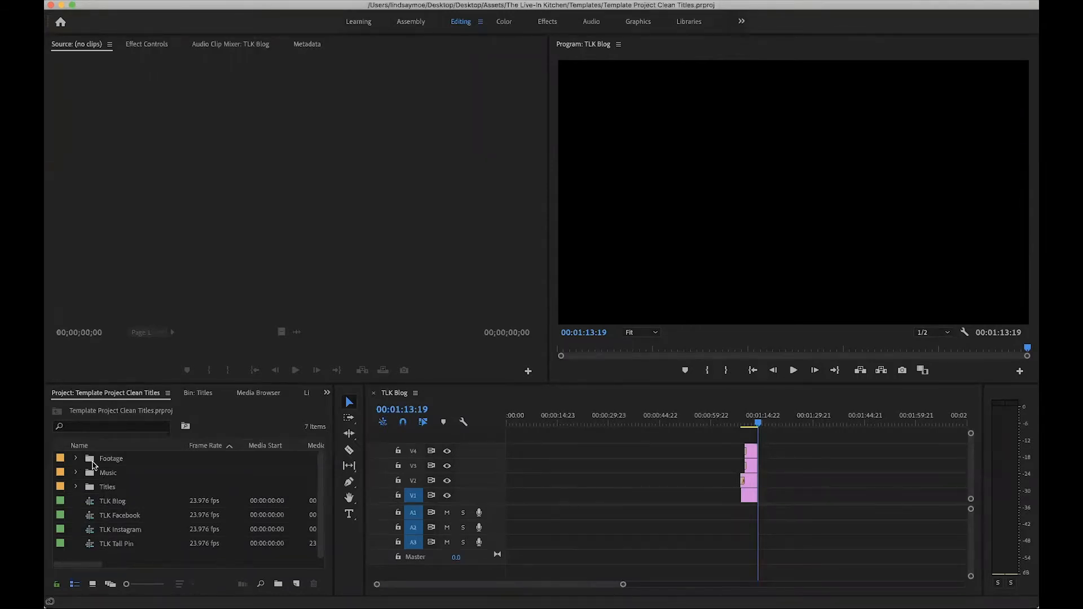
Step: Rename the Footage bin as "Footage Camera A"
{"action": "left_click", "coordinate": [90, 458]}
{"action": "left_click", "coordinate": [119, 459]}
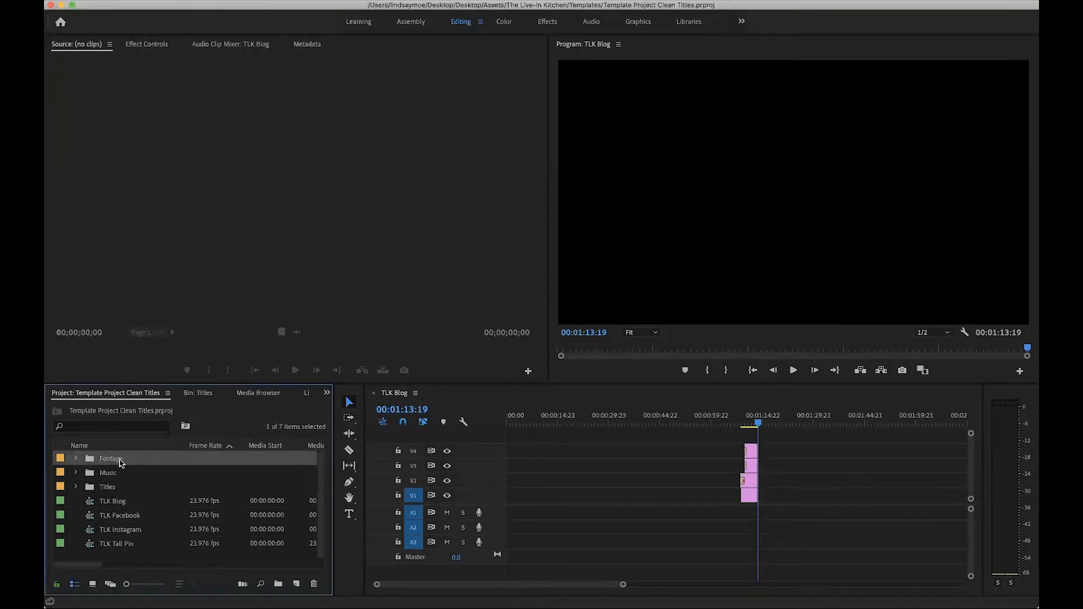
{"action": "left_click", "coordinate": [127, 460]}
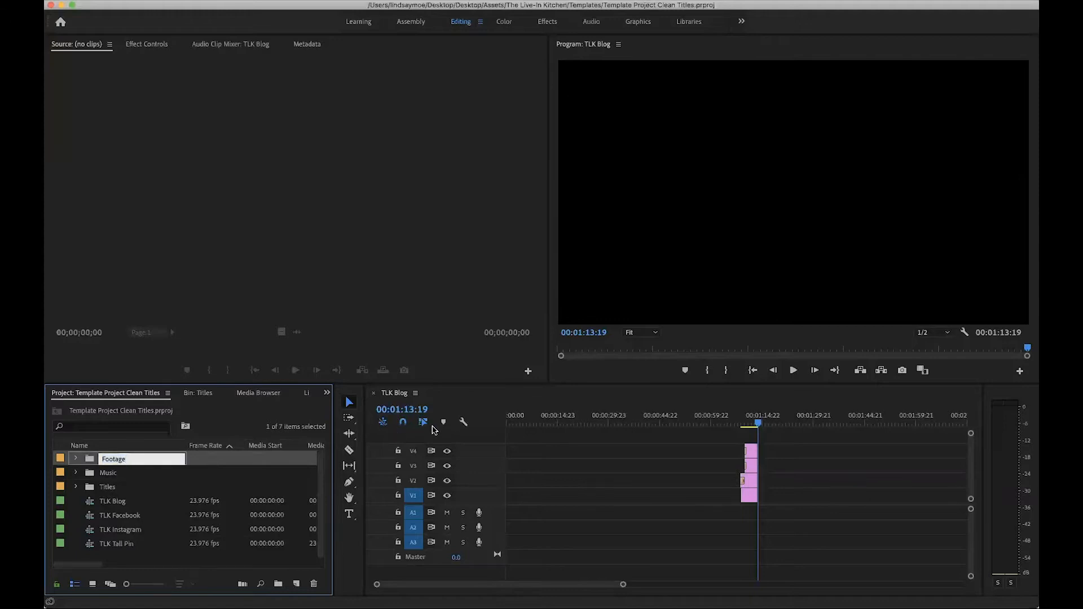
{"action": "type", "text": "Camera A"}
{"action": "key", "text": "Tab"}
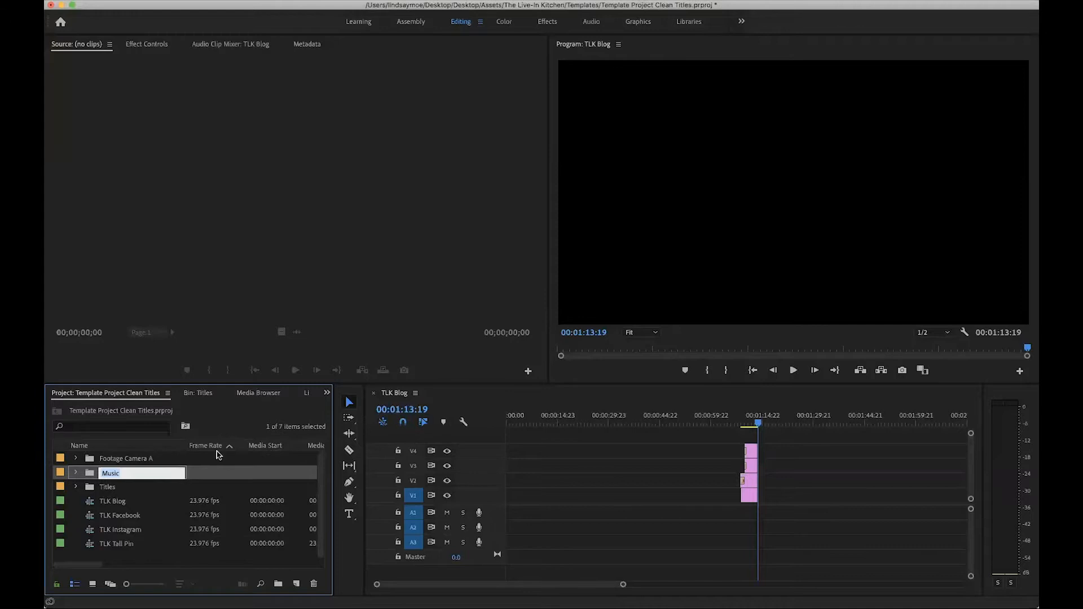
Step: Create a new bin inside Footage Camera A and name it "Footage Camera B"
{"action": "left_click", "coordinate": [90, 460]}
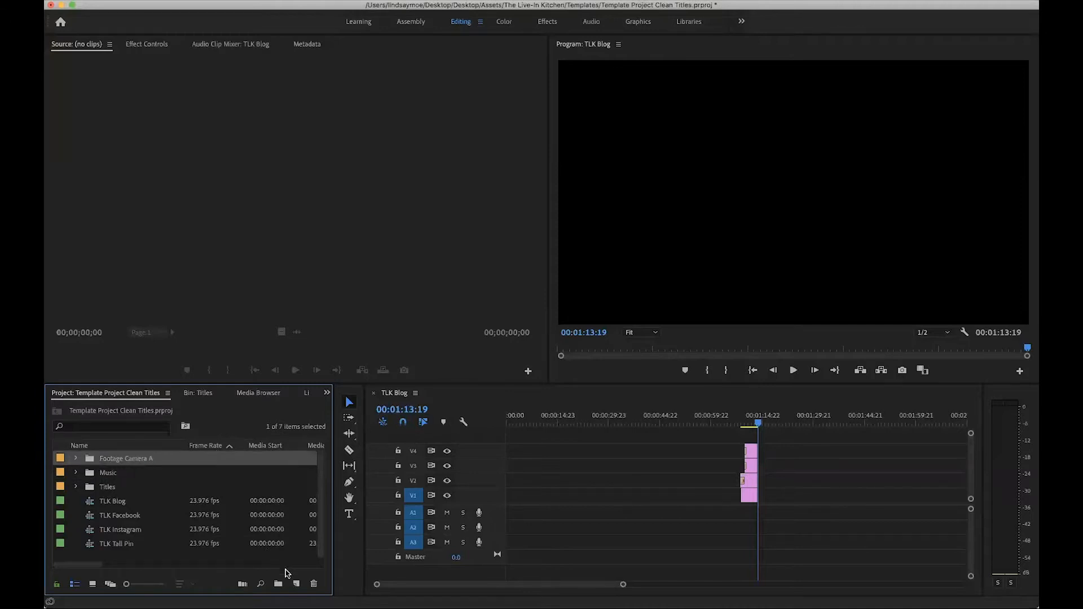
{"action": "left_click", "coordinate": [277, 585]}
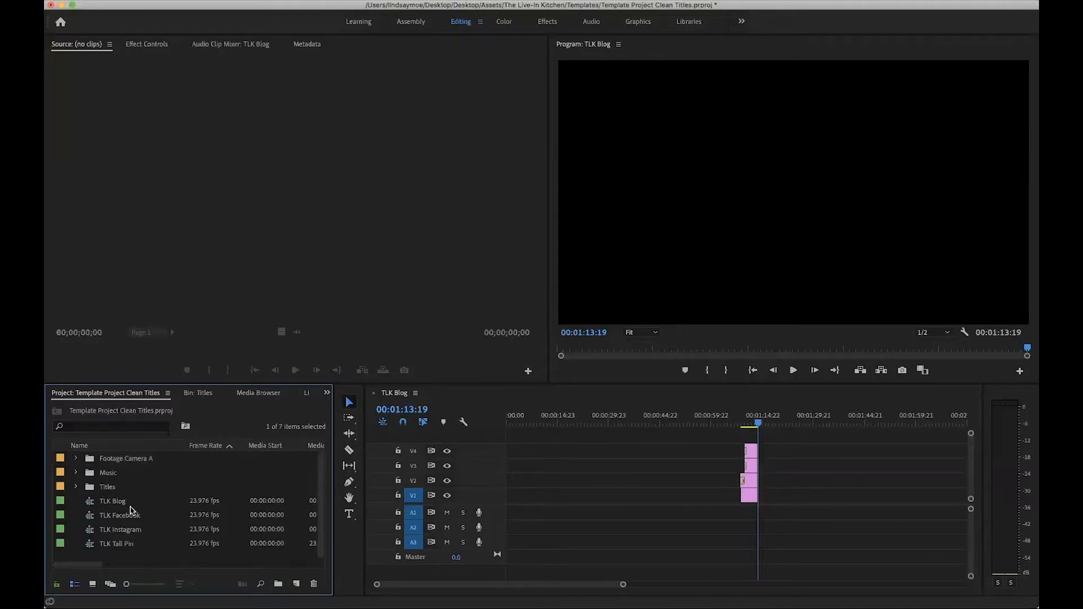
{"action": "left_click", "coordinate": [75, 459]}
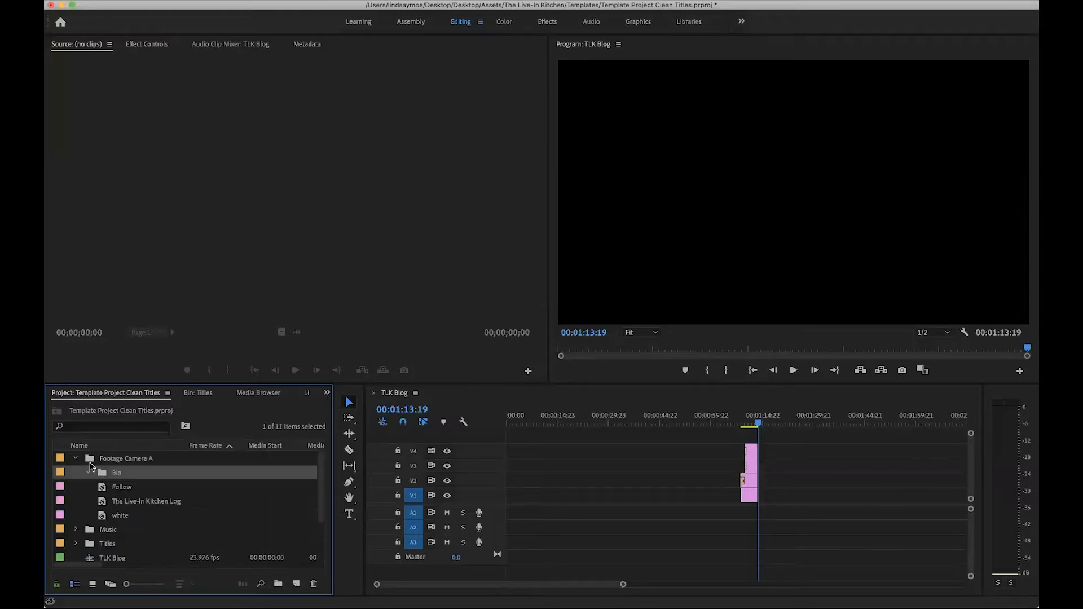
{"action": "left_click", "coordinate": [119, 473]}
{"action": "type", "text": "Fo"}
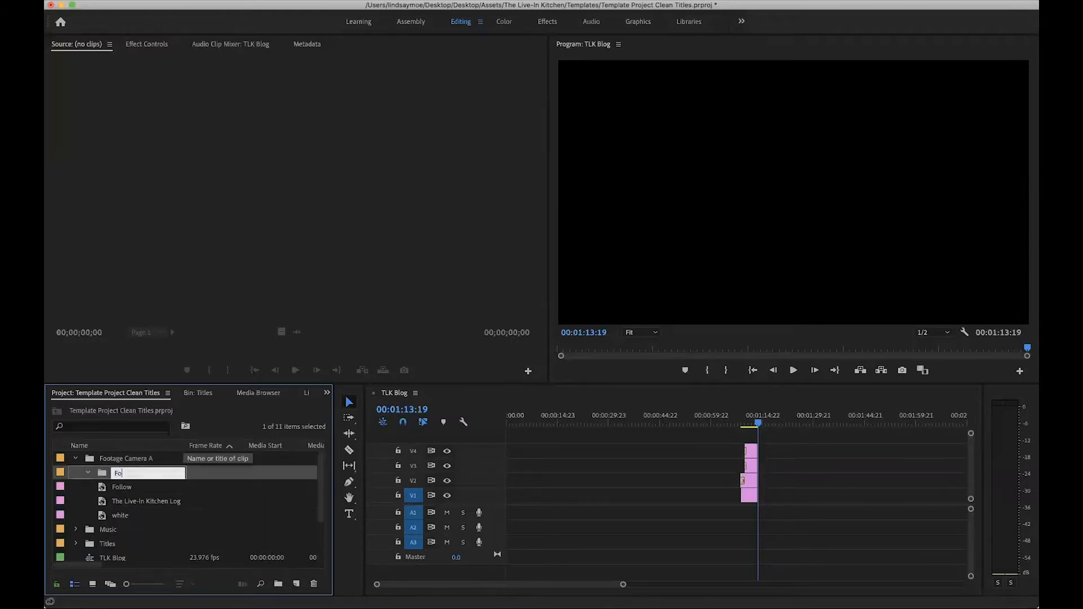
{"action": "type", "text": "otage Camera"}
{"action": "key", "text": "Return"}
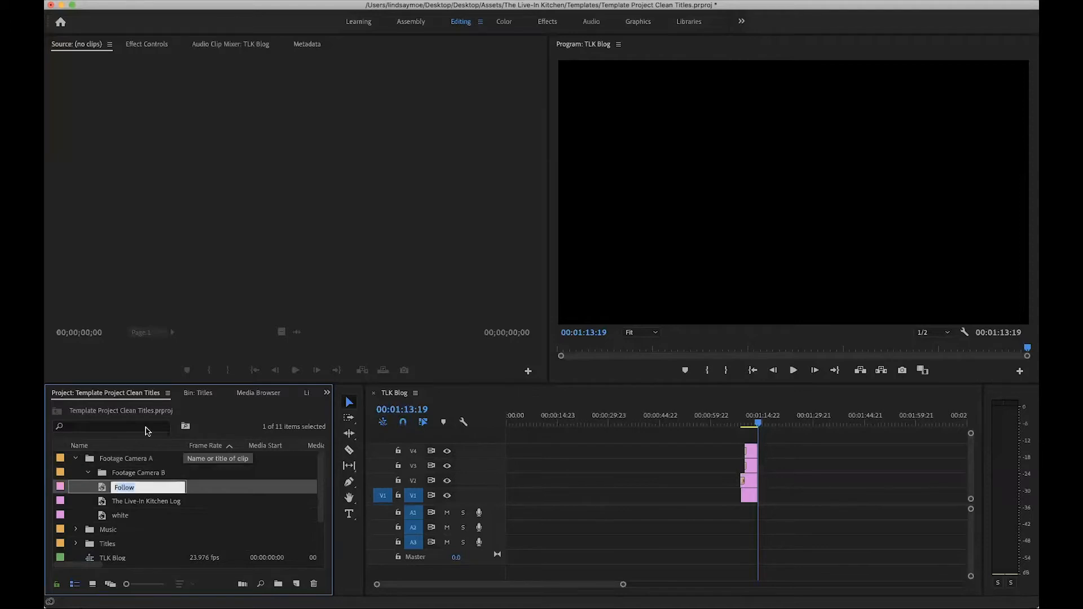
Step: Move the Footage Camera B bin out of Footage Camera A to the project's top level and collapse Footage Camera A
{"action": "left_click", "coordinate": [97, 473]}
{"action": "left_click_drag", "start_coordinate": [63, 474], "coordinate": [63, 472]}
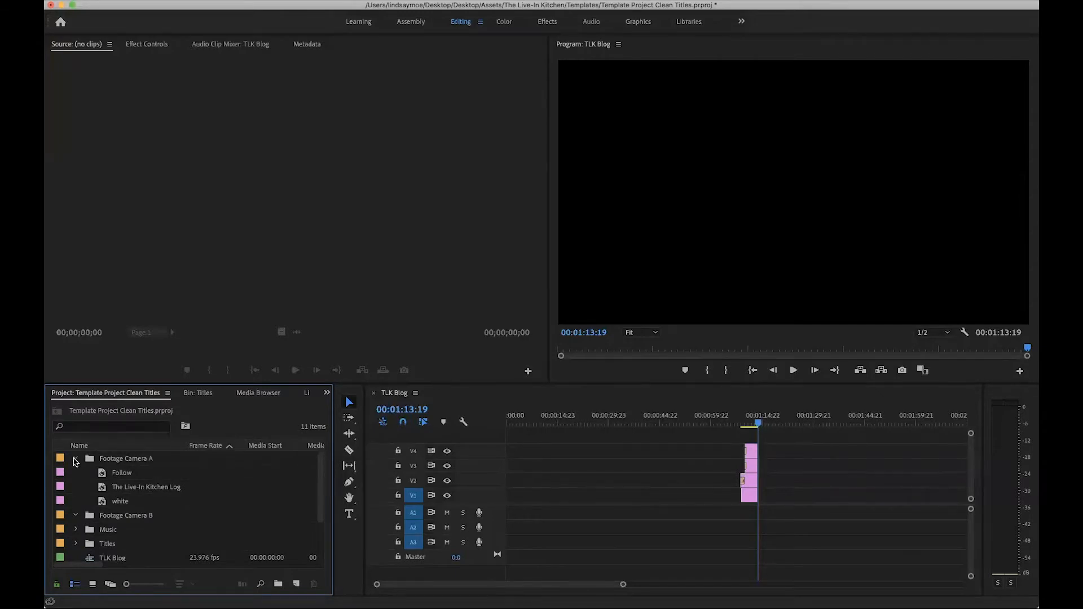
{"action": "left_click", "coordinate": [75, 460]}
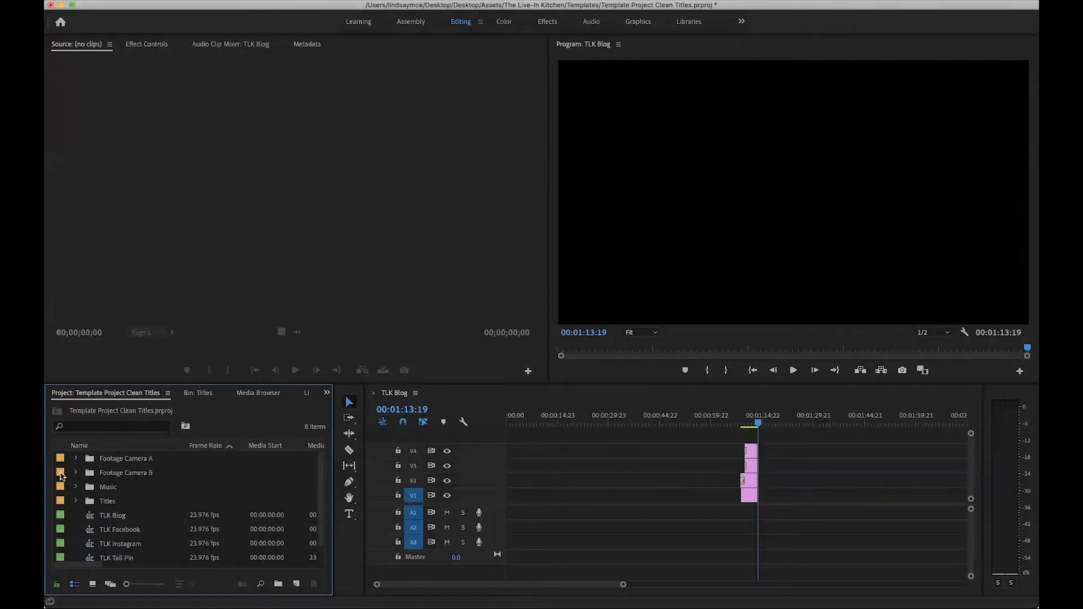
Step: Set the label colour of the Footage Camera B bin to Cerulean
{"action": "right_click", "coordinate": [60, 474]}
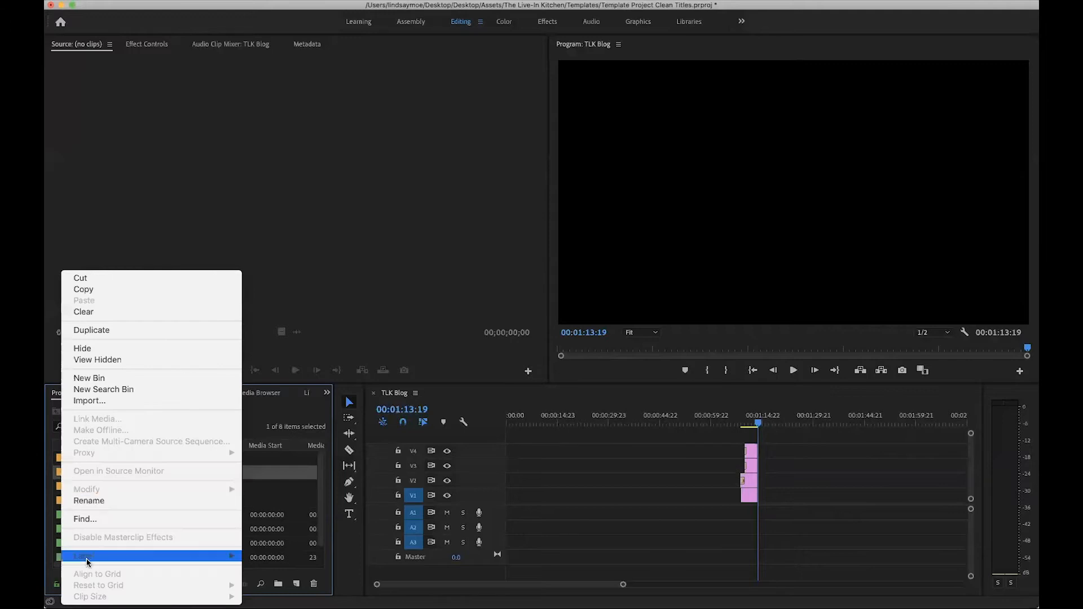
{"action": "mouse_move", "coordinate": [90, 558]}
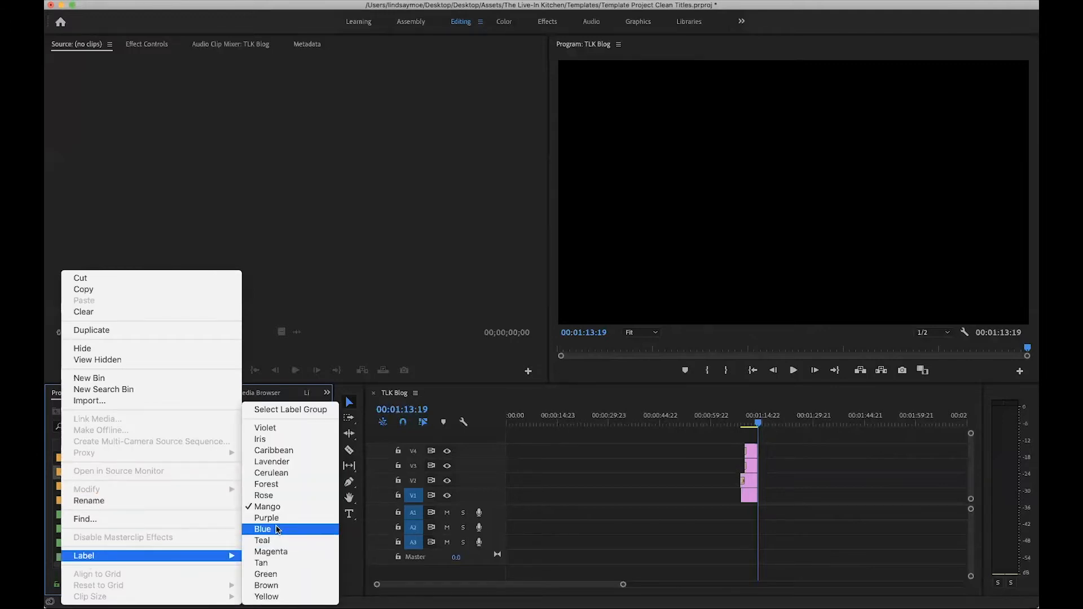
{"action": "left_click", "coordinate": [290, 476]}
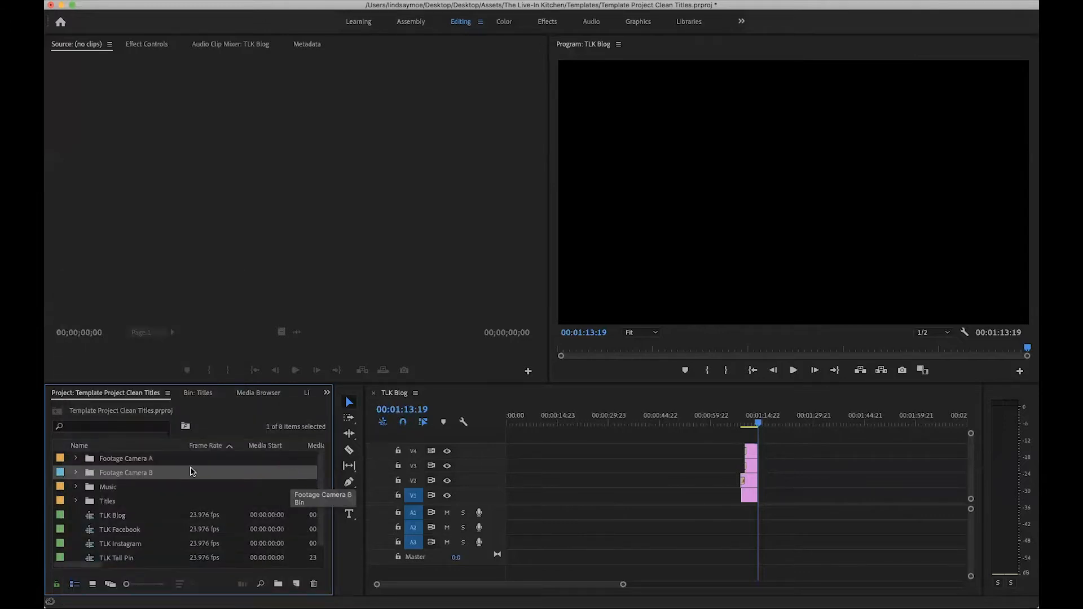
Step: Import all the clips in the Video folder, MVI_0373.MOV through MVI_7395.MOV, into the Footage Camera A bin
{"action": "left_click", "coordinate": [90, 460]}
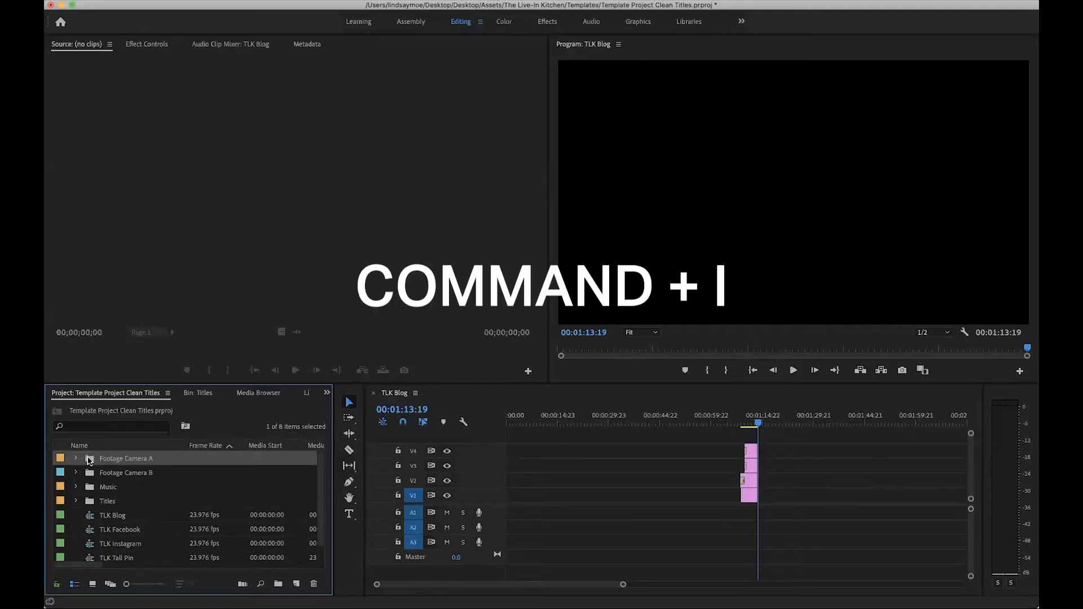
{"action": "key", "text": "super+i"}
{"action": "left_click", "coordinate": [696, 115]}
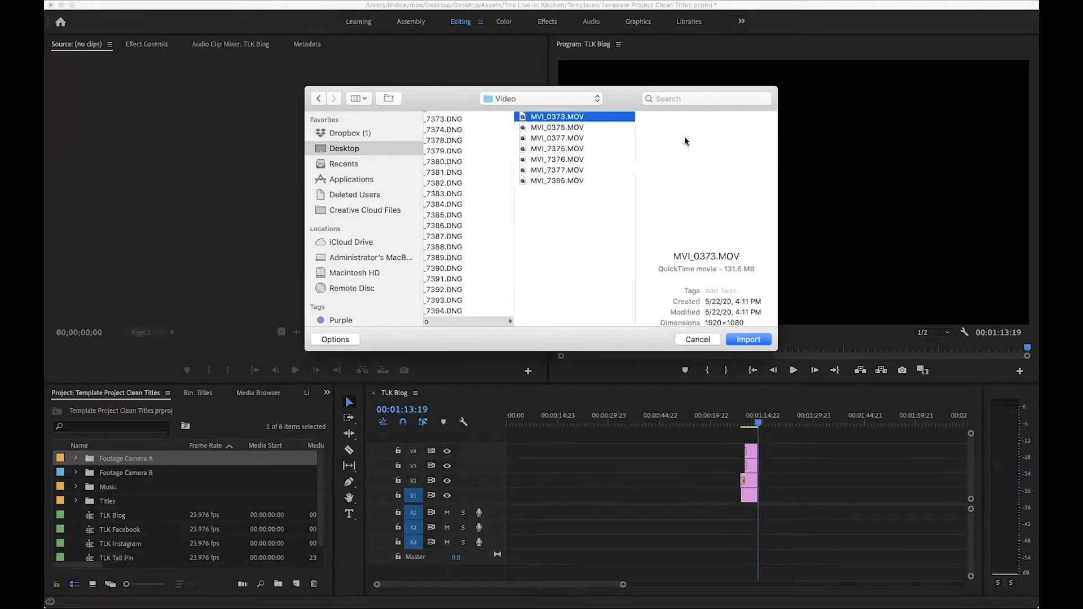
{"action": "left_click", "coordinate": [569, 182], "text": "shift"}
{"action": "left_click", "coordinate": [749, 340]}
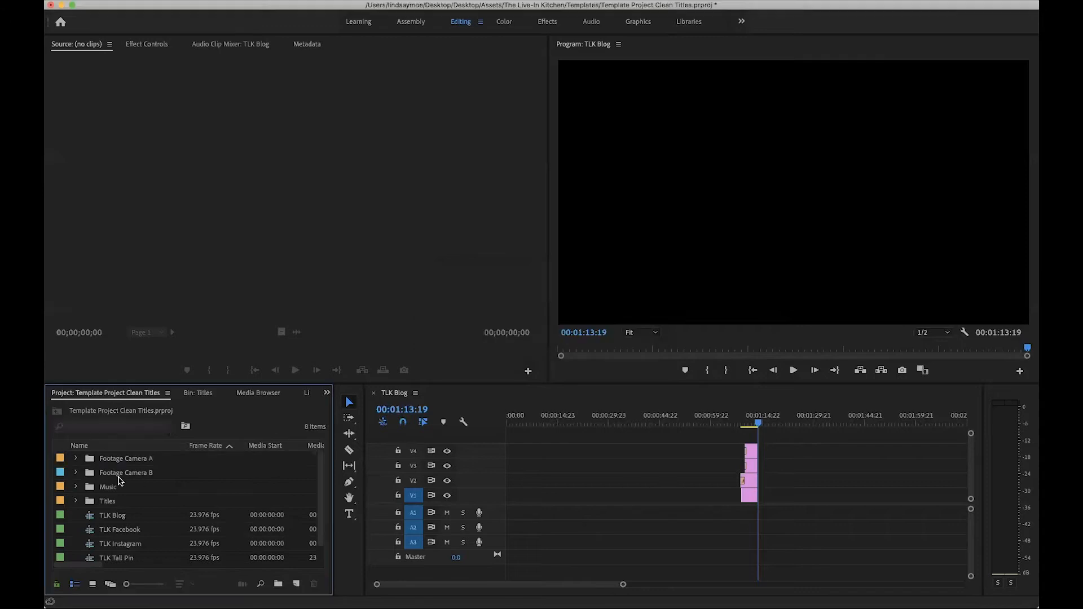
Step: Preview MVI_7375 and MVI_0377, and move the four clips MVI_7375 through MVI_7395 from Footage Camera A into Footage Camera B
{"action": "left_click", "coordinate": [76, 459]}
{"action": "scroll", "coordinate": [133, 507], "scroll_direction": "down", "scroll_amount": 3}
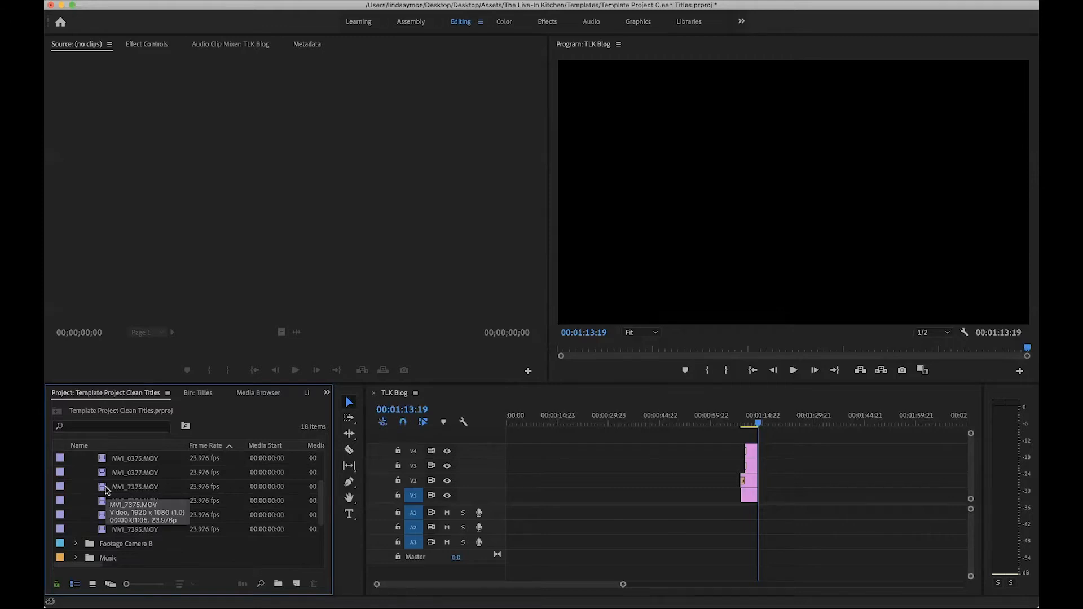
{"action": "double_click", "coordinate": [105, 488]}
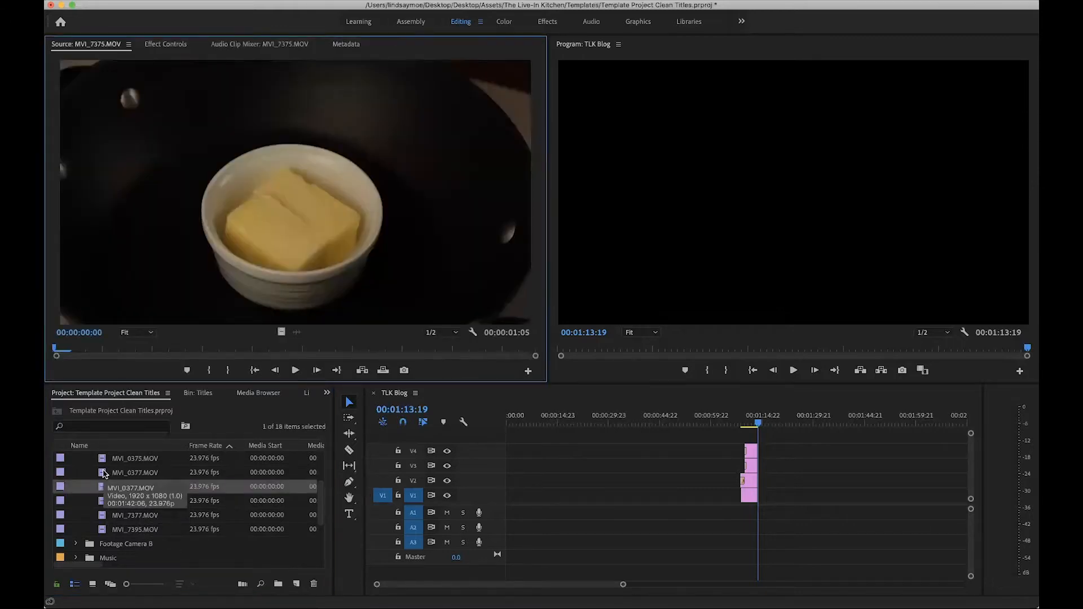
{"action": "double_click", "coordinate": [104, 474]}
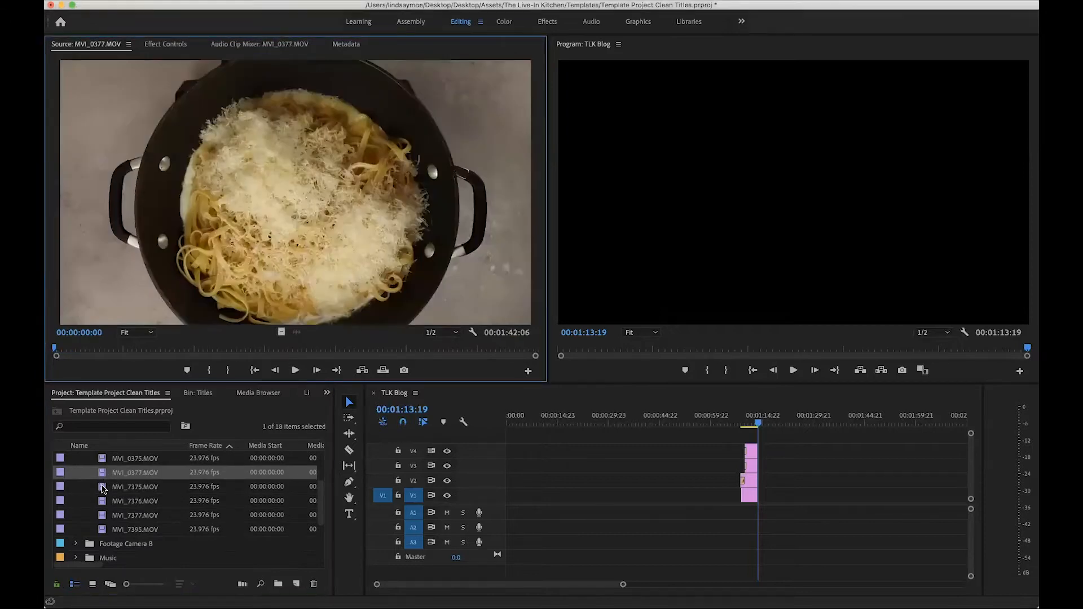
{"action": "left_click", "coordinate": [107, 532], "text": "shift"}
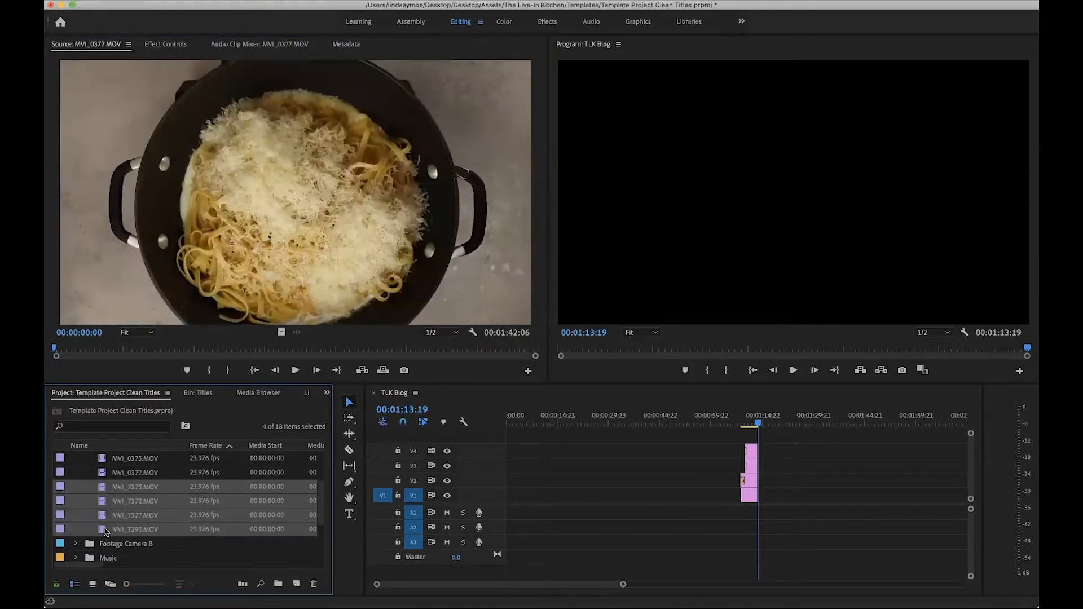
{"action": "left_click_drag", "start_coordinate": [106, 531], "coordinate": [88, 545]}
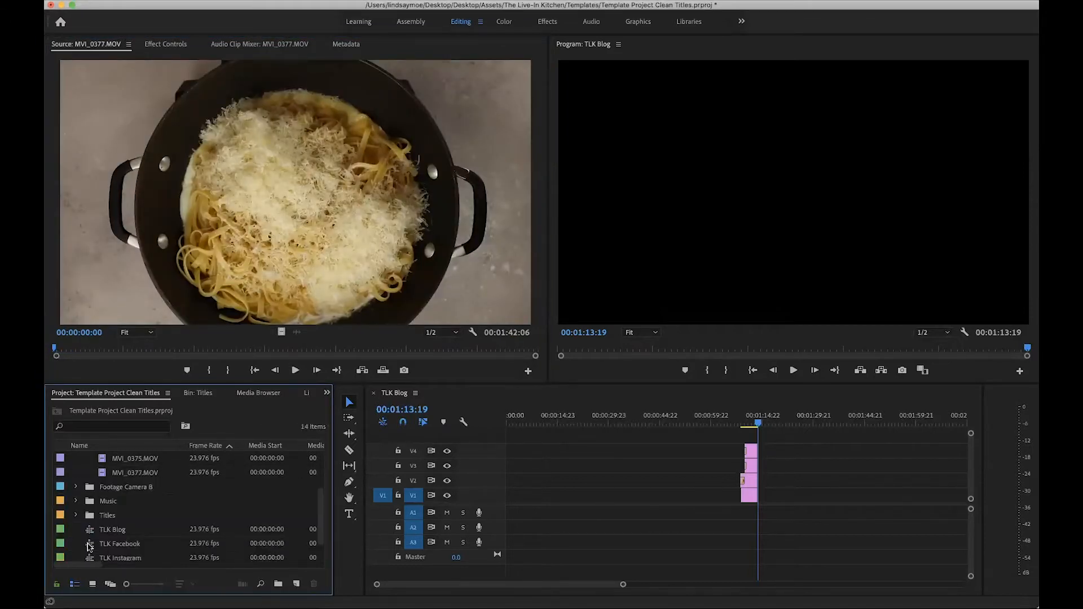
Step: Label the clips MVI_0373, MVI_0375 and MVI_0377 in Footage Camera A as Mango and collapse the bin
{"action": "scroll", "coordinate": [85, 481], "scroll_direction": "up", "scroll_amount": 3}
{"action": "left_click", "coordinate": [76, 458]}
{"action": "left_click", "coordinate": [75, 459]}
{"action": "scroll", "coordinate": [105, 501], "scroll_direction": "down", "scroll_amount": 1}
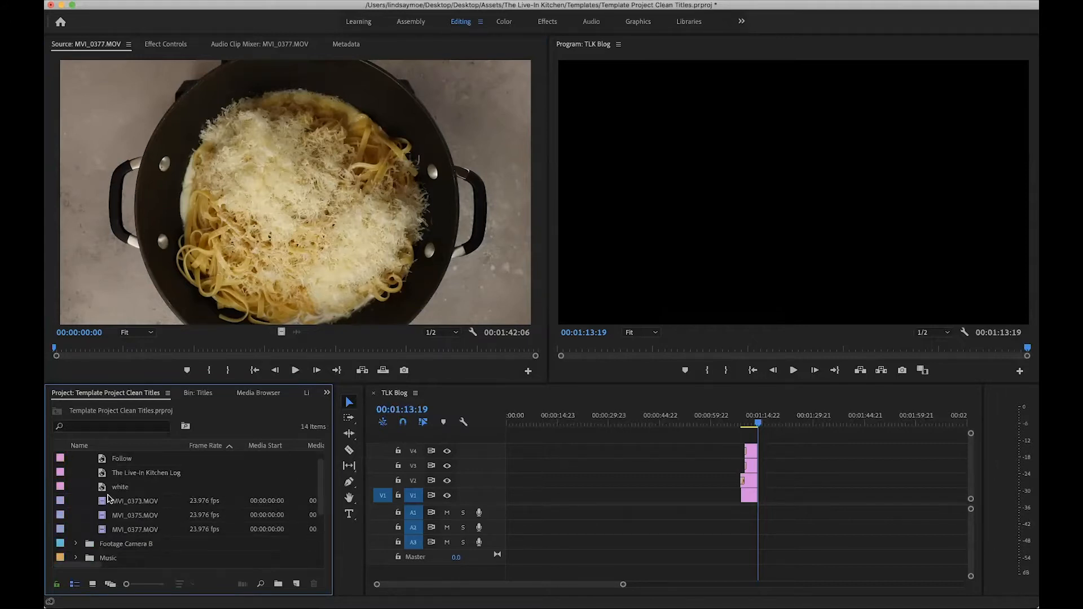
{"action": "left_click", "coordinate": [104, 501]}
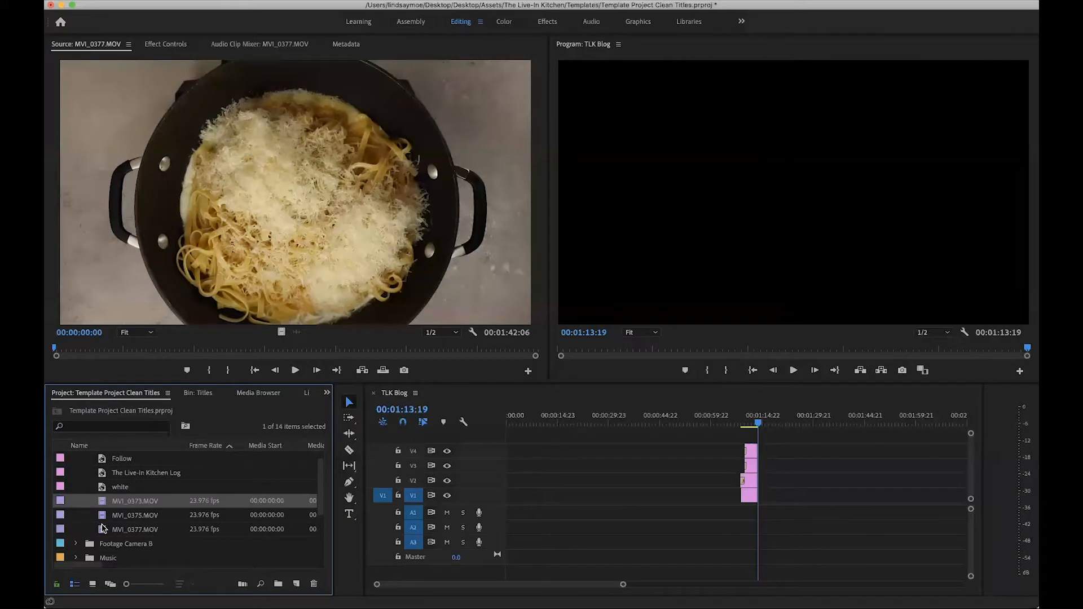
{"action": "left_click", "coordinate": [103, 529], "text": "shift"}
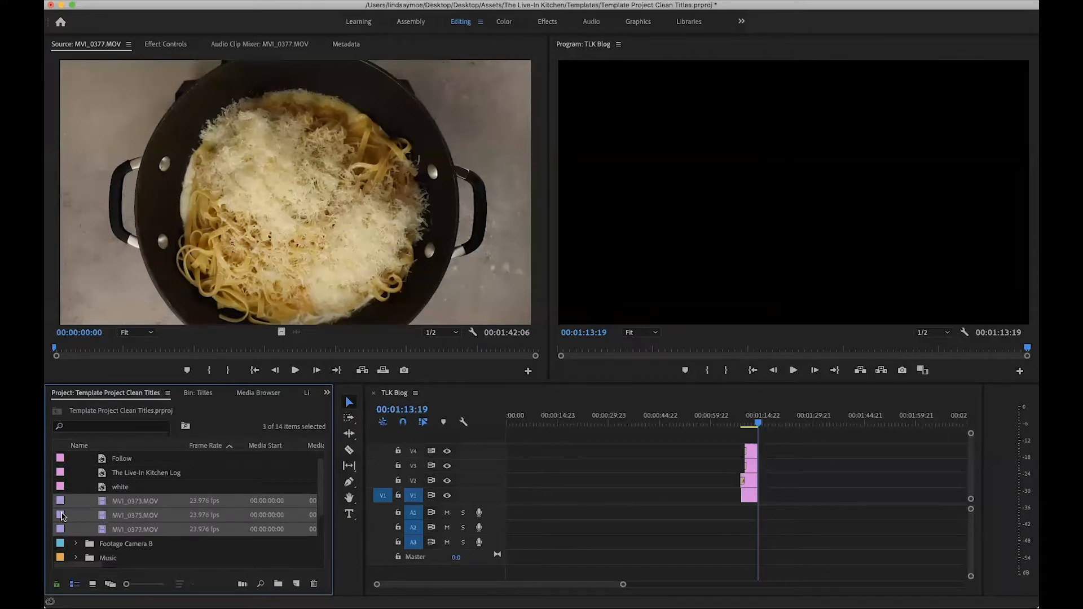
{"action": "right_click", "coordinate": [62, 517]}
{"action": "mouse_move", "coordinate": [88, 536]}
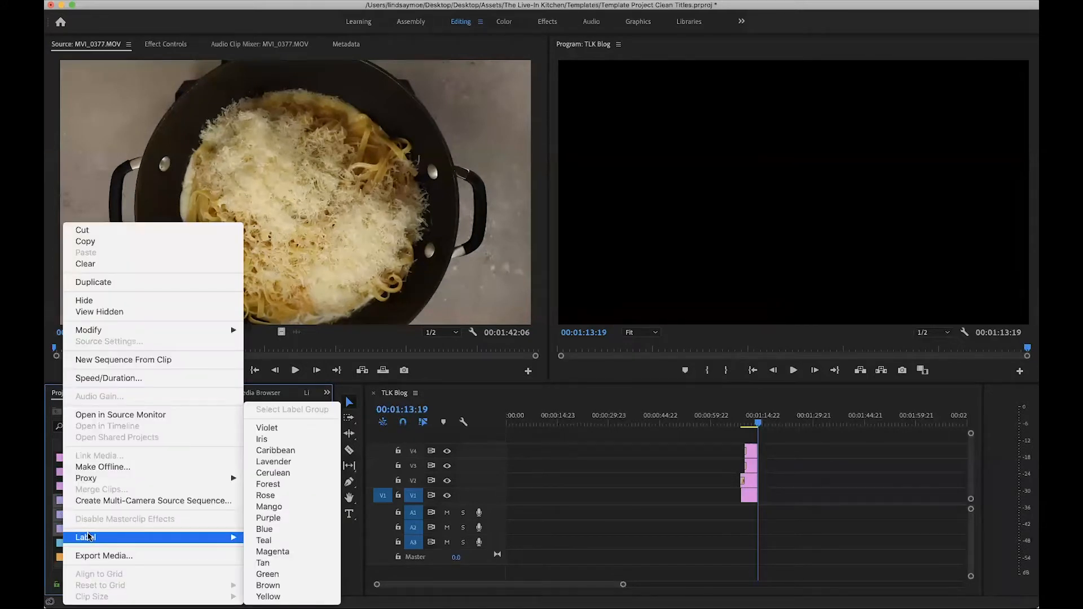
{"action": "left_click", "coordinate": [292, 512]}
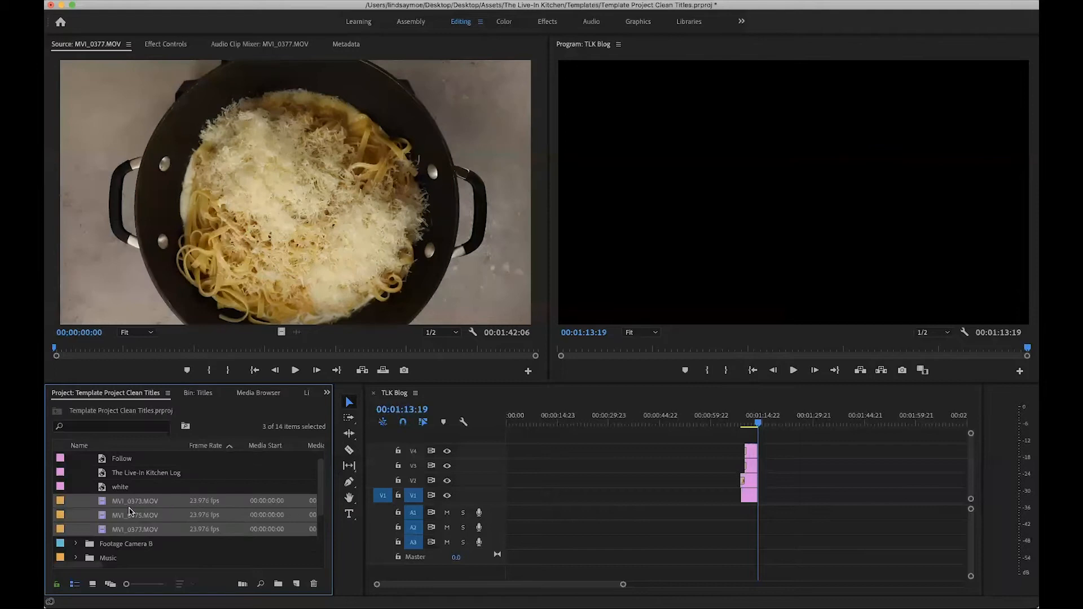
{"action": "scroll", "coordinate": [125, 512], "scroll_direction": "up", "scroll_amount": 1}
{"action": "left_click", "coordinate": [76, 458]}
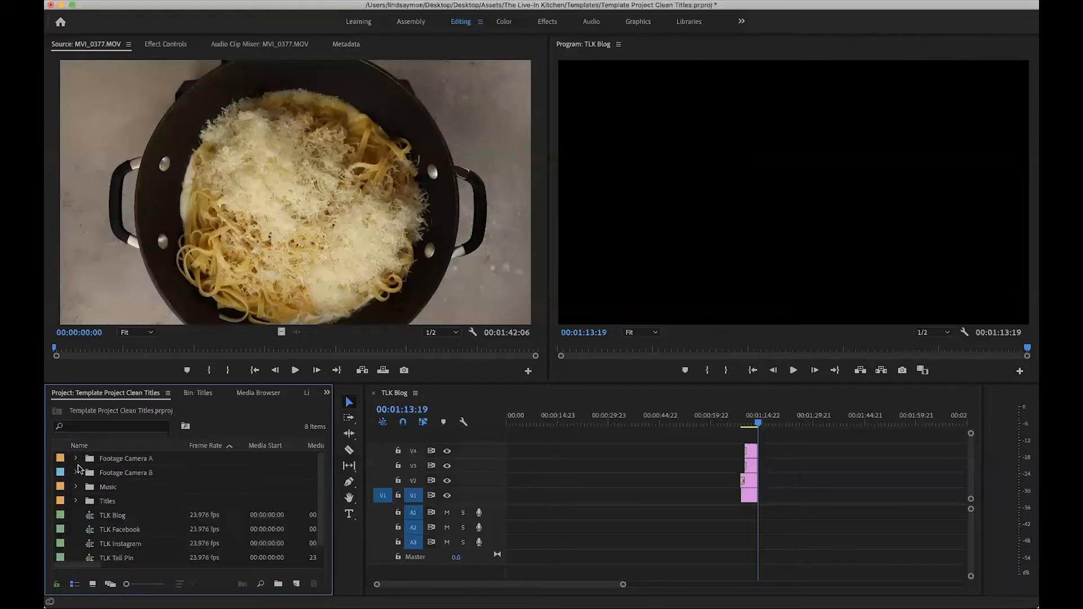
Step: Label the four clips MVI_7375 through MVI_7395 in Footage Camera B as Cerulean and collapse the bin
{"action": "left_click", "coordinate": [77, 474]}
{"action": "left_click", "coordinate": [101, 489]}
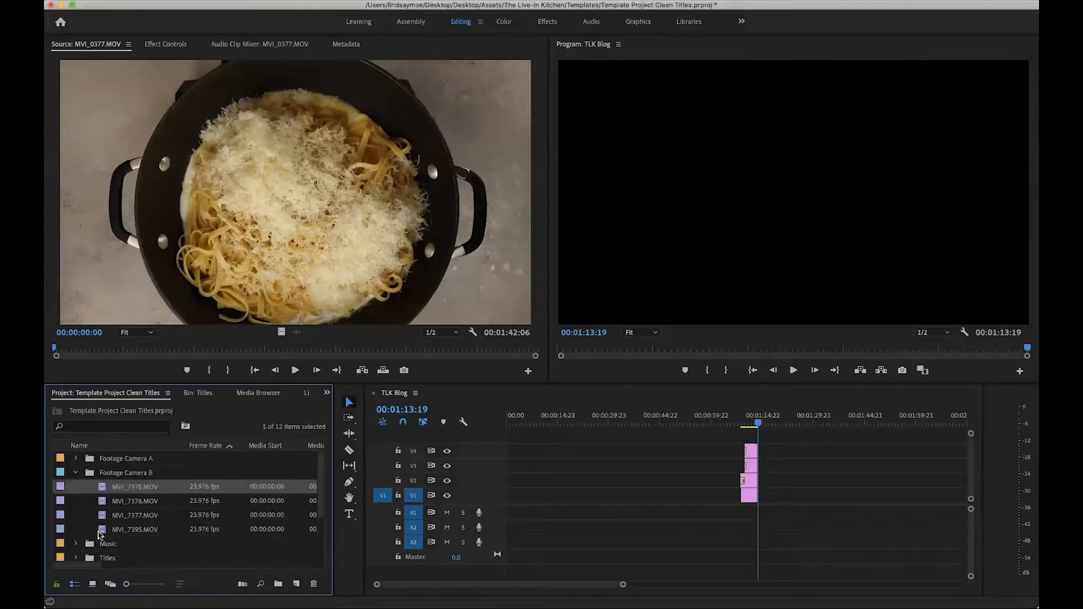
{"action": "left_click", "coordinate": [100, 533], "text": "shift"}
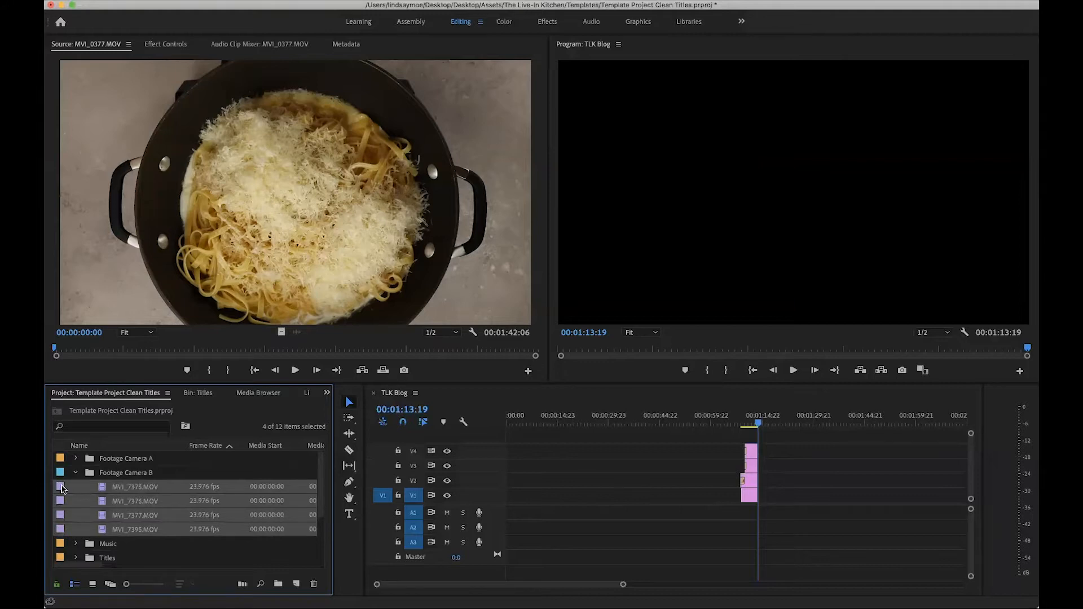
{"action": "right_click", "coordinate": [62, 488]}
{"action": "mouse_move", "coordinate": [149, 537]}
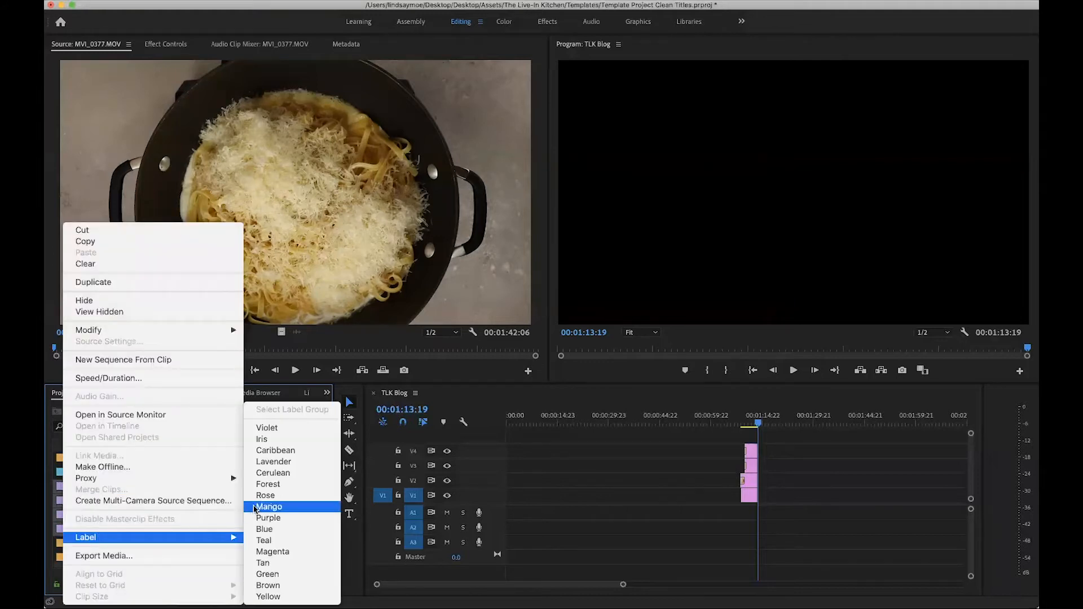
{"action": "left_click", "coordinate": [277, 473]}
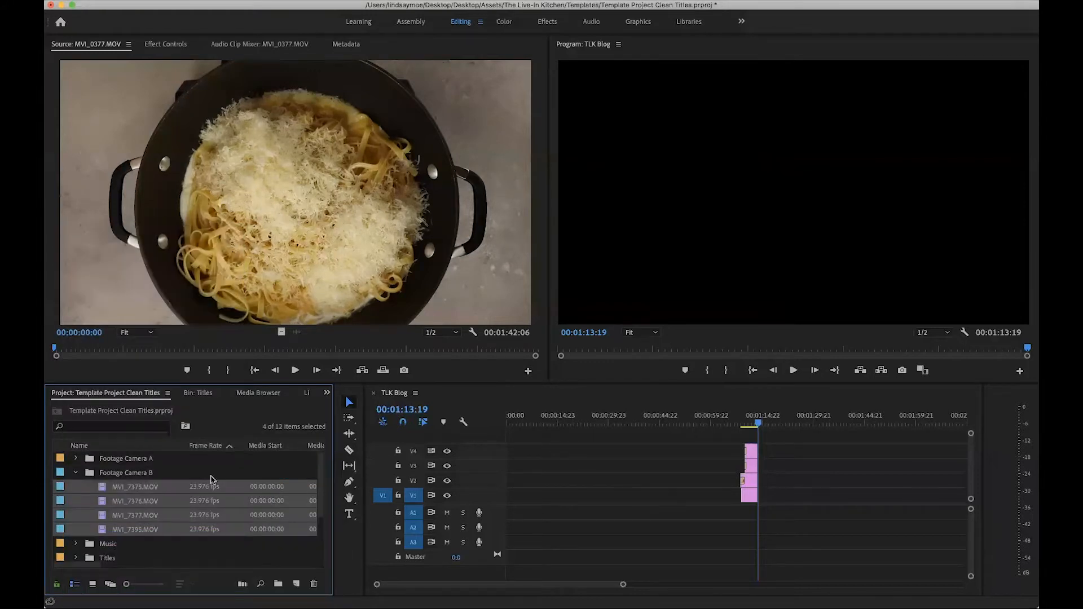
{"action": "left_click", "coordinate": [75, 473]}
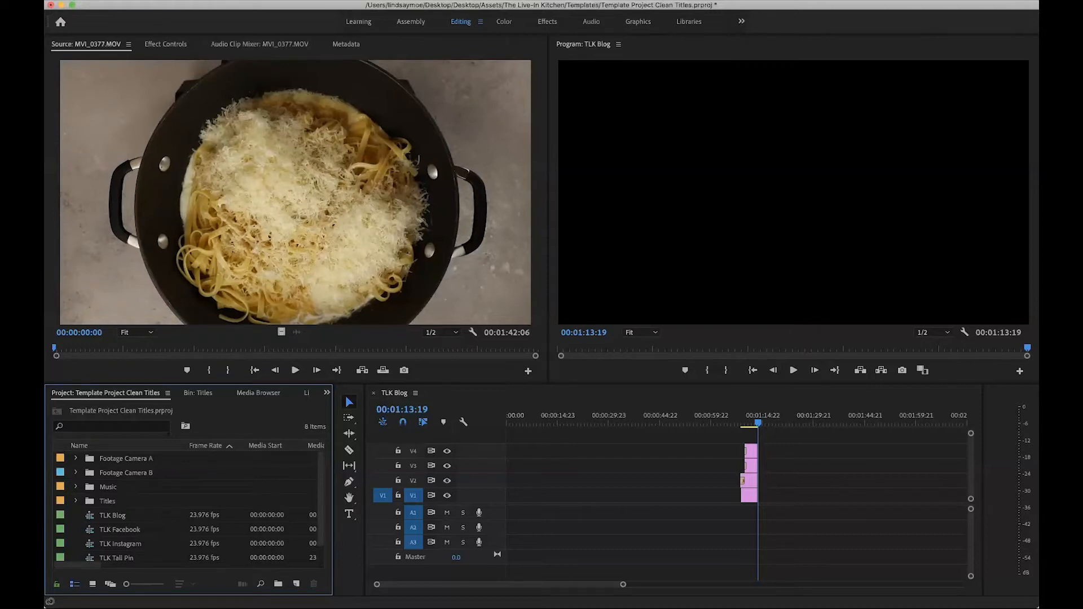
Step: Examine the settings offered for a new project, including its name, location and rendering options, and dismiss them
{"action": "left_click", "coordinate": [144, 1]}
{"action": "mouse_move", "coordinate": [144, 8]}
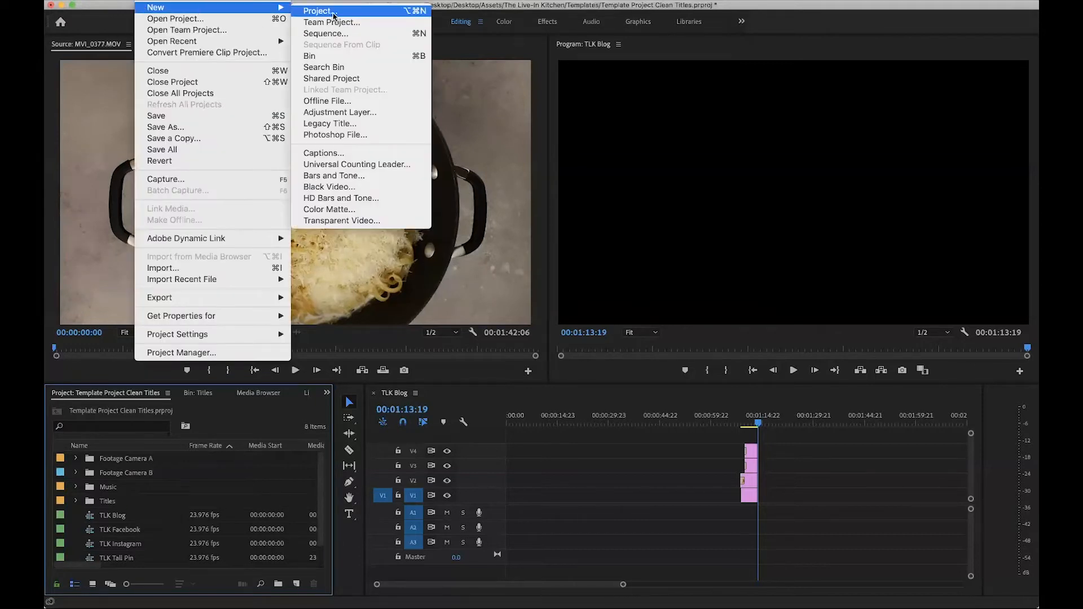
{"action": "left_click", "coordinate": [333, 12]}
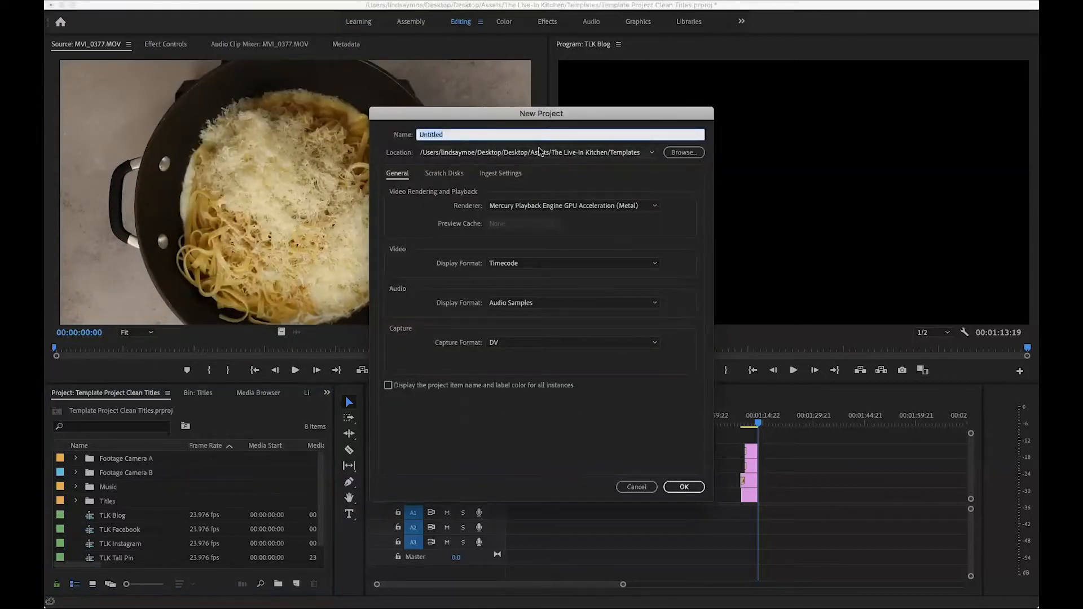
{"action": "left_click", "coordinate": [679, 489]}
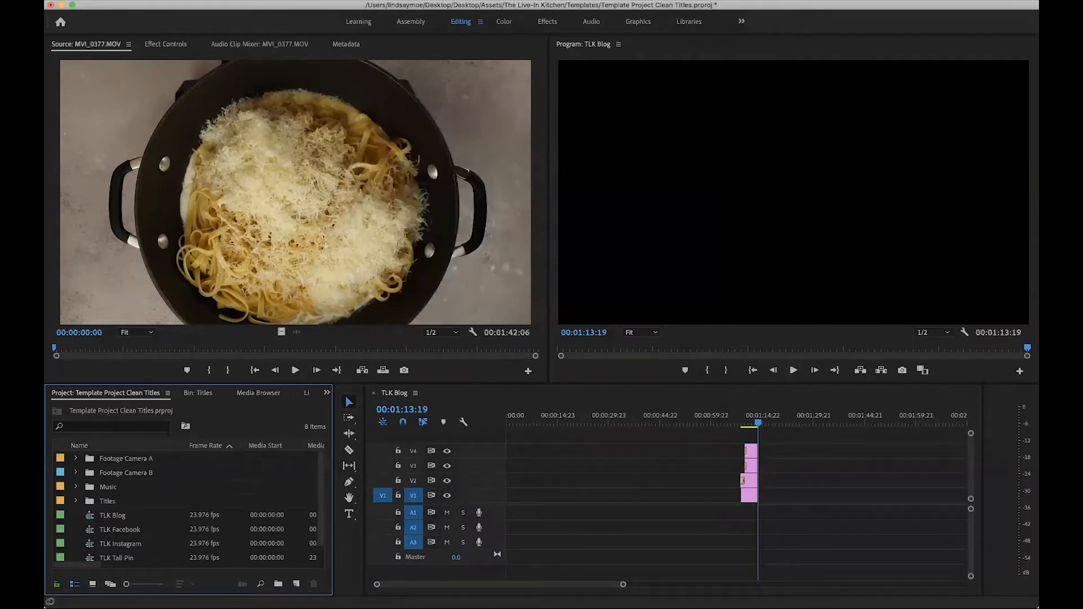
Step: Save the project under the name Fettuccine Alfredo in the Video folder inside Unpublished Recipes > Fettuccine Alfredo
{"action": "left_click", "coordinate": [145, 0]}
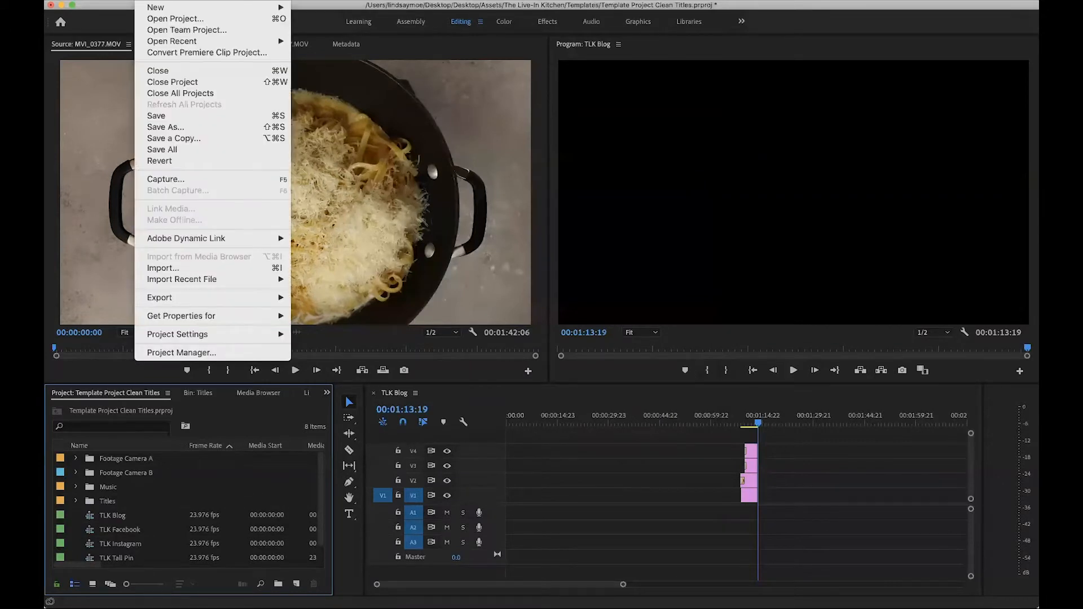
{"action": "left_click", "coordinate": [161, 129]}
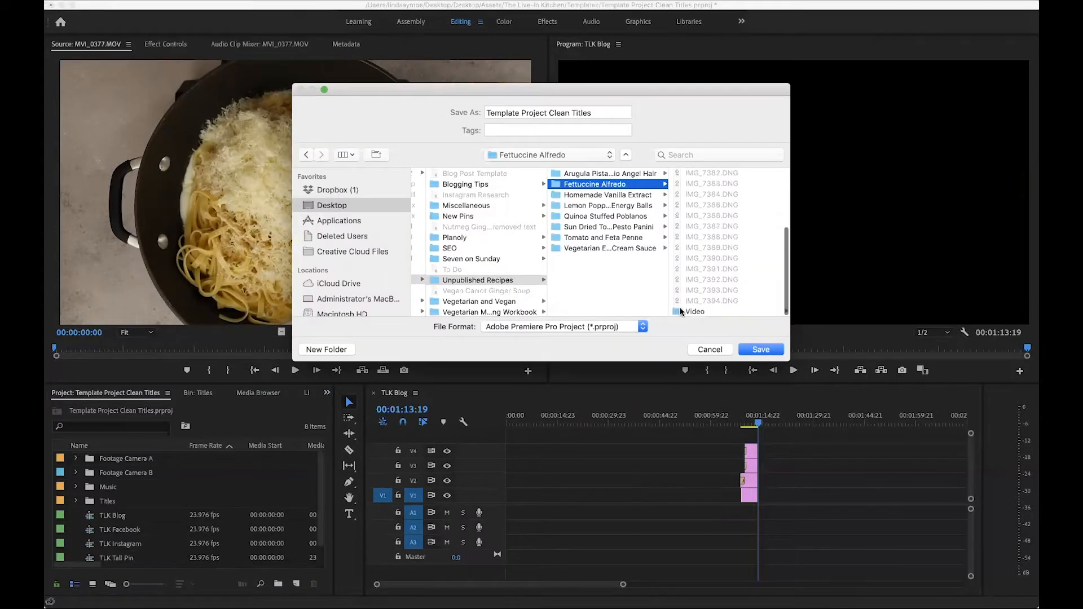
{"action": "left_click", "coordinate": [694, 308]}
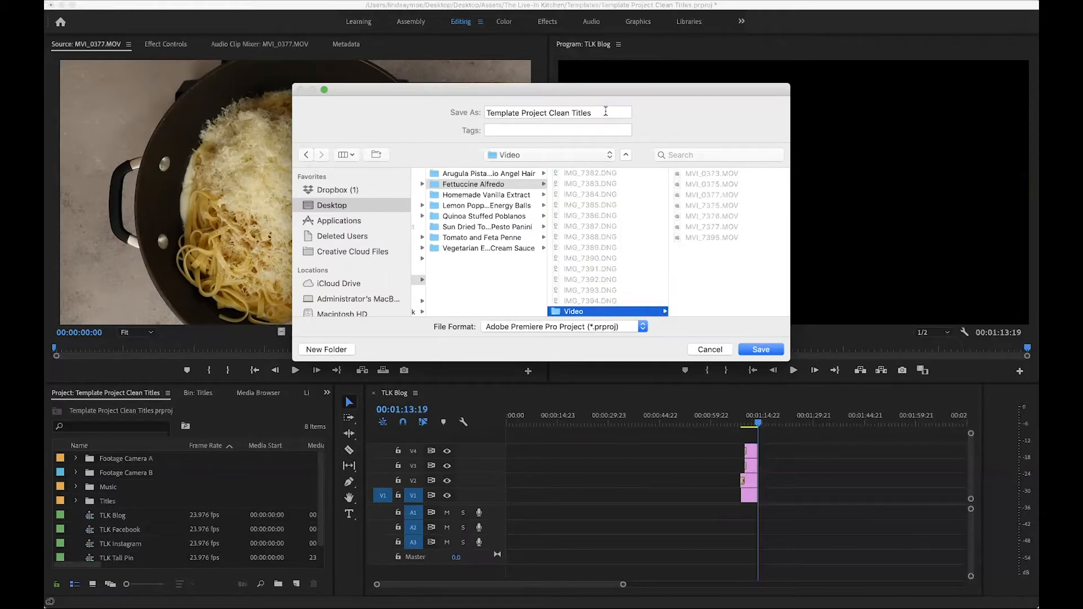
{"action": "left_click", "coordinate": [605, 111]}
{"action": "type", "text": "Fe"}
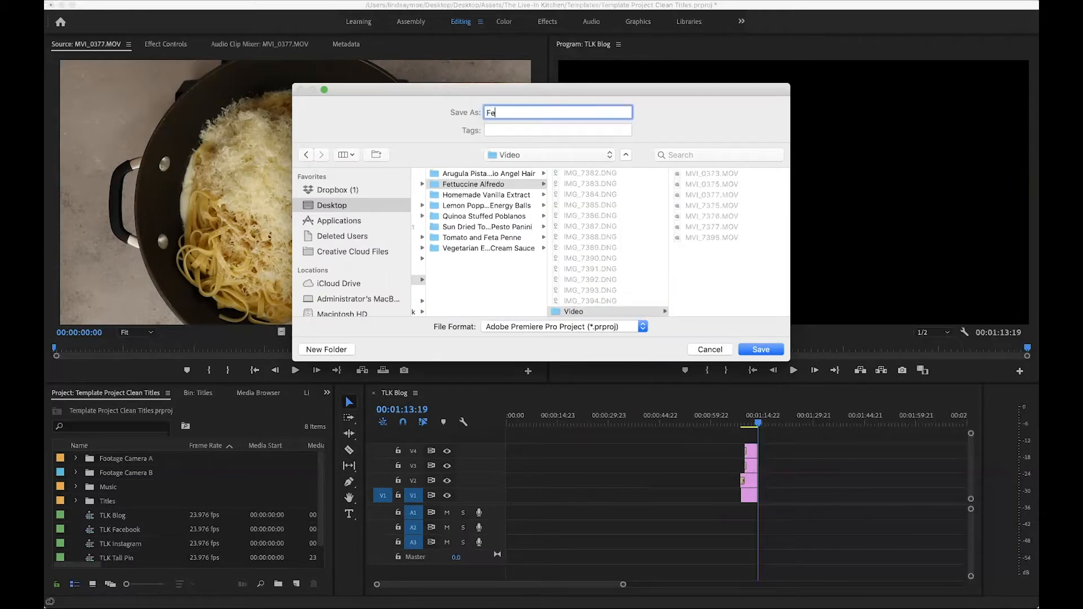
{"action": "type", "text": "ttuccine Alfred"}
{"action": "key", "text": "Return"}
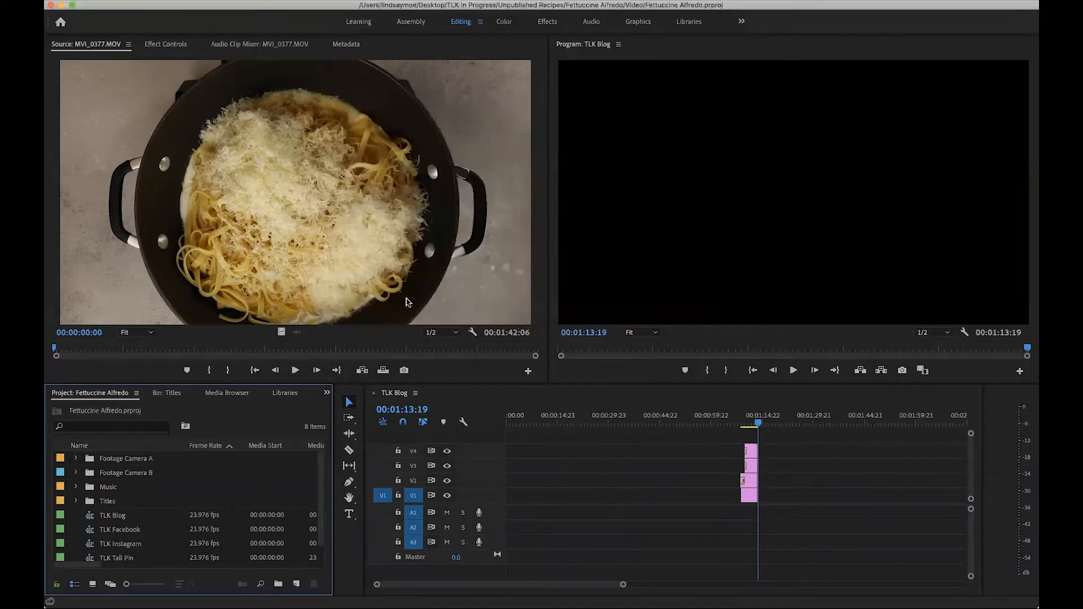
Step: Open MVI_0373 from the Footage Camera A bin for preview and put the TLK Blog playhead at 00:00:00:00
{"action": "left_click", "coordinate": [75, 459]}
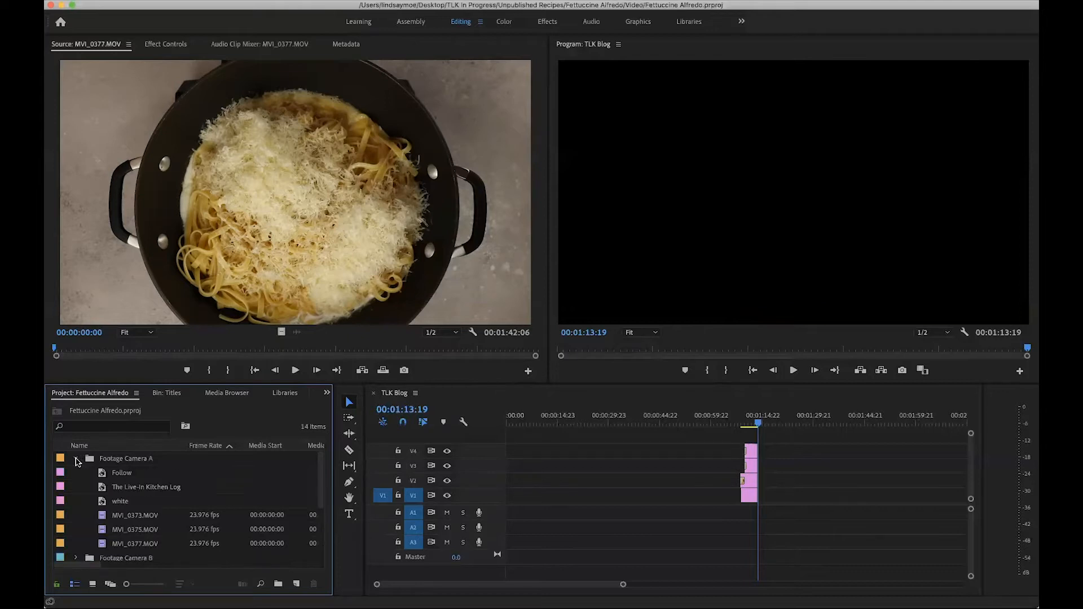
{"action": "double_click", "coordinate": [106, 518]}
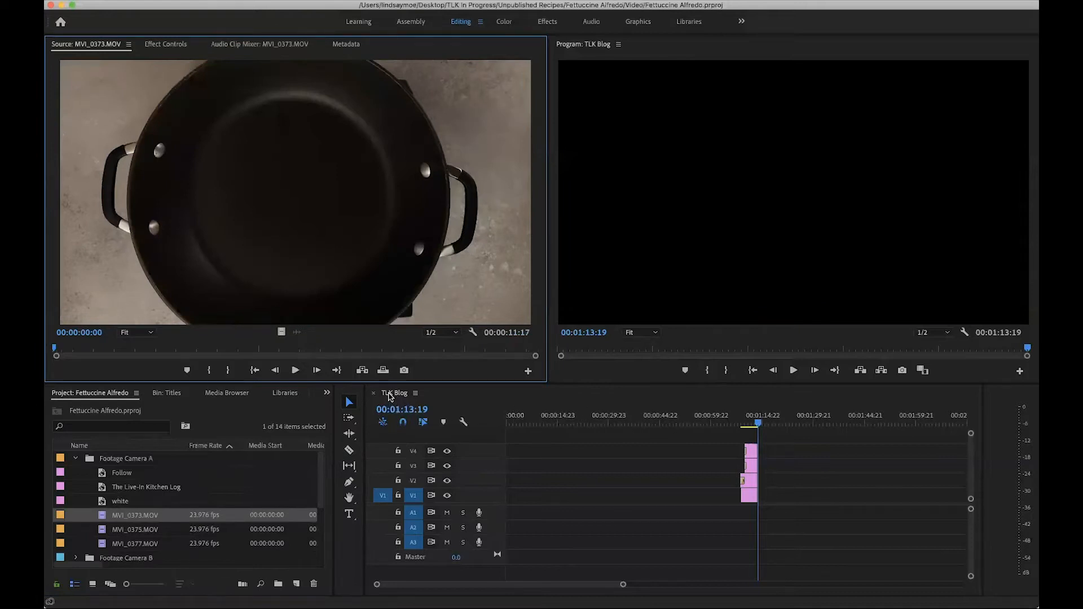
{"action": "left_click_drag", "start_coordinate": [619, 417], "coordinate": [490, 423]}
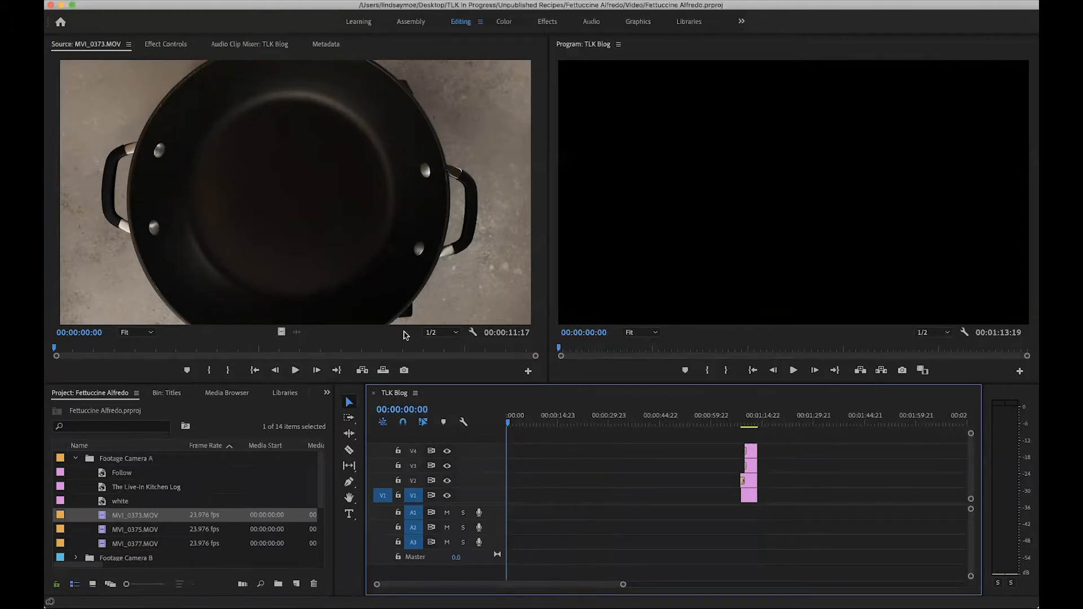
{"action": "left_click", "coordinate": [544, 423]}
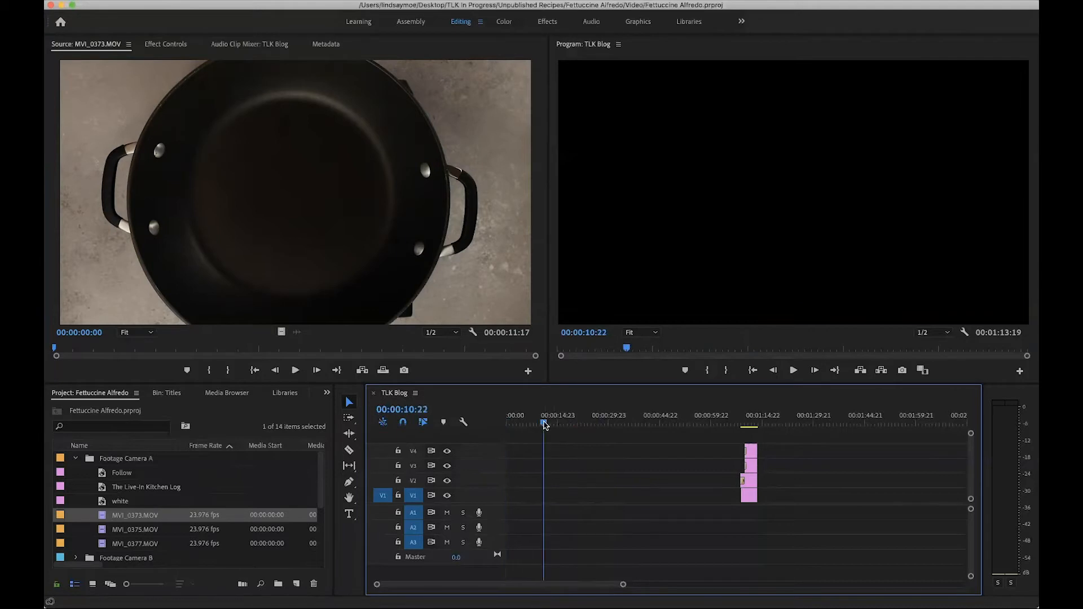
{"action": "key", "text": "Home"}
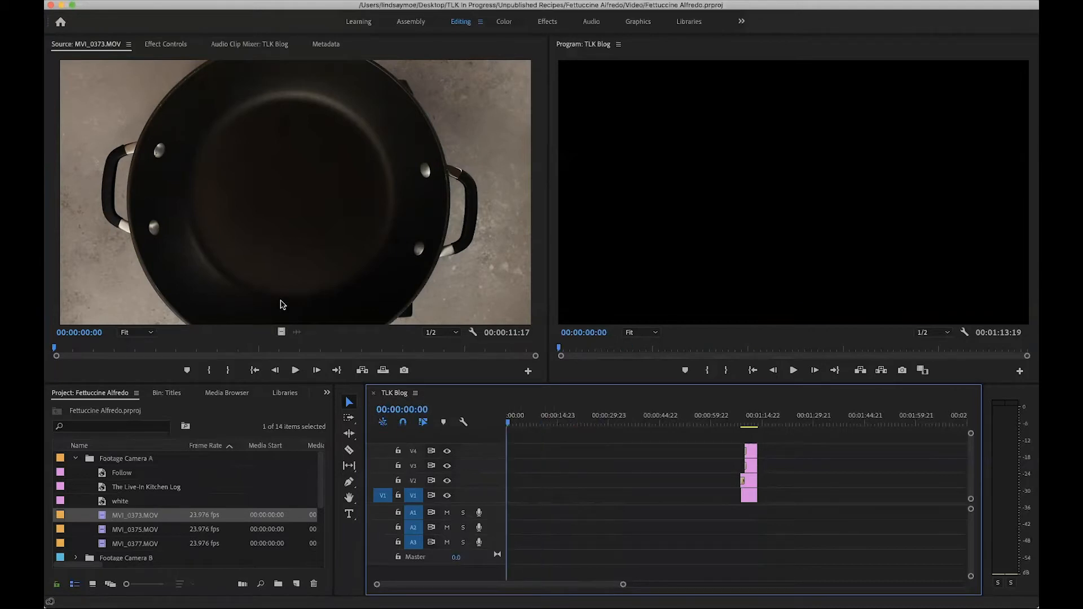
Step: Play MVI_0373 and mark In and Out points around the butter being tipped into the pan, about 1 second long
{"action": "left_click", "coordinate": [350, 241]}
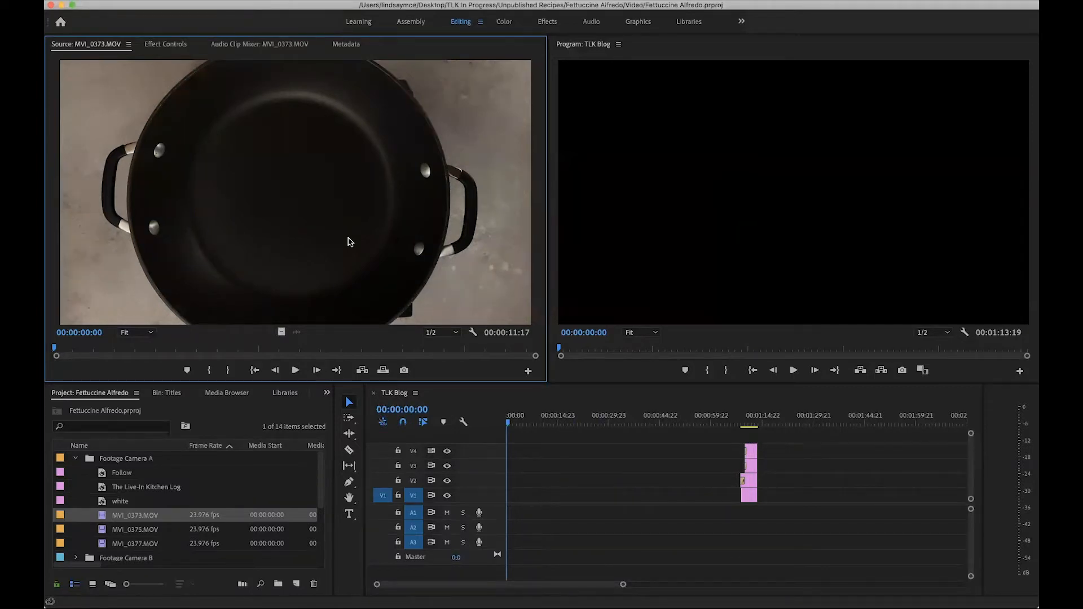
{"action": "key", "text": "space"}
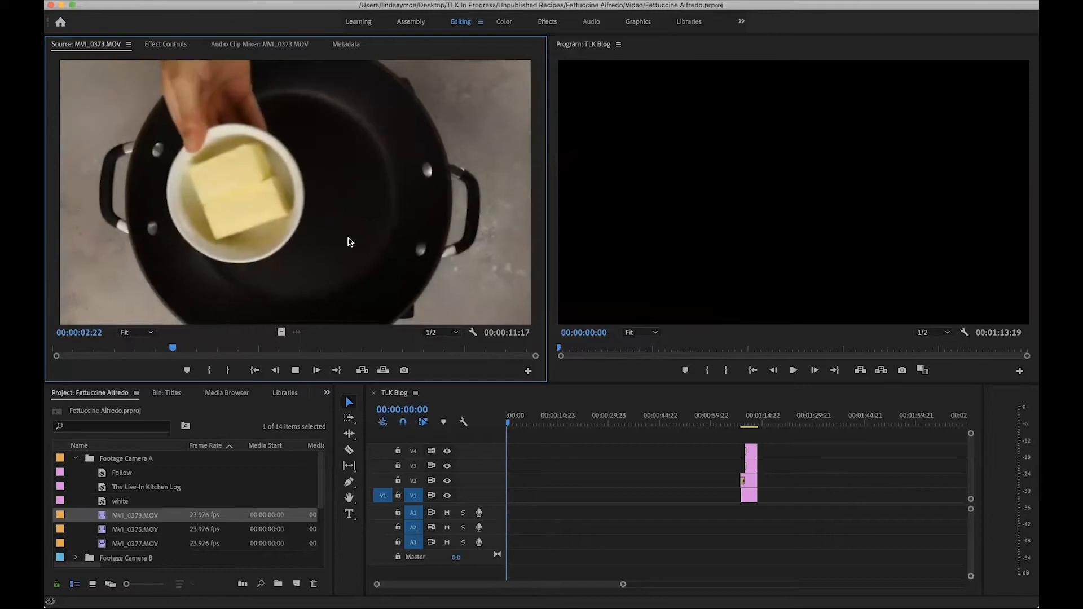
{"action": "key", "text": "space"}
{"action": "key", "text": "j"}
{"action": "key", "text": "k"}
{"action": "key", "text": "i"}
{"action": "key", "text": "l"}
{"action": "key", "text": "k"}
{"action": "key", "text": "o"}
Step: Fine-tune the Out point of MVI_0373 to 00:00:05:04 and overwrite the marked range onto V1 at the start of TLK Blog
{"action": "key", "text": "Left"}
{"action": "key", "text": "Left"}
{"action": "key", "text": "Left"}
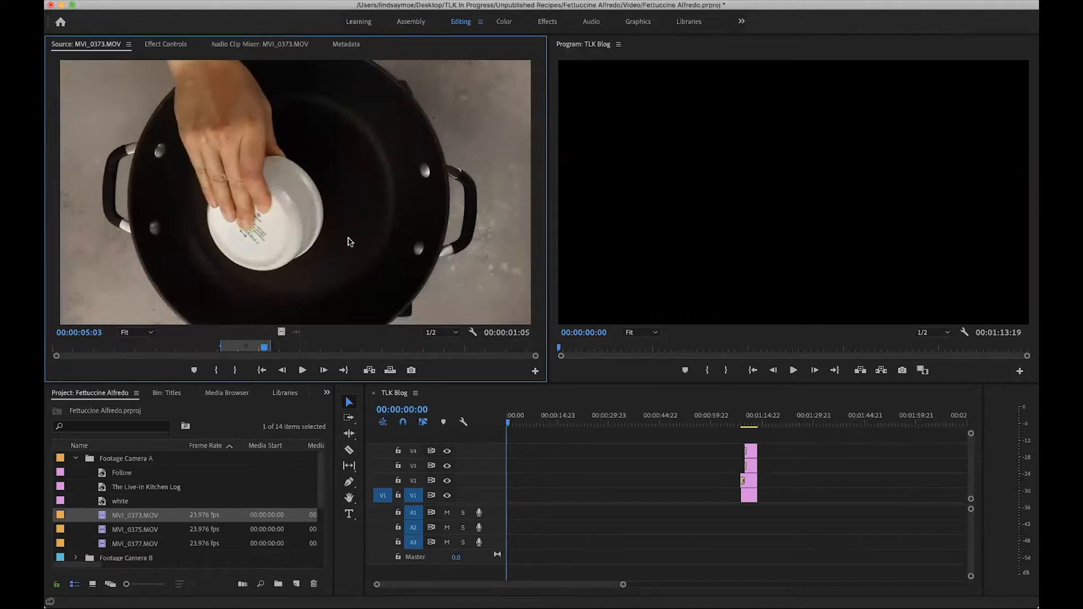
{"action": "key", "text": "Left"}
{"action": "key", "text": "Left"}
{"action": "key", "text": "Right"}
{"action": "key", "text": "Right"}
{"action": "key", "text": "Right"}
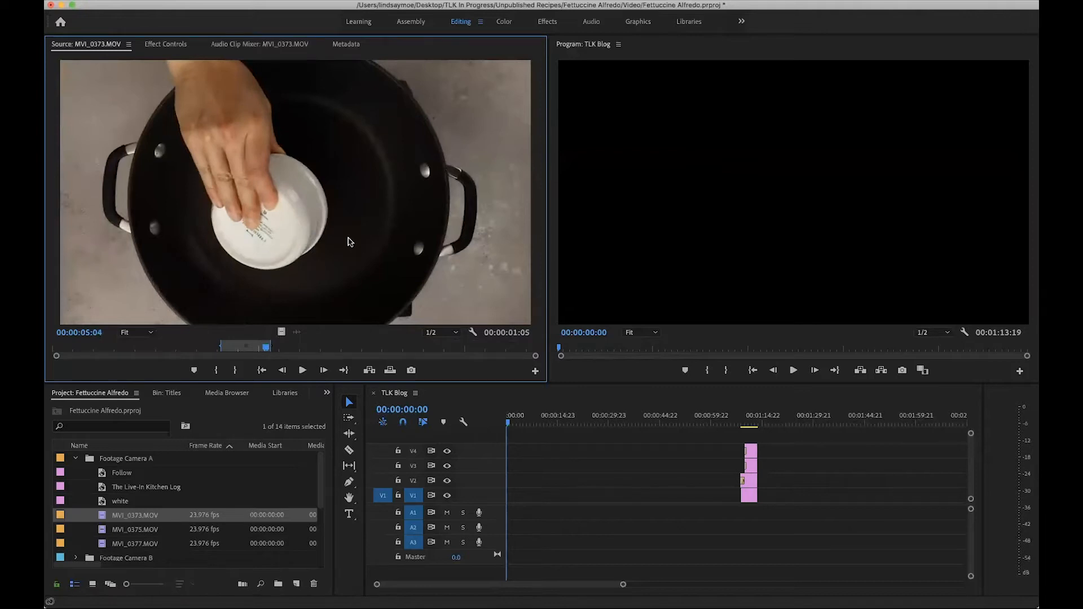
{"action": "key", "text": "o"}
{"action": "key", "text": "period"}
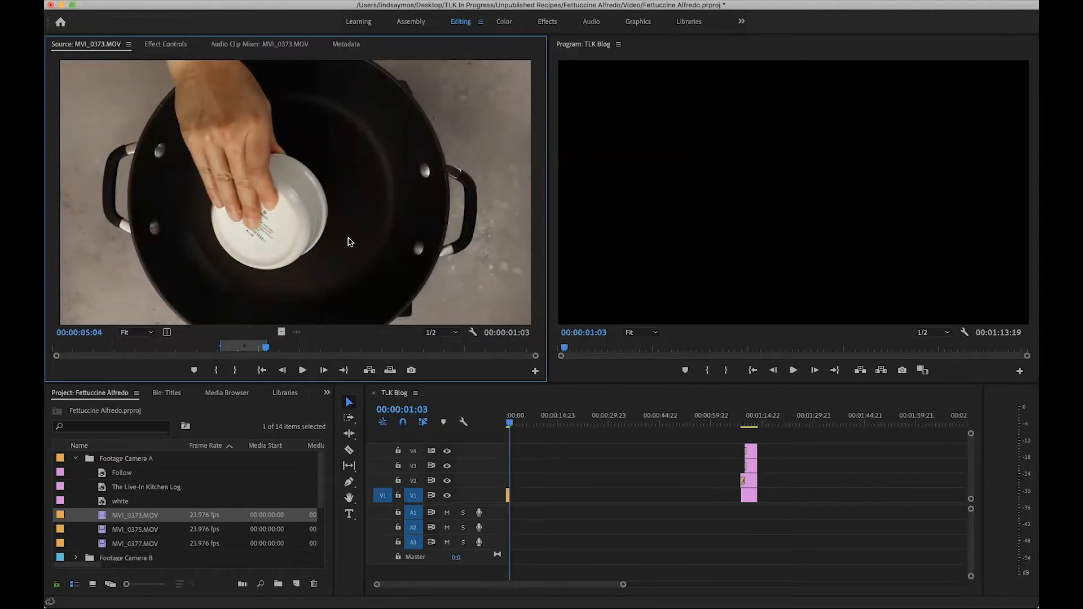
Step: Lock audio track A1 in TLK Blog and unlock it again
{"action": "scroll", "coordinate": [524, 492], "scroll_direction": "up", "scroll_amount": 5}
{"action": "scroll", "coordinate": [525, 492], "scroll_direction": "left", "scroll_amount": 3}
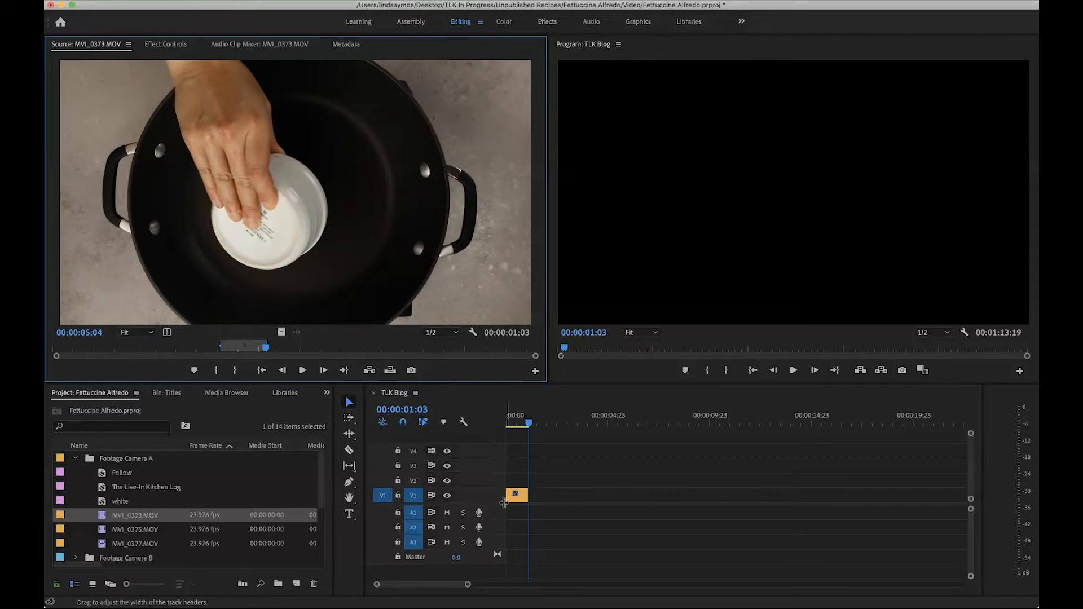
{"action": "left_click", "coordinate": [399, 514]}
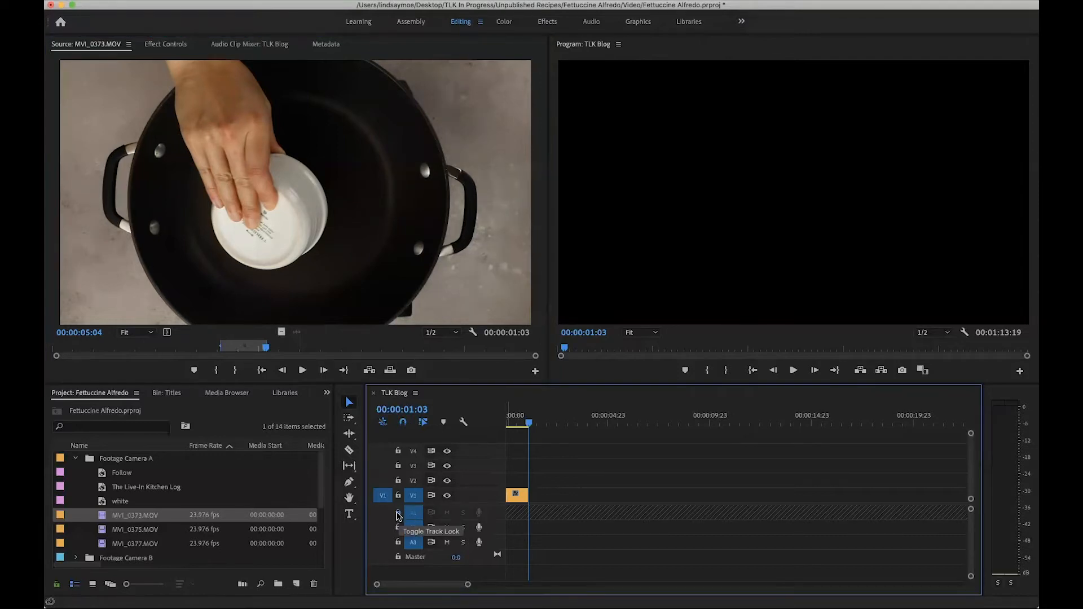
{"action": "left_click", "coordinate": [398, 514]}
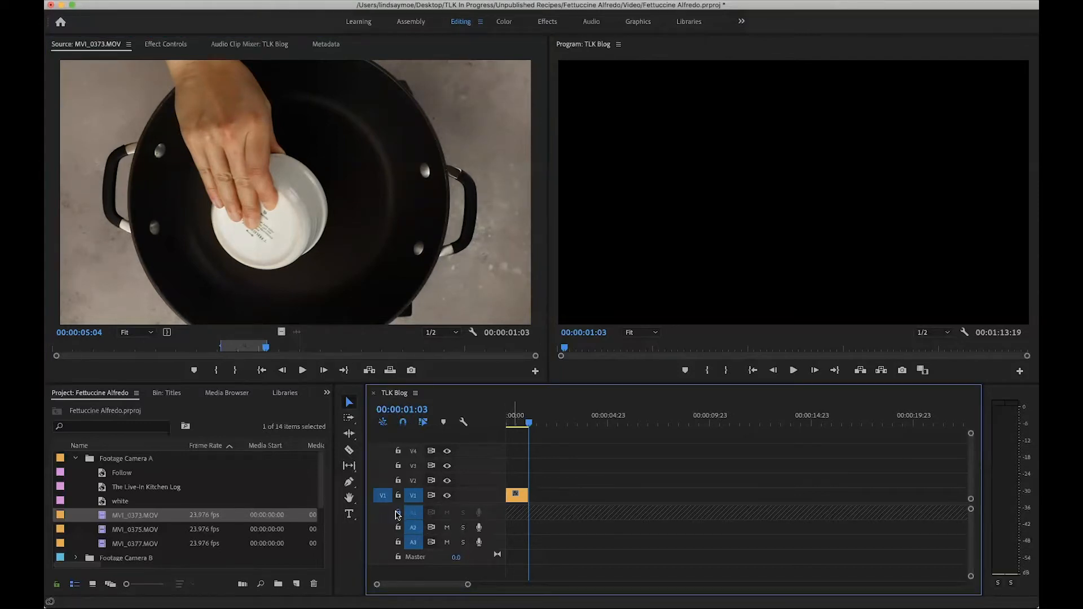
Step: Play the rest of MVI_0373, then overwrite the pasta-adding part of MVI_0375, from about 00:00:04:15 and about 6 seconds long, onto V1 at the playhead
{"action": "left_click", "coordinate": [416, 272]}
{"action": "key", "text": "space"}
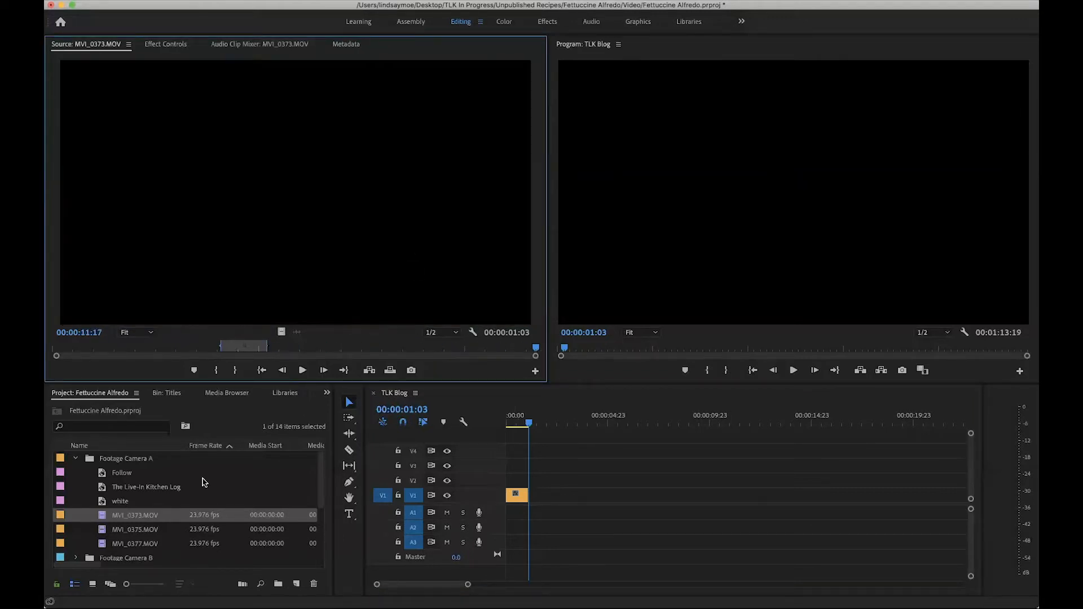
{"action": "double_click", "coordinate": [103, 529]}
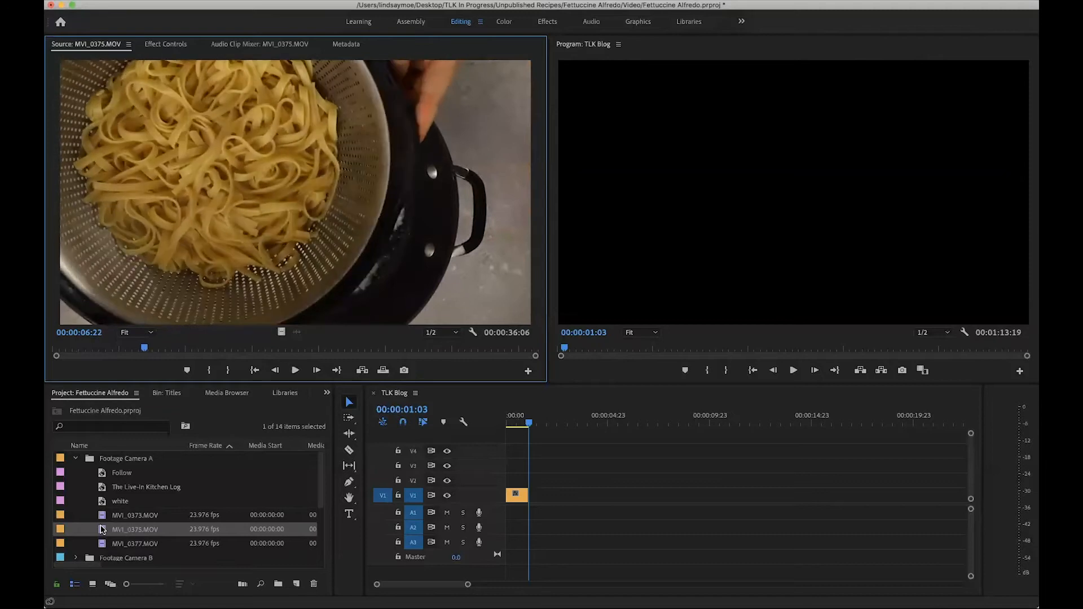
{"action": "key", "text": "j"}
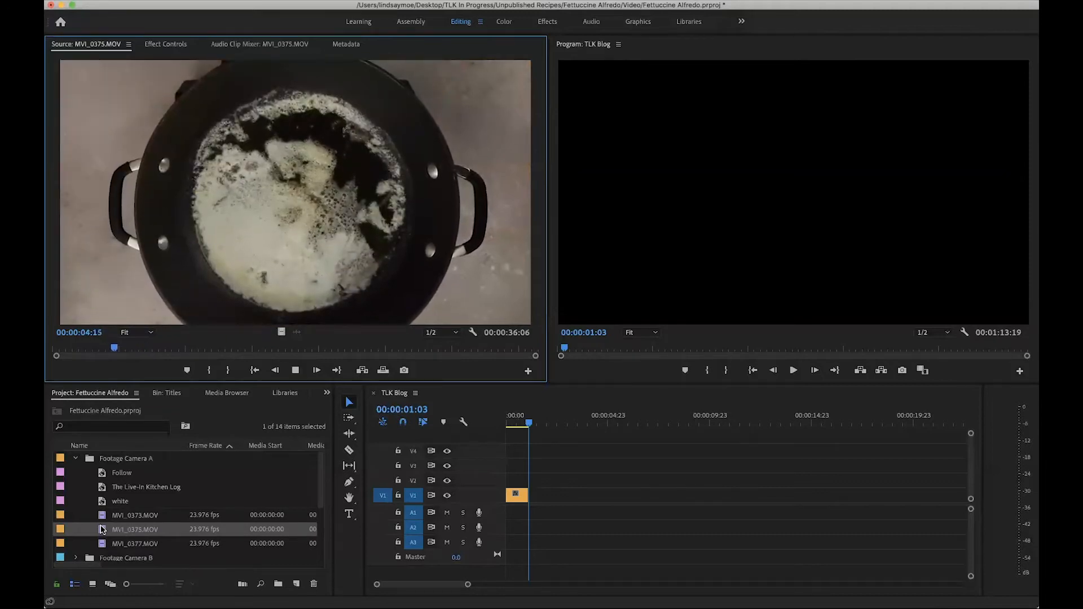
{"action": "key", "text": "i"}
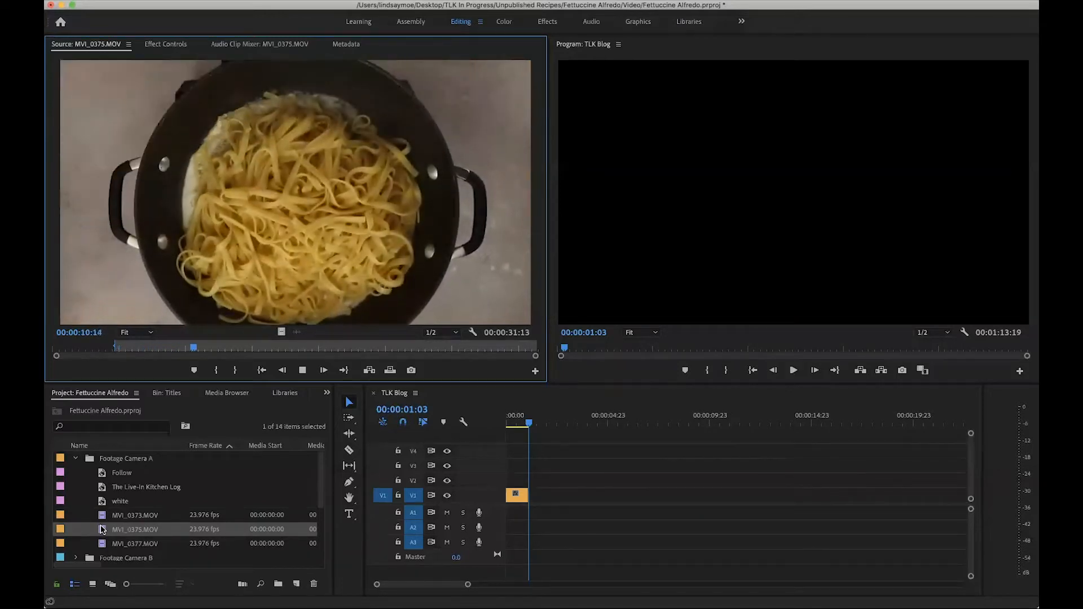
{"action": "key", "text": "o"}
{"action": "key", "text": "."}
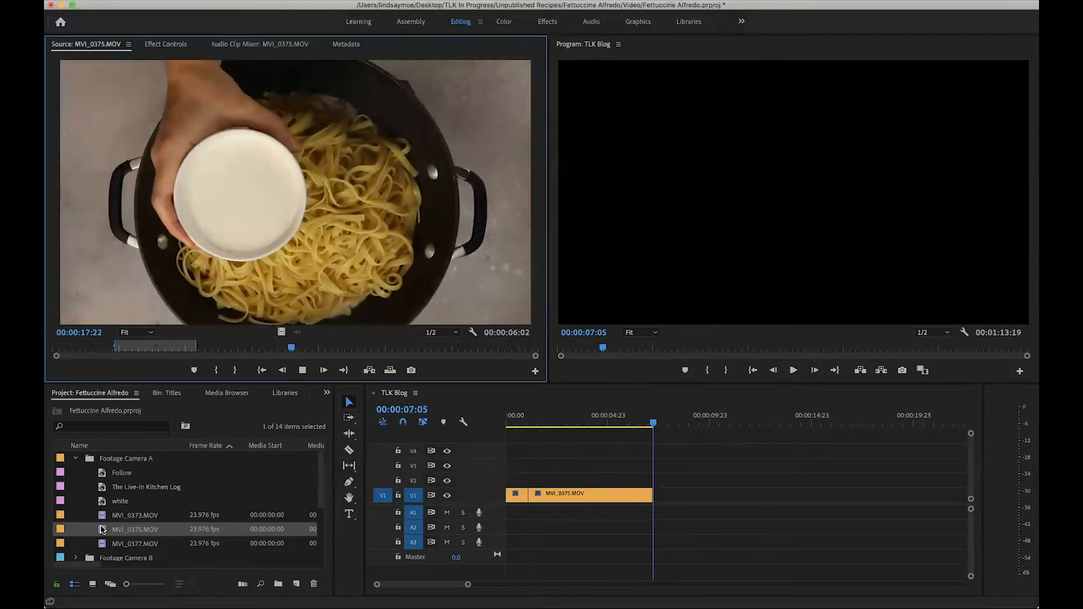
Step: Mark the cream-pouring part of MVI_0375 from 00:00:17:22 to 00:00:20:09 and overwrite it onto V1 after the previous clip
{"action": "key", "text": "i"}
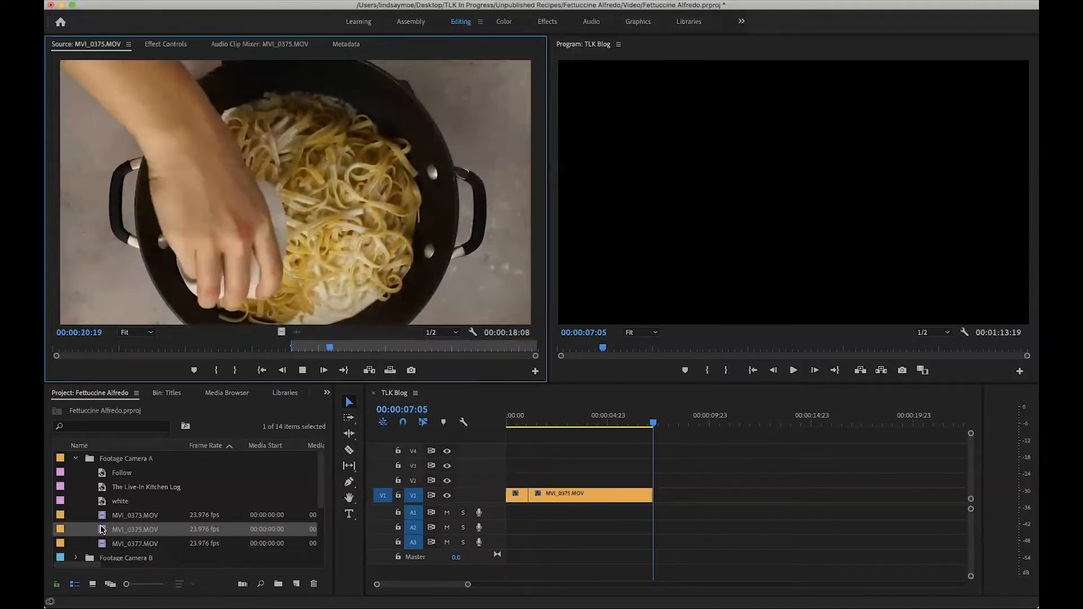
{"action": "key", "text": "j"}
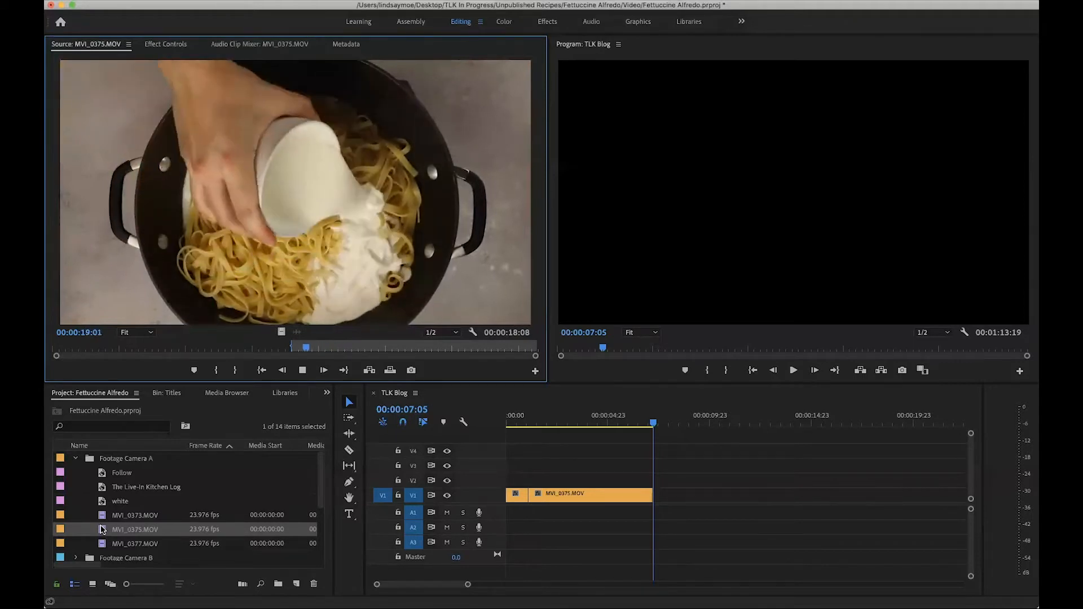
{"action": "key", "text": "space"}
{"action": "key", "text": "o"}
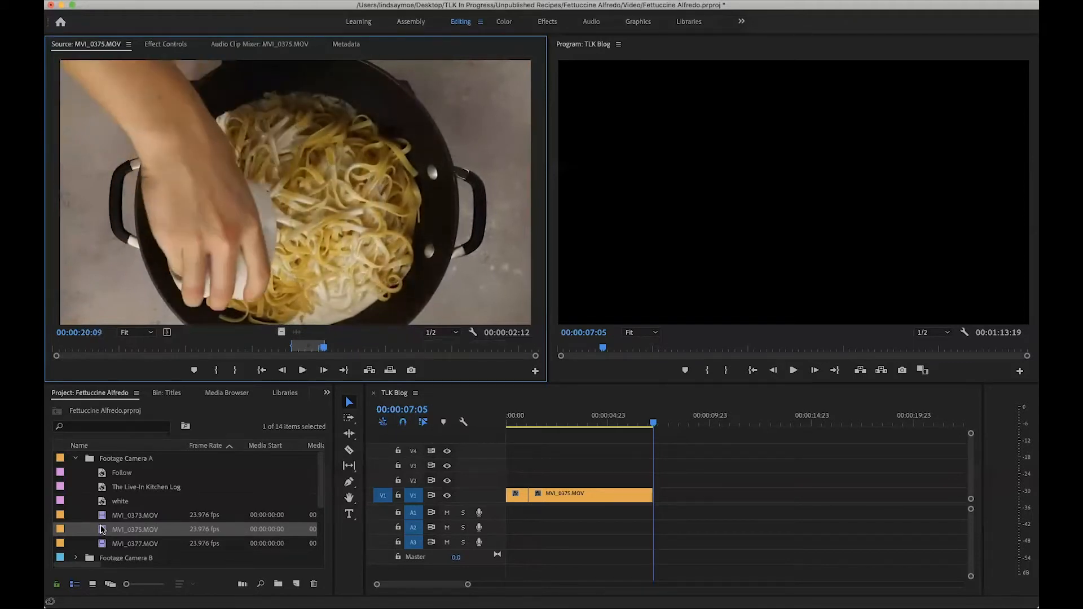
{"action": "key", "text": "period"}
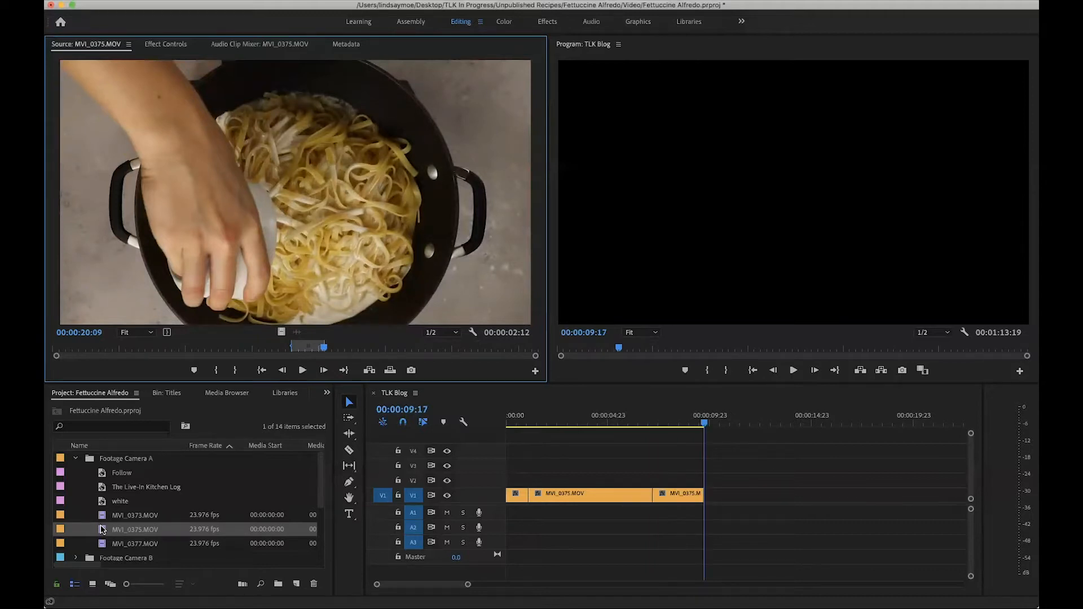
Step: Find the moment in MVI_0375 just before the grated cheese is poured and replace the marks with an In point at 00:00:26:21
{"action": "key", "text": "space"}
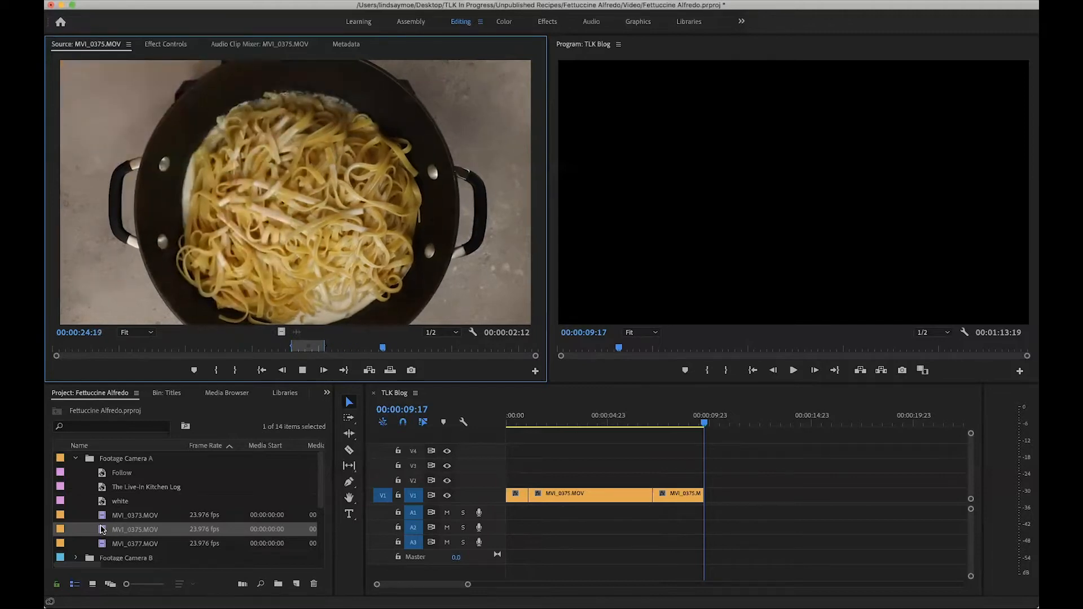
{"action": "key", "text": "space"}
{"action": "key", "text": "j"}
{"action": "key", "text": "l"}
{"action": "key", "text": "k"}
{"action": "key", "text": "j"}
{"action": "key", "text": "k"}
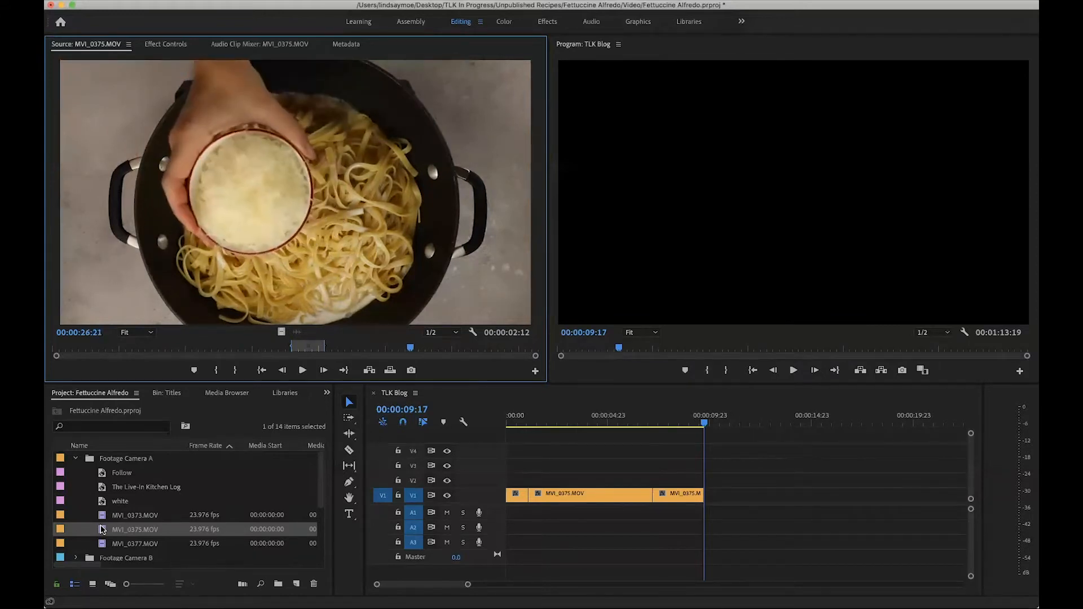
{"action": "key", "text": "alt+x"}
Step: Set the Out point of the cheese-pouring part at 00:00:29:09 and overwrite it onto V1 after the previous clip
{"action": "key", "text": "l"}
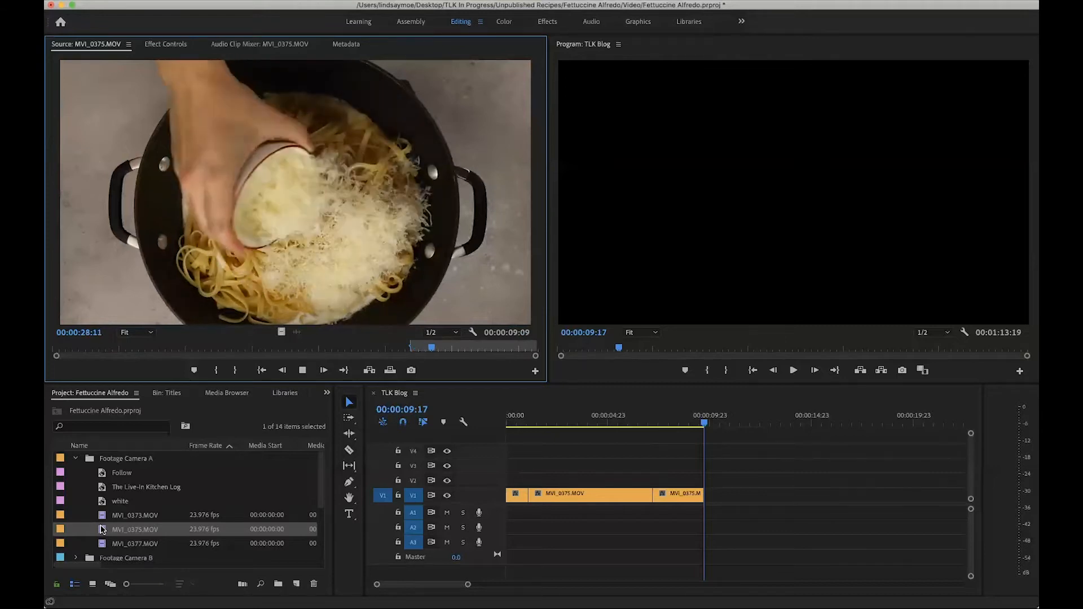
{"action": "key", "text": "k"}
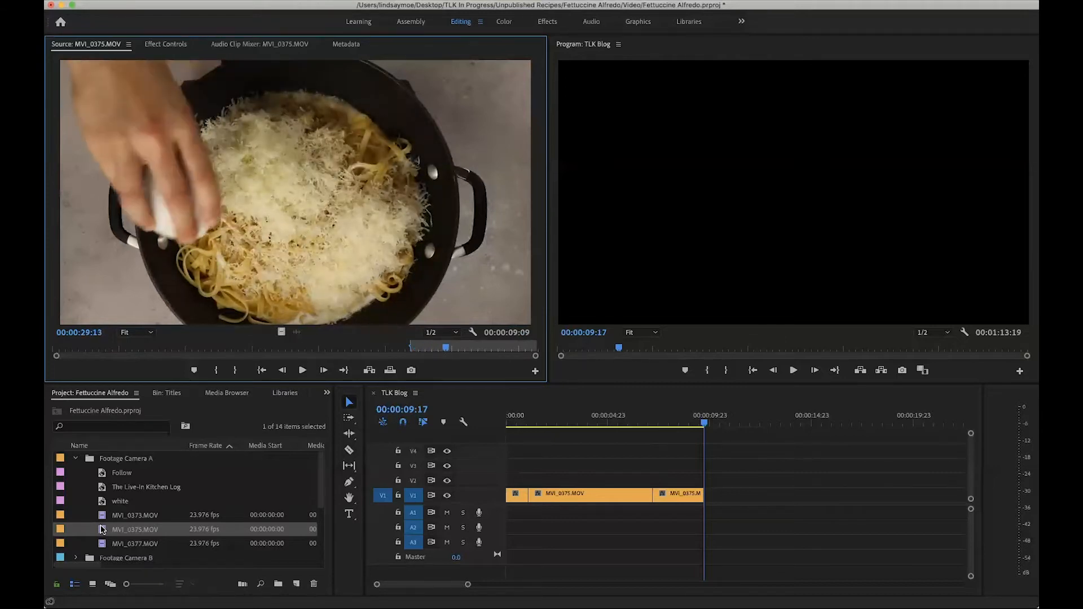
{"action": "key", "text": "Left"}
{"action": "key", "text": "Left"}
{"action": "key", "text": "Left"}
{"action": "key", "text": "Left"}
{"action": "key", "text": "Left"}
{"action": "key", "text": "Left"}
{"action": "key", "text": "Left"}
{"action": "key", "text": "Right"}
{"action": "key", "text": "Right"}
{"action": "key", "text": "Right"}
{"action": "key", "text": "o"}
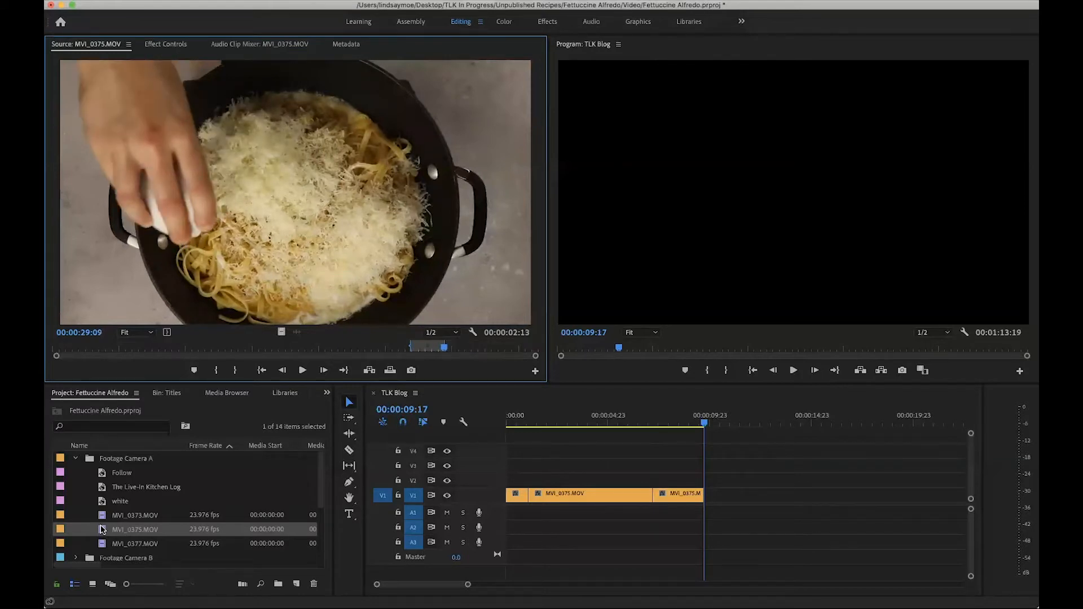
{"action": "key", "text": "period"}
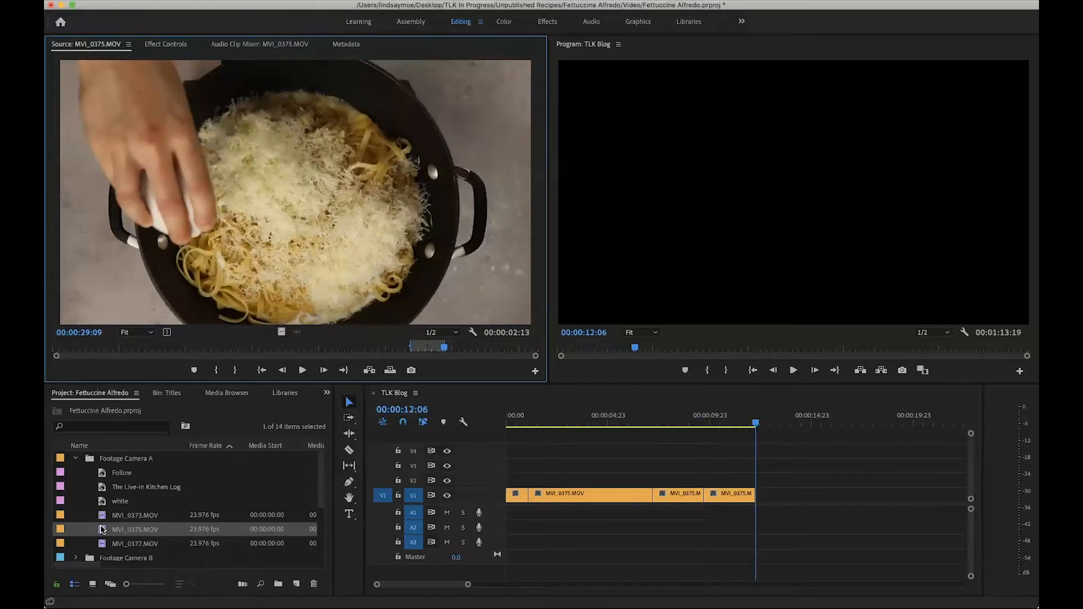
Step: Play the rest of MVI_0375, then overwrite the first mixing part of MVI_0377, from about 00:00:01 to 00:00:05, onto V1 at the playhead
{"action": "key", "text": "space"}
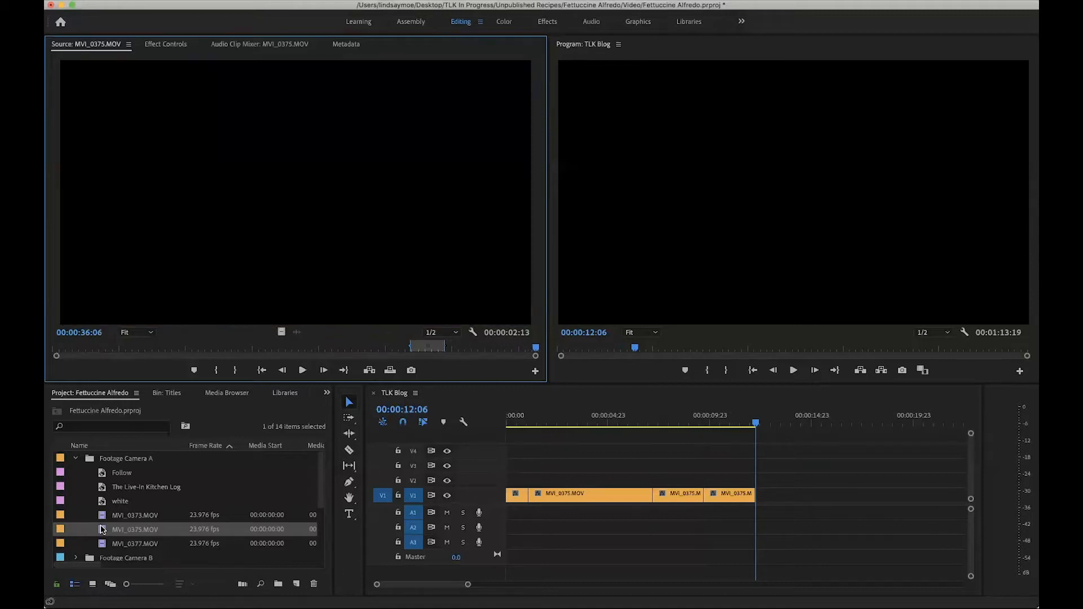
{"action": "double_click", "coordinate": [102, 545]}
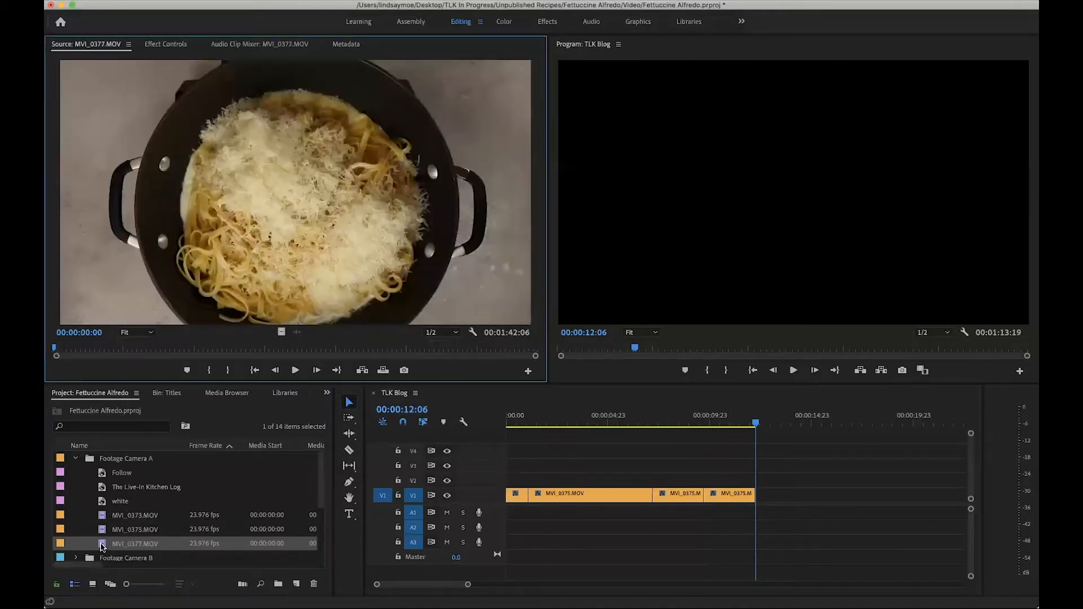
{"action": "key", "text": "space"}
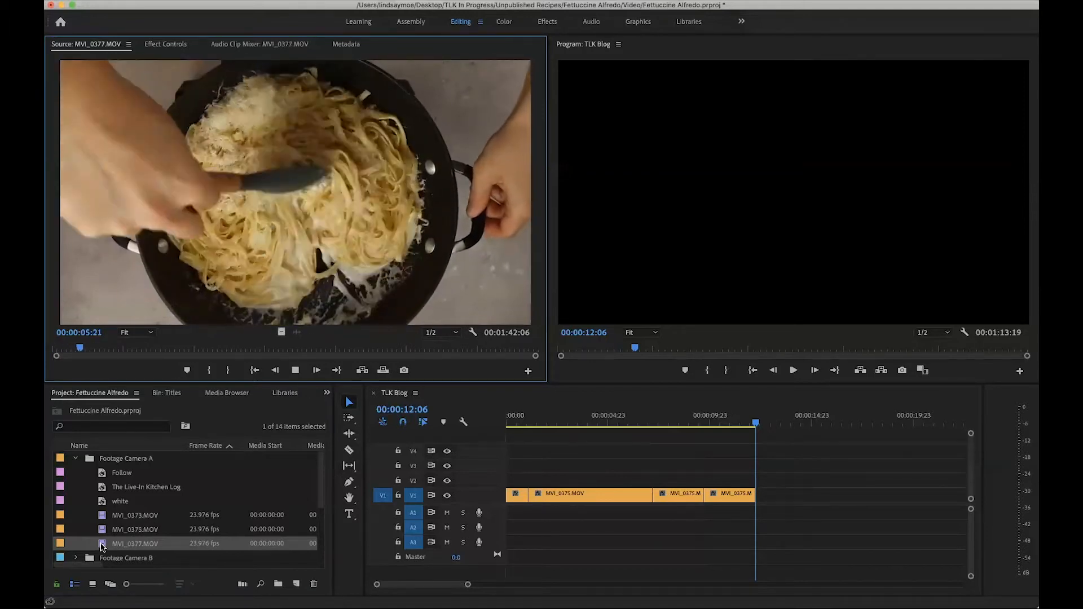
{"action": "key", "text": "j"}
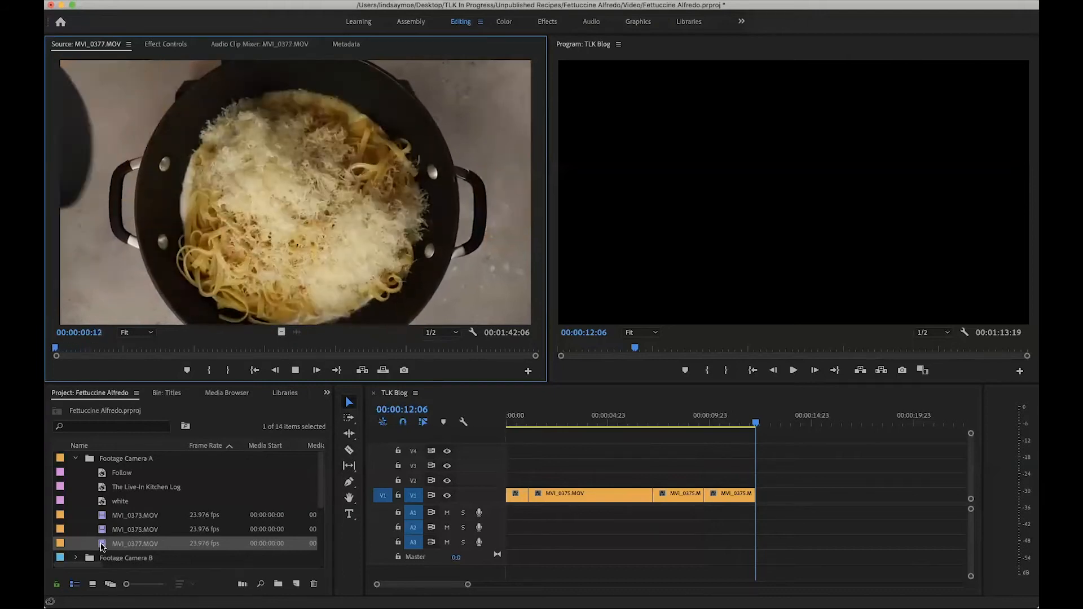
{"action": "key", "text": "l"}
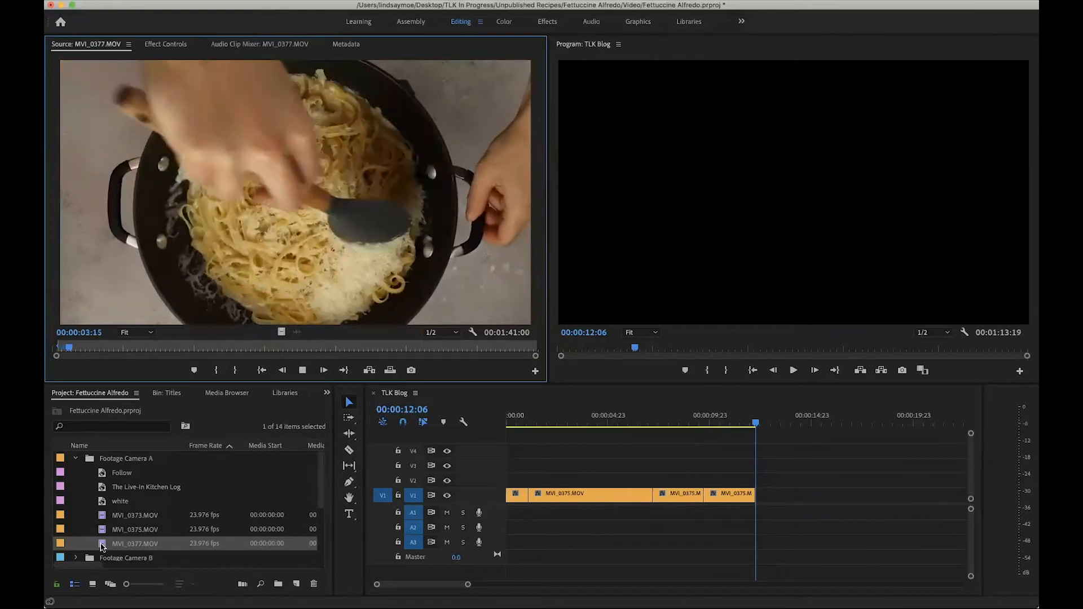
{"action": "key", "text": "o"}
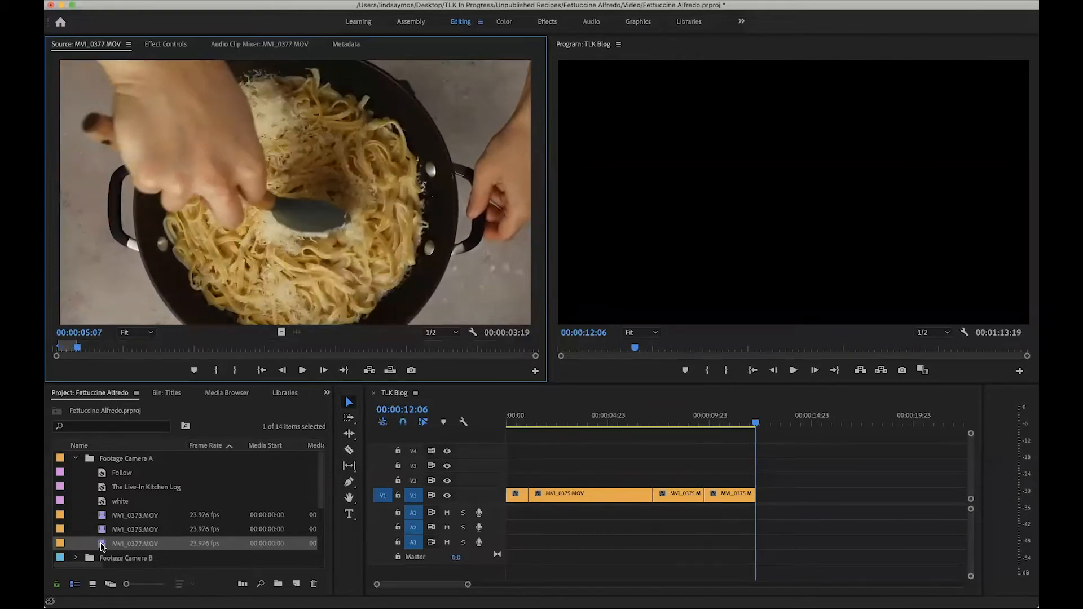
{"action": "key", "text": "."}
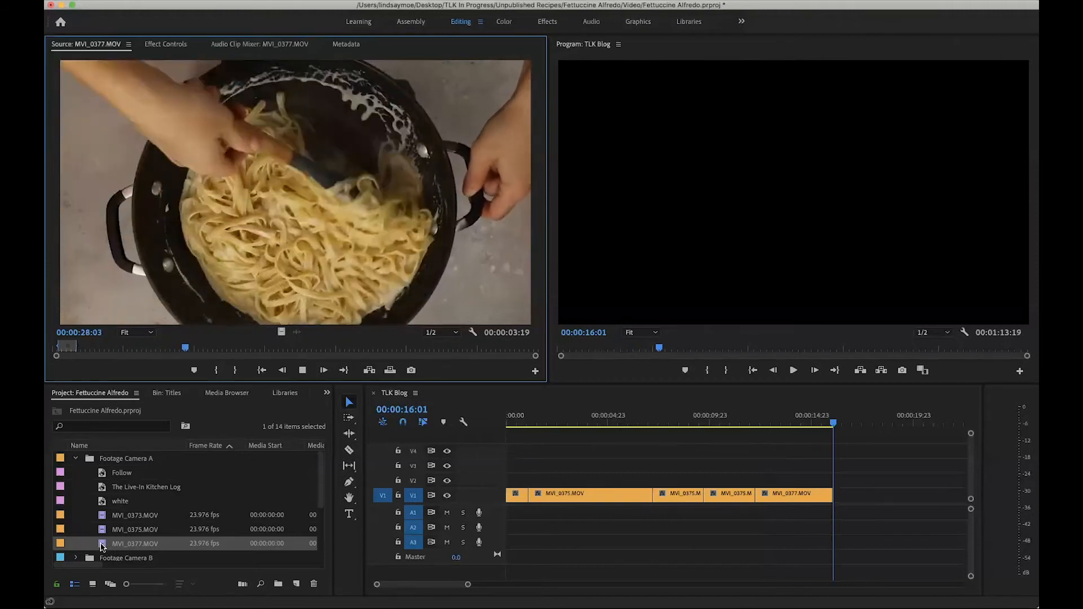
Step: Mark a second stirring part of MVI_0377 from about 00:00:34:14, 00:00:02:07 long, and overwrite it onto V1 after the previous clip
{"action": "key", "text": "space"}
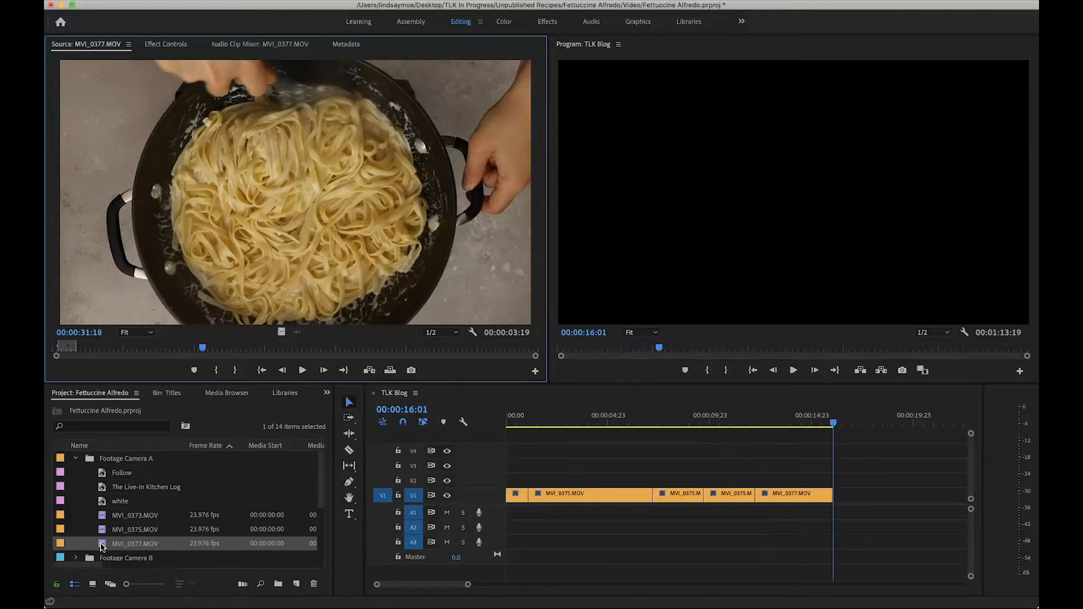
{"action": "key", "text": "space"}
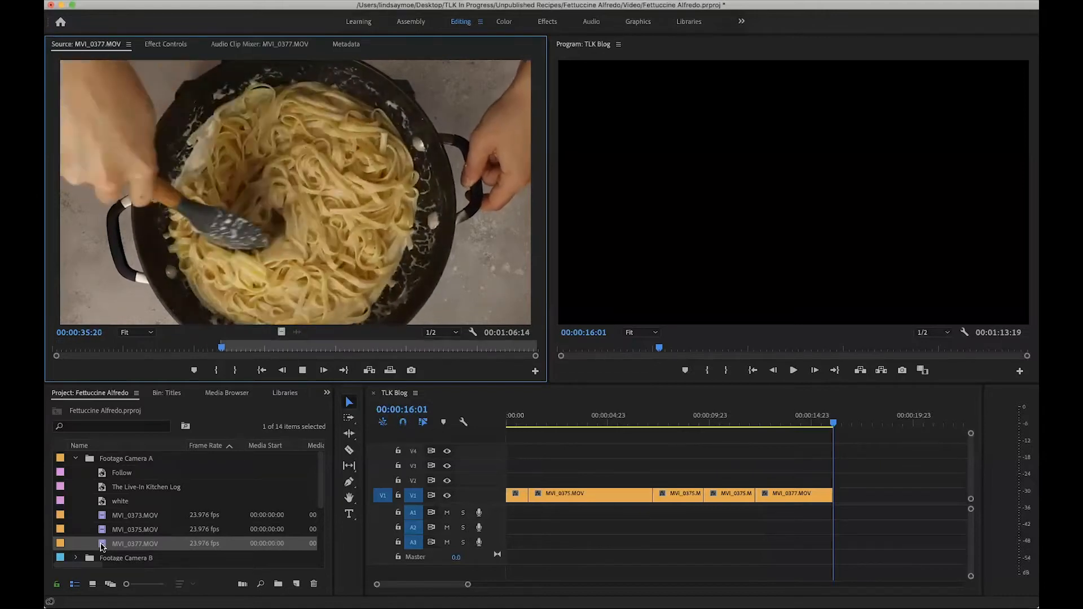
{"action": "key", "text": "i"}
{"action": "key", "text": "space"}
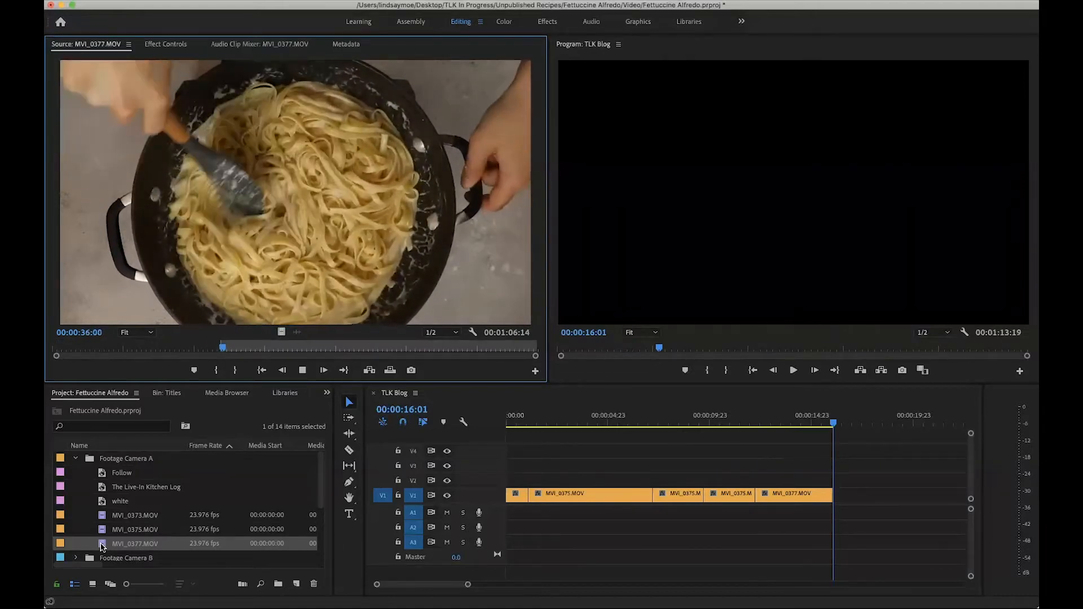
{"action": "key", "text": "l"}
{"action": "key", "text": "i"}
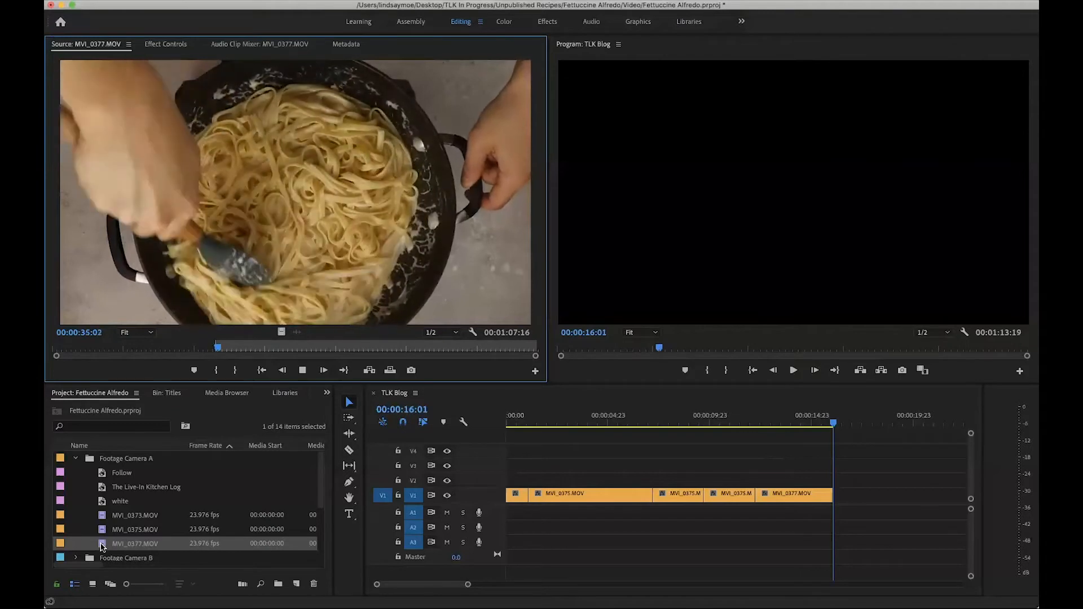
{"action": "key", "text": "o"}
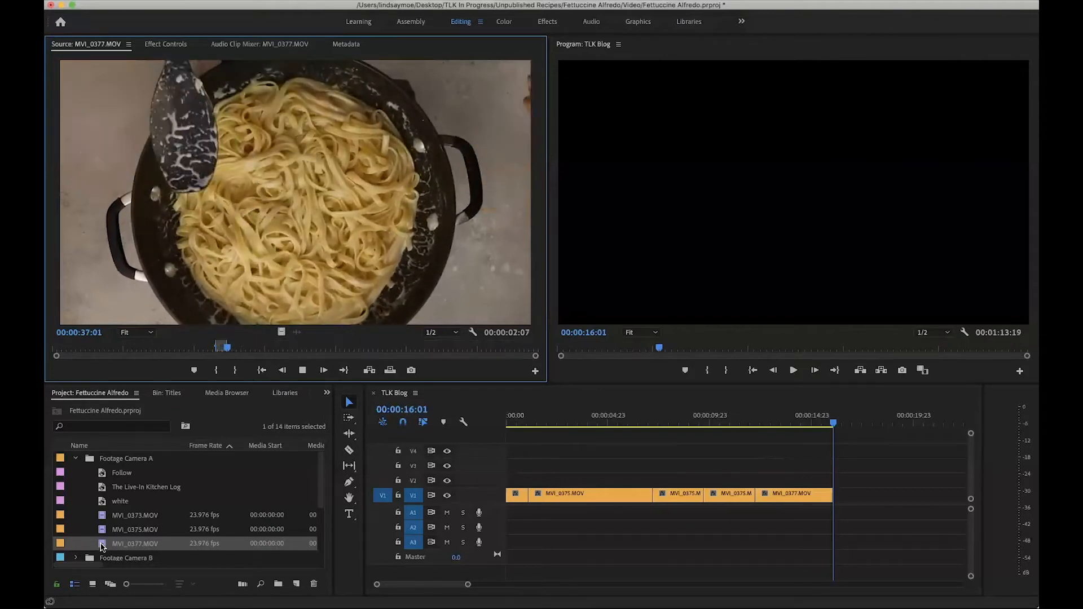
{"action": "key", "text": "period"}
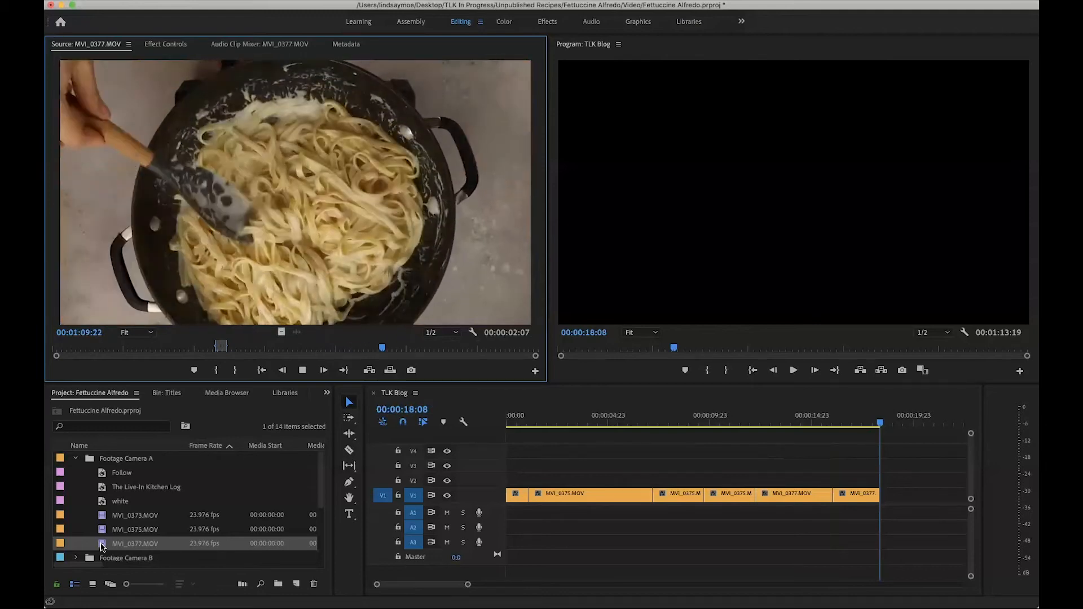
Step: Slip the last MVI_0377 clip on V1 with the Slip tool so it uses a different moment of the stirring
{"action": "key", "text": "k"}
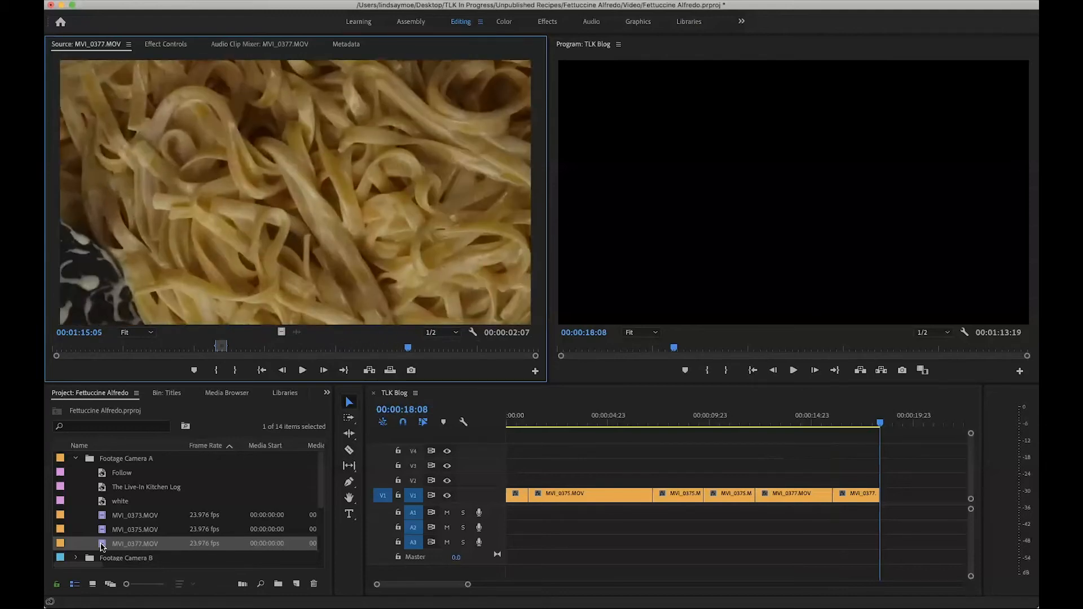
{"action": "scroll", "coordinate": [878, 460], "scroll_direction": "up", "scroll_amount": 5}
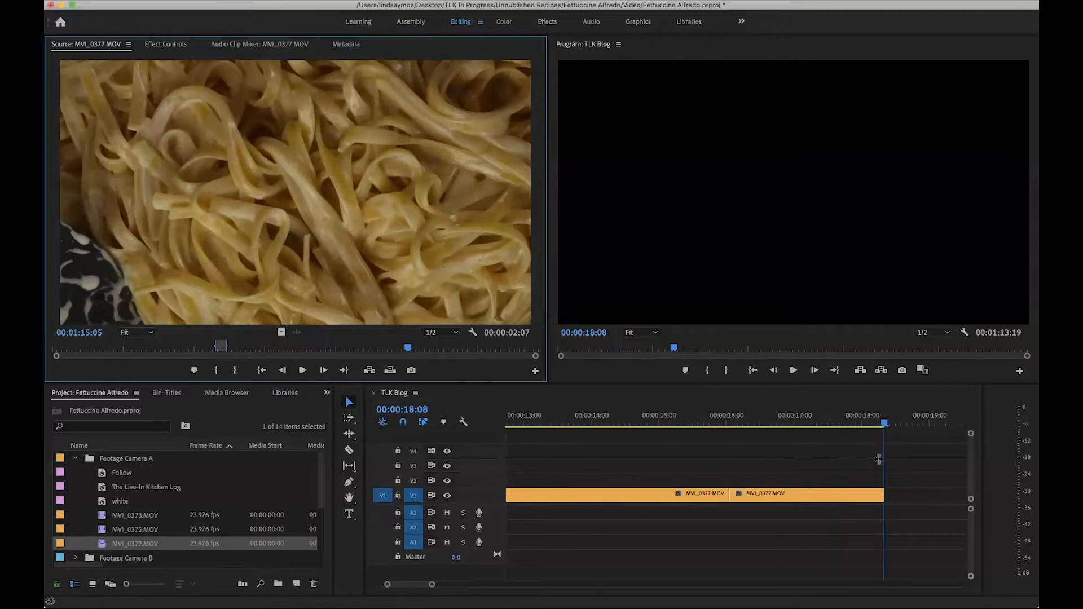
{"action": "left_click_drag", "start_coordinate": [886, 415], "coordinate": [820, 413]}
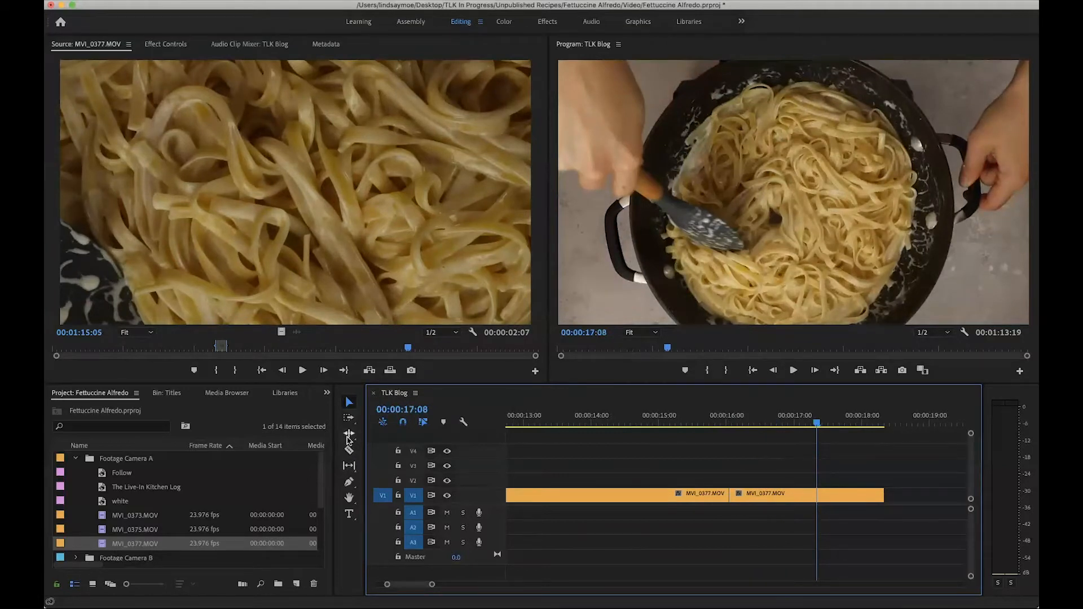
{"action": "left_click", "coordinate": [349, 438]}
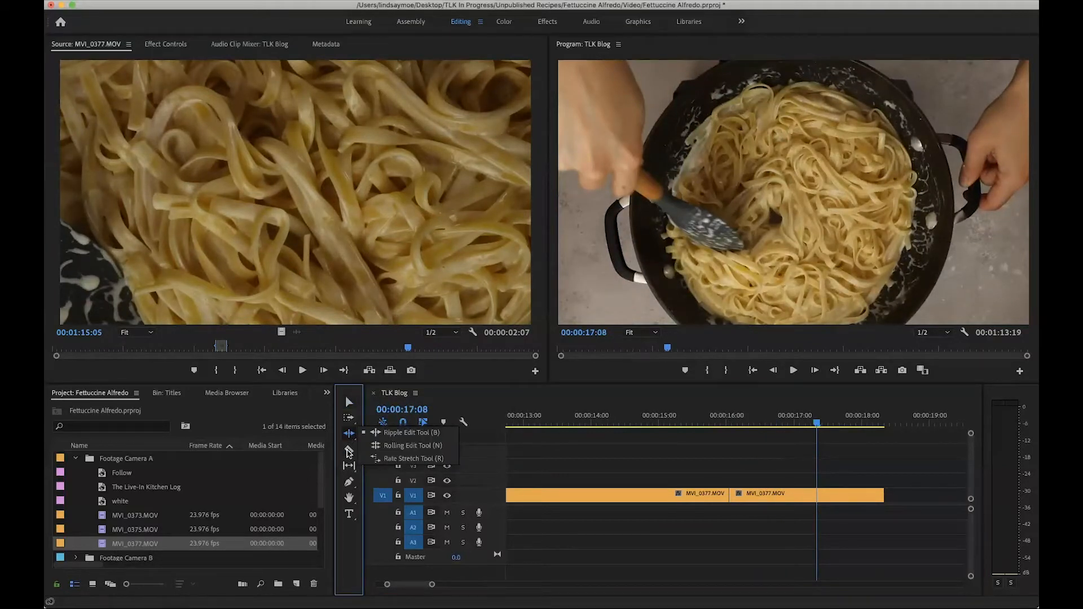
{"action": "left_click", "coordinate": [350, 467]}
{"action": "left_click", "coordinate": [395, 464]}
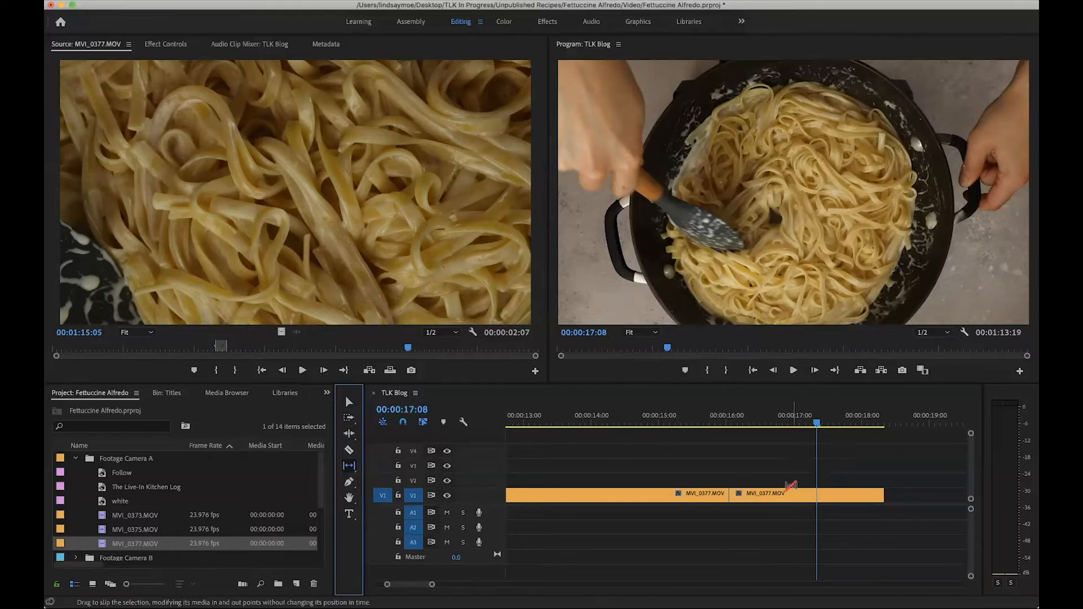
{"action": "left_click_drag", "start_coordinate": [780, 495], "coordinate": [969, 495]}
Step: Play the sequence across the cut between the two MVI_0377 clips and check the slipped footage
{"action": "left_click", "coordinate": [729, 424]}
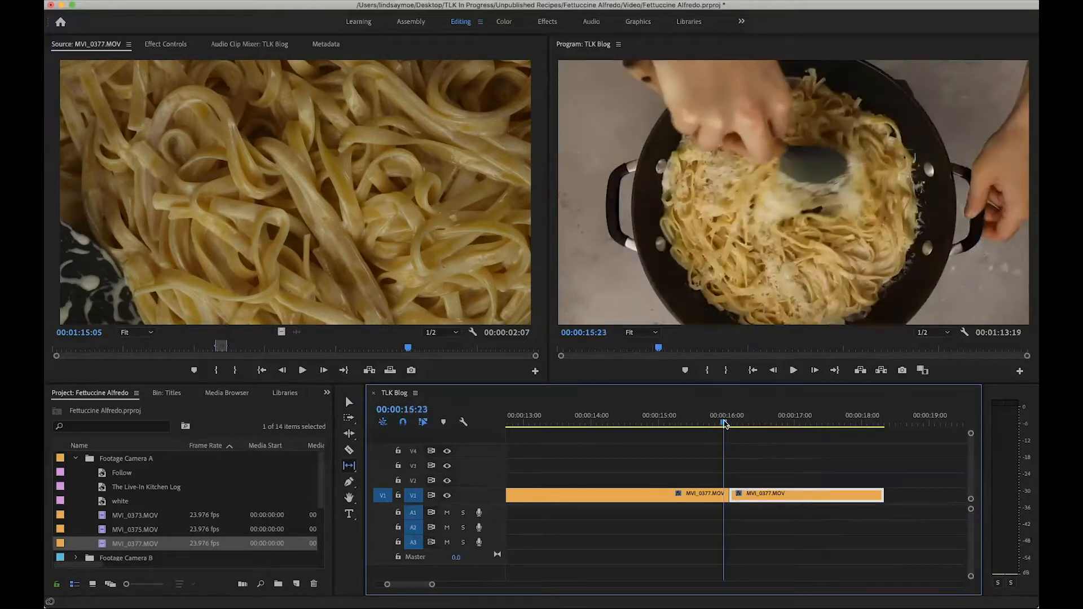
{"action": "key", "text": "space"}
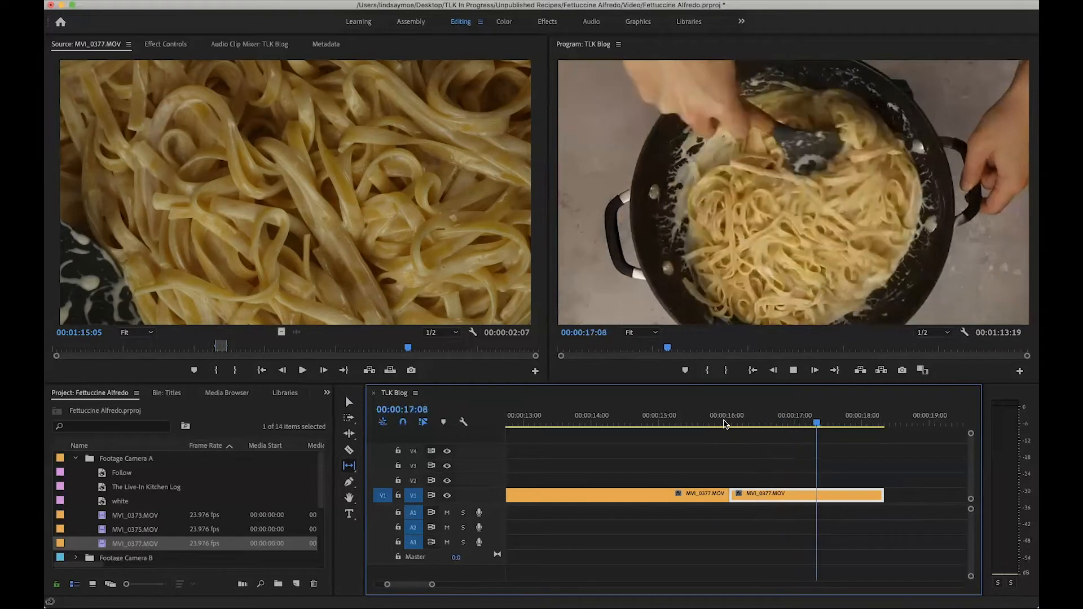
{"action": "key", "text": "space"}
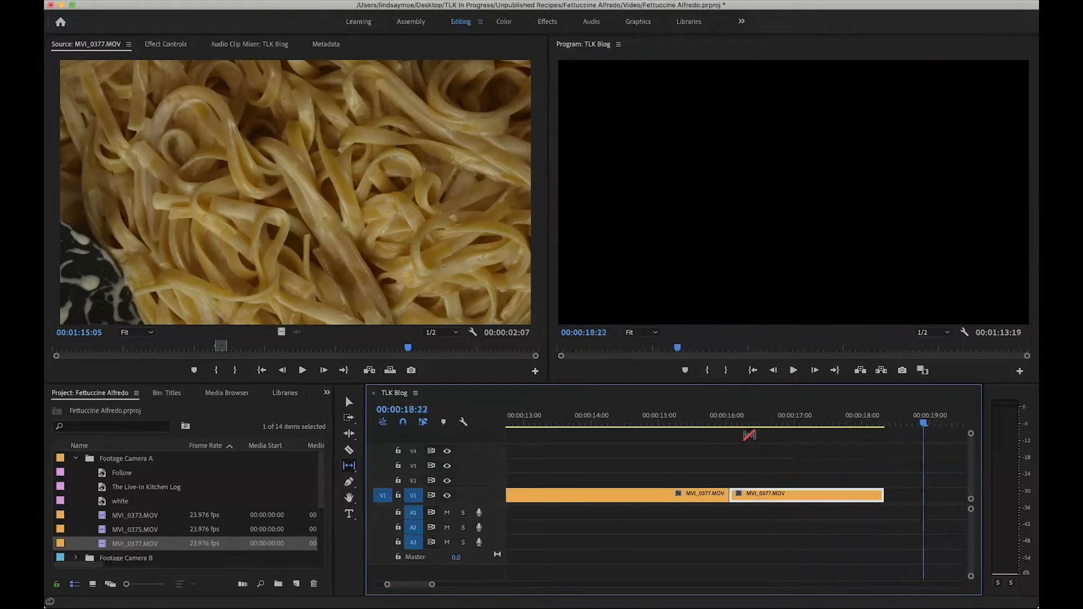
{"action": "key", "text": "minus"}
{"action": "scroll", "coordinate": [791, 458], "scroll_direction": "down", "scroll_amount": 1}
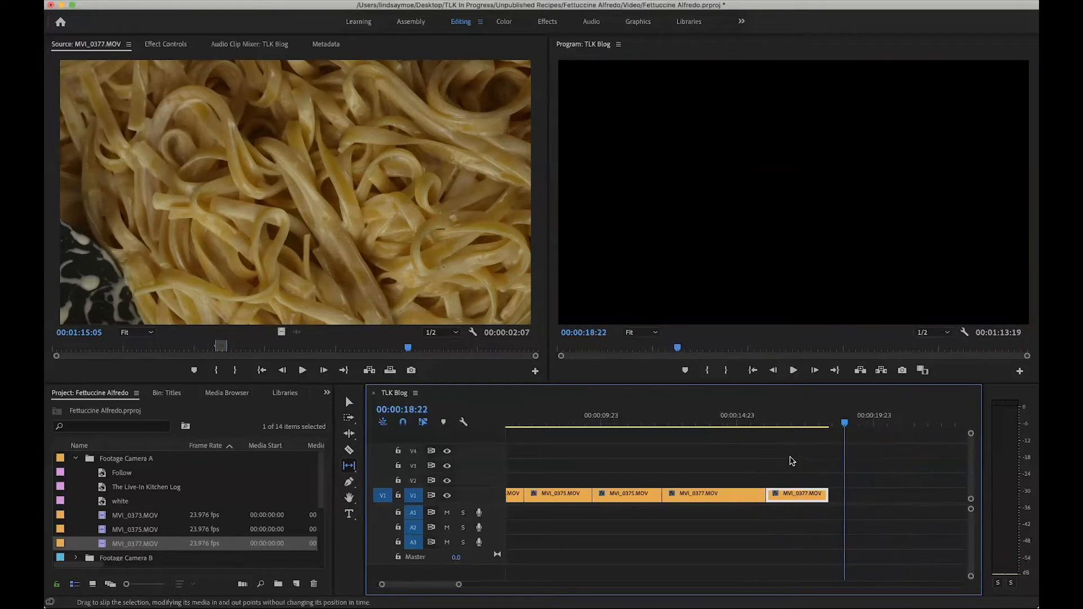
{"action": "scroll", "coordinate": [791, 461], "scroll_direction": "right", "scroll_amount": 2}
{"action": "left_click_drag", "start_coordinate": [782, 424], "coordinate": [745, 426]}
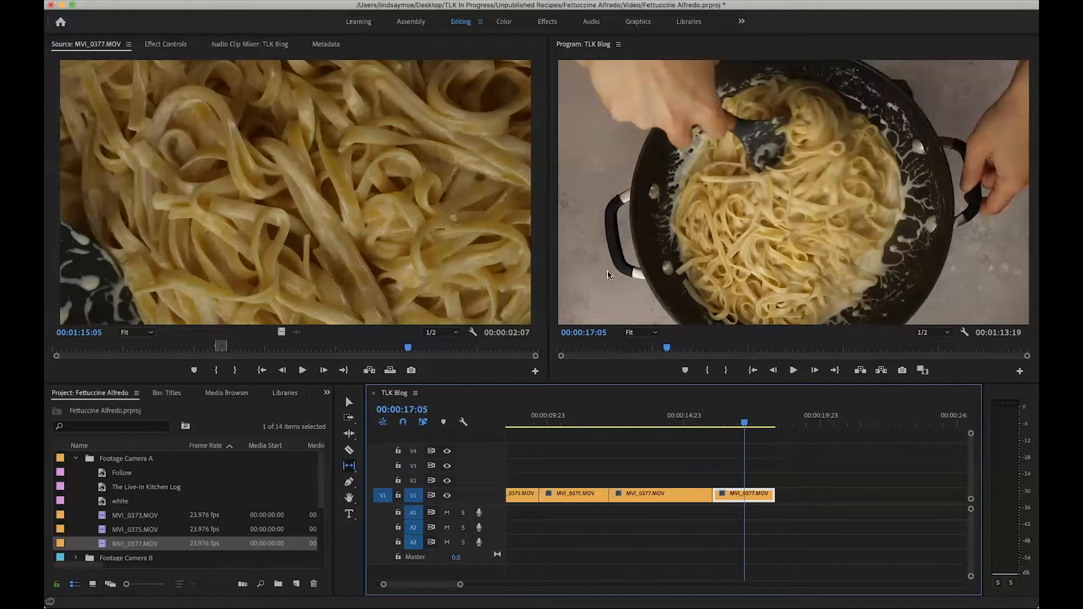
Step: Return to the Selection tool and place the sequence playhead at the end of the last V1 clip
{"action": "key", "text": "v"}
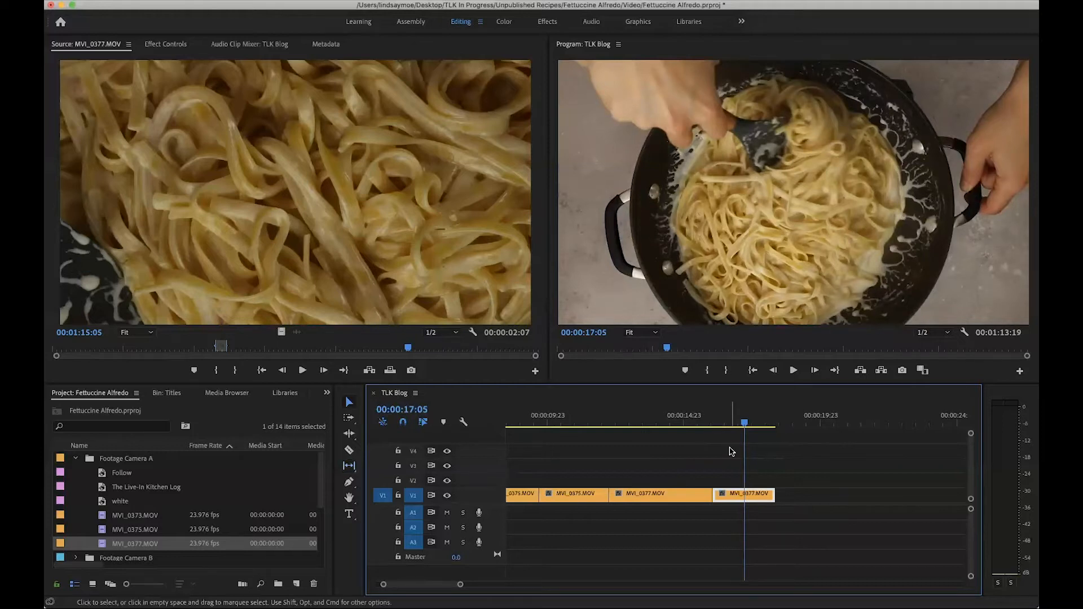
{"action": "left_click", "coordinate": [815, 422]}
{"action": "key", "text": "Up"}
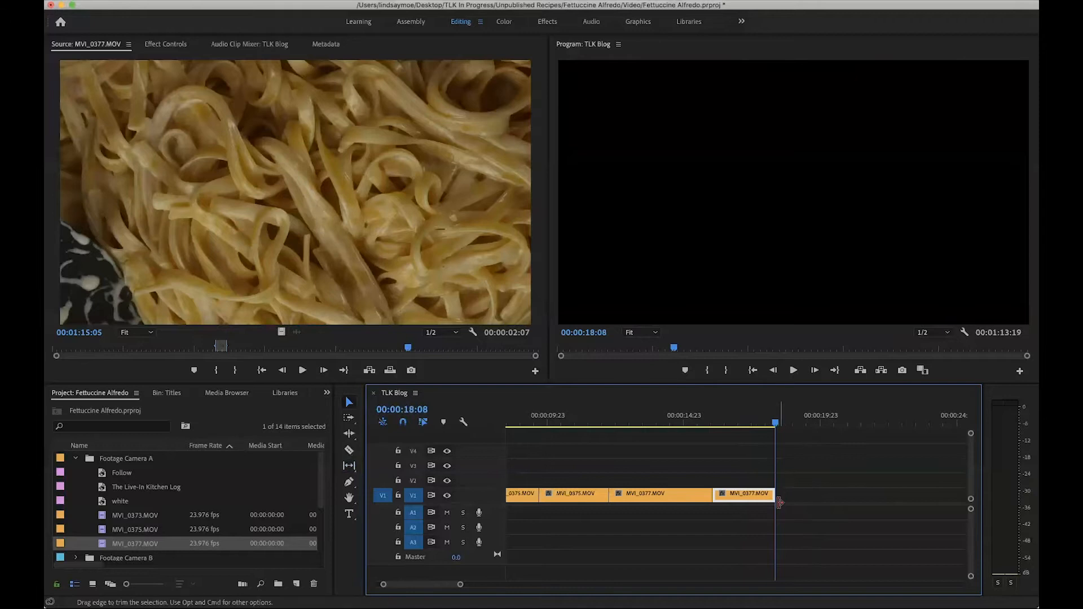
Step: Find the start of the close-up stirring in MVI_0377 and set a new In point at about 00:01:23:19
{"action": "left_click", "coordinate": [414, 247]}
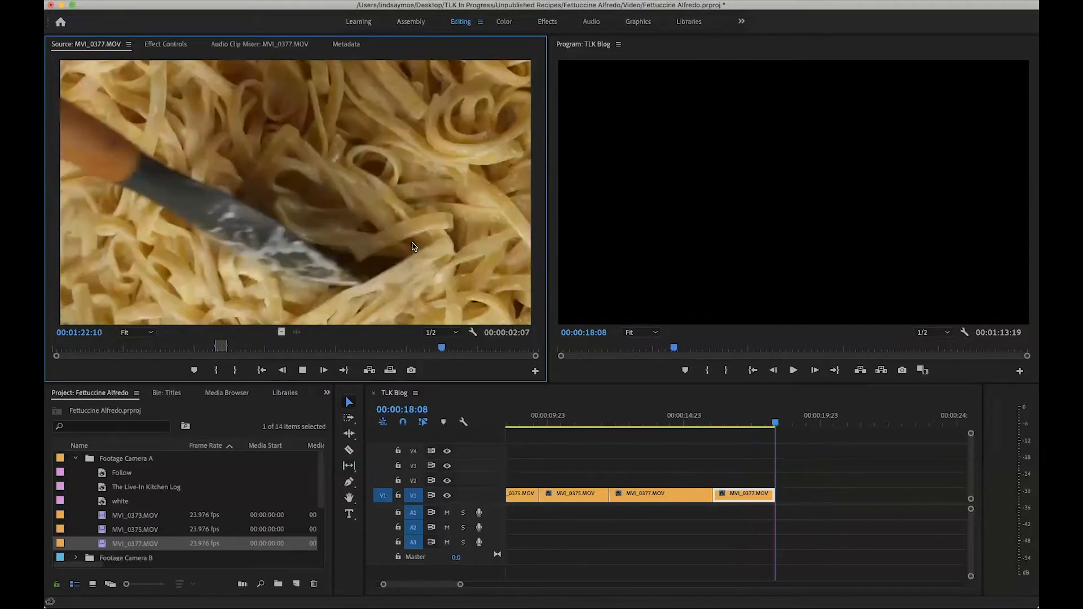
{"action": "key", "text": "j"}
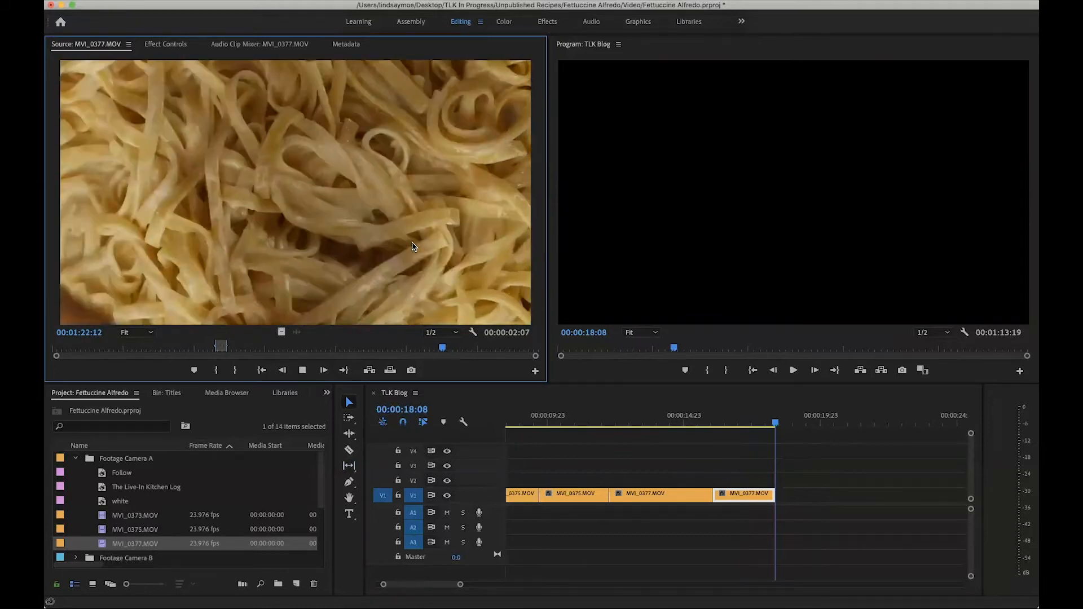
{"action": "key", "text": "k"}
{"action": "key", "text": "l"}
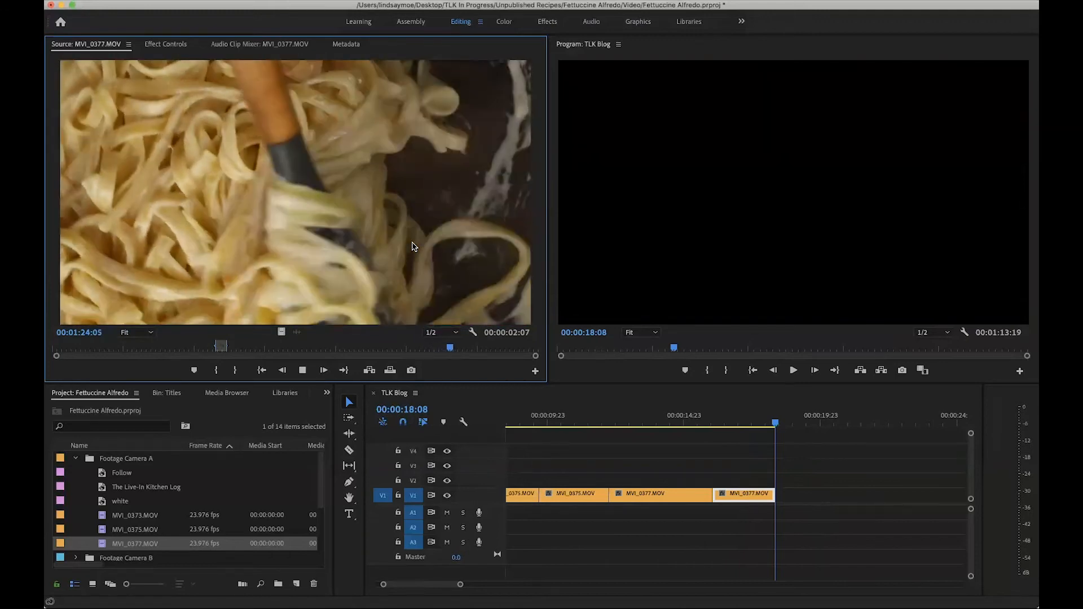
{"action": "key", "text": "i"}
{"action": "key", "text": "j"}
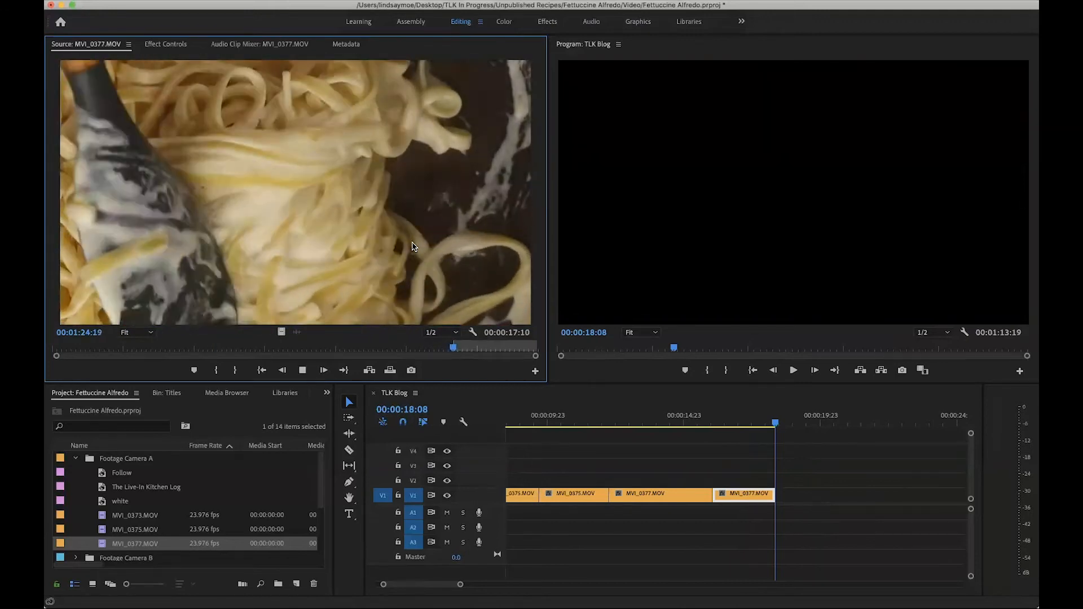
{"action": "key", "text": "k"}
{"action": "key", "text": "l"}
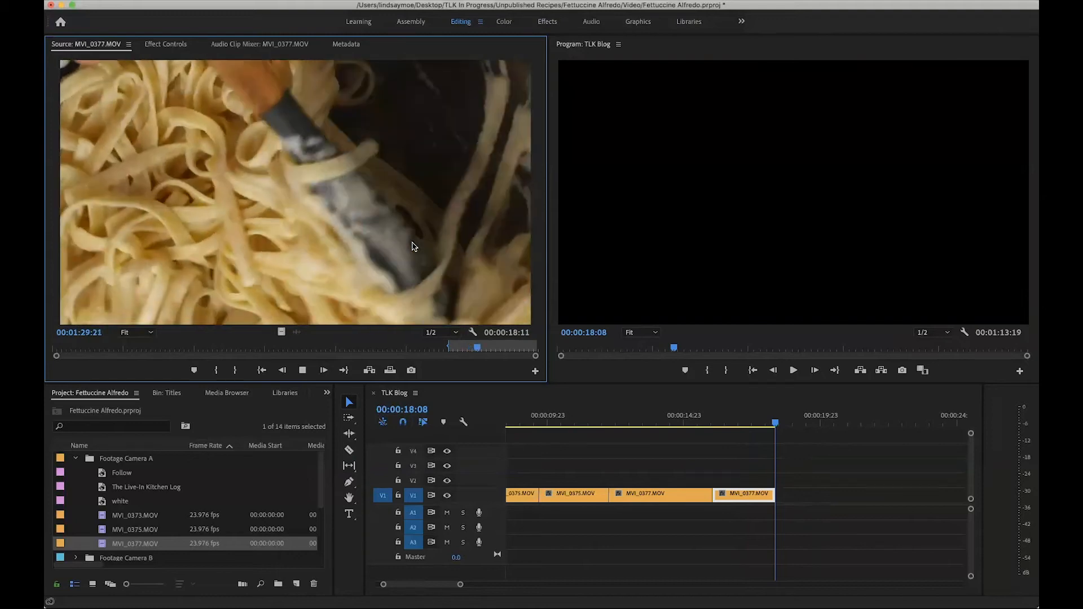
Step: Set the Out point of the close-up stirring at about 00:01:31 and overwrite it onto V1 after the previous clip
{"action": "key", "text": "o"}
{"action": "key", "text": "k"}
{"action": "key", "text": "."}
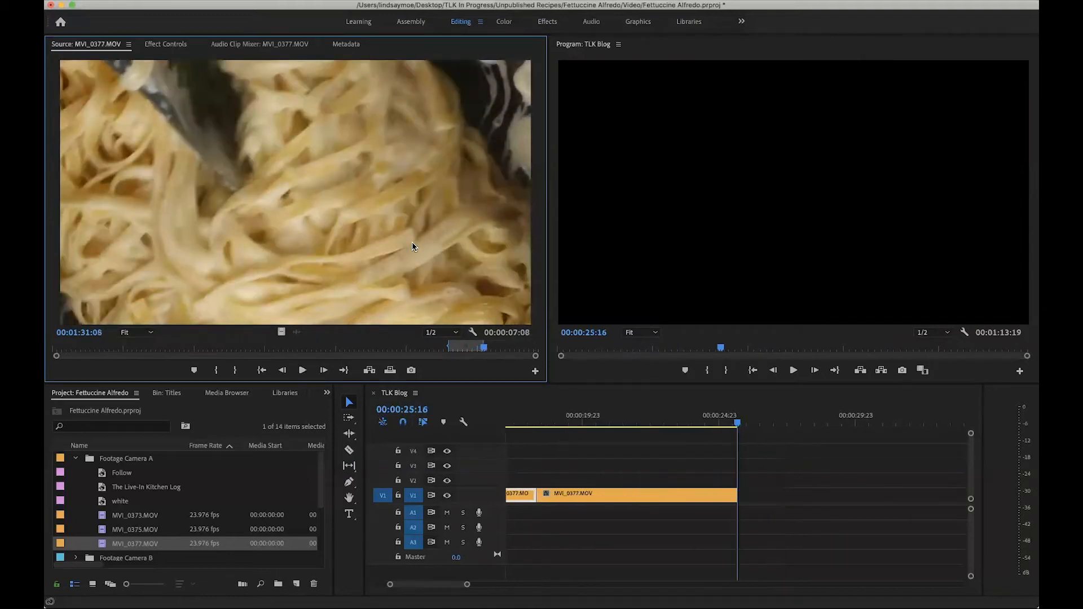
Step: Play MVI_0377 to its end for further usable footage and look over the project's footage bins
{"action": "scroll", "coordinate": [629, 490], "scroll_direction": "down", "scroll_amount": 5}
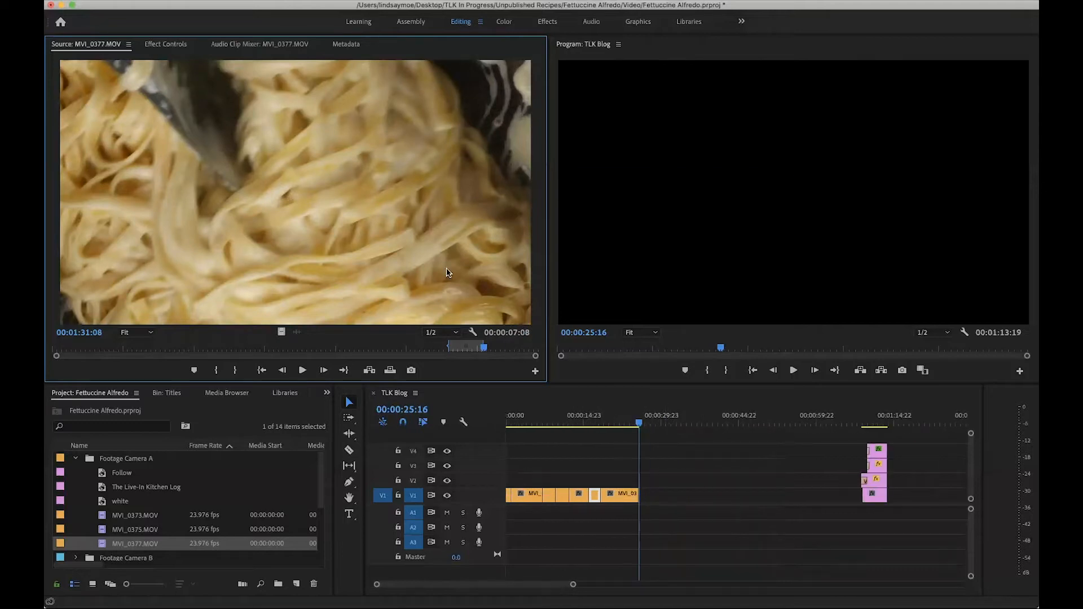
{"action": "key", "text": "l"}
{"action": "key", "text": "l"}
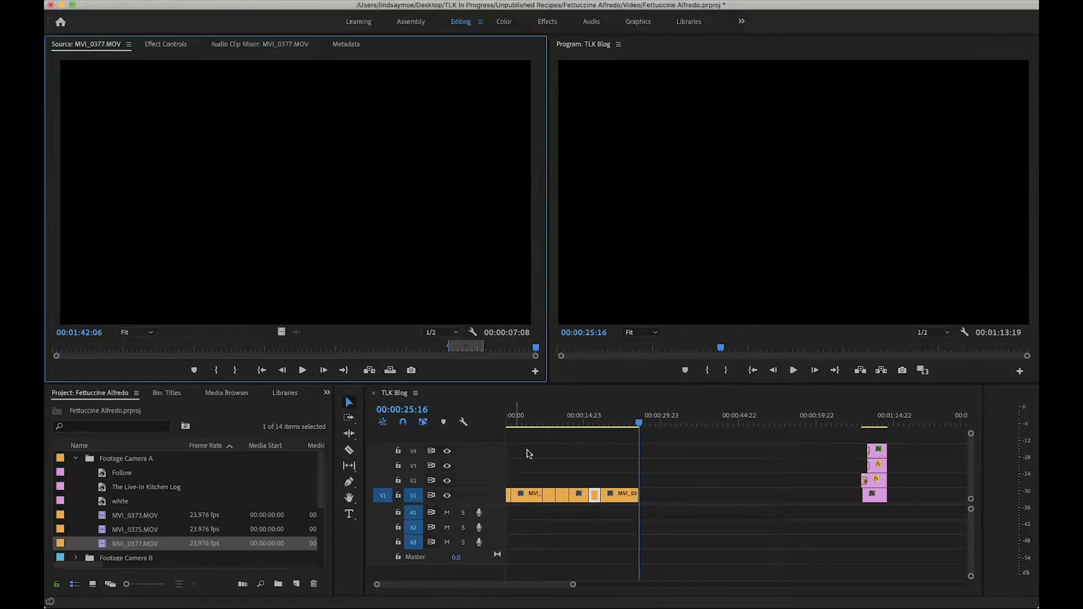
{"action": "scroll", "coordinate": [111, 522], "scroll_direction": "down", "scroll_amount": 1}
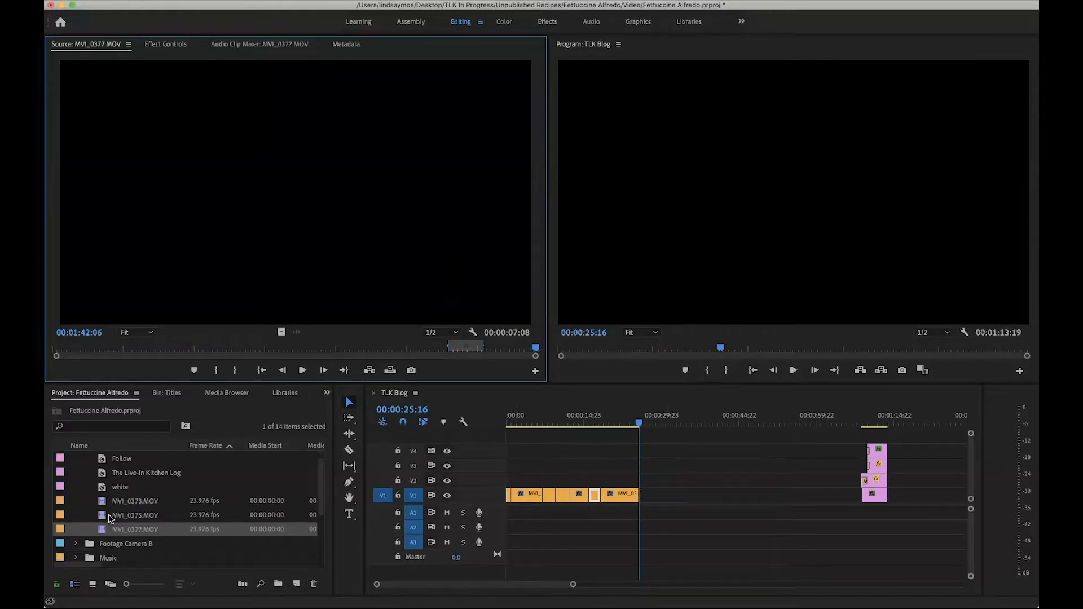
{"action": "scroll", "coordinate": [111, 519], "scroll_direction": "up", "scroll_amount": 1}
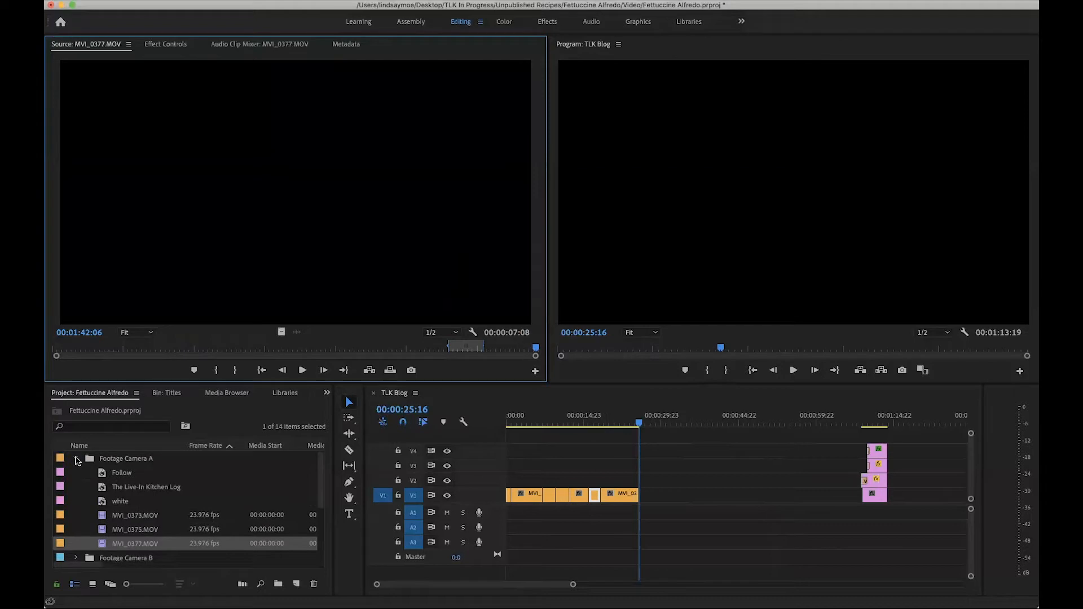
Step: Open the Footage Camera B bin and preview MVI_7375, MVI_7376 and MVI_7377 in the source monitor
{"action": "left_click", "coordinate": [76, 459]}
{"action": "left_click", "coordinate": [77, 474]}
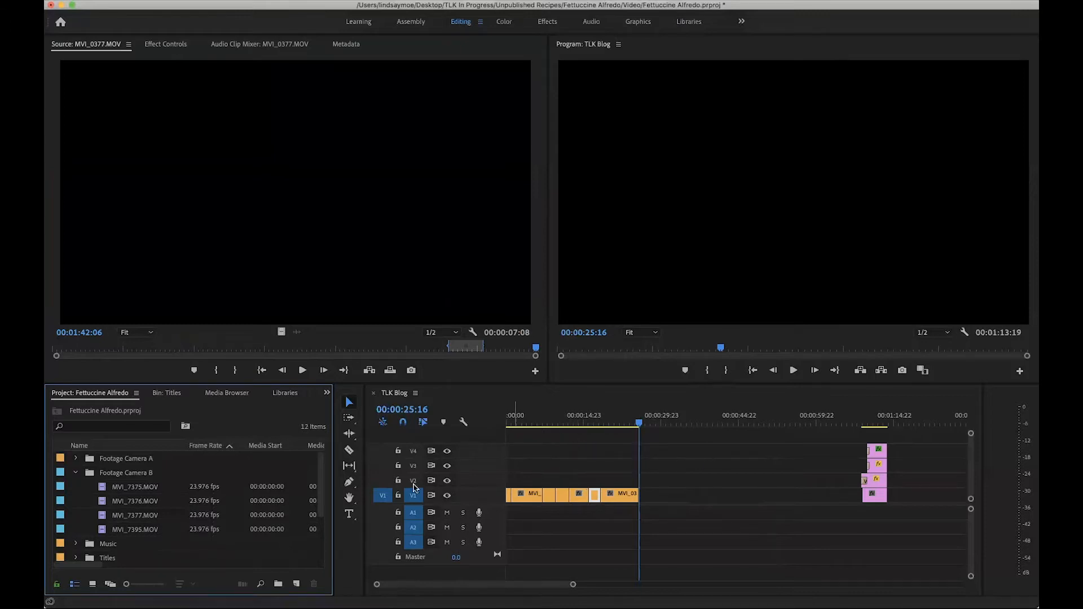
{"action": "double_click", "coordinate": [104, 489]}
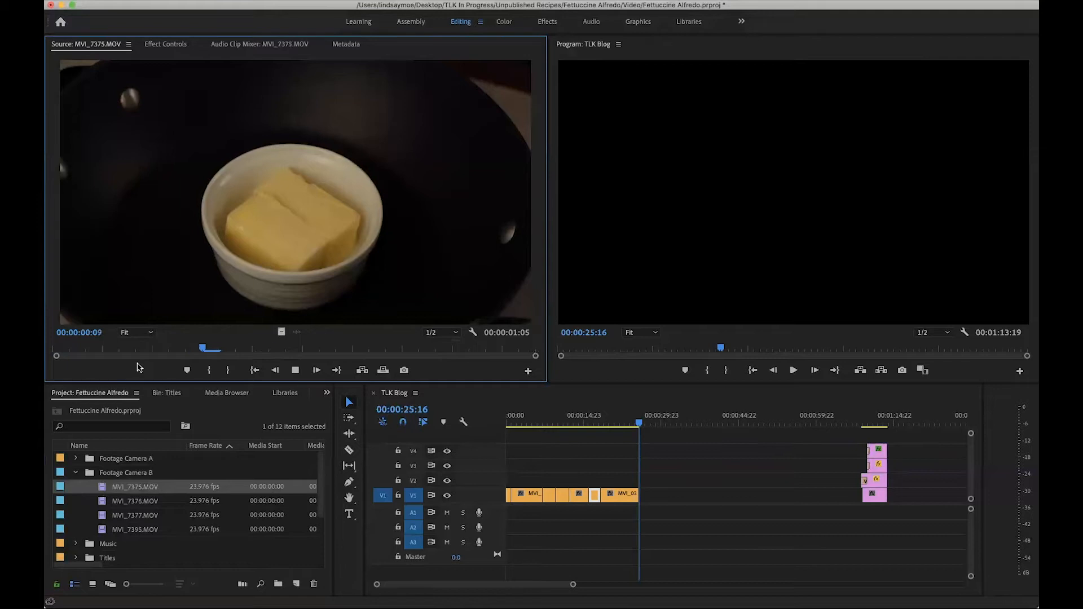
{"action": "double_click", "coordinate": [103, 502]}
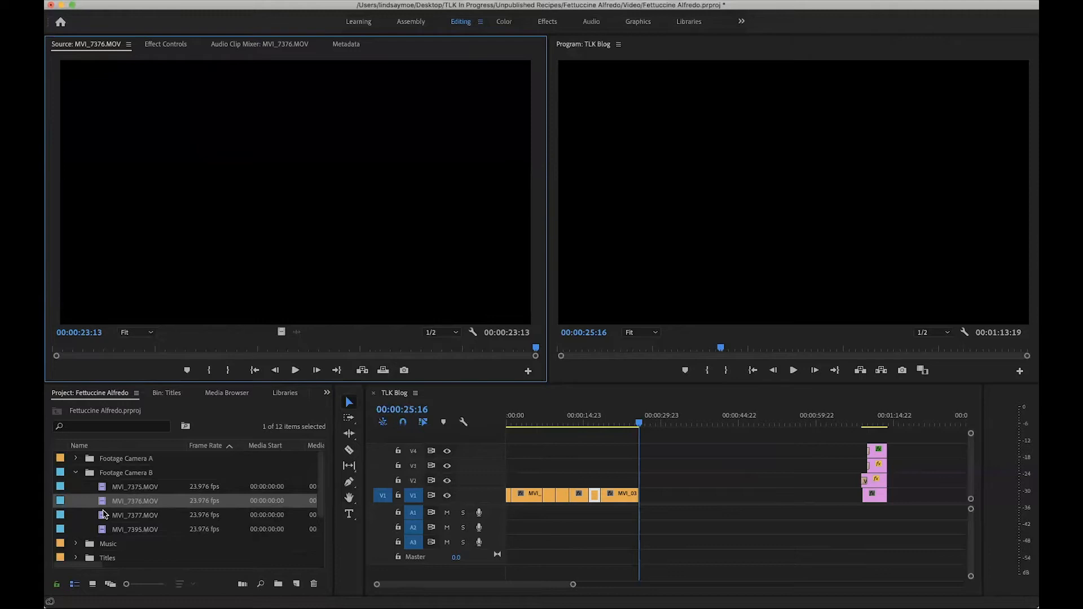
{"action": "double_click", "coordinate": [103, 514]}
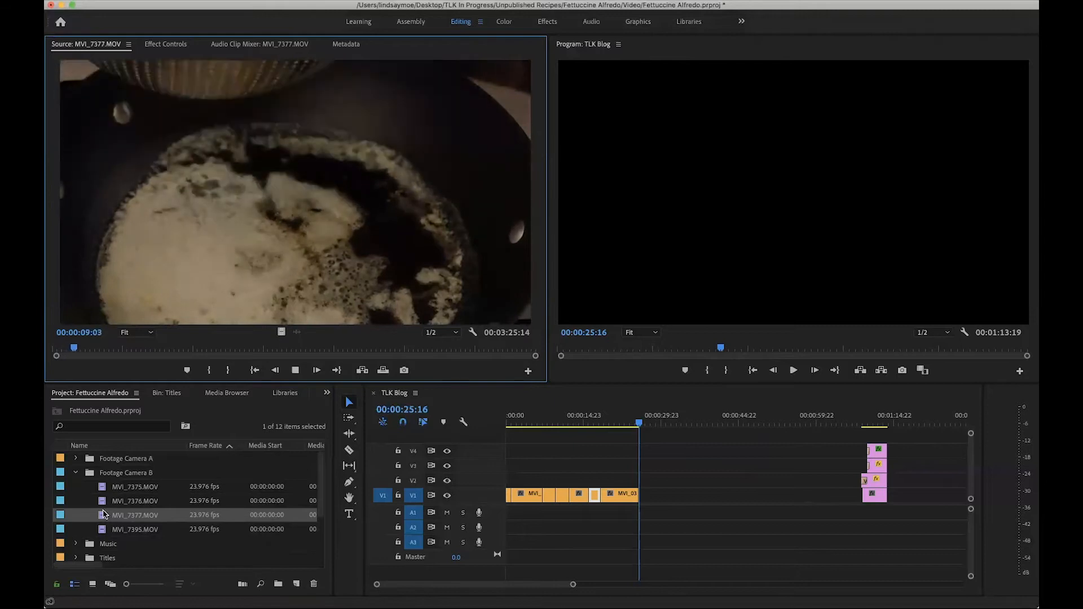
Step: Mark In and Out points around the pasta pour in MVI_7377 for a range of 00:00:01:02
{"action": "key", "text": "space"}
{"action": "key", "text": "Left"}
{"action": "key", "text": "Left"}
{"action": "key", "text": "Left"}
{"action": "key", "text": "Left"}
{"action": "key", "text": "Left"}
{"action": "key", "text": "Left"}
{"action": "key", "text": "Left"}
{"action": "key", "text": "Left"}
{"action": "key", "text": "Left"}
{"action": "key", "text": "Left"}
{"action": "key", "text": "Left"}
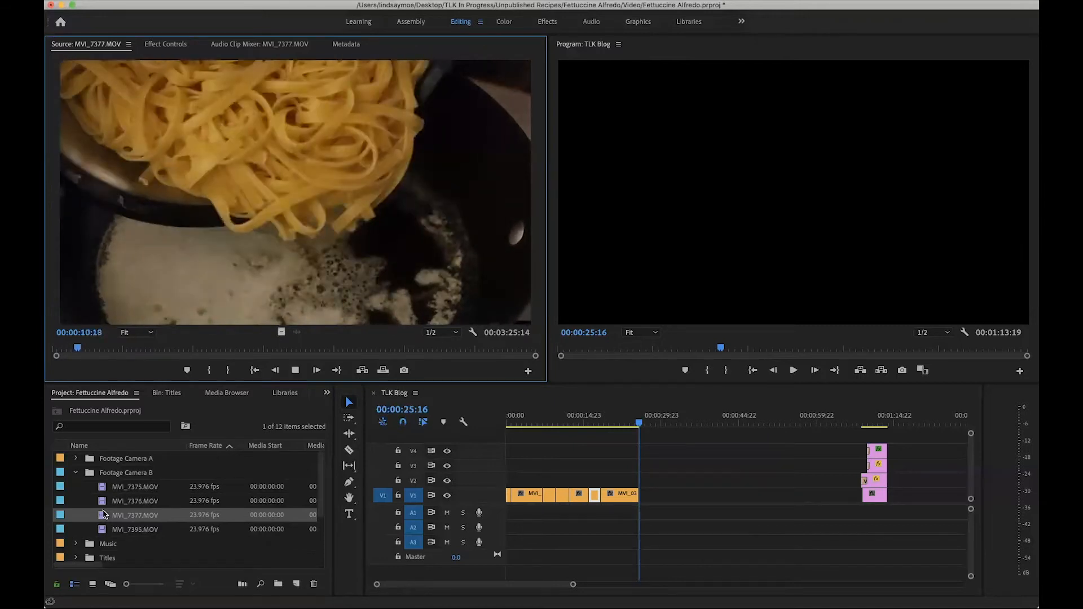
{"action": "key", "text": "i"}
{"action": "key", "text": "space"}
{"action": "key", "text": "o"}
{"action": "key", "text": "space"}
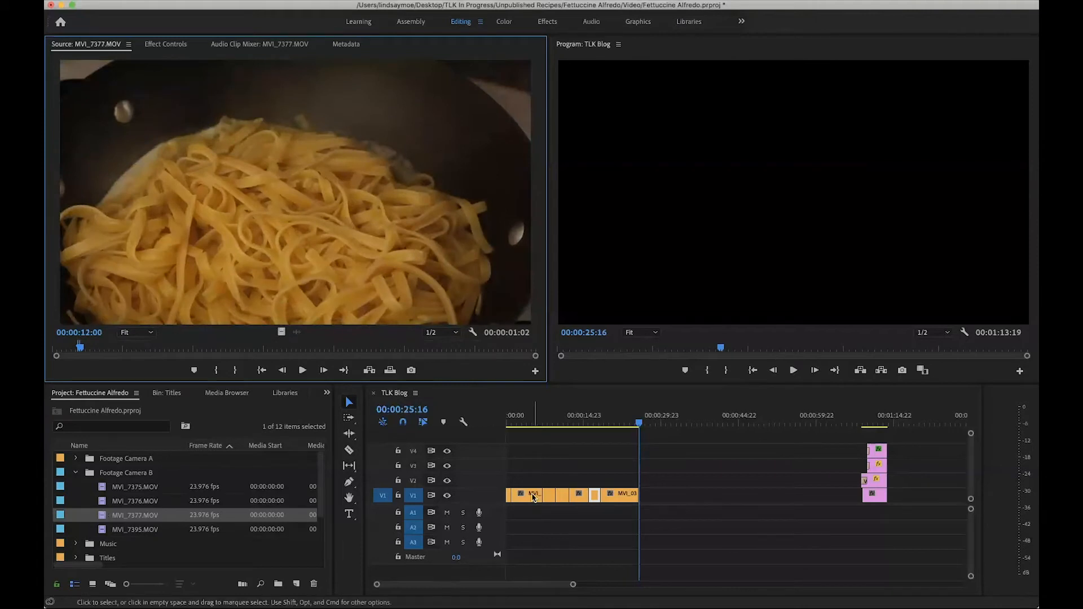
Step: Find the matching pasta pour on V1 and place the marked MVI_7377 range above it on V2 at 00:00:04:22
{"action": "scroll", "coordinate": [529, 490], "scroll_direction": "up", "scroll_amount": 5}
{"action": "left_click", "coordinate": [558, 420]}
{"action": "left_click_drag", "start_coordinate": [529, 424], "coordinate": [575, 423]}
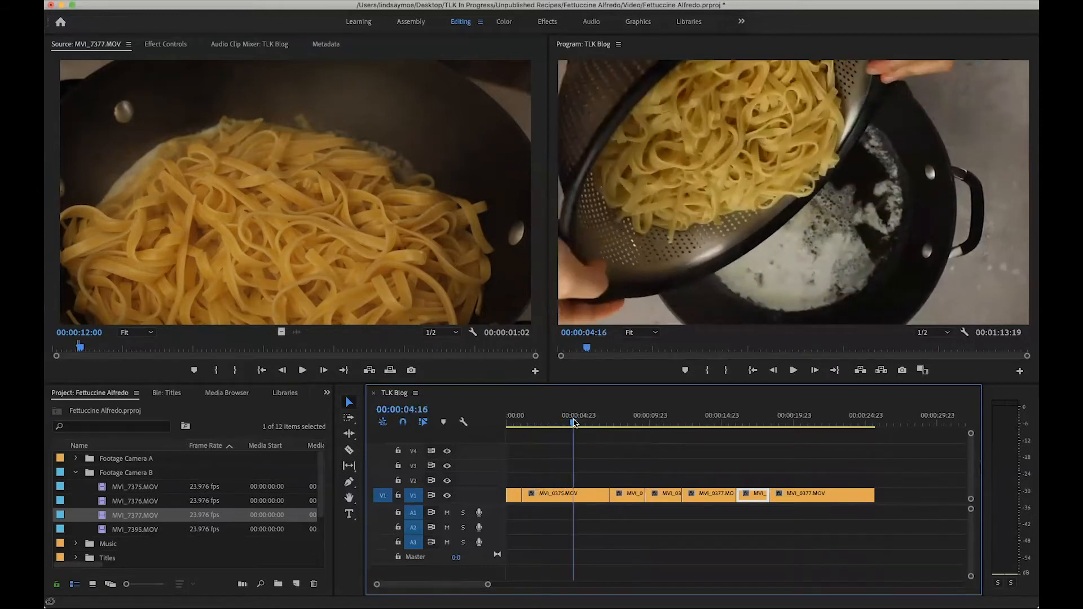
{"action": "left_click_drag", "start_coordinate": [81, 349], "coordinate": [78, 348]}
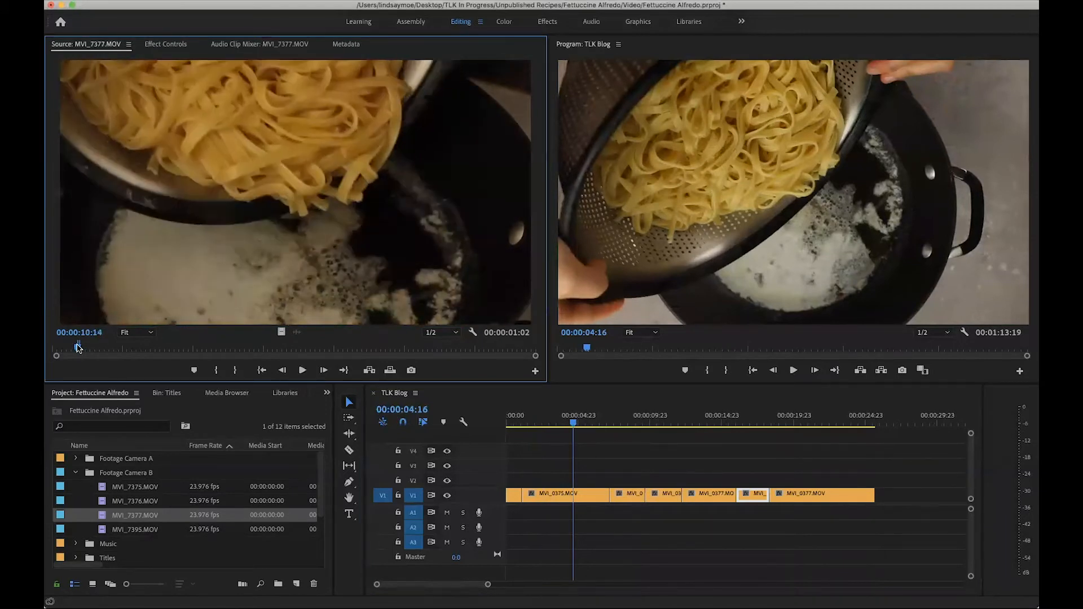
{"action": "left_click", "coordinate": [576, 425]}
{"action": "left_click_drag", "start_coordinate": [575, 425], "coordinate": [576, 425]}
{"action": "left_click_drag", "start_coordinate": [281, 332], "coordinate": [584, 483]}
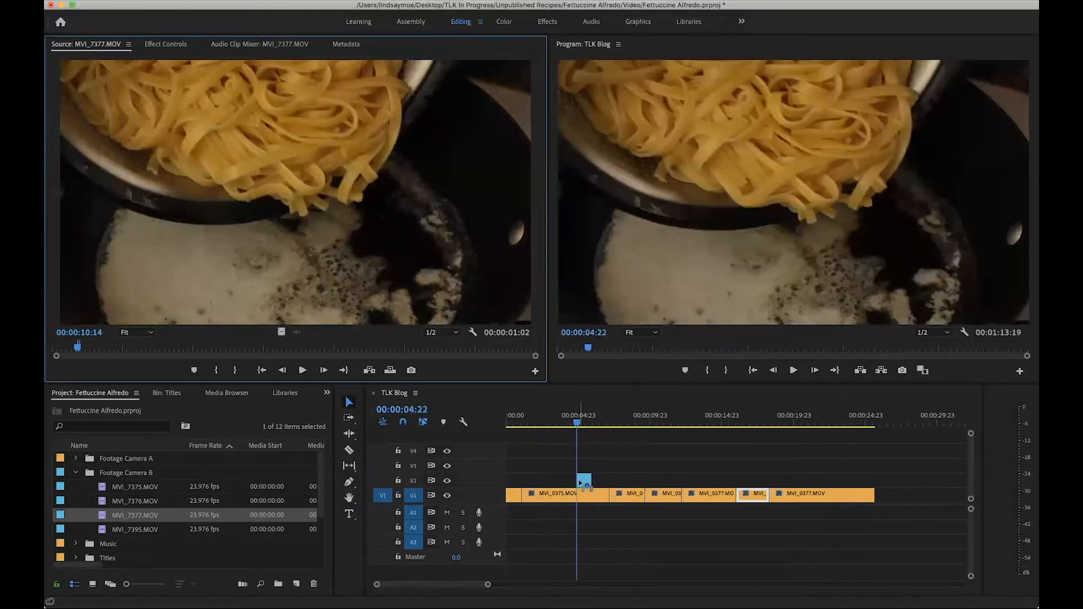
Step: Play the sequence from about 00:00:04:06 and step back through frames to check the pasta pour's continuity between V1 and V2
{"action": "left_click_drag", "start_coordinate": [578, 427], "coordinate": [567, 423]}
{"action": "key", "text": "space"}
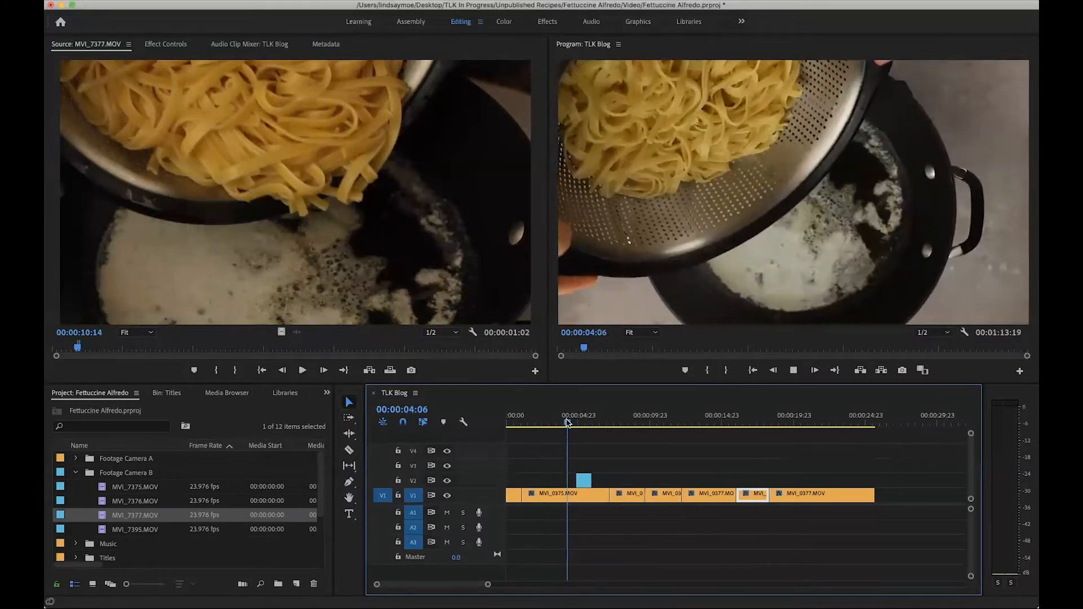
{"action": "key", "text": "space"}
{"action": "key", "text": "Left"}
{"action": "key", "text": "Left"}
{"action": "key", "text": "Left"}
{"action": "key", "text": "Left"}
{"action": "key", "text": "Left"}
{"action": "key", "text": "Left"}
{"action": "key", "text": "Left"}
{"action": "key", "text": "Left"}
{"action": "key", "text": "Left"}
{"action": "key", "text": "Left"}
{"action": "key", "text": "Left"}
{"action": "key", "text": "Left"}
{"action": "key", "text": "Left"}
{"action": "key", "text": "Left"}
{"action": "key", "text": "Left"}
{"action": "key", "text": "Left"}
{"action": "key", "text": "Left"}
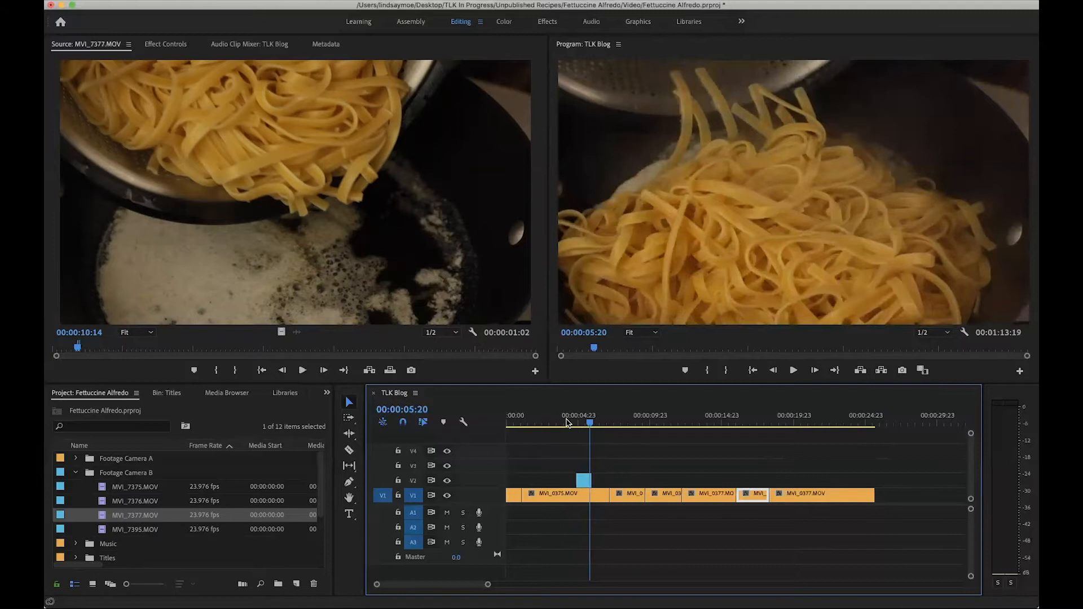
Step: Find the V1 frame that continues the pasta pour, shift the V2 clip to end at 00:00:06:05, and play the cut
{"action": "key", "text": "Right"}
{"action": "key", "text": "Right"}
{"action": "key", "text": "Right"}
{"action": "key", "text": "Right"}
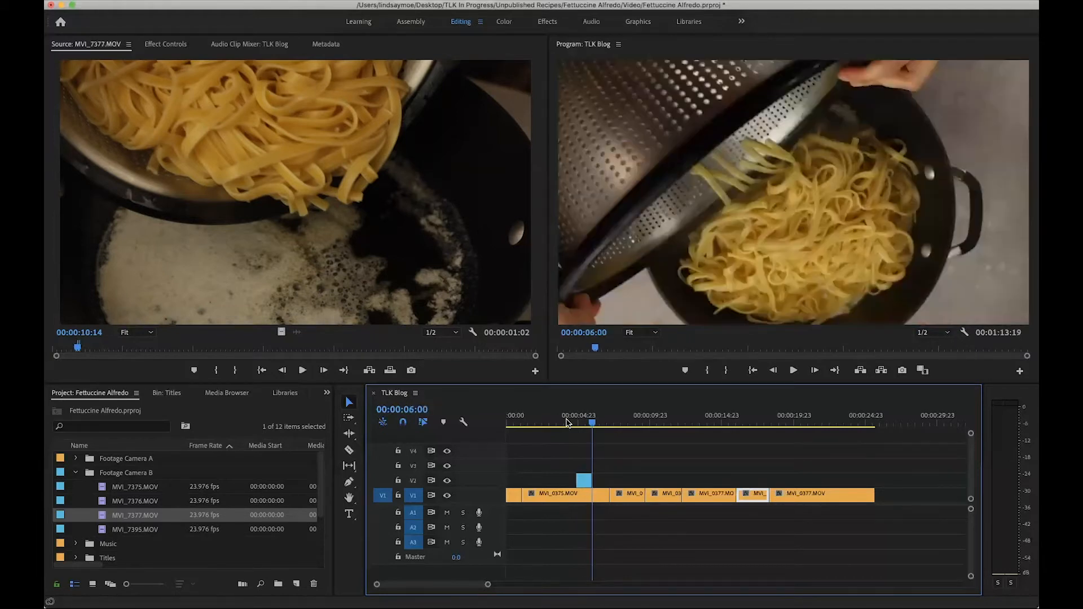
{"action": "key", "text": "Right"}
{"action": "key", "text": "Right"}
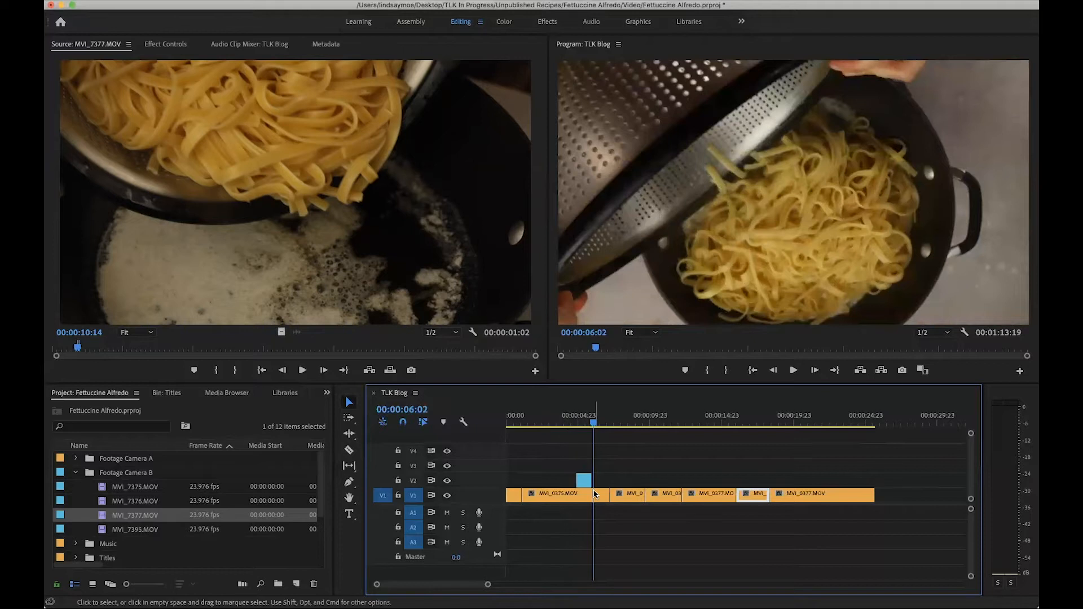
{"action": "key", "text": "="}
{"action": "key", "text": "="}
{"action": "key", "text": "="}
{"action": "key", "text": "Right"}
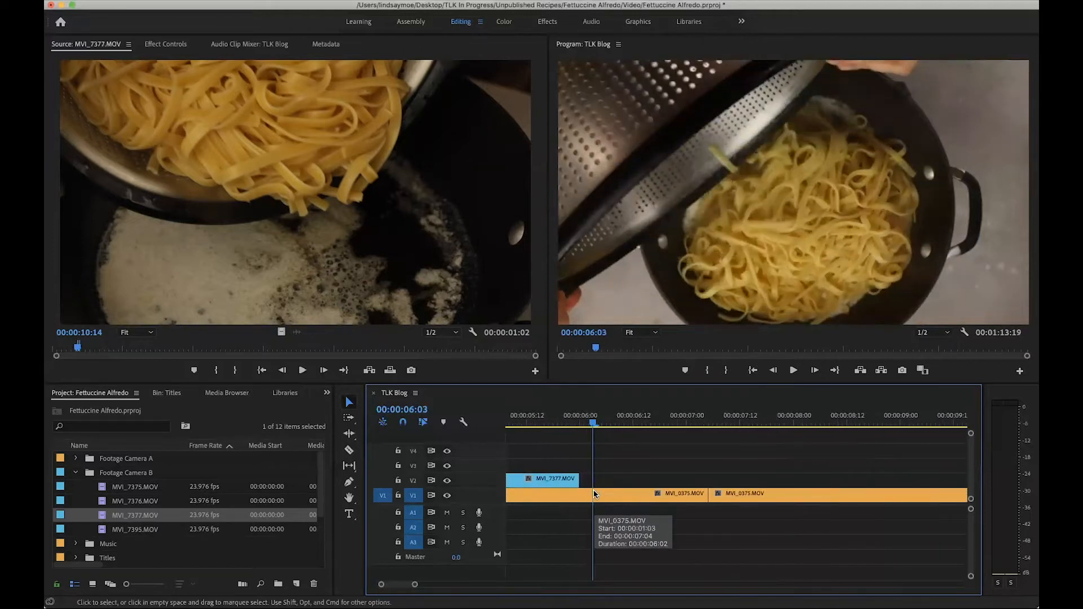
{"action": "key", "text": "Right"}
{"action": "key", "text": "Right"}
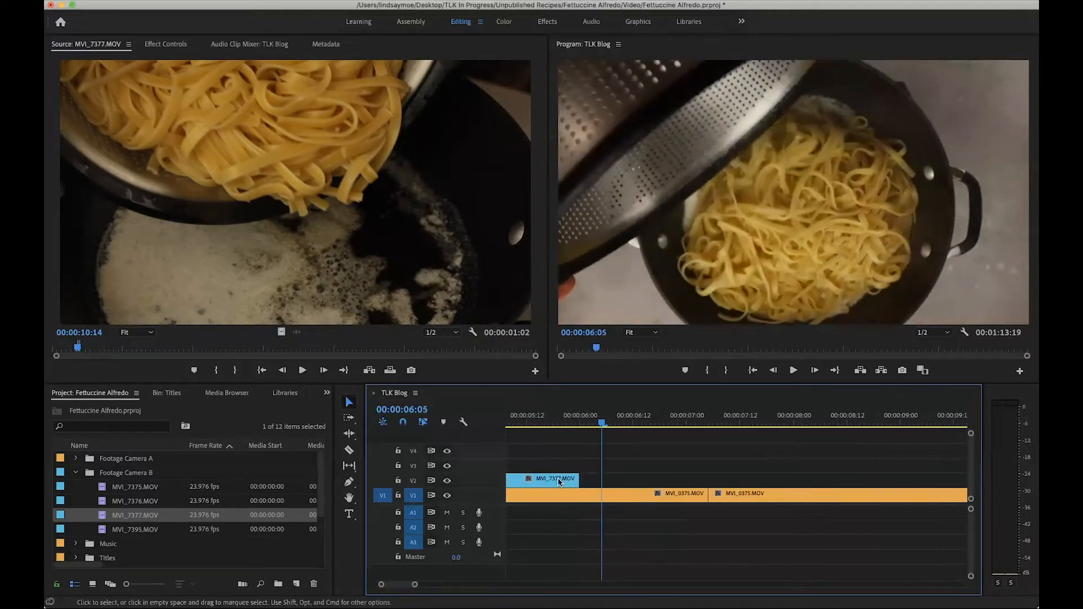
{"action": "left_click_drag", "start_coordinate": [557, 484], "coordinate": [577, 485]}
{"action": "key", "text": "-"}
{"action": "key", "text": "-"}
{"action": "key", "text": "-"}
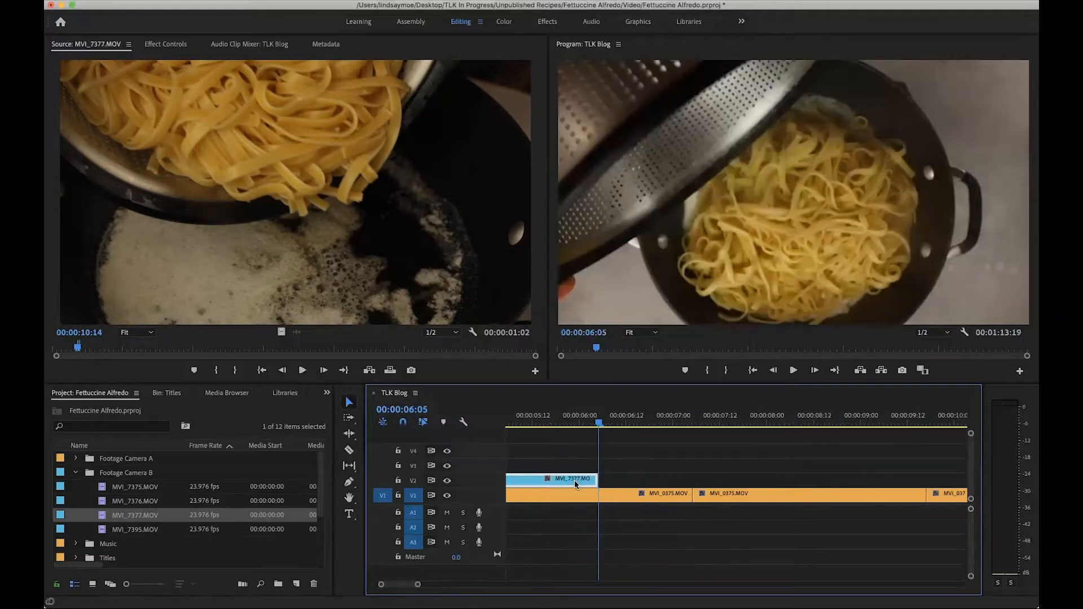
{"action": "left_click", "coordinate": [552, 417]}
{"action": "key", "text": "space"}
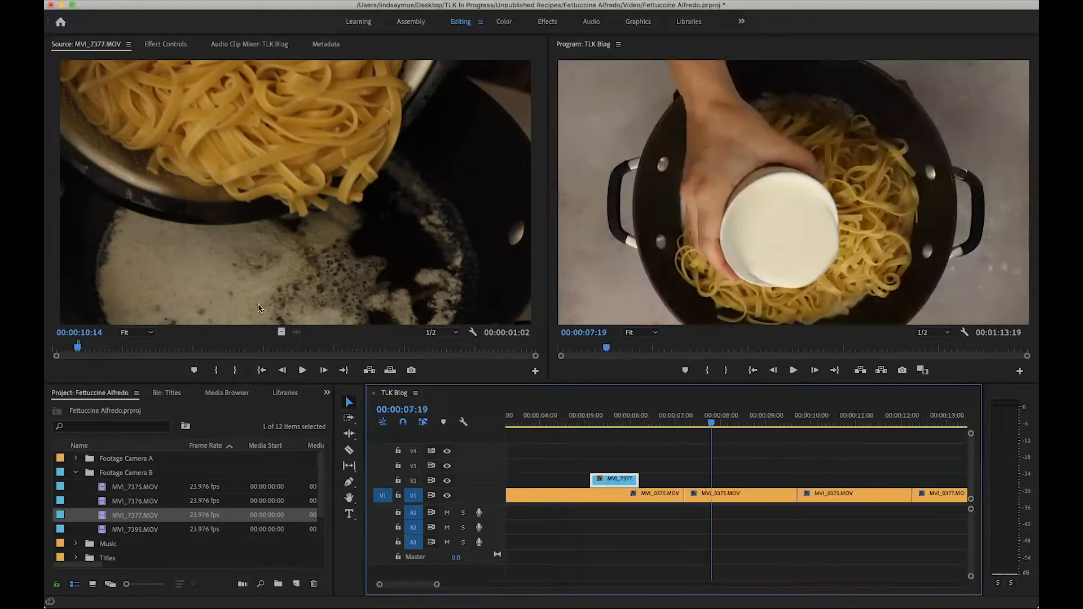
Step: Mark the cream pour in MVI_7377 with In and Out points, ending at about 00:00:22:06 with a duration of 00:00:01:01
{"action": "left_click", "coordinate": [279, 163]}
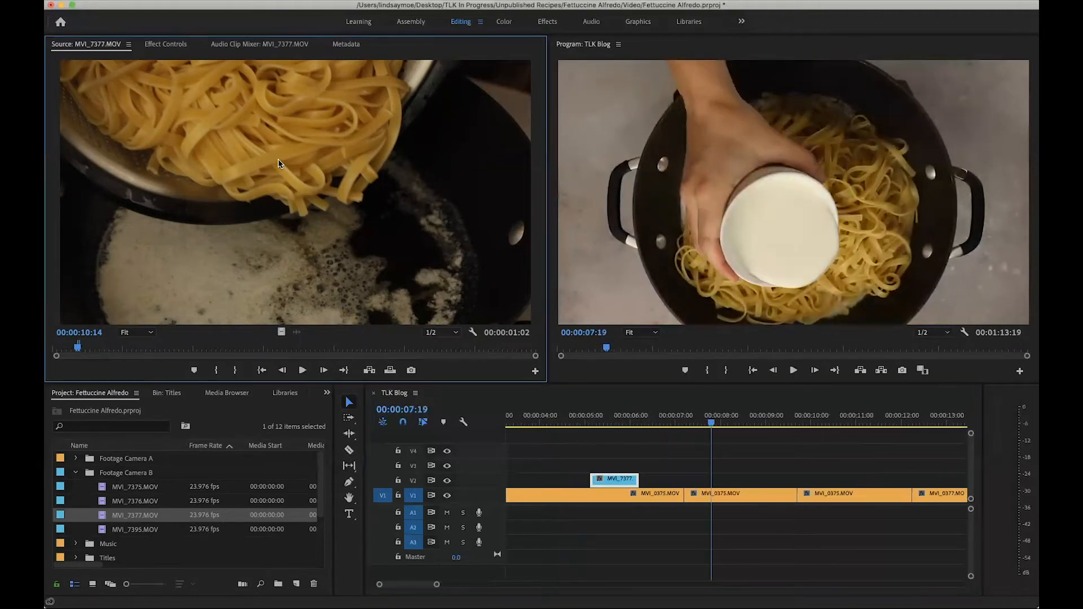
{"action": "key", "text": "space"}
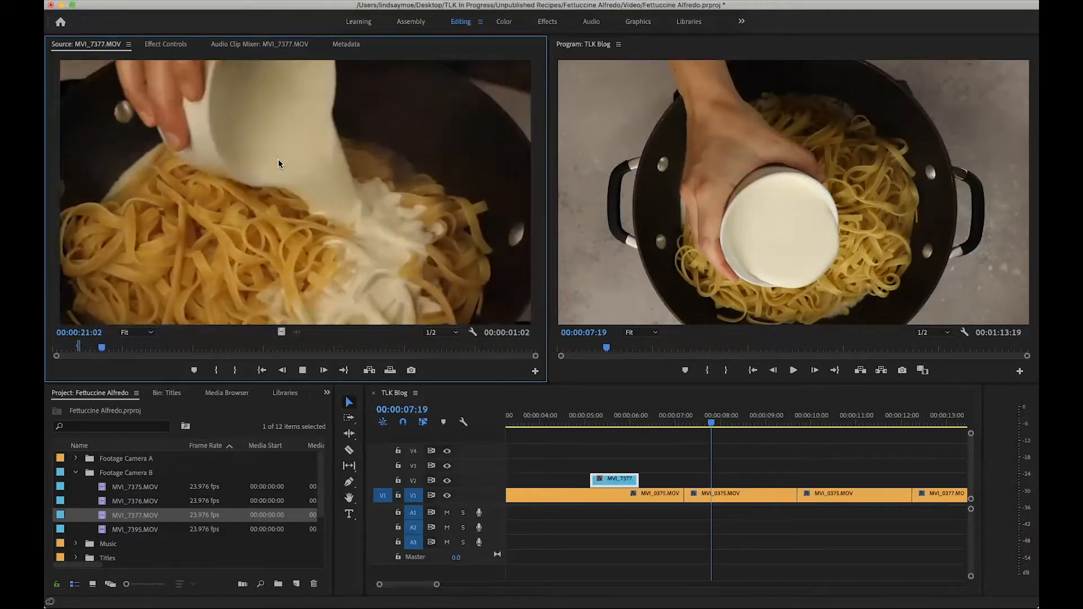
{"action": "key", "text": "space"}
{"action": "key", "text": "space"}
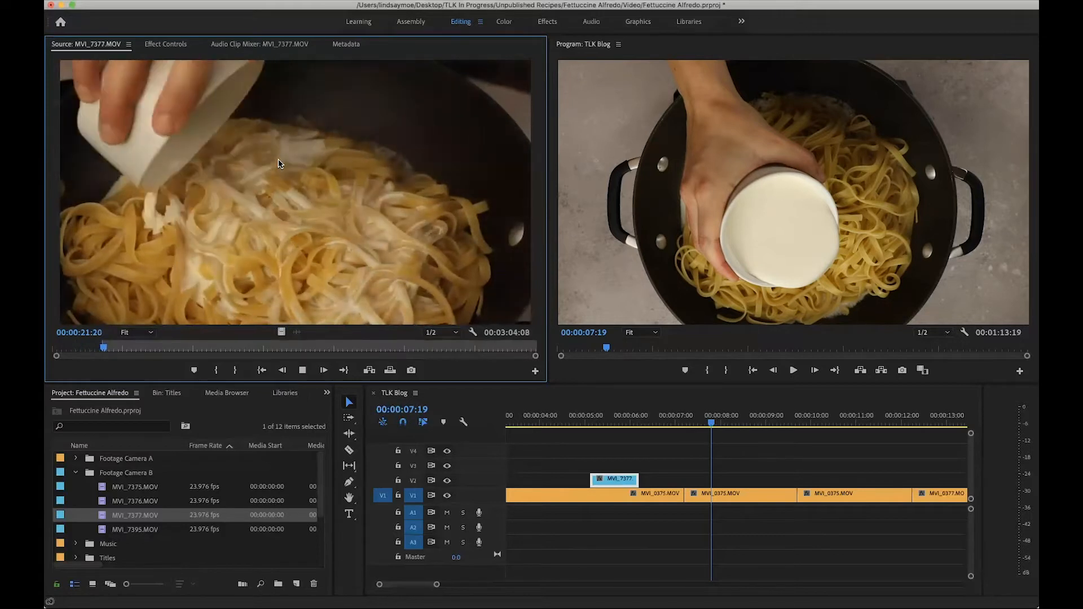
{"action": "key", "text": "space"}
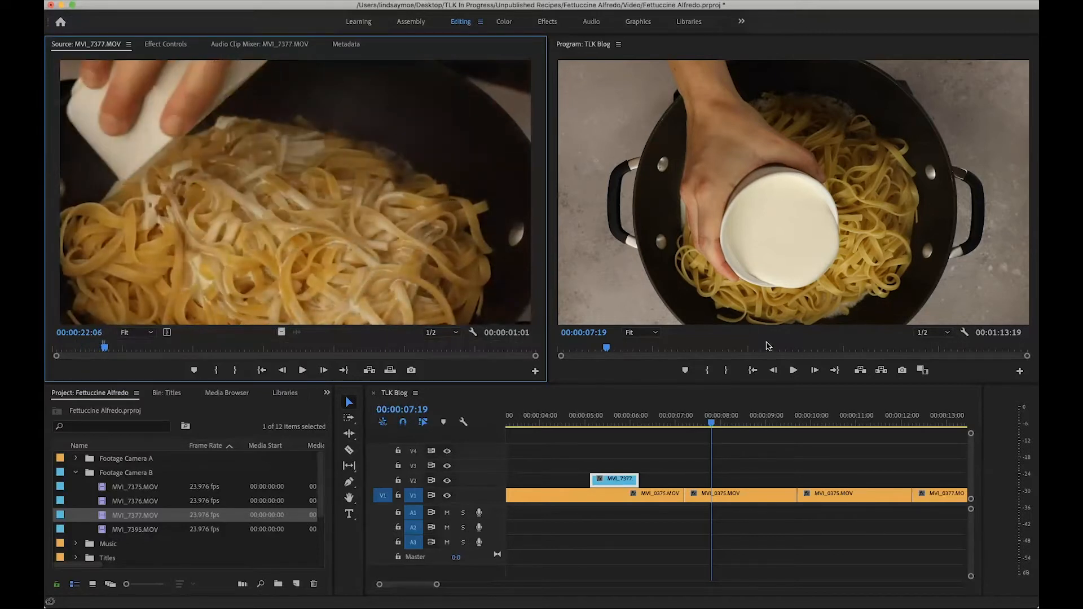
Step: Place the marked cream pour on V2 at 00:00:08:18, above the matching V1 action, and play it
{"action": "left_click_drag", "start_coordinate": [711, 424], "coordinate": [754, 422]}
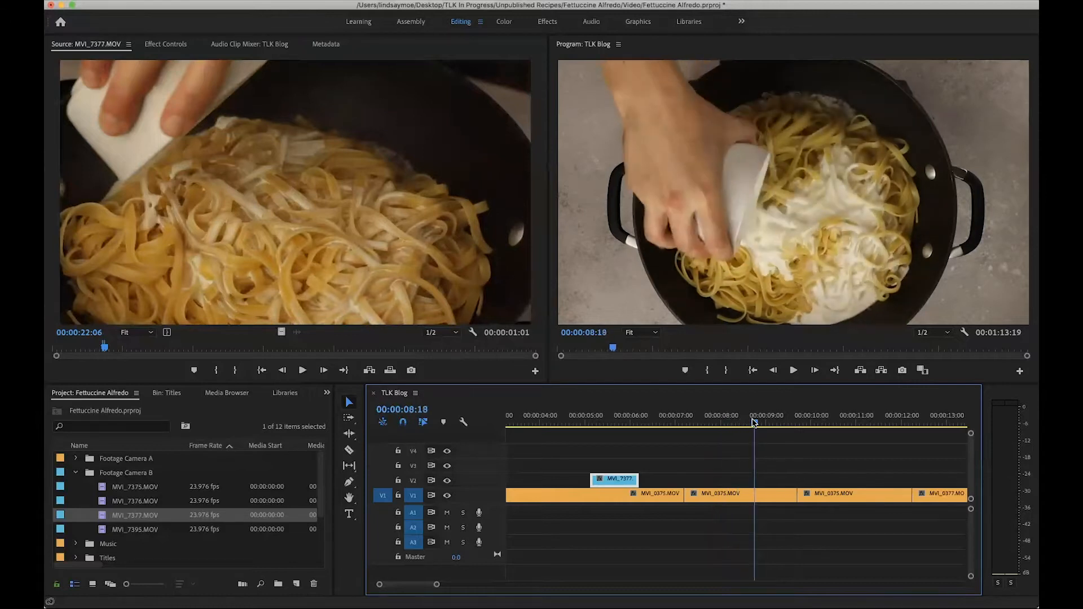
{"action": "left_click_drag", "start_coordinate": [281, 332], "coordinate": [761, 481]}
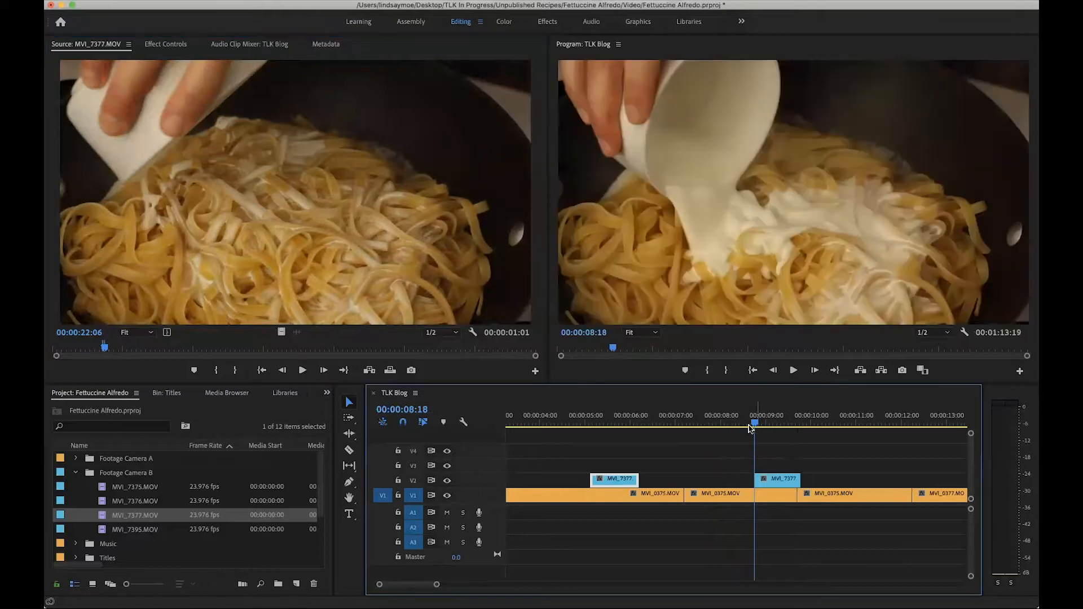
{"action": "key", "text": "space"}
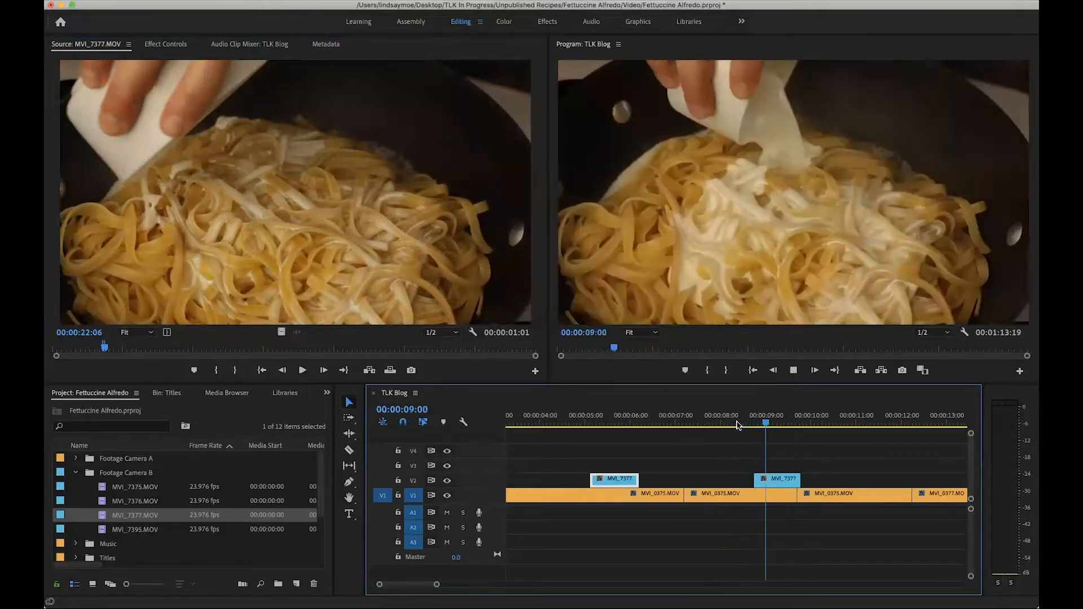
{"action": "key", "text": "space"}
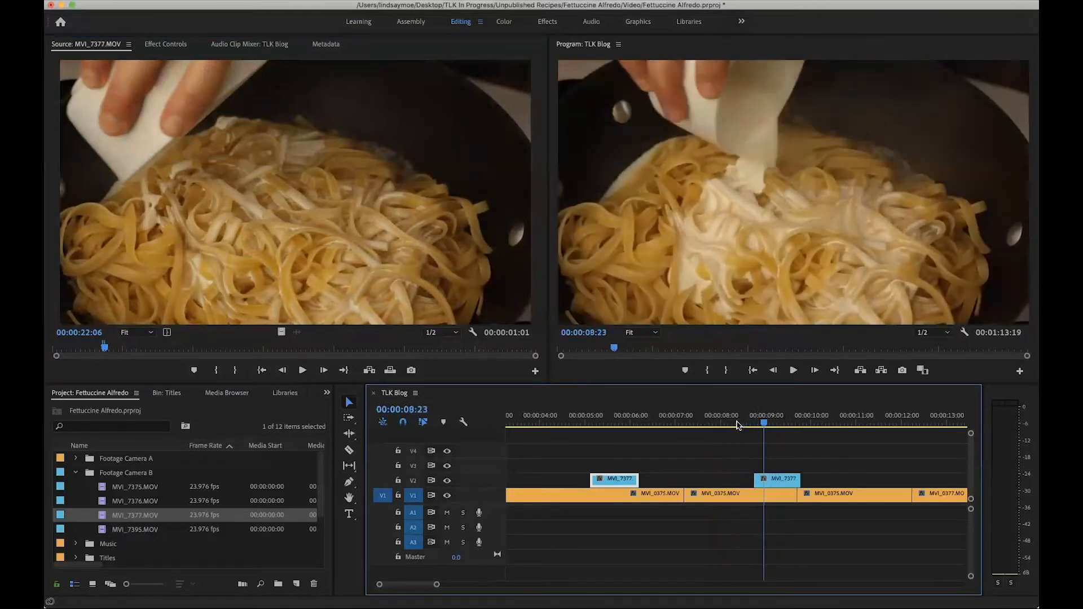
Step: Step back and forth across the start of the V2 cream pour clip to compare the action with V1
{"action": "key", "text": "Left"}
{"action": "key", "text": "Left"}
{"action": "key", "text": "Left"}
{"action": "key", "text": "Left"}
{"action": "key", "text": "Left"}
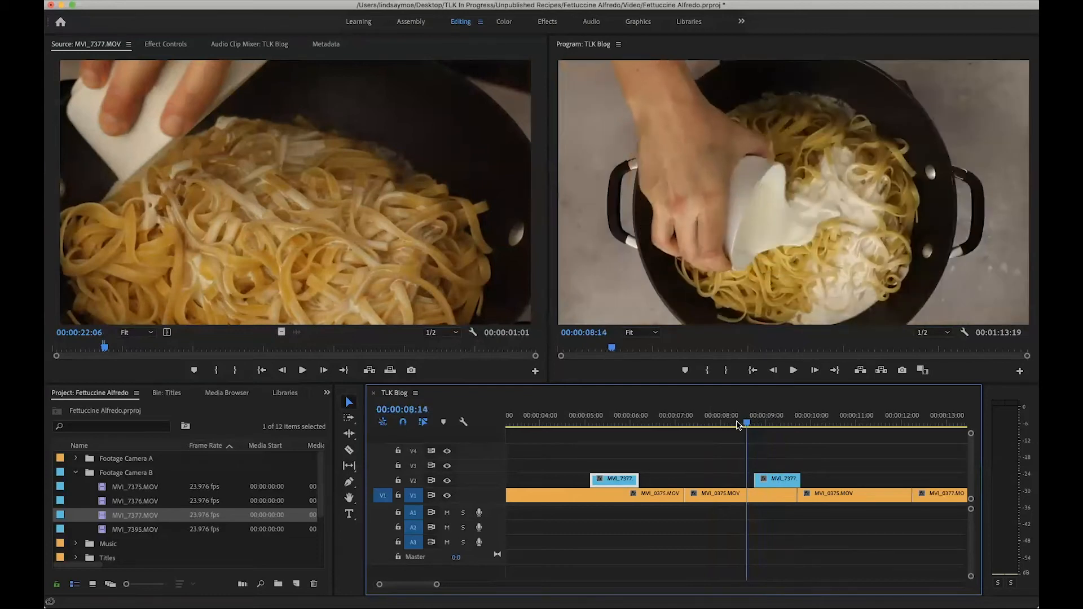
{"action": "key", "text": "Right"}
{"action": "key", "text": "Right"}
{"action": "key", "text": "Right"}
{"action": "key", "text": "Right"}
{"action": "key", "text": "Right"}
{"action": "key", "text": "Right"}
{"action": "key", "text": "Right"}
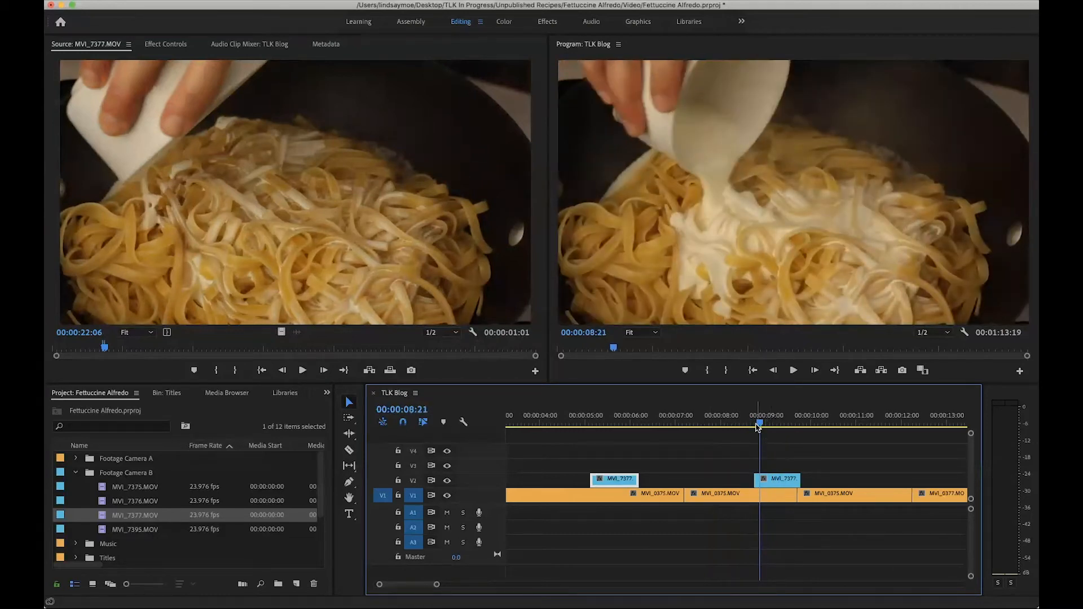
{"action": "key", "text": "Left"}
{"action": "key", "text": "Left"}
{"action": "key", "text": "Left"}
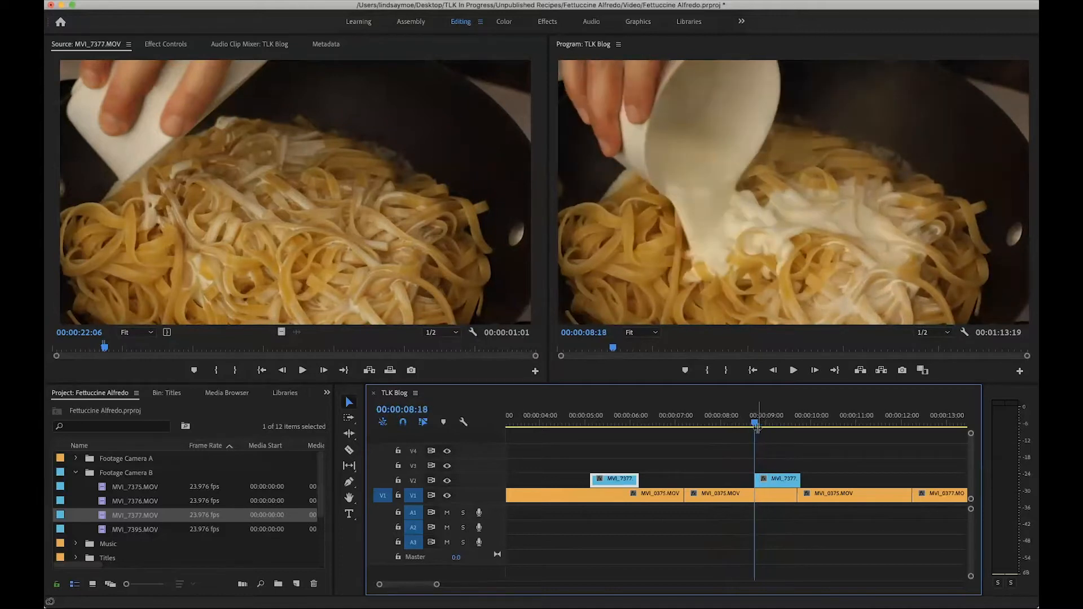
{"action": "key", "text": "Right"}
{"action": "key", "text": "Right"}
{"action": "key", "text": "Right"}
{"action": "key", "text": "Right"}
{"action": "key", "text": "Left"}
{"action": "key", "text": "Left"}
{"action": "key", "text": "Left"}
{"action": "key", "text": "Left"}
{"action": "key", "text": "Left"}
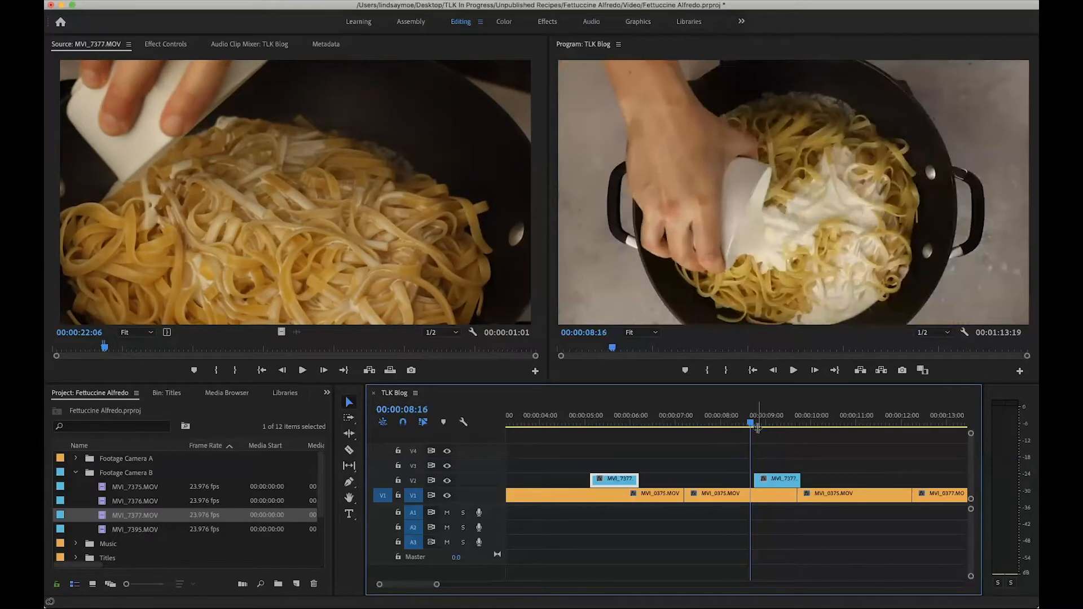
{"action": "key", "text": "Right"}
Step: Shift the cream pour clip on V2 to start at 00:00:08:20 and step through its opening frames
{"action": "scroll", "coordinate": [783, 460], "scroll_direction": "up", "scroll_amount": 2}
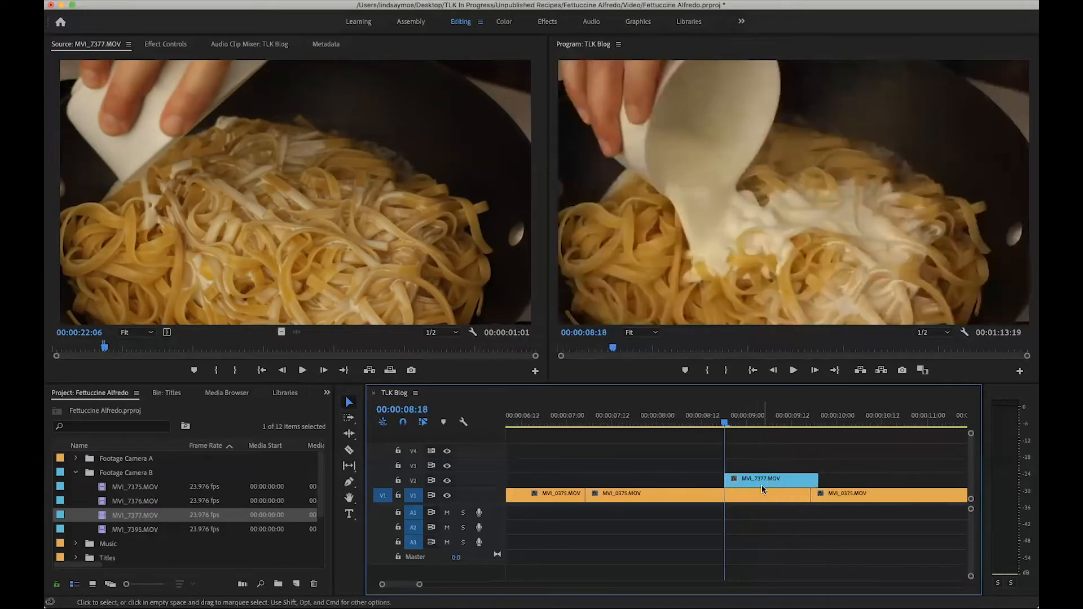
{"action": "left_click_drag", "start_coordinate": [763, 487], "coordinate": [772, 491]}
{"action": "key", "text": "Right"}
{"action": "key", "text": "Right"}
{"action": "key", "text": "Right"}
{"action": "key", "text": "Right"}
{"action": "key", "text": "Right"}
{"action": "key", "text": "Right"}
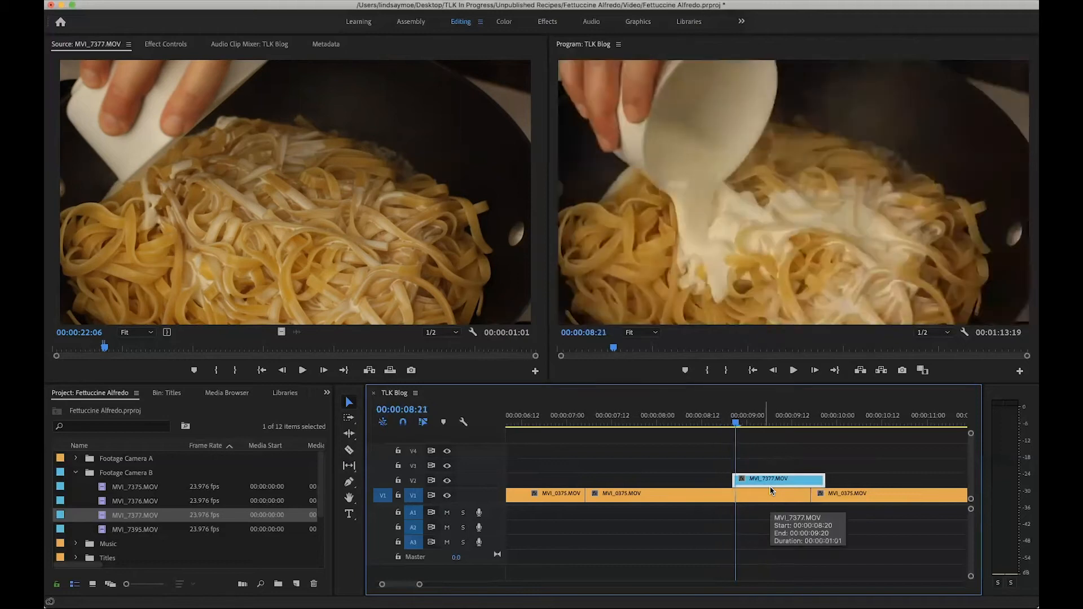
Step: Trim the start of the V2 cream pour clip to 00:00:08:22 and scrub across the cut to check it
{"action": "scroll", "coordinate": [772, 491], "scroll_direction": "up", "scroll_amount": 3}
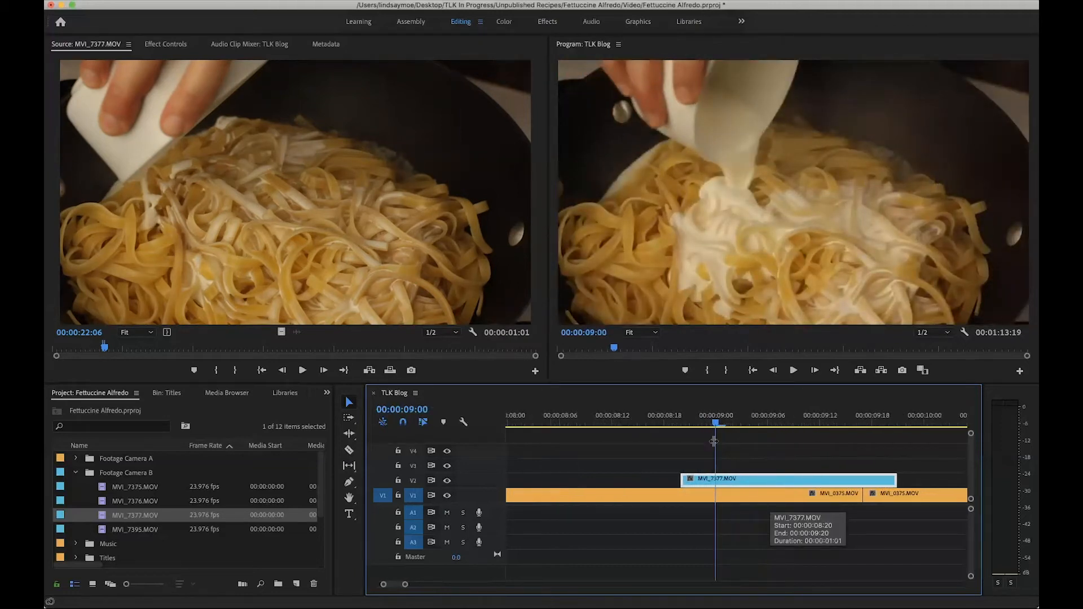
{"action": "scroll", "coordinate": [693, 436], "scroll_direction": "up", "scroll_amount": 2}
{"action": "mouse_move", "coordinate": [767, 424]}
{"action": "left_mouse_down"}
{"action": "mouse_move", "coordinate": [749, 427]}
{"action": "mouse_move", "coordinate": [769, 427]}
{"action": "left_mouse_up"}
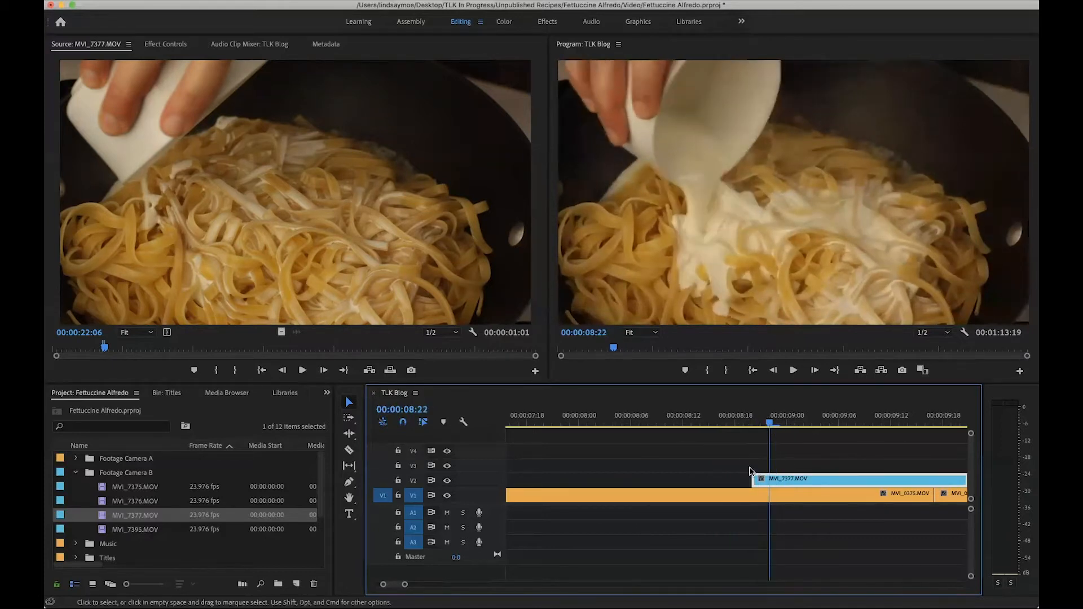
{"action": "left_click_drag", "start_coordinate": [754, 478], "coordinate": [770, 479]}
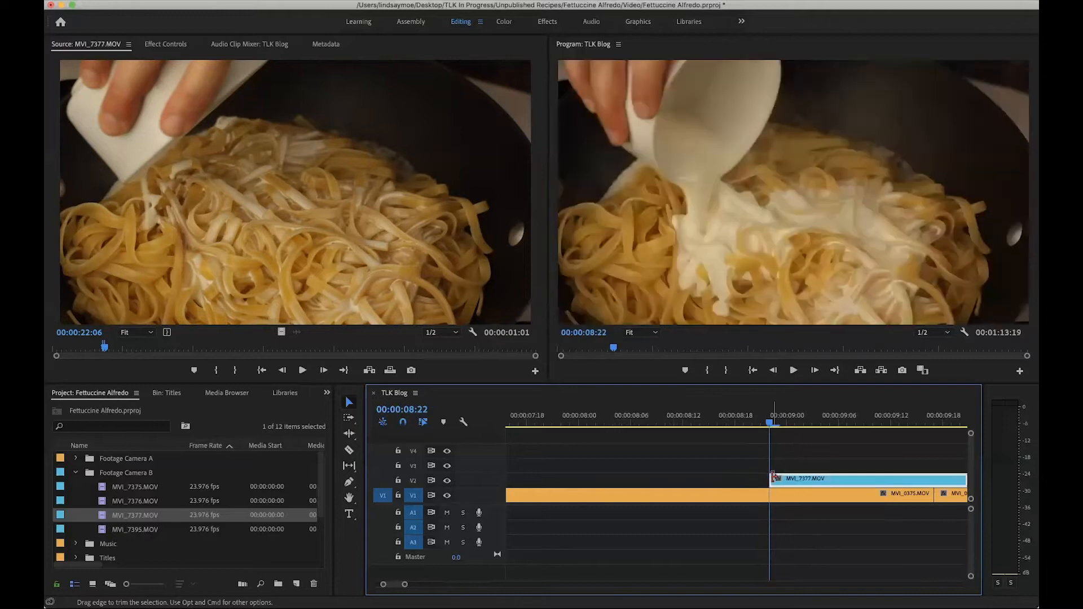
{"action": "left_click", "coordinate": [744, 424]}
{"action": "mouse_move", "coordinate": [736, 424]}
{"action": "left_mouse_down"}
{"action": "mouse_move", "coordinate": [718, 425]}
{"action": "mouse_move", "coordinate": [751, 426]}
{"action": "left_mouse_up"}
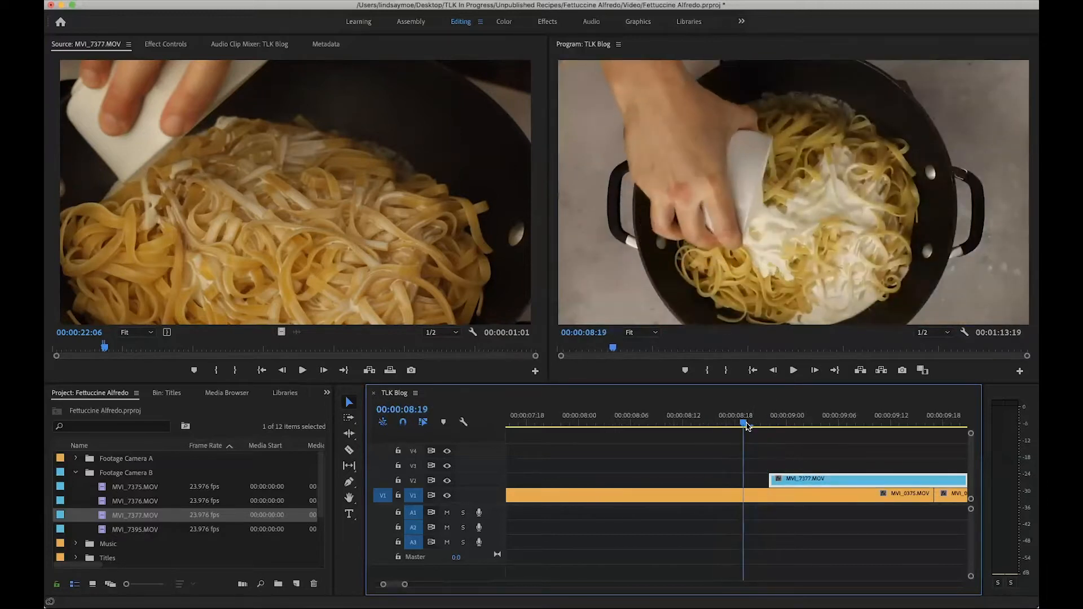
Step: Compare the V1 frames before the cut, then shift the V2 cream pour clip to start at 00:00:08:17
{"action": "key", "text": "Left"}
{"action": "key", "text": "Left"}
{"action": "key", "text": "Left"}
{"action": "key", "text": "Left"}
{"action": "key", "text": "Right"}
{"action": "key", "text": "Right"}
{"action": "key", "text": "Right"}
{"action": "key", "text": "Left"}
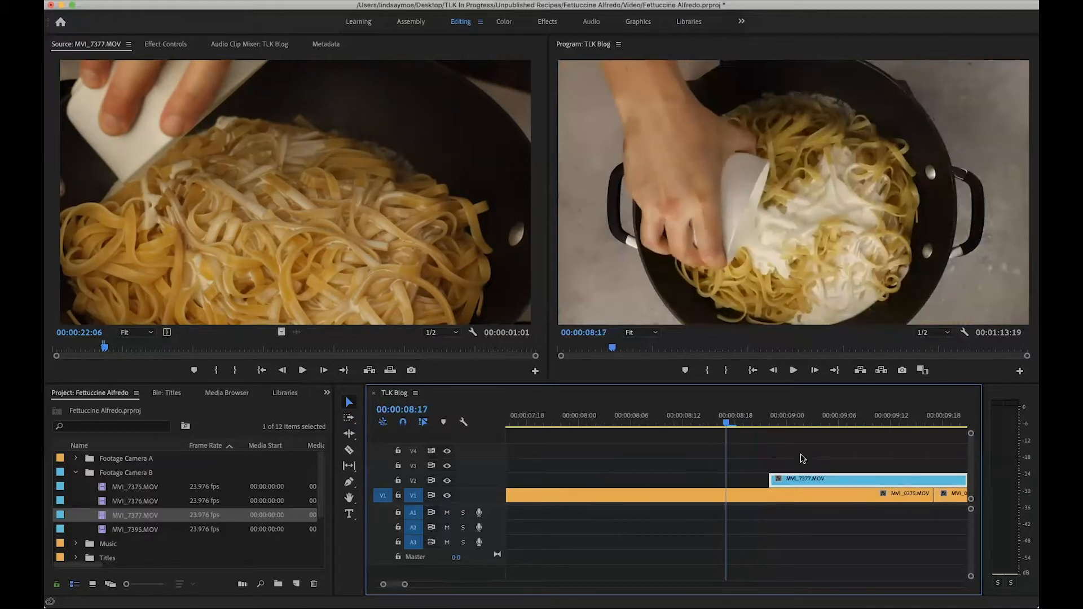
{"action": "left_click_drag", "start_coordinate": [813, 482], "coordinate": [768, 480]}
{"action": "key", "text": "minus"}
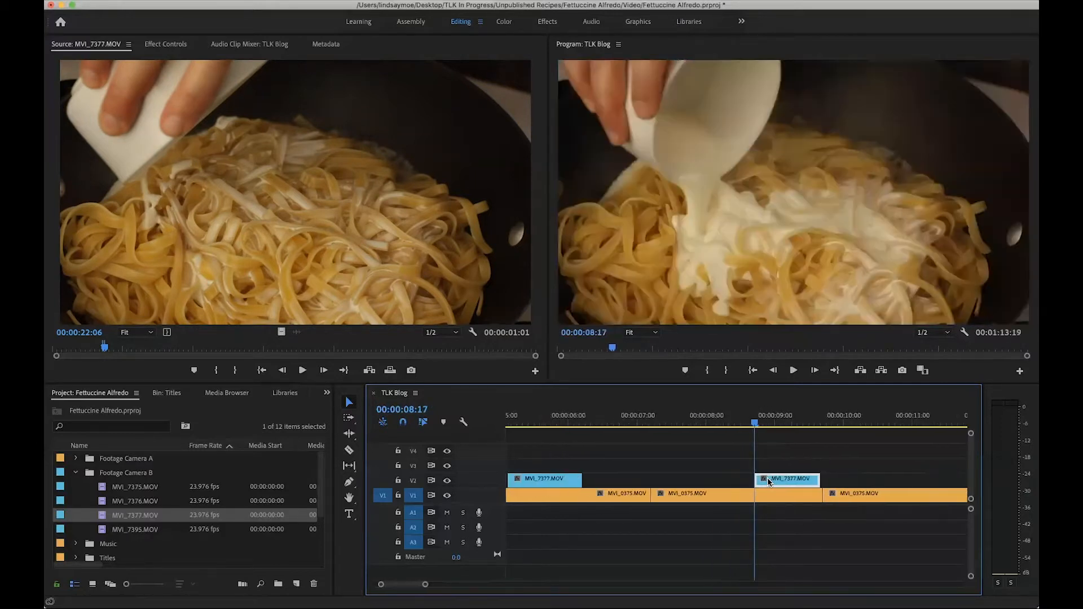
Step: Play the sequence from just before the V2 cream pour clip through its end to check the action match
{"action": "left_click", "coordinate": [732, 418]}
{"action": "key", "text": "space"}
{"action": "key", "text": "space"}
{"action": "left_click", "coordinate": [733, 419]}
{"action": "key", "text": "space"}
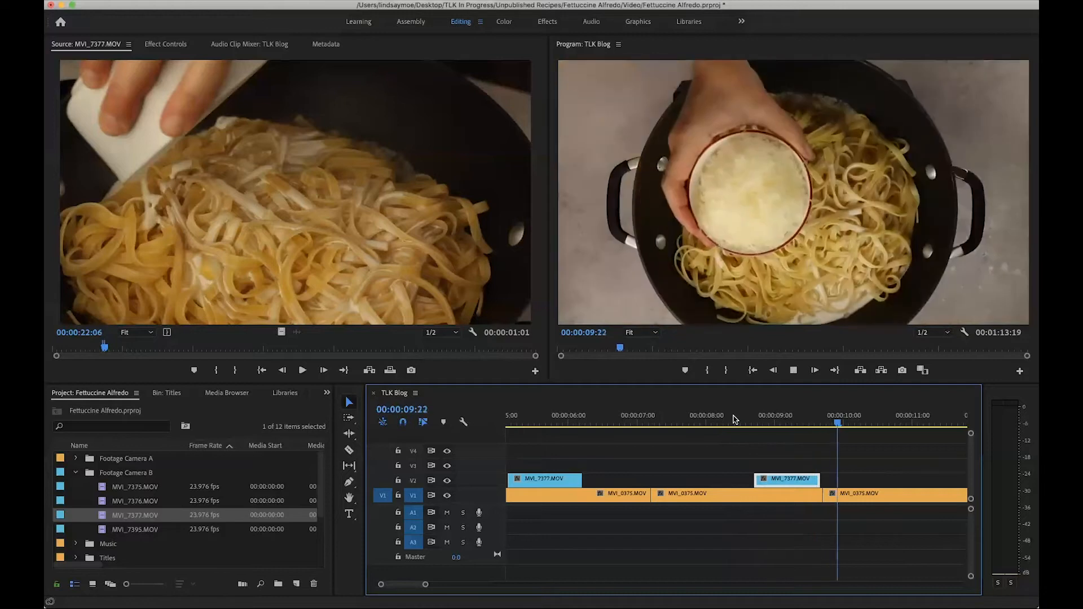
Step: Trim the V1 clip under the cream pour to the V2 clip's end and shift all following V1 clips back to close the gap
{"action": "scroll", "coordinate": [802, 475], "scroll_direction": "up", "scroll_amount": 1}
{"action": "scroll", "coordinate": [802, 475], "scroll_direction": "right", "scroll_amount": 3}
{"action": "left_click_drag", "start_coordinate": [737, 420], "coordinate": [751, 438]}
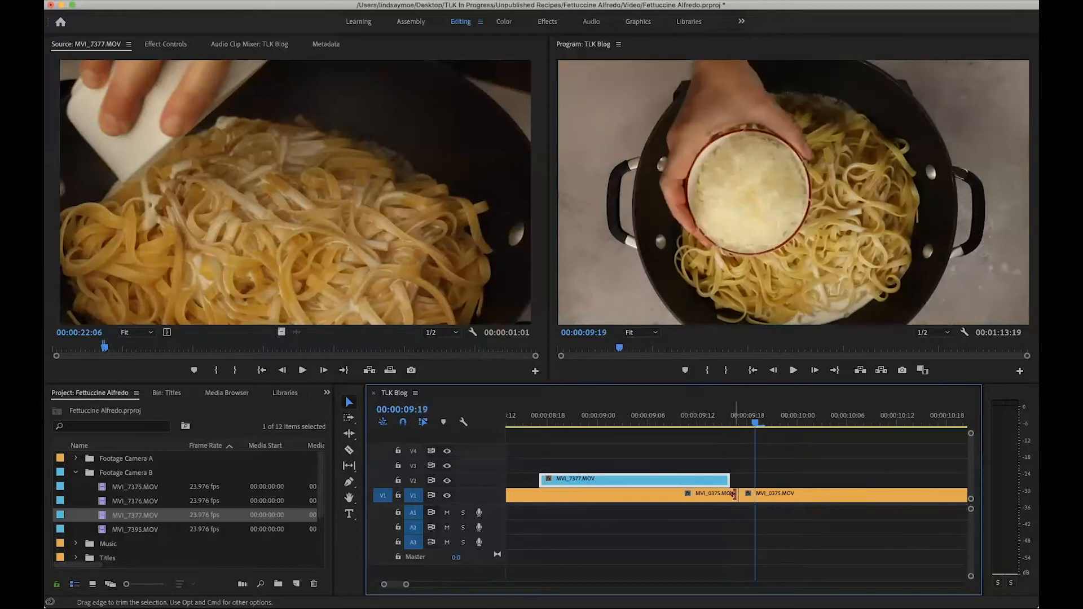
{"action": "left_click_drag", "start_coordinate": [735, 495], "coordinate": [730, 494]}
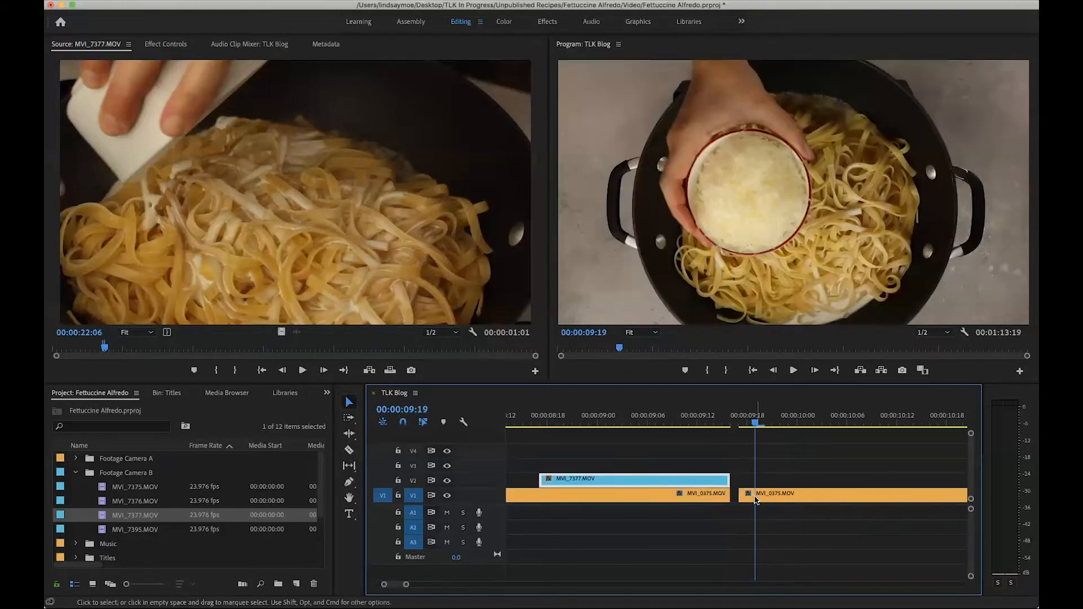
{"action": "key", "text": "a"}
{"action": "left_click", "coordinate": [758, 495]}
{"action": "left_click_drag", "start_coordinate": [757, 494], "coordinate": [750, 495]}
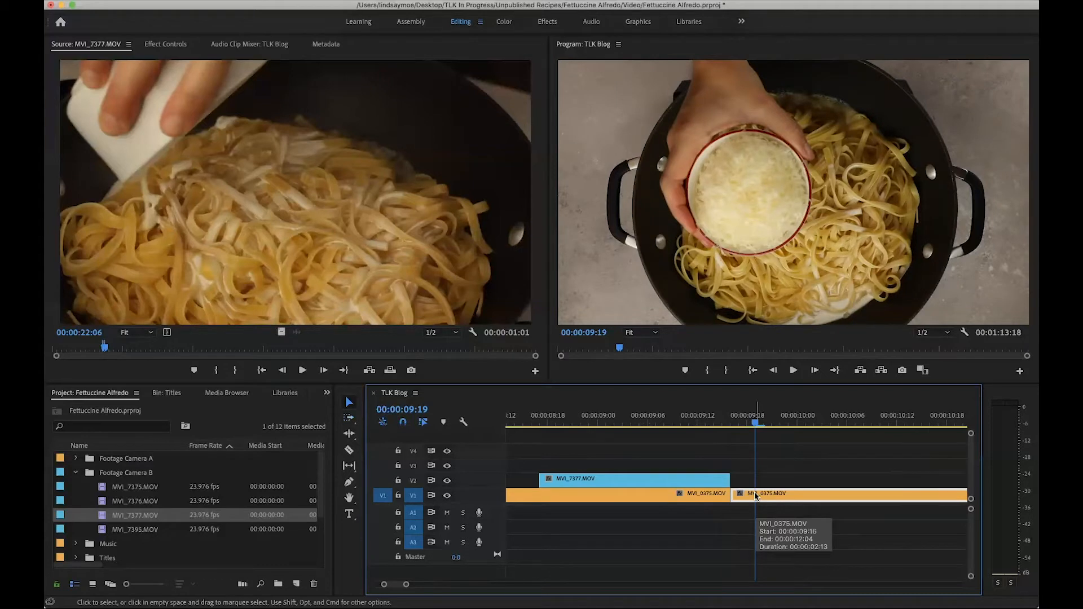
Step: Play MVI_7377.MOV in the source to the cheese pour and mark its In and Out points
{"action": "scroll", "coordinate": [756, 497], "scroll_direction": "down", "scroll_amount": 10}
{"action": "left_click", "coordinate": [308, 219]}
{"action": "key", "text": "space"}
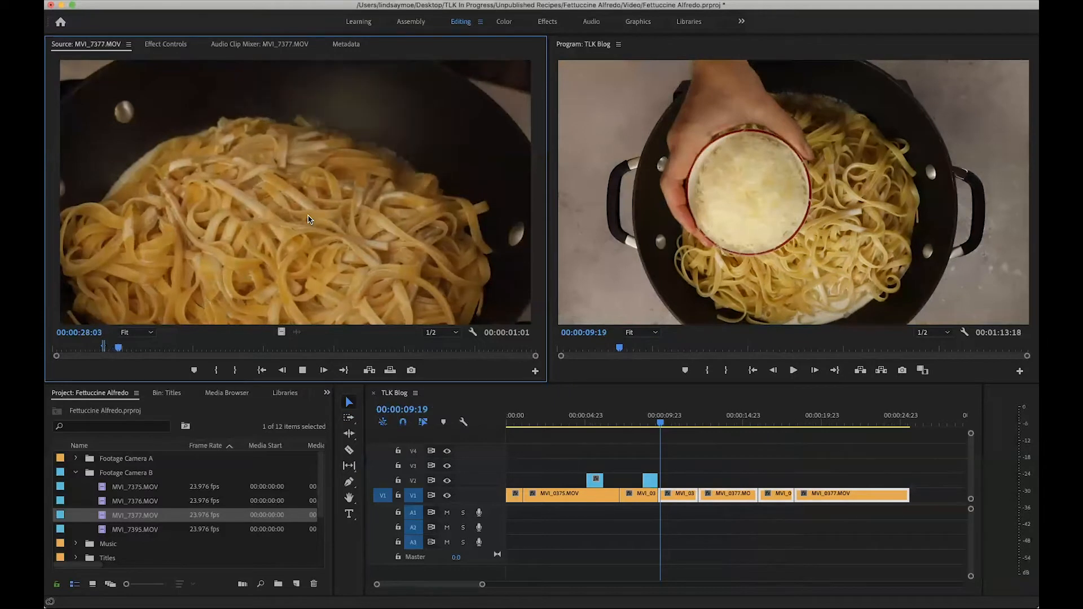
{"action": "key", "text": "space"}
{"action": "key", "text": "j"}
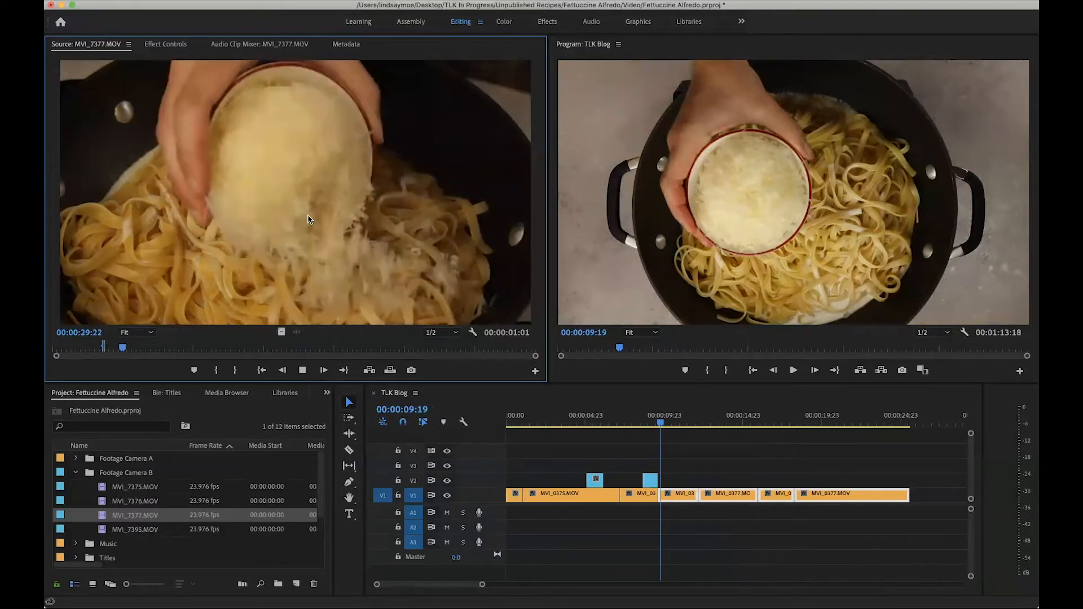
{"action": "key", "text": "k"}
{"action": "key", "text": "l"}
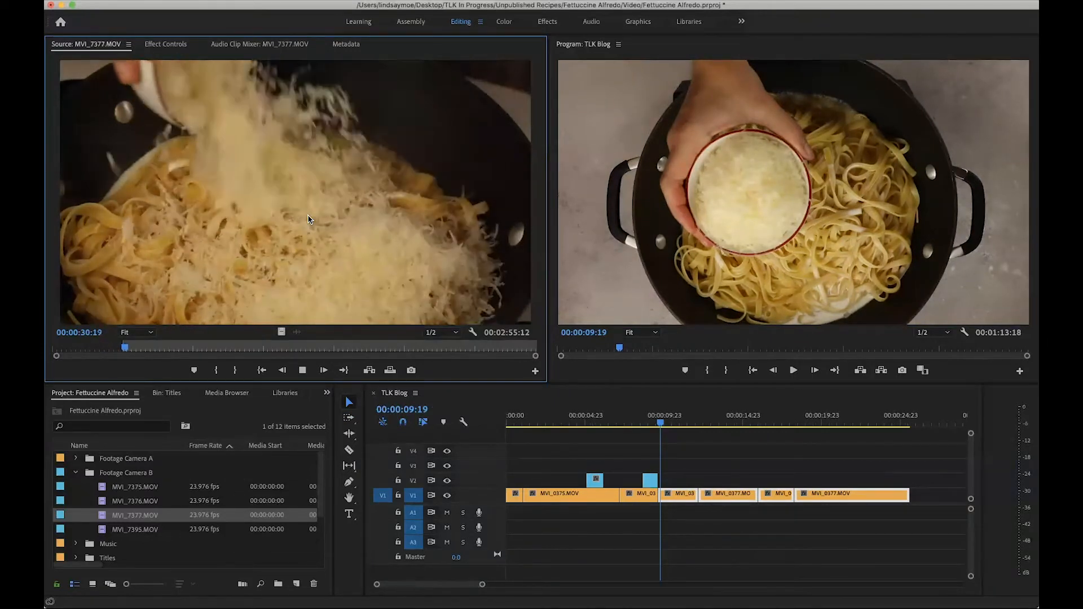
{"action": "key", "text": "k"}
Step: Locate the V1 cheese pour near 00:00:10:19 and reset the MVI_7377.MOV In point to the matching action at 00:00:29:20
{"action": "scroll", "coordinate": [699, 433], "scroll_direction": "up", "scroll_amount": 5}
{"action": "left_click_drag", "start_coordinate": [612, 420], "coordinate": [648, 420]}
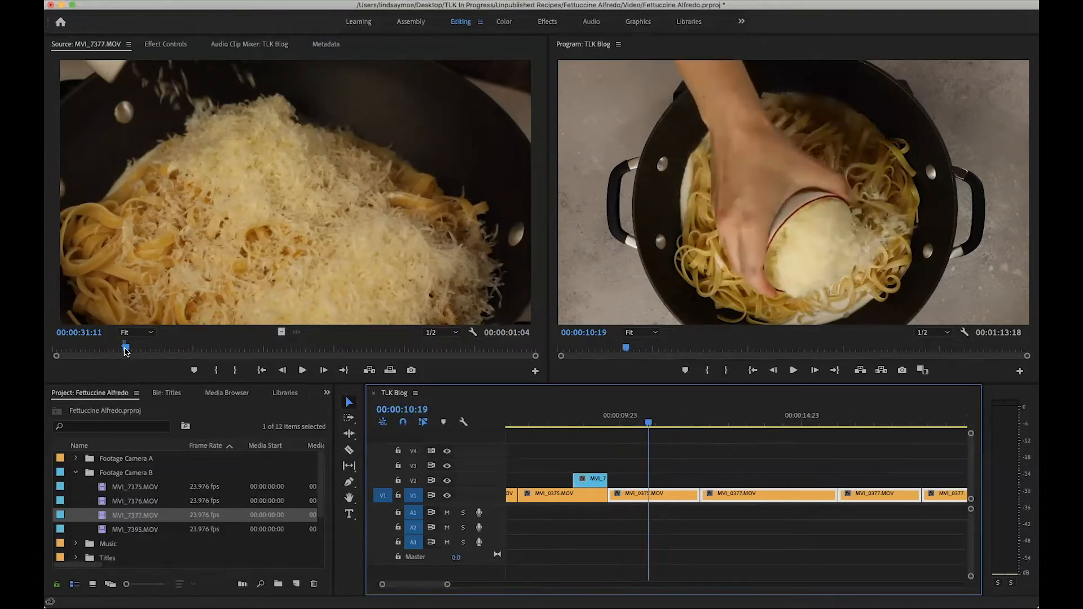
{"action": "left_click", "coordinate": [125, 351]}
{"action": "left_click_drag", "start_coordinate": [126, 351], "coordinate": [126, 351]}
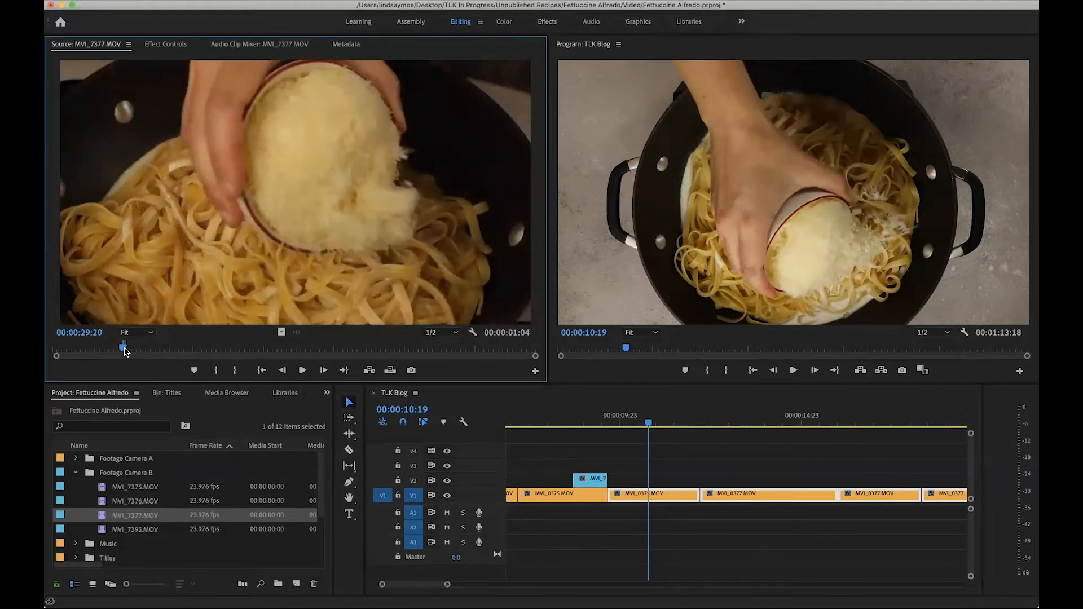
Step: Find the matching V1 frame at 00:00:10:18 and place the marked cheese pour, video only, on V2 there
{"action": "left_click", "coordinate": [648, 427]}
{"action": "key", "text": "Left"}
{"action": "key", "text": "Left"}
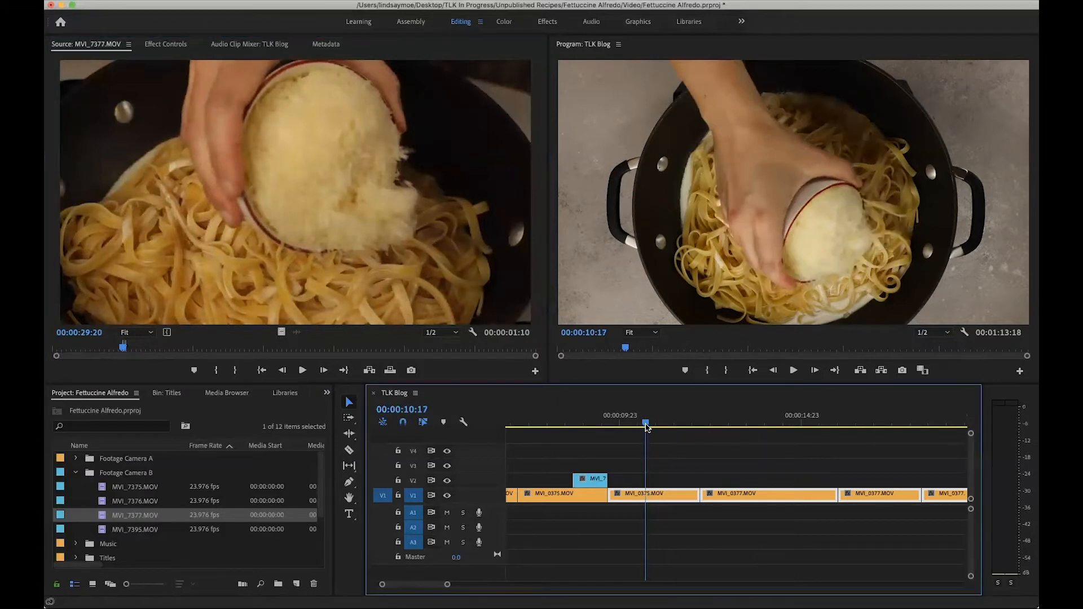
{"action": "key", "text": "Right"}
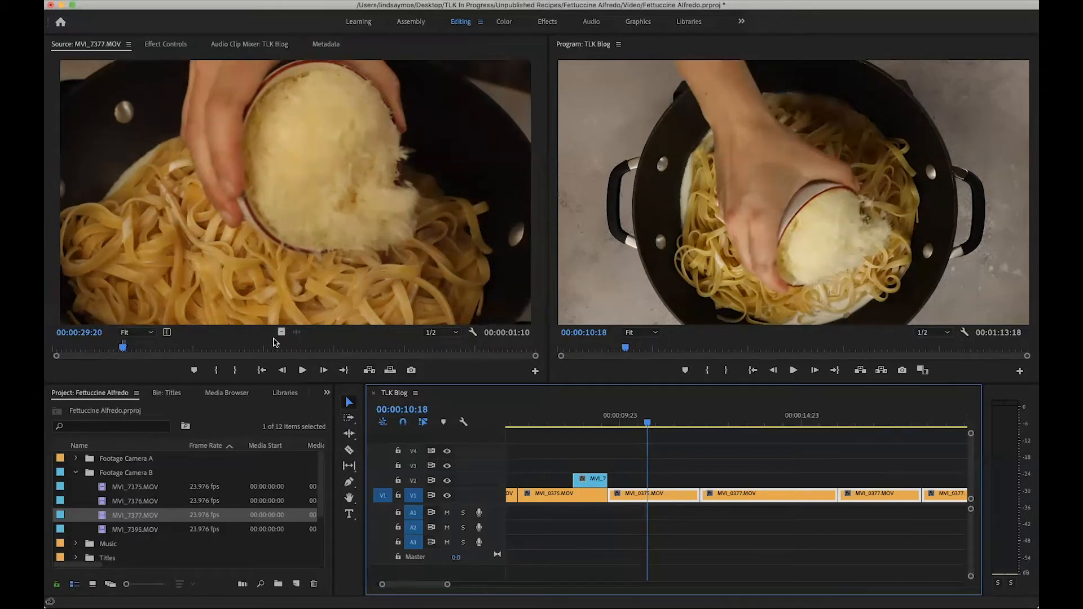
{"action": "left_click_drag", "start_coordinate": [280, 331], "coordinate": [647, 480]}
{"action": "key", "text": "="}
{"action": "key", "text": "="}
{"action": "key", "text": "="}
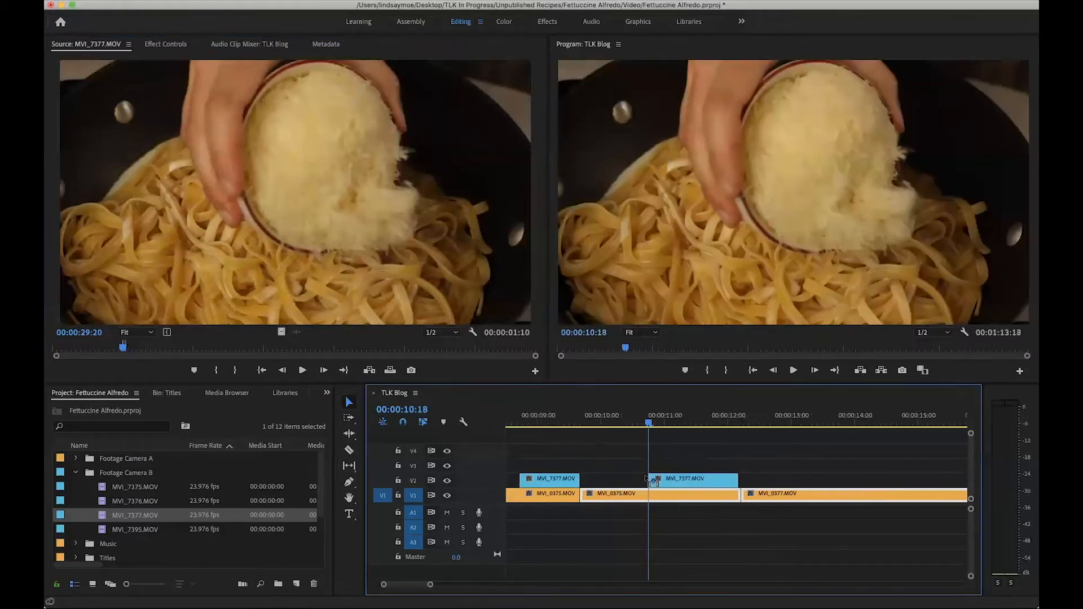
Step: Play and scrub across the V2 cheese pour clip to check both of its cuts against V1
{"action": "key", "text": "space"}
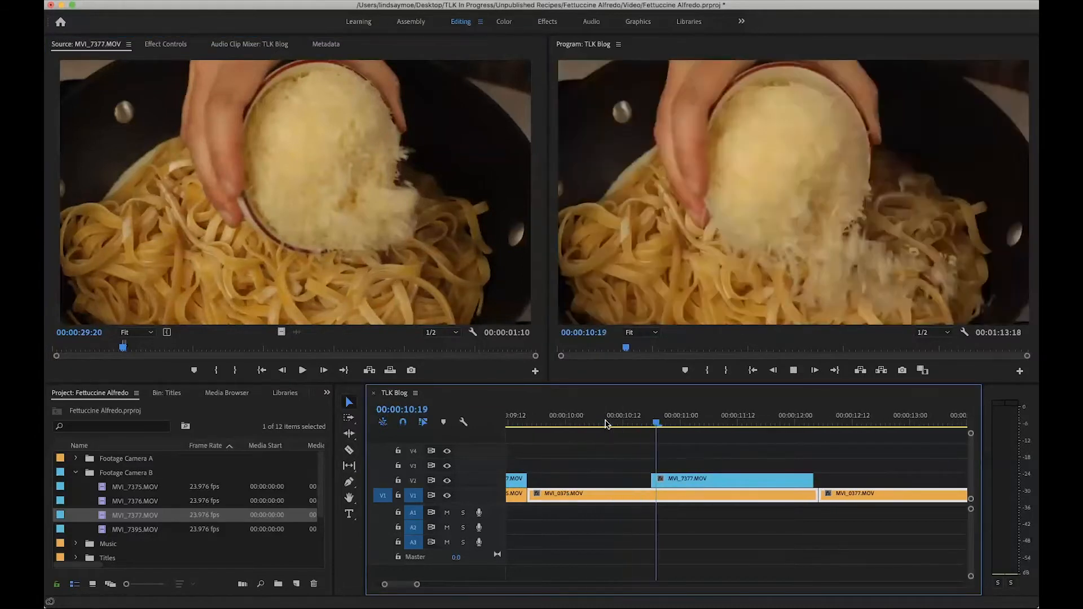
{"action": "key", "text": "space"}
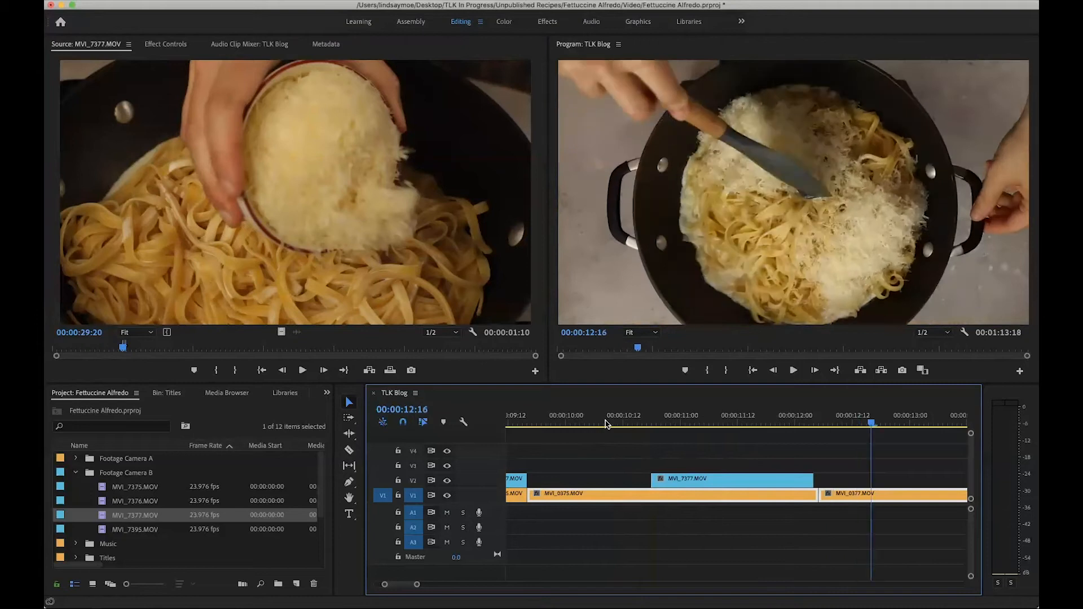
{"action": "left_click_drag", "start_coordinate": [634, 414], "coordinate": [652, 415]}
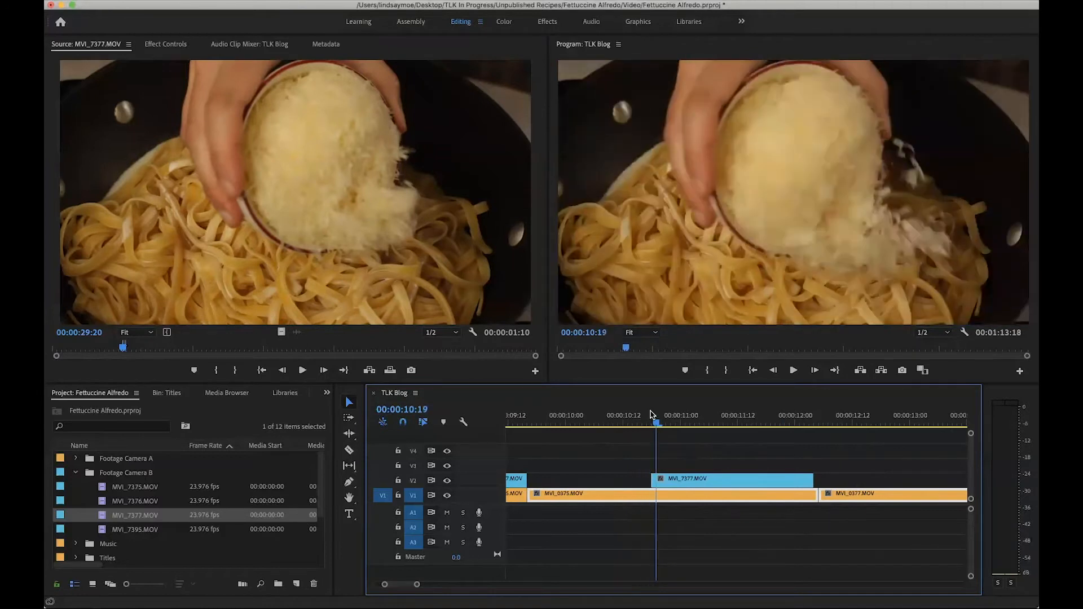
{"action": "left_click", "coordinate": [619, 415]}
{"action": "key", "text": "space"}
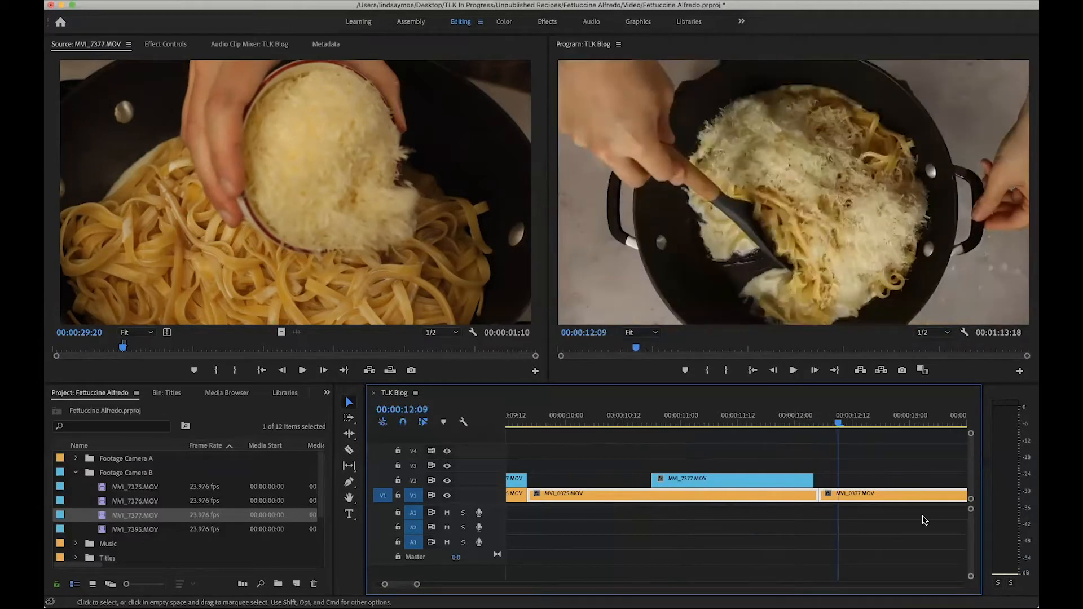
Step: Trim the V1 clip under the cheese pour to the V2 clip's end and shift the following V1 clips back against it
{"action": "key", "text": "="}
{"action": "key", "text": "="}
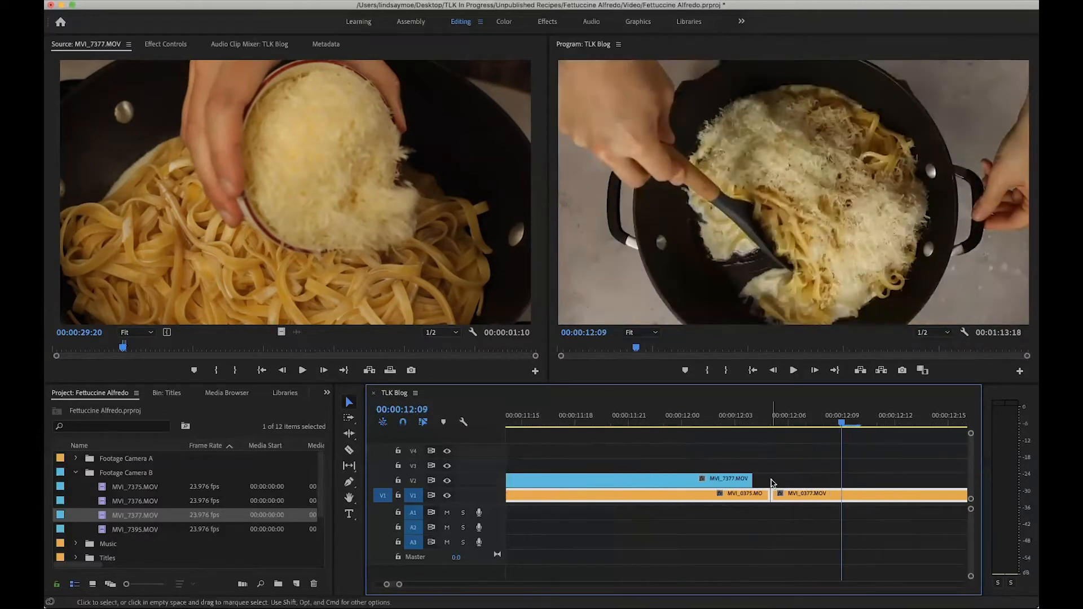
{"action": "mouse_move", "coordinate": [766, 495]}
{"action": "left_mouse_down"}
{"action": "mouse_move", "coordinate": [754, 495]}
{"action": "mouse_move", "coordinate": [805, 495]}
{"action": "mouse_move", "coordinate": [787, 495]}
{"action": "left_mouse_up"}
{"action": "key", "text": "a"}
{"action": "key", "text": "v"}
{"action": "key", "text": "minus"}
{"action": "key", "text": "minus"}
{"action": "key", "text": "minus"}
{"action": "key", "text": "minus"}
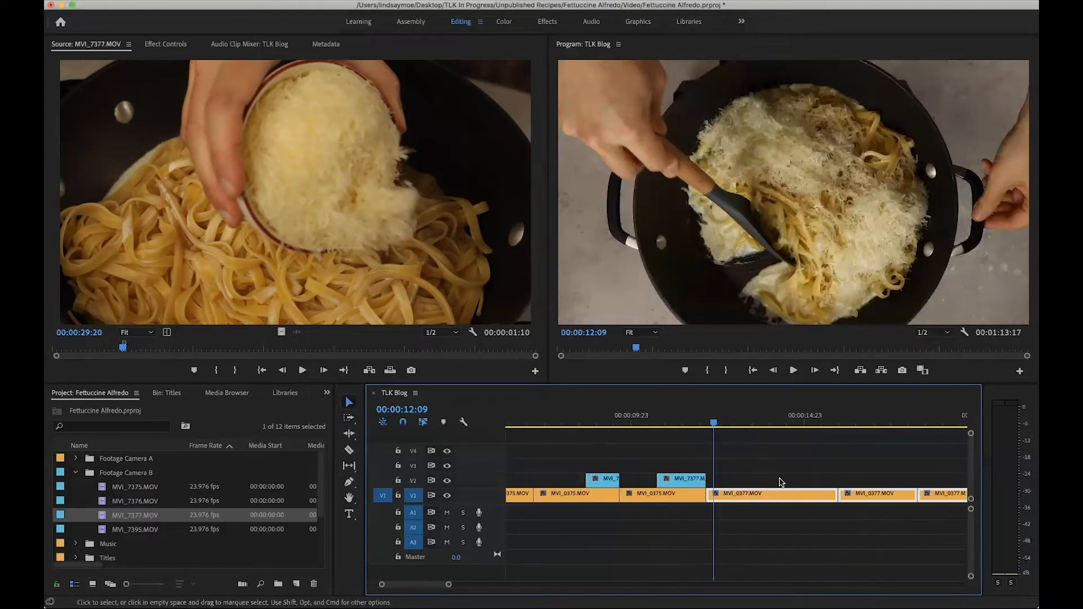
{"action": "scroll", "coordinate": [782, 482], "scroll_direction": "down", "scroll_amount": 2}
Step: Undo the shift of the following V1 clips and ripple delete the gap after the cheese pour instead
{"action": "key", "text": "super+z"}
{"action": "scroll", "coordinate": [686, 489], "scroll_direction": "up", "scroll_amount": 5}
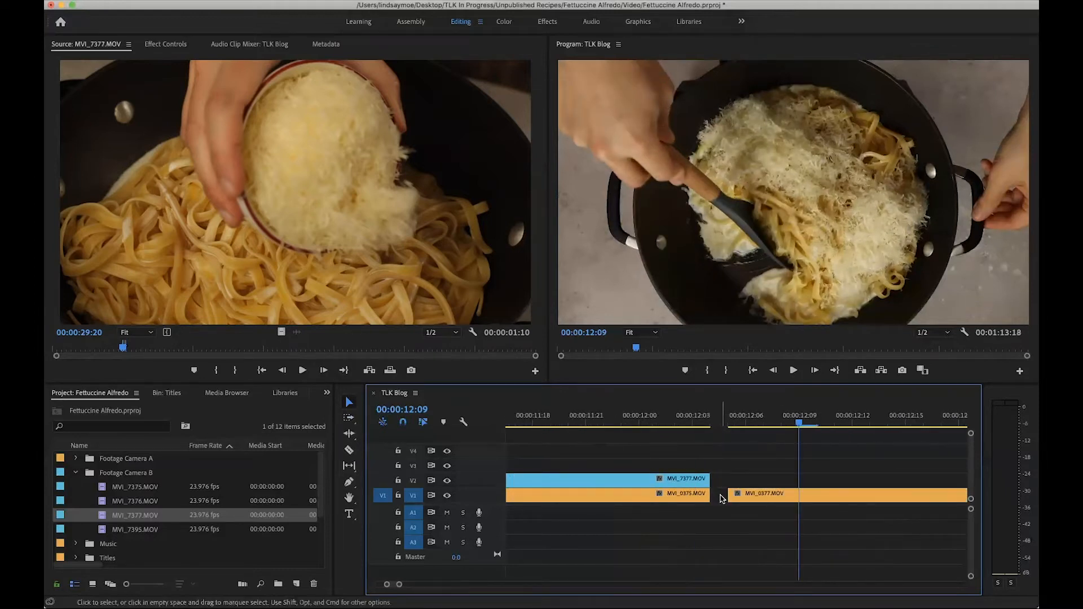
{"action": "right_click", "coordinate": [723, 499]}
{"action": "left_click", "coordinate": [733, 508]}
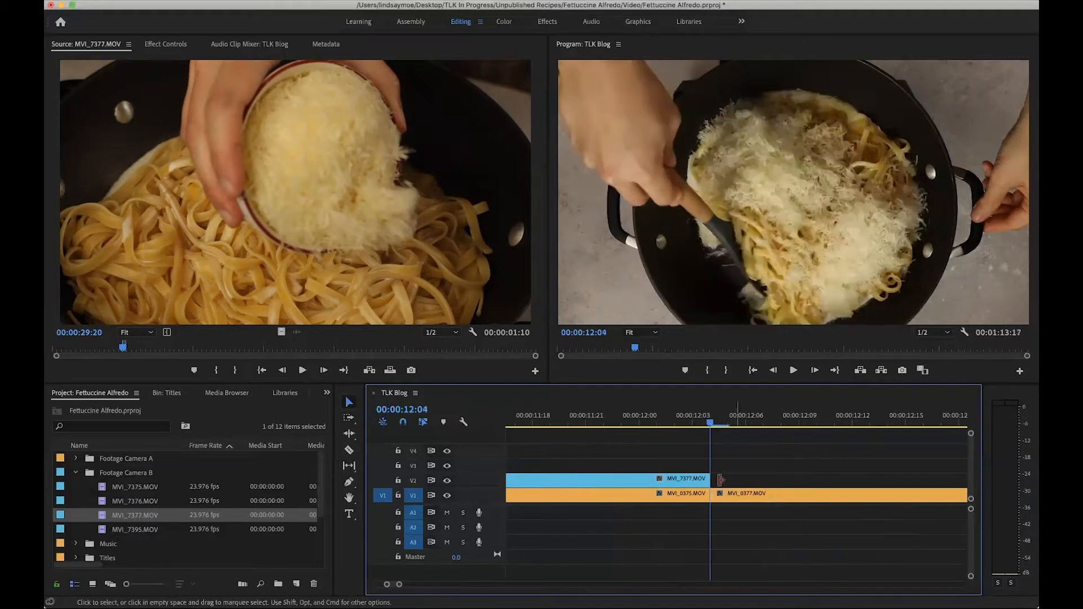
Step: Play the stirring footage in MVI_7377.MOV and compare it with the V1 stirring at 00:00:15:05
{"action": "scroll", "coordinate": [720, 480], "scroll_direction": "down", "scroll_amount": 8}
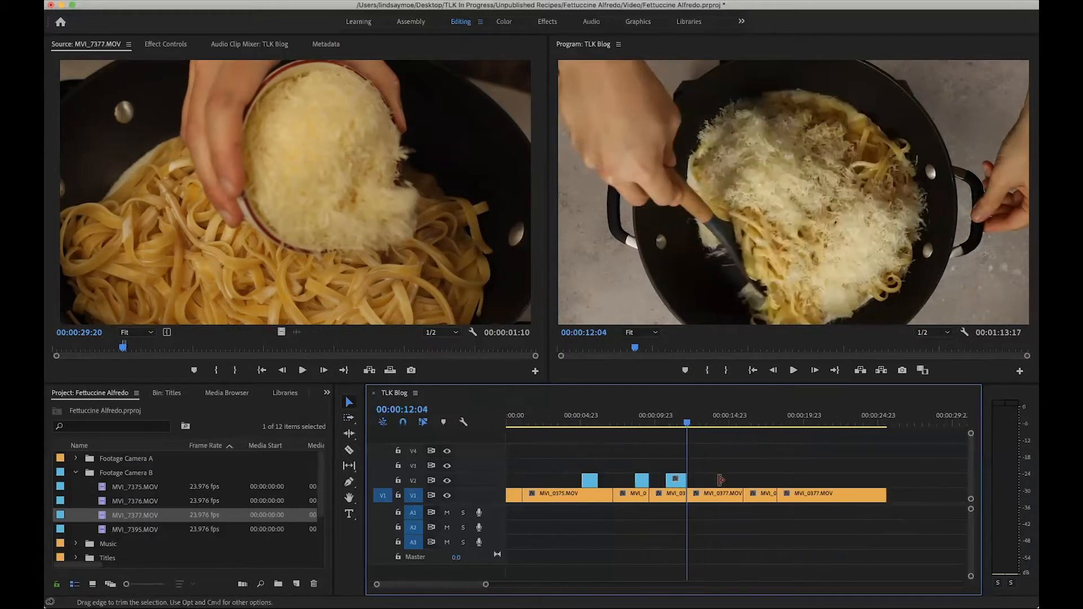
{"action": "left_click", "coordinate": [288, 251]}
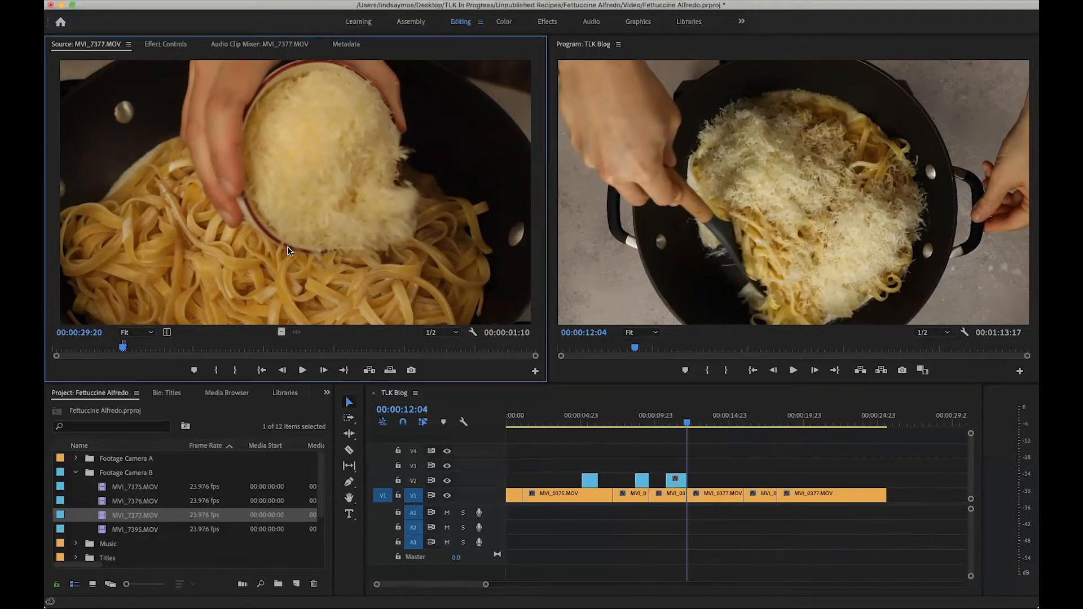
{"action": "key", "text": "space"}
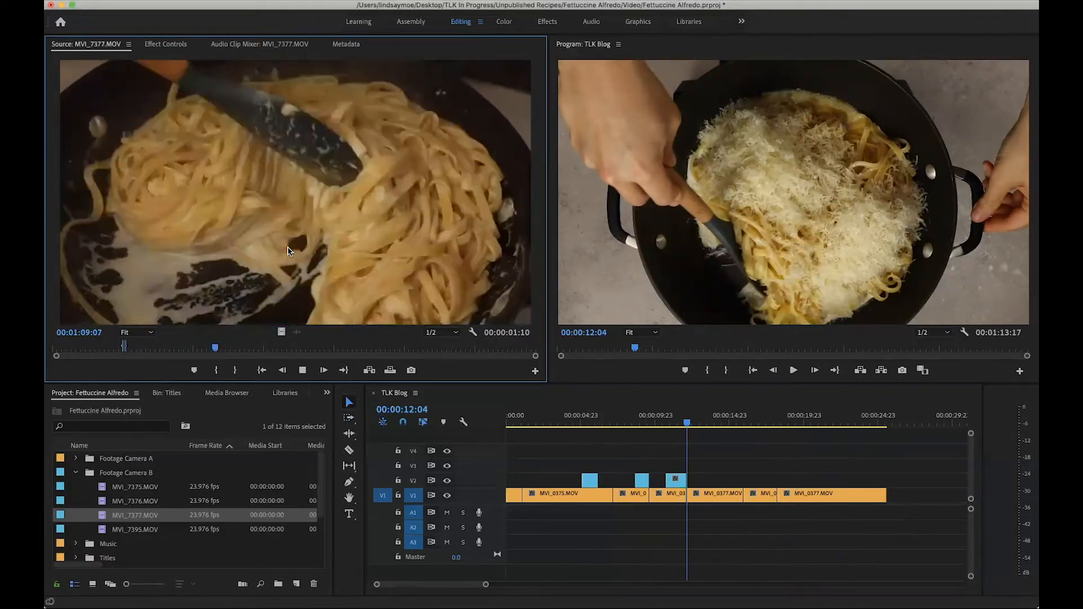
{"action": "key", "text": "k"}
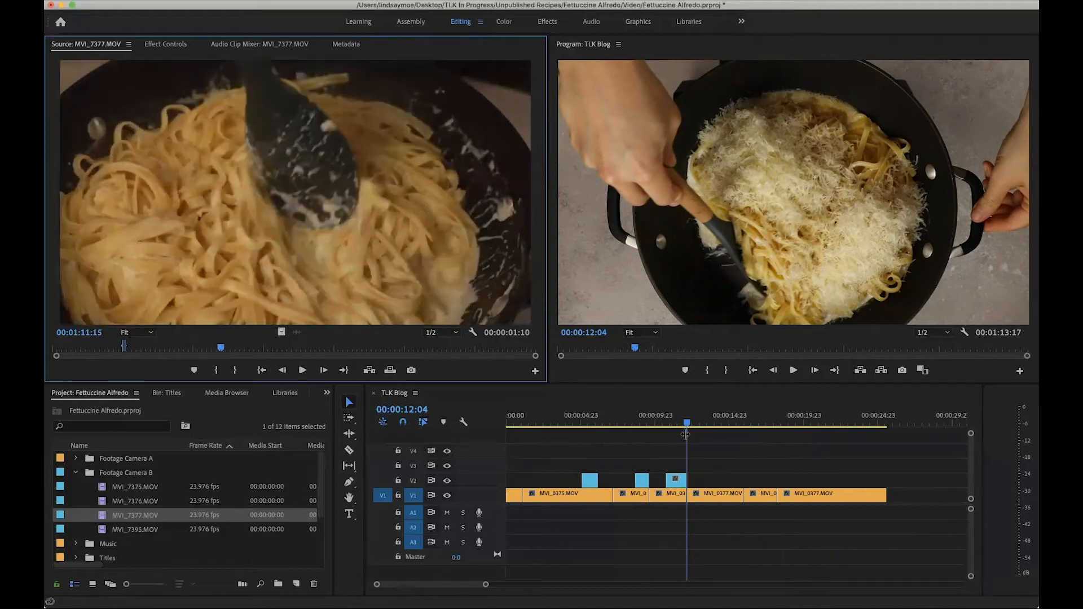
{"action": "left_click_drag", "start_coordinate": [688, 427], "coordinate": [733, 422]}
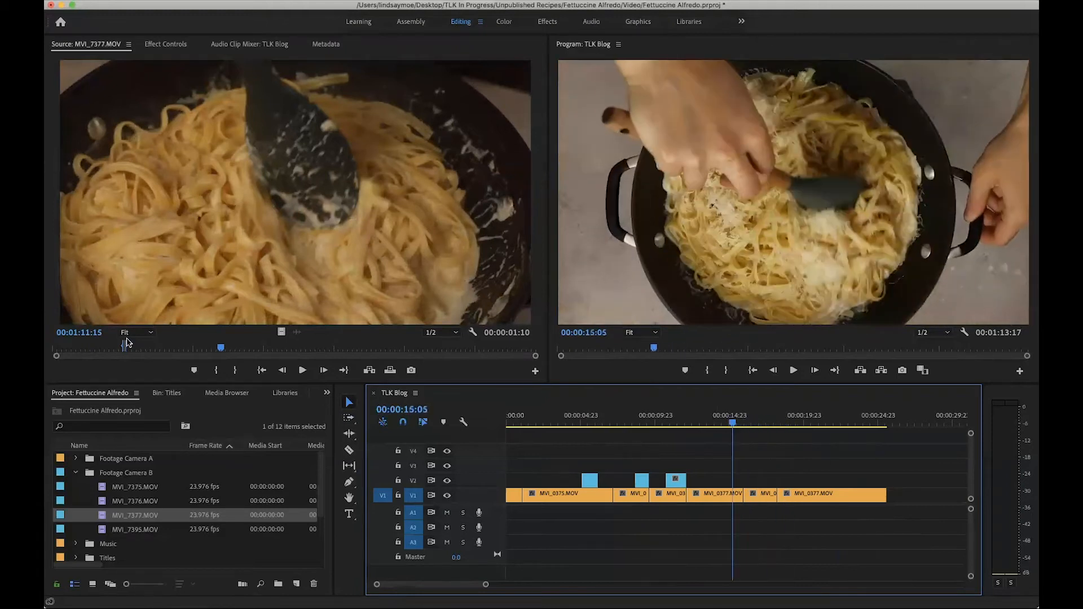
{"action": "left_click", "coordinate": [285, 292]}
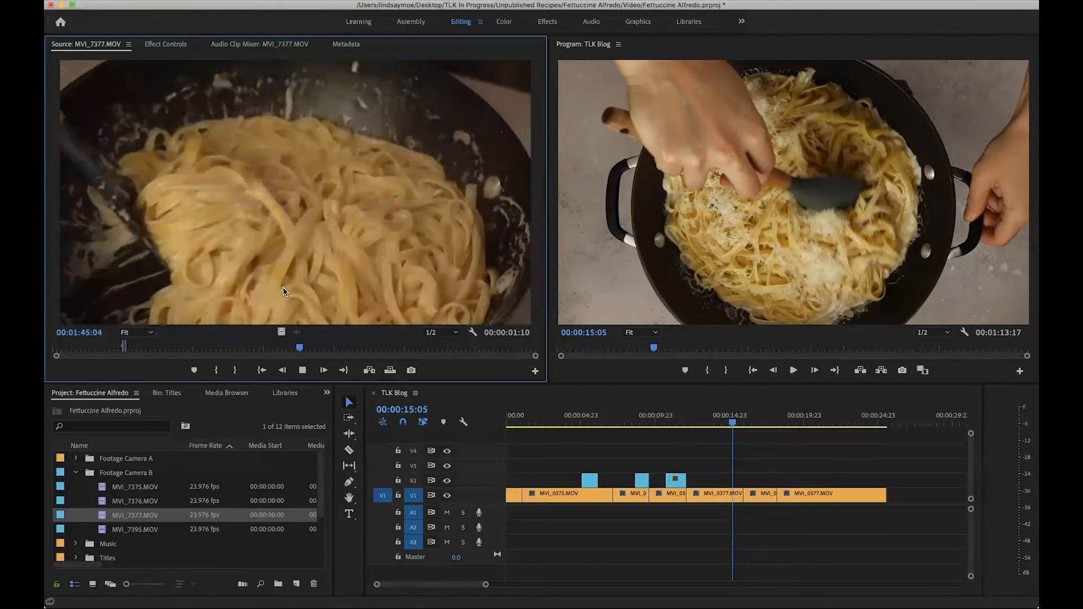
Step: Mark In and Out points around a 00:00:03:13 stirring section near 00:01:47 in MVI_7377.MOV
{"action": "key", "text": "k"}
{"action": "key", "text": "l"}
{"action": "key", "text": "i"}
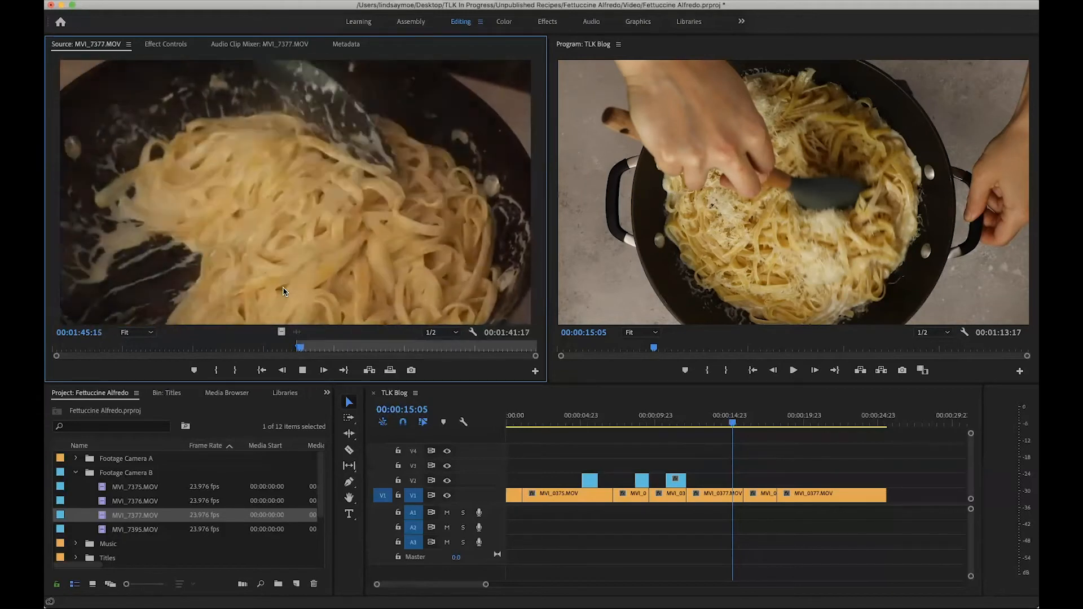
{"action": "key", "text": "k"}
{"action": "key", "text": "o"}
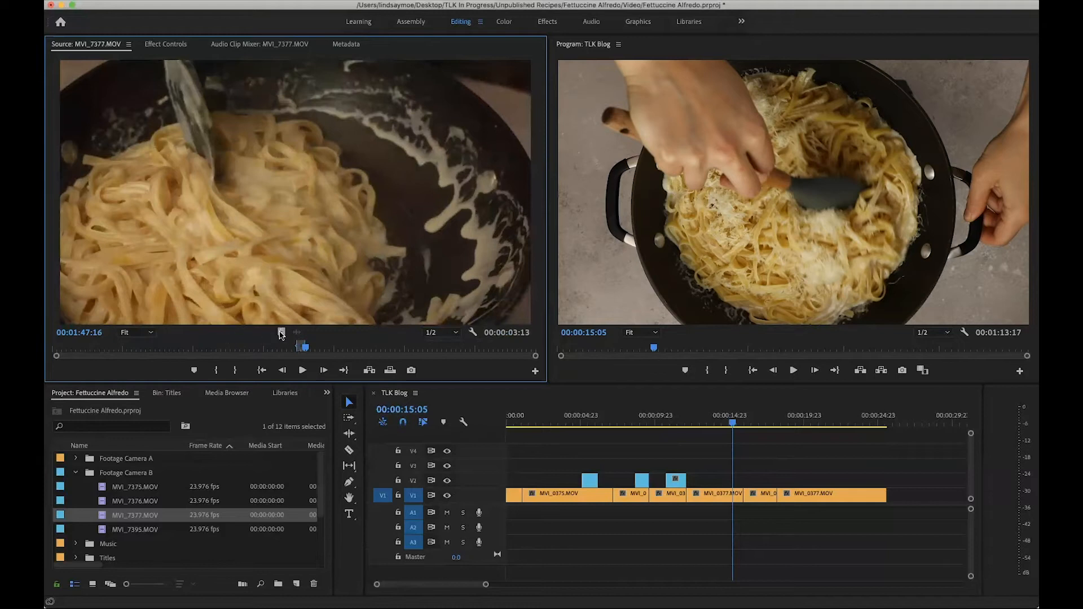
Step: Place the marked stirring close-up on V2 over the second MVI_0377 clip and move the last V1 clip to start where it ends
{"action": "left_click_drag", "start_coordinate": [589, 400], "coordinate": [756, 479]}
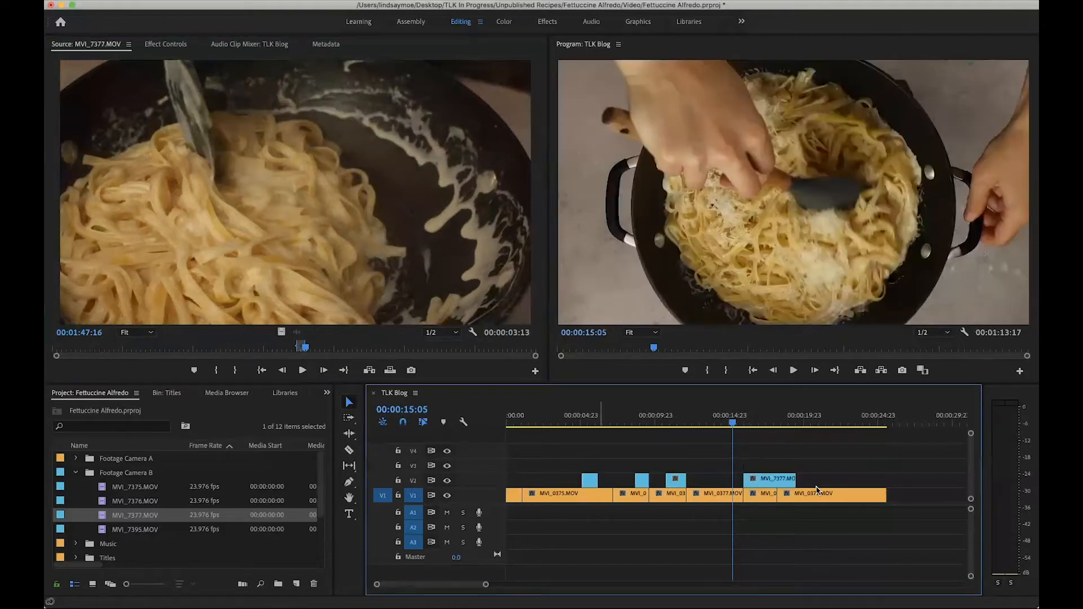
{"action": "left_click_drag", "start_coordinate": [823, 494], "coordinate": [831, 494]}
{"action": "key", "text": "v"}
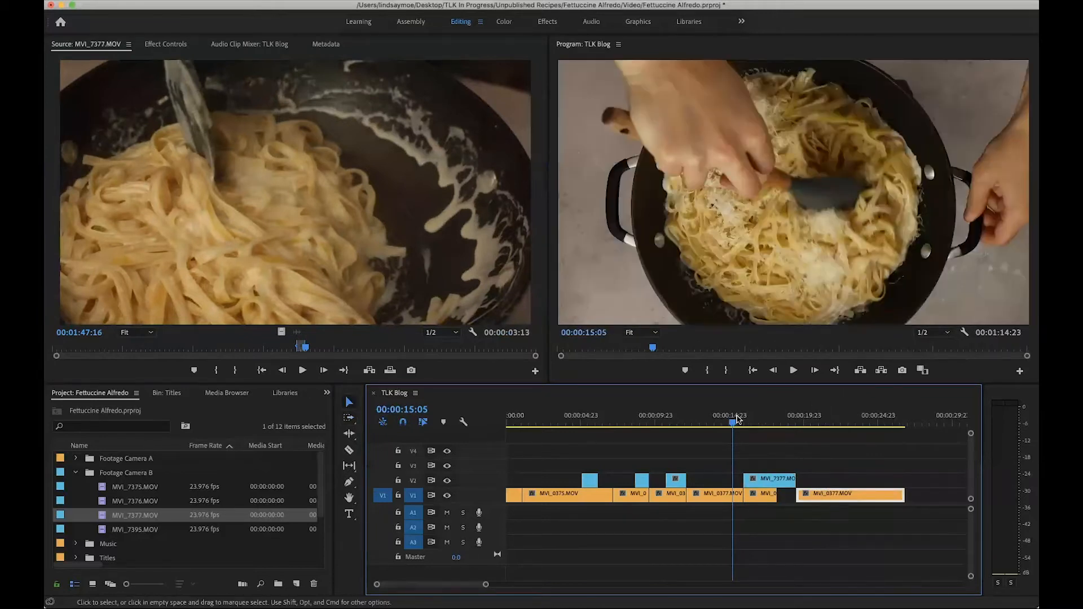
Step: Play the sequence through the V2 stirring close-up and scrub around 00:00:18:21 to examine its final stir
{"action": "key", "text": "space"}
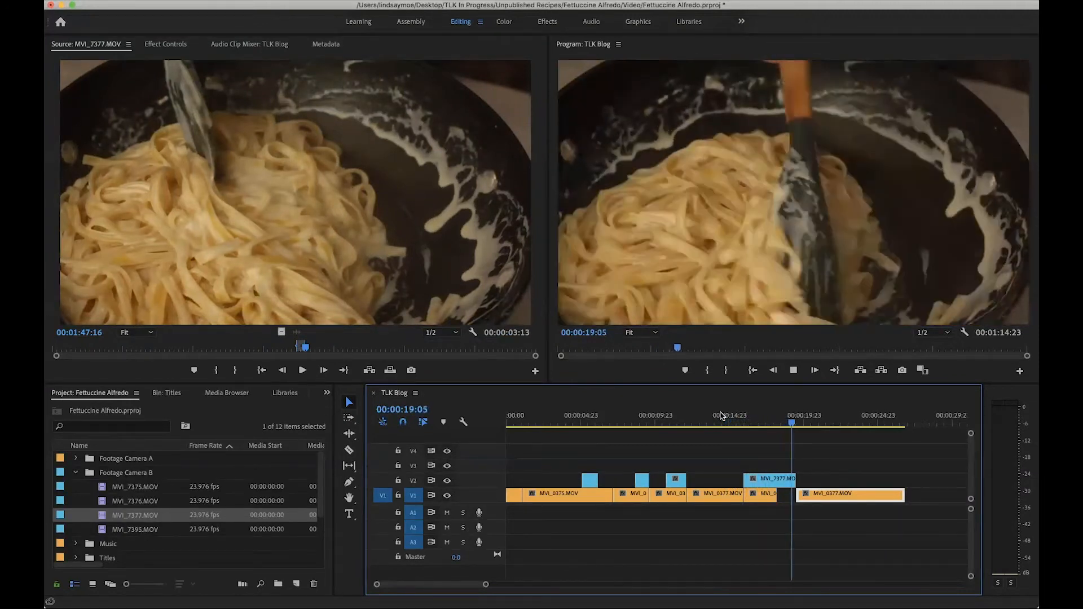
{"action": "key", "text": "space"}
{"action": "left_click", "coordinate": [786, 421]}
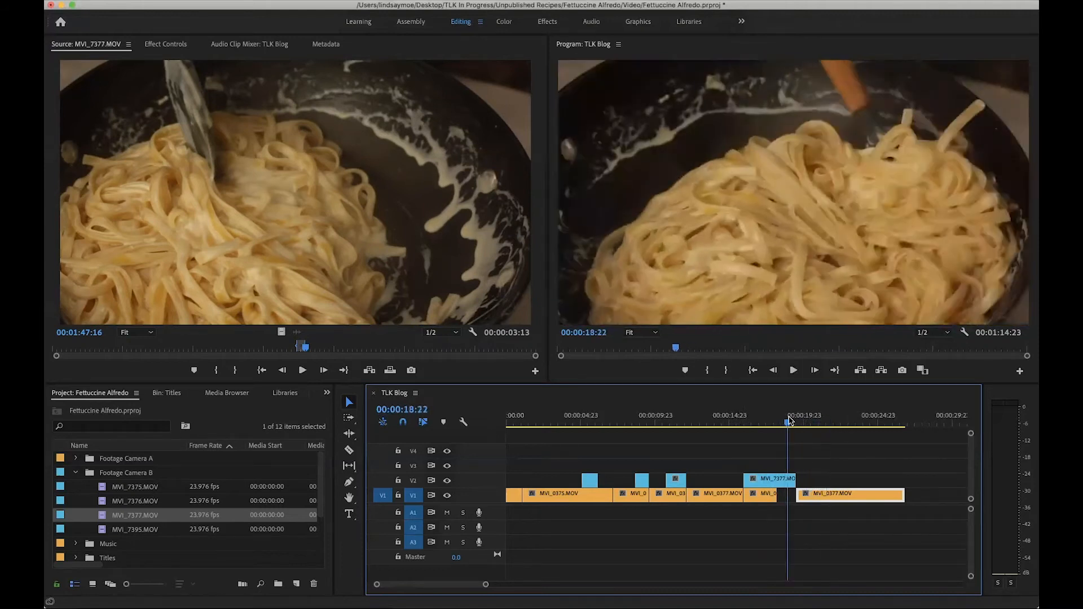
{"action": "left_click_drag", "start_coordinate": [796, 420], "coordinate": [793, 421]}
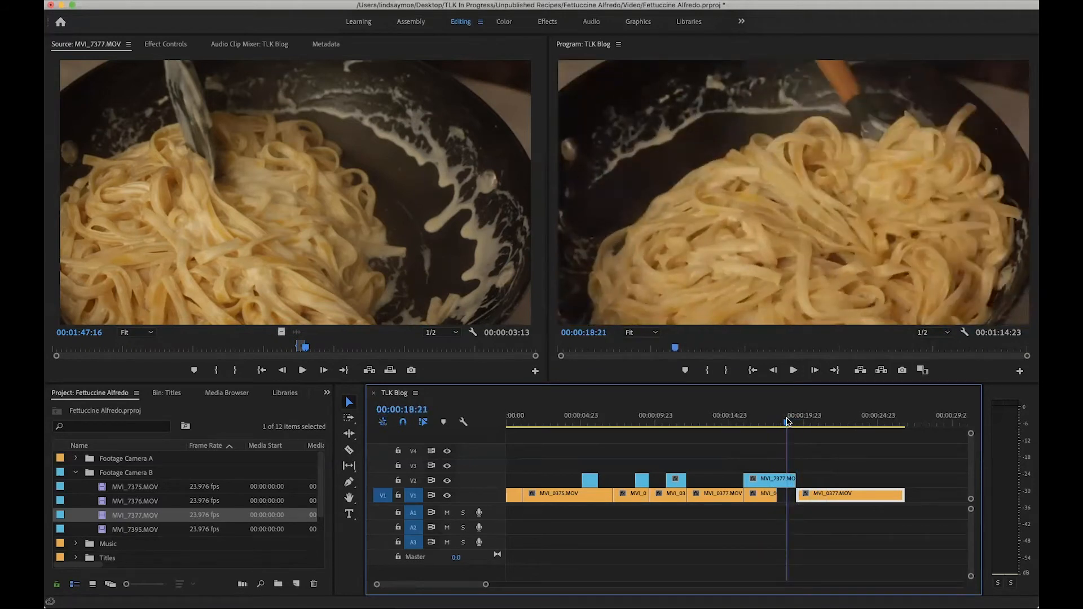
Step: Trim the V2 stirring close-up to end at 00:00:18:21, move the last V1 clip to start there, and play across the cut
{"action": "left_click_drag", "start_coordinate": [824, 494], "coordinate": [788, 479]}
{"action": "left_click", "coordinate": [781, 421]}
{"action": "key", "text": "space"}
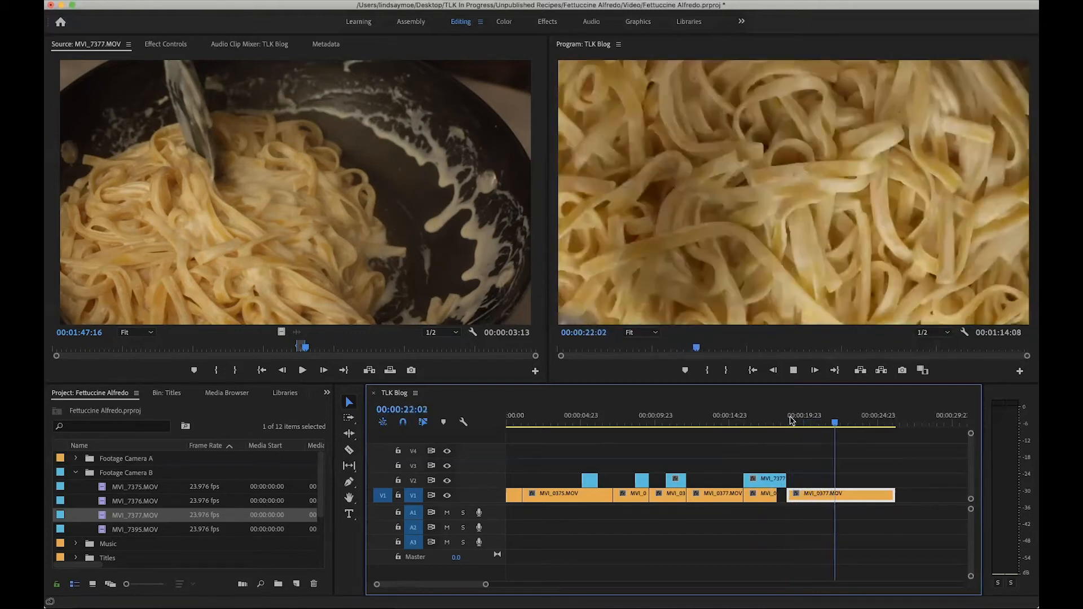
{"action": "key", "text": "space"}
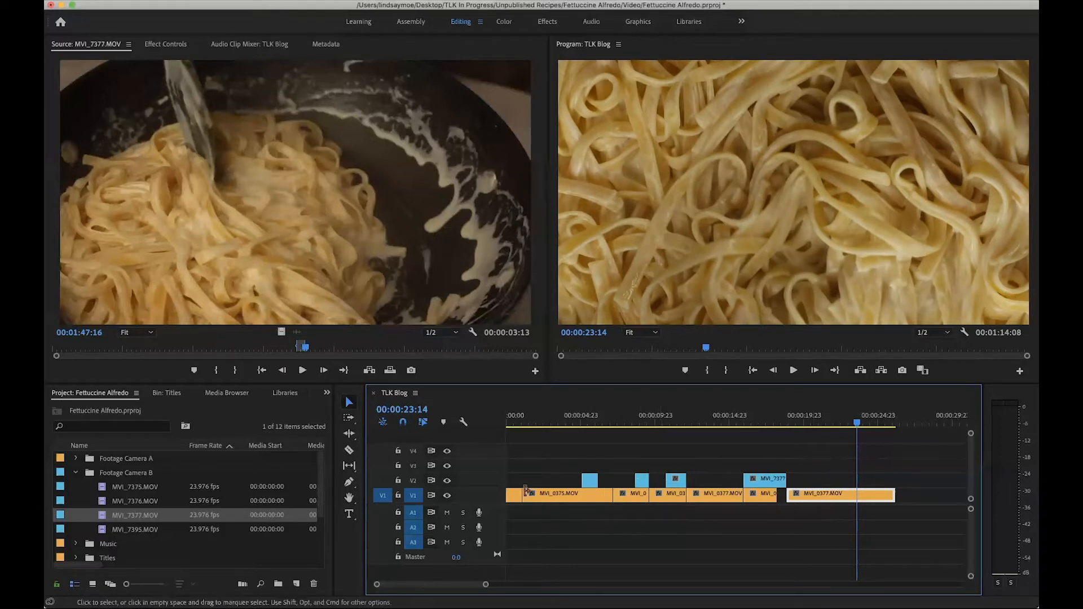
Step: Scrub through the remaining footage of MVI_7377.MOV after the marked section, looking for further close-ups
{"action": "left_click_drag", "start_coordinate": [305, 350], "coordinate": [463, 356]}
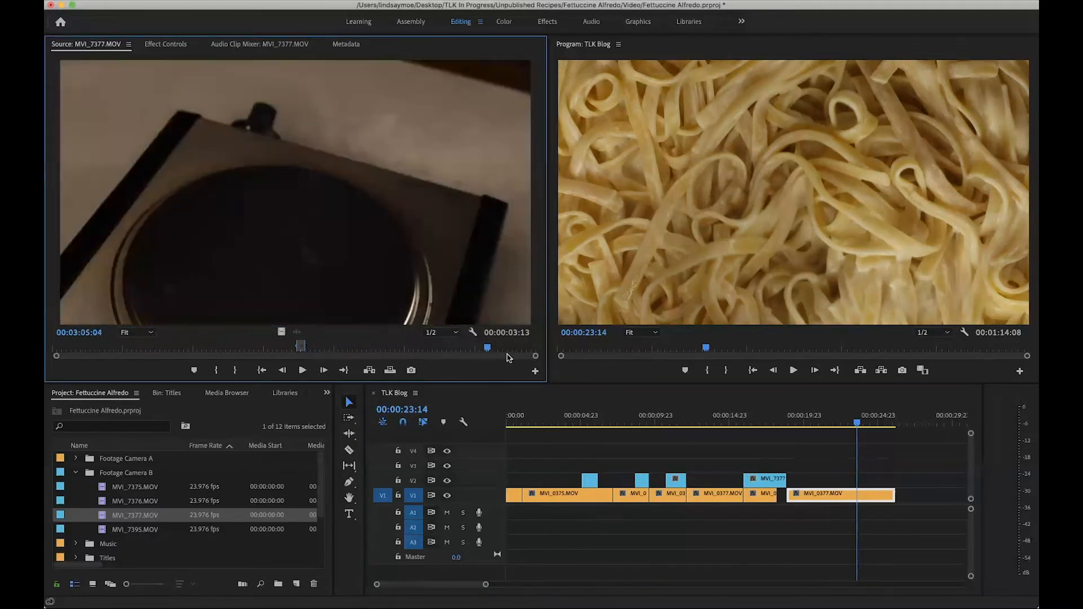
{"action": "left_click_drag", "start_coordinate": [538, 359], "coordinate": [336, 335]}
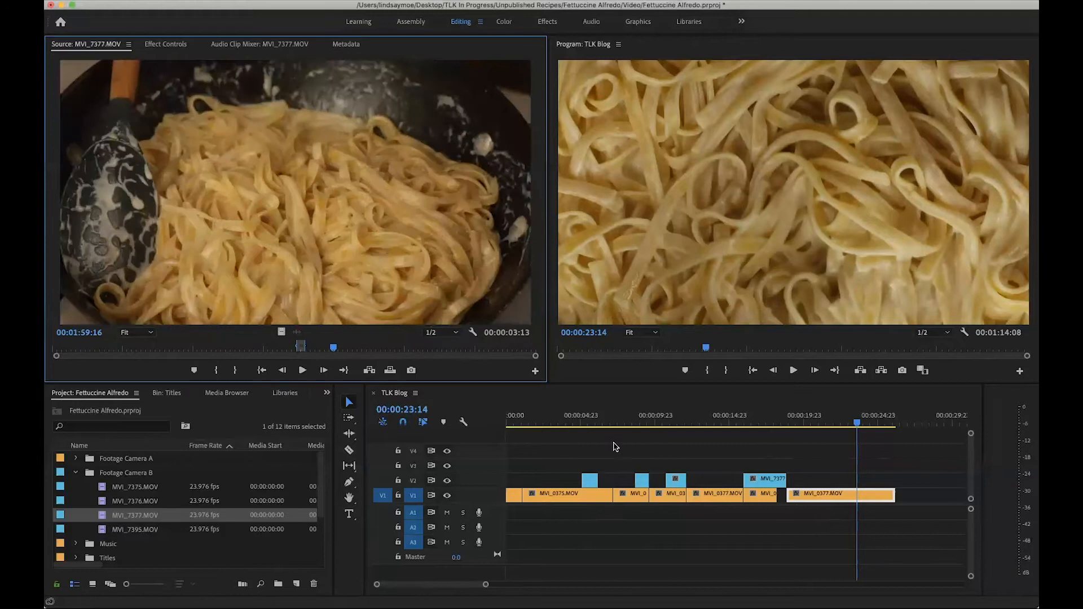
Step: Move all four Camera B close-ups from V2 down onto V1, overwriting the Camera A footage beneath them
{"action": "left_click_drag", "start_coordinate": [590, 480], "coordinate": [643, 496]}
{"action": "left_click", "coordinate": [677, 480]}
{"action": "left_click_drag", "start_coordinate": [679, 489], "coordinate": [679, 495]}
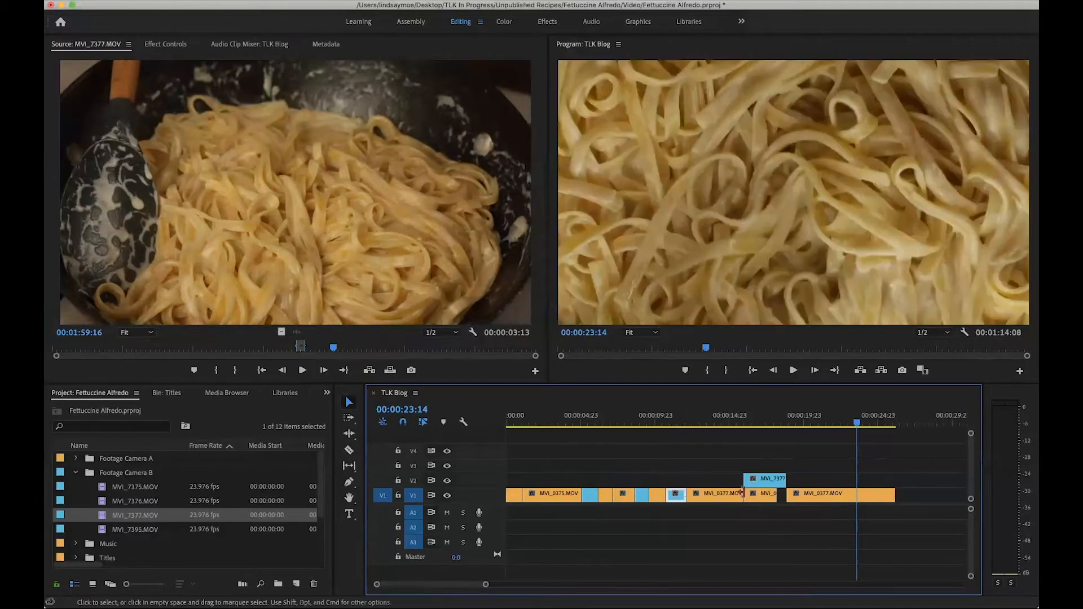
{"action": "left_click_drag", "start_coordinate": [762, 497], "coordinate": [766, 496]}
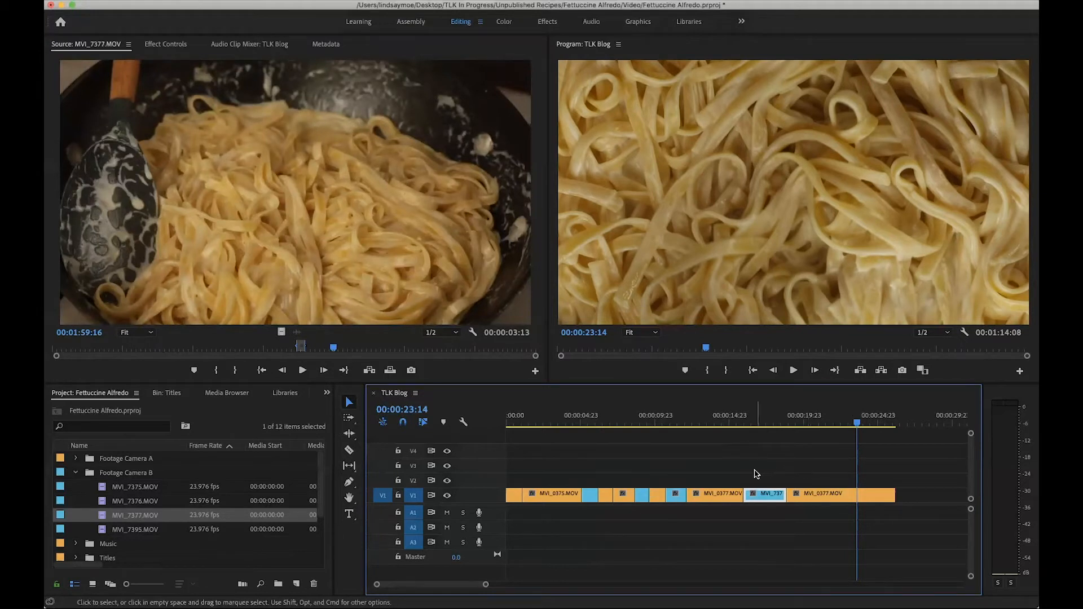
Step: Open MVI_7395.MOV and play its fork-twirling footage between about 00:00:55:09 and 00:01:10:22
{"action": "key", "text": "minus"}
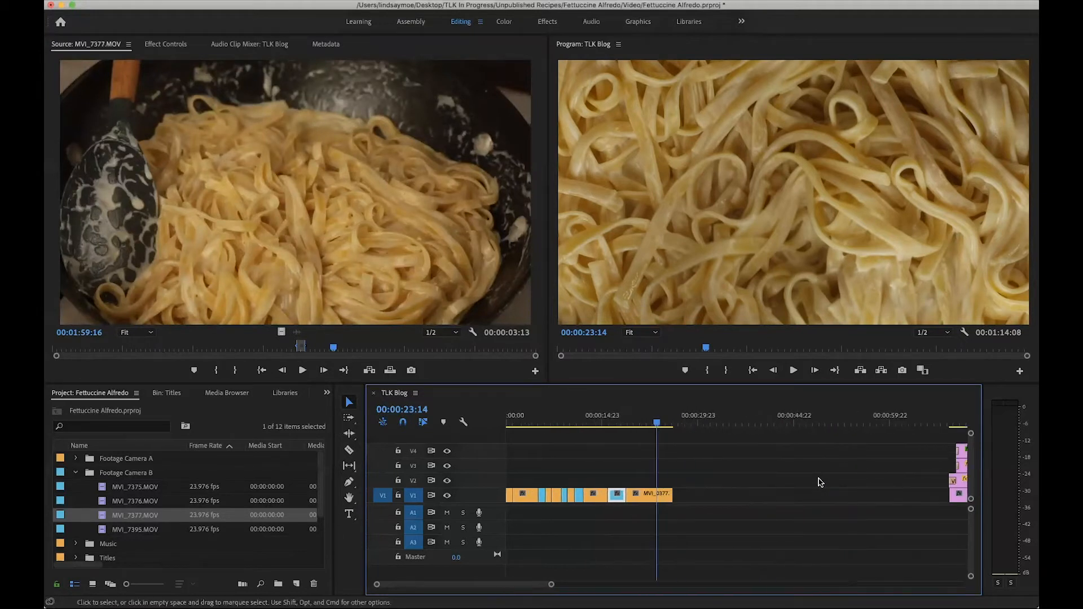
{"action": "double_click", "coordinate": [90, 532]}
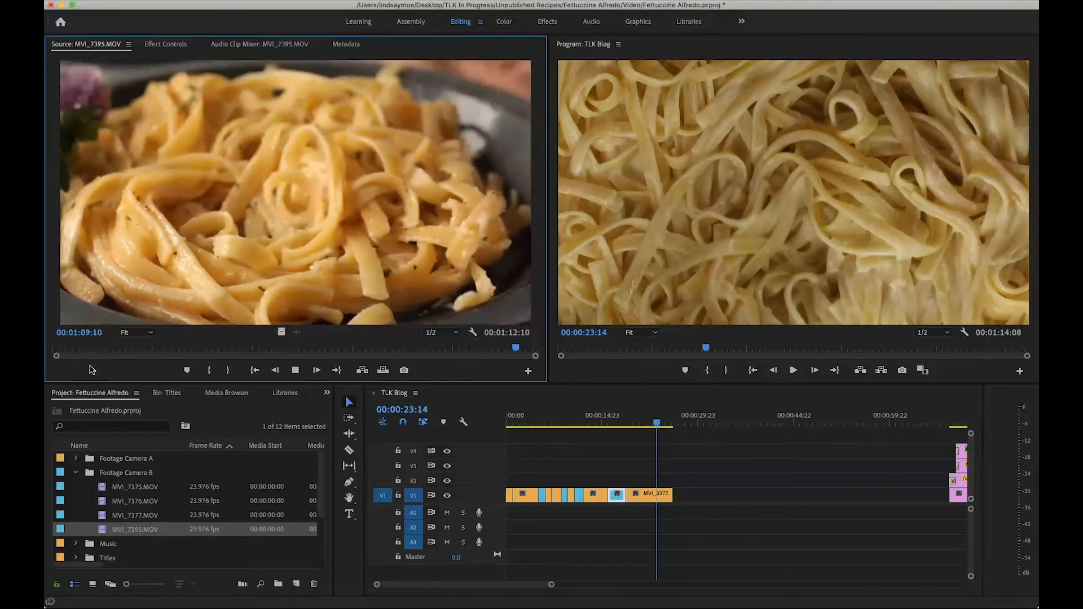
{"action": "key", "text": "space"}
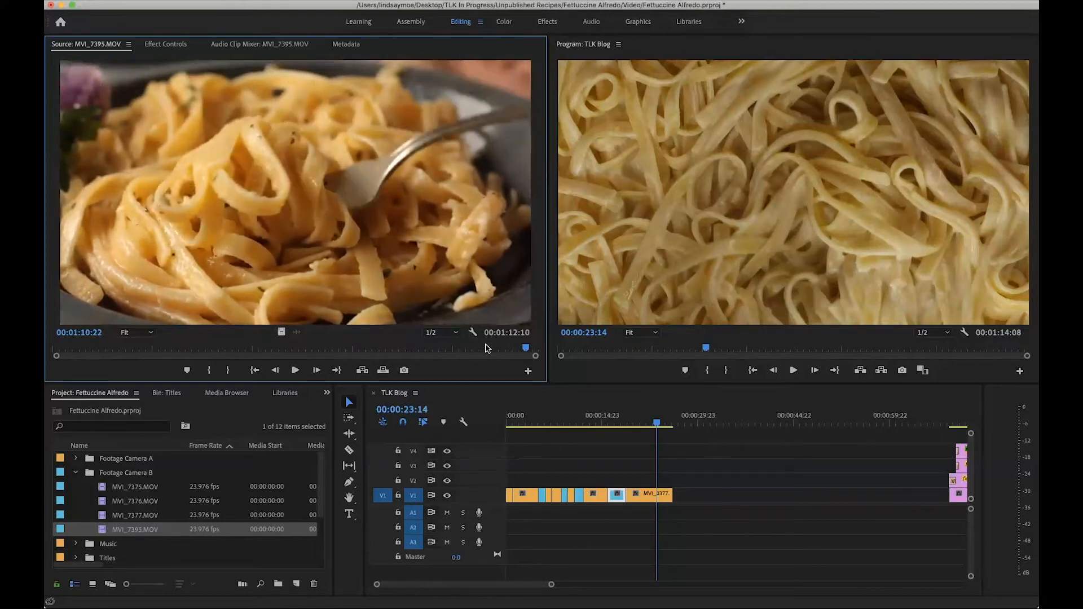
{"action": "left_click_drag", "start_coordinate": [517, 352], "coordinate": [425, 357]}
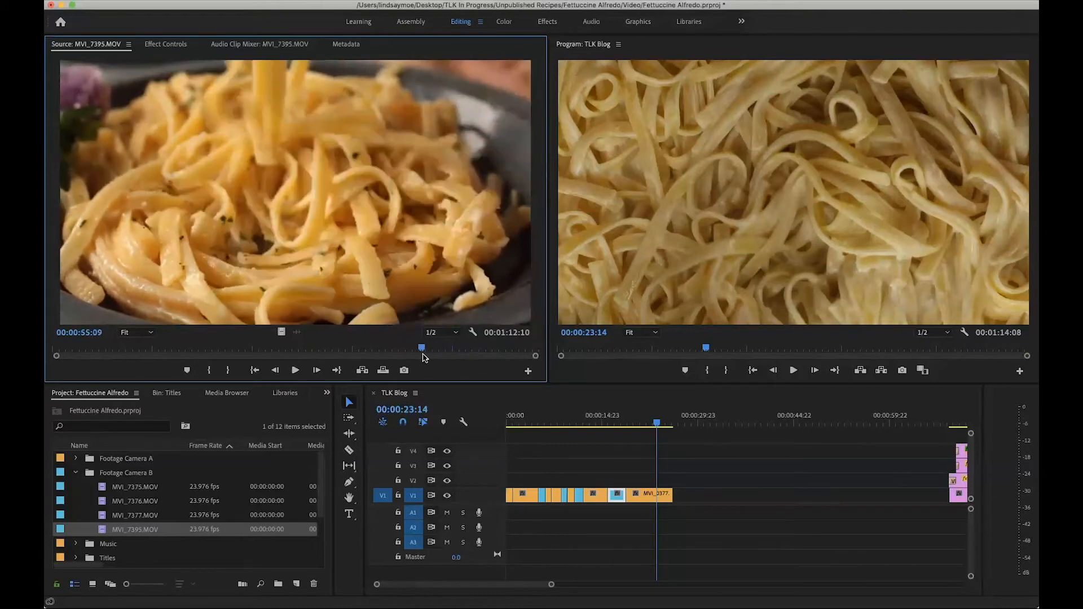
{"action": "key", "text": "space"}
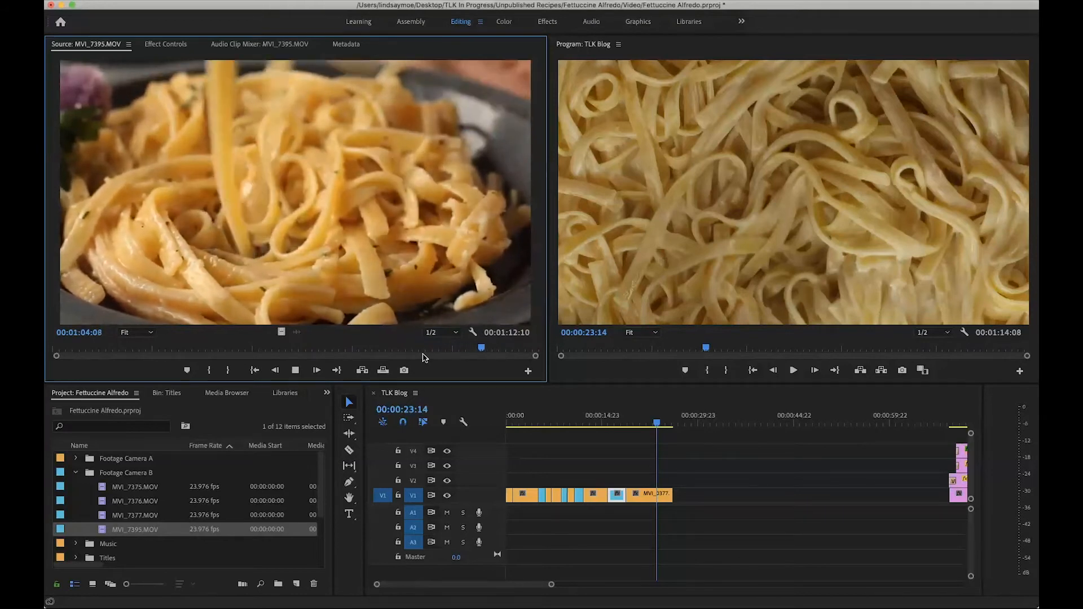
{"action": "key", "text": "space"}
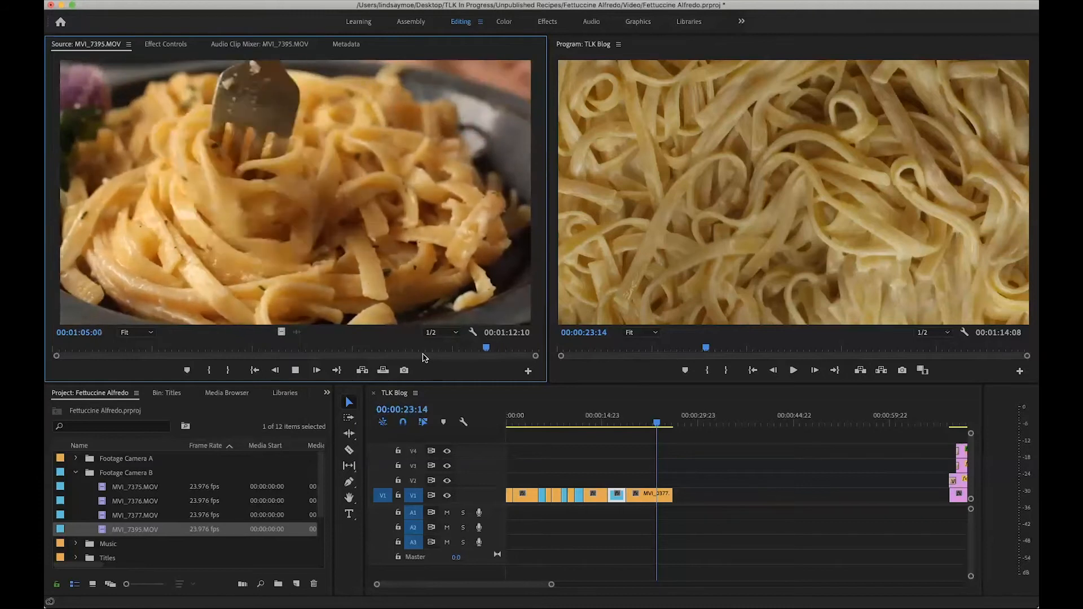
Step: Mark a 00:00:02:10 fork-lift section of MVI_7395.MOV ending at 00:01:08:14 and place it on V1 at 00:00:32:14, after the last MVI_0377 clip
{"action": "key", "text": "k"}
{"action": "key", "text": "i"}
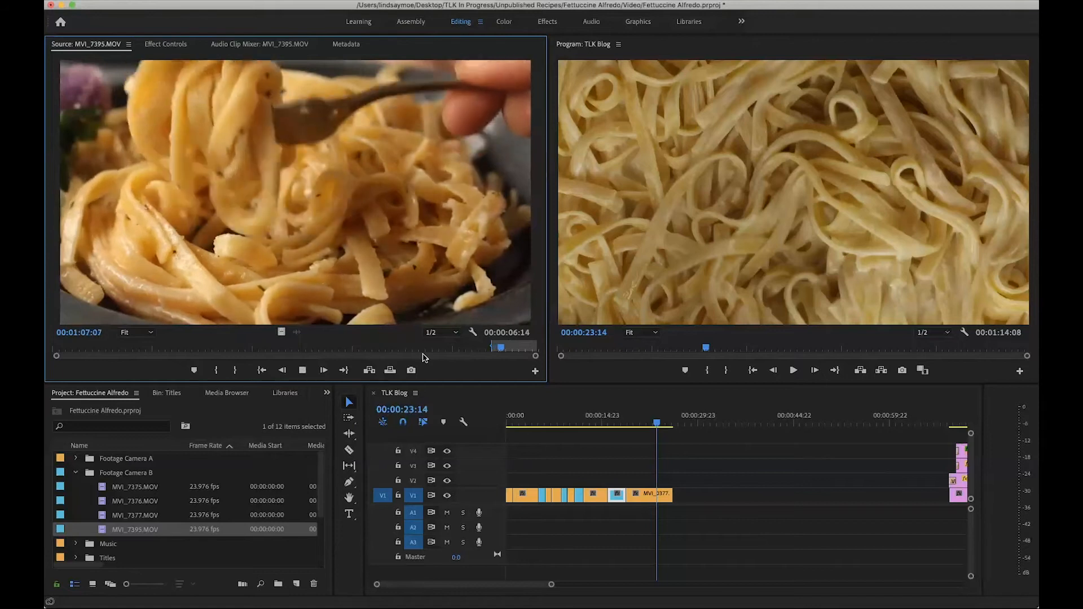
{"action": "key", "text": "o"}
{"action": "key", "text": "k"}
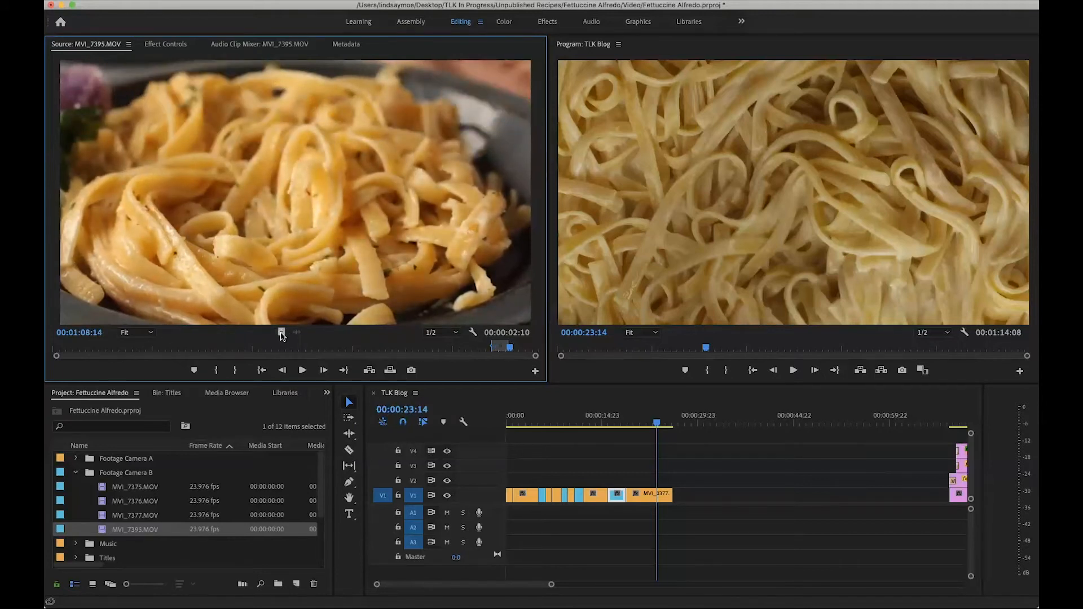
{"action": "left_click_drag", "start_coordinate": [652, 465], "coordinate": [720, 496]}
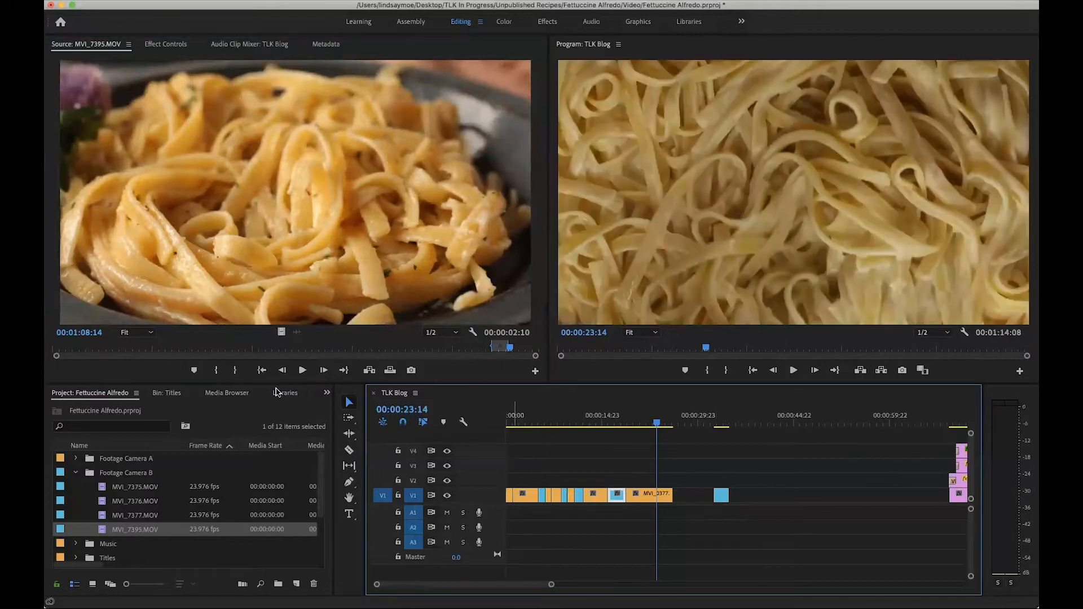
Step: Try adding a 00:00:03:13 section of MVI_7395.MOV ending at 00:00:24:04 directly after the fork-lift clip on V1
{"action": "left_click_drag", "start_coordinate": [189, 347], "coordinate": [91, 350]}
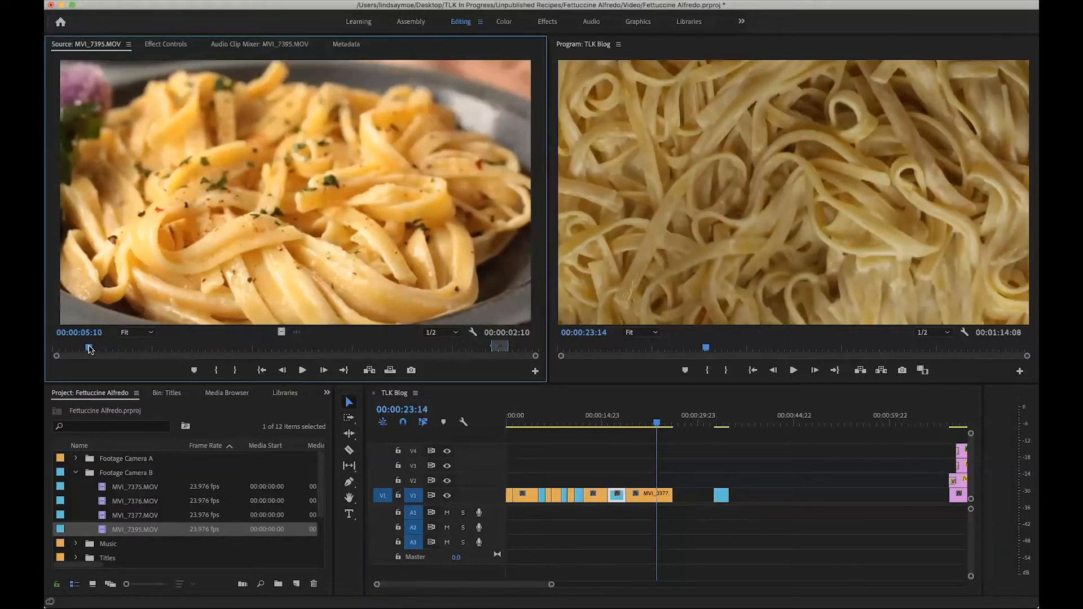
{"action": "key", "text": "i"}
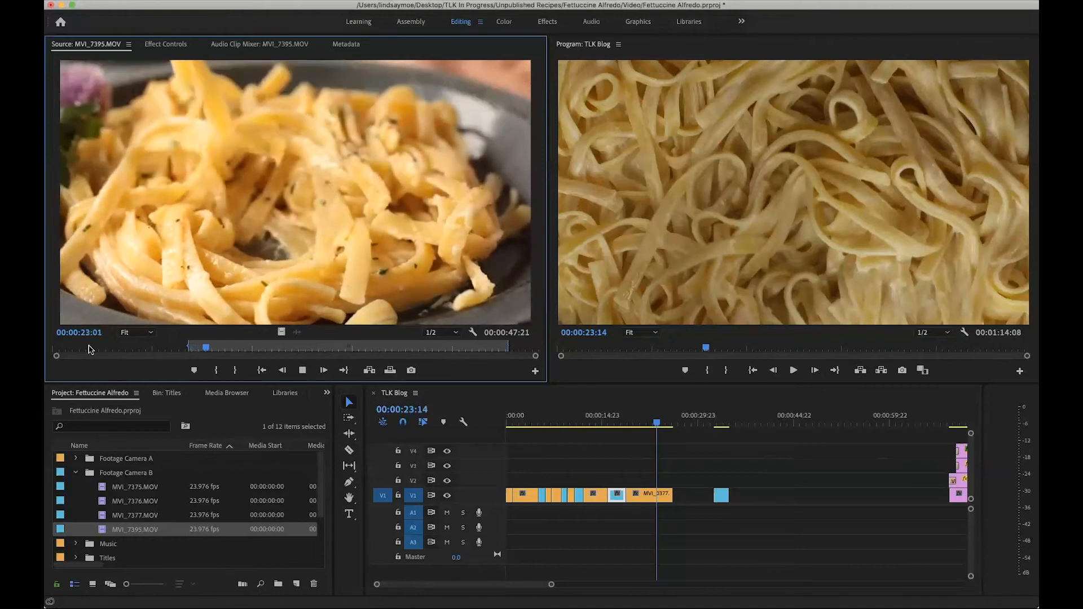
{"action": "key", "text": "o"}
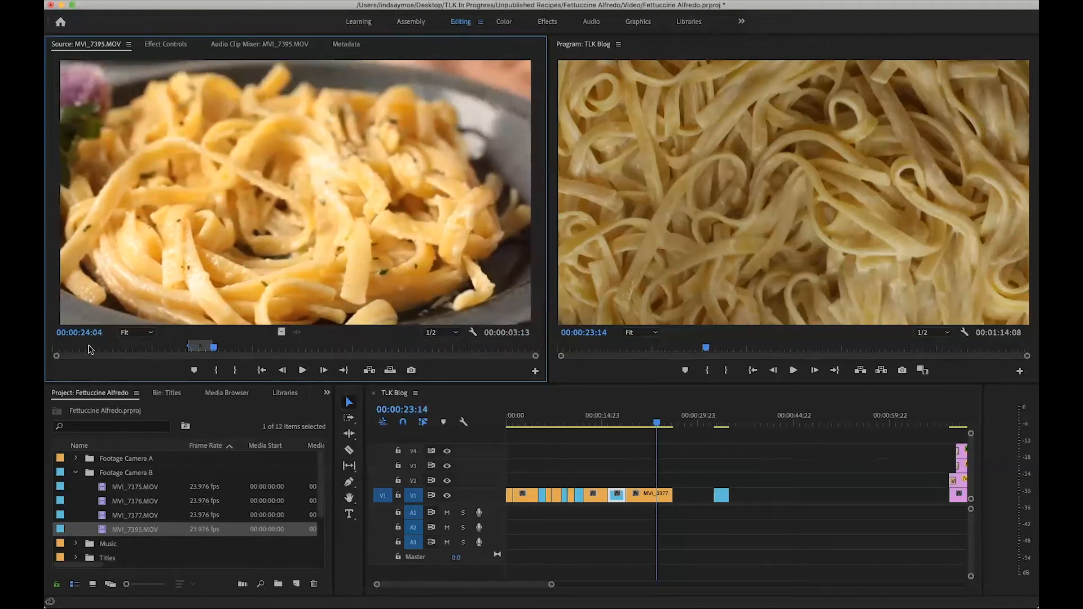
{"action": "left_click_drag", "start_coordinate": [281, 332], "coordinate": [741, 509]}
Step: Play the two MVI_7395 clips back to back and delete the second one
{"action": "left_click_drag", "start_coordinate": [722, 417], "coordinate": [712, 417]}
{"action": "key", "text": "space"}
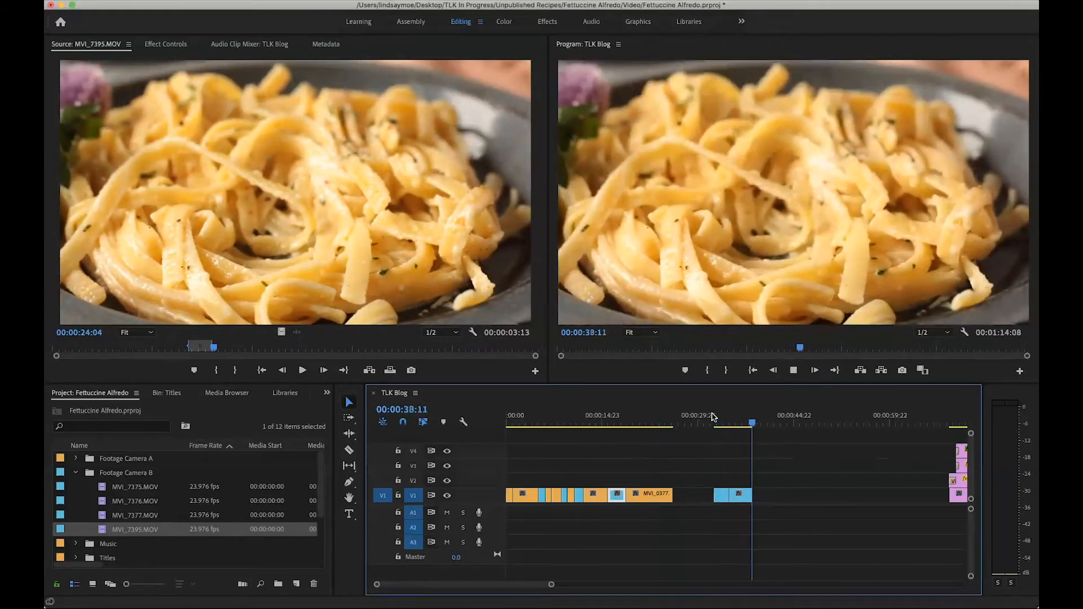
{"action": "key", "text": "space"}
{"action": "left_click", "coordinate": [743, 497]}
{"action": "key", "text": "Delete"}
Step: Copy the fork-lift clip on V1 and paste a duplicate at 00:00:36:12
{"action": "left_click", "coordinate": [721, 426]}
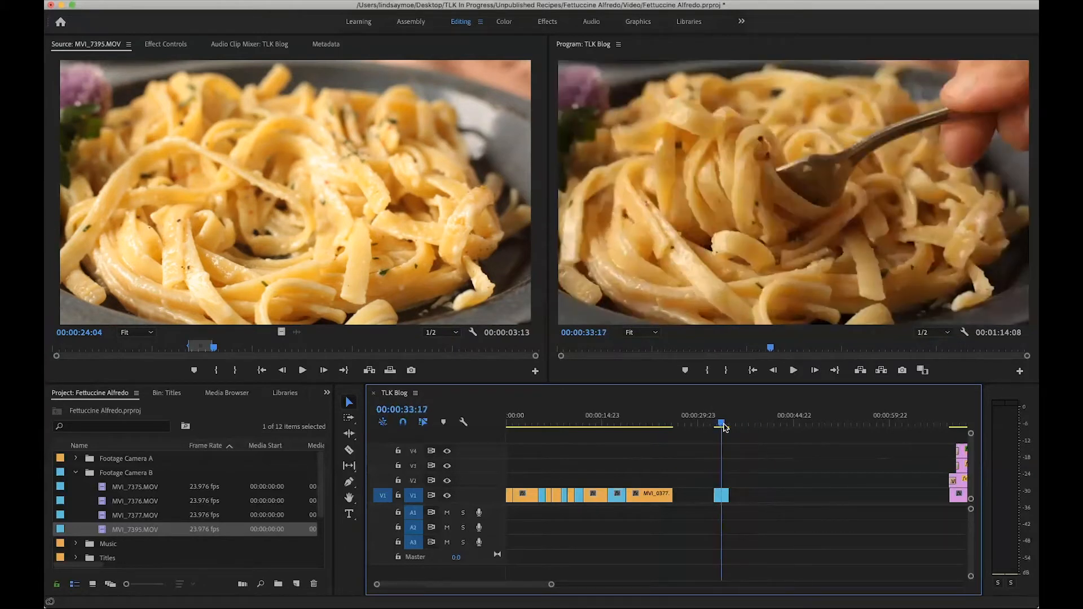
{"action": "left_click_drag", "start_coordinate": [725, 428], "coordinate": [723, 427]}
{"action": "left_click", "coordinate": [721, 496]}
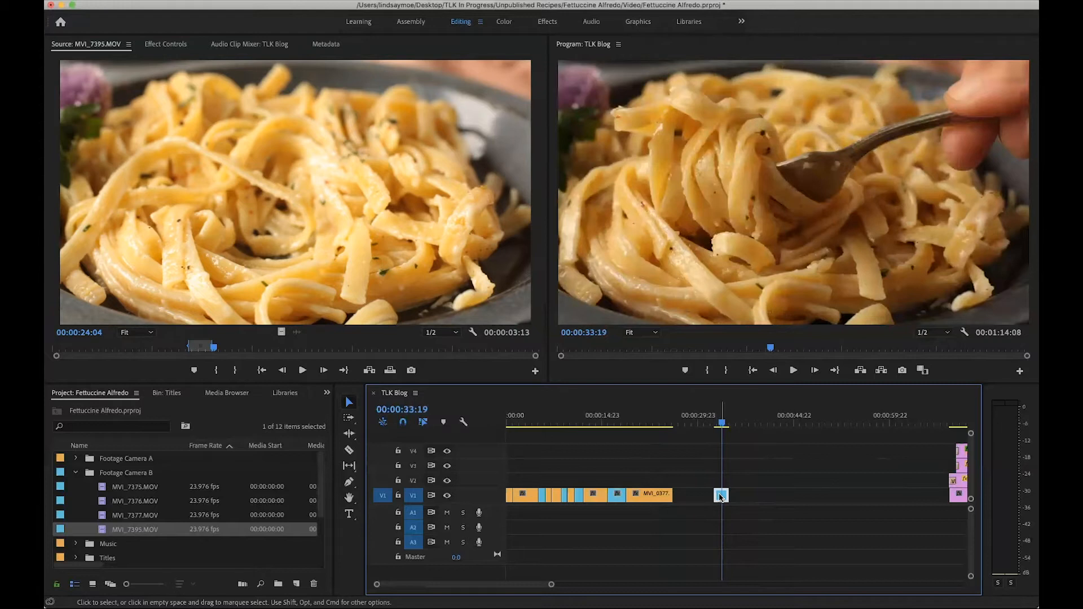
{"action": "key", "text": "super+c"}
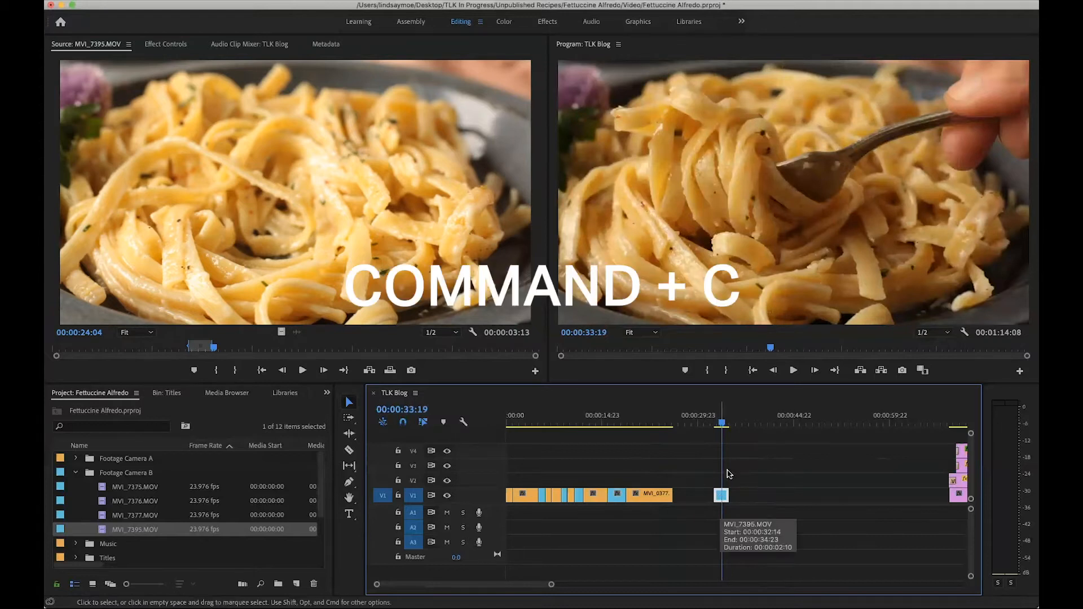
{"action": "left_click", "coordinate": [740, 423]}
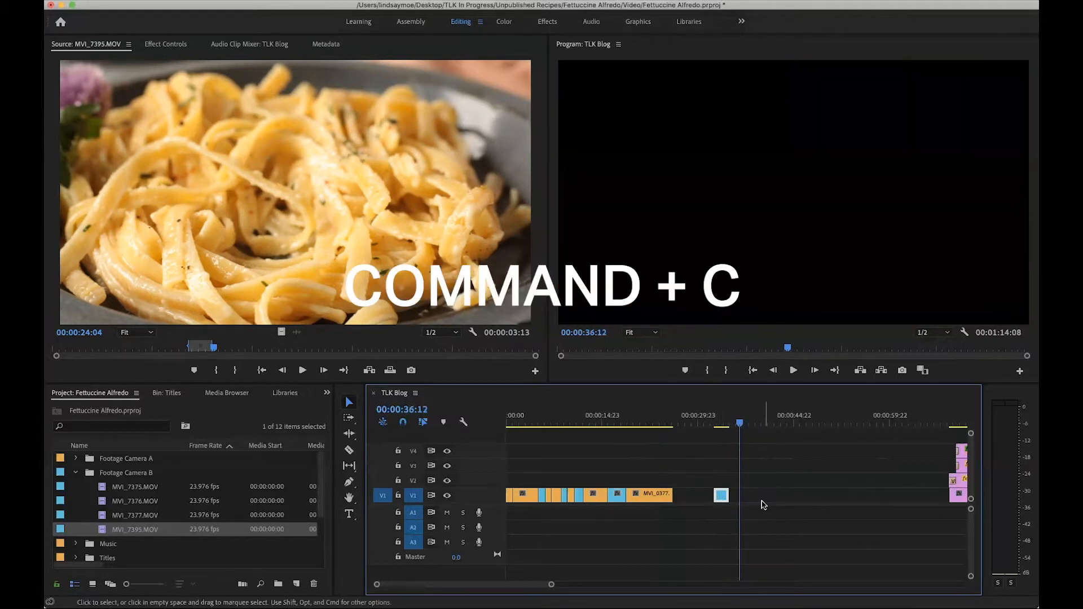
{"action": "key", "text": "super+v"}
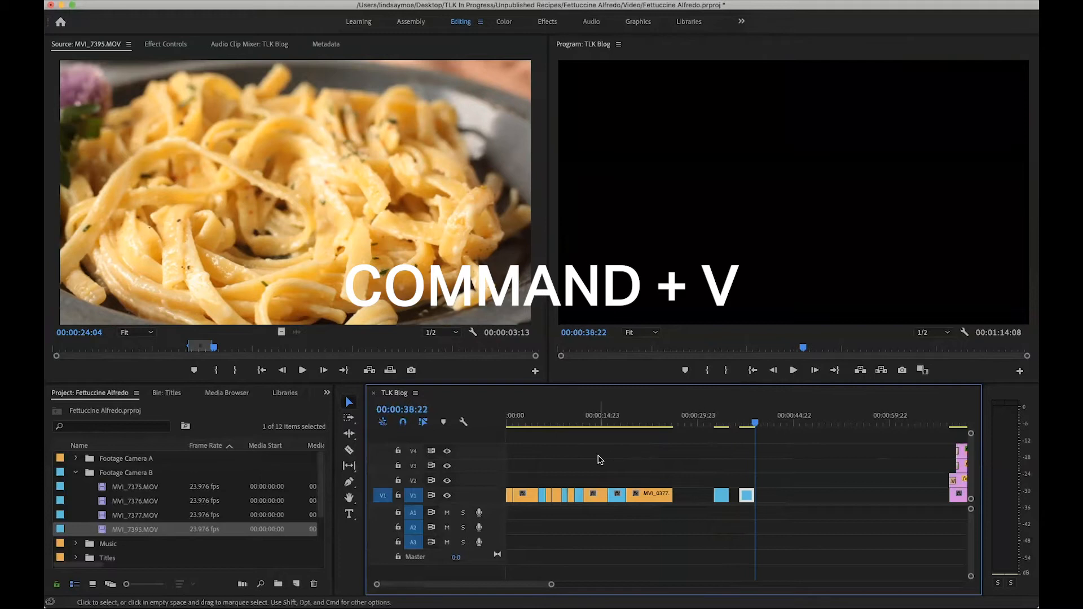
Step: Shift every clip in the sequence later to free up the start, and move the duplicate fork-lift clip to 00:00:00:00 on V1
{"action": "key", "text": "a"}
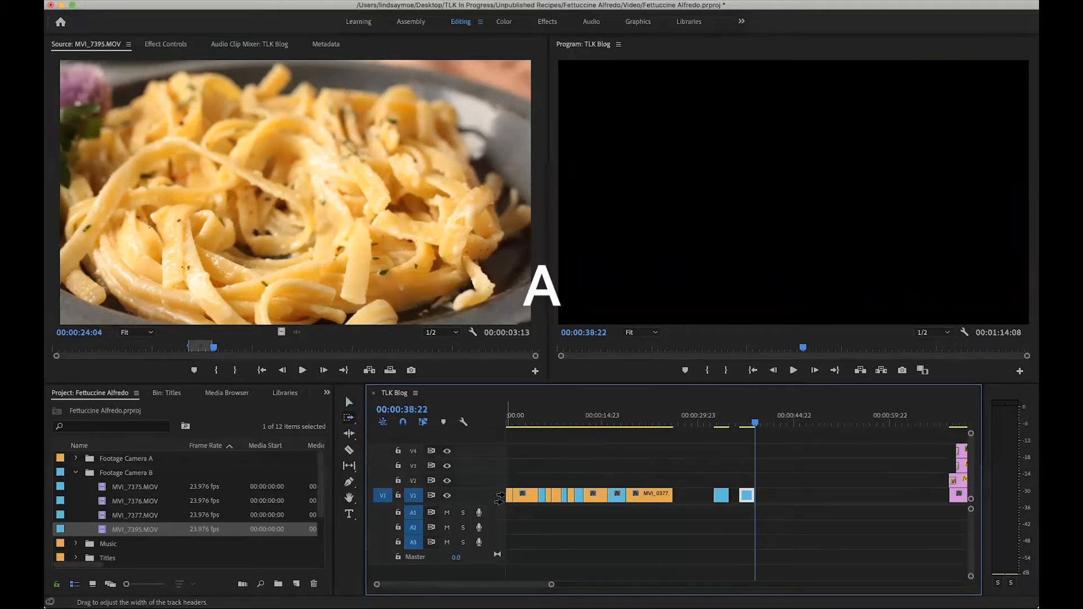
{"action": "left_click_drag", "start_coordinate": [500, 496], "coordinate": [550, 504]}
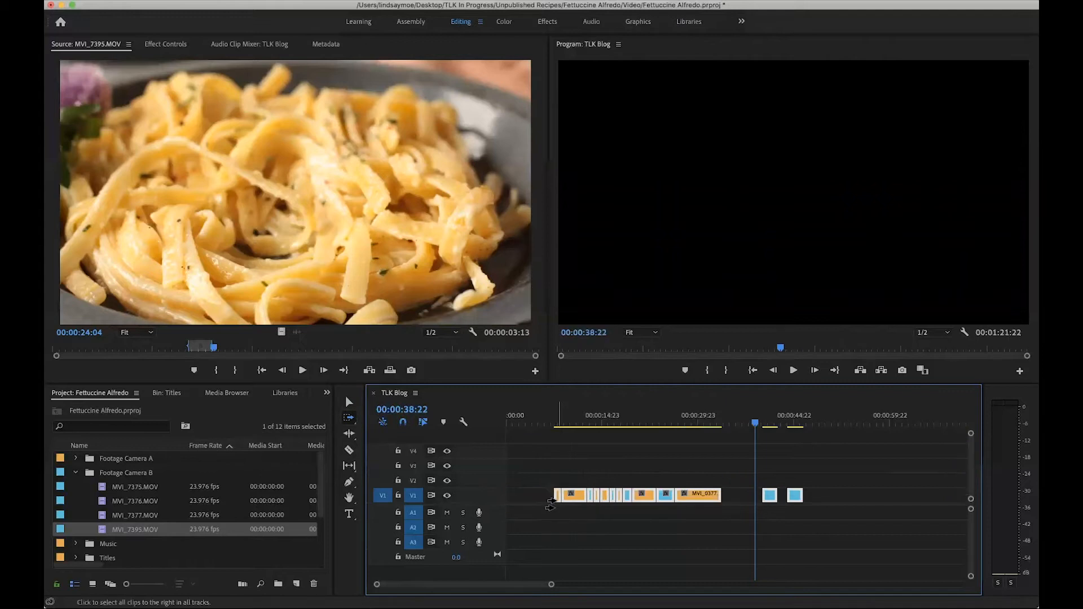
{"action": "key", "text": "v"}
{"action": "left_click", "coordinate": [802, 497]}
{"action": "left_click_drag", "start_coordinate": [798, 499], "coordinate": [516, 497]}
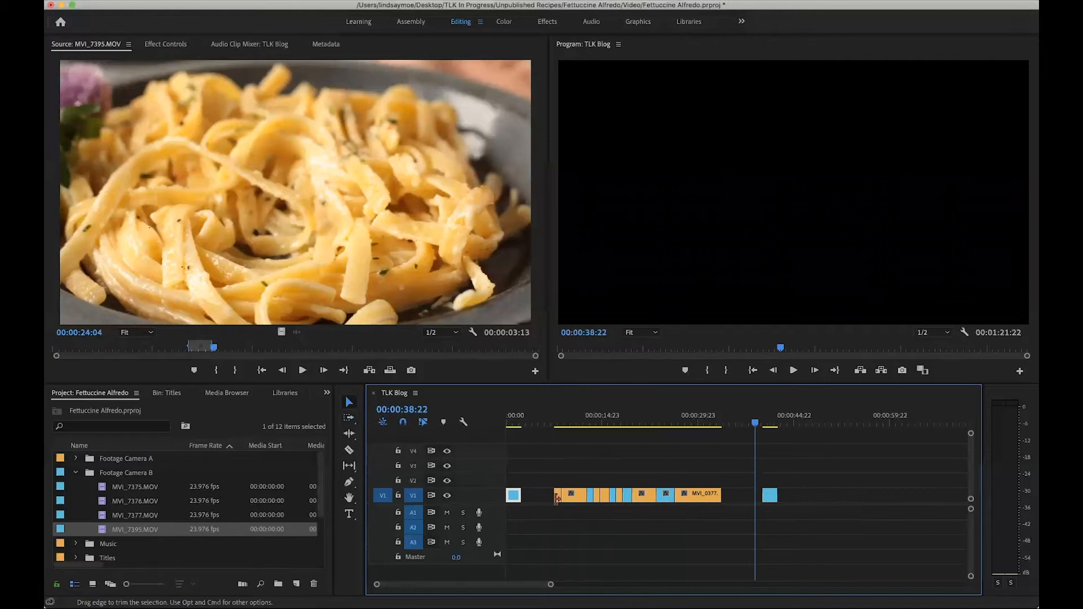
Step: Ripple delete the V1 gaps after the opening fork-lift clip and before the closing fork-lift clip
{"action": "left_click", "coordinate": [533, 499], "text": "ctrl"}
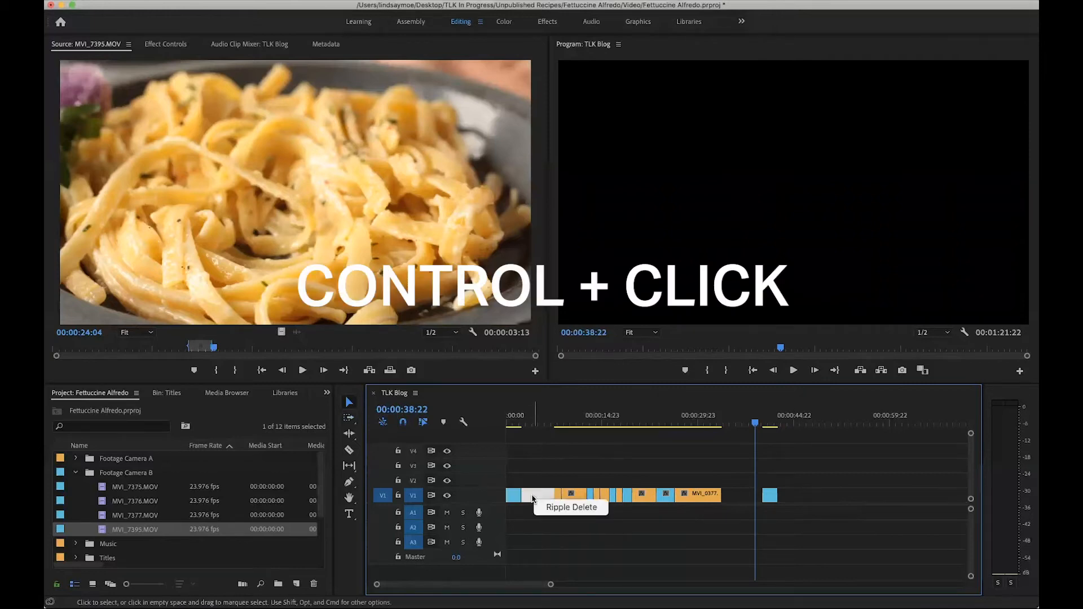
{"action": "left_click", "coordinate": [567, 507]}
{"action": "left_click", "coordinate": [710, 497], "text": "ctrl"}
{"action": "left_click", "coordinate": [741, 506]}
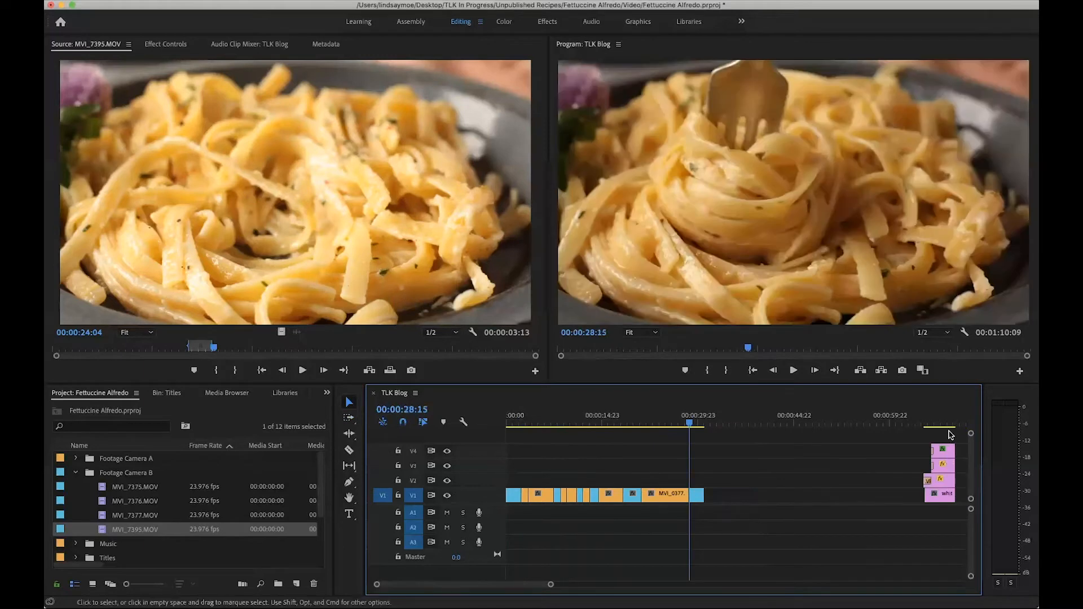
Step: Check the end logo titles at 00:01:07:17 and ripple delete the gap between the closing fork-lift clip and those titles
{"action": "left_click_drag", "start_coordinate": [949, 424], "coordinate": [940, 422]}
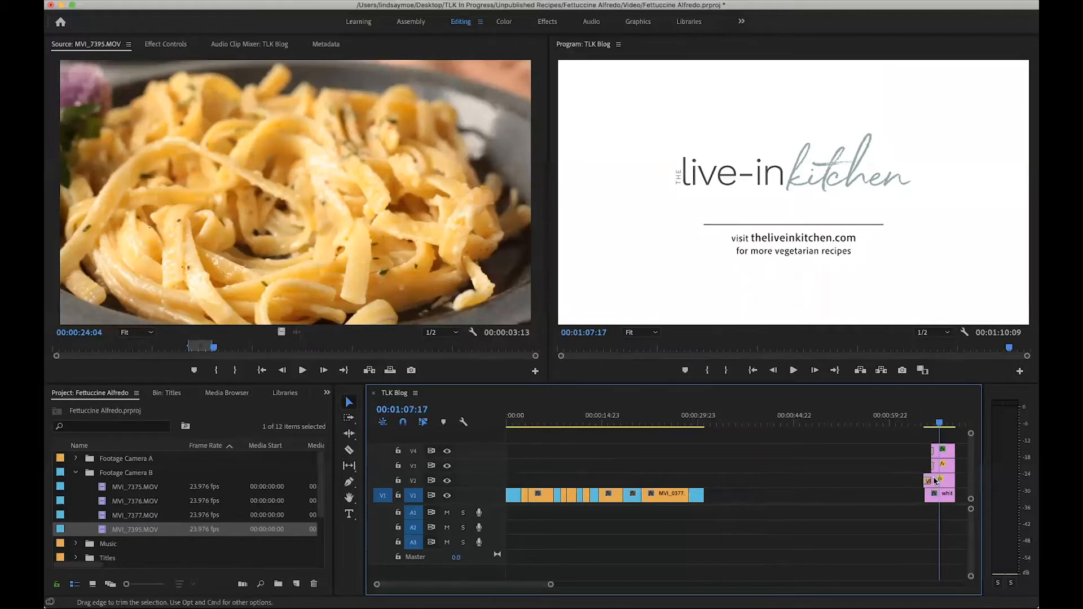
{"action": "right_click", "coordinate": [743, 497]}
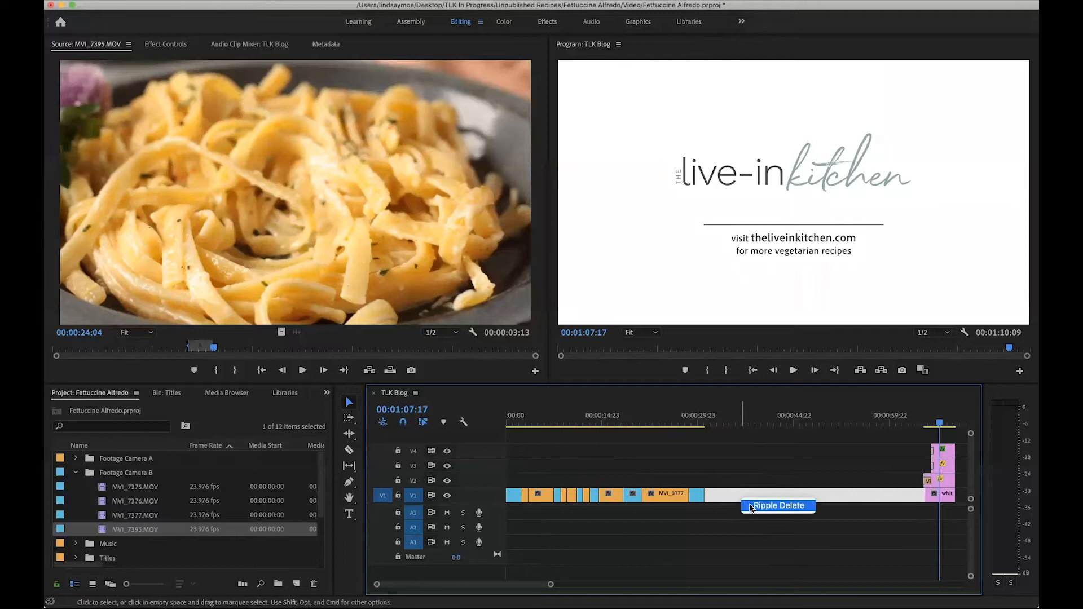
{"action": "left_click", "coordinate": [743, 506]}
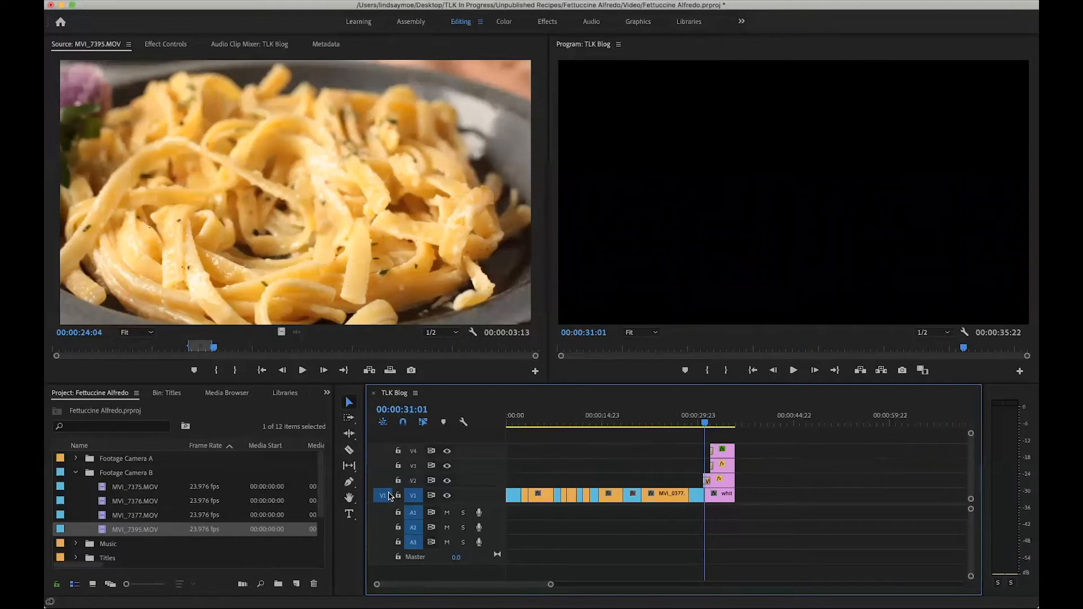
Step: Collapse the Footage Camera B bin and switch to the Color workspace with the playhead on the opening clip at 00:00:00:16
{"action": "left_click", "coordinate": [75, 473]}
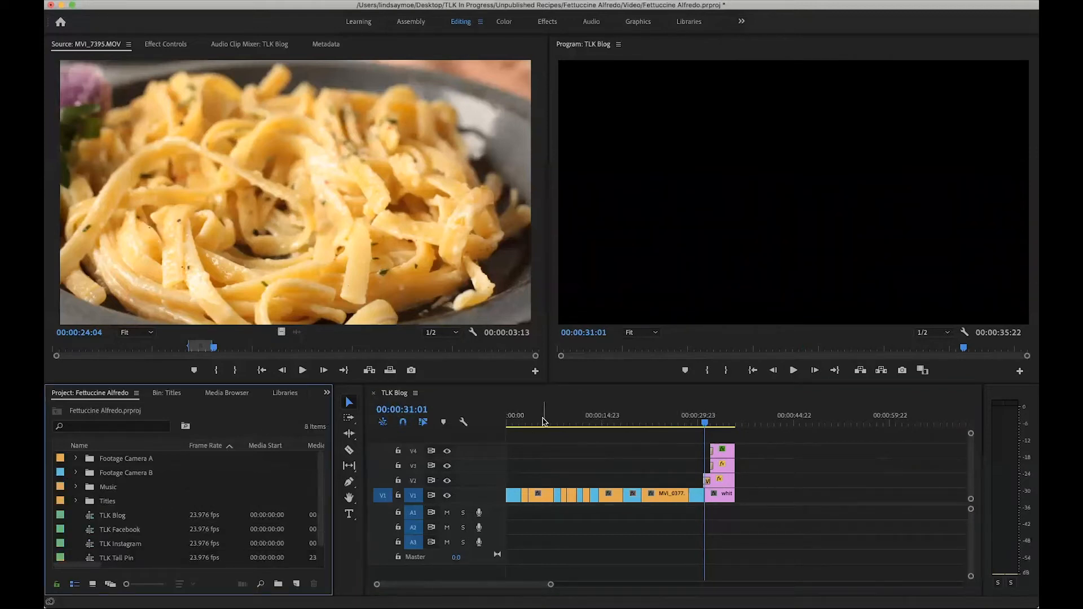
{"action": "left_click", "coordinate": [515, 420]}
{"action": "mouse_move", "coordinate": [514, 420]}
{"action": "left_mouse_down"}
{"action": "mouse_move", "coordinate": [525, 421]}
{"action": "mouse_move", "coordinate": [511, 421]}
{"action": "left_mouse_up"}
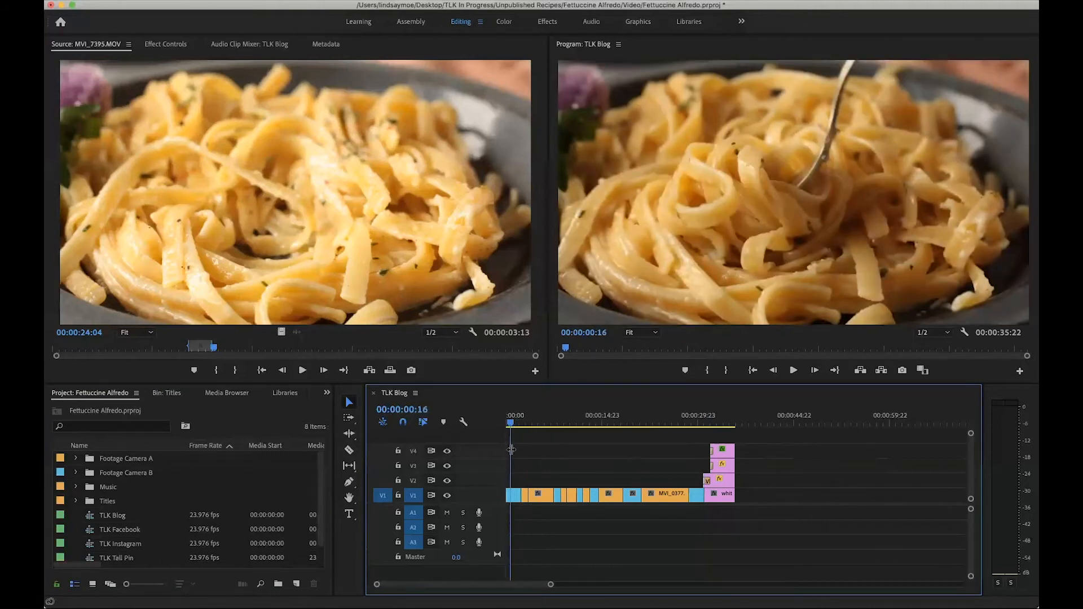
{"action": "left_click", "coordinate": [505, 22]}
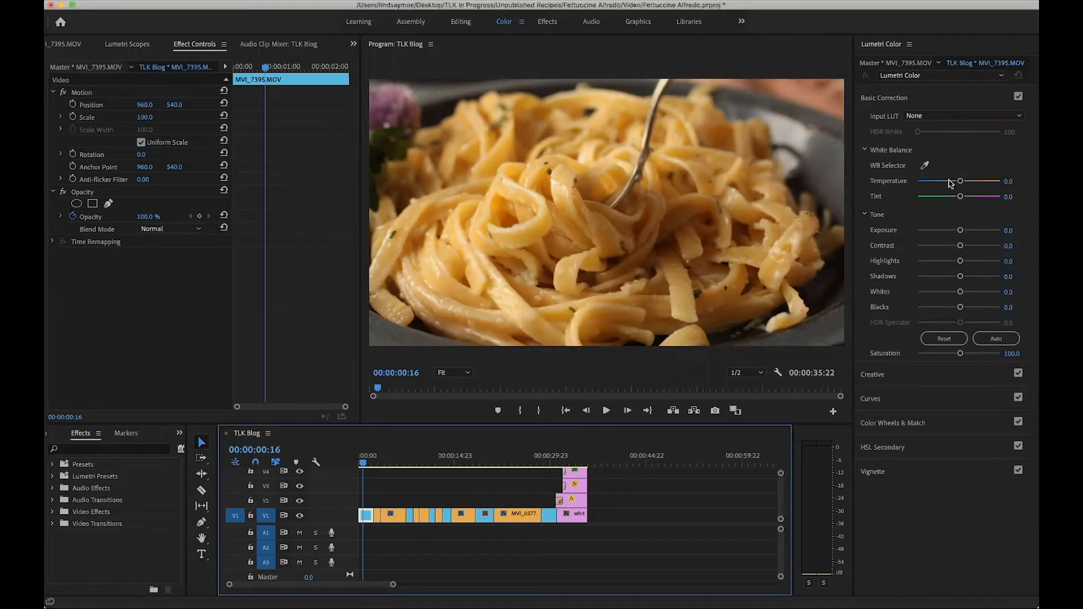
Step: Try white balancing the opening fork-lift clip by sampling the plate with the WB Selector, and undo the correction
{"action": "left_click", "coordinate": [926, 166]}
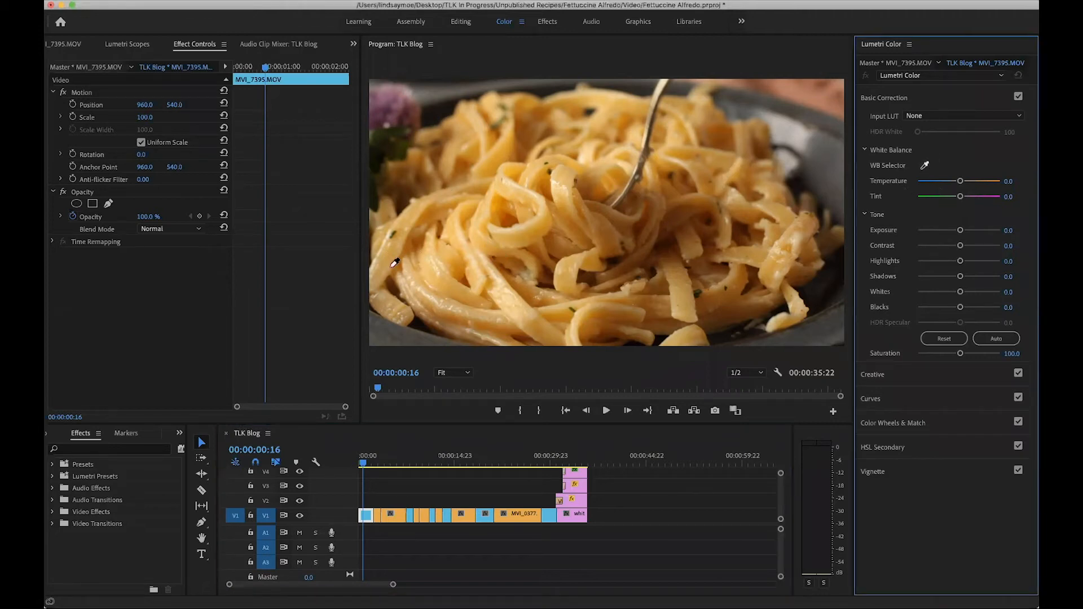
{"action": "left_click", "coordinate": [420, 293]}
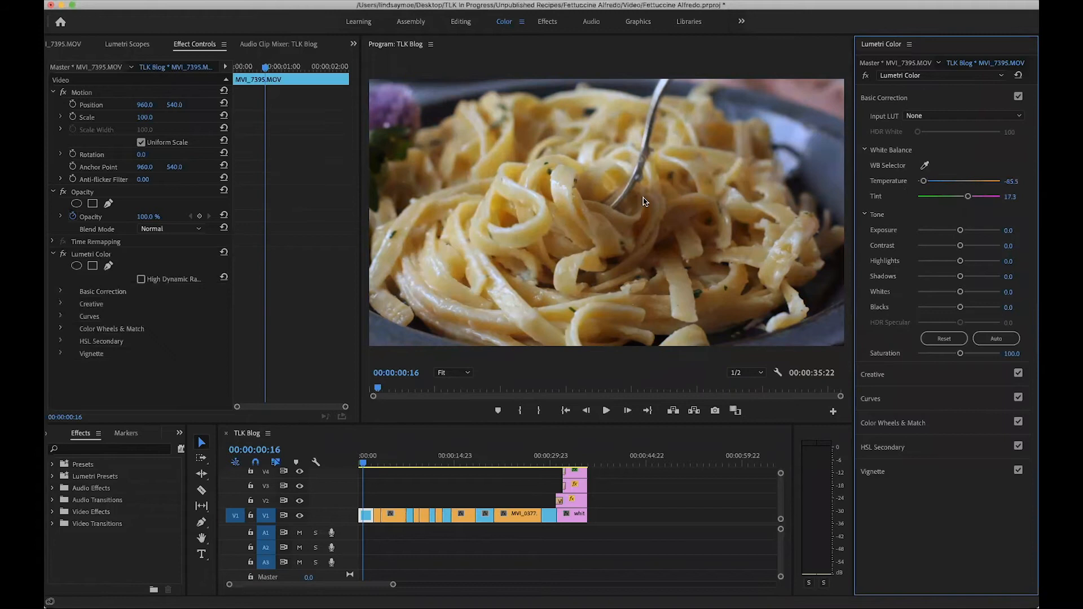
{"action": "key", "text": "super+z"}
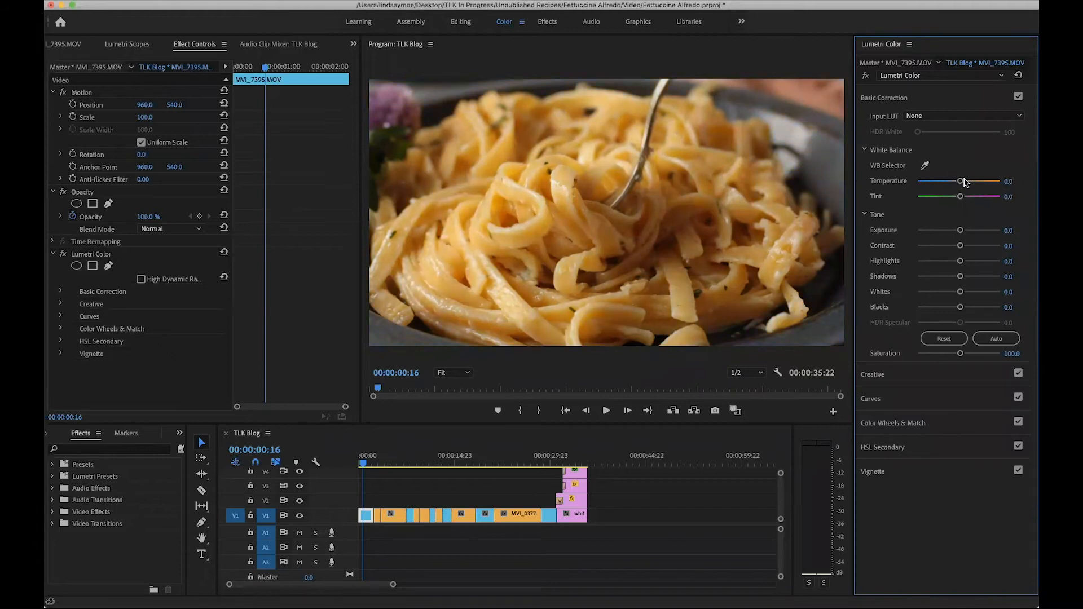
Step: Correct the opening clip with temperature -1.4, tint 2.9, exposure 1.2, shadows 15.7 and highlights -10.0
{"action": "left_click_drag", "start_coordinate": [961, 183], "coordinate": [959, 184]}
{"action": "left_click_drag", "start_coordinate": [961, 232], "coordinate": [973, 232]}
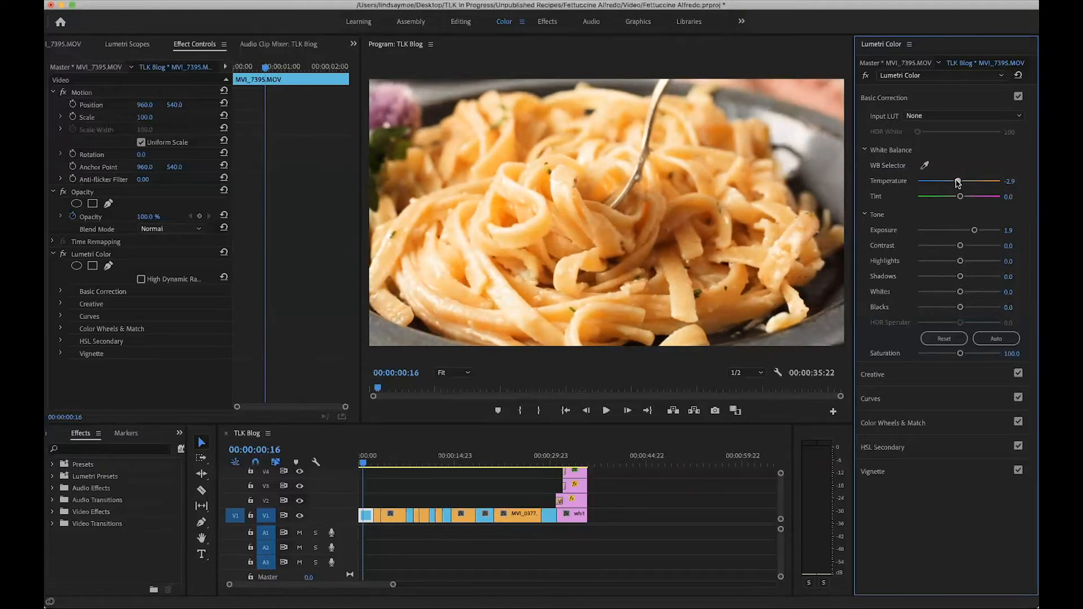
{"action": "left_click_drag", "start_coordinate": [961, 200], "coordinate": [960, 200]}
{"action": "left_click_drag", "start_coordinate": [974, 231], "coordinate": [968, 231]}
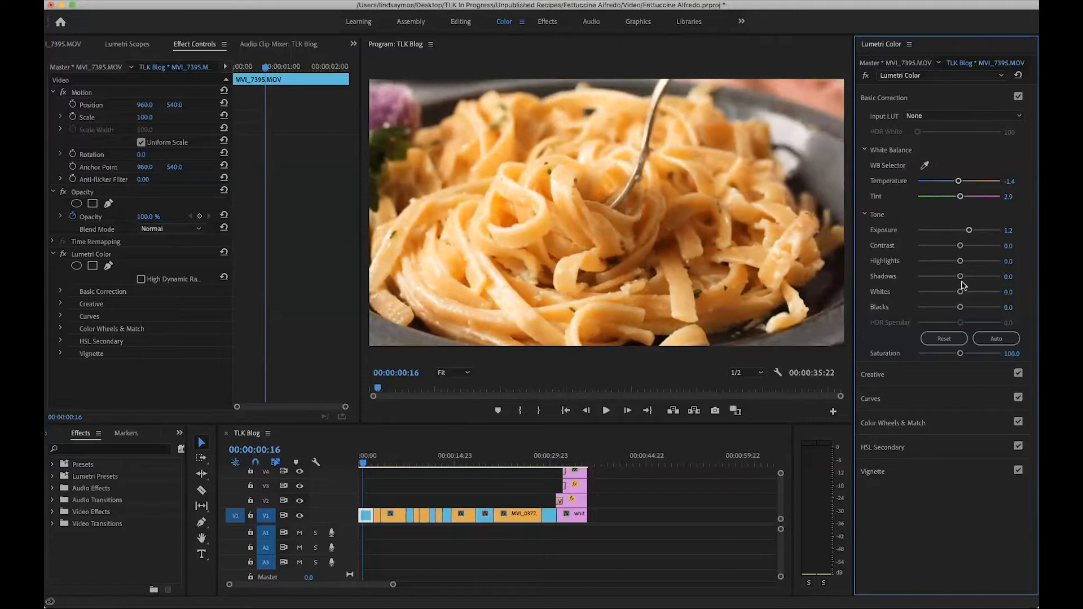
{"action": "left_click_drag", "start_coordinate": [963, 280], "coordinate": [965, 280]}
{"action": "left_click_drag", "start_coordinate": [956, 261], "coordinate": [953, 260]}
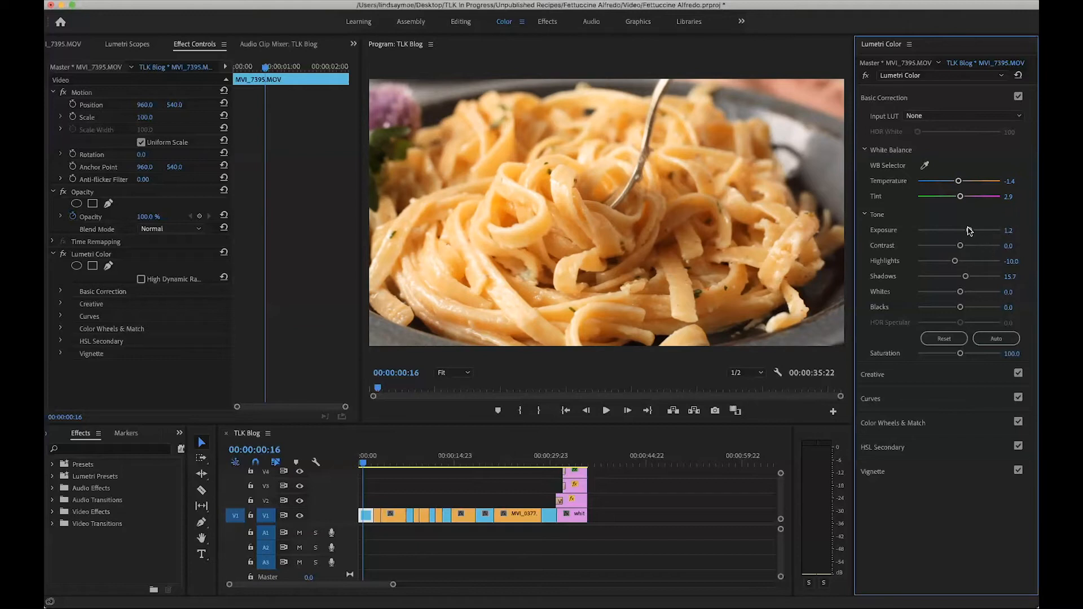
Step: Refine the opening clip to temperature 1.4, exposure 1.5, contrast 18.6, highlights -54.3, shadows 30.0 and blacks -11.4
{"action": "left_click_drag", "start_coordinate": [967, 230], "coordinate": [969, 231]}
{"action": "left_click_drag", "start_coordinate": [958, 182], "coordinate": [961, 186]}
{"action": "left_click_drag", "start_coordinate": [955, 261], "coordinate": [935, 266]}
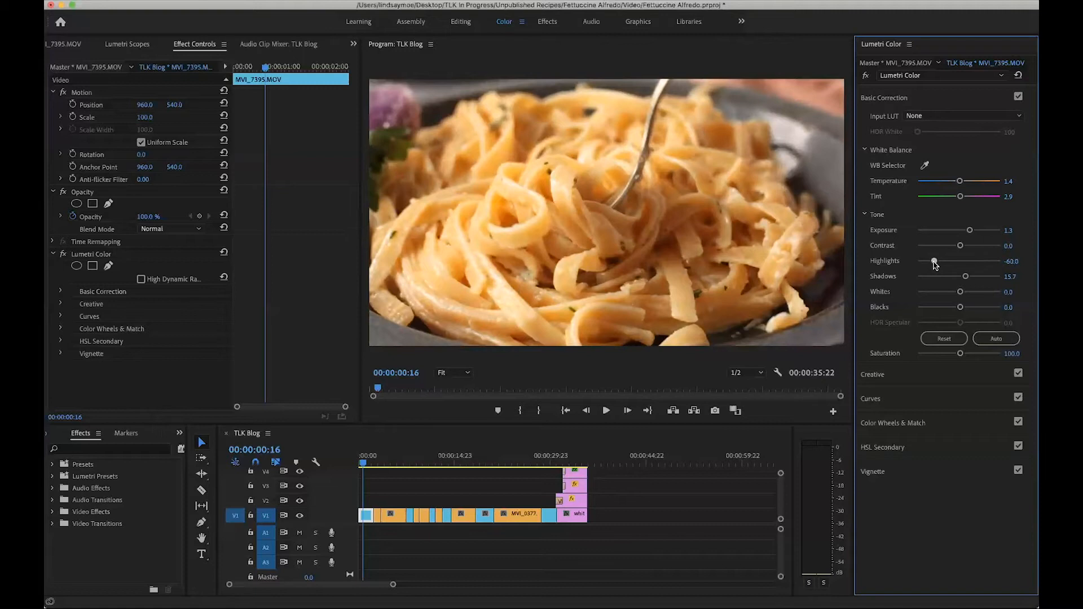
{"action": "left_click_drag", "start_coordinate": [970, 231], "coordinate": [971, 233]}
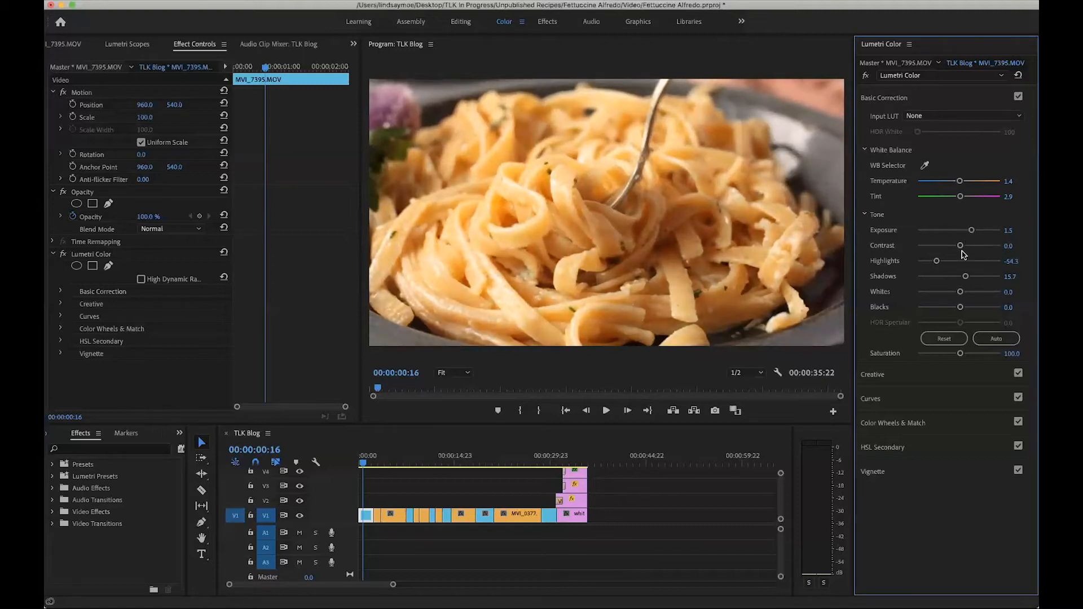
{"action": "left_click_drag", "start_coordinate": [965, 276], "coordinate": [965, 249]}
{"action": "left_click_drag", "start_coordinate": [962, 310], "coordinate": [953, 310]}
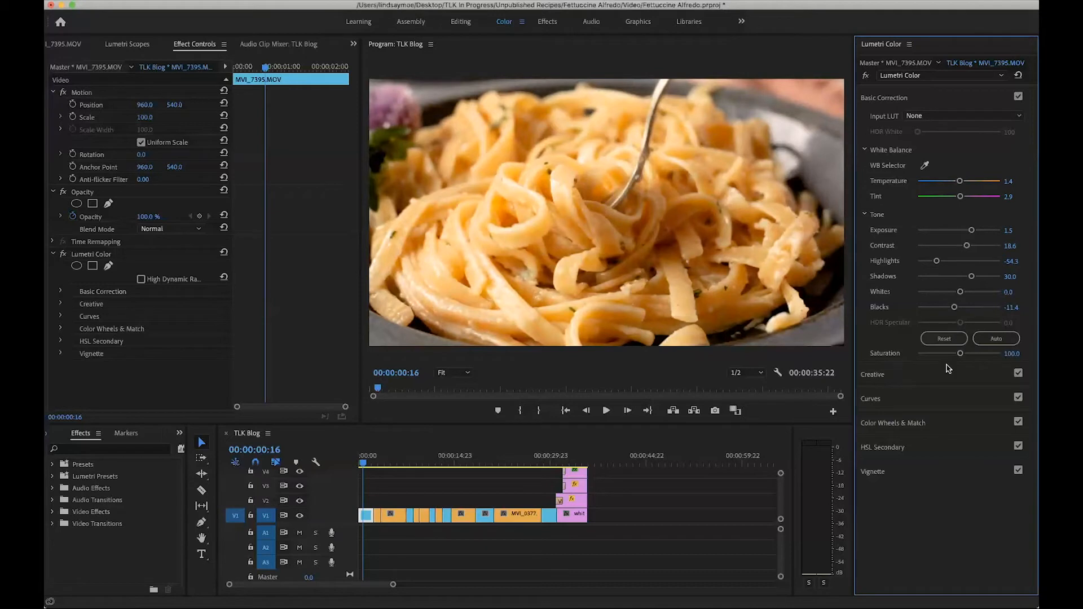
Step: Set the opening clip's Creative sharpening to 10 in Lumetri Color
{"action": "left_click", "coordinate": [936, 377]}
{"action": "left_click", "coordinate": [1016, 289]}
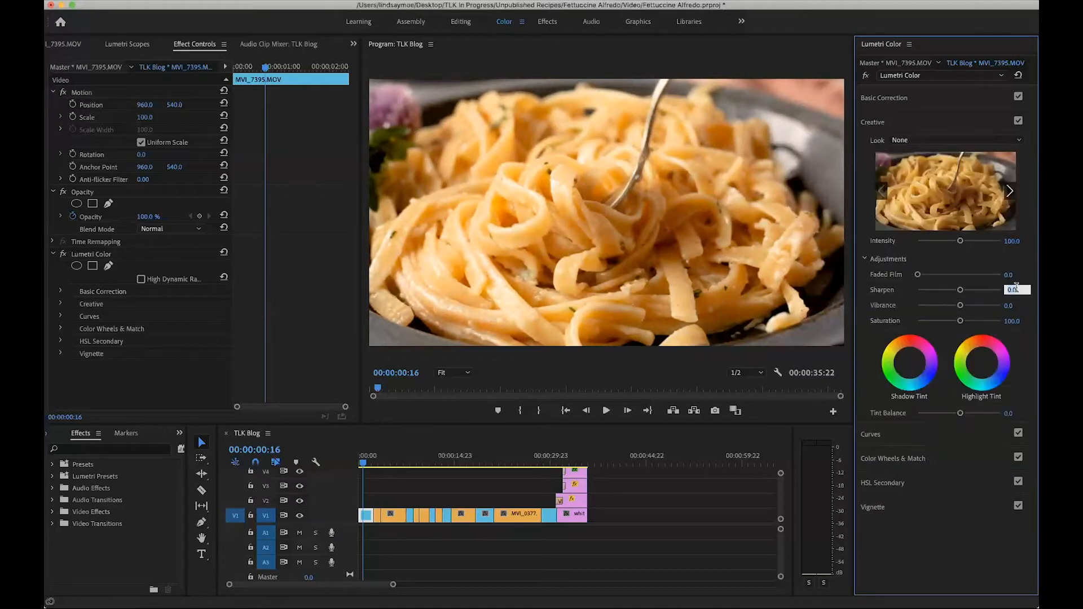
{"action": "type", "text": "10"}
{"action": "key", "text": "Return"}
Step: Apply the Unsharp Mask effect to the opening clip with amount 100, radius 0.6 and threshold 0
{"action": "left_click", "coordinate": [77, 451]}
{"action": "type", "text": "unsharp"}
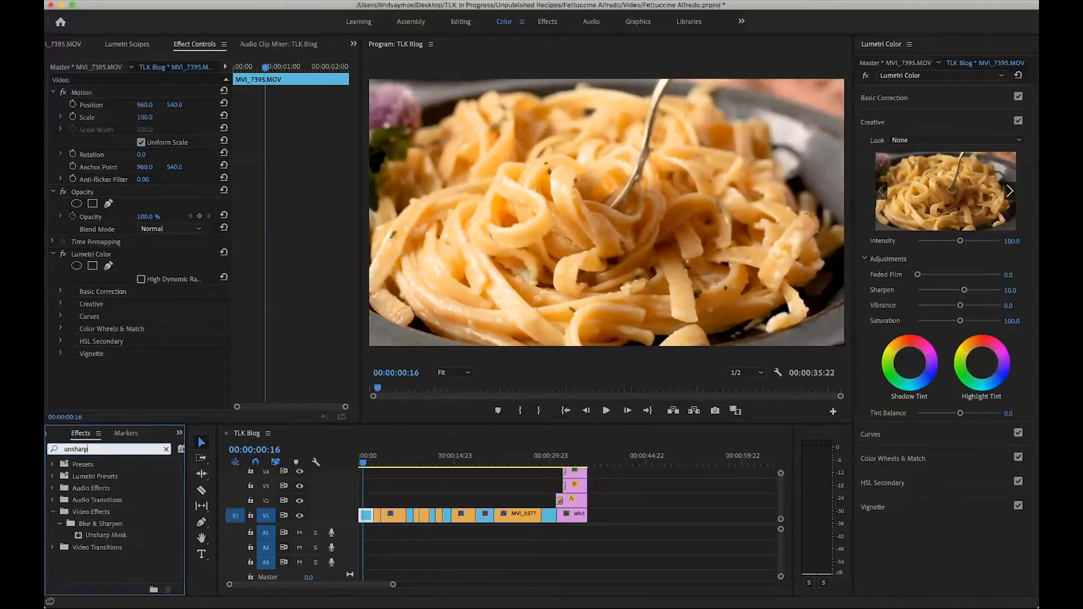
{"action": "left_click_drag", "start_coordinate": [102, 535], "coordinate": [367, 520]}
{"action": "scroll", "coordinate": [109, 163], "scroll_direction": "down", "scroll_amount": 2}
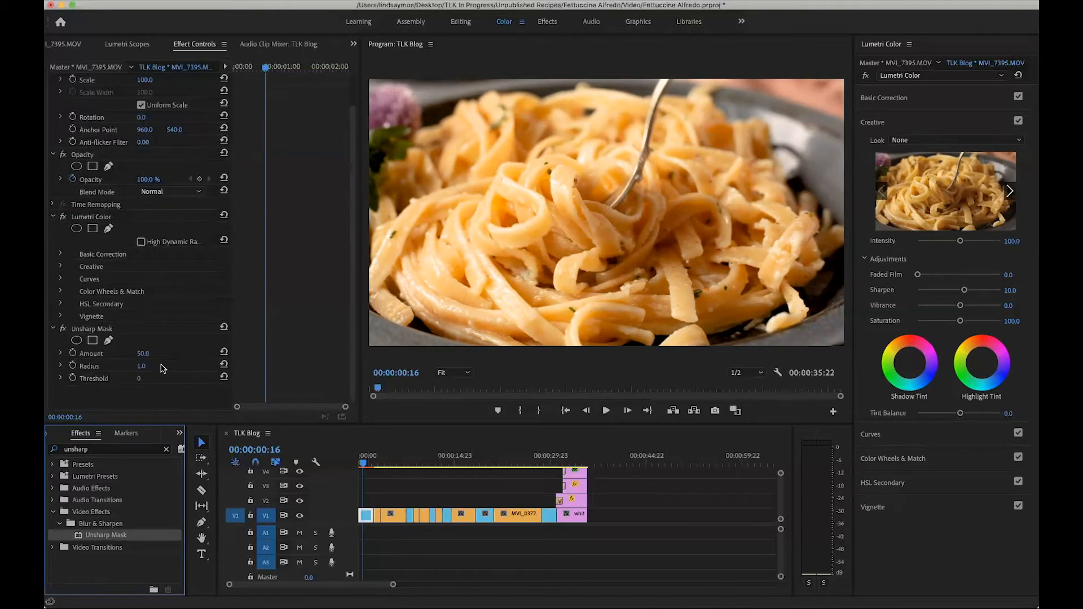
{"action": "left_click", "coordinate": [153, 350]}
{"action": "type", "text": "10"}
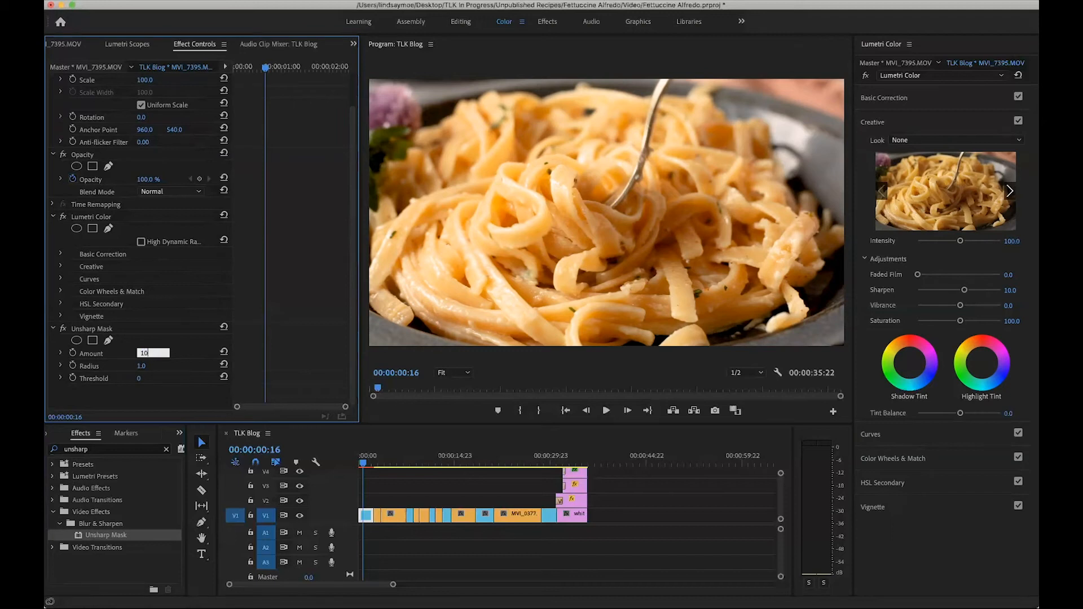
{"action": "type", "text": "0"}
{"action": "key", "text": "Tab"}
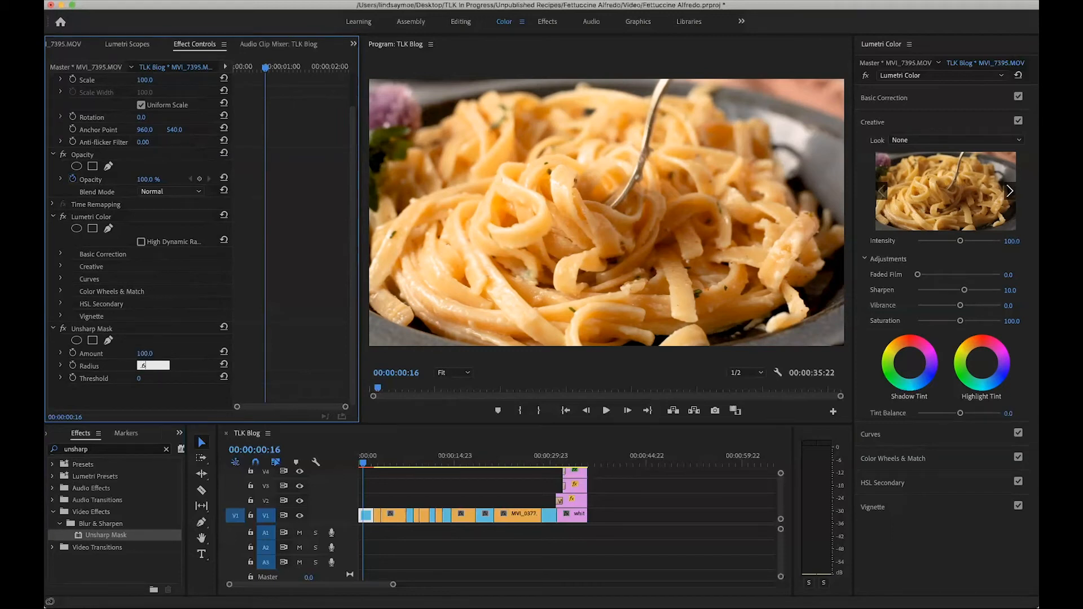
{"action": "key", "text": "Tab"}
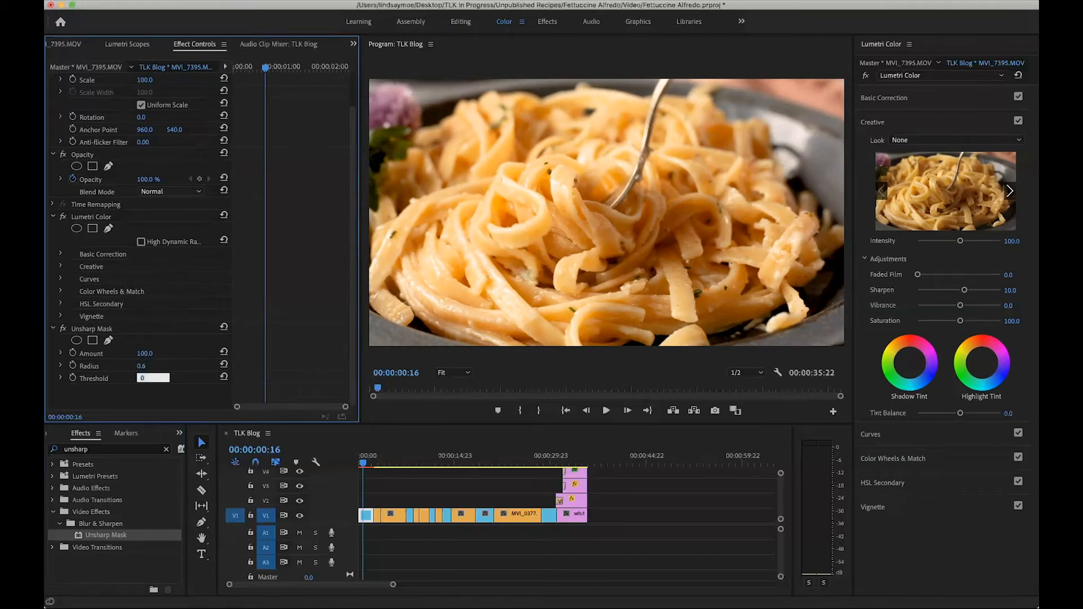
{"action": "key", "text": "Return"}
Step: Copy the opening clip's Lumetri Color and Unsharp Mask effects onto the closing fork-lift clip, leaving out the Motion attributes
{"action": "left_click", "coordinate": [366, 519]}
{"action": "key", "text": "super+c"}
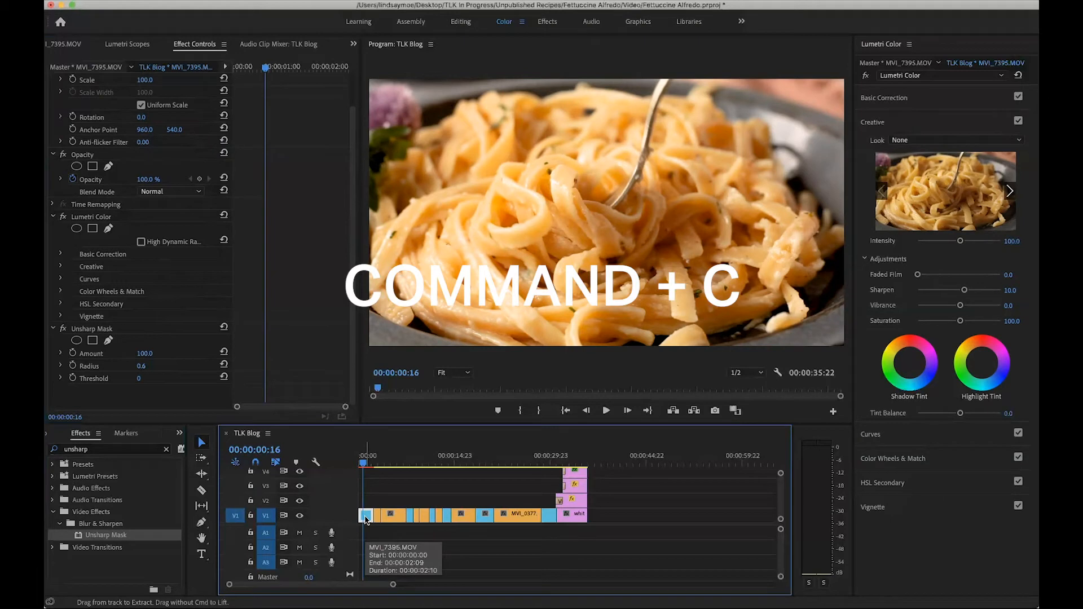
{"action": "left_click", "coordinate": [550, 461]}
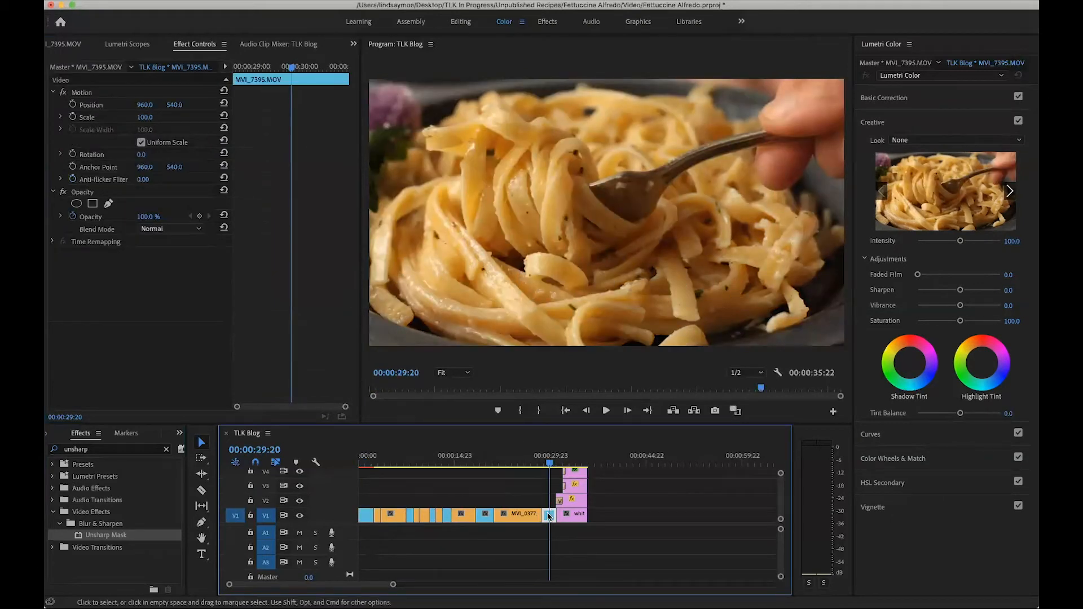
{"action": "key", "text": "alt+super+v"}
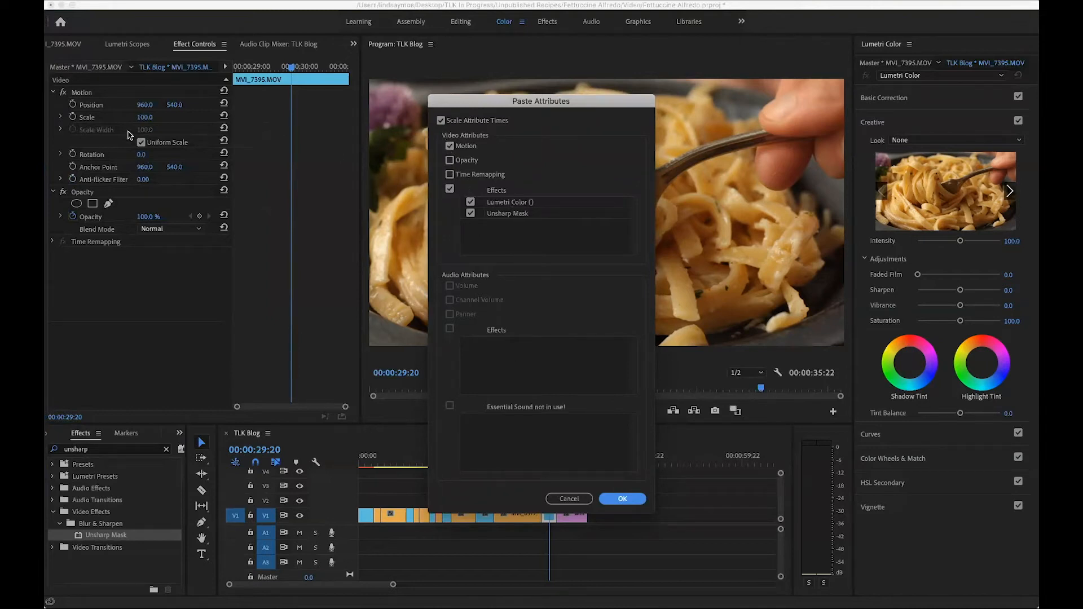
{"action": "left_click", "coordinate": [450, 146]}
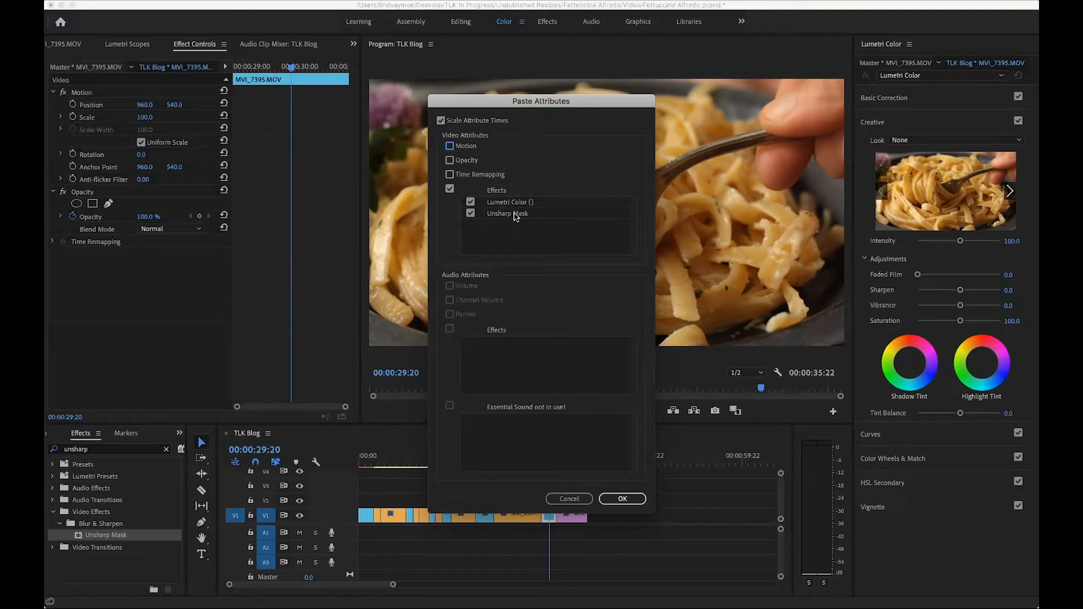
{"action": "left_click", "coordinate": [623, 499]}
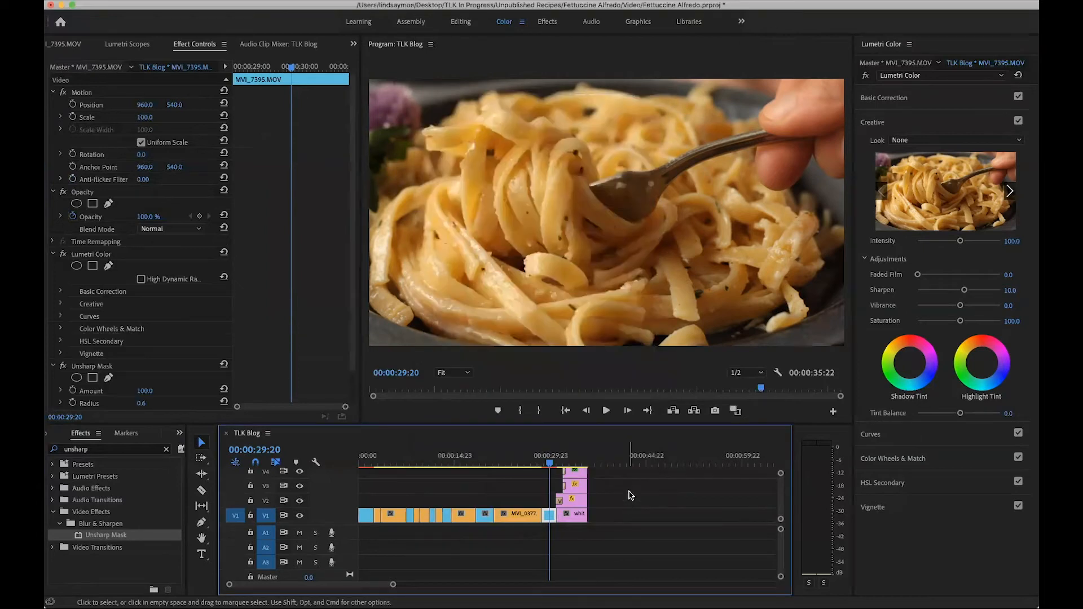
Step: White balance the butter clip at 00:00:02:22 by sampling the white bowl, and raise its exposure to 1.4
{"action": "left_click", "coordinate": [378, 465]}
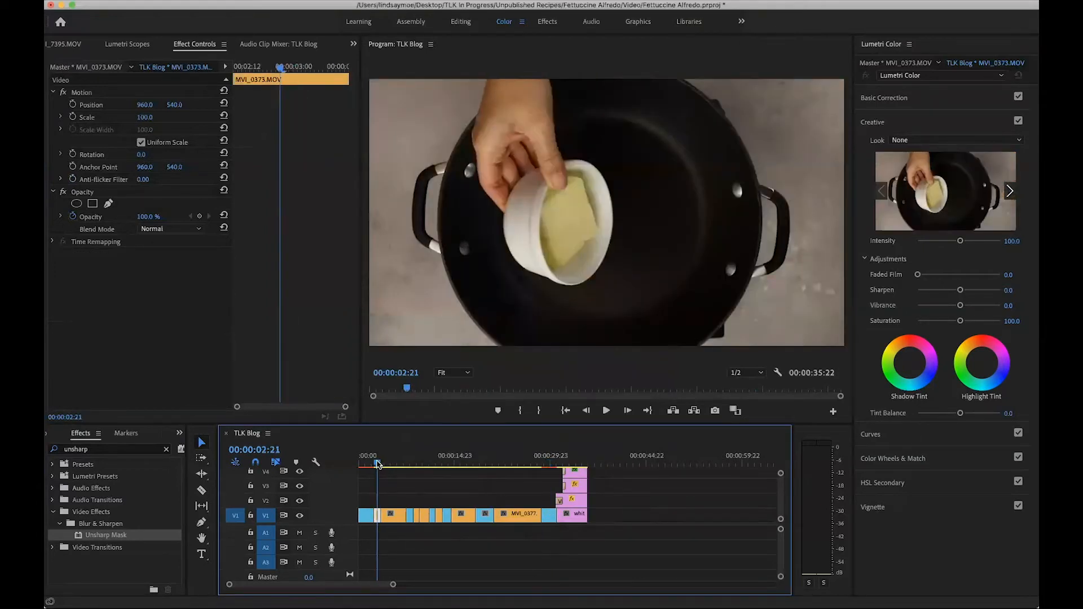
{"action": "scroll", "coordinate": [371, 506], "scroll_direction": "up", "scroll_amount": 5}
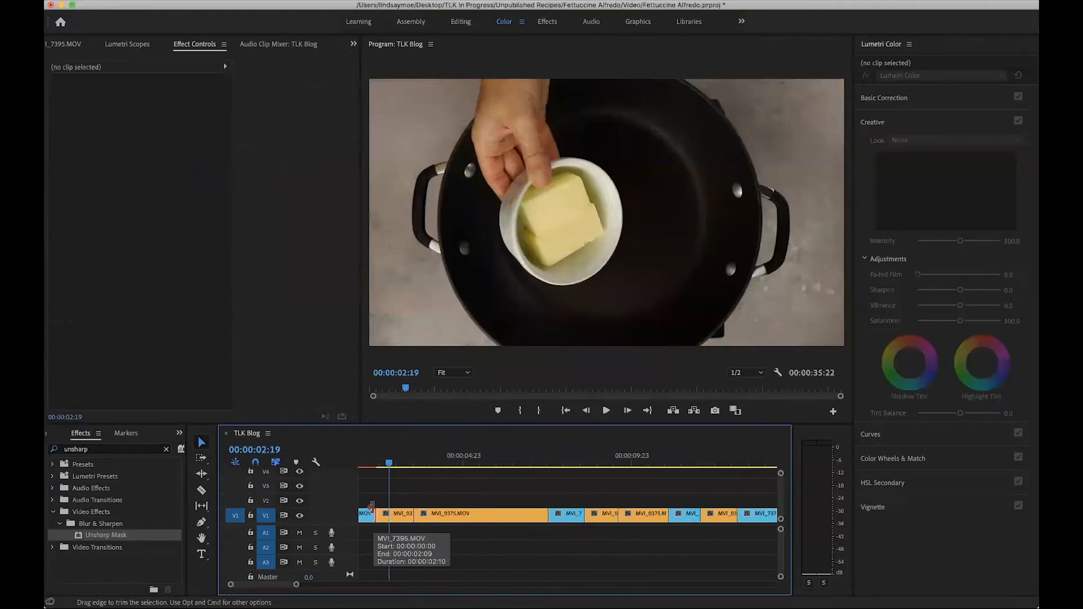
{"action": "scroll", "coordinate": [371, 506], "scroll_direction": "up", "scroll_amount": 2}
{"action": "left_click", "coordinate": [391, 464]}
{"action": "left_click_drag", "start_coordinate": [392, 464], "coordinate": [427, 456]}
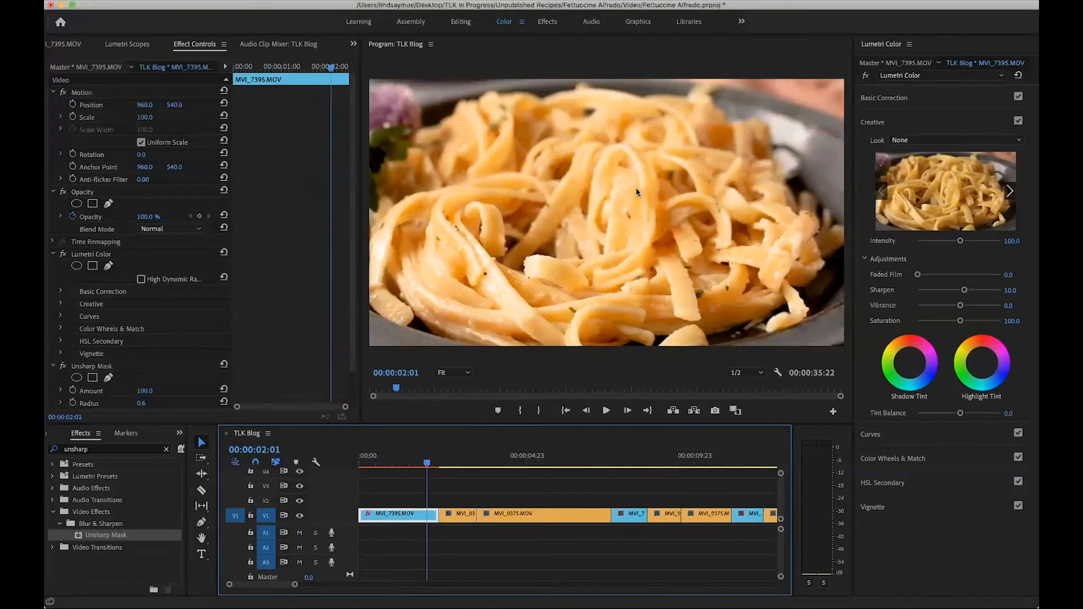
{"action": "left_click", "coordinate": [458, 463]}
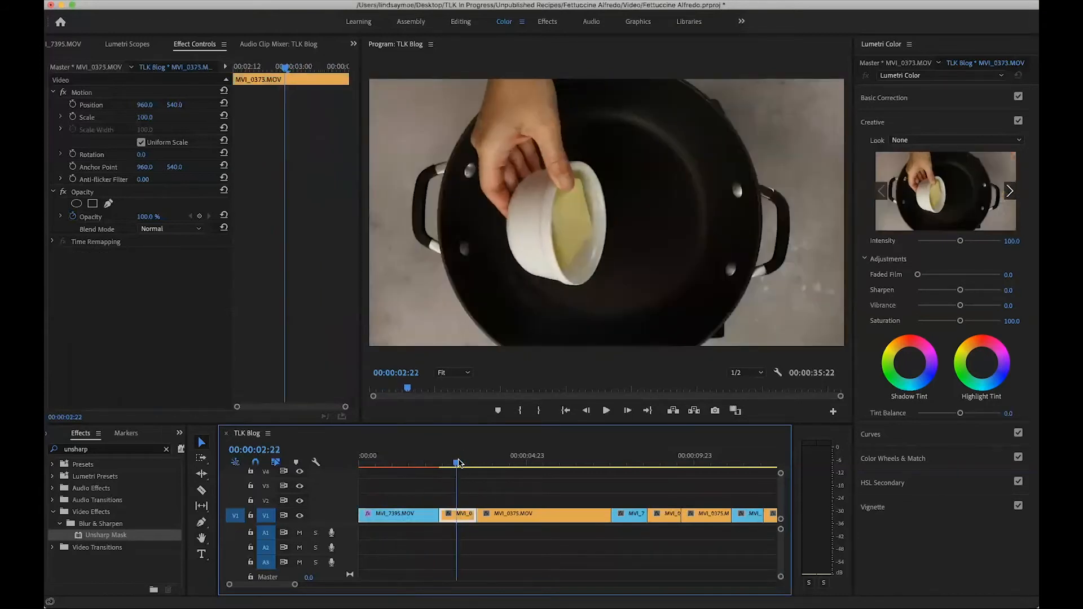
{"action": "left_click", "coordinate": [909, 100]}
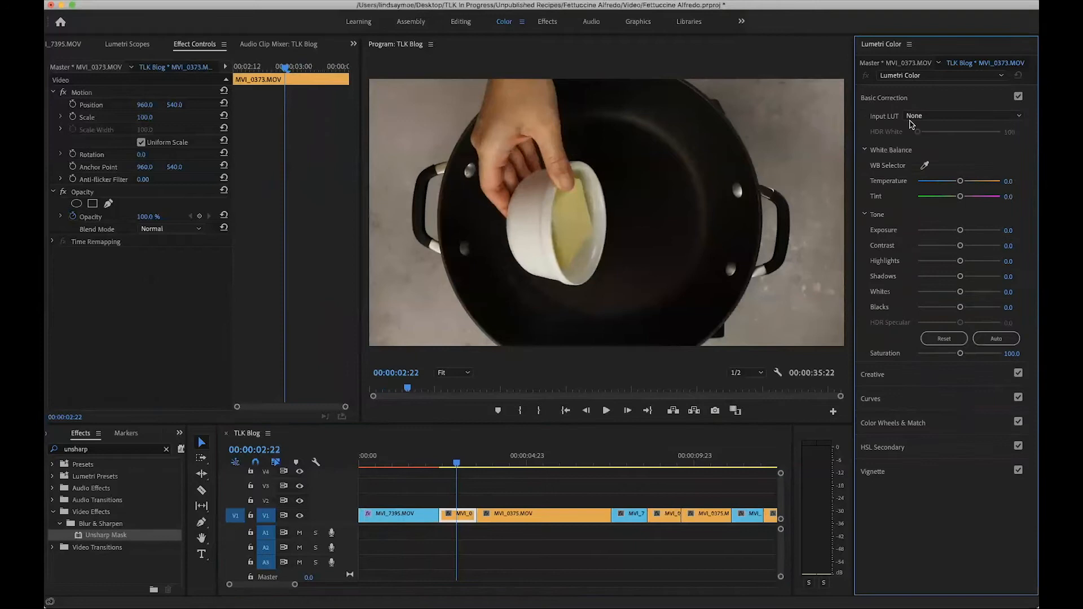
{"action": "left_click", "coordinate": [925, 165]}
{"action": "left_click", "coordinate": [528, 236]}
{"action": "left_click_drag", "start_coordinate": [962, 233], "coordinate": [969, 233]}
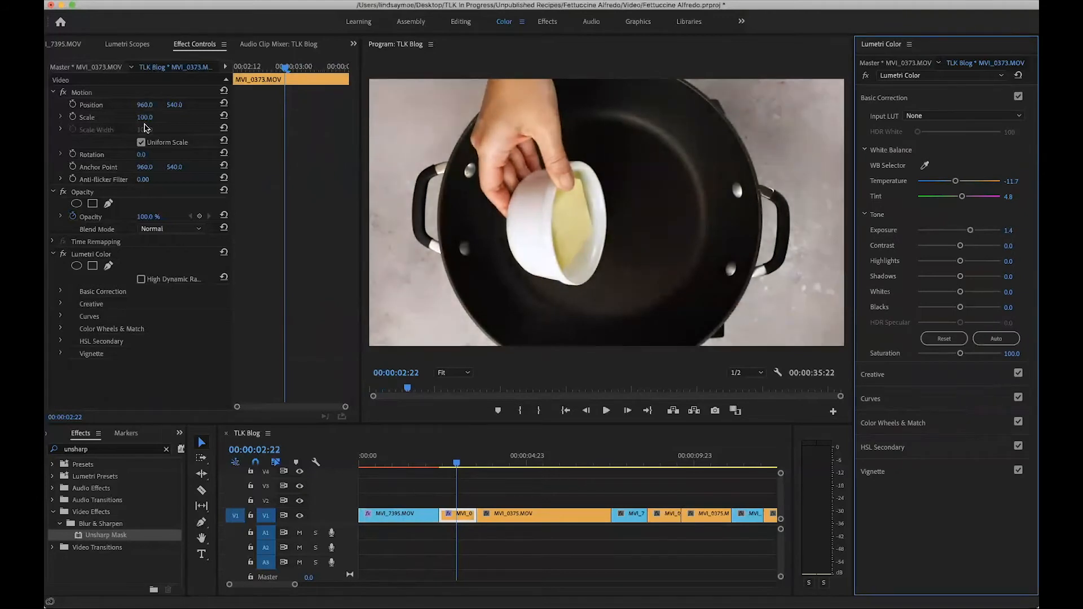
Step: Rotate the butter clip by 180 degrees
{"action": "left_click", "coordinate": [142, 155]}
{"action": "type", "text": "1"}
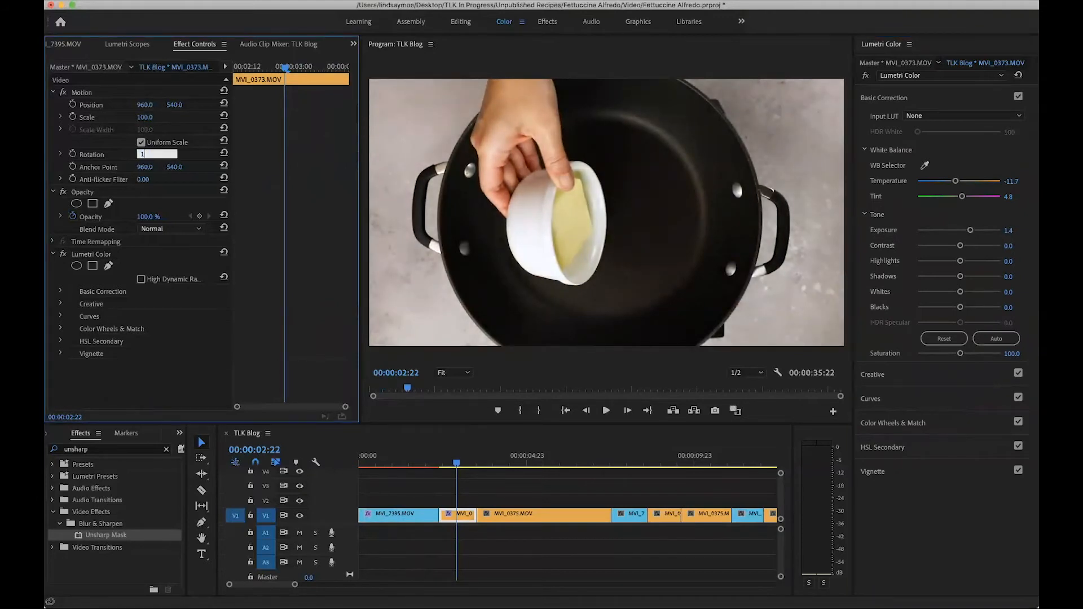
{"action": "type", "text": "80"}
{"action": "key", "text": "Return"}
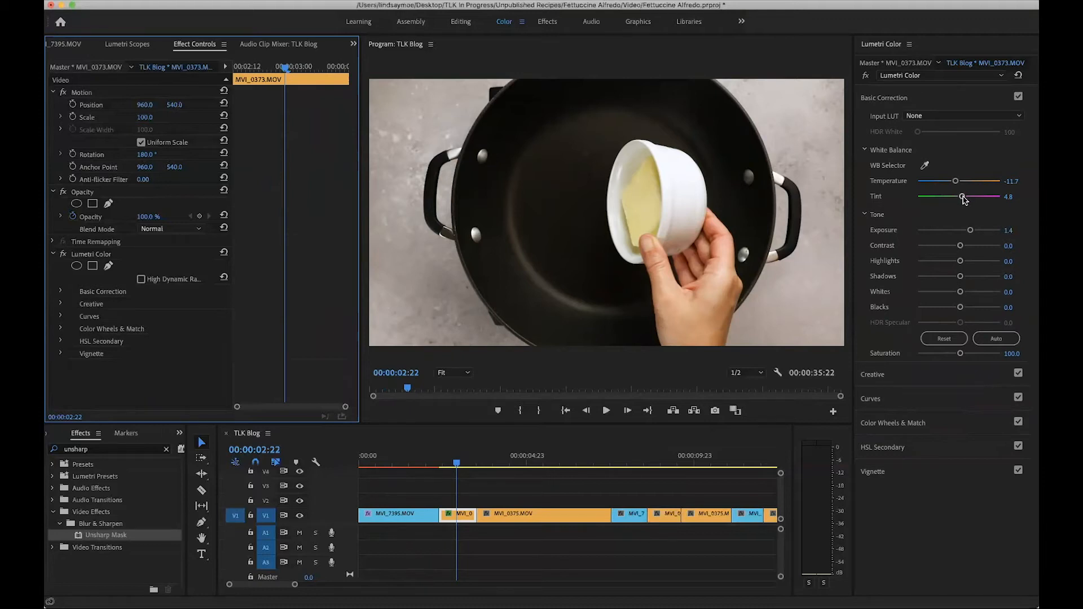
Step: Warm the butter clip to temperature 7.1, lower its highlights to -2.9, and check the pour at 00:00:02:23
{"action": "left_click_drag", "start_coordinate": [956, 182], "coordinate": [959, 183]}
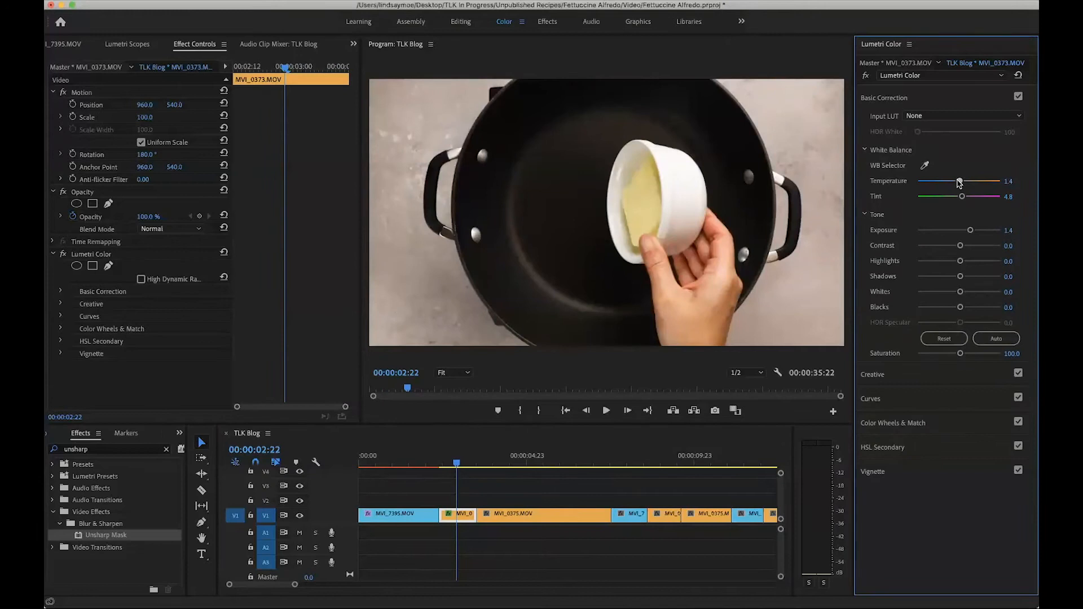
{"action": "left_click_drag", "start_coordinate": [960, 184], "coordinate": [961, 185]}
{"action": "left_click", "coordinate": [452, 463]}
{"action": "left_click_drag", "start_coordinate": [454, 466], "coordinate": [449, 464]}
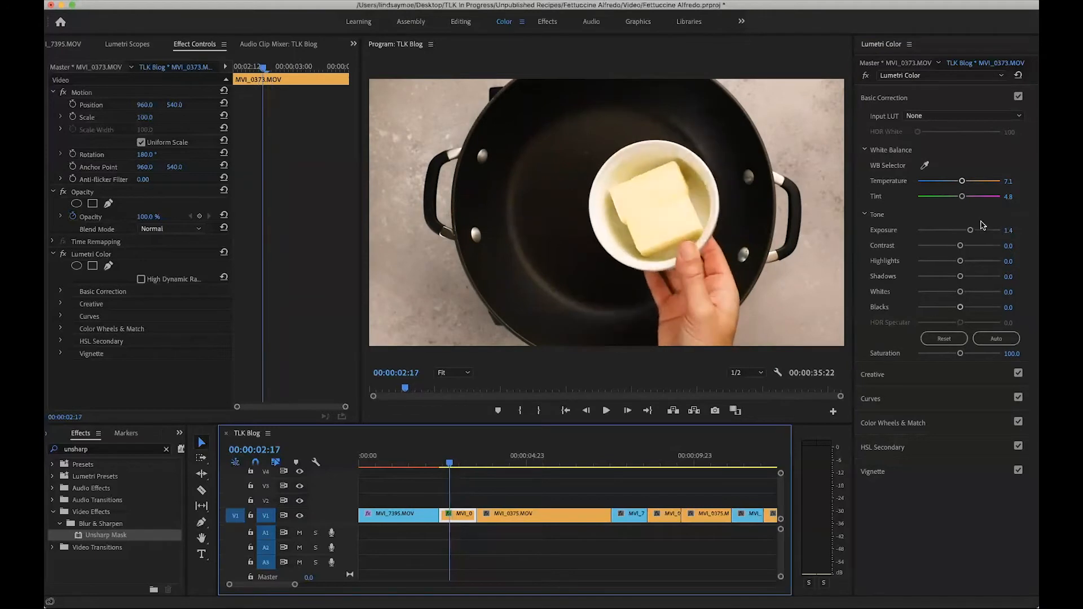
{"action": "left_click_drag", "start_coordinate": [970, 232], "coordinate": [971, 231]}
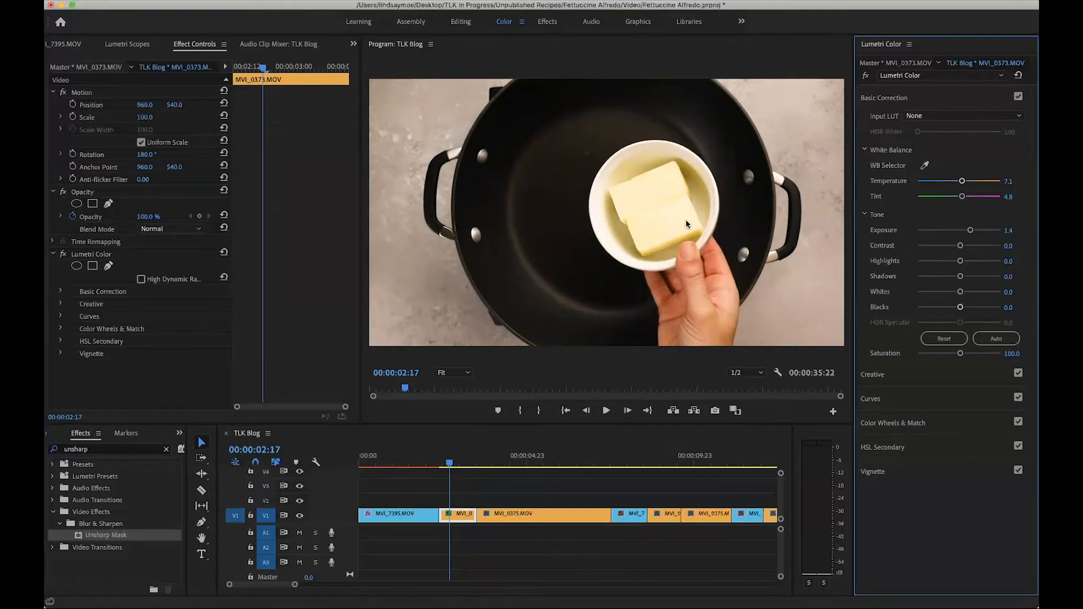
{"action": "left_click_drag", "start_coordinate": [959, 262], "coordinate": [955, 262]}
{"action": "left_click", "coordinate": [455, 464]}
{"action": "left_click_drag", "start_coordinate": [456, 463], "coordinate": [458, 464]}
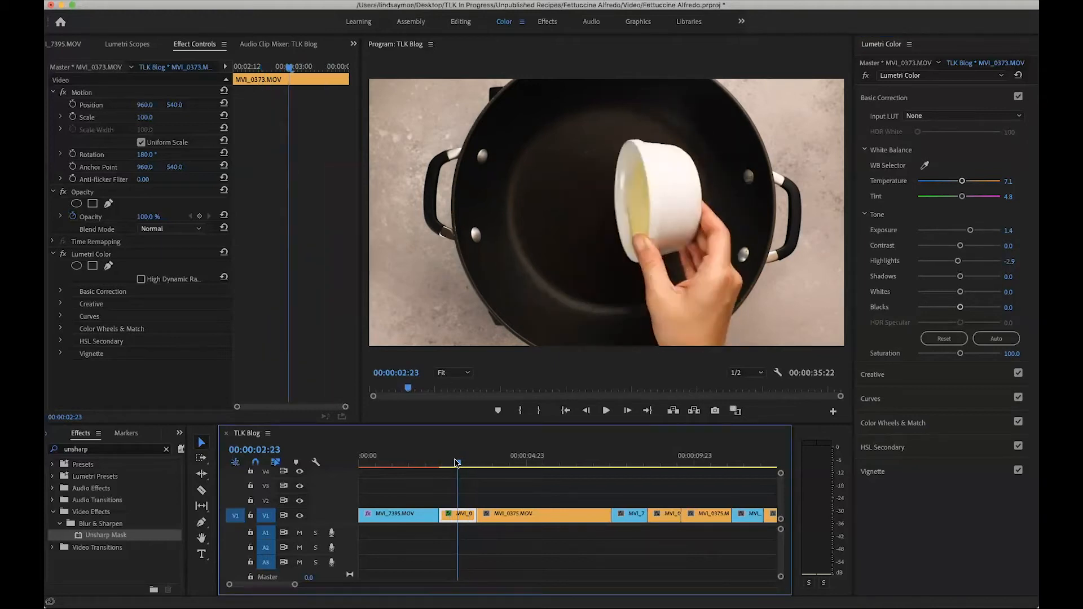
Step: Apply the Unsharp Mask effect to the butter clip with amount 100 and radius 0.6
{"action": "left_click_drag", "start_coordinate": [79, 536], "coordinate": [454, 515]}
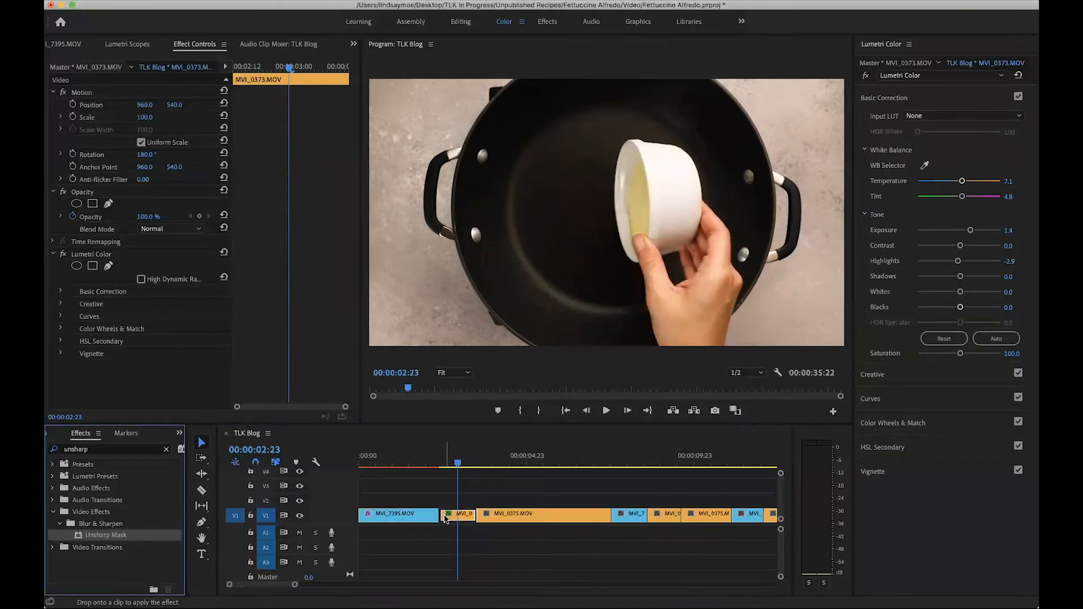
{"action": "left_click", "coordinate": [144, 390]}
{"action": "type", "text": "100"}
{"action": "key", "text": "Tab"}
{"action": "type", "text": ".6"}
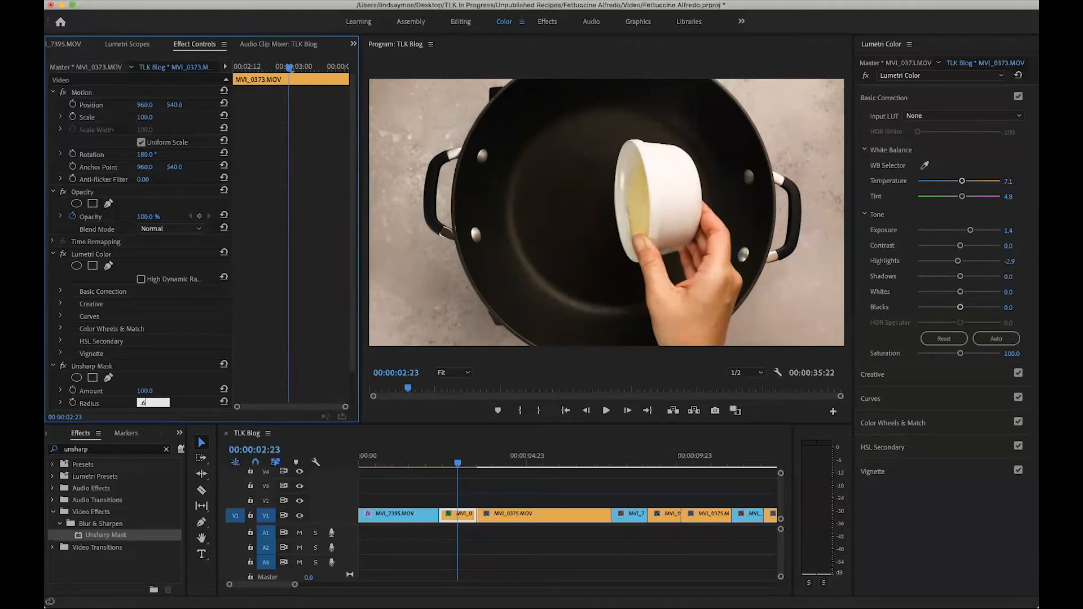
{"action": "key", "text": "Return"}
Step: Set the butter clip's creative Sharpen amount to 10 in Lumetri Color
{"action": "left_click", "coordinate": [919, 375]}
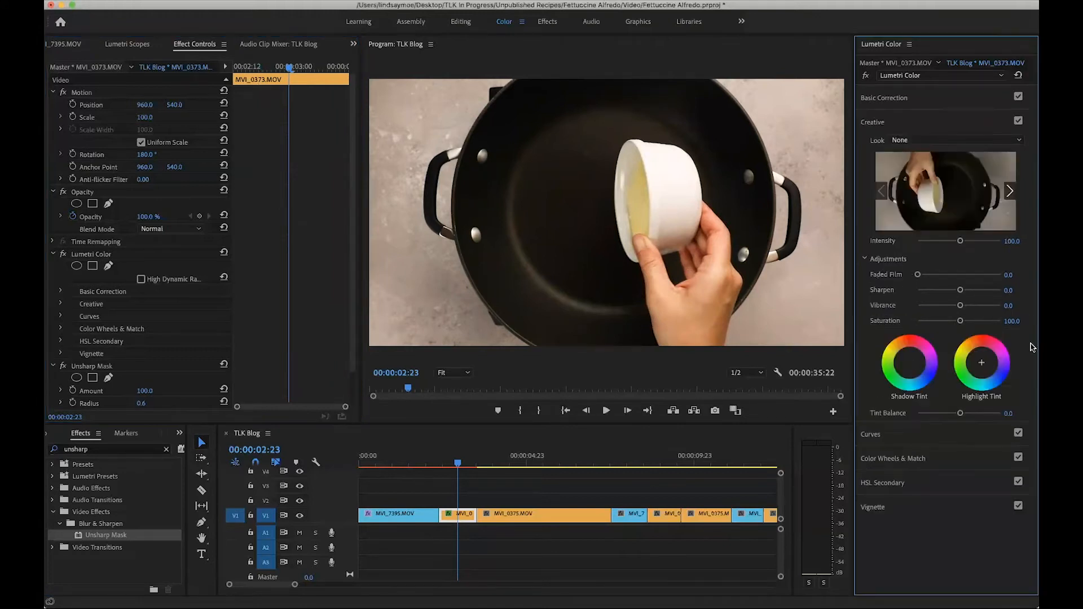
{"action": "left_click", "coordinate": [1008, 290]}
{"action": "type", "text": "10"}
{"action": "key", "text": "Return"}
Step: Paste the butter clip's Motion, Lumetri Color and Unsharp Mask attributes onto the drained pasta clip at 00:00:05:01
{"action": "left_click", "coordinate": [498, 501]}
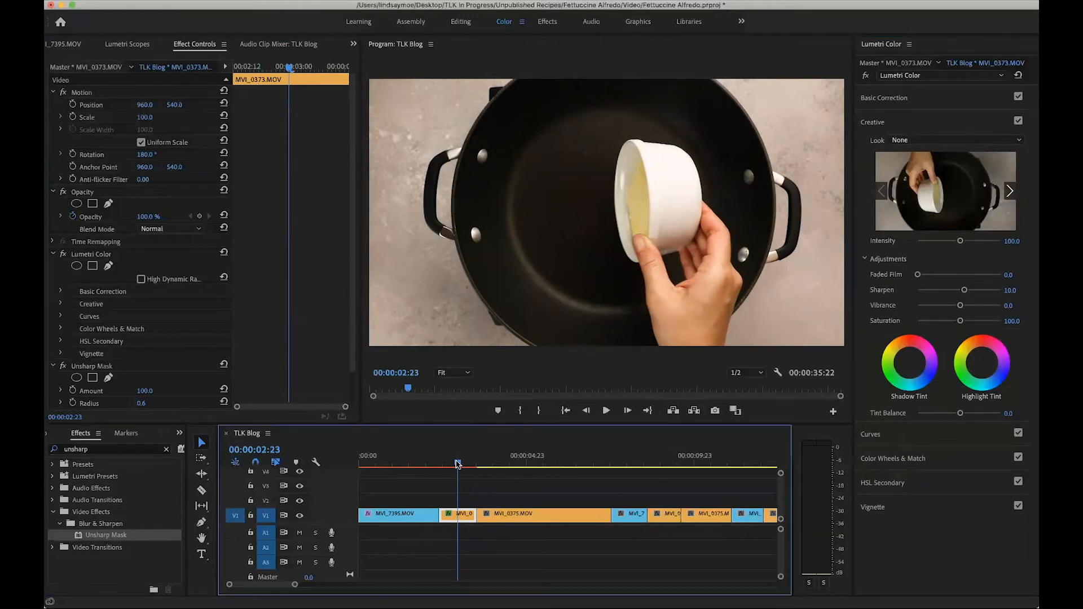
{"action": "key", "text": "backslash"}
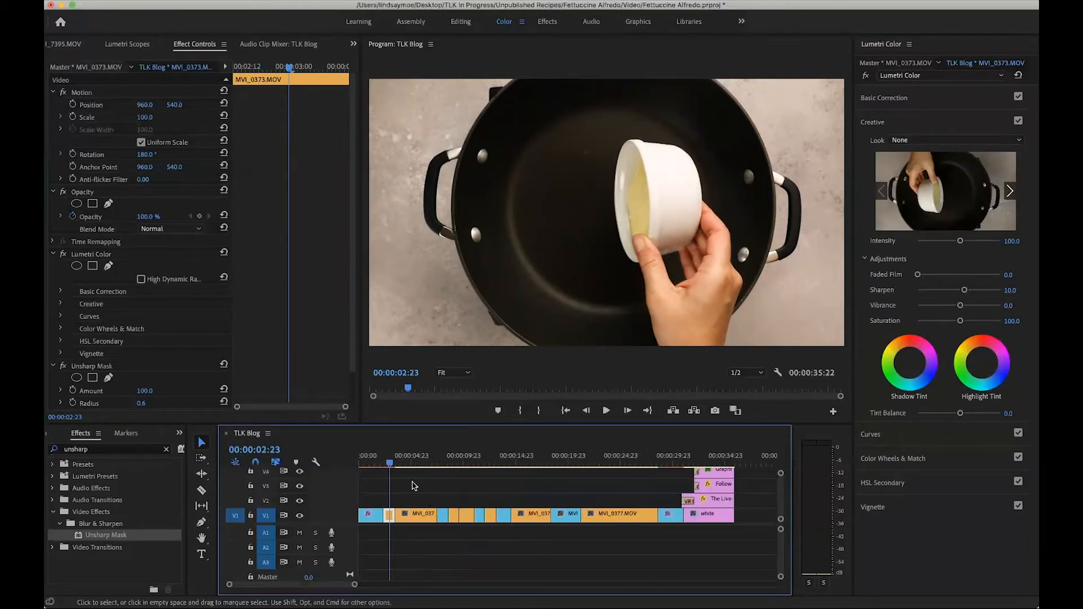
{"action": "left_click", "coordinate": [410, 463]}
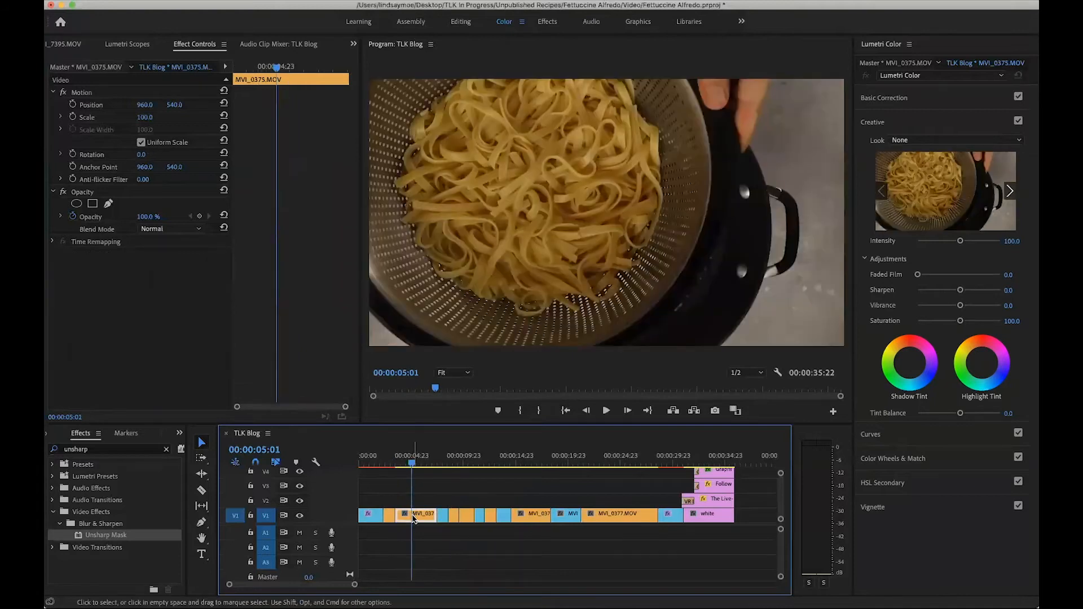
{"action": "key", "text": "super+alt+v"}
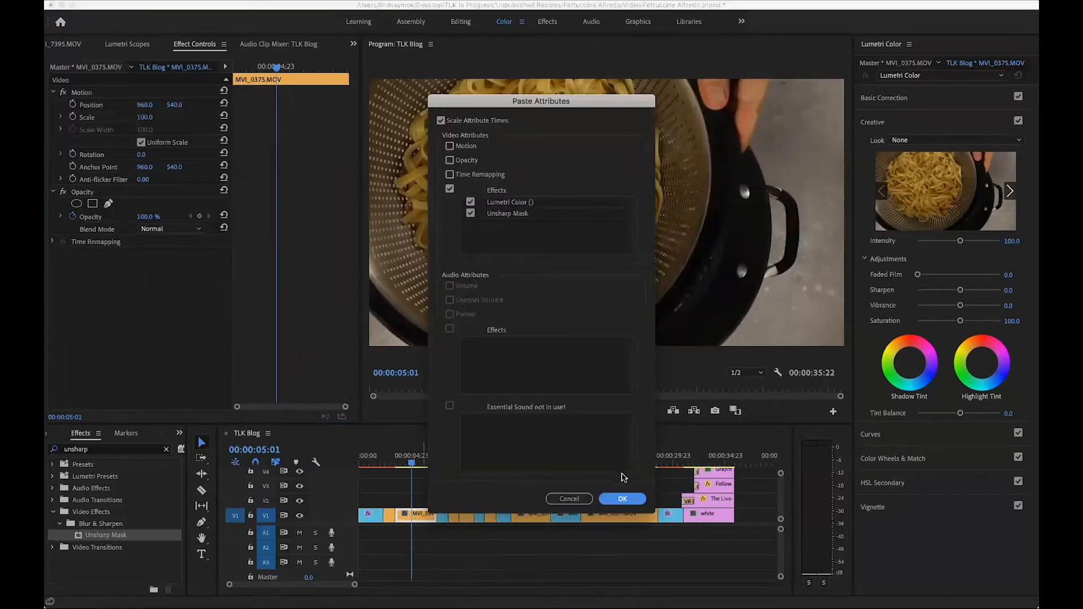
{"action": "left_click", "coordinate": [450, 147]}
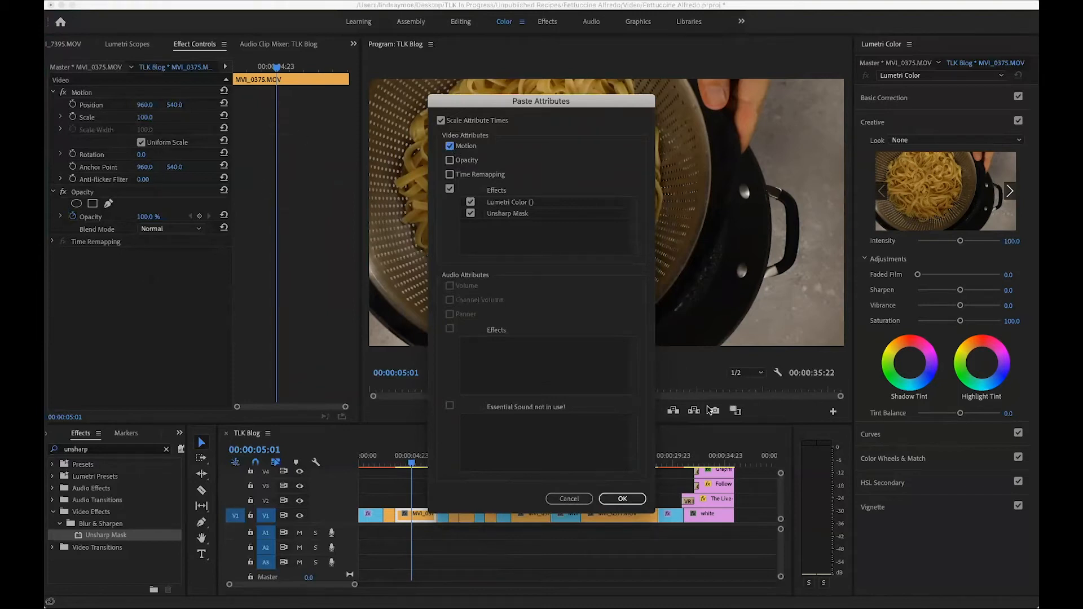
{"action": "left_click", "coordinate": [623, 500]}
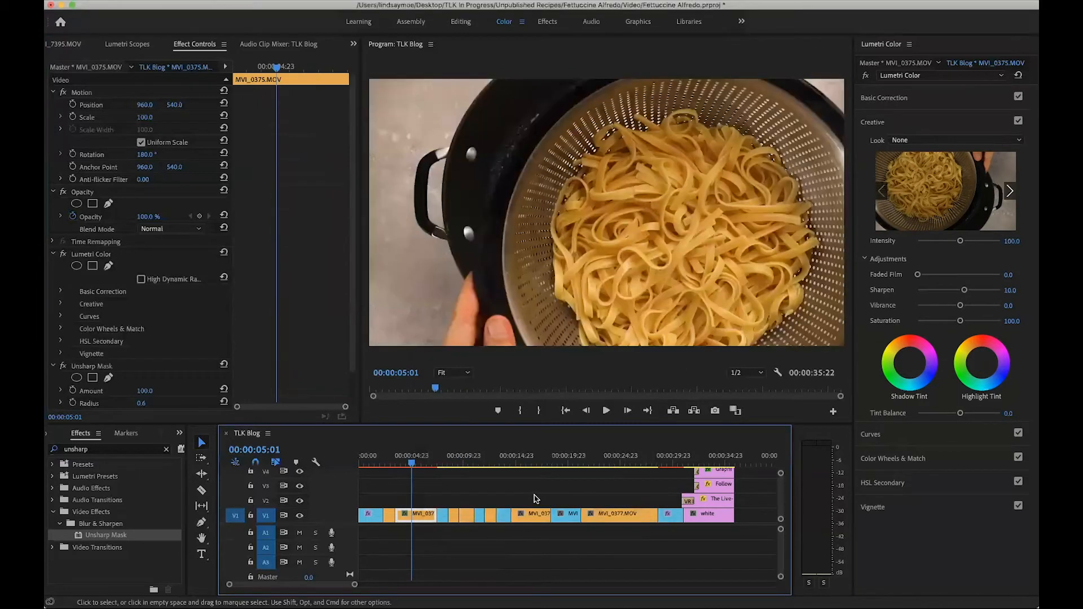
Step: Paste the same Motion, Lumetri Color and Unsharp Mask attributes onto the remaining orange overhead clips on V1
{"action": "left_click_drag", "start_coordinate": [456, 501], "coordinate": [464, 510]}
{"action": "key", "text": "alt+super+v"}
{"action": "key", "text": "Return"}
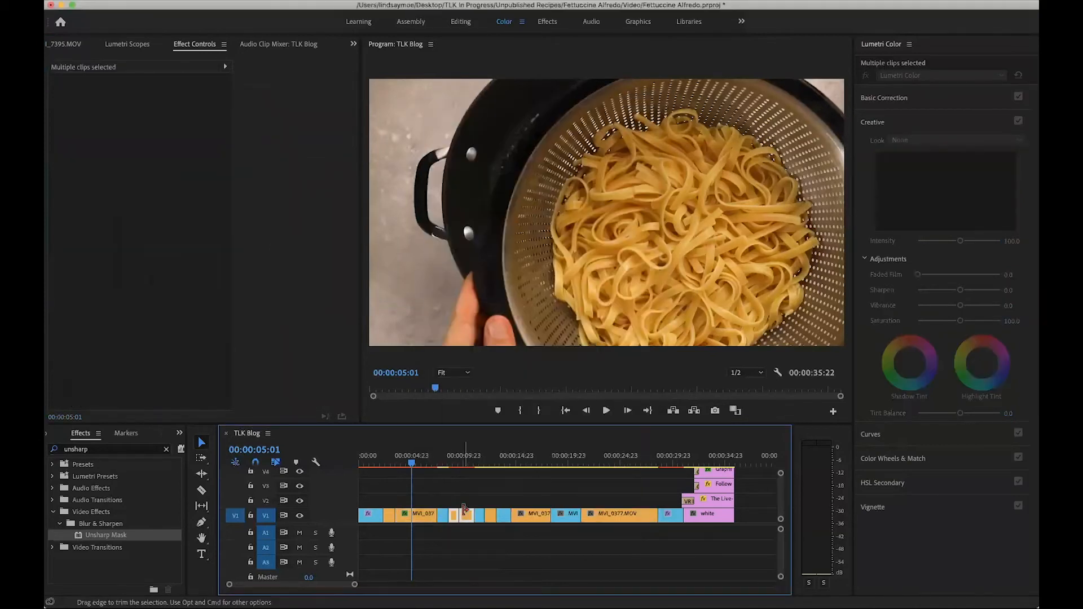
{"action": "left_click", "coordinate": [489, 515]}
{"action": "key", "text": "alt+super+v"}
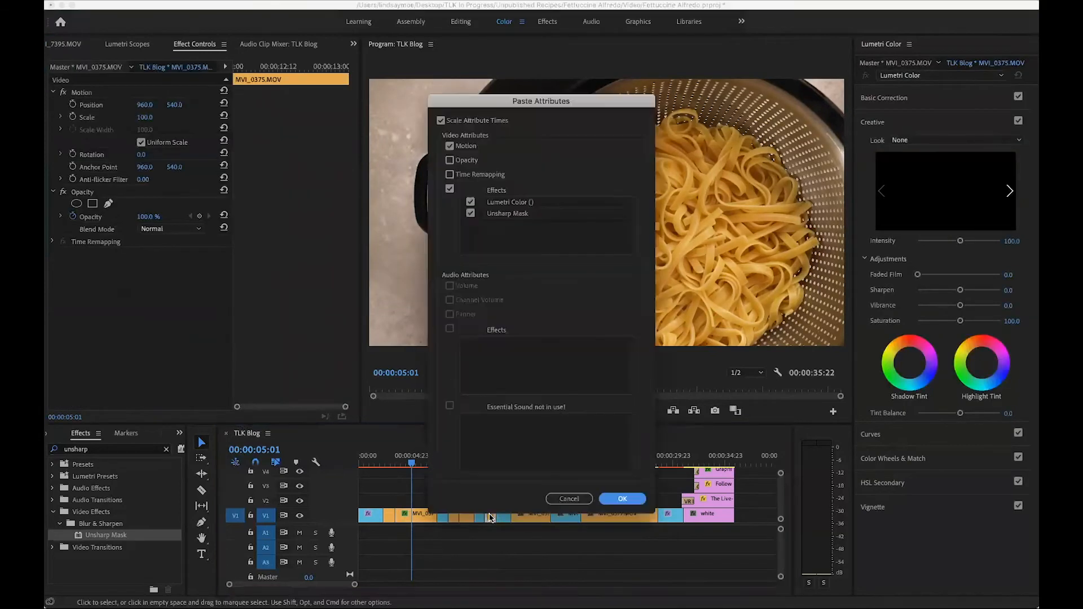
{"action": "key", "text": "Return"}
{"action": "left_click", "coordinate": [530, 515]}
{"action": "key", "text": "alt+super+v"}
{"action": "key", "text": "Return"}
{"action": "left_click", "coordinate": [609, 515]}
{"action": "key", "text": "alt+super+v"}
{"action": "key", "text": "Return"}
Step: Try white balancing the cheese close-up at 00:00:13:16 from the white bowl and raising its exposure to 0.7
{"action": "key", "text": "space"}
{"action": "left_click_drag", "start_coordinate": [472, 460], "coordinate": [445, 458]}
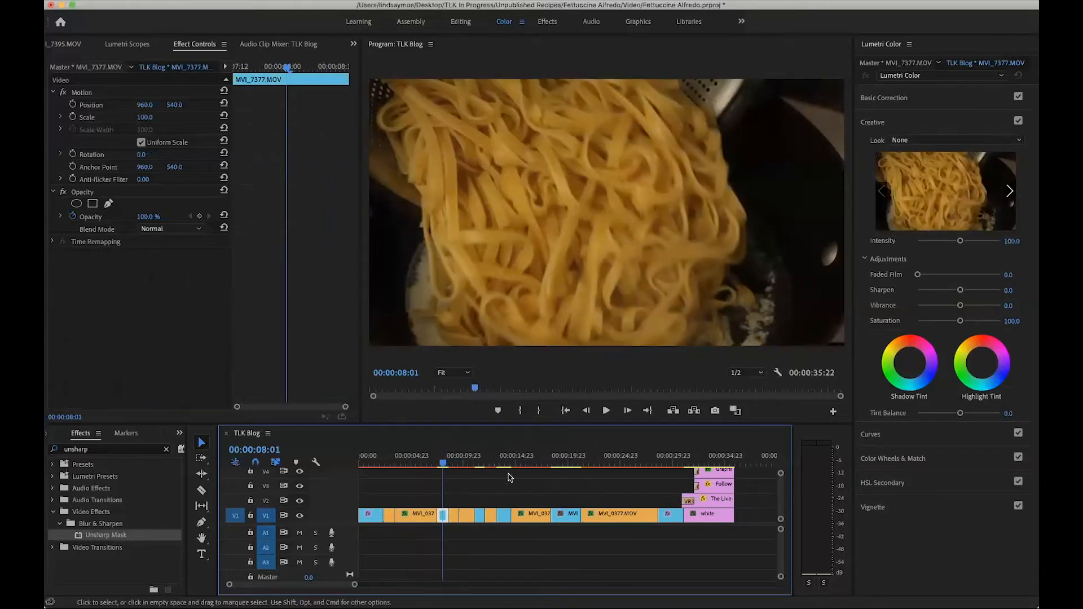
{"action": "left_click", "coordinate": [480, 462]}
{"action": "left_click_drag", "start_coordinate": [481, 462], "coordinate": [504, 452]}
{"action": "left_click", "coordinate": [917, 98]}
{"action": "left_click", "coordinate": [925, 165]}
{"action": "left_click", "coordinate": [641, 95]}
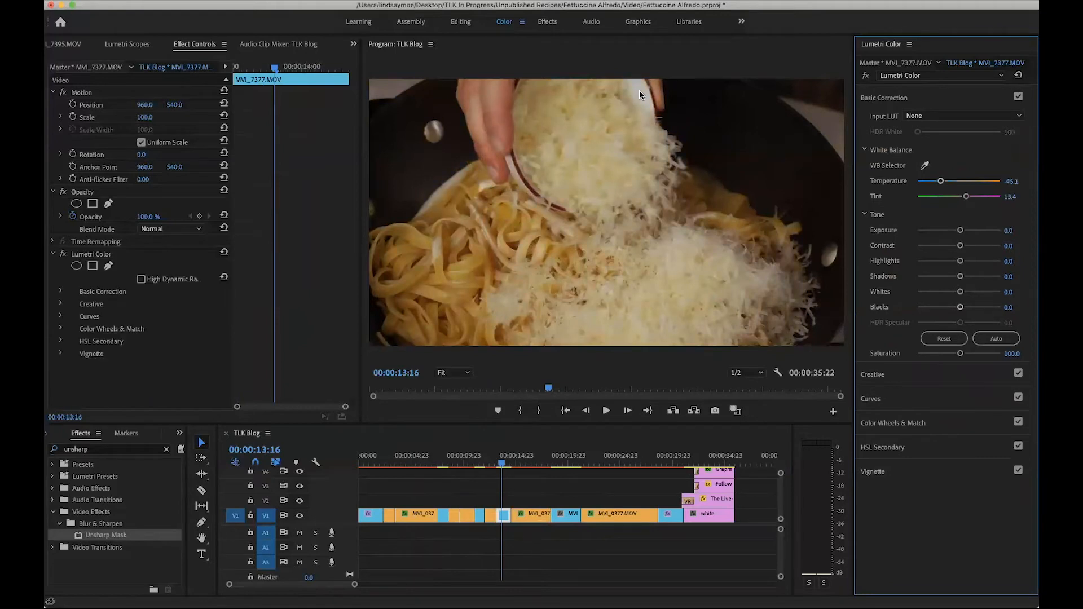
{"action": "left_click_drag", "start_coordinate": [963, 230], "coordinate": [967, 231]}
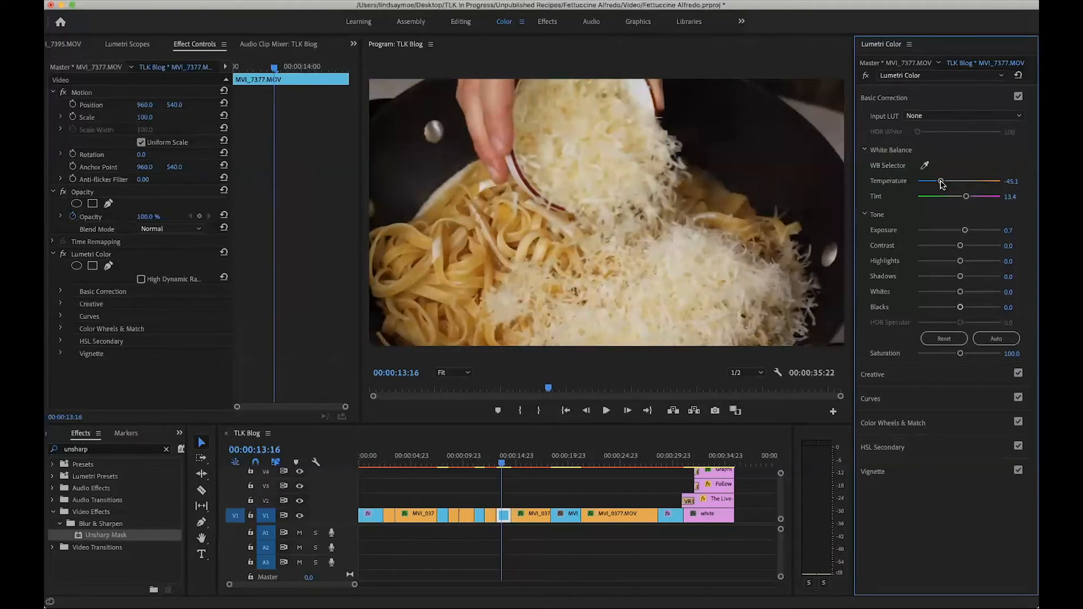
{"action": "key", "text": "super+z"}
{"action": "key", "text": "super+z"}
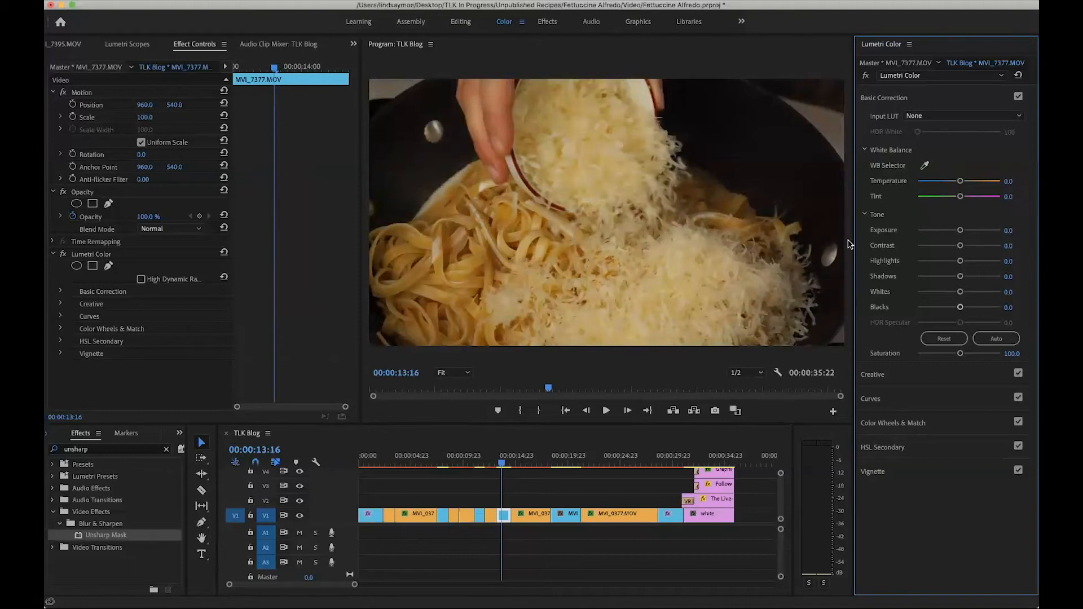
Step: White balance the cream close-up at 00:00:11:11 by sampling the white cup, and raise its exposure to 0.6
{"action": "left_click", "coordinate": [477, 466]}
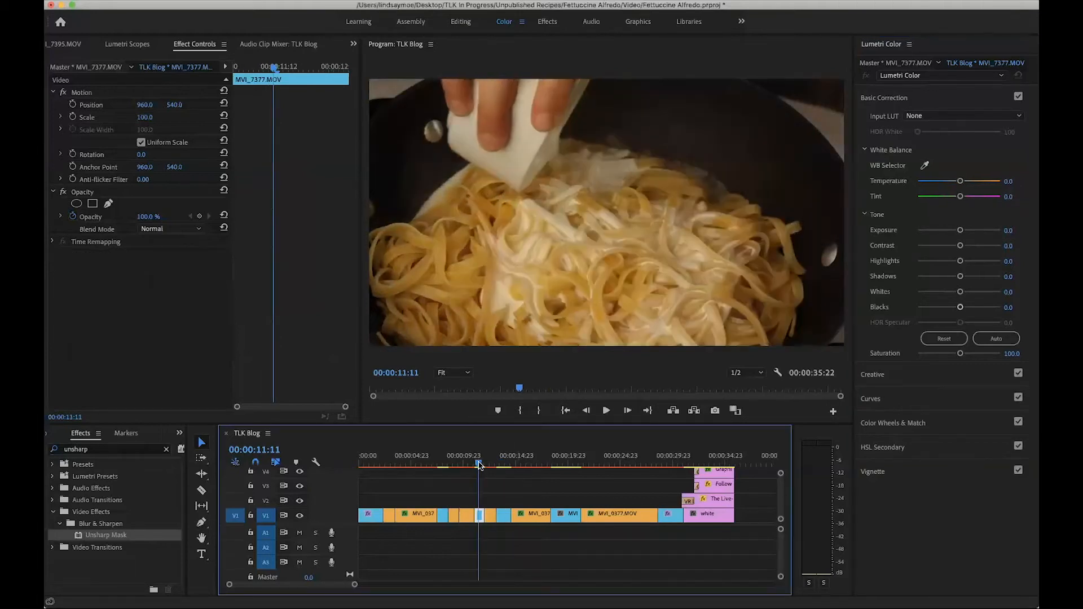
{"action": "left_click", "coordinate": [925, 166]}
{"action": "left_click", "coordinate": [524, 149]}
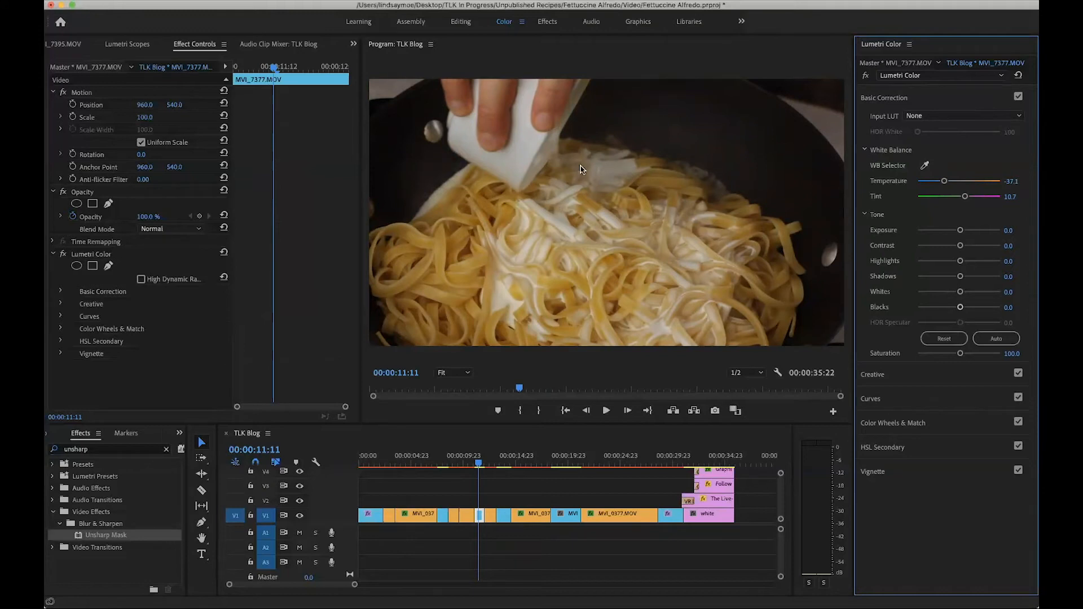
{"action": "left_click_drag", "start_coordinate": [961, 230], "coordinate": [965, 231]}
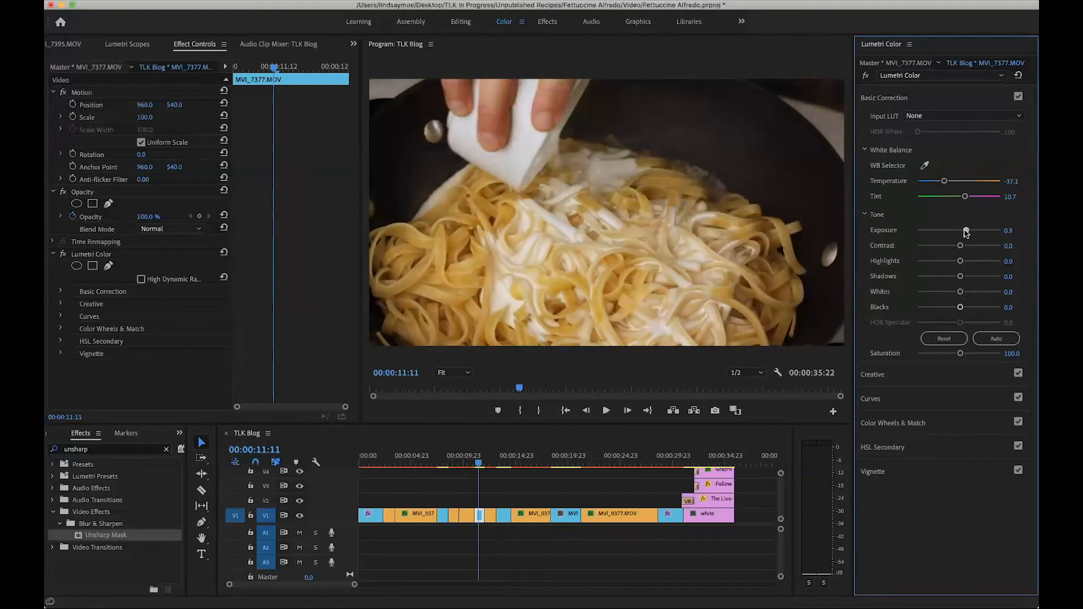
{"action": "left_click_drag", "start_coordinate": [966, 233], "coordinate": [963, 233]}
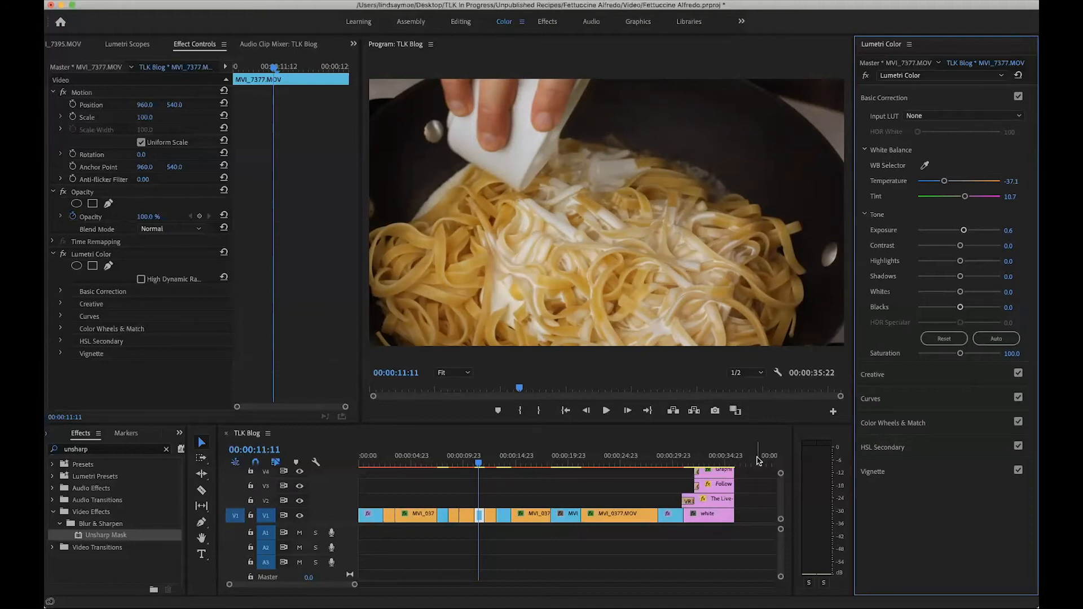
{"action": "left_click", "coordinate": [907, 400]}
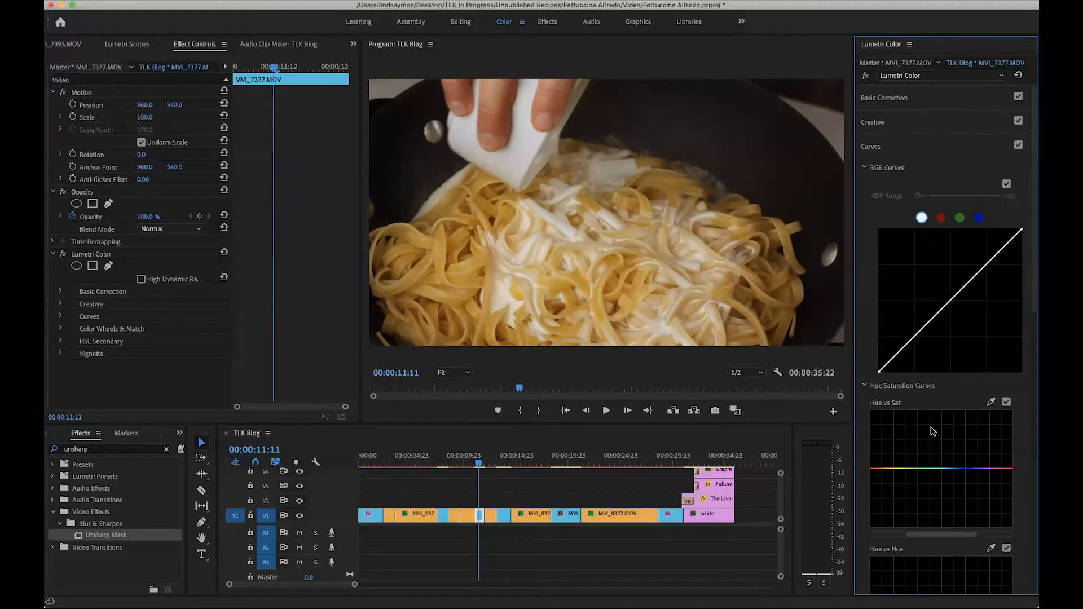
{"action": "left_click", "coordinate": [889, 147]}
{"action": "left_click", "coordinate": [889, 171]}
{"action": "left_click", "coordinate": [890, 170]}
{"action": "left_click", "coordinate": [908, 99]}
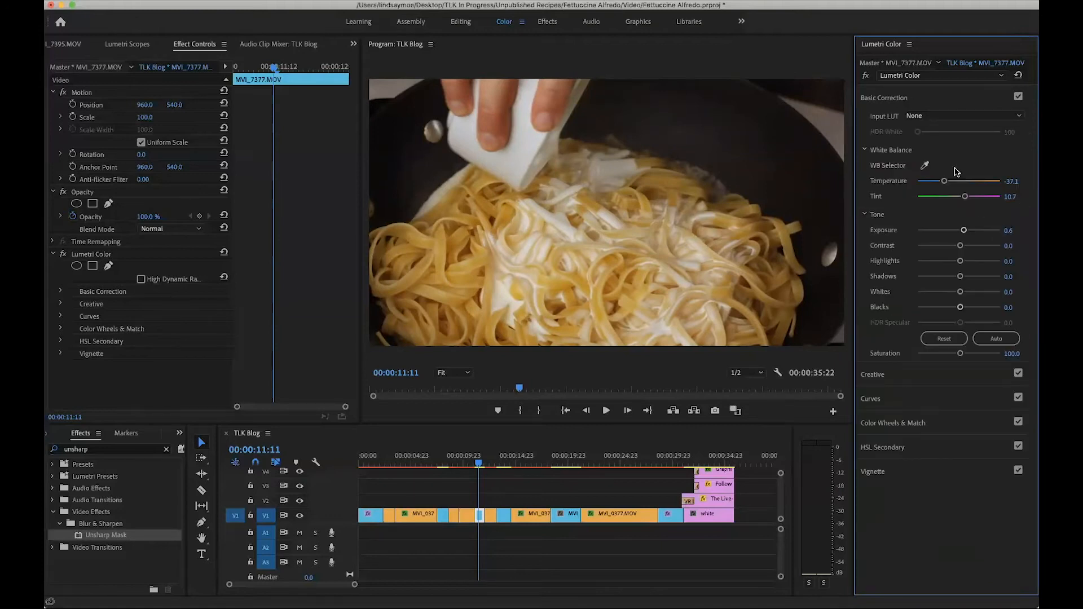
Step: Refine the cream close-up to temperature -28.6, tint 15.7, exposure 1.3 and highlights -1.4
{"action": "left_click_drag", "start_coordinate": [961, 261], "coordinate": [958, 262]}
{"action": "left_click_drag", "start_coordinate": [949, 182], "coordinate": [946, 182]}
{"action": "left_click_drag", "start_coordinate": [964, 230], "coordinate": [969, 233]}
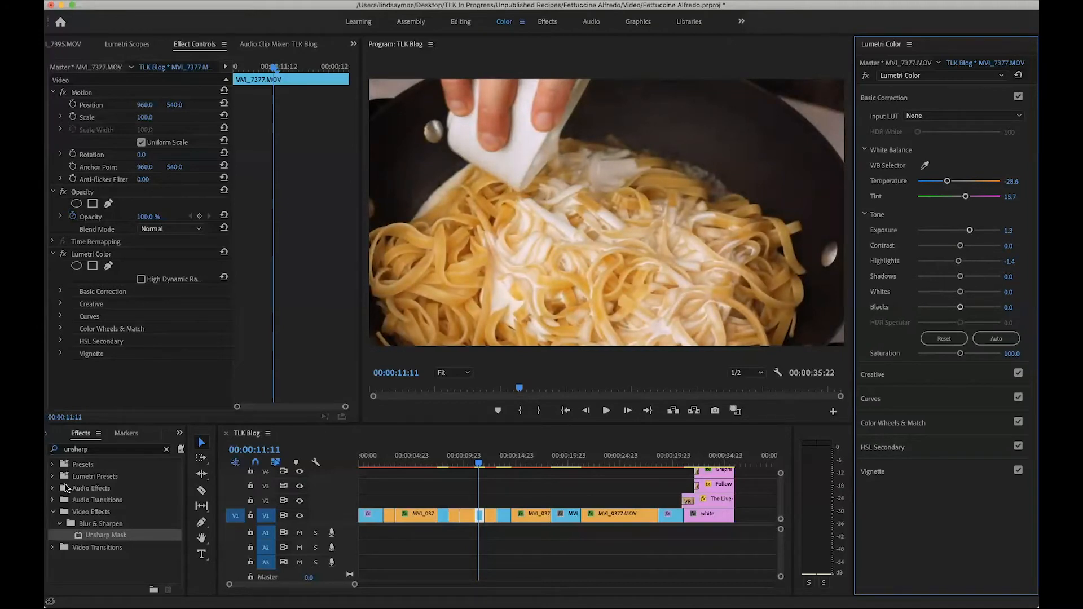
Step: Apply the Unsharp Mask effect to the cream close-up with amount 100 and radius 0.6
{"action": "left_click_drag", "start_coordinate": [87, 536], "coordinate": [479, 516]}
{"action": "scroll", "coordinate": [144, 340], "scroll_direction": "down", "scroll_amount": 3}
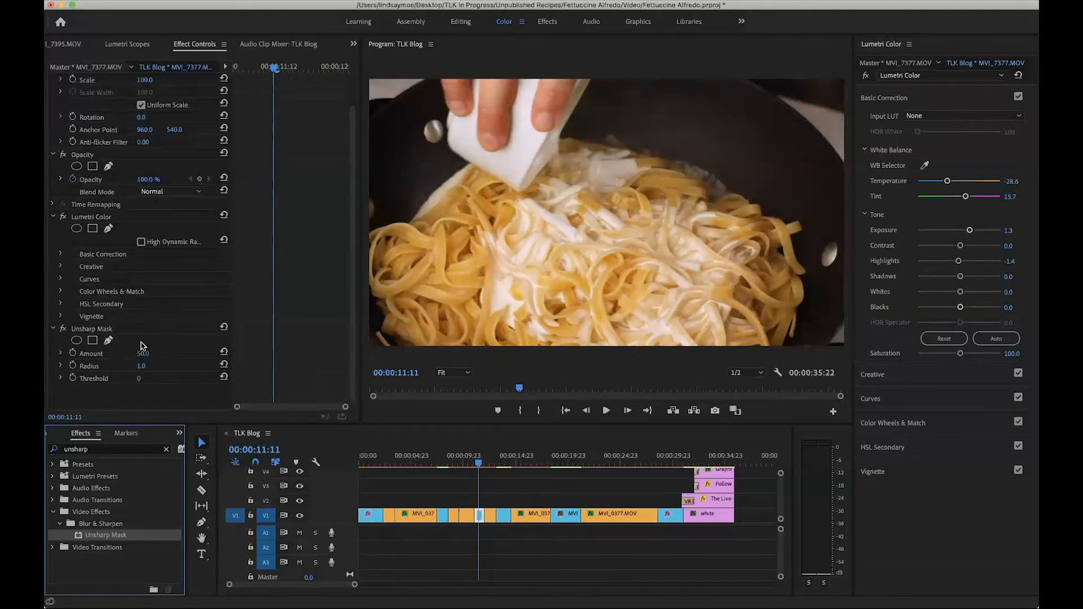
{"action": "left_click", "coordinate": [142, 353]}
{"action": "type", "text": "100"}
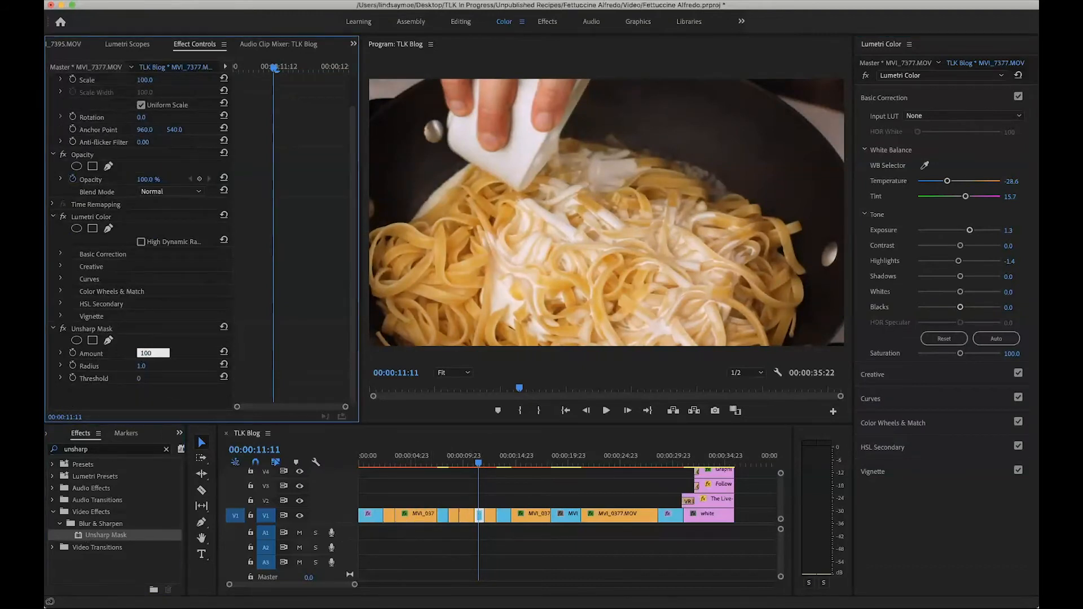
{"action": "key", "text": "Tab"}
{"action": "type", "text": "0.6"}
{"action": "key", "text": "Tab"}
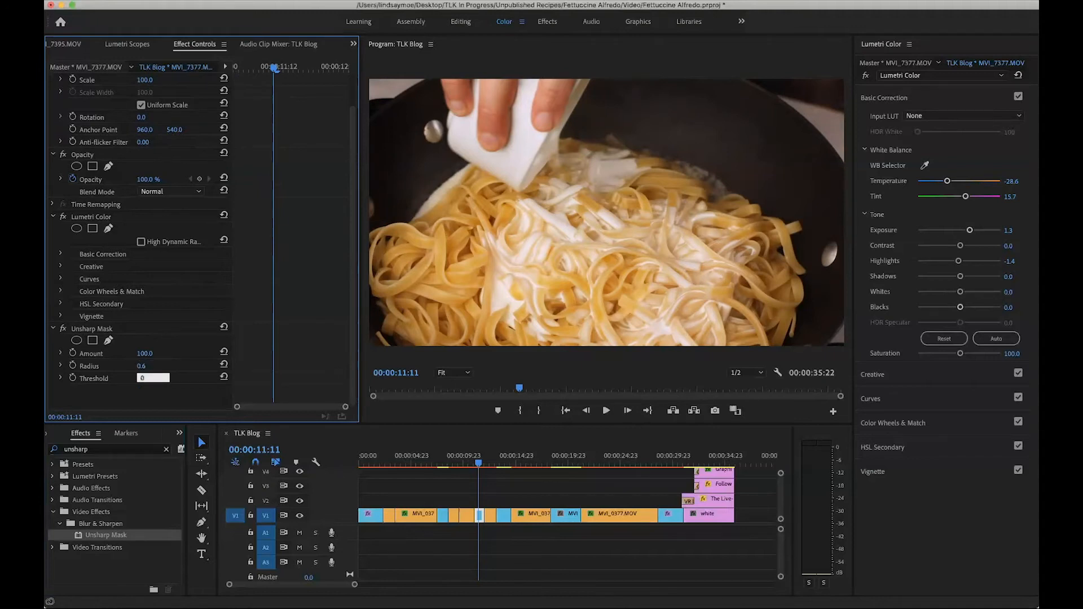
{"action": "type", "text": ".1"}
{"action": "key", "text": "Return"}
Step: Copy the Unsharp Mask effect from the overhead cream clip at 00:00:10:10, and review the cream close-up's mask settings
{"action": "left_click", "coordinate": [468, 464]}
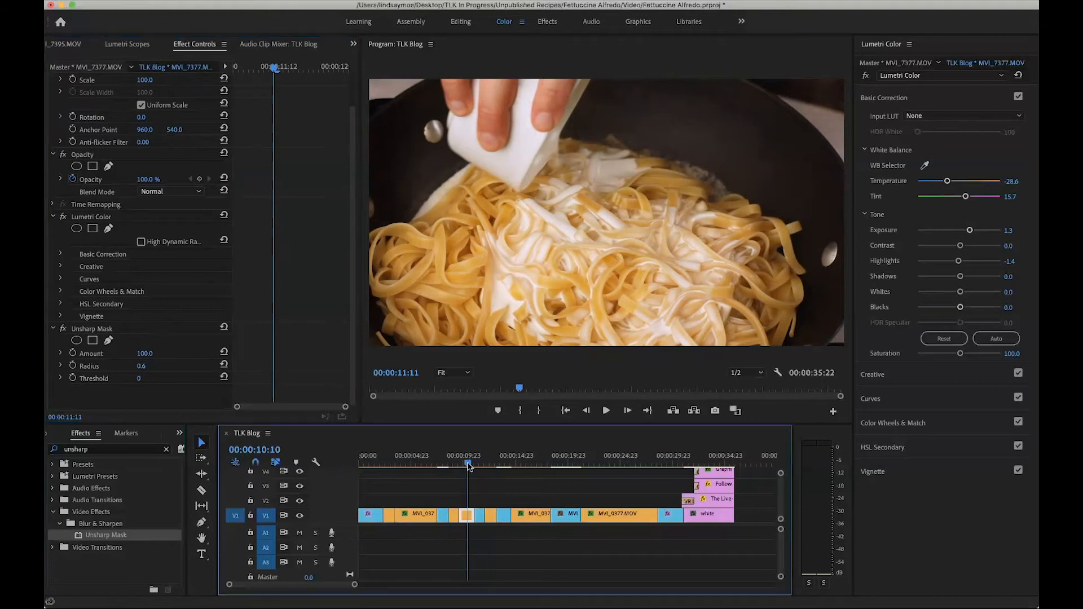
{"action": "left_click", "coordinate": [113, 367]}
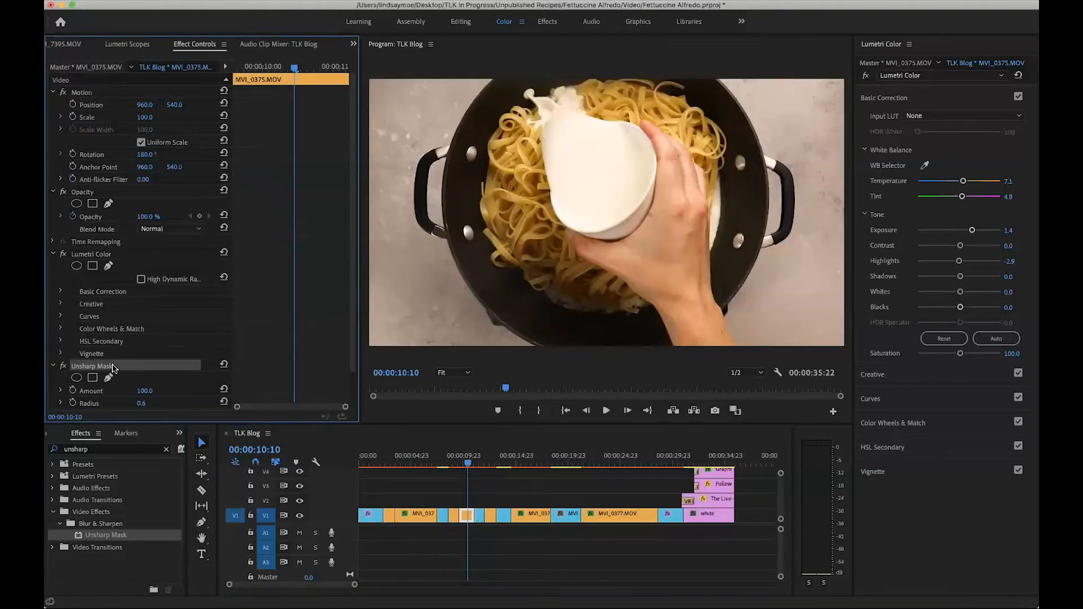
{"action": "right_click", "coordinate": [112, 368]}
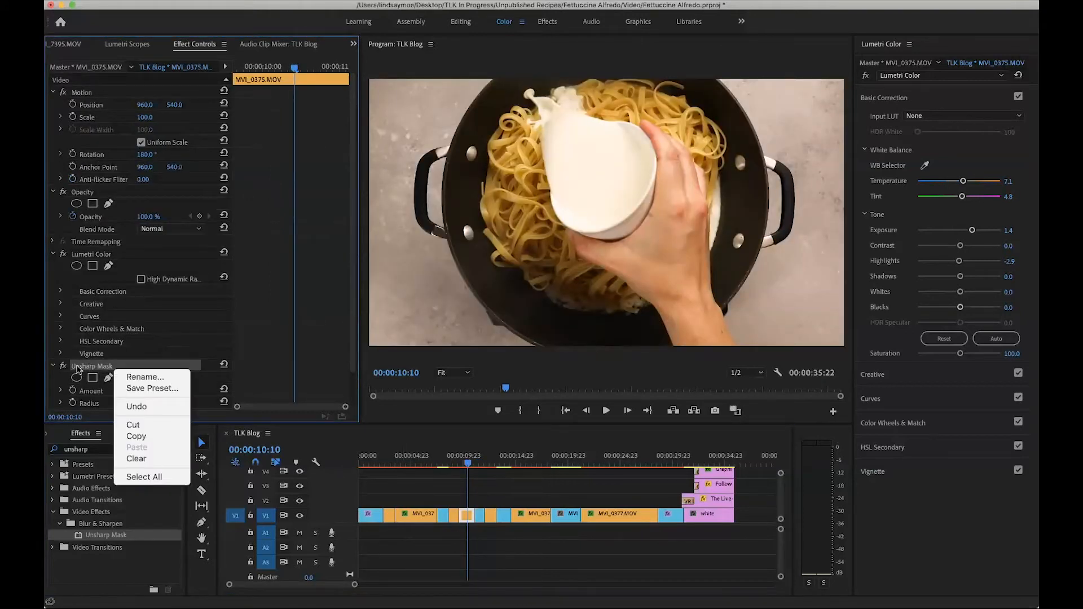
{"action": "left_click", "coordinate": [149, 437]}
{"action": "left_click", "coordinate": [477, 461]}
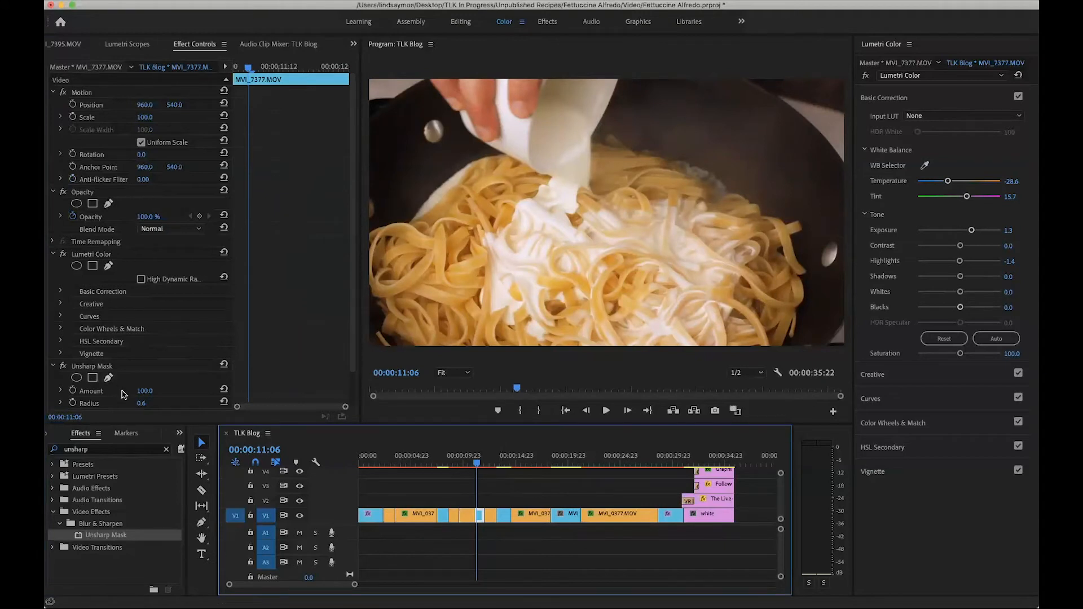
{"action": "scroll", "coordinate": [123, 394], "scroll_direction": "down", "scroll_amount": 2}
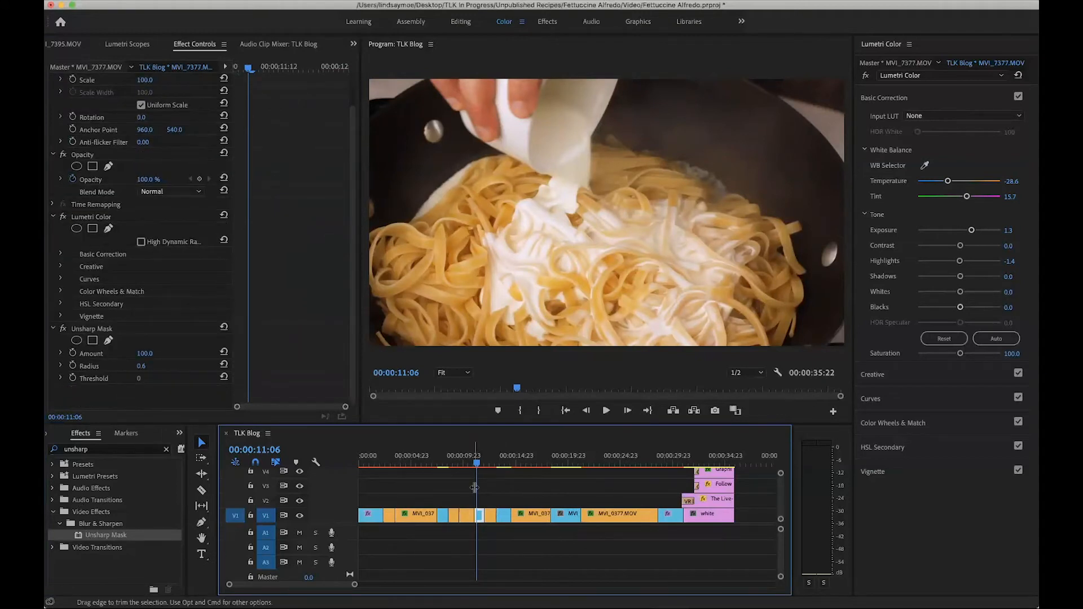
{"action": "left_click_drag", "start_coordinate": [476, 464], "coordinate": [479, 464]}
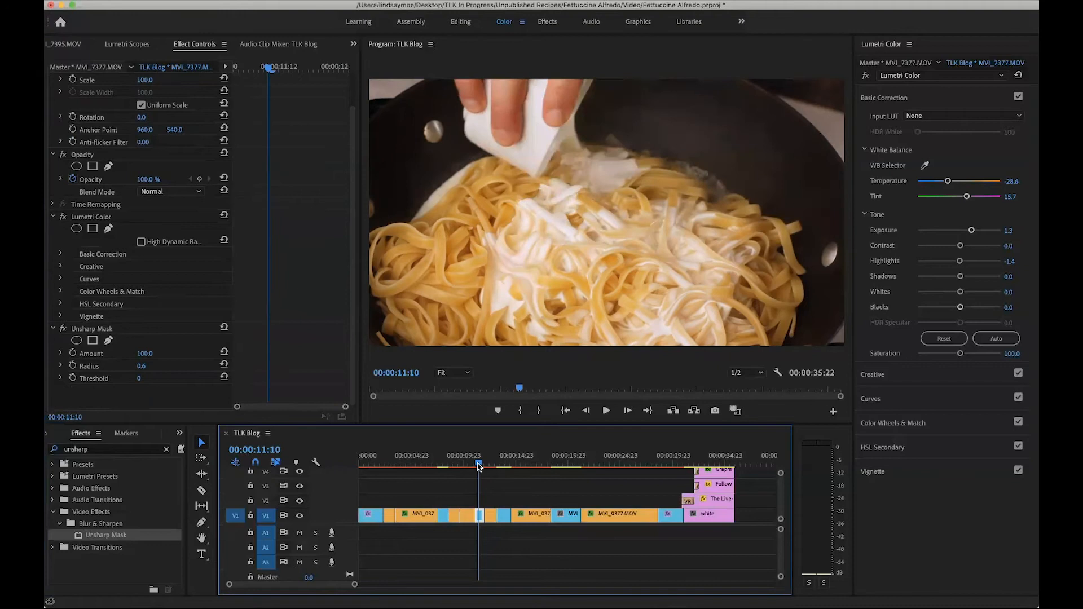
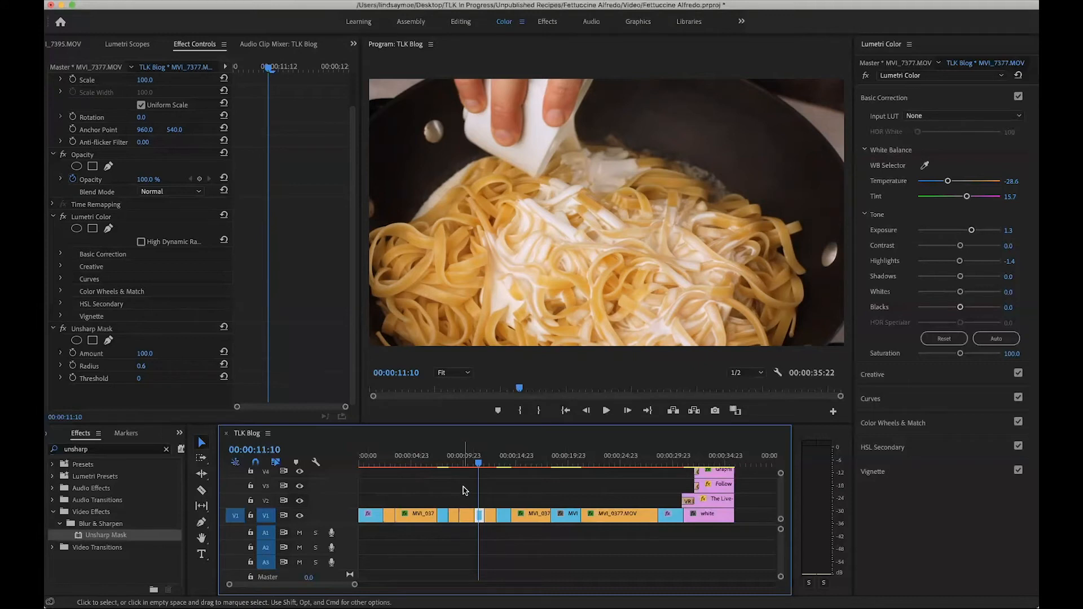
Step: Set the cream close-up's creative Sharpen amount to 10 in Lumetri Color
{"action": "left_click", "coordinate": [910, 374]}
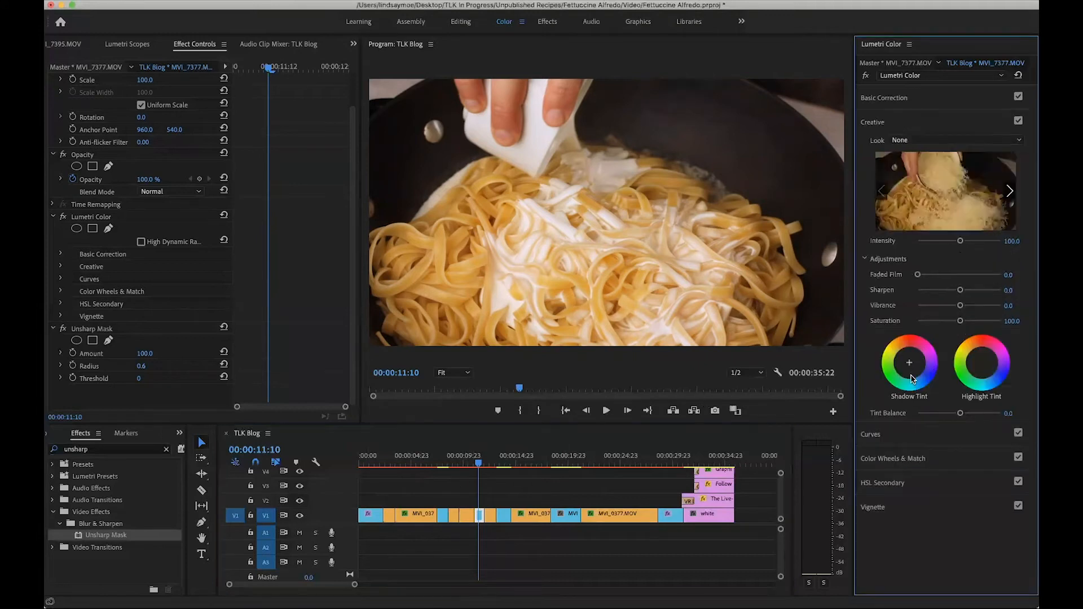
{"action": "left_click", "coordinate": [1009, 290]}
{"action": "type", "text": "10"}
{"action": "key", "text": "Return"}
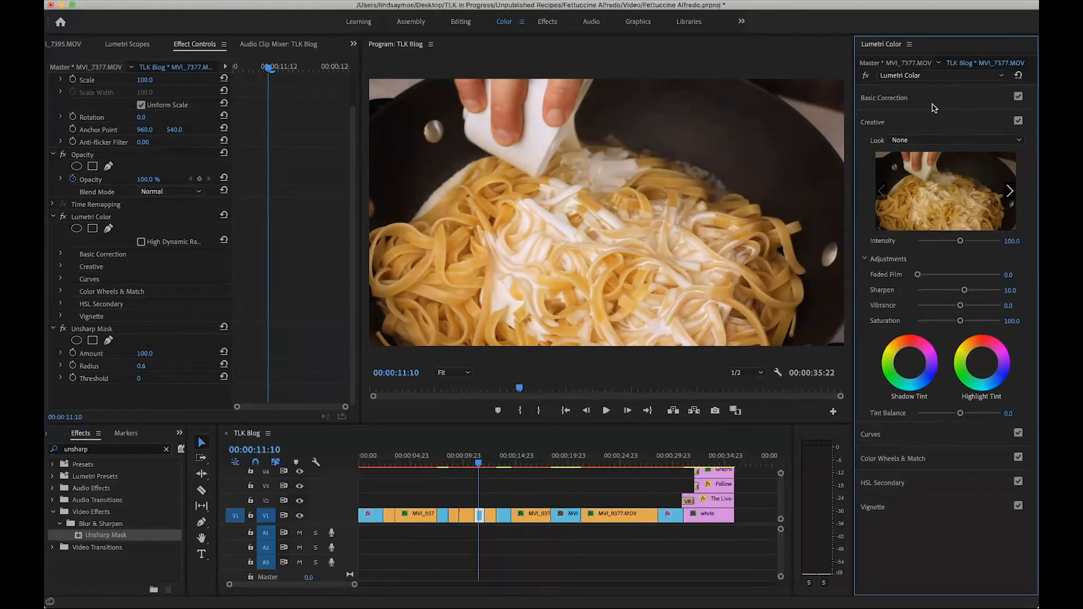
Step: Paste the cream close-up's Lumetri Color and Unsharp Mask effects, without Motion, onto the pasta close-up at 00:00:07:18
{"action": "left_click", "coordinate": [928, 98]}
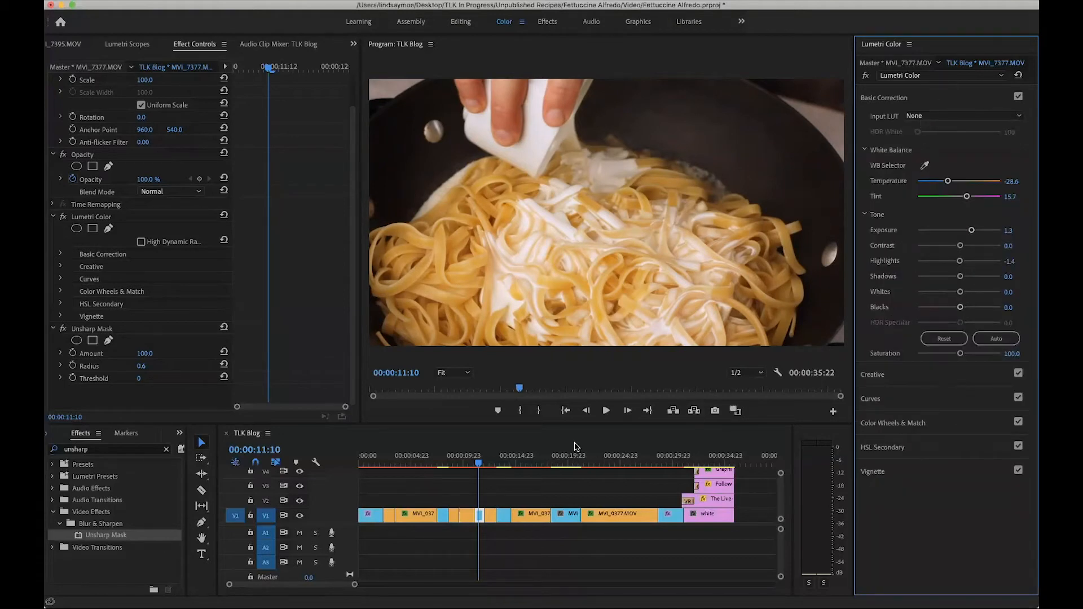
{"action": "left_click", "coordinate": [480, 467]}
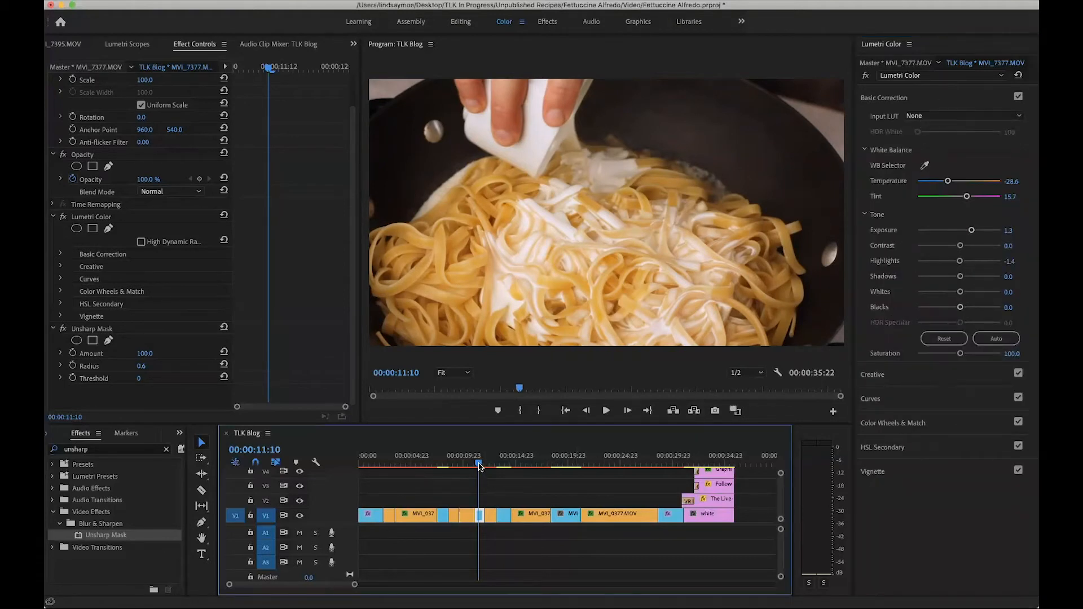
{"action": "left_click", "coordinate": [441, 465]}
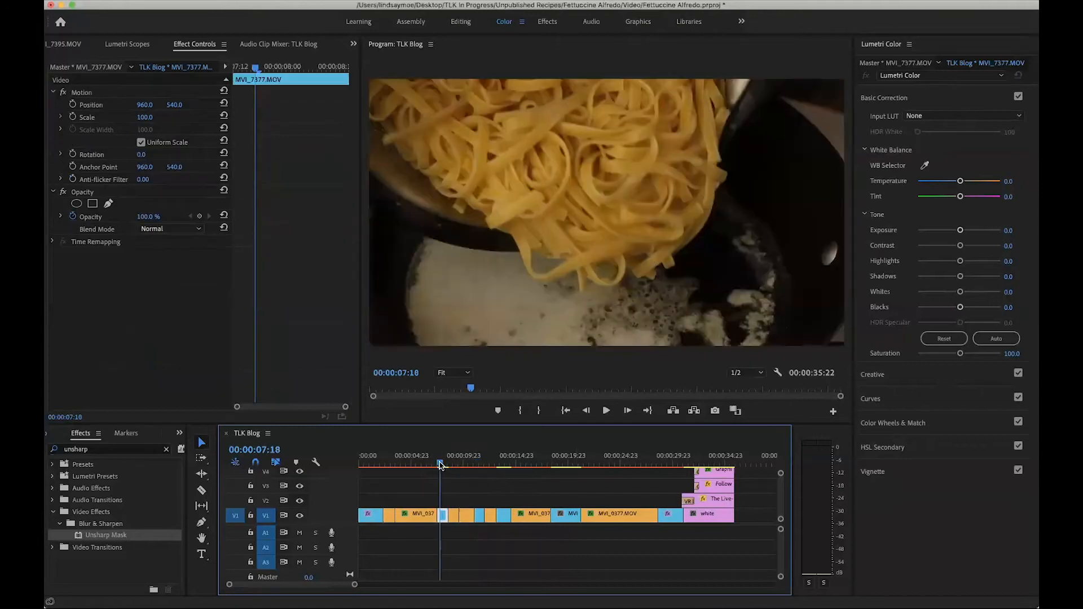
{"action": "key", "text": "super+alt+v"}
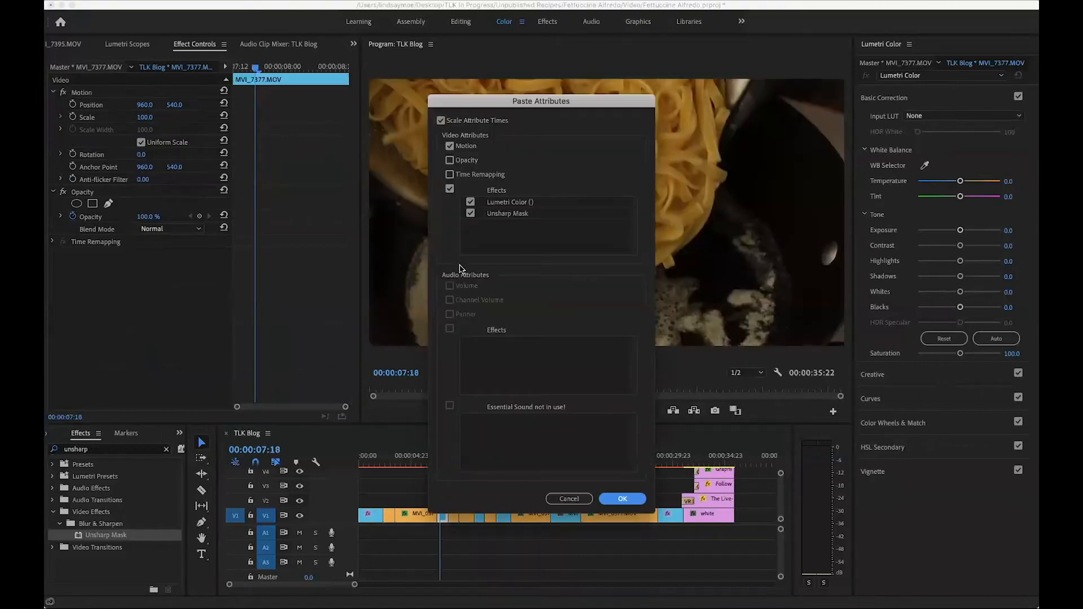
{"action": "left_click", "coordinate": [450, 145]}
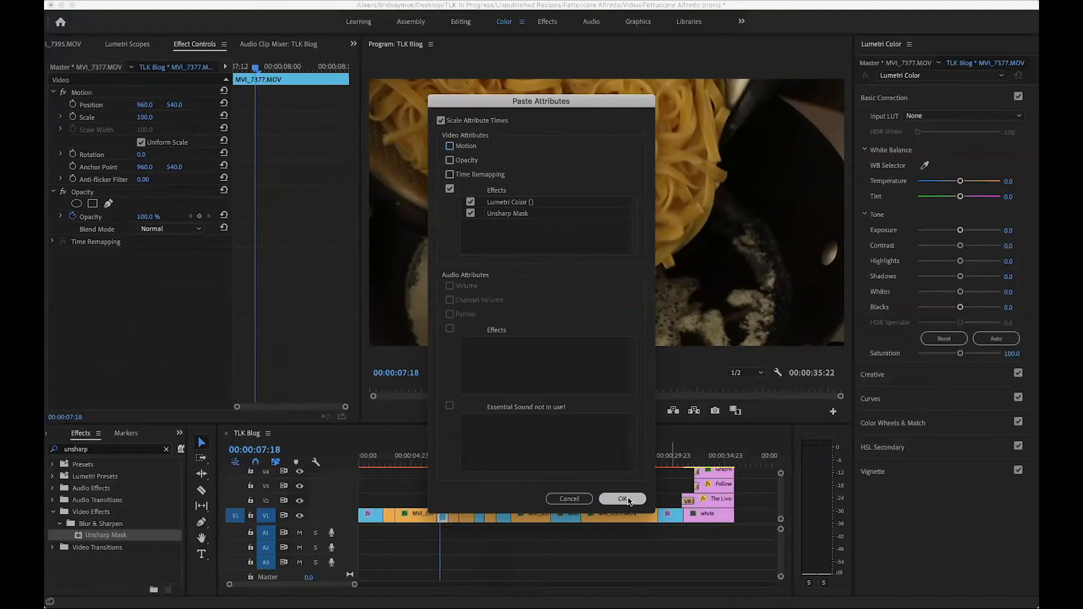
{"action": "left_click", "coordinate": [623, 499]}
Step: Paste the same Lumetri Color and Unsharp Mask effects, without Motion, onto the close-ups at 00:00:13:19 and 00:00:19:19
{"action": "left_click", "coordinate": [504, 463]}
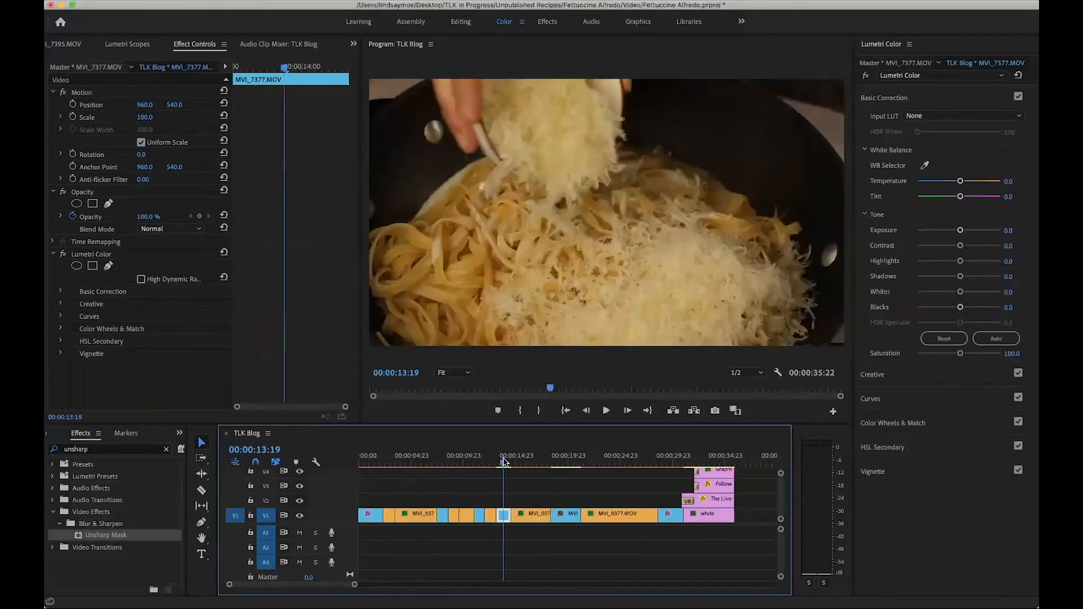
{"action": "key", "text": "super+alt+v"}
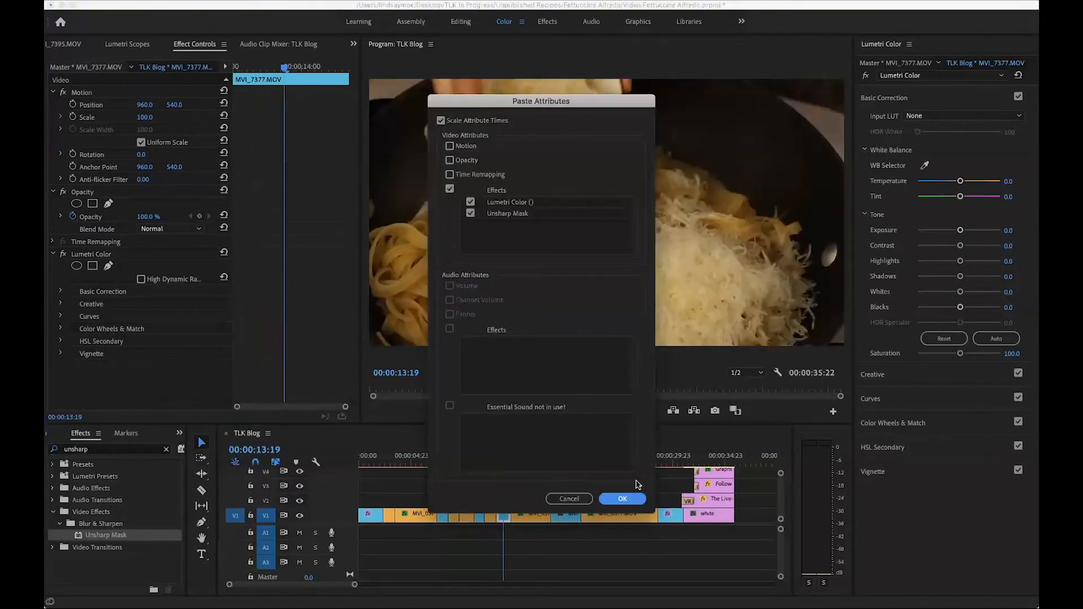
{"action": "left_click", "coordinate": [622, 500]}
{"action": "left_click", "coordinate": [567, 461]}
{"action": "key", "text": "super+alt+v"}
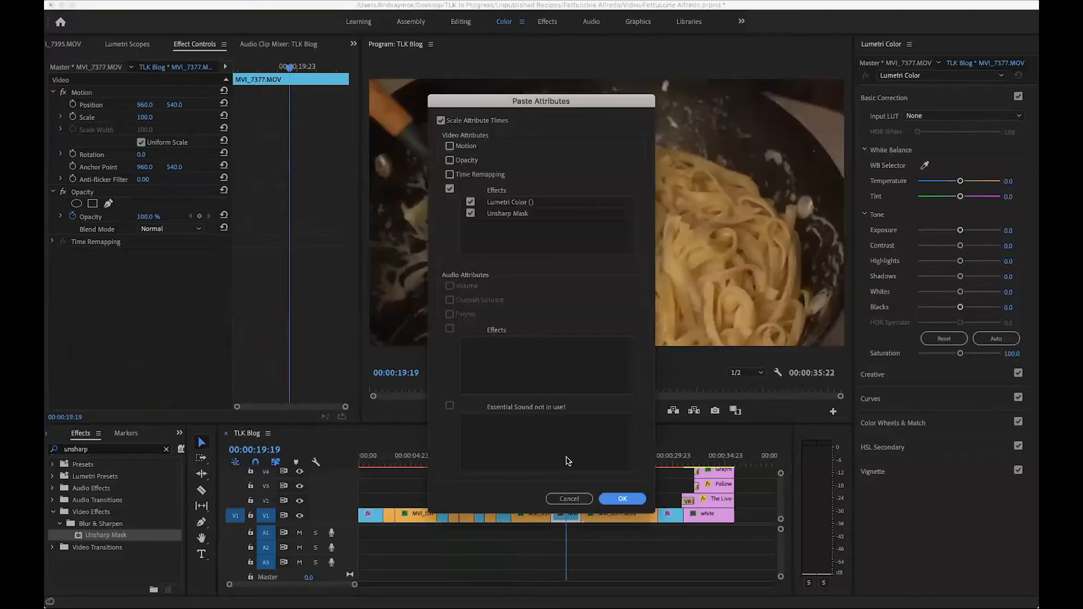
{"action": "key", "text": "Return"}
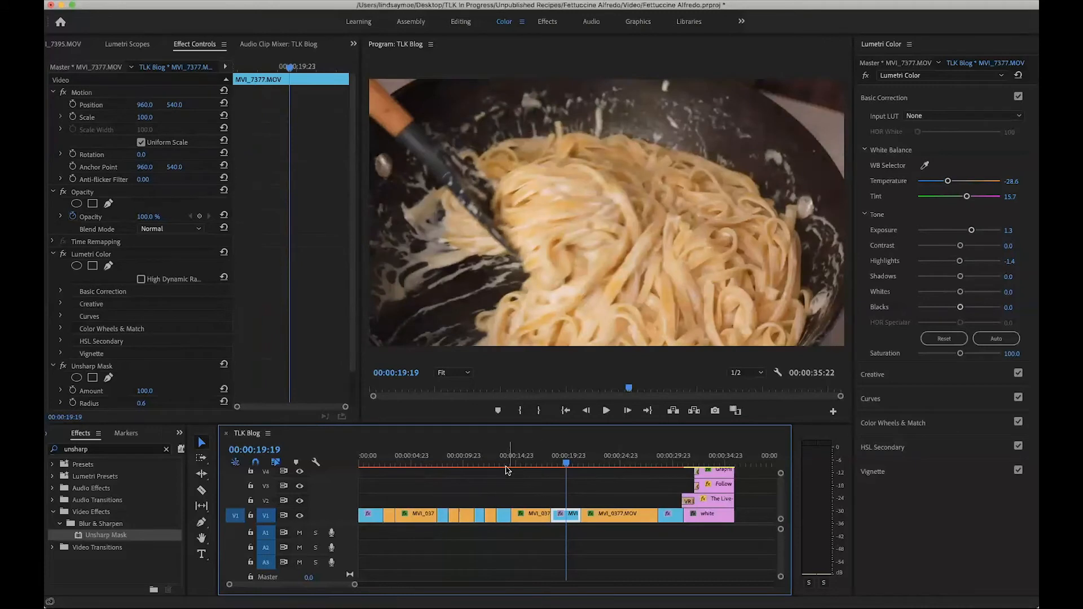
Step: Play back the corrected overhead colander clip from 00:00:05:09 to check its look and smoothness
{"action": "left_click_drag", "start_coordinate": [520, 463], "coordinate": [422, 467]}
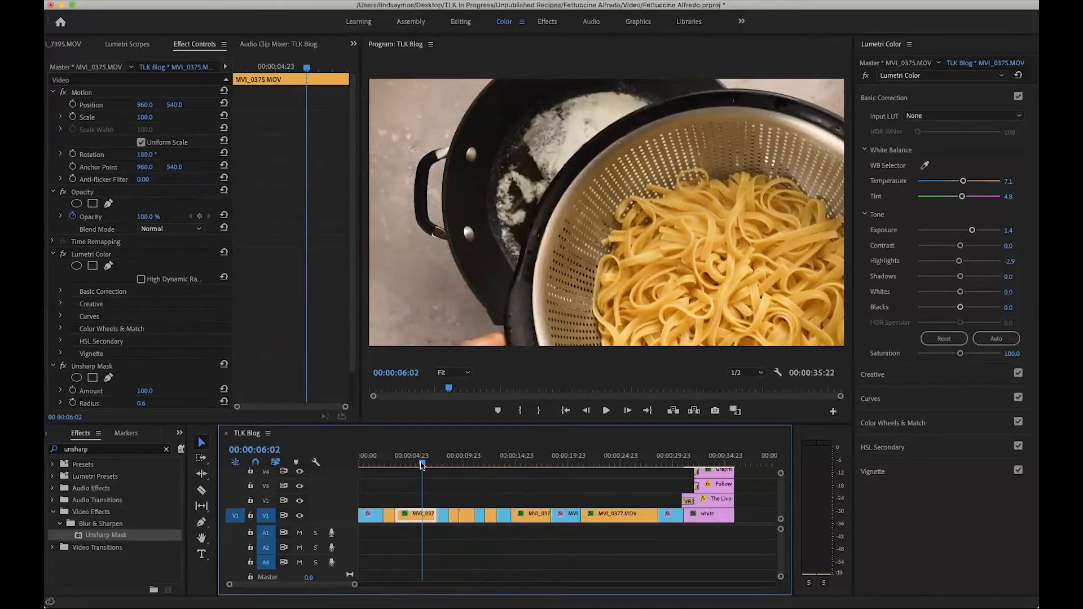
{"action": "mouse_move", "coordinate": [420, 464]}
{"action": "left_mouse_down"}
{"action": "mouse_move", "coordinate": [406, 465]}
{"action": "mouse_move", "coordinate": [426, 464]}
{"action": "mouse_move", "coordinate": [415, 462]}
{"action": "left_mouse_up"}
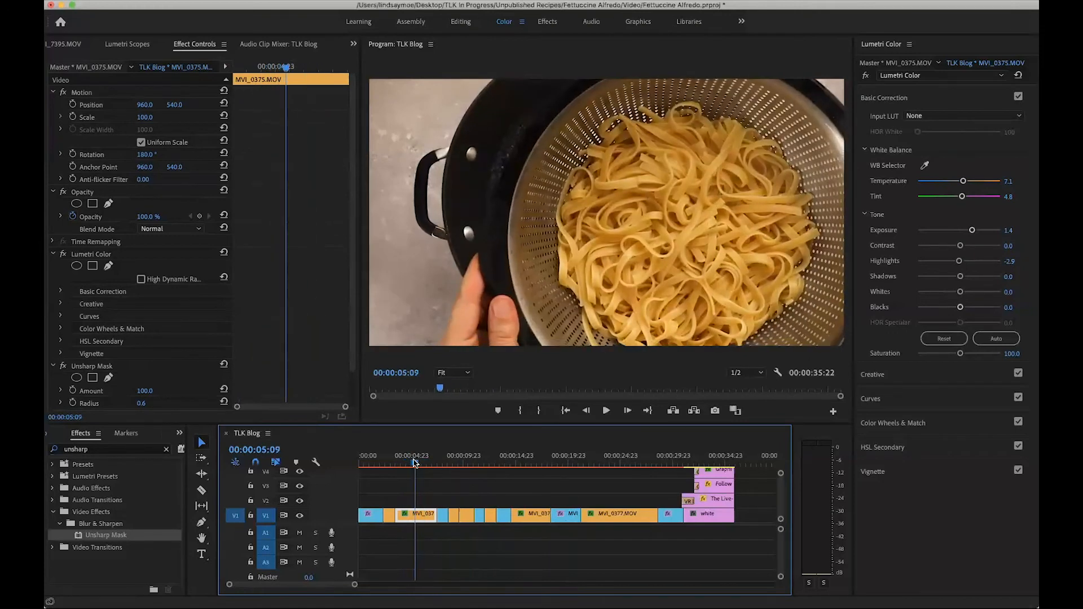
{"action": "key", "text": "space"}
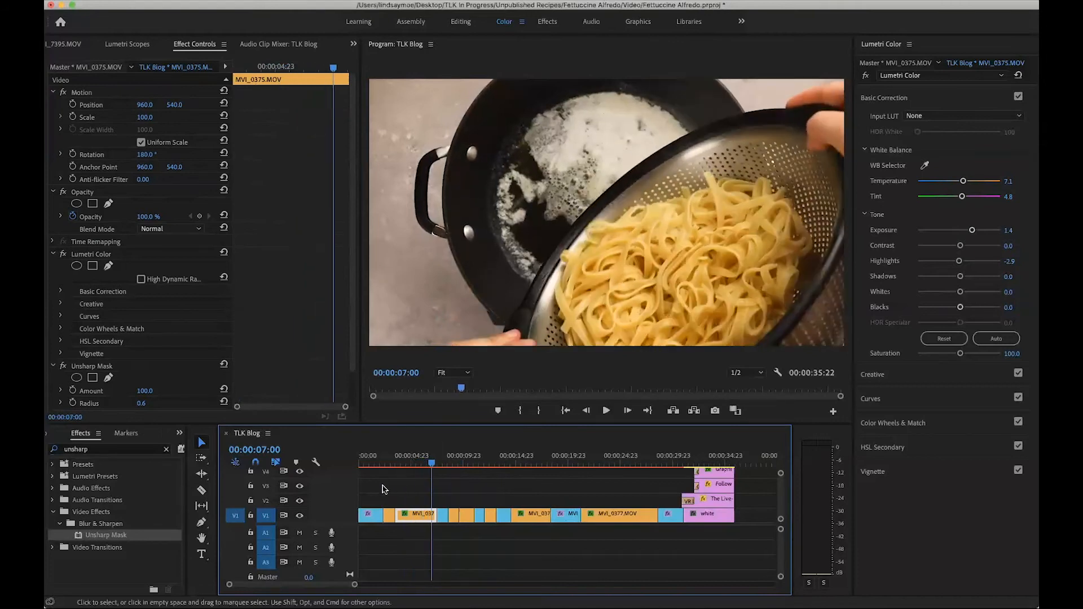
{"action": "left_click_drag", "start_coordinate": [378, 488], "coordinate": [498, 514]}
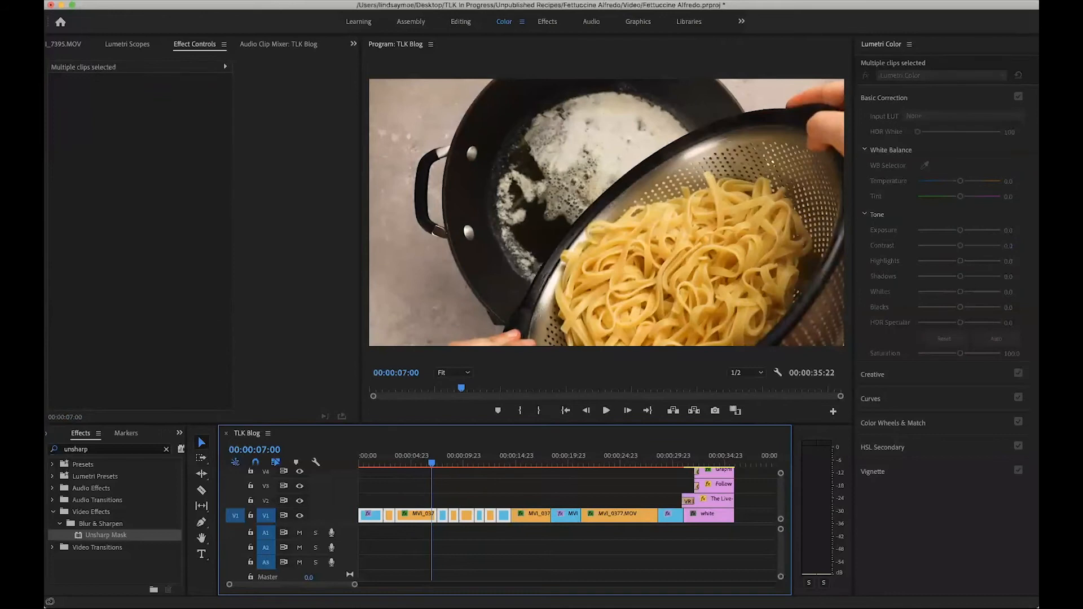
{"action": "left_click", "coordinate": [232, 1]}
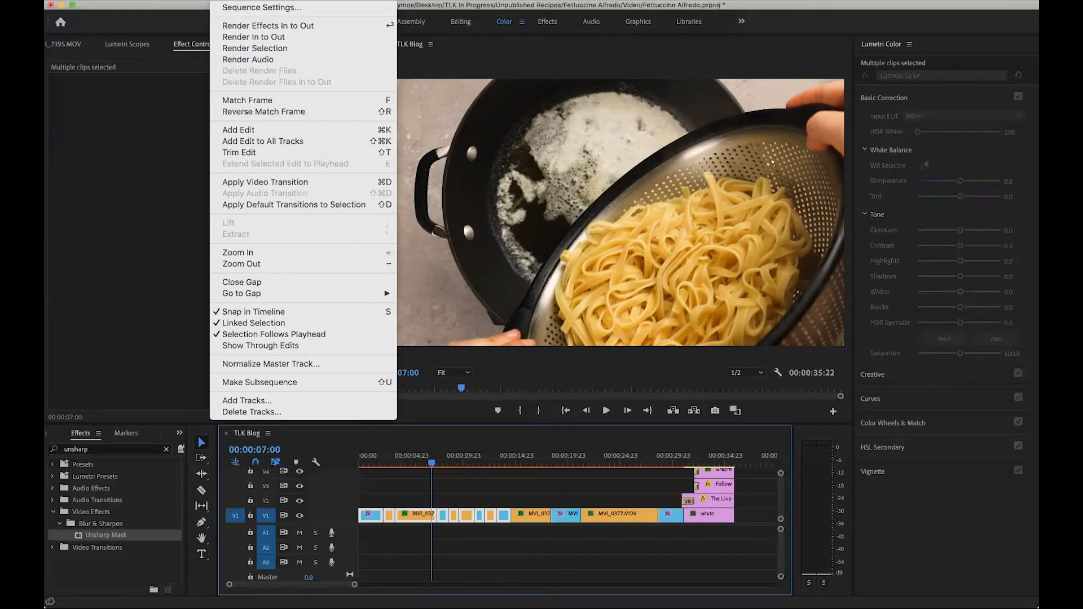
{"action": "key", "text": "Escape"}
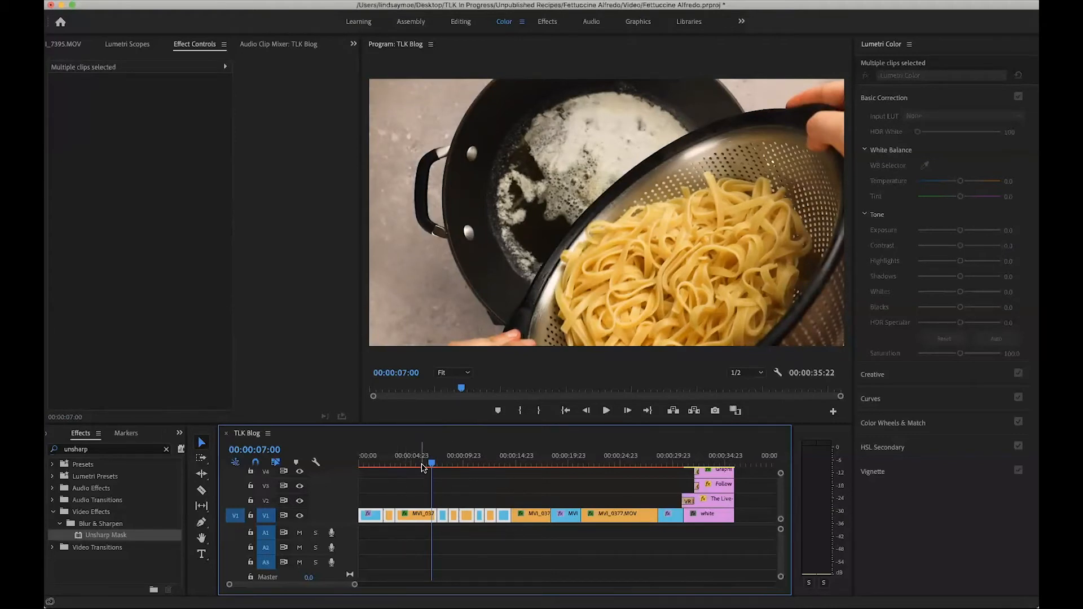
{"action": "left_click", "coordinate": [445, 481]}
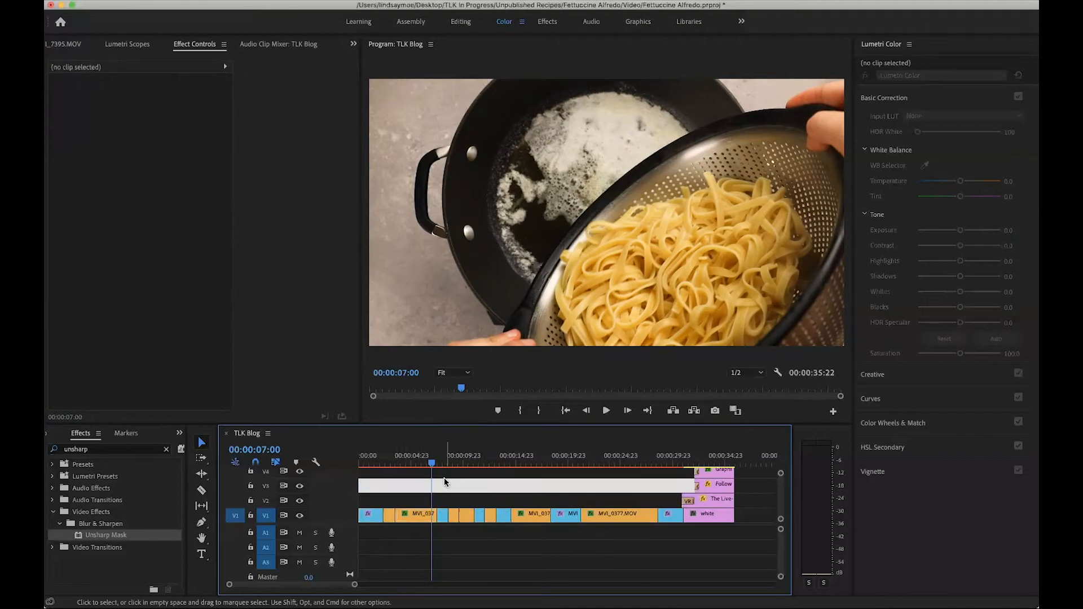
Step: Go to the overhead cheese clip at 00:00:12:06 to review its color correction
{"action": "left_click_drag", "start_coordinate": [432, 464], "coordinate": [489, 464]}
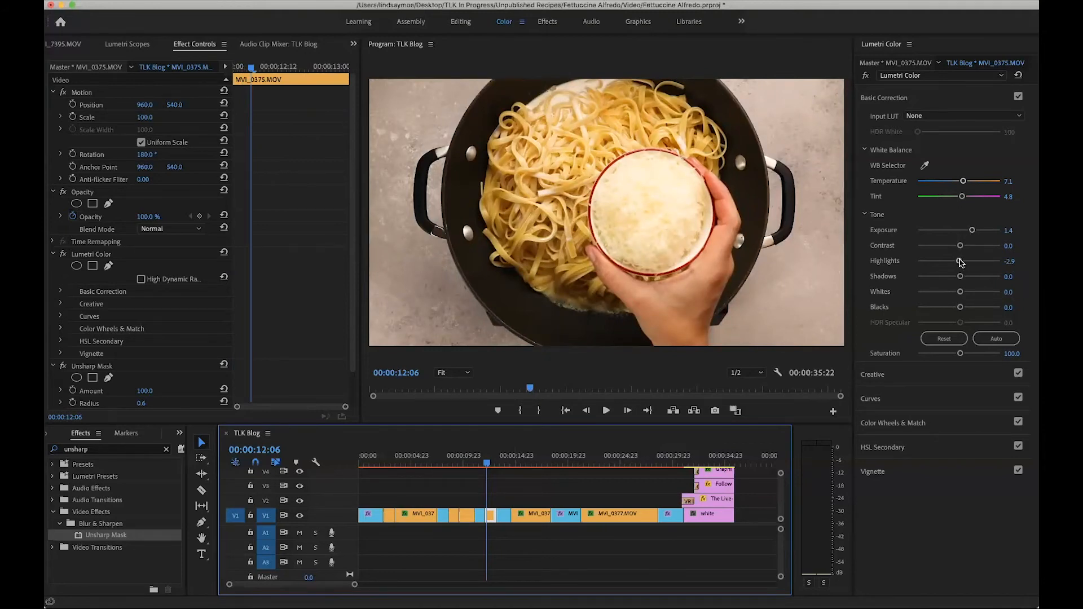
Step: Lower the Highlights of the MVI_0375.MOV clip at 00:00:12:06 to -10.0
{"action": "left_click_drag", "start_coordinate": [960, 262], "coordinate": [951, 265]}
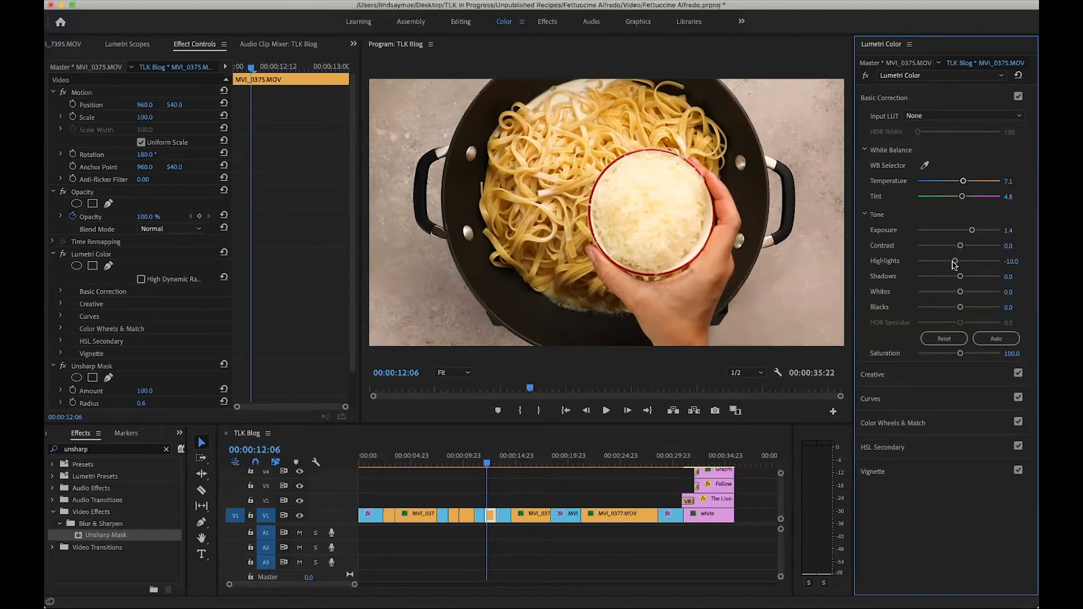
Step: Move the playhead to 00:00:29:05 on the last pasta clip and switch to the Editing workspace
{"action": "left_click_drag", "start_coordinate": [489, 462], "coordinate": [666, 461]}
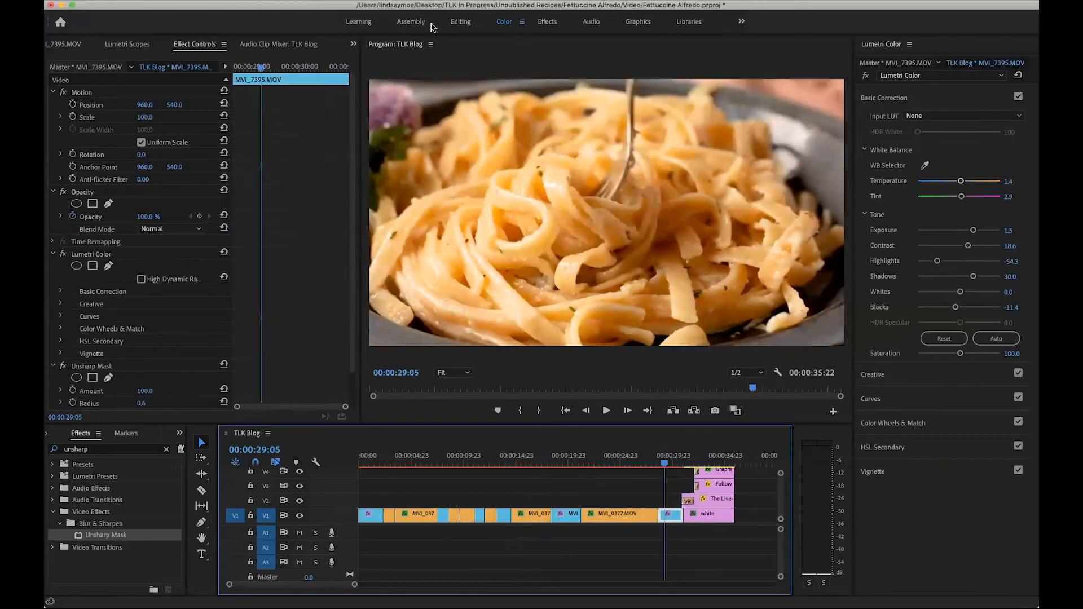
{"action": "left_click", "coordinate": [466, 23]}
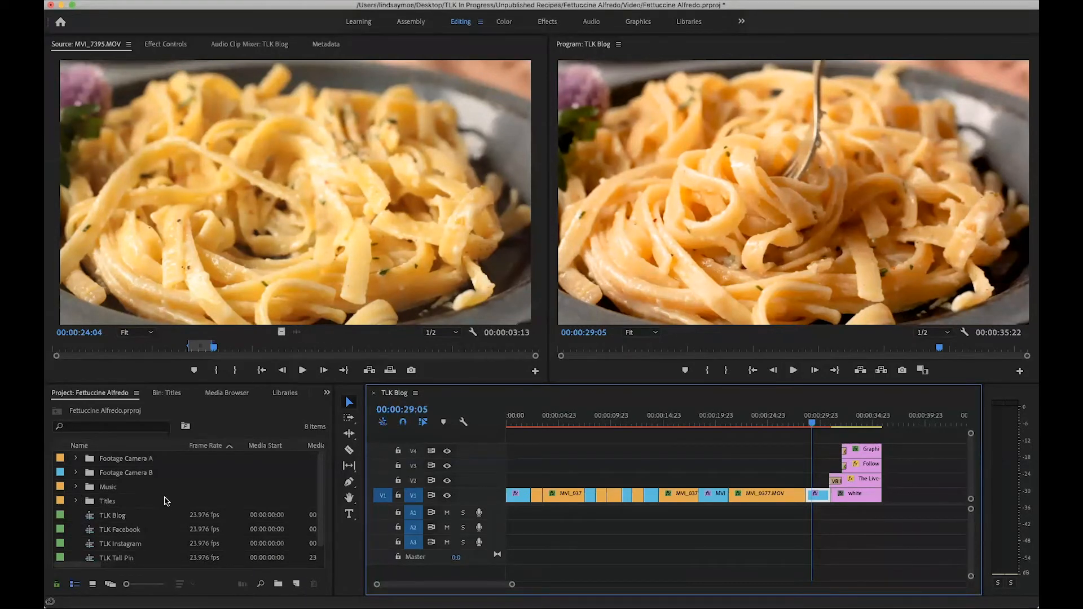
Step: Browse the premade ingredient titles stored in the Titles bin
{"action": "left_click", "coordinate": [76, 501]}
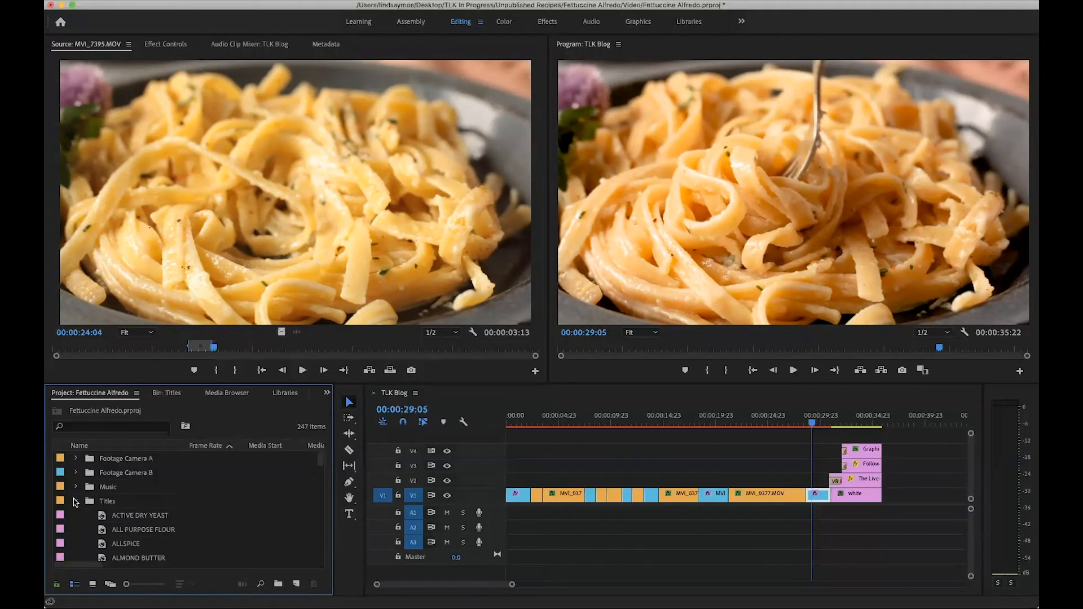
{"action": "scroll", "coordinate": [131, 509], "scroll_direction": "down", "scroll_amount": 5}
{"action": "scroll", "coordinate": [131, 509], "scroll_direction": "up", "scroll_amount": 5}
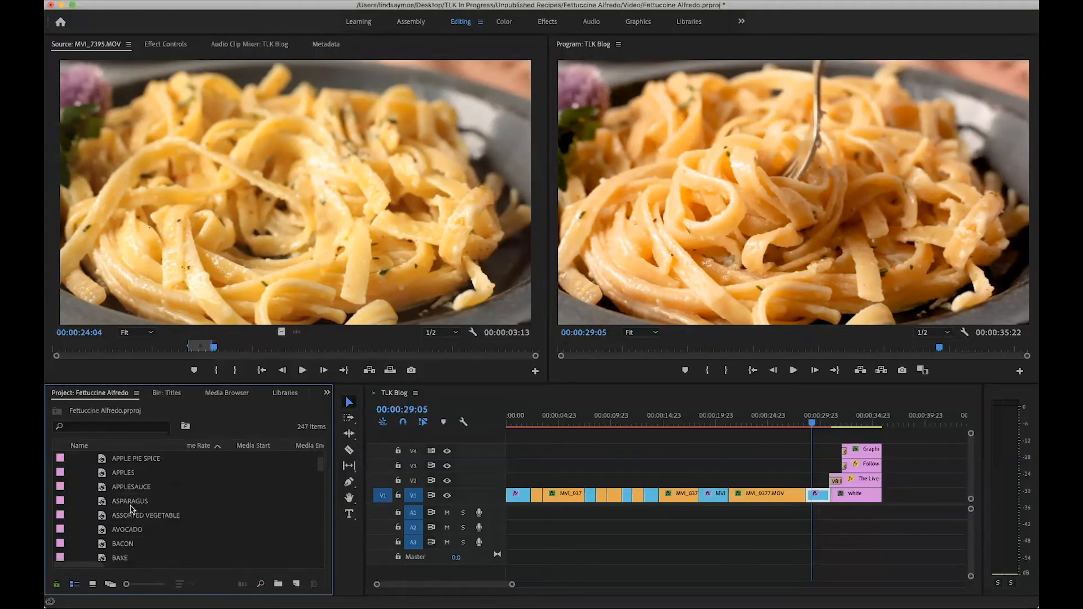
{"action": "scroll", "coordinate": [131, 509], "scroll_direction": "up", "scroll_amount": 5}
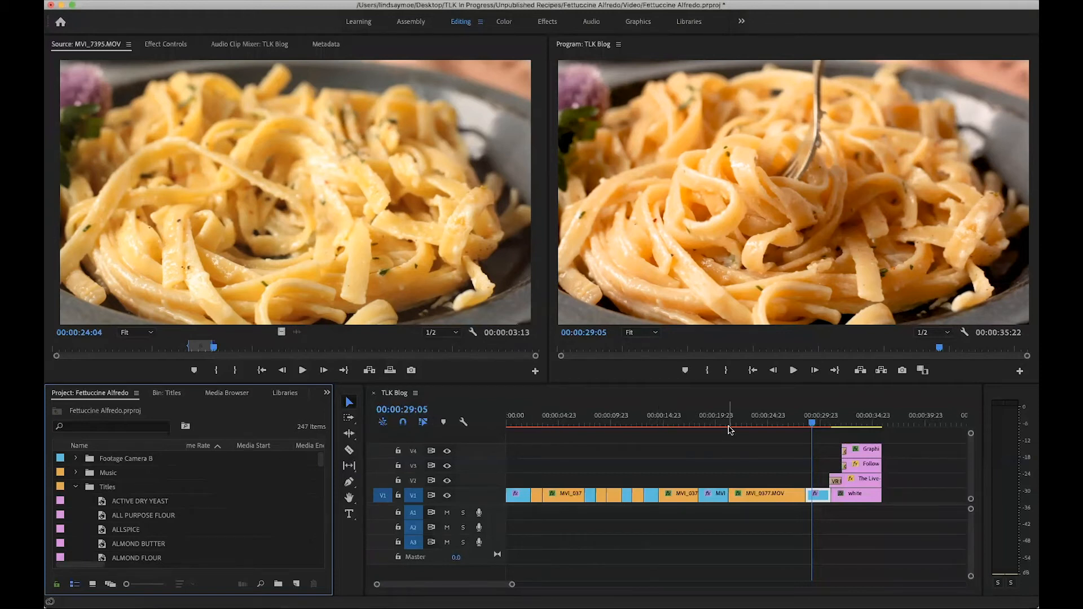
{"action": "left_click", "coordinate": [76, 489]}
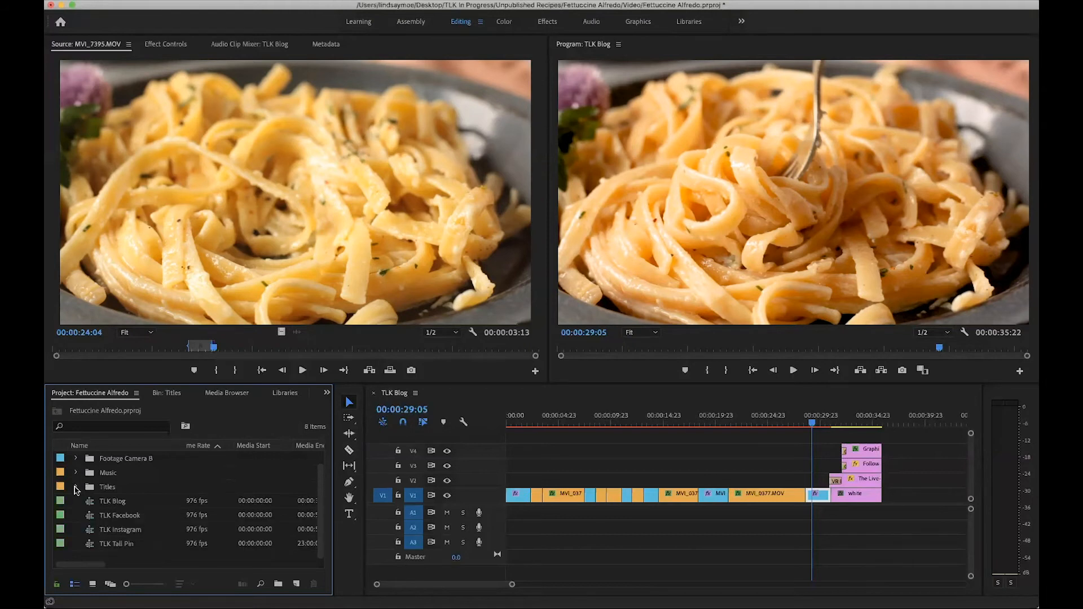
Step: Rename the TLK Blog sequence as Fettuccine Alfredo 16-9
{"action": "left_click", "coordinate": [112, 504]}
{"action": "left_click", "coordinate": [112, 502]}
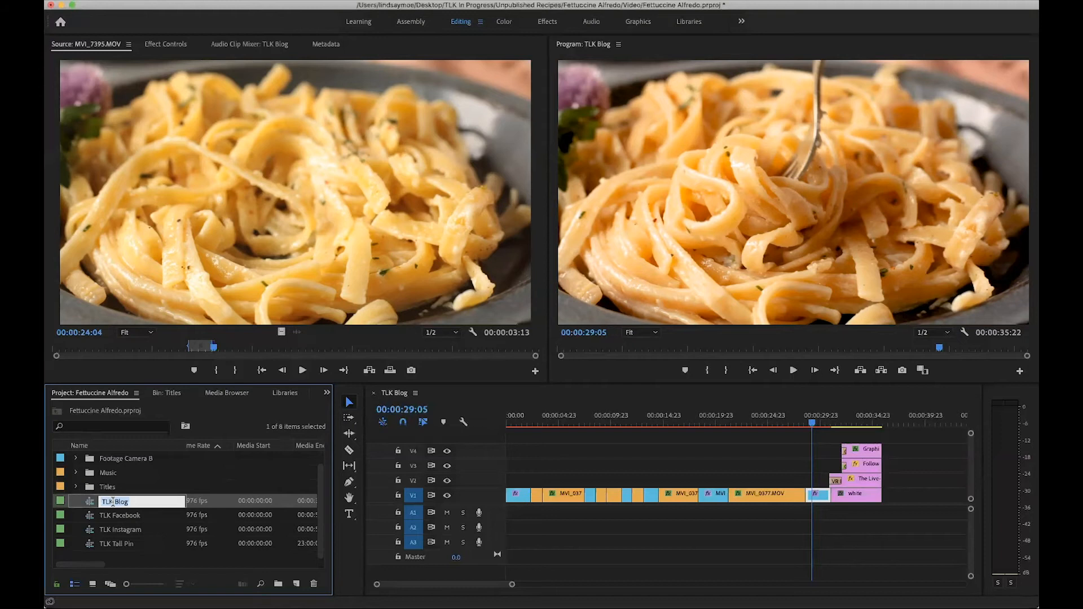
{"action": "type", "text": "Fettuccine Alfredo 16-9"}
{"action": "key", "text": "Tab"}
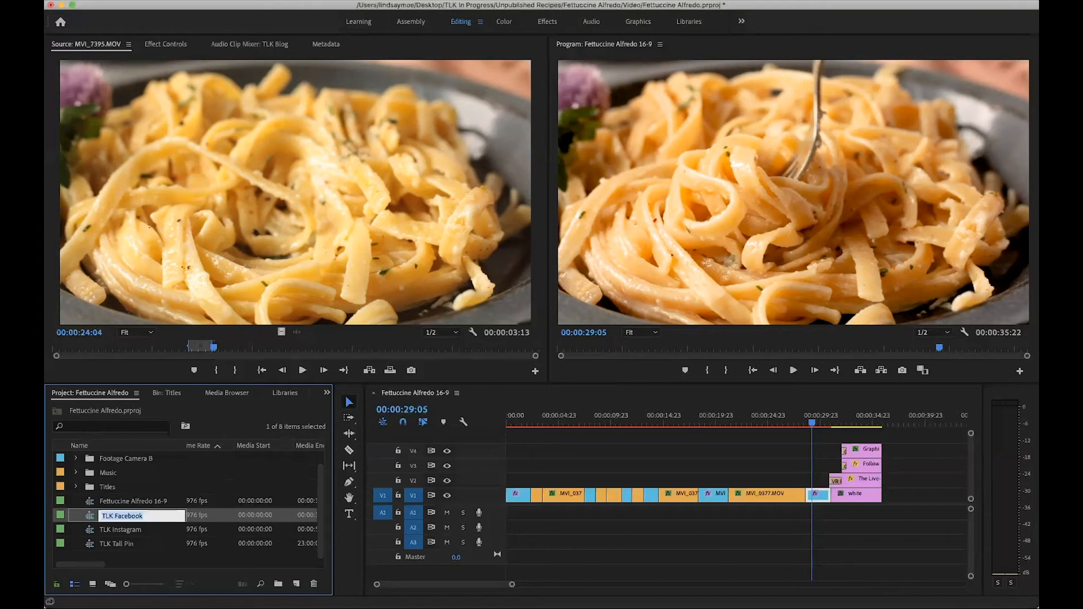
Step: Rename the TLK Facebook sequence as Fettuccine Alfredo Facebook
{"action": "left_click", "coordinate": [113, 515]}
{"action": "key", "text": "BackSpace"}
{"action": "key", "text": "BackSpace"}
{"action": "key", "text": "BackSpace"}
{"action": "type", "text": "Fettuccine "}
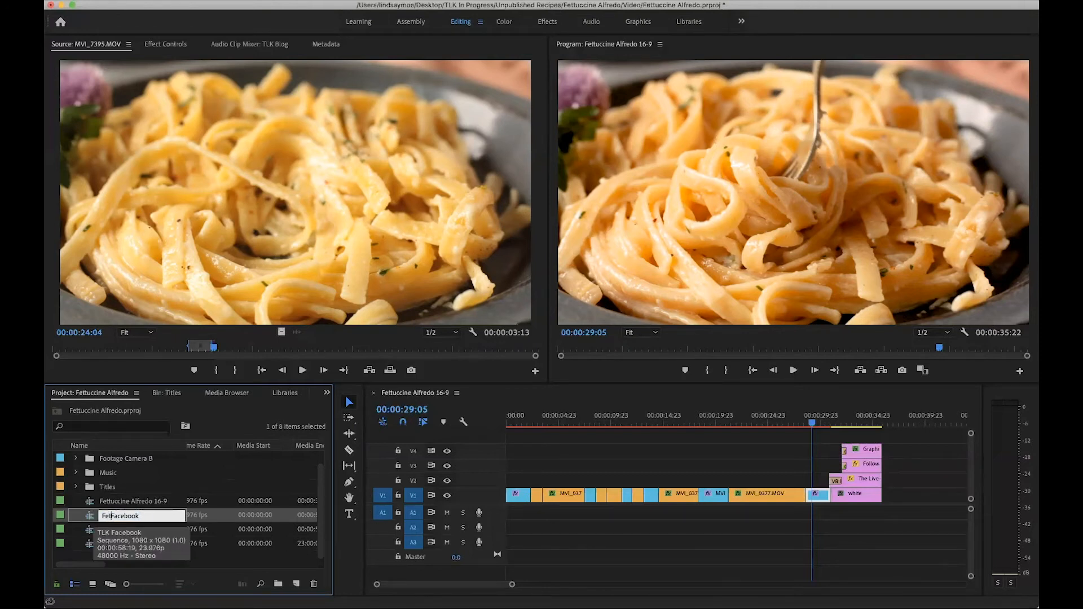
{"action": "type", "text": "Alfredo"}
{"action": "key", "text": "Tab"}
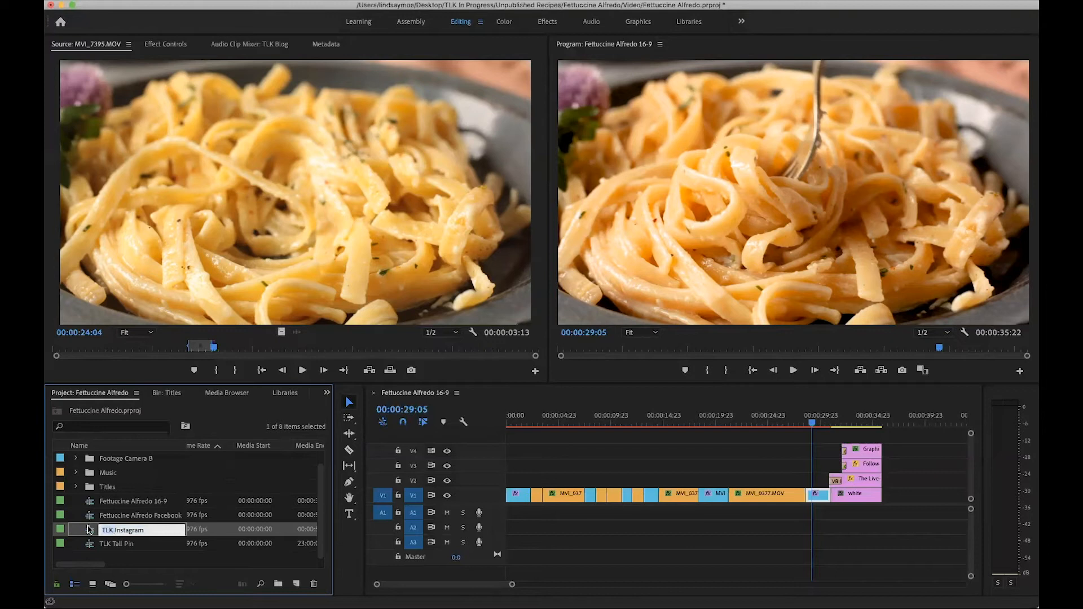
Step: Rename the TLK Instagram and TLK Tall Pin sequences as Fettuccine Alfredo Instagram and Fettuccine Alfredo Tall Pin
{"action": "type", "text": "Fettuccine Alfredo"}
{"action": "key", "text": "Tab"}
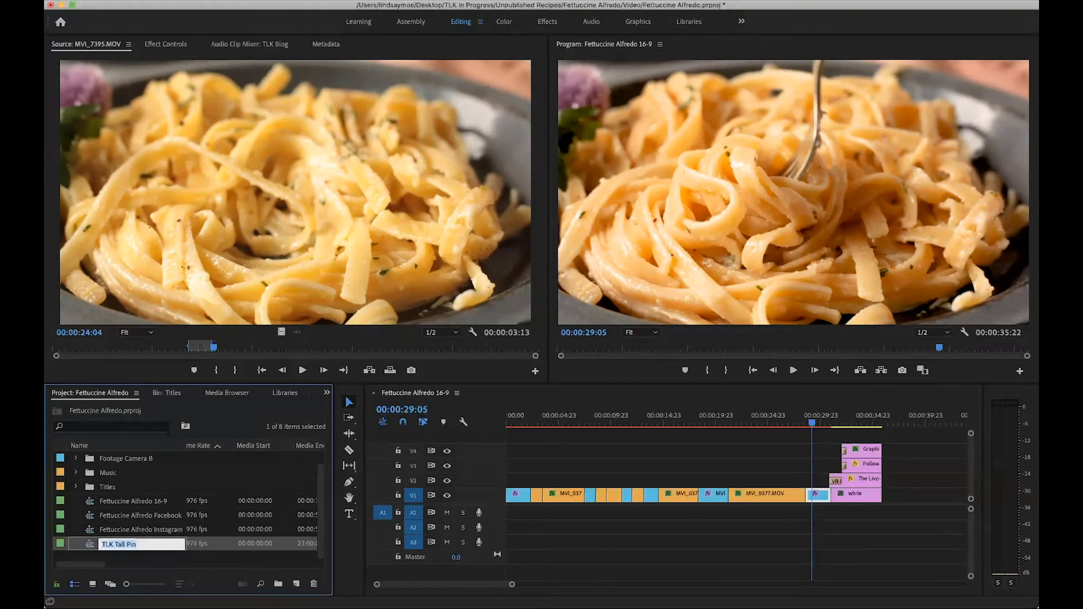
{"action": "left_click", "coordinate": [112, 544]}
{"action": "type", "text": "Fettuccine Alfredo"}
{"action": "key", "text": "Return"}
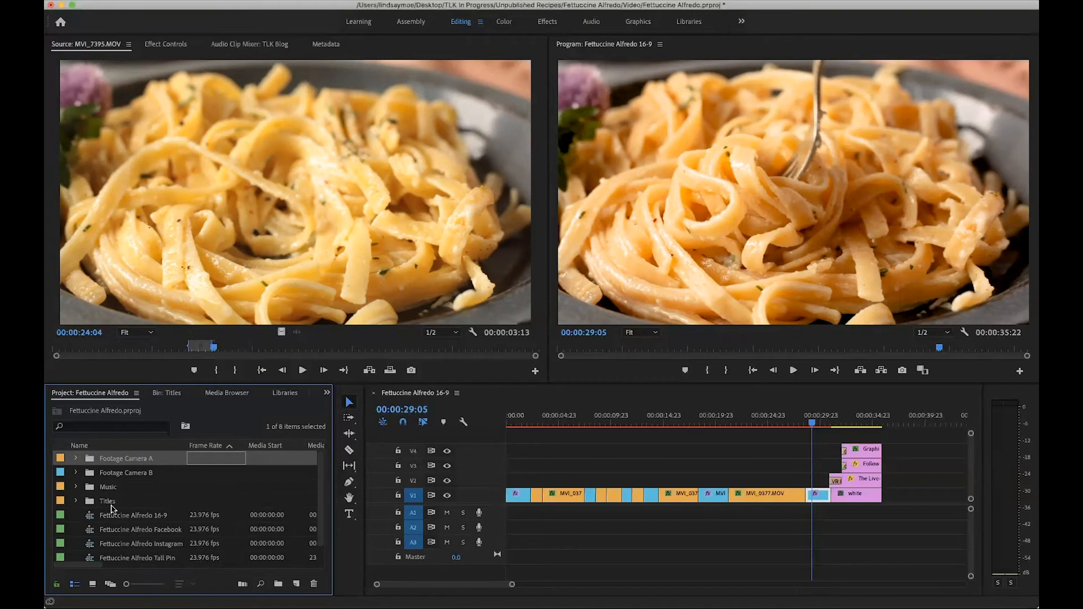
Step: Create a legacy title named title Fettuccine Alfredo inside the Titles bin, keeping the 1920 x 1080 video settings
{"action": "scroll", "coordinate": [143, 519], "scroll_direction": "down", "scroll_amount": 1}
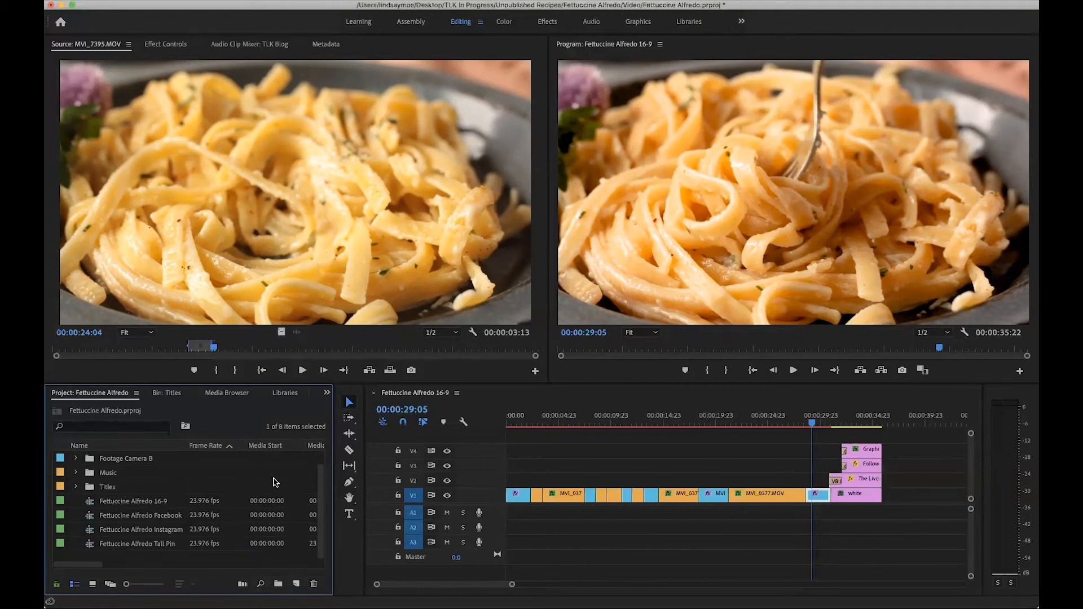
{"action": "left_click", "coordinate": [76, 487]}
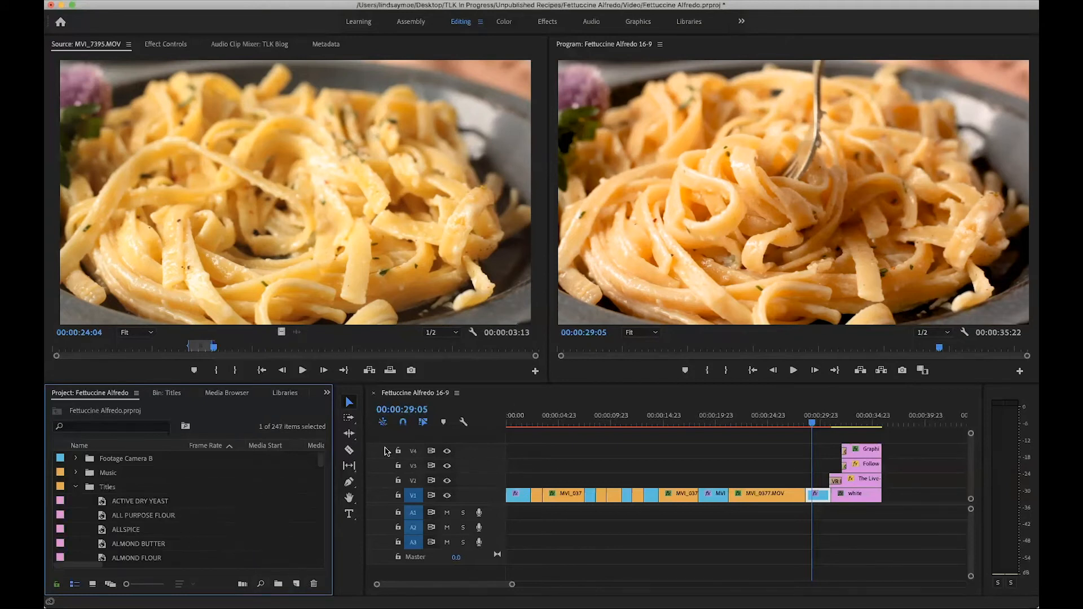
{"action": "left_click", "coordinate": [92, 489]}
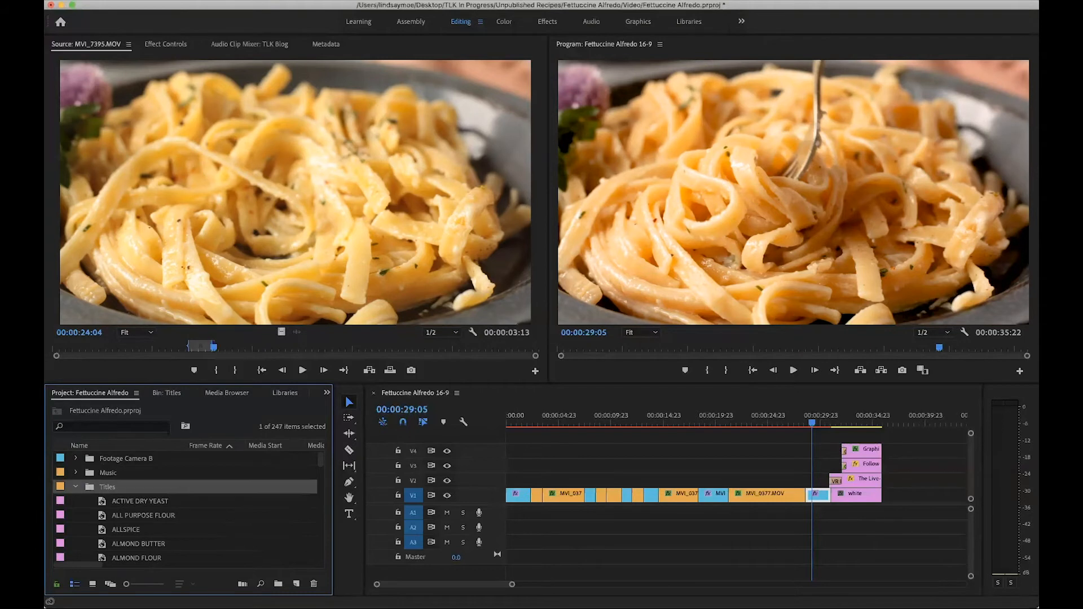
{"action": "left_click", "coordinate": [145, 1]}
{"action": "mouse_move", "coordinate": [146, 9]}
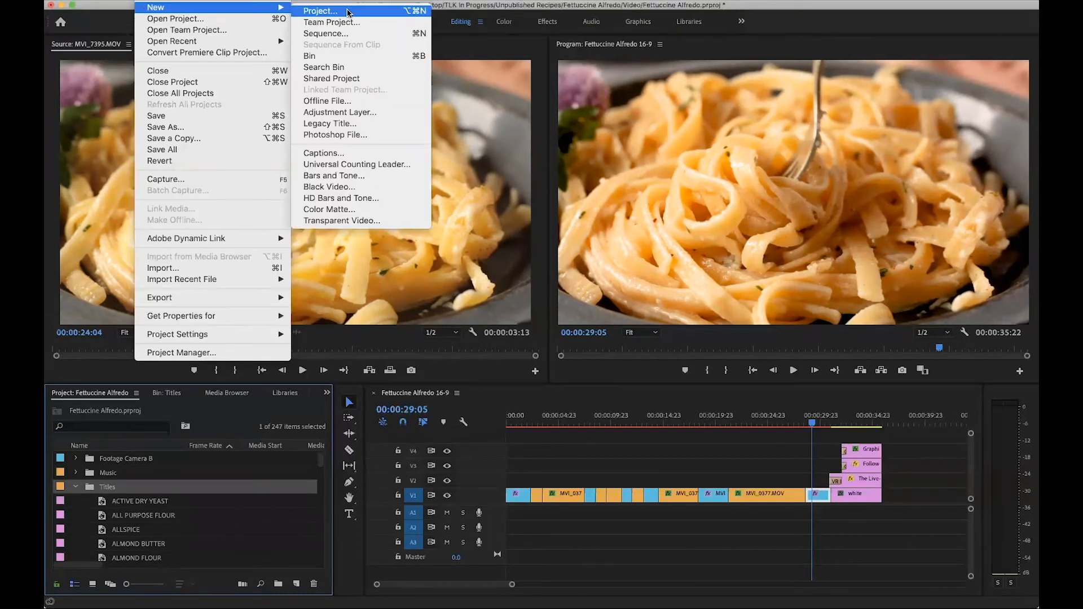
{"action": "left_click", "coordinate": [326, 124]}
{"action": "type", "text": "title Fettuccine Alfredo"}
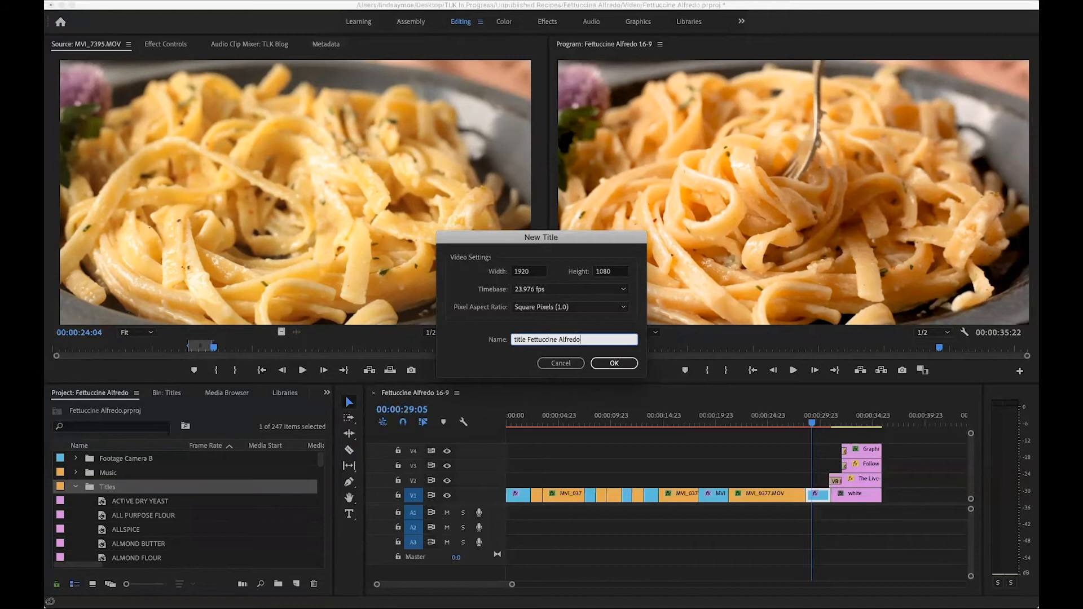
{"action": "key", "text": "Return"}
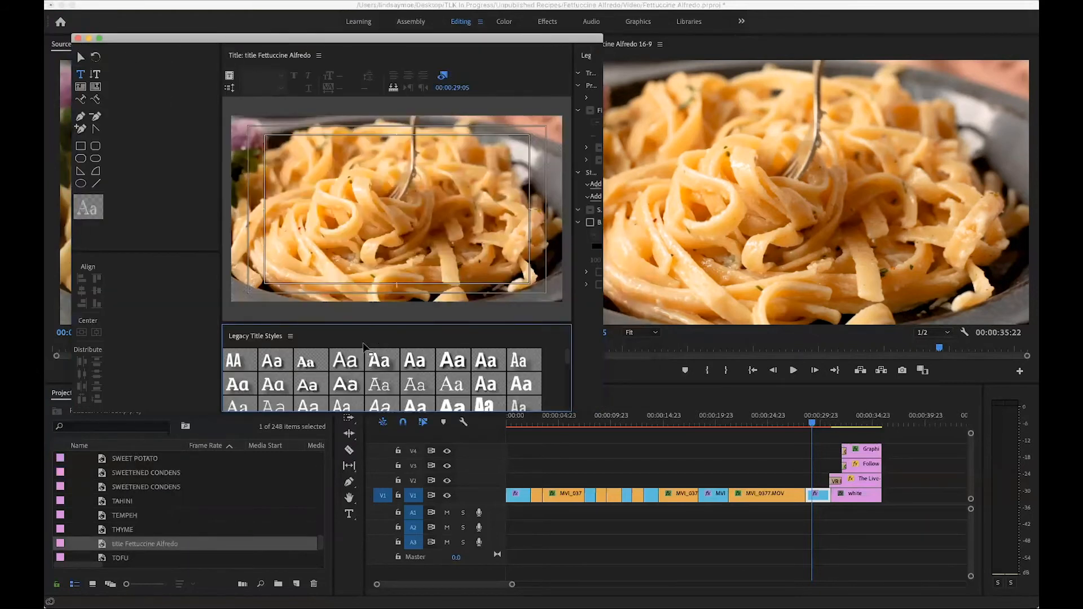
Step: Add the text FETTUCCINE ALFREDO on two lines to the title, using the first title style with the Bebas font
{"action": "left_click", "coordinate": [233, 362]}
{"action": "left_click", "coordinate": [329, 170]}
{"action": "type", "text": "FETTUCCIN"}
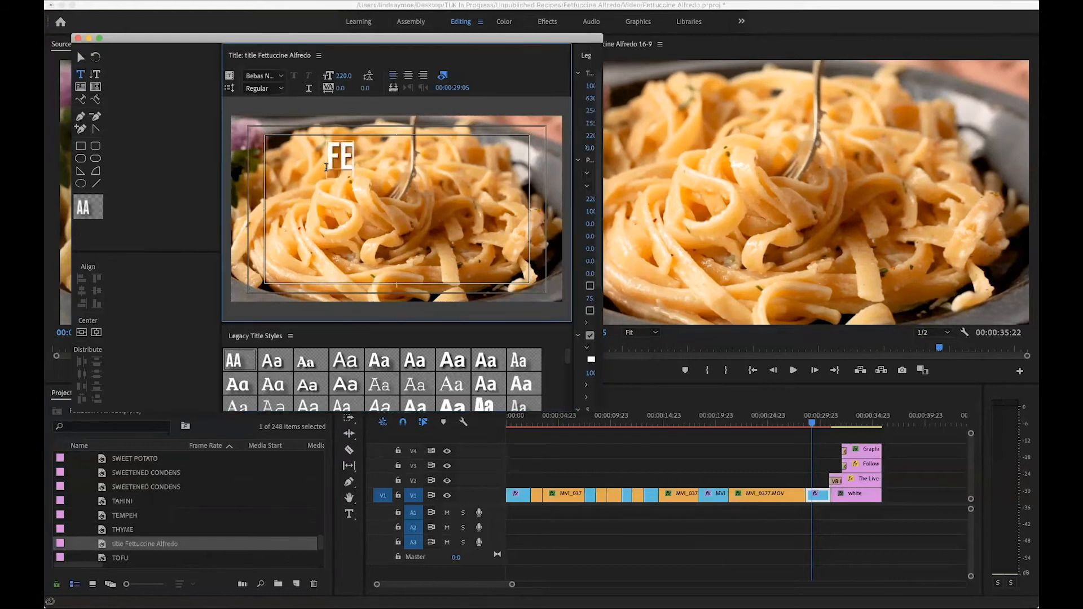
{"action": "type", "text": "ALFREDO"}
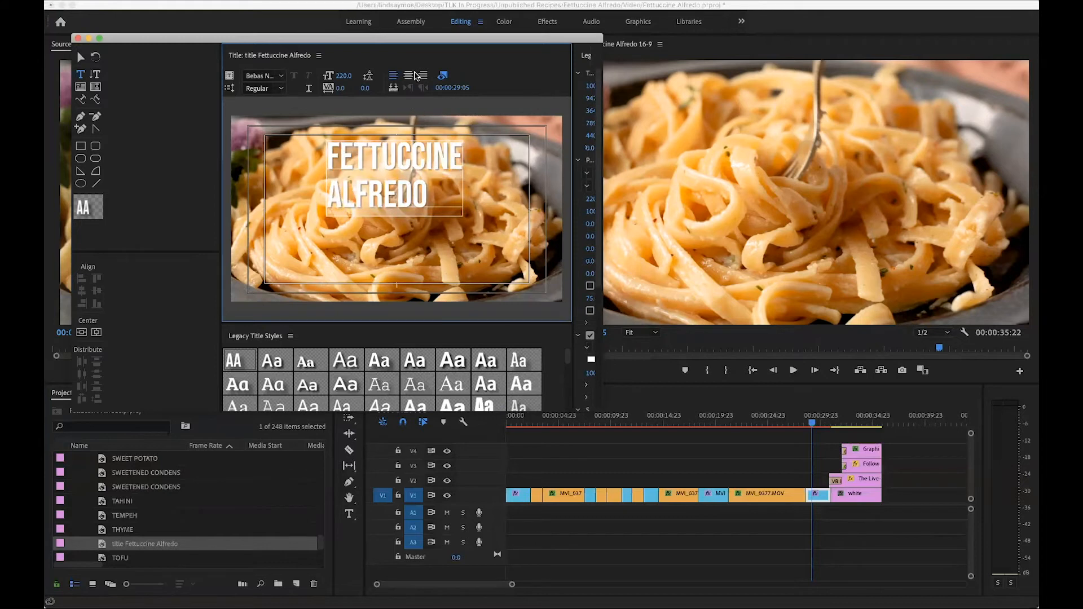
Step: Center-align the title text, center it vertically and horizontally in the frame, and close the title editor
{"action": "left_click", "coordinate": [409, 76]}
{"action": "left_click", "coordinate": [81, 332]}
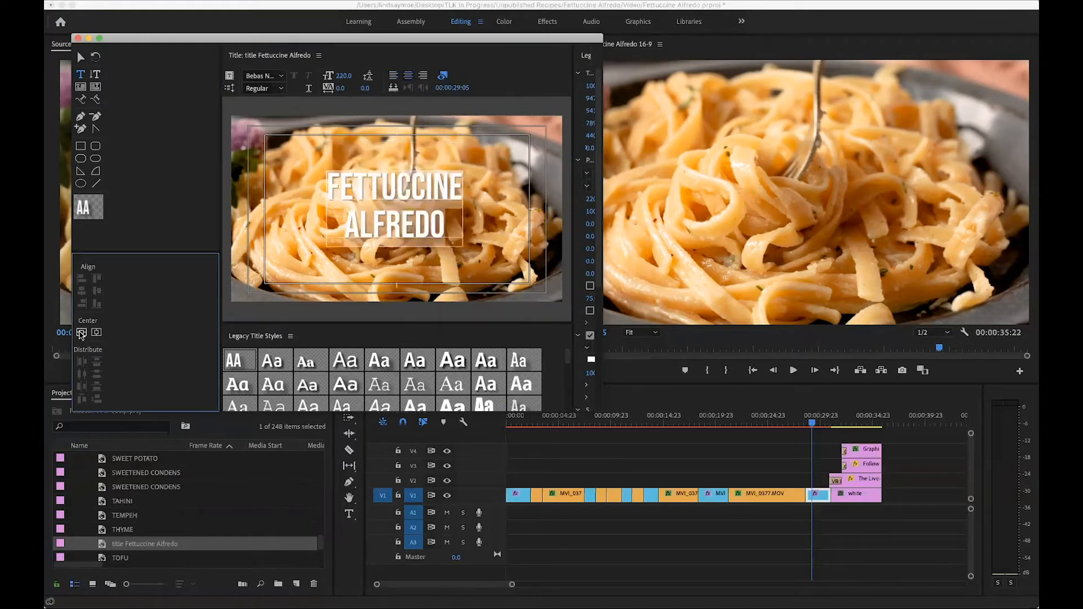
{"action": "left_click", "coordinate": [96, 332]}
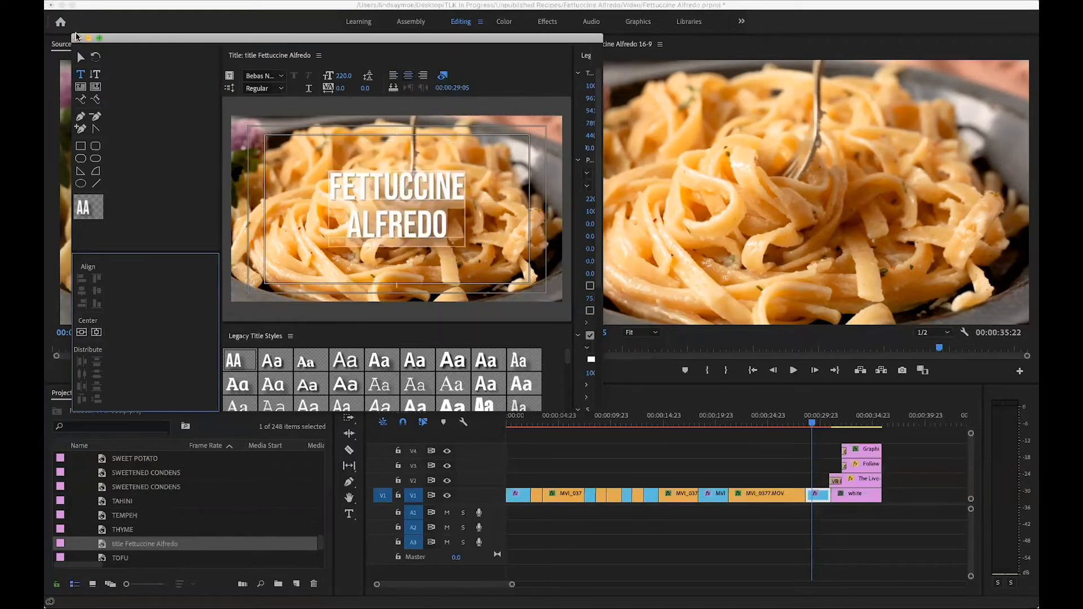
{"action": "left_click", "coordinate": [78, 38]}
Step: Place the title Fettuccine Alfredo on track V2 at the start of the sequence and preview it at 00:00:01:13
{"action": "left_click_drag", "start_coordinate": [102, 544], "coordinate": [509, 480]}
{"action": "scroll", "coordinate": [510, 480], "scroll_direction": "up", "scroll_amount": 6}
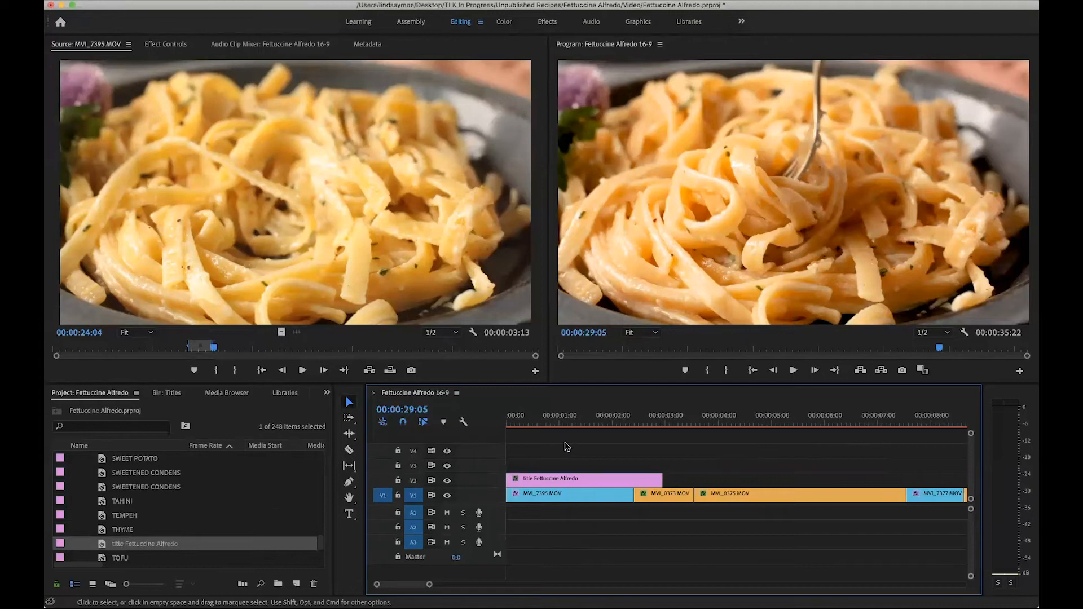
{"action": "left_click_drag", "start_coordinate": [552, 423], "coordinate": [588, 424]}
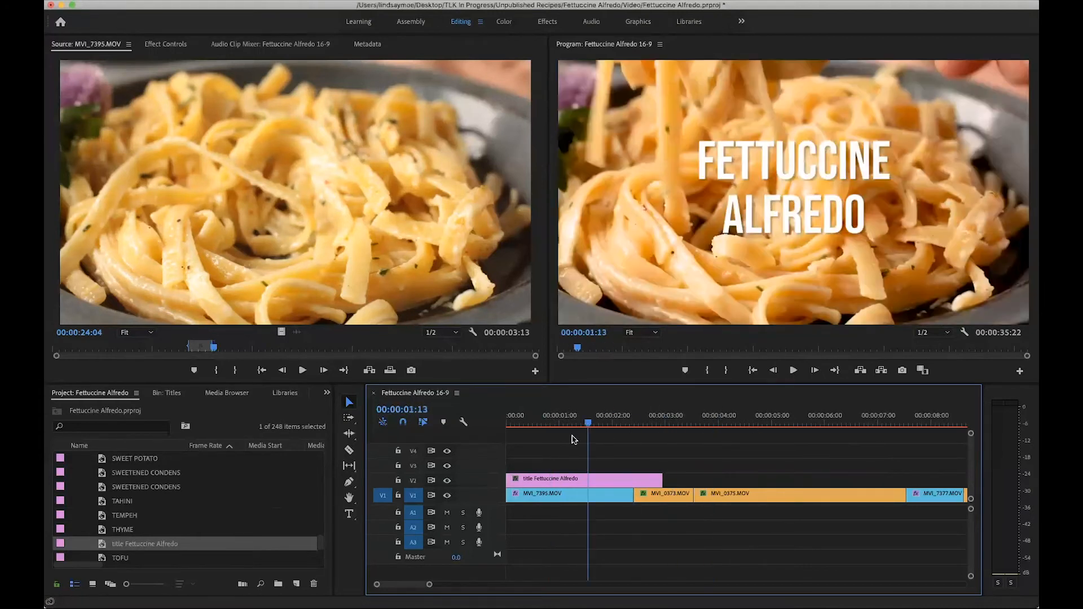
Step: Trim the title clip on V2 to start at 00:00:00:06 and end at 00:00:02:00
{"action": "left_click", "coordinate": [519, 422]}
{"action": "left_click_drag", "start_coordinate": [512, 480], "coordinate": [520, 480]}
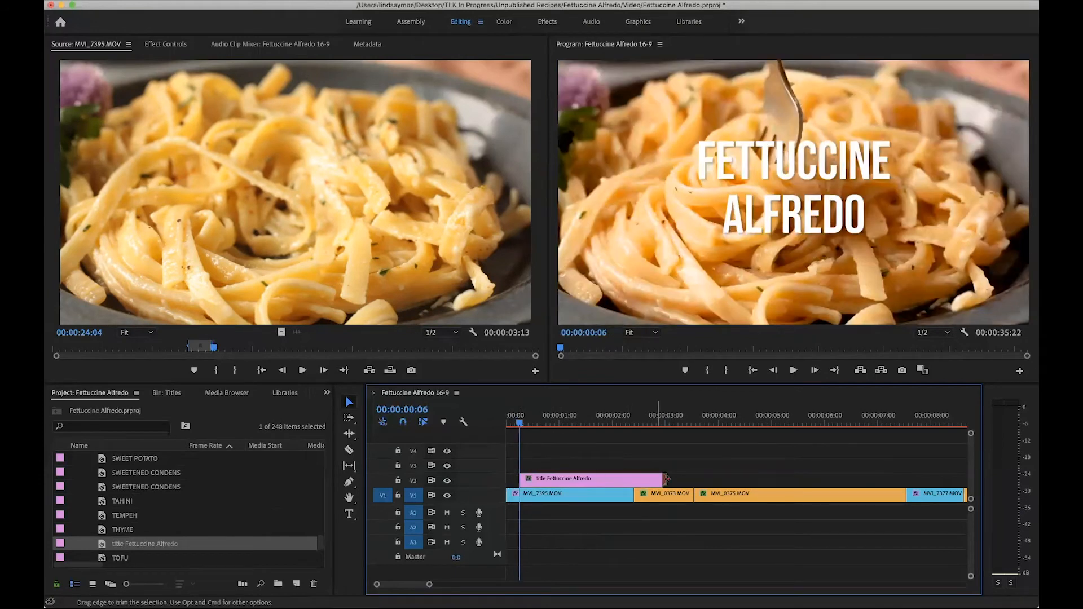
{"action": "left_click_drag", "start_coordinate": [663, 478], "coordinate": [613, 478]}
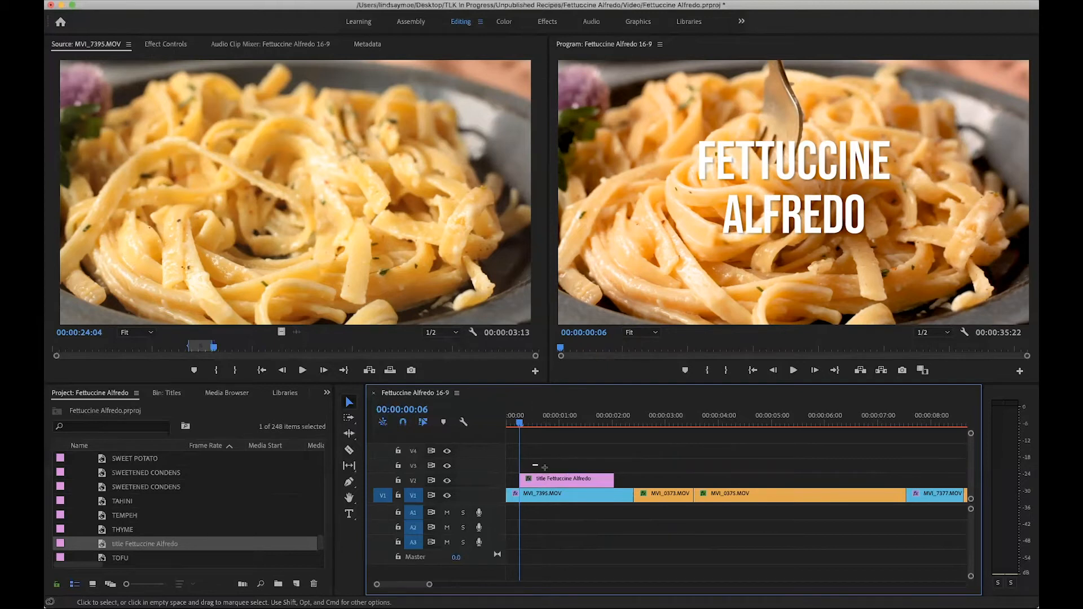
Step: Apply the default transition to both ends of the title clip and return the playhead to the sequence start
{"action": "left_click_drag", "start_coordinate": [566, 475], "coordinate": [578, 480]}
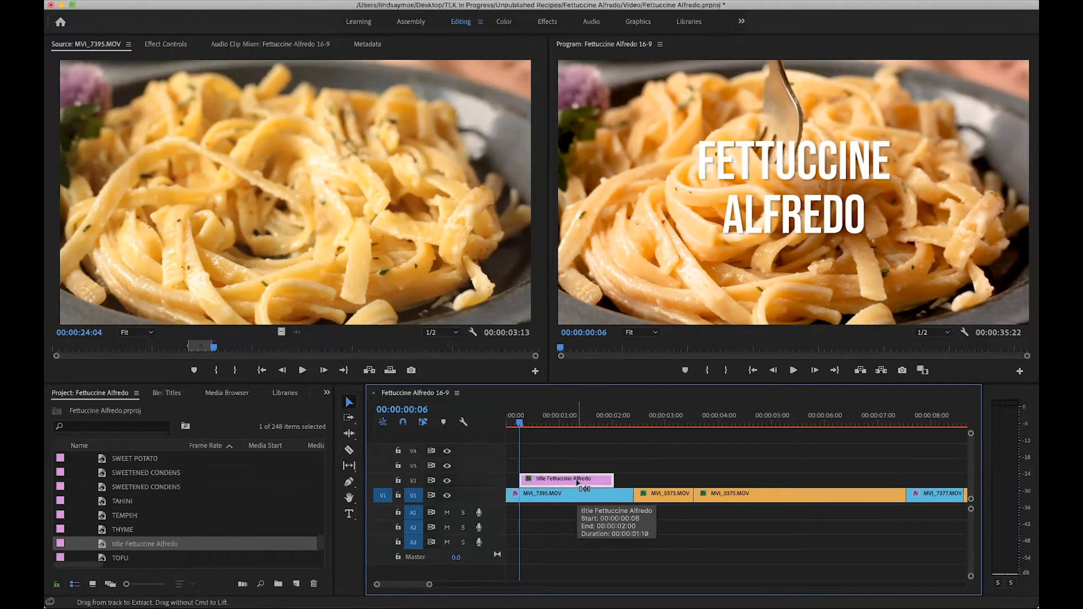
{"action": "key", "text": "super+d"}
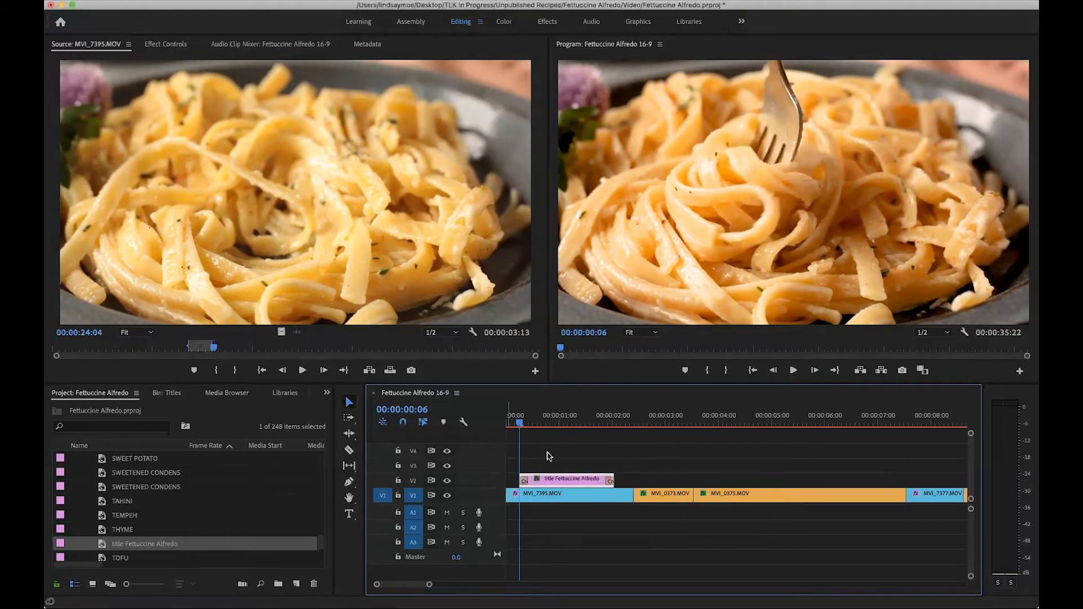
{"action": "left_click_drag", "start_coordinate": [519, 422], "coordinate": [507, 422]}
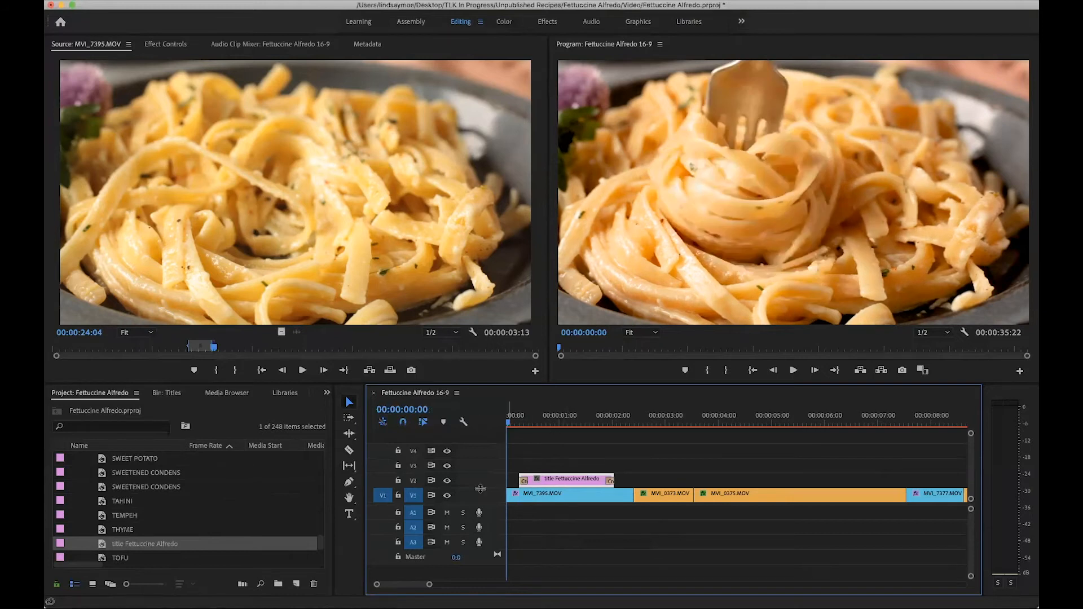
Step: Clear the unsharp search from the effects list and locate Cross Dissolve among the Dissolve video transitions
{"action": "left_click", "coordinate": [89, 394]}
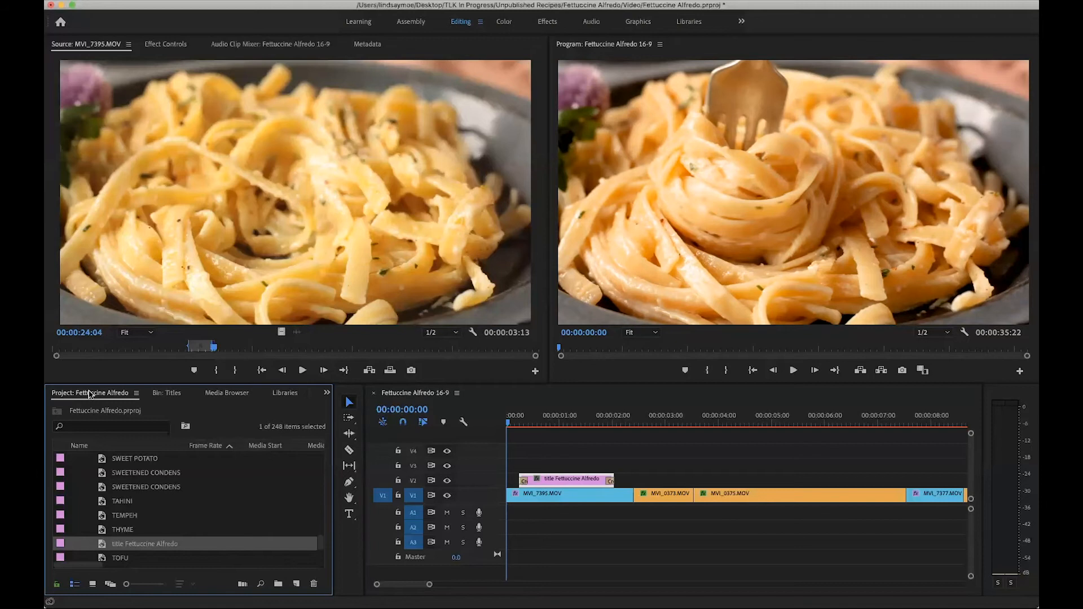
{"action": "key", "text": "shift+7"}
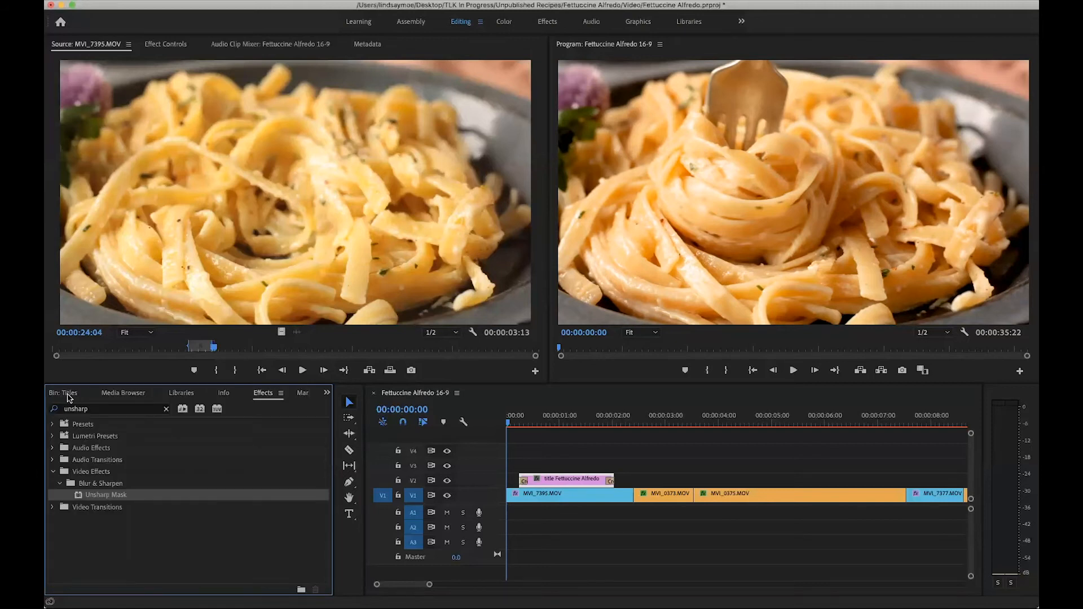
{"action": "left_click", "coordinate": [166, 409]}
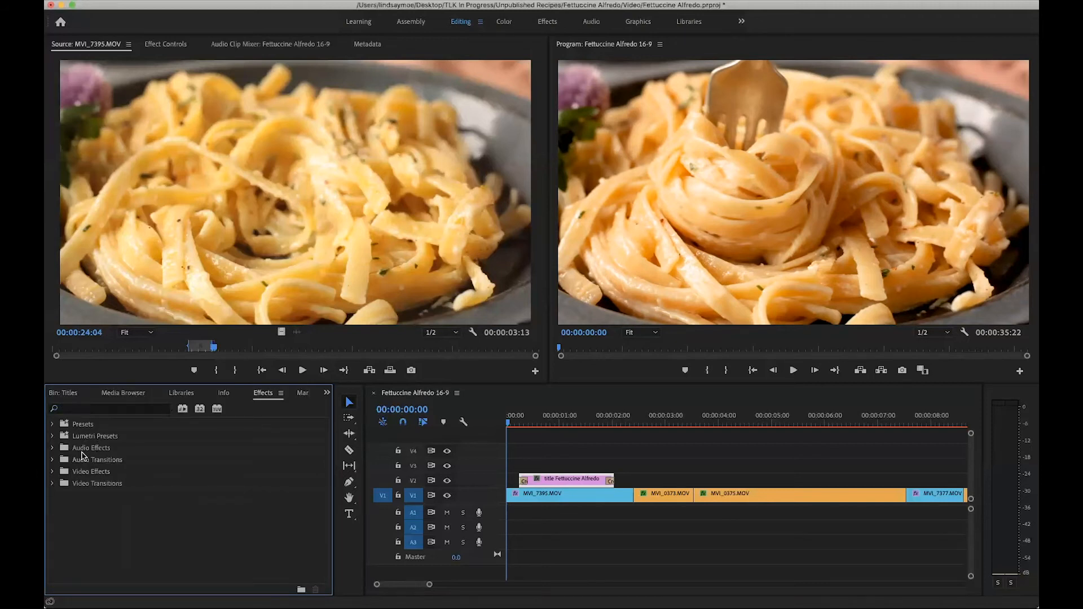
{"action": "left_click", "coordinate": [52, 483]}
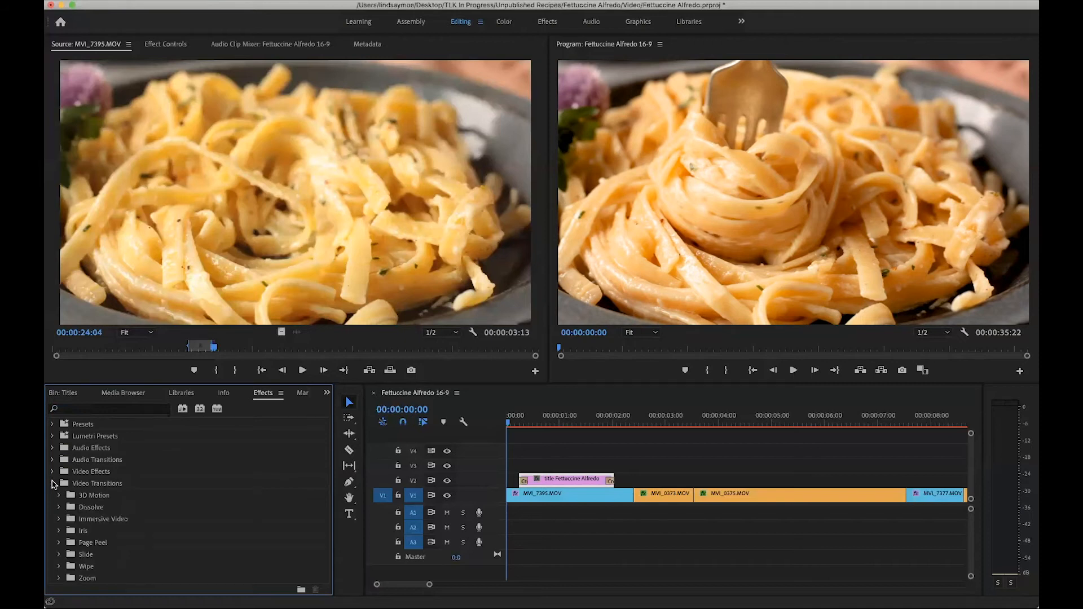
{"action": "left_click", "coordinate": [58, 507]}
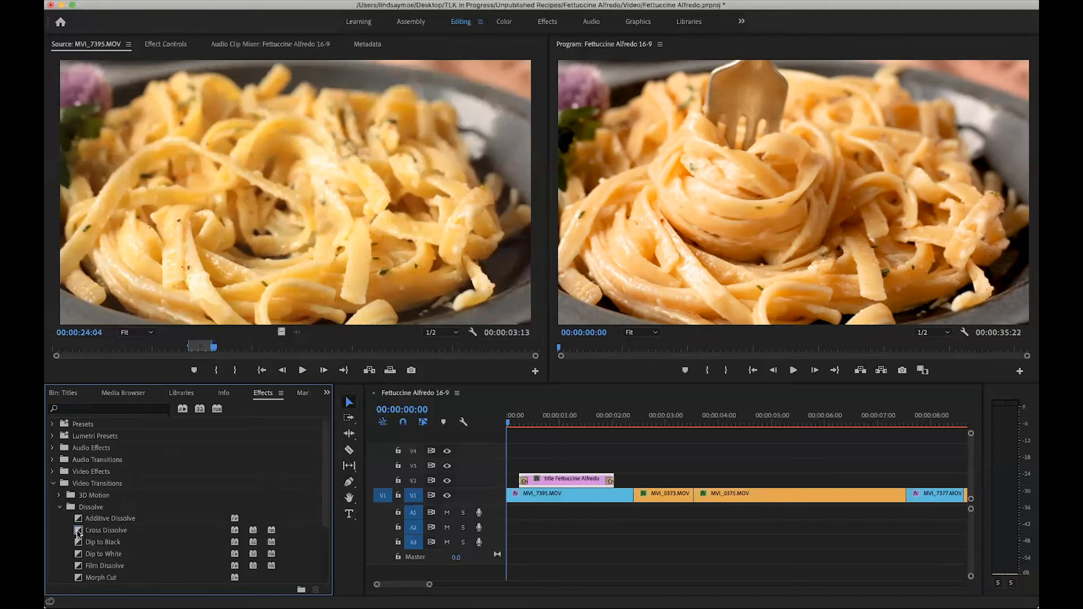
Step: Check the duration setting of the Cross Dissolve at the start of the title clip and leave it as it is
{"action": "left_click", "coordinate": [79, 532]}
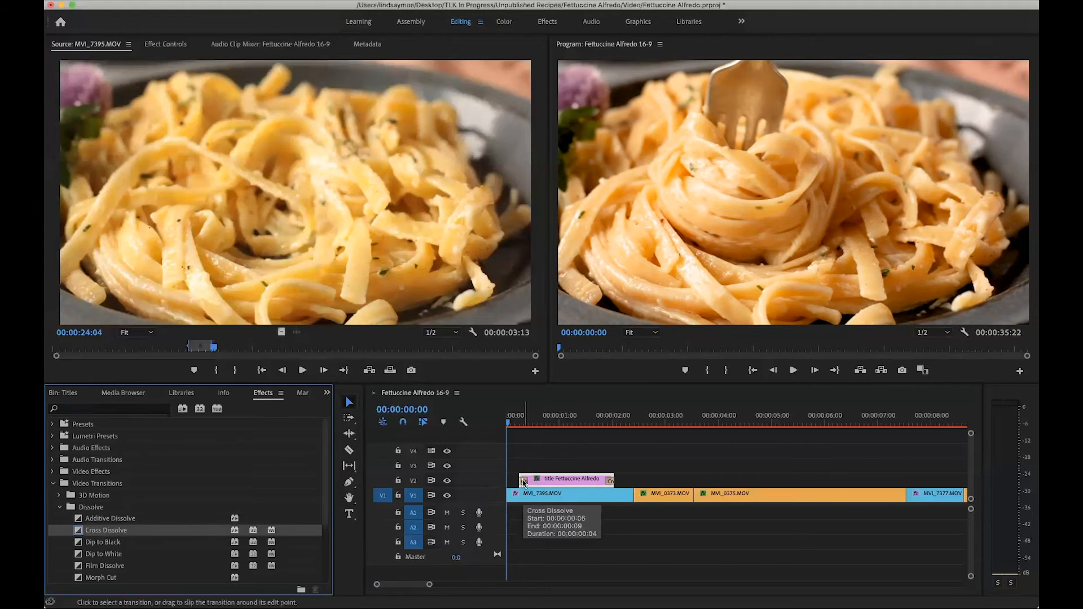
{"action": "right_click", "coordinate": [524, 483]}
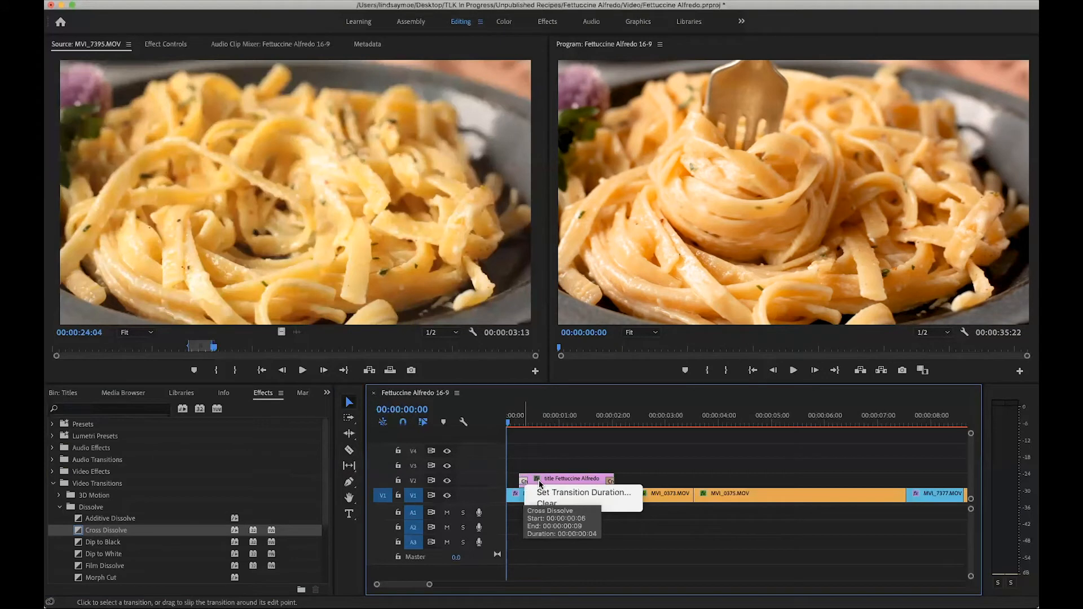
{"action": "left_click", "coordinate": [564, 493]}
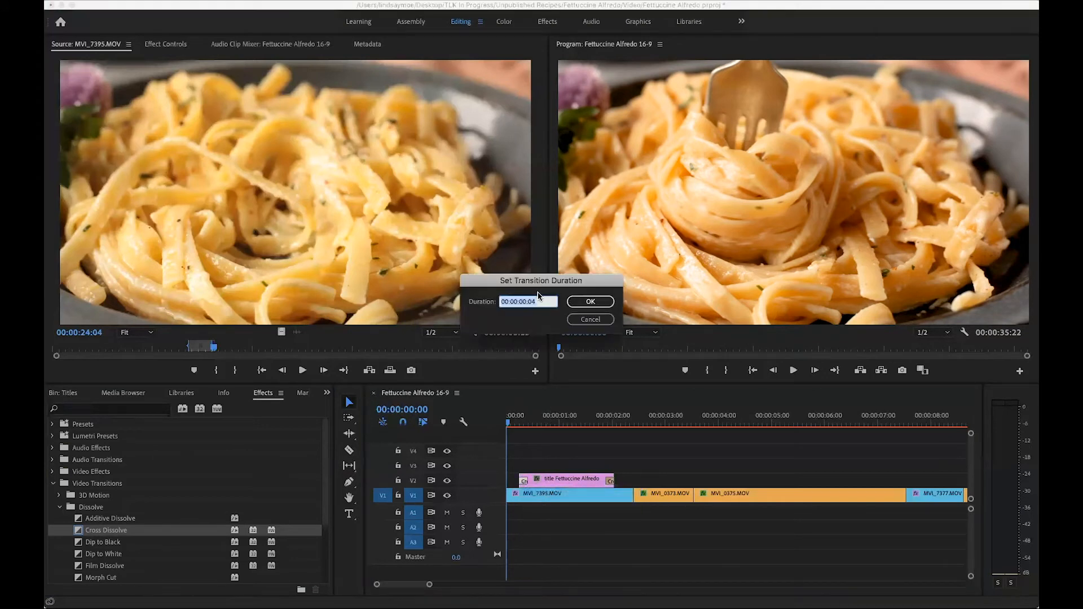
{"action": "left_click", "coordinate": [597, 320]}
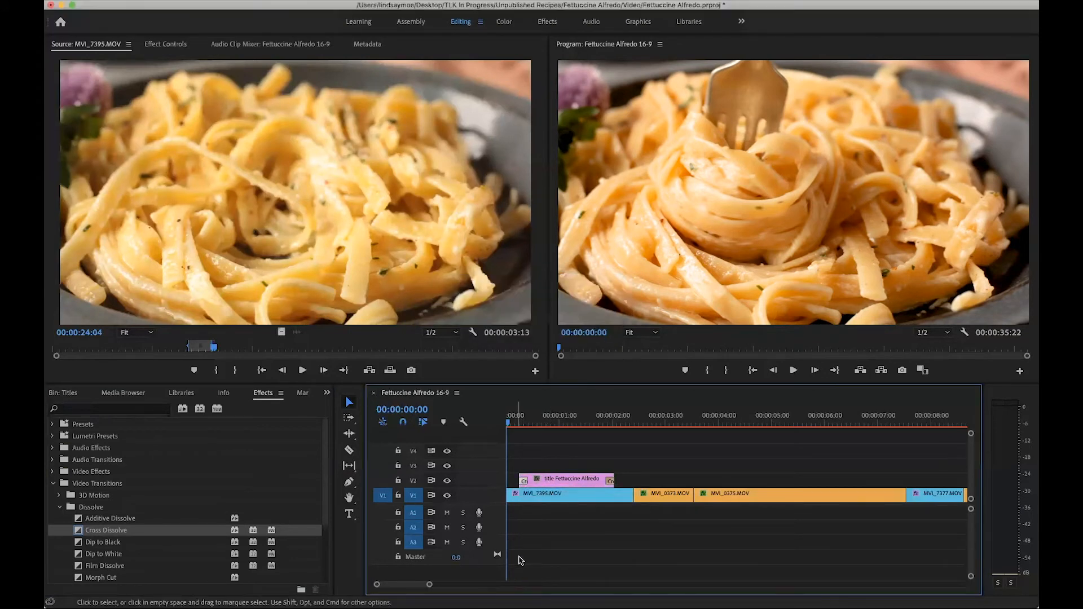
Step: Play the opening from the sequence start to preview how the title fades in and out over MVI_7395.MOV
{"action": "key", "text": "space"}
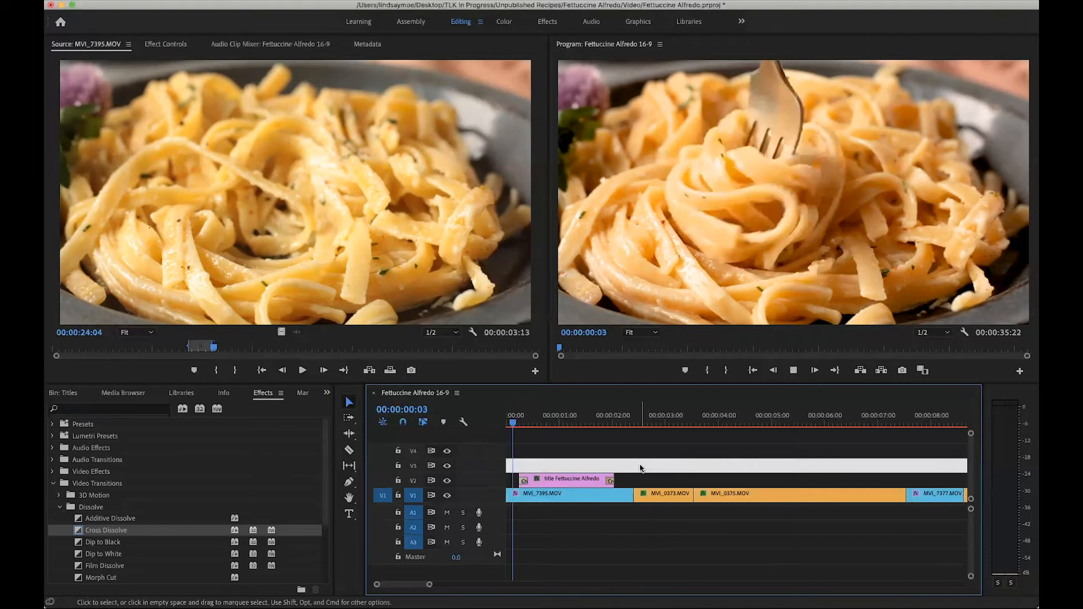
{"action": "key", "text": "minus"}
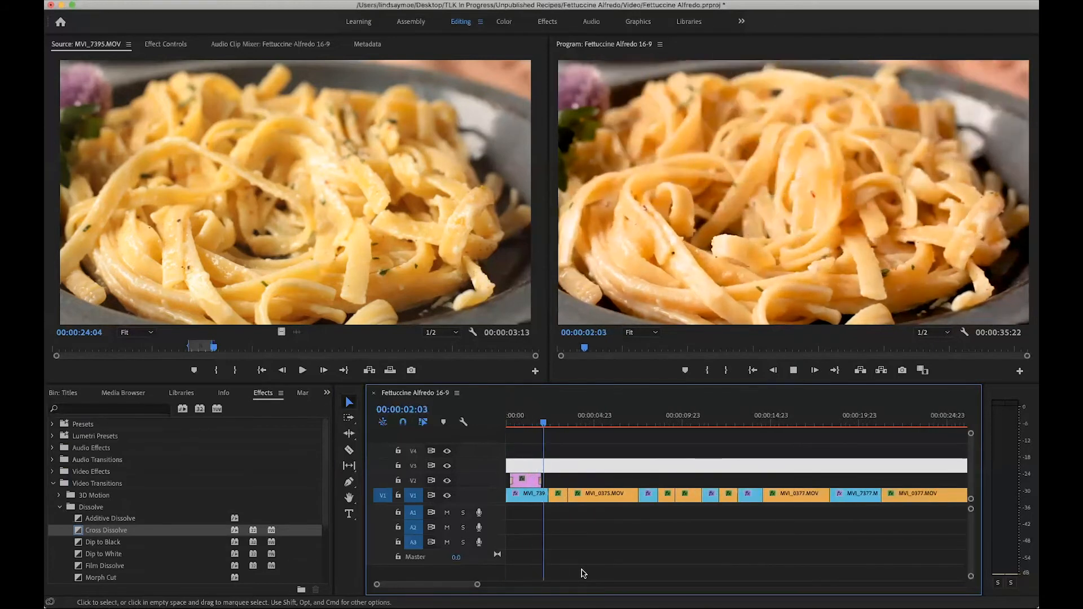
{"action": "left_click_drag", "start_coordinate": [551, 466], "coordinate": [551, 450]}
{"action": "key", "text": "Delete"}
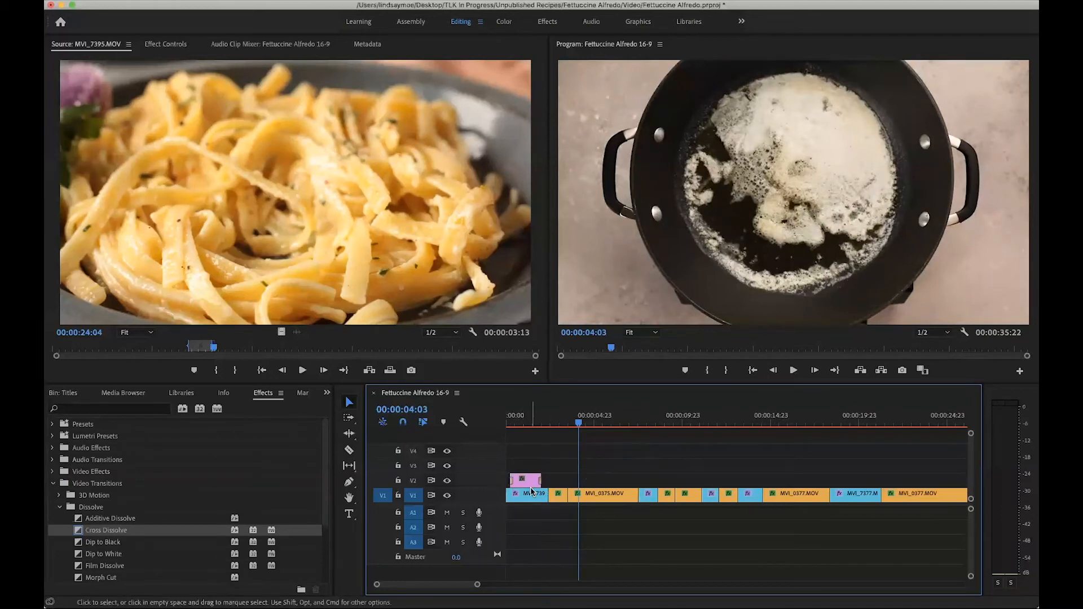
{"action": "scroll", "coordinate": [531, 491], "scroll_direction": "up", "scroll_amount": 5}
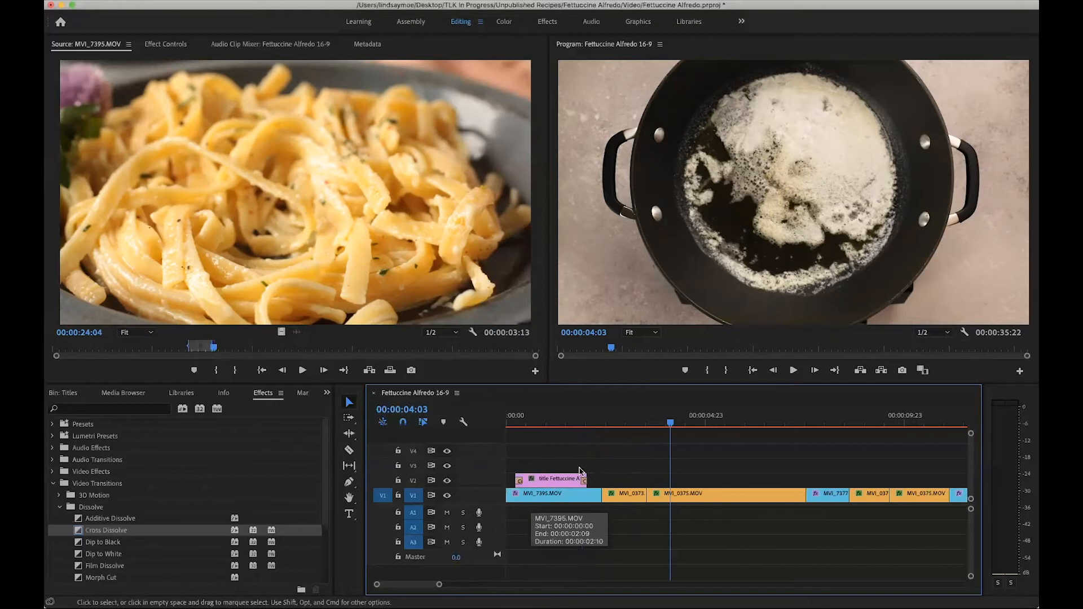
{"action": "left_click_drag", "start_coordinate": [525, 418], "coordinate": [480, 425]}
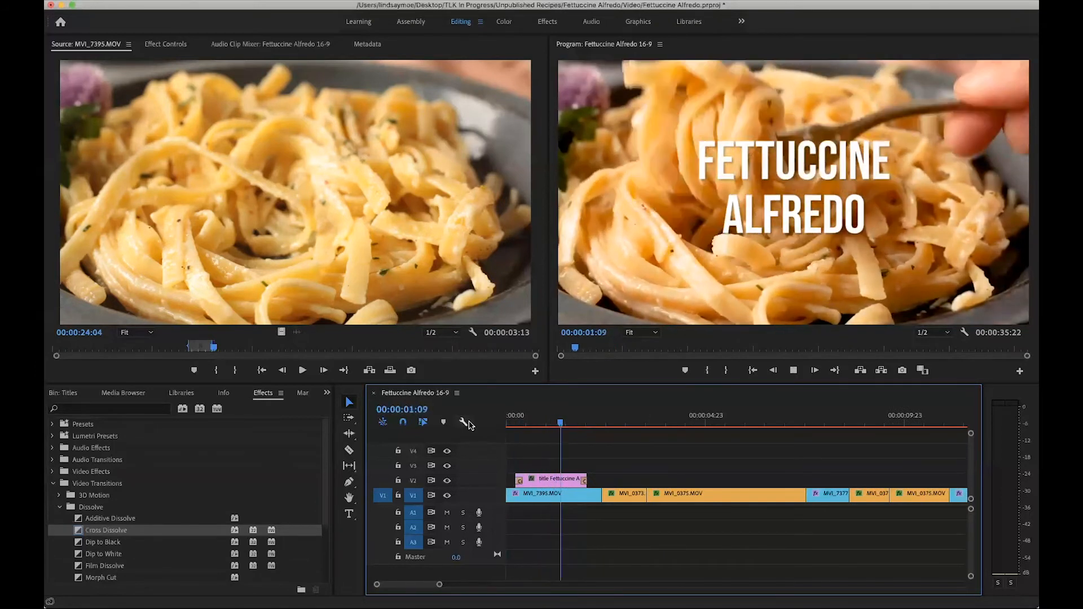
{"action": "key", "text": "space"}
Step: Shift all V1 clips that follow MVI_7395.MOV later together, opening a gap after the opening clip
{"action": "key", "text": "a"}
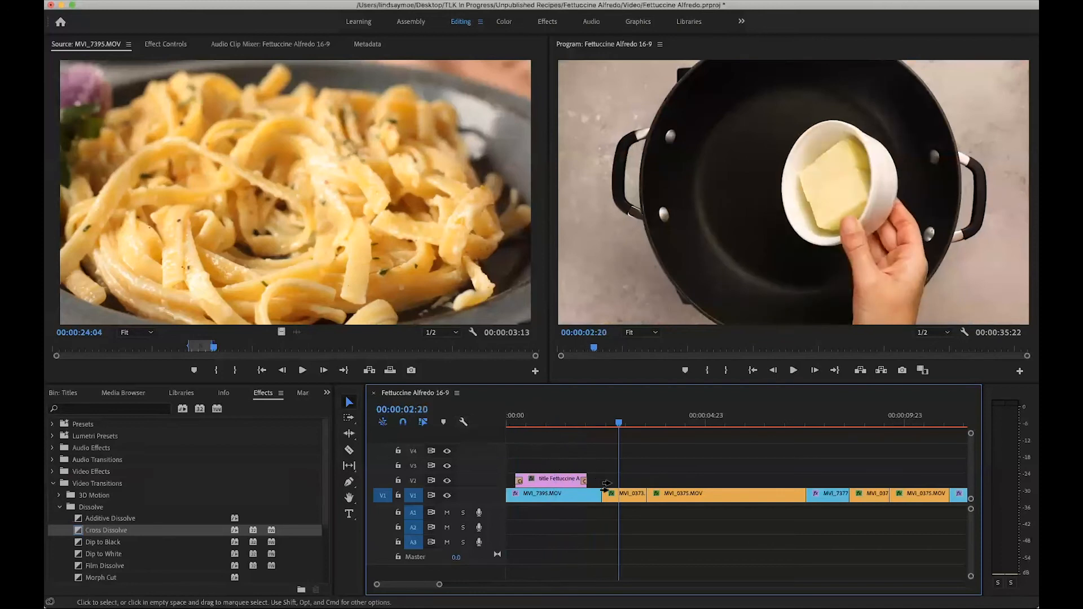
{"action": "left_click_drag", "start_coordinate": [607, 493], "coordinate": [635, 493]}
{"action": "key", "text": "v"}
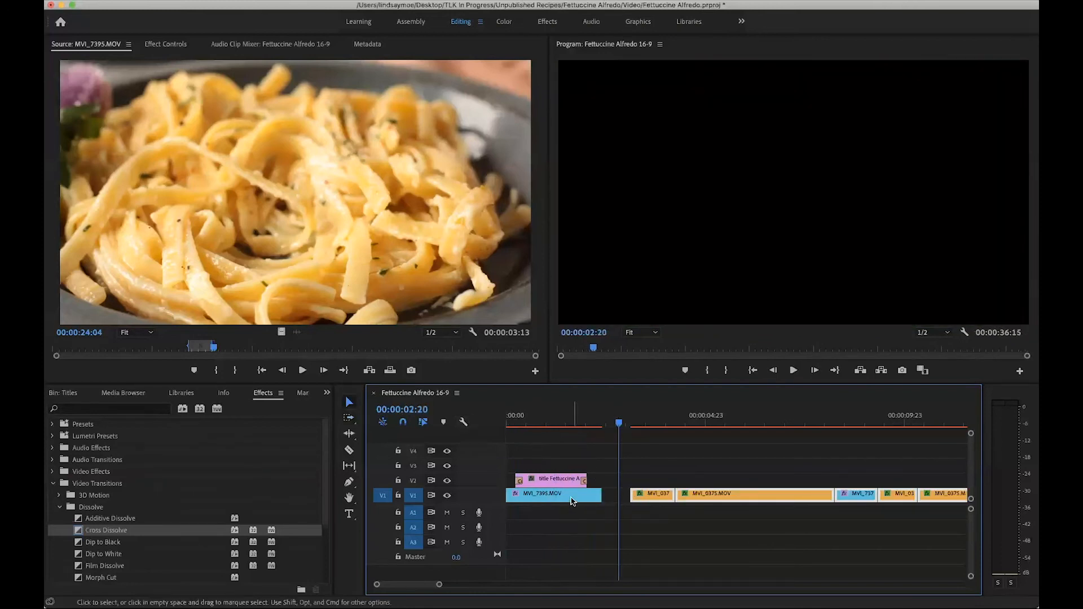
Step: Move MVI_7395.MOV and the title clip slightly later together, and extend the start of MVI_7395.MOV back to the sequence start
{"action": "left_click", "coordinate": [571, 499]}
{"action": "left_click", "coordinate": [570, 477], "text": "shift"}
{"action": "left_click_drag", "start_coordinate": [569, 478], "coordinate": [583, 479]}
{"action": "scroll", "coordinate": [583, 478], "scroll_direction": "up", "scroll_amount": 3}
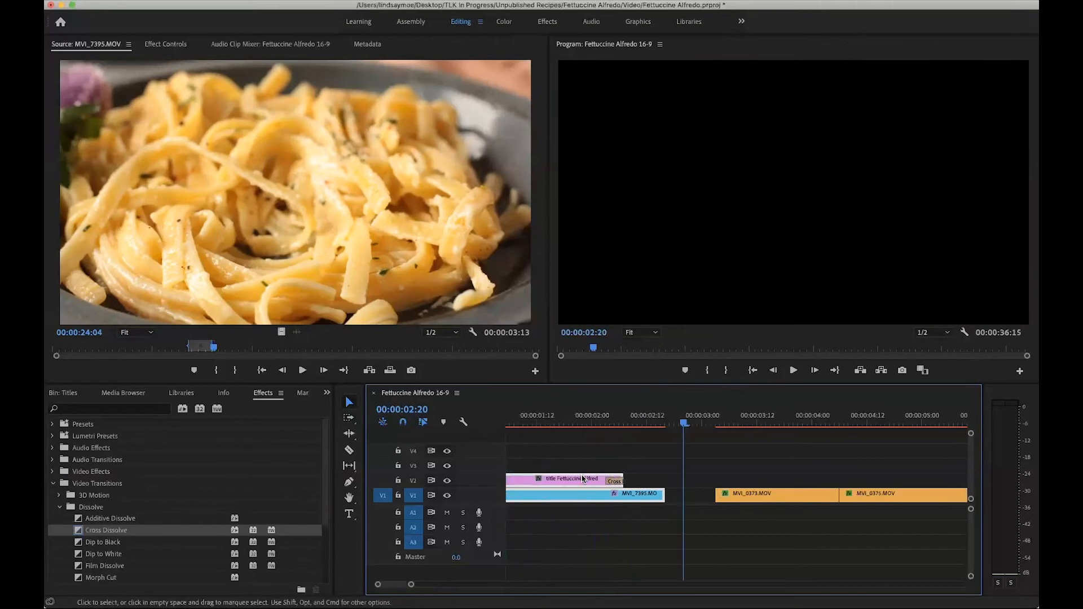
{"action": "scroll", "coordinate": [556, 458], "scroll_direction": "up", "scroll_amount": 3}
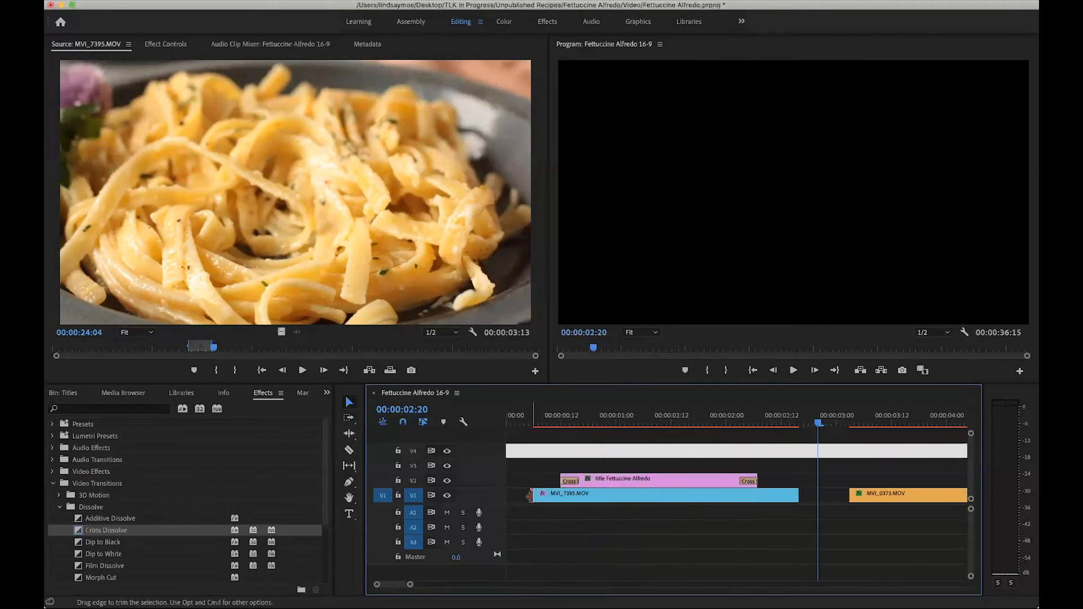
{"action": "left_click_drag", "start_coordinate": [532, 494], "coordinate": [501, 499]}
Step: Play the lengthened opening from the start and move the title clip slightly earlier on V2
{"action": "key", "text": "Home"}
{"action": "key", "text": "space"}
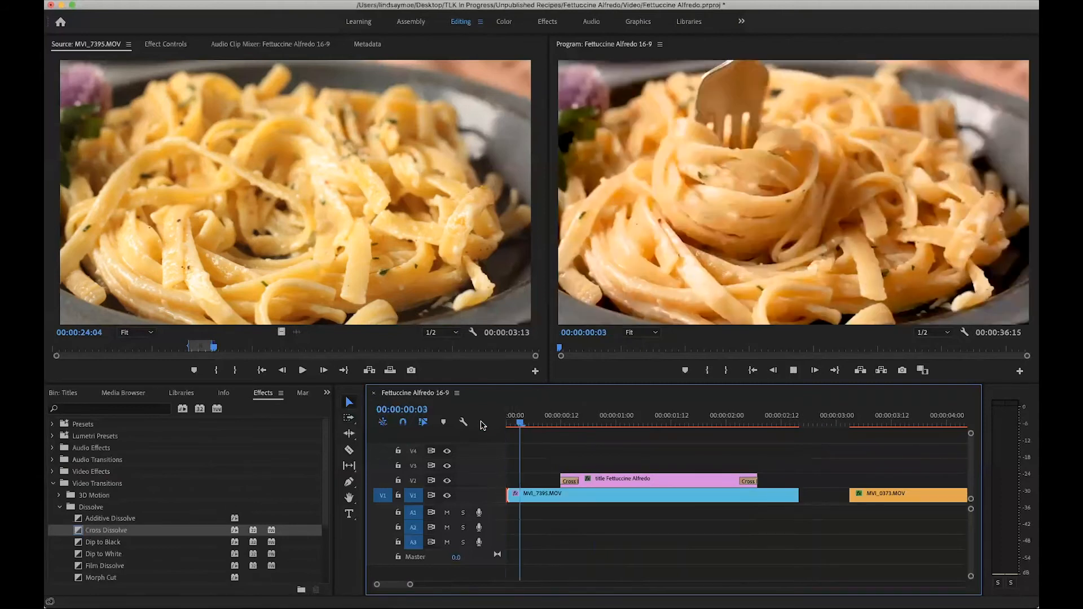
{"action": "key", "text": "space"}
{"action": "left_click", "coordinate": [606, 481]}
{"action": "left_click_drag", "start_coordinate": [605, 483], "coordinate": [588, 484]}
Step: Extend the end of MVI_7395.MOV to 00:00:02:18 and ripple delete the gap after it
{"action": "left_click_drag", "start_coordinate": [796, 500], "coordinate": [808, 499]}
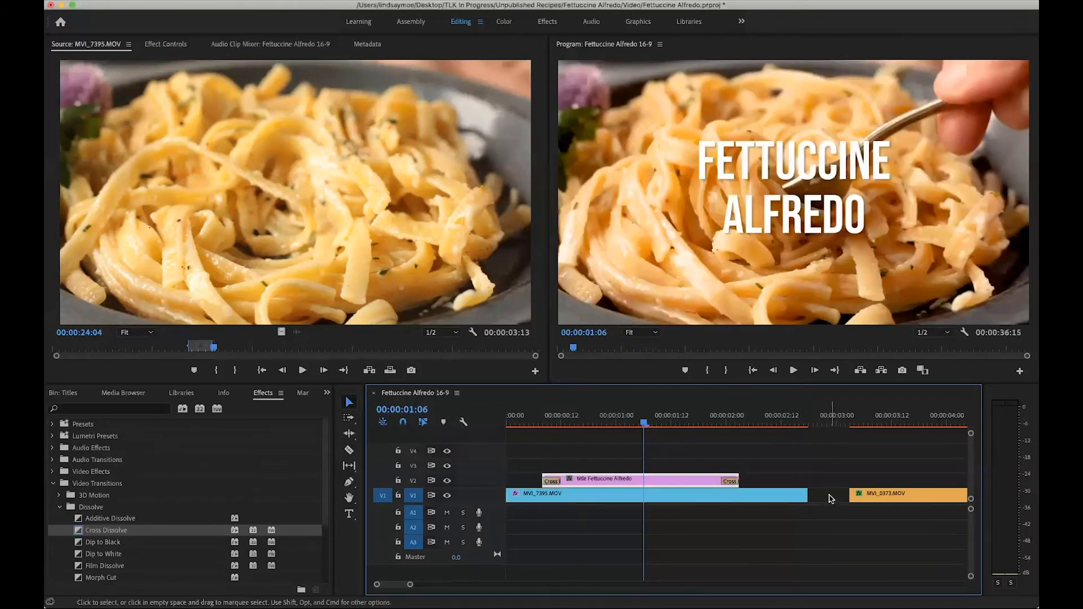
{"action": "right_click", "coordinate": [831, 499]}
{"action": "left_click", "coordinate": [846, 508]}
{"action": "key", "text": "Down"}
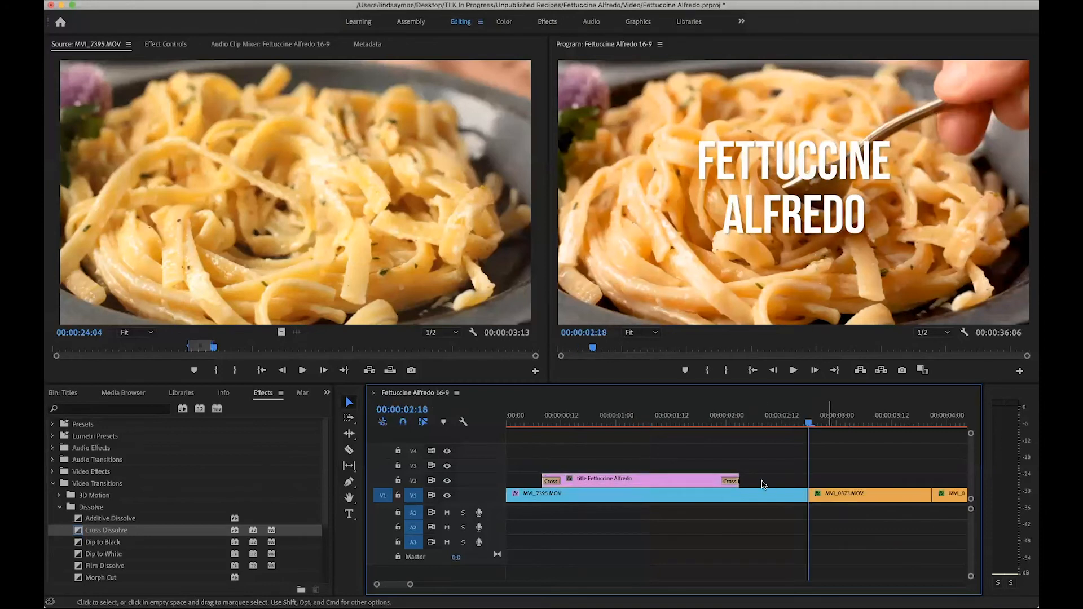
Step: Find the BUTTER title in the project and place it on V2 at the start of the butter clip MVI_0373.MOV
{"action": "key", "text": "minus"}
{"action": "key", "text": "minus"}
{"action": "left_click", "coordinate": [602, 425]}
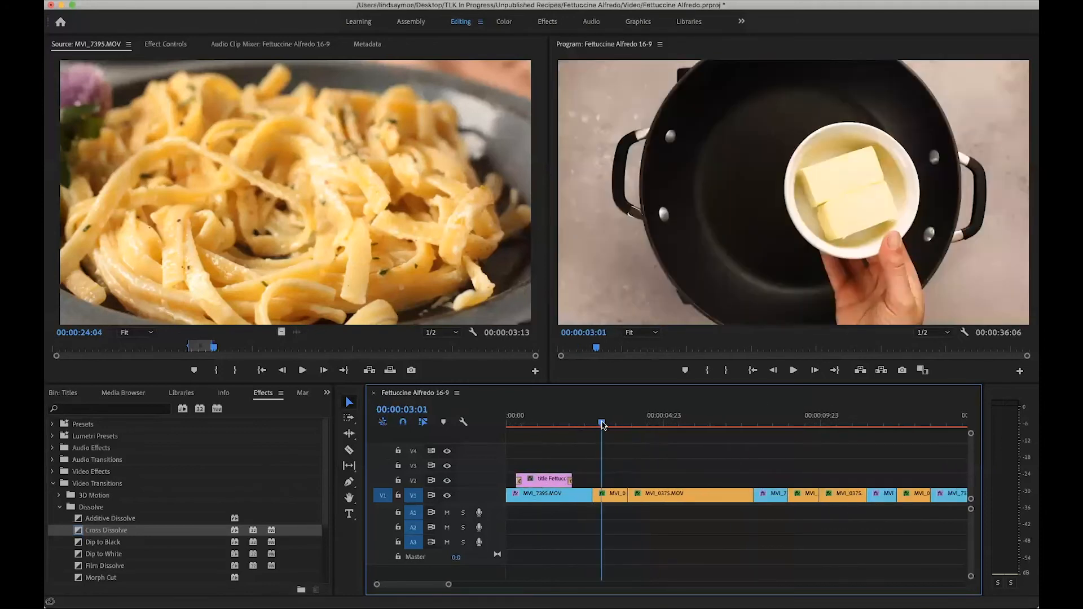
{"action": "left_click", "coordinate": [264, 395]}
{"action": "key", "text": "shift+1"}
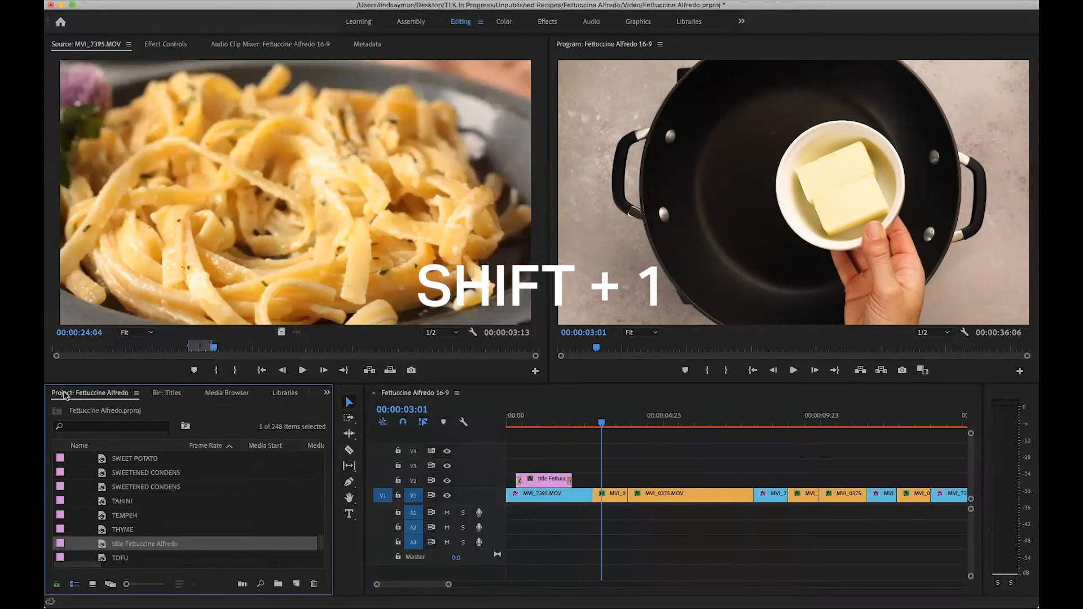
{"action": "scroll", "coordinate": [114, 515], "scroll_direction": "up", "scroll_amount": 10}
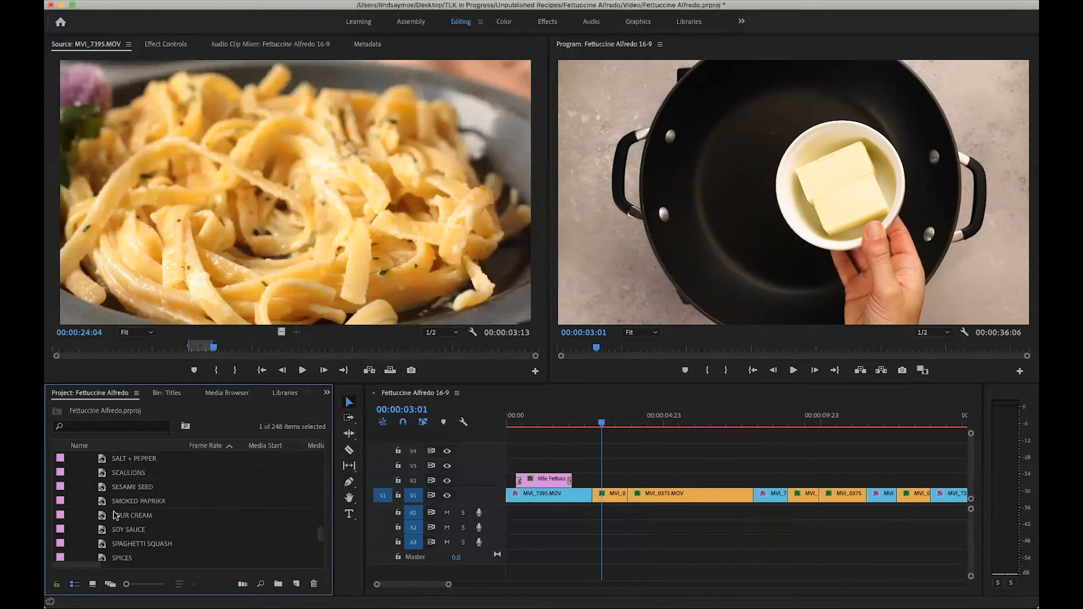
{"action": "scroll", "coordinate": [114, 515], "scroll_direction": "up", "scroll_amount": 15}
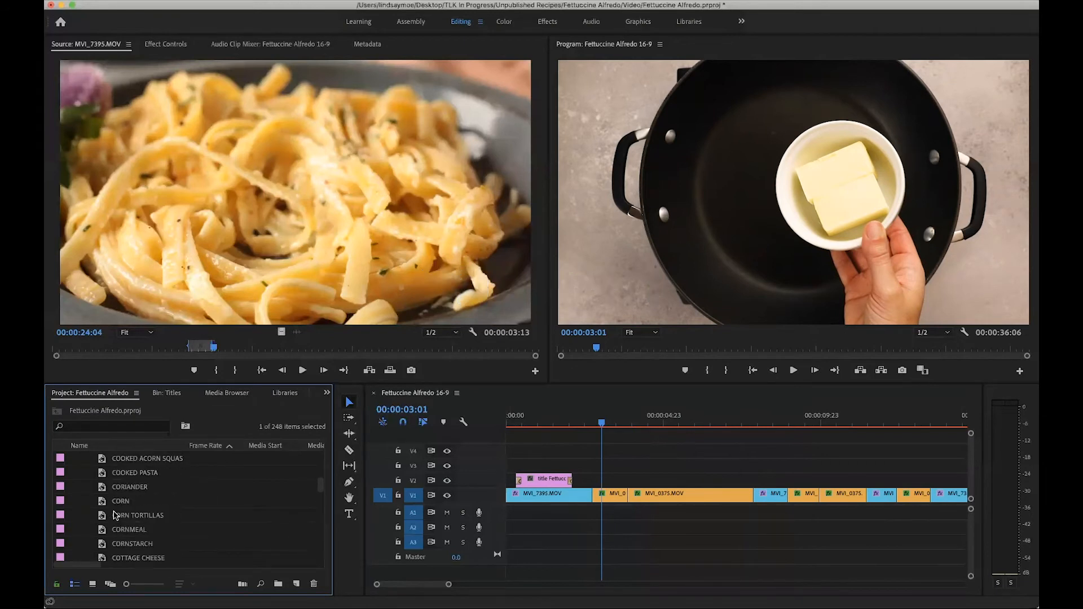
{"action": "scroll", "coordinate": [114, 515], "scroll_direction": "up", "scroll_amount": 8}
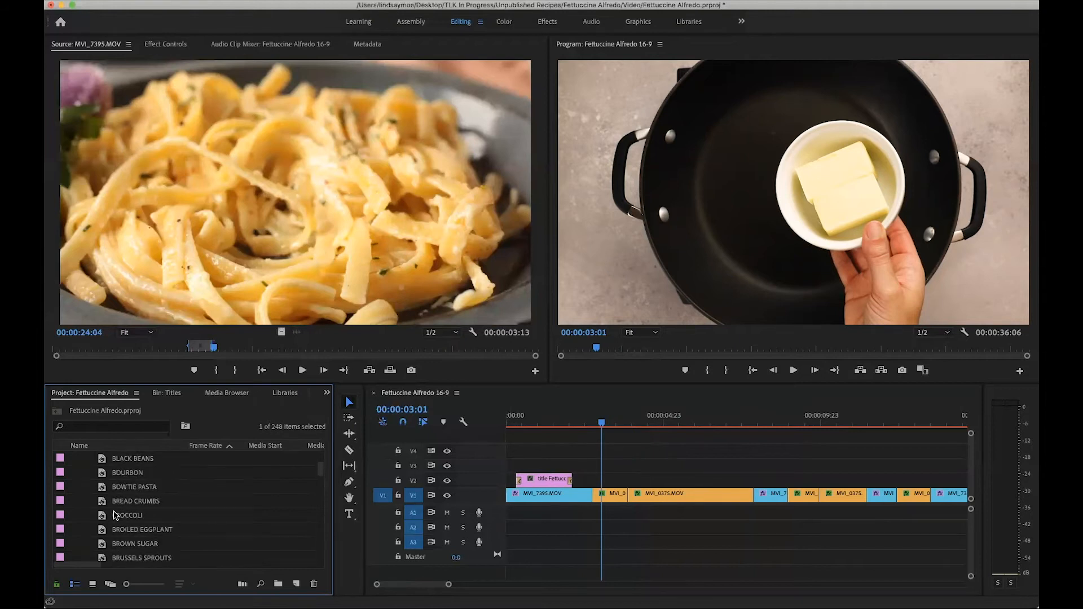
{"action": "scroll", "coordinate": [114, 515], "scroll_direction": "down", "scroll_amount": 2}
{"action": "left_click_drag", "start_coordinate": [105, 477], "coordinate": [667, 483]}
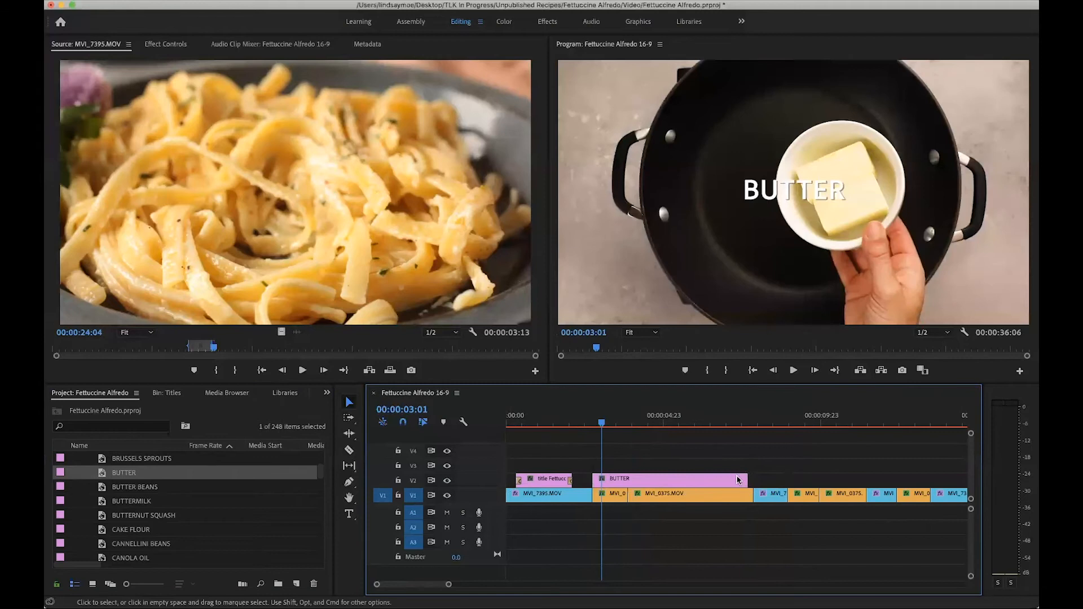
Step: Trim the end of the BUTTER title to match the end of MVI_0373.MOV
{"action": "left_click_drag", "start_coordinate": [737, 480], "coordinate": [628, 479]}
{"action": "scroll", "coordinate": [628, 479], "scroll_direction": "up", "scroll_amount": 4}
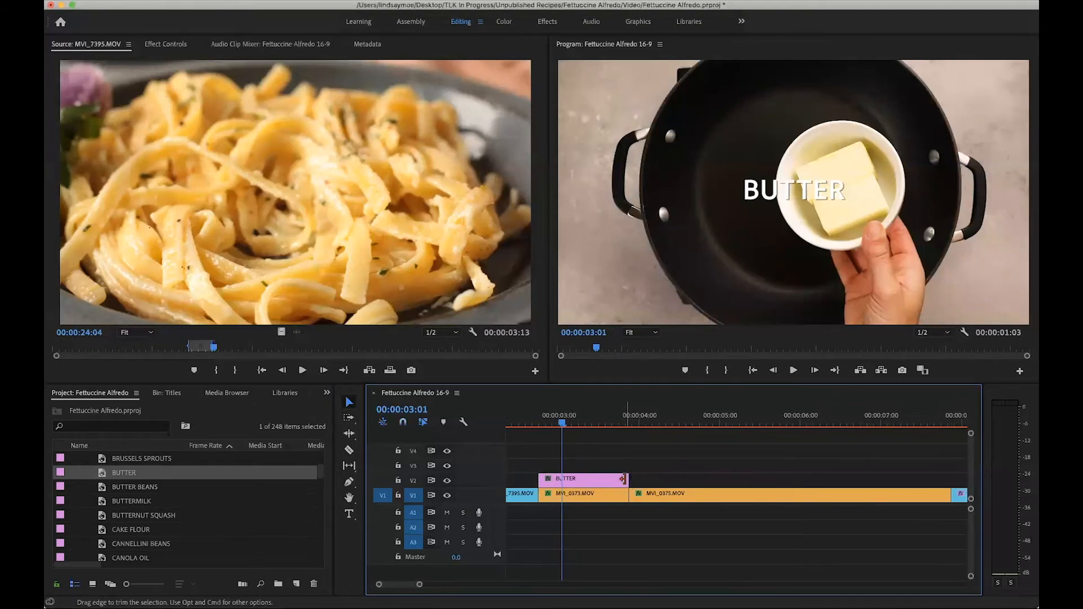
{"action": "mouse_move", "coordinate": [623, 479]}
{"action": "left_mouse_down"}
{"action": "mouse_move", "coordinate": [652, 480]}
{"action": "mouse_move", "coordinate": [629, 480]}
{"action": "left_mouse_up"}
Step: Place the COOKED PASTA title on V2 above MVI_0375.MOV, the clip at 00:00:05:15, and trim it to that clip's length
{"action": "key", "text": "minus"}
{"action": "key", "text": "minus"}
{"action": "left_click_drag", "start_coordinate": [613, 418], "coordinate": [649, 418]}
{"action": "scroll", "coordinate": [181, 513], "scroll_direction": "down", "scroll_amount": 10}
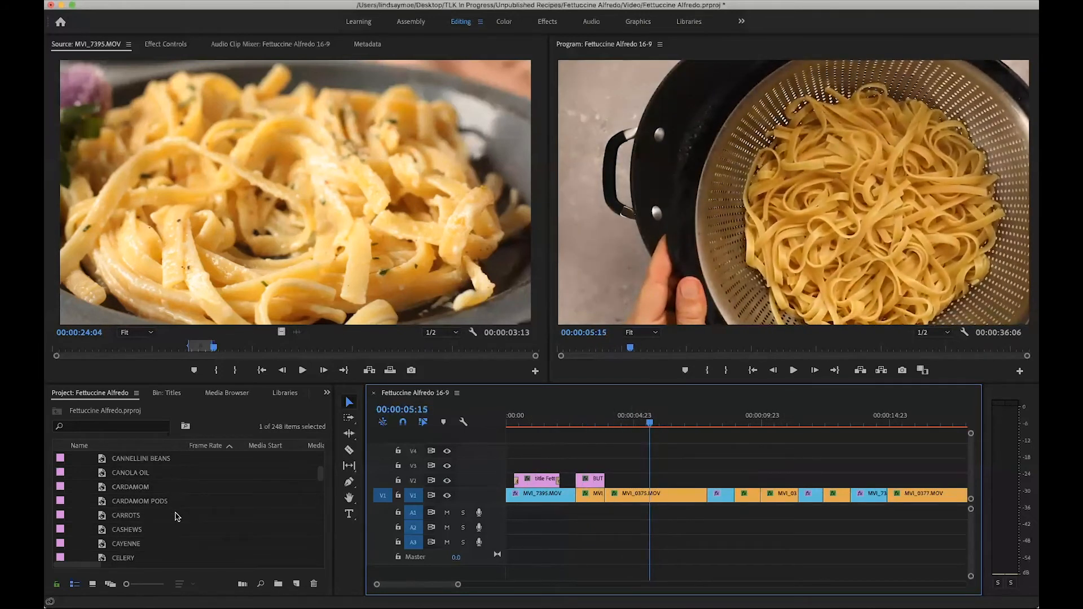
{"action": "scroll", "coordinate": [177, 516], "scroll_direction": "down", "scroll_amount": 4}
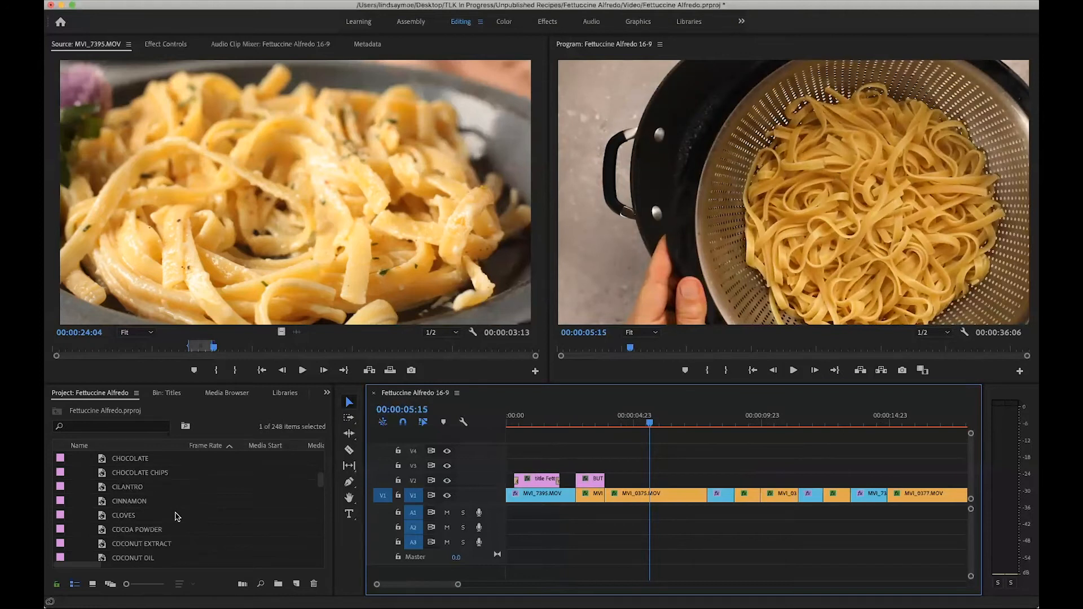
{"action": "scroll", "coordinate": [177, 517], "scroll_direction": "down", "scroll_amount": 1}
{"action": "left_click_drag", "start_coordinate": [102, 534], "coordinate": [605, 484]}
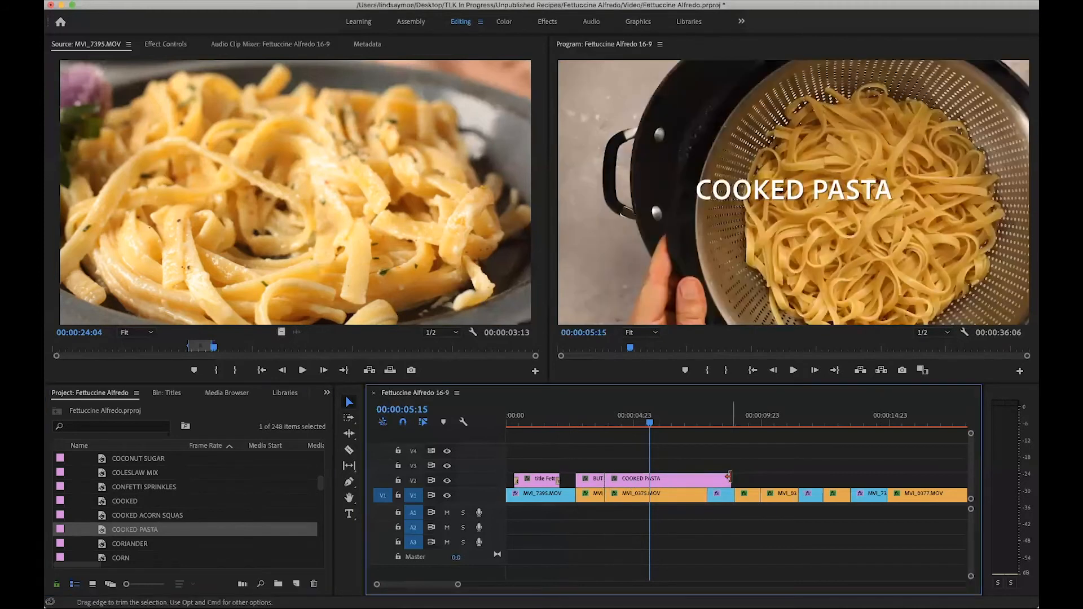
{"action": "left_click_drag", "start_coordinate": [731, 478], "coordinate": [707, 477]}
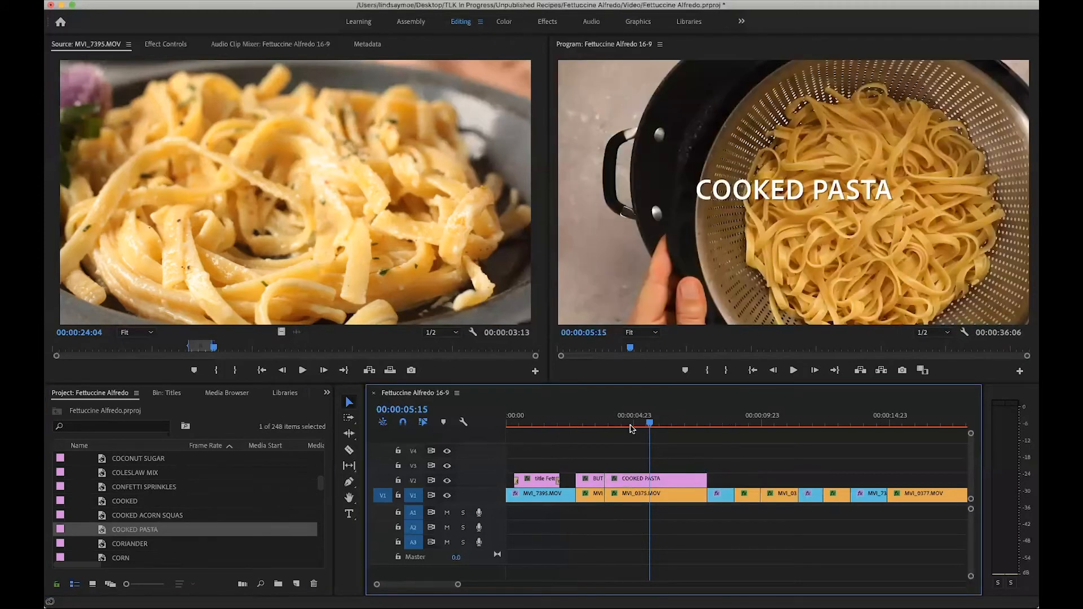
Step: Place the HEAVY CREAM title on V2 above the cream clip at 00:00:10:05 and trim it to that clip's length
{"action": "left_click_drag", "start_coordinate": [588, 423], "coordinate": [768, 410]}
{"action": "scroll", "coordinate": [135, 513], "scroll_direction": "down", "scroll_amount": 10}
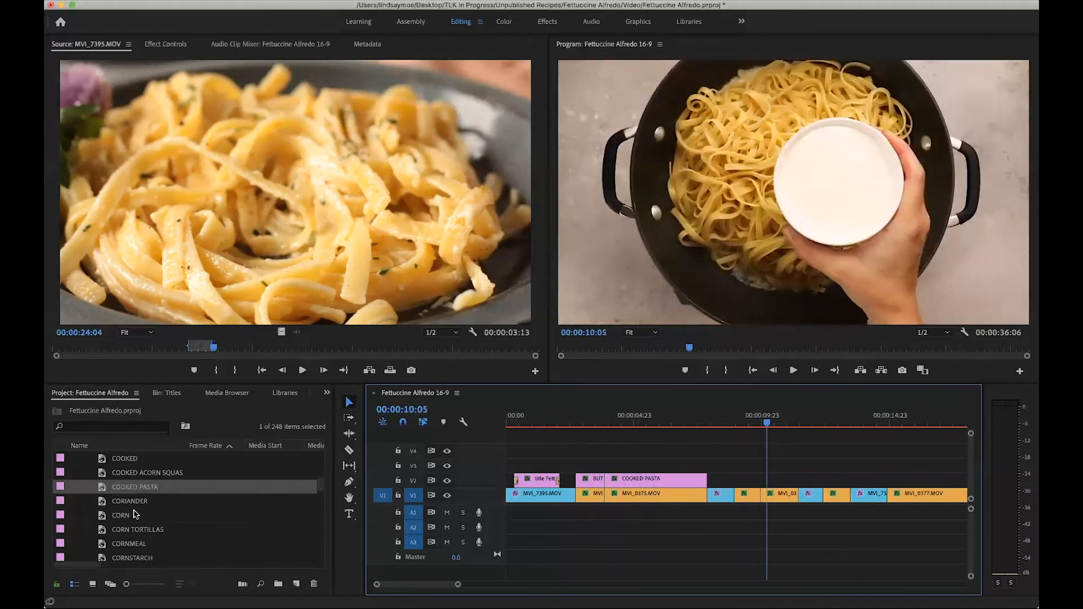
{"action": "scroll", "coordinate": [134, 513], "scroll_direction": "down", "scroll_amount": 5}
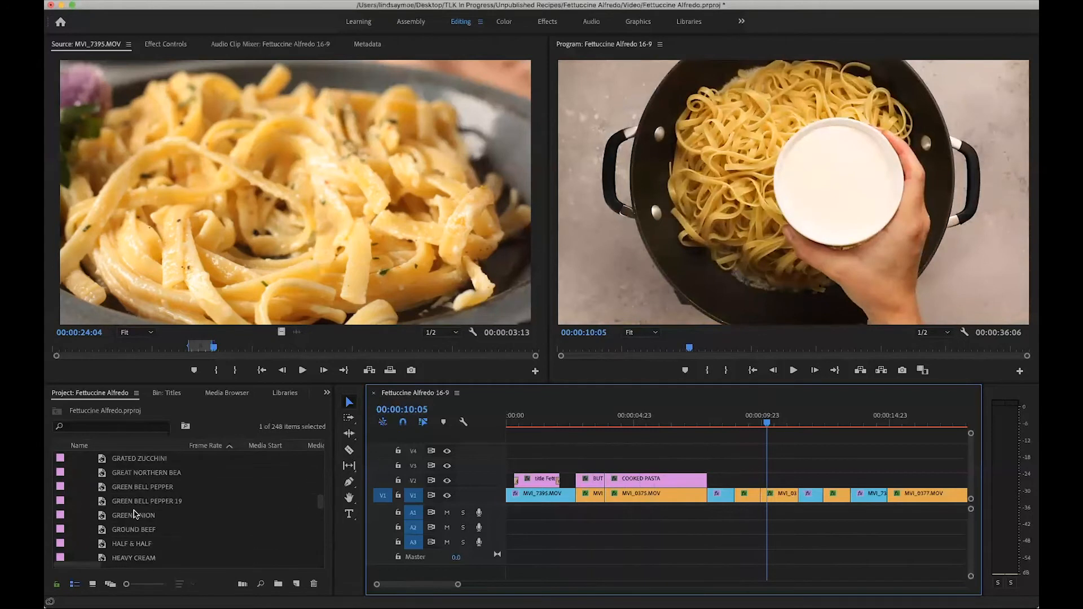
{"action": "scroll", "coordinate": [135, 514], "scroll_direction": "down", "scroll_amount": 2}
{"action": "left_click_drag", "start_coordinate": [103, 532], "coordinate": [761, 481]}
{"action": "left_click_drag", "start_coordinate": [890, 479], "coordinate": [796, 487]}
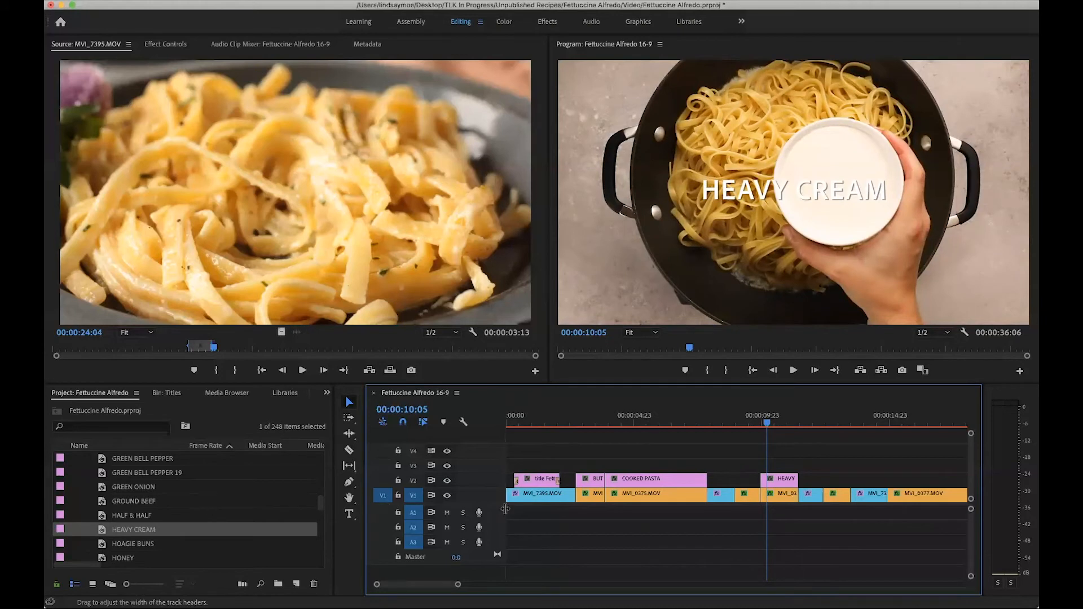
Step: Place the PARMESAN title on V2 above the grated cheese clip at 00:00:12:13 and trim it to that clip's length
{"action": "left_click_drag", "start_coordinate": [766, 422], "coordinate": [827, 417]}
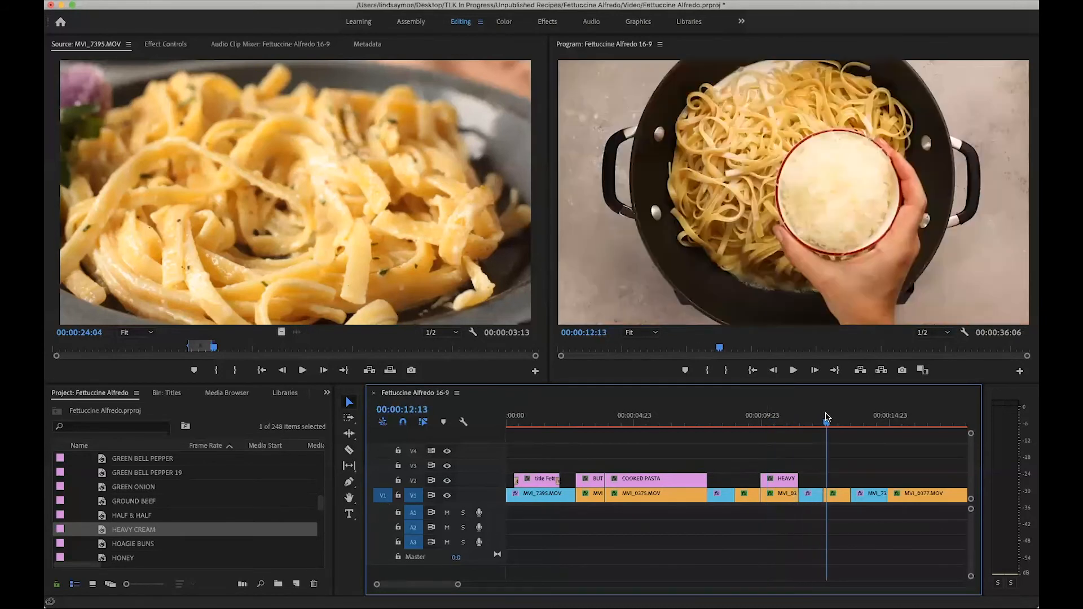
{"action": "scroll", "coordinate": [175, 498], "scroll_direction": "down", "scroll_amount": 10}
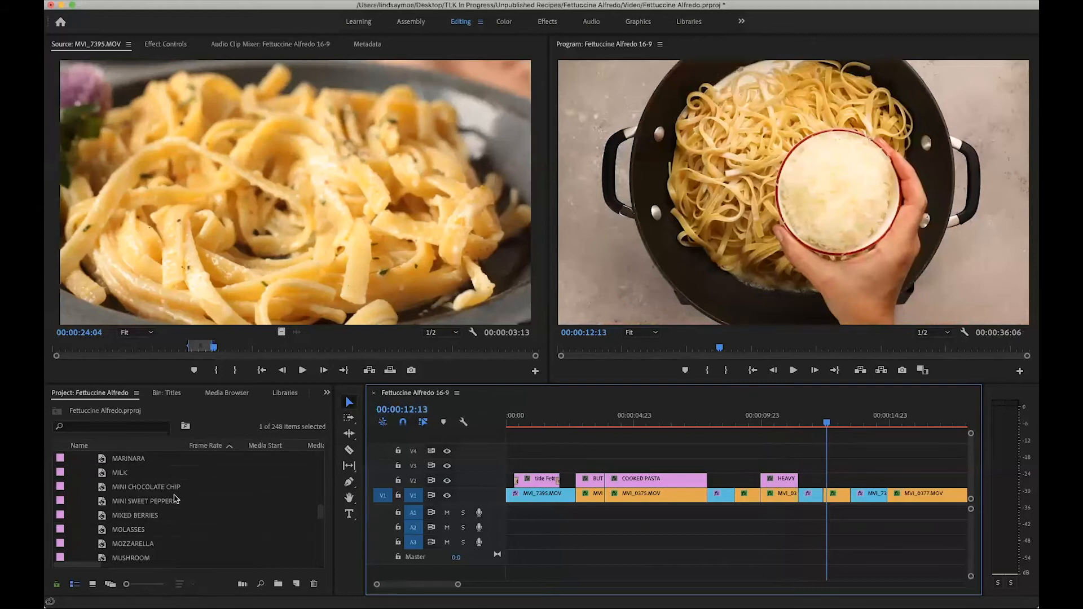
{"action": "scroll", "coordinate": [176, 499], "scroll_direction": "up", "scroll_amount": 1}
{"action": "left_click_drag", "start_coordinate": [107, 472], "coordinate": [824, 484]}
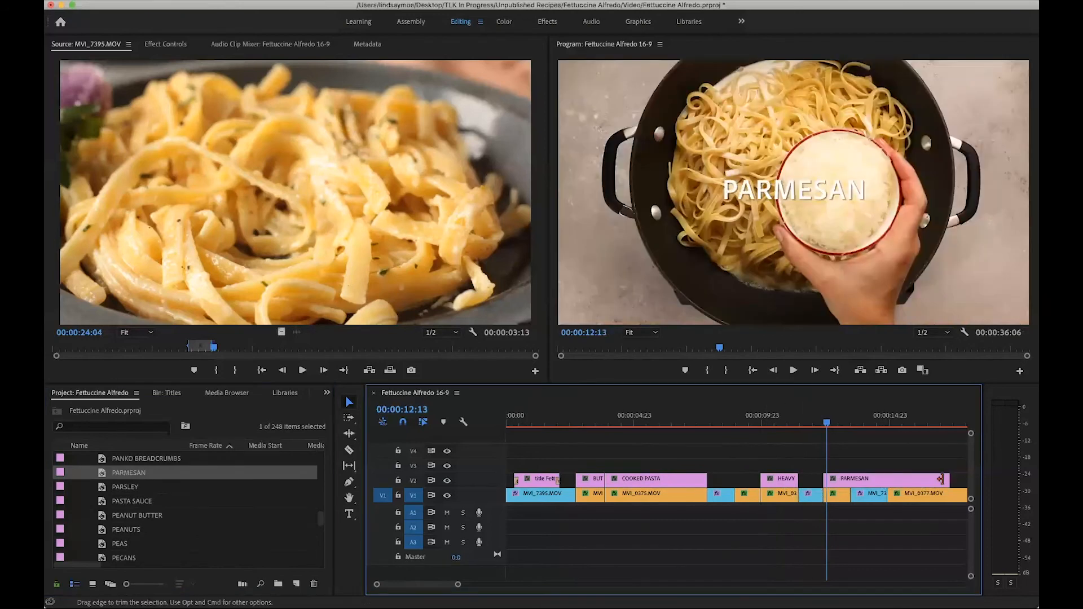
{"action": "left_click_drag", "start_coordinate": [948, 479], "coordinate": [851, 484]}
Step: Scrub through the rest of the sequence to review it, and return the playhead to 00:00:00:00
{"action": "scroll", "coordinate": [847, 486], "scroll_direction": "right", "scroll_amount": 5}
{"action": "left_click_drag", "start_coordinate": [604, 422], "coordinate": [837, 424]}
{"action": "key", "text": "minus"}
{"action": "key", "text": "minus"}
{"action": "key", "text": "minus"}
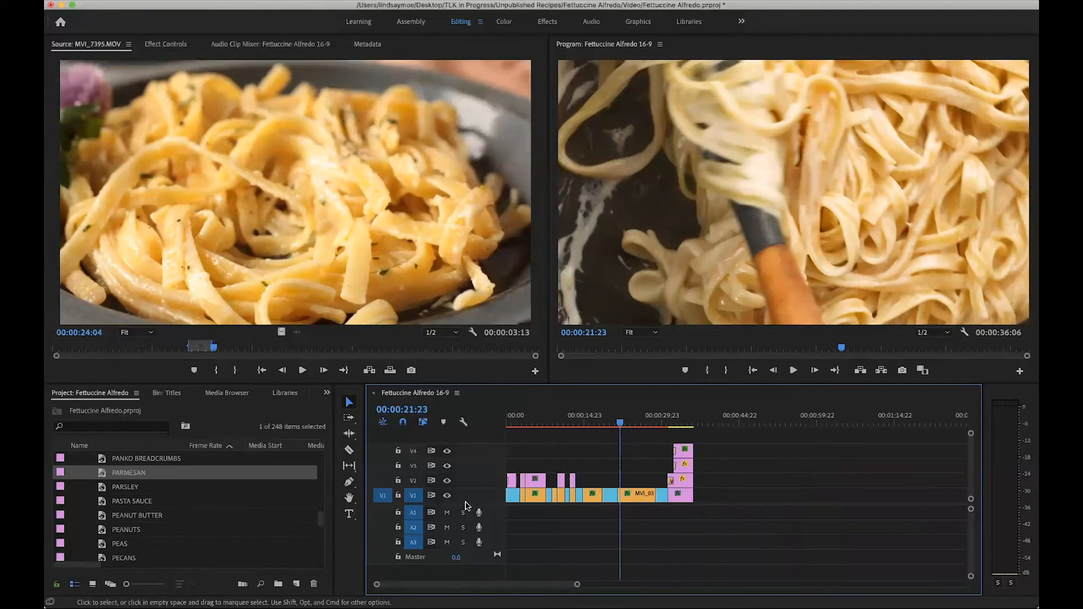
{"action": "left_click", "coordinate": [601, 423]}
{"action": "left_click_drag", "start_coordinate": [599, 423], "coordinate": [658, 424]}
{"action": "left_click_drag", "start_coordinate": [531, 426], "coordinate": [500, 426]}
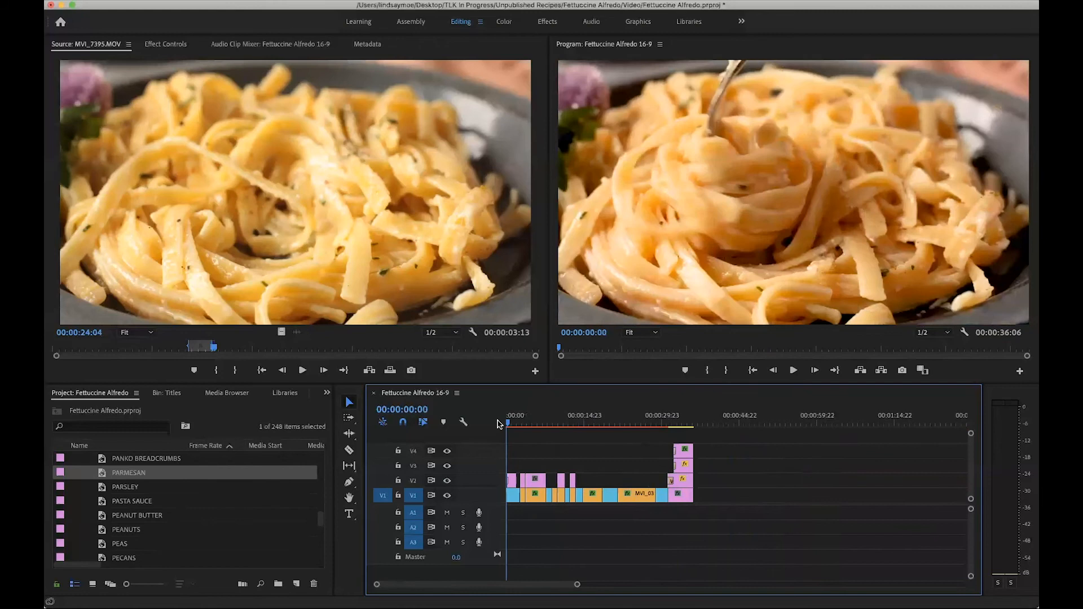
Step: Collapse the Titles bin in the project, select the Music bin, and start a media import into it
{"action": "key", "text": "equal"}
{"action": "key", "text": "equal"}
{"action": "scroll", "coordinate": [511, 487], "scroll_direction": "up", "scroll_amount": 1}
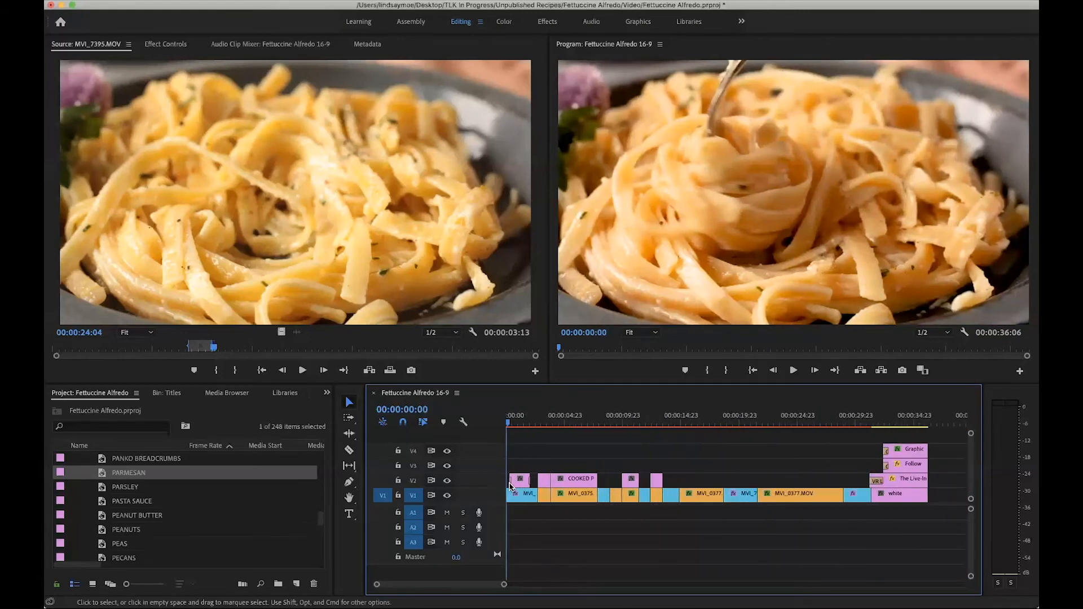
{"action": "scroll", "coordinate": [80, 486], "scroll_direction": "up", "scroll_amount": 10}
{"action": "scroll", "coordinate": [81, 487], "scroll_direction": "up", "scroll_amount": 10}
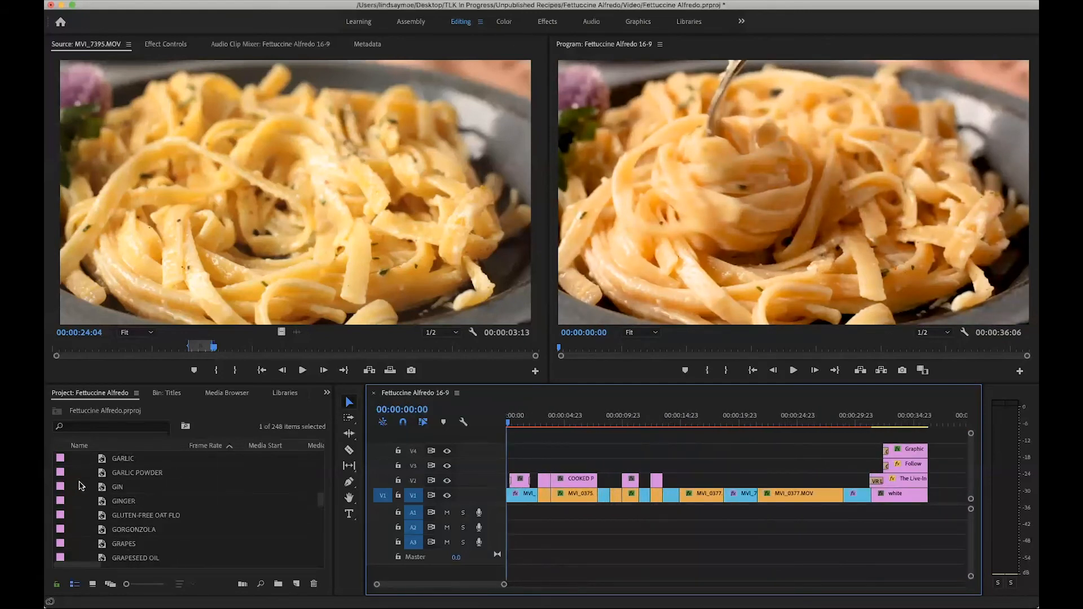
{"action": "scroll", "coordinate": [81, 486], "scroll_direction": "up", "scroll_amount": 10}
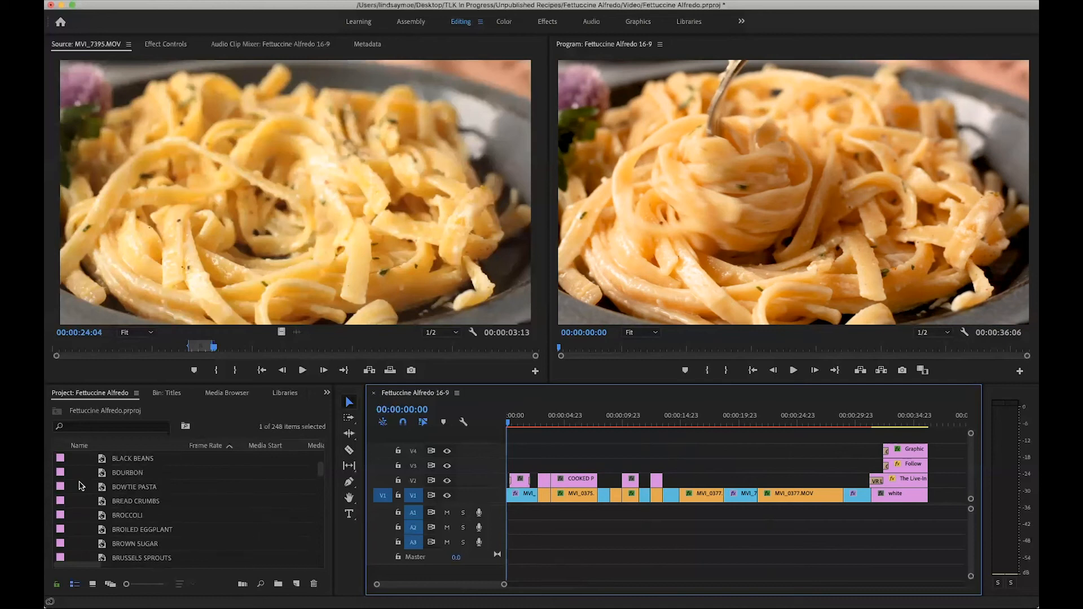
{"action": "left_click", "coordinate": [75, 502]}
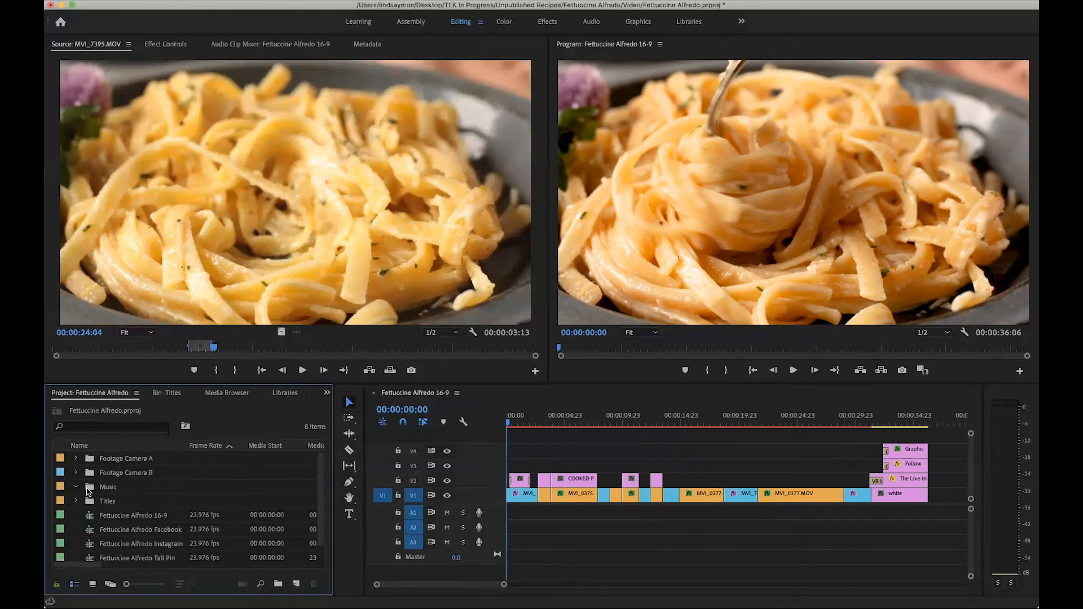
{"action": "left_click", "coordinate": [88, 492]}
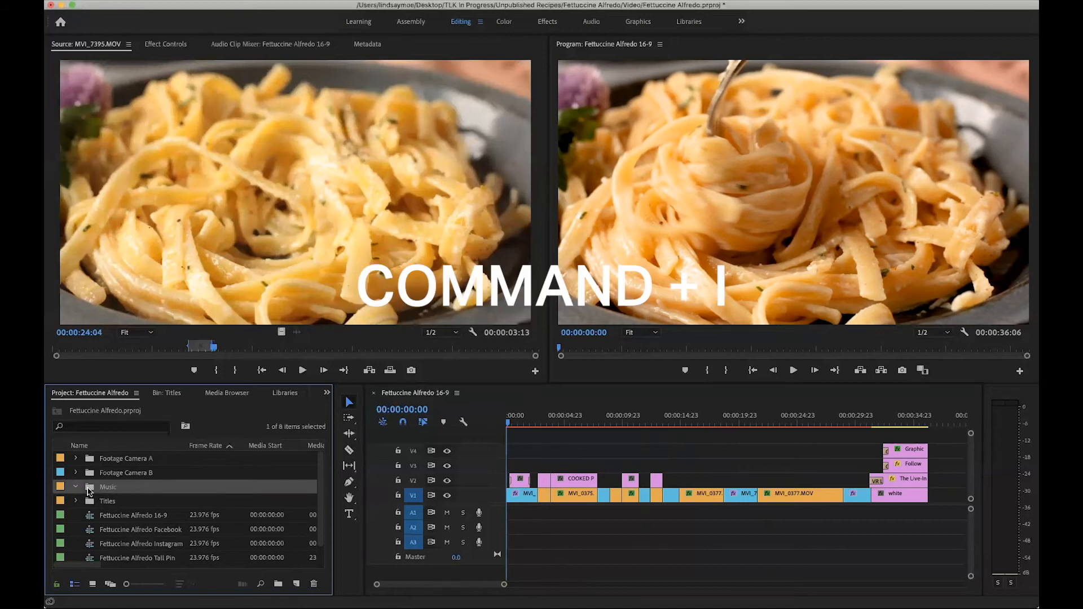
{"action": "key", "text": "super+i"}
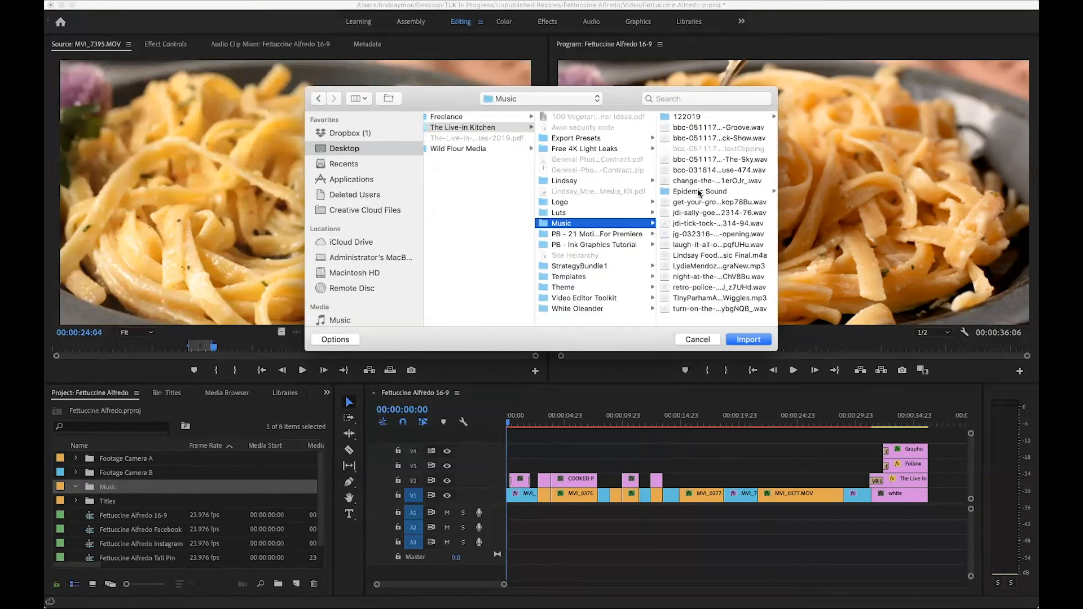
Step: Preview the tracks All the Pretty Lights, Focusing and Green Mountains in the Epidemic Sound music folder
{"action": "left_click", "coordinate": [699, 192]}
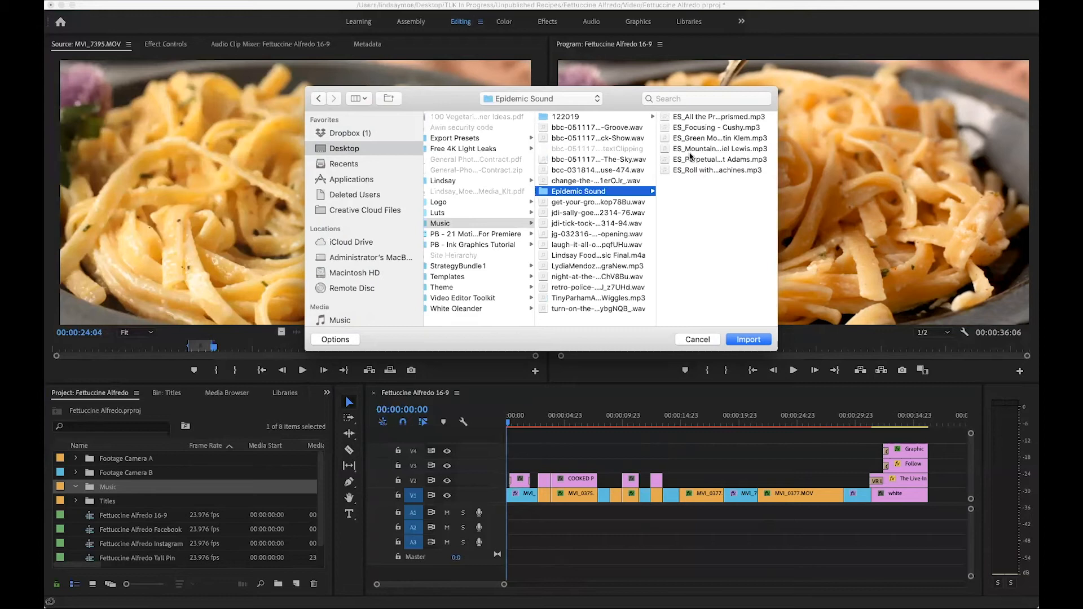
{"action": "left_click", "coordinate": [609, 117]}
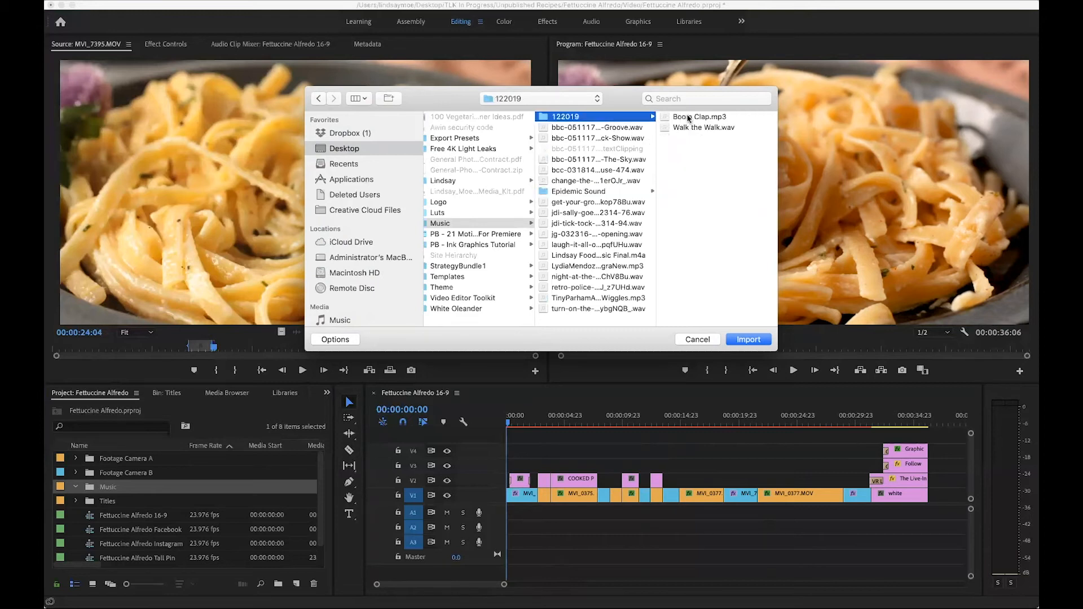
{"action": "left_click", "coordinate": [575, 192]}
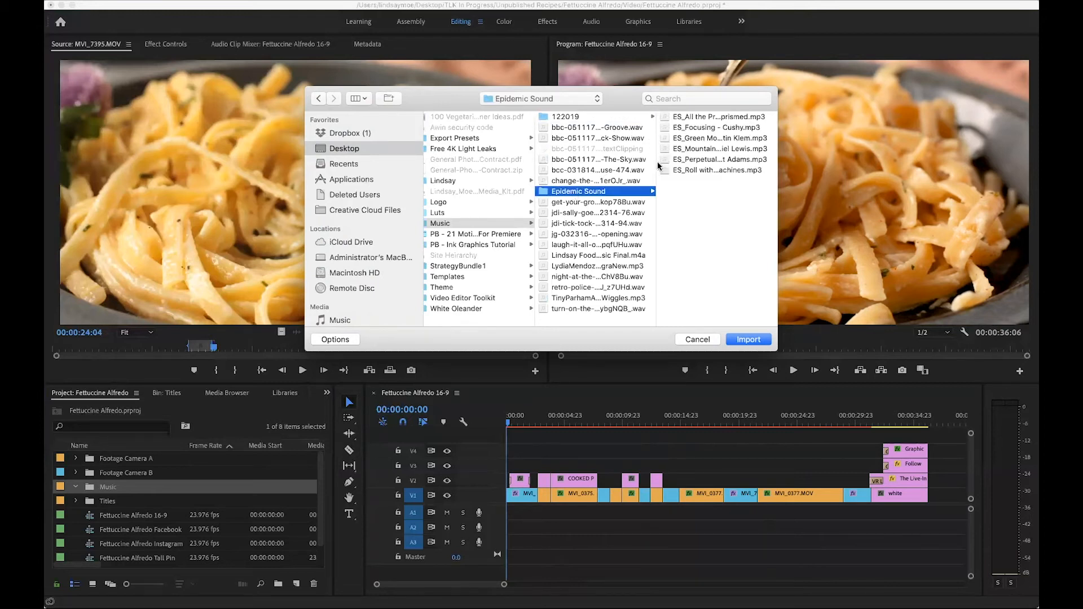
{"action": "left_click", "coordinate": [708, 116]}
{"action": "key", "text": "space"}
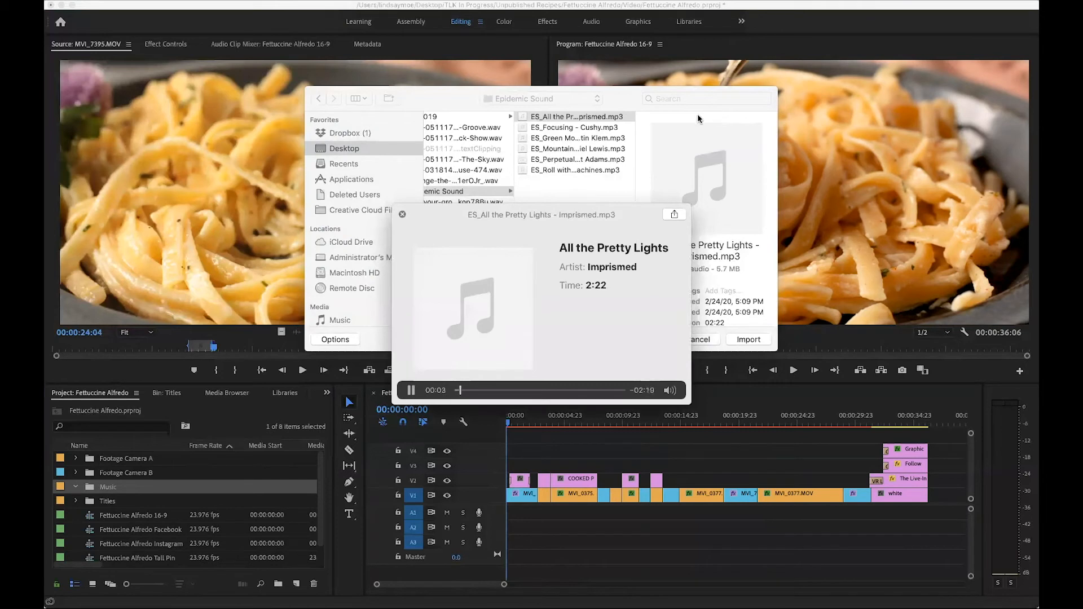
{"action": "key", "text": "space"}
{"action": "left_click", "coordinate": [592, 127]}
{"action": "key", "text": "space"}
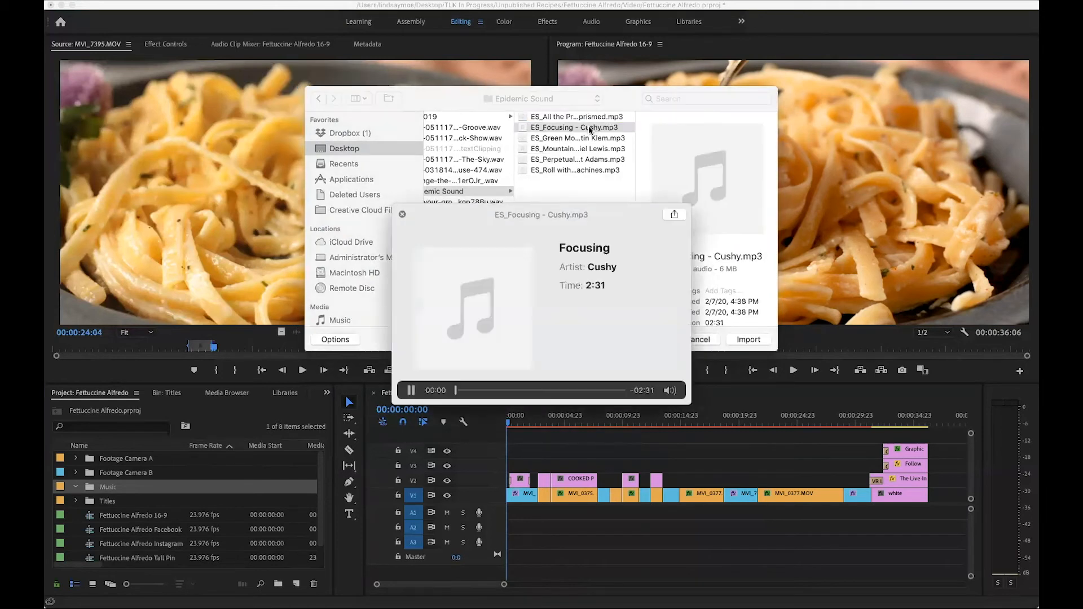
{"action": "key", "text": "space"}
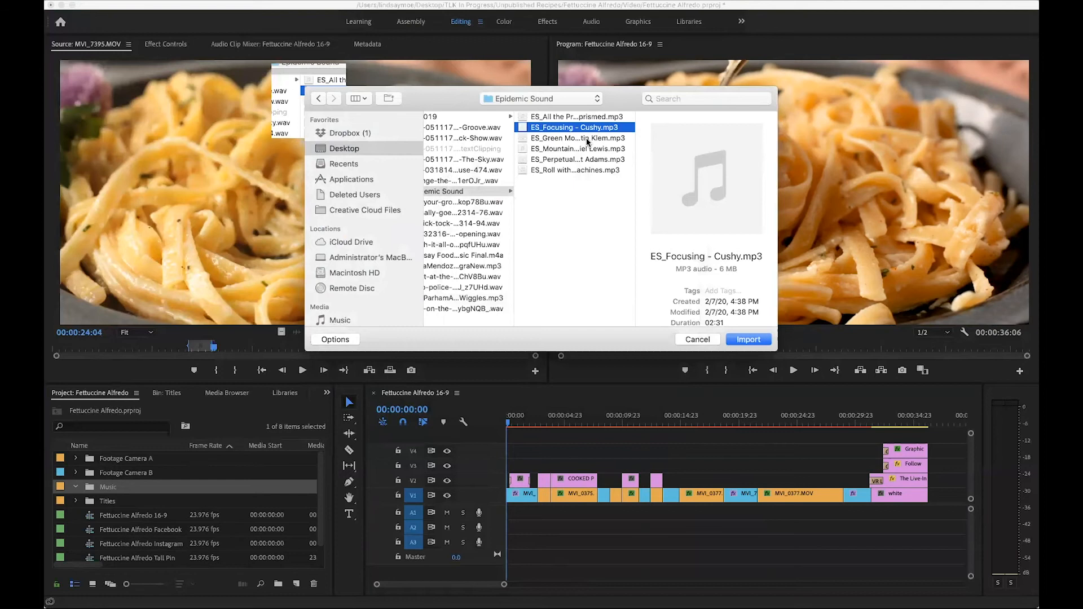
{"action": "left_click", "coordinate": [586, 139]}
{"action": "key", "text": "space"}
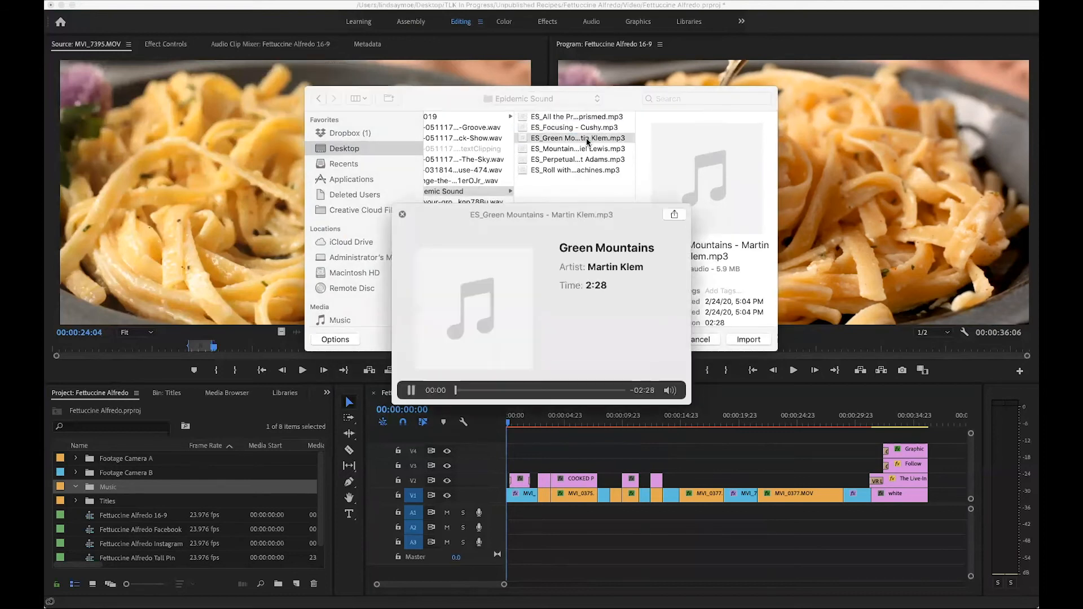
{"action": "key", "text": "space"}
Step: Preview the Mountain Spring High track, skipping ahead to listen to sections further into the song
{"action": "left_click", "coordinate": [583, 149]}
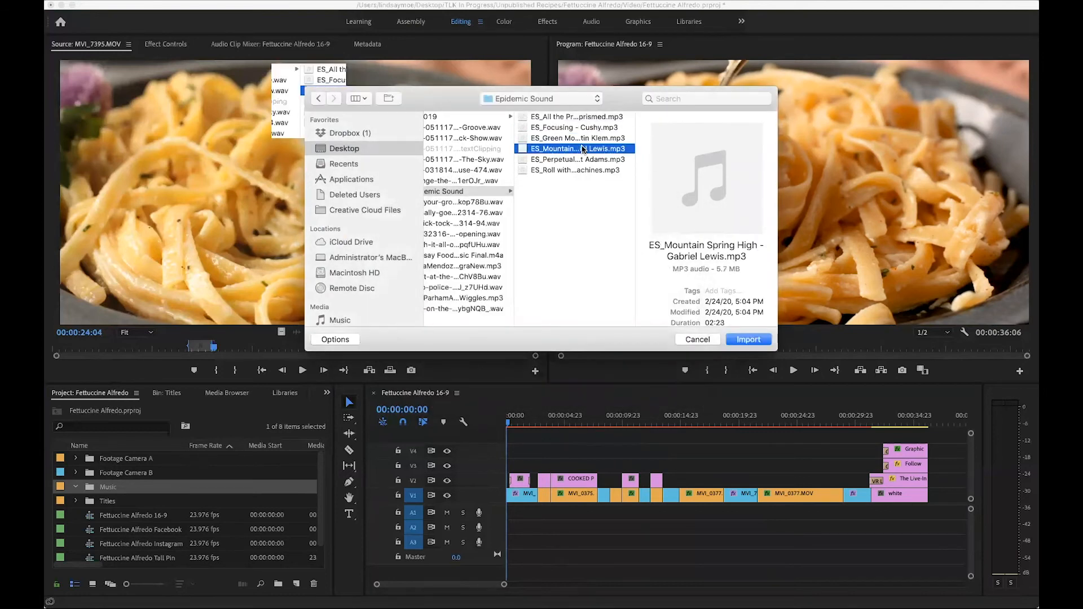
{"action": "key", "text": "space"}
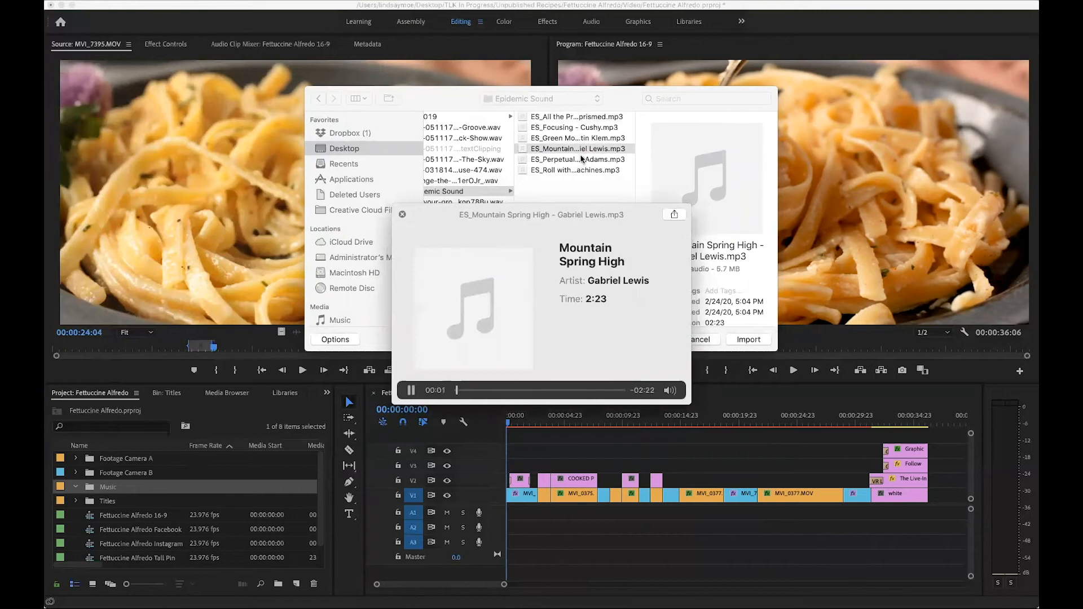
{"action": "key", "text": "space"}
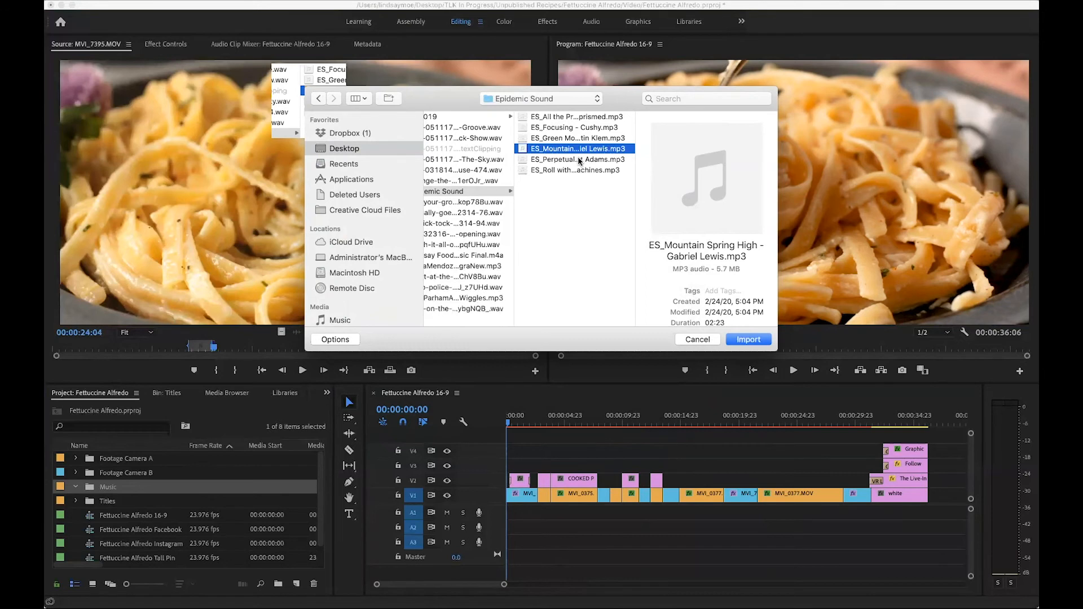
{"action": "key", "text": "space"}
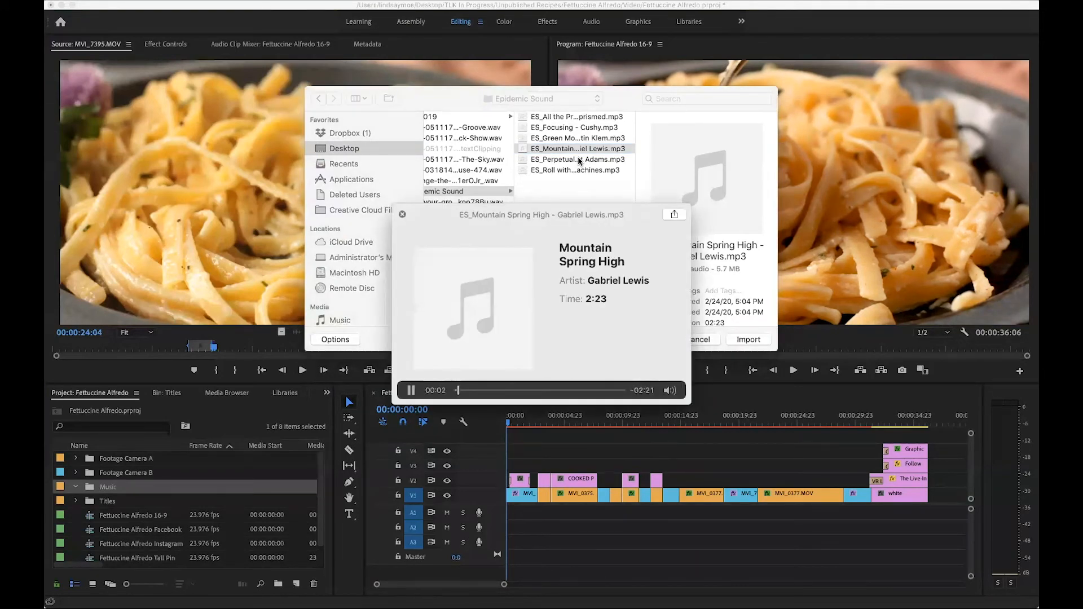
{"action": "left_click", "coordinate": [472, 390]}
{"action": "left_click", "coordinate": [489, 390]}
Step: Preview the Perpetual Transit and Roll with the Punches (Instrumental Version) tracks
{"action": "left_click", "coordinate": [585, 160]}
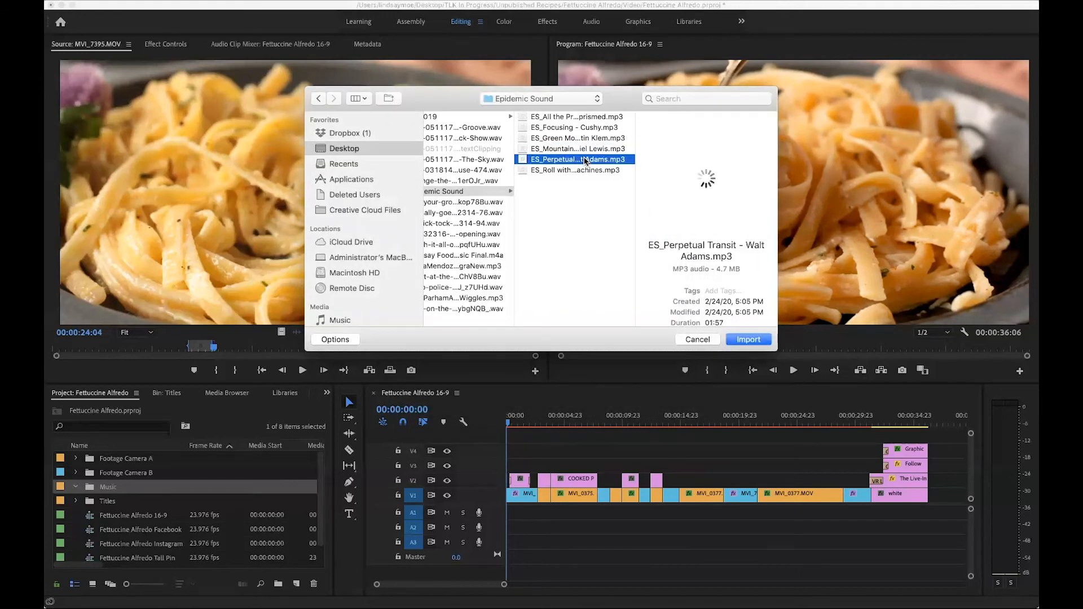
{"action": "key", "text": "space"}
{"action": "left_click", "coordinate": [571, 170]}
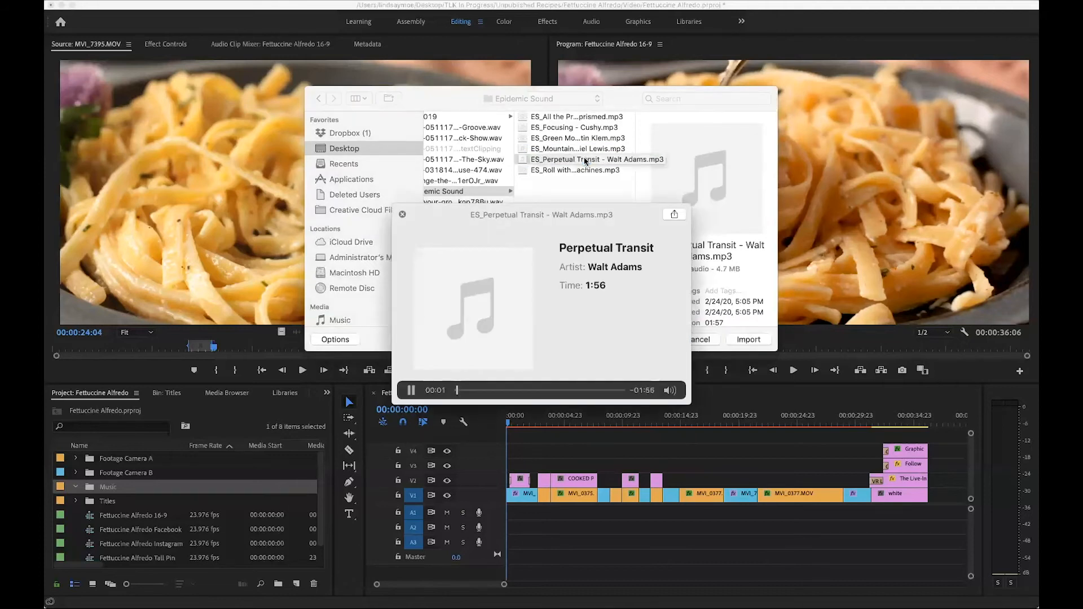
{"action": "key", "text": "space"}
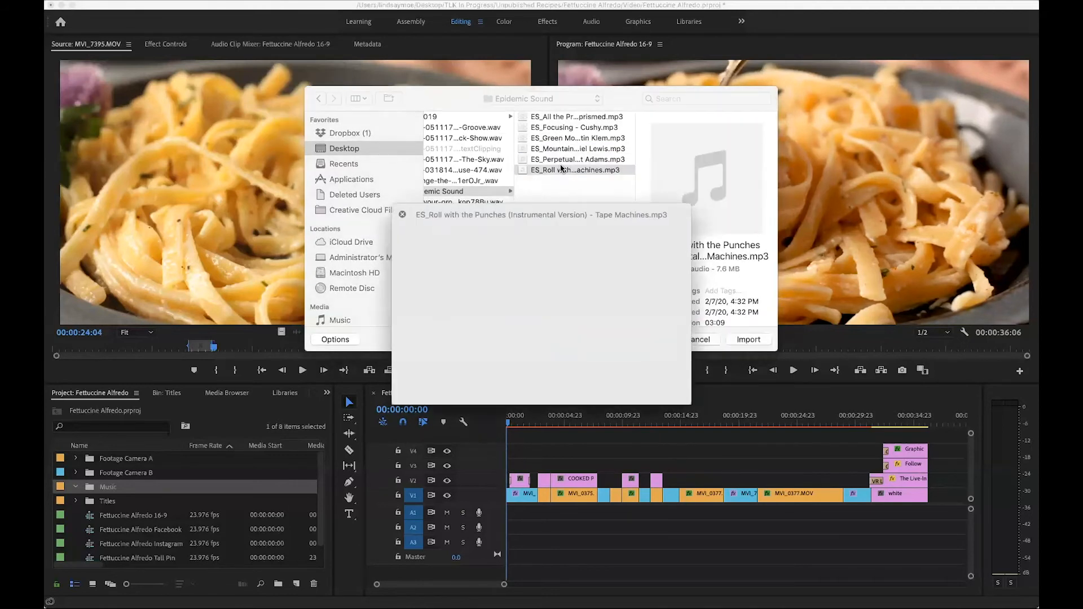
Step: Preview Boom Clap.mp3 and Walk the Walk.wav in the 122019 music folder
{"action": "left_click", "coordinate": [470, 117]}
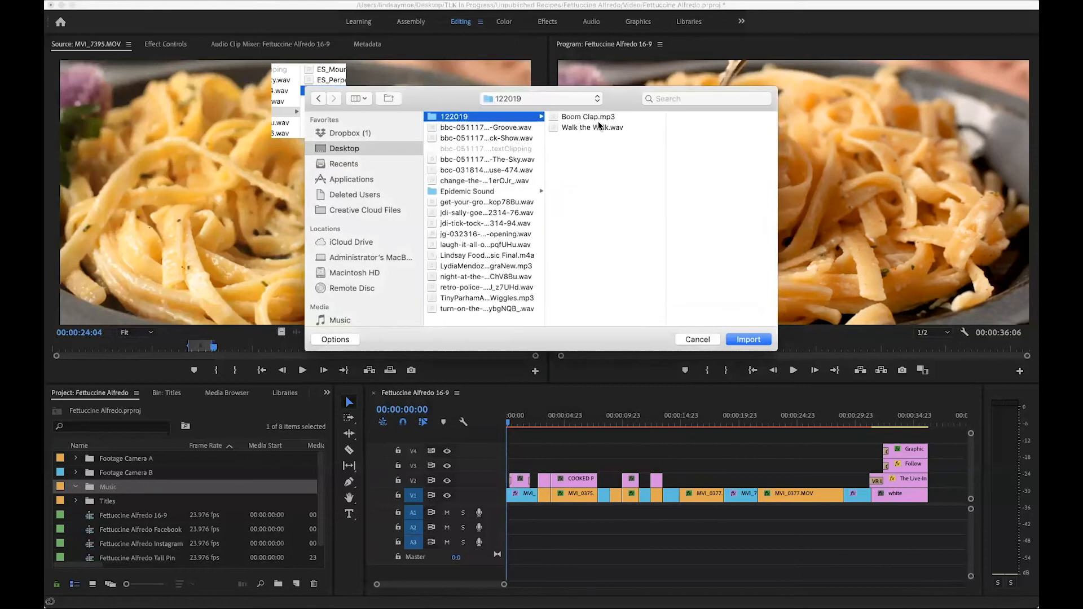
{"action": "left_click", "coordinate": [591, 118]}
{"action": "key", "text": "space"}
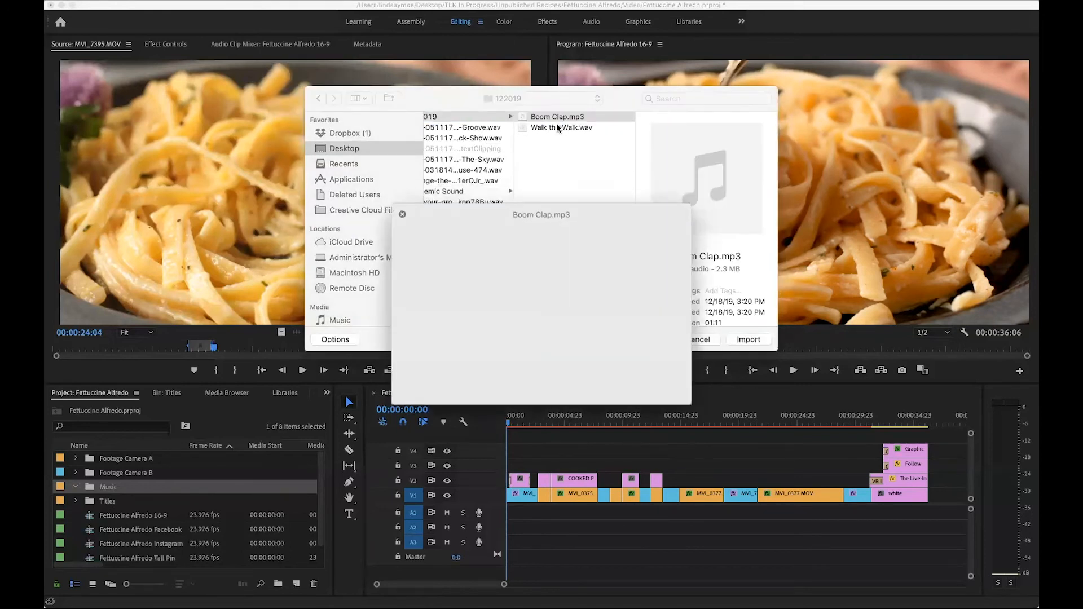
{"action": "left_click", "coordinate": [558, 127]}
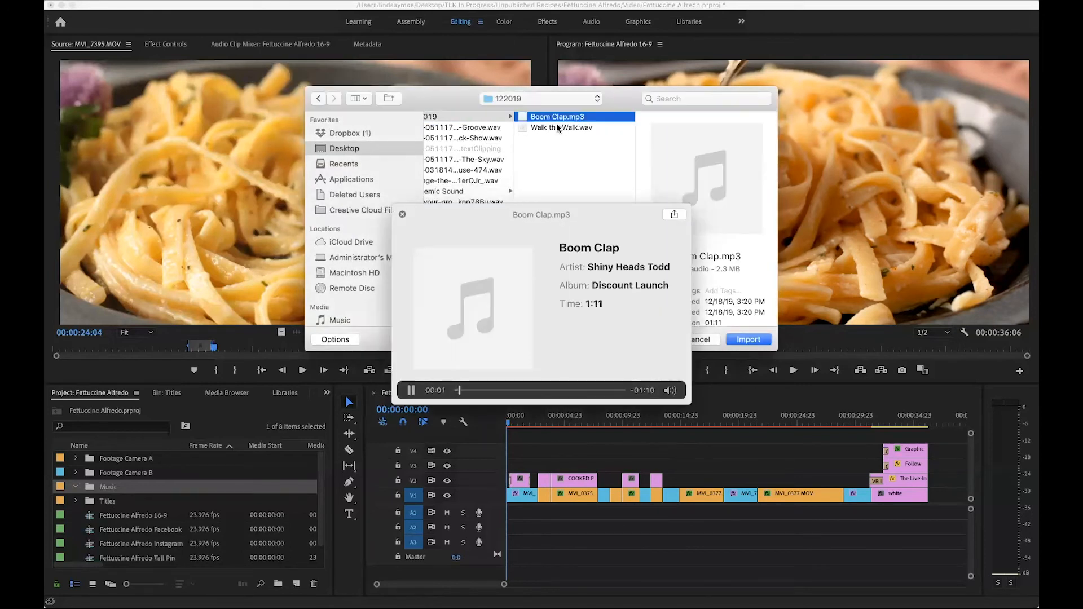
{"action": "key", "text": "space"}
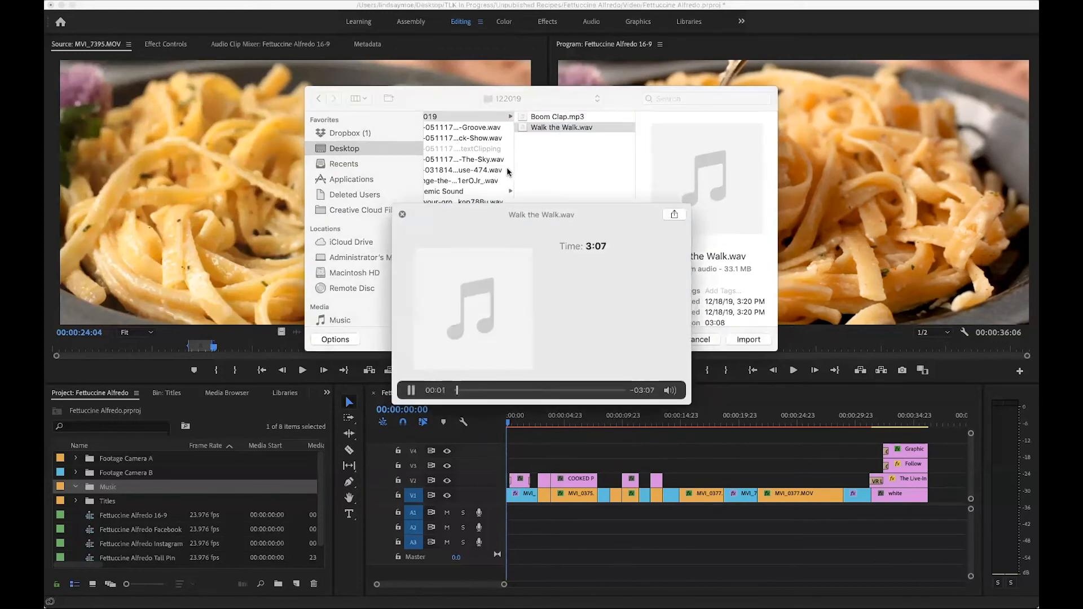
{"action": "key", "text": "space"}
Step: Import the ES_Mountain Spring High MP3 from the Epidemic Sound folder into the Music bin
{"action": "left_click", "coordinate": [456, 191]}
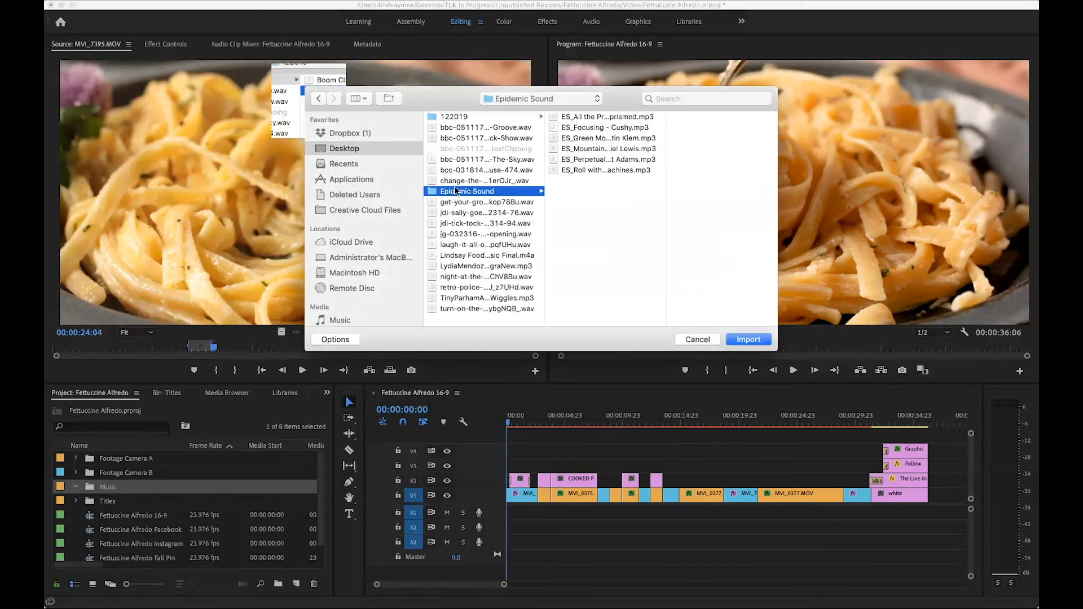
{"action": "left_click", "coordinate": [610, 149]}
{"action": "key", "text": "space"}
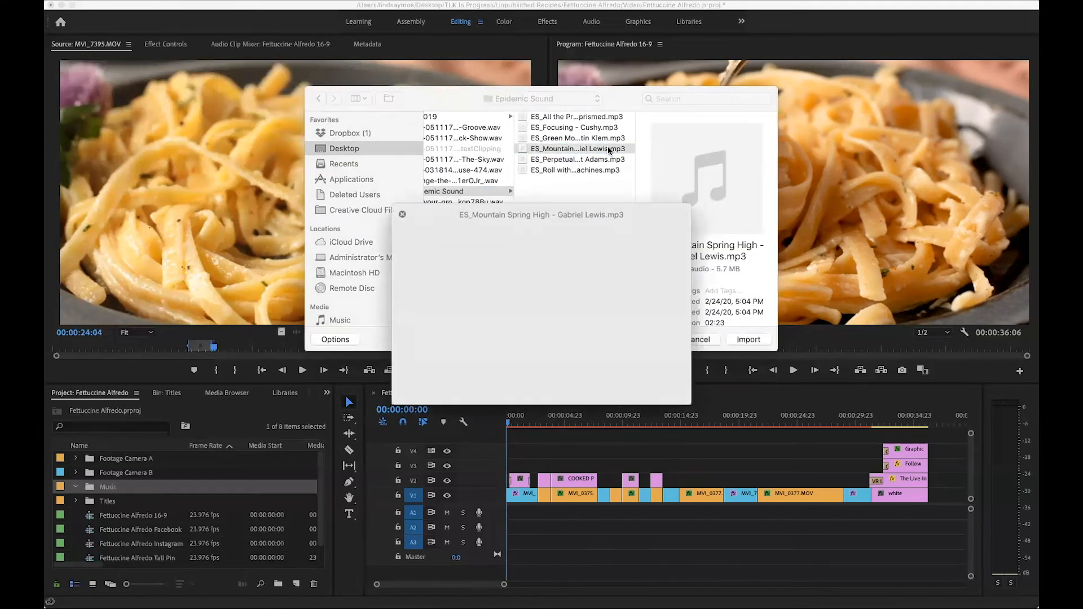
{"action": "key", "text": "space"}
{"action": "left_click", "coordinate": [749, 339]}
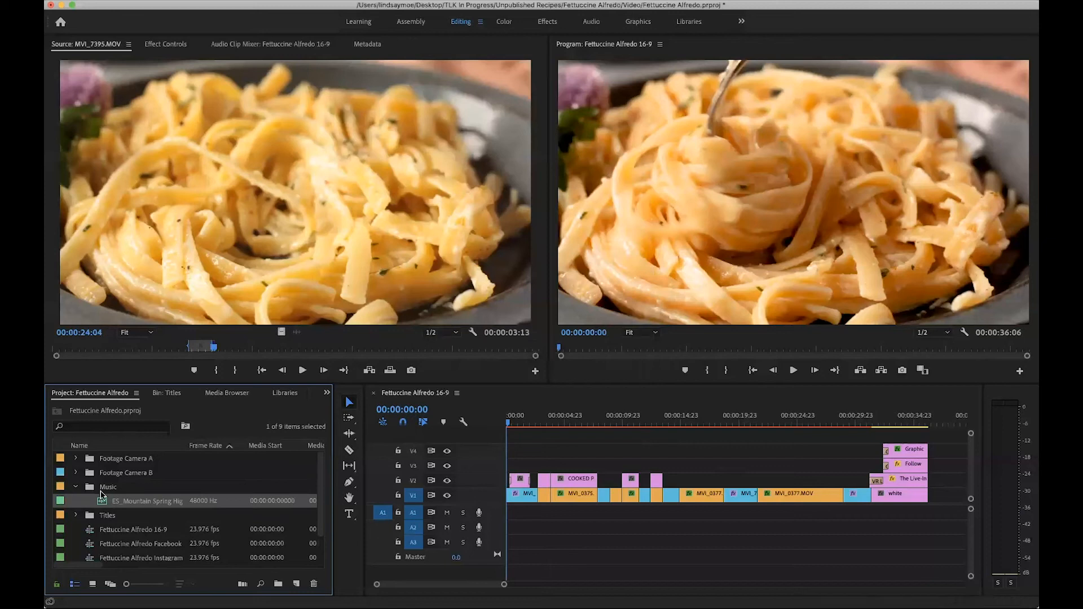
Step: Place the Mountain Spring High track on A1 at the sequence start, cut it at the video's end at 00:00:36:06, and delete the excess
{"action": "left_click_drag", "start_coordinate": [104, 504], "coordinate": [501, 511]}
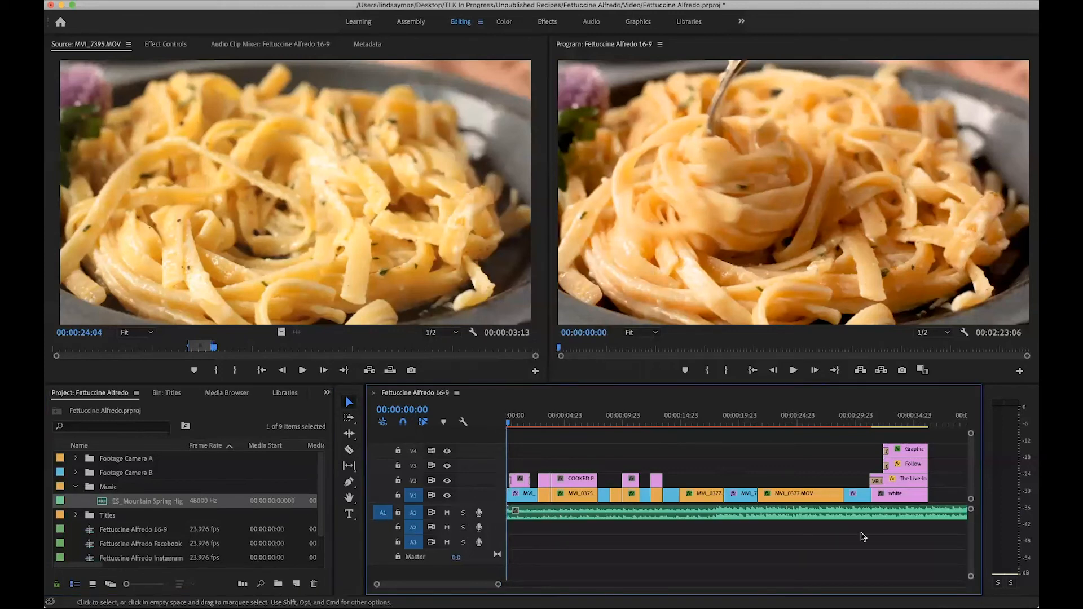
{"action": "key", "text": "c"}
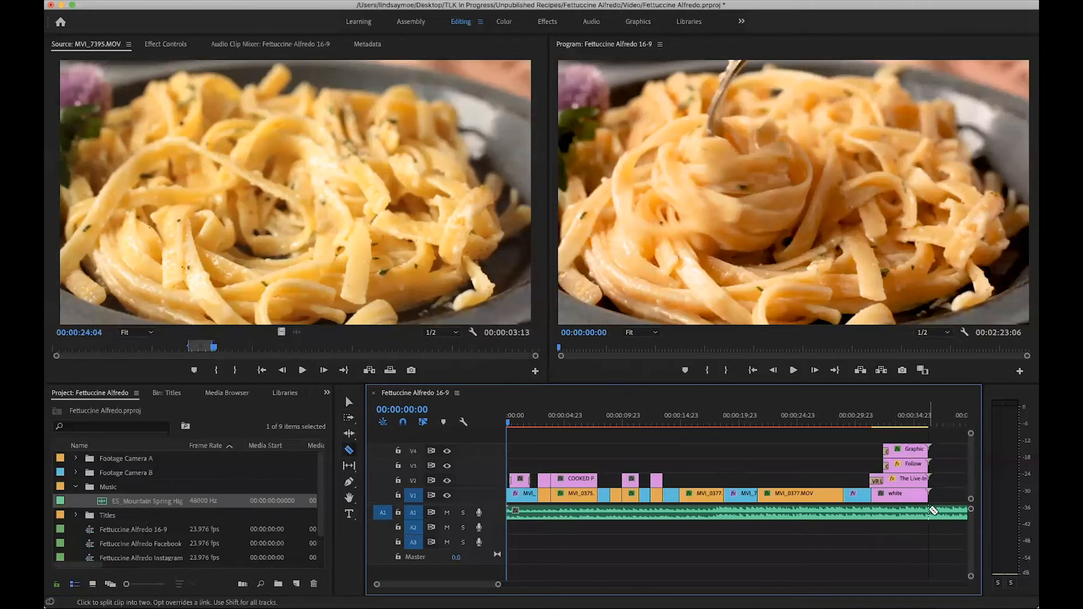
{"action": "left_click", "coordinate": [931, 510]}
{"action": "key", "text": "v"}
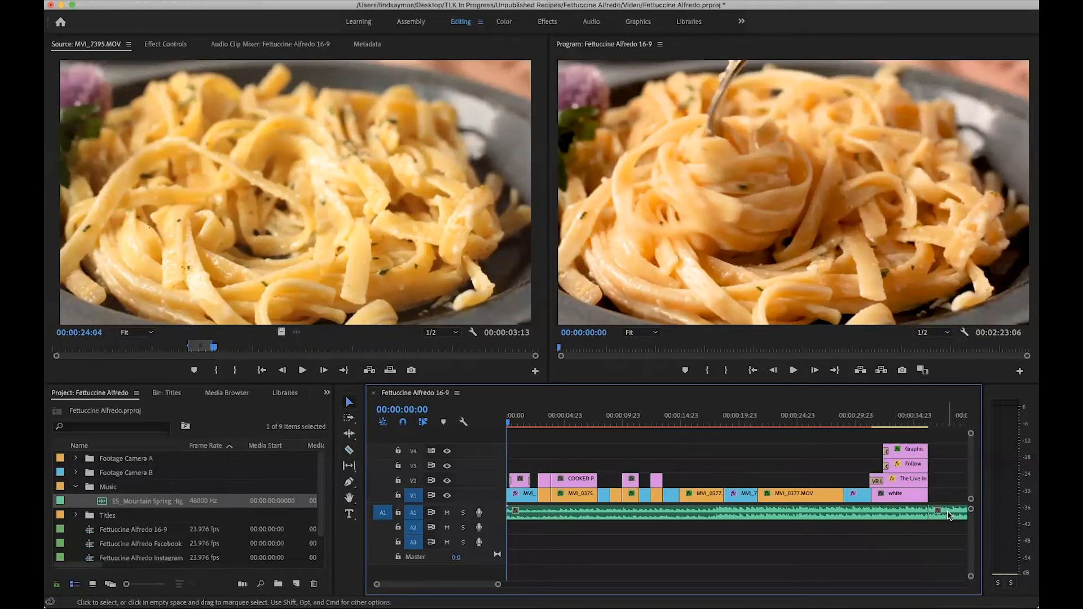
{"action": "left_click", "coordinate": [950, 515]}
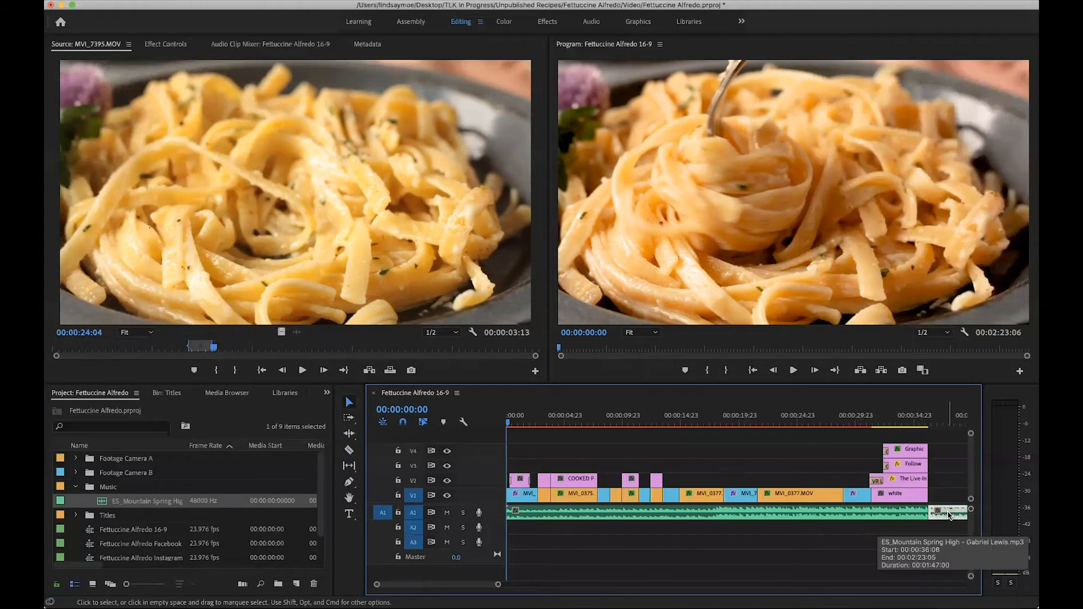
{"action": "key", "text": "Delete"}
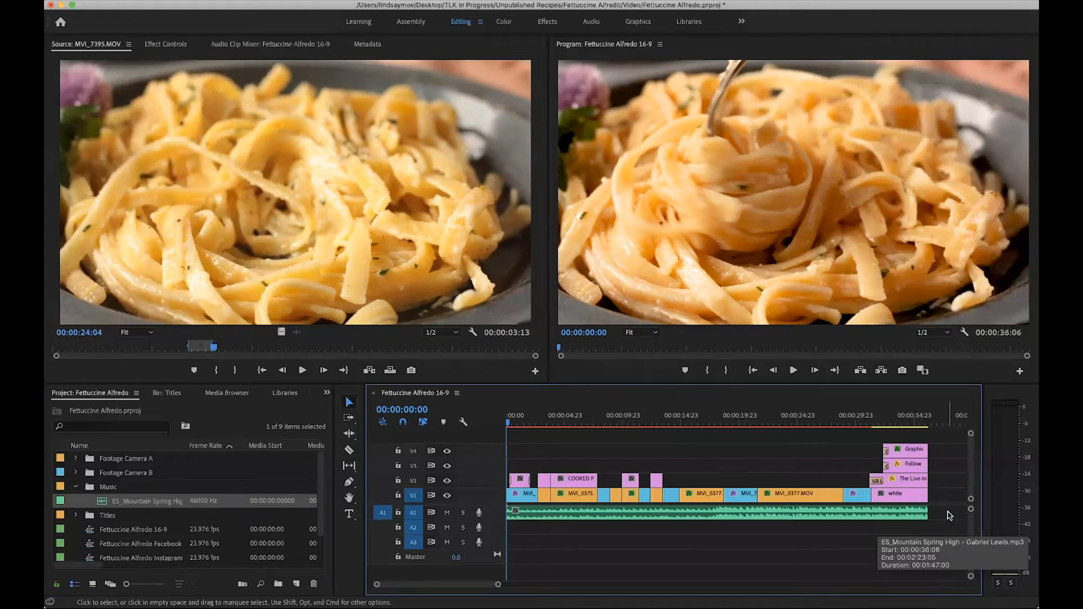
Step: Apply the Constant Power audio crossfade to the end of the Mountain Spring High clip on A1
{"action": "left_click", "coordinate": [94, 397]}
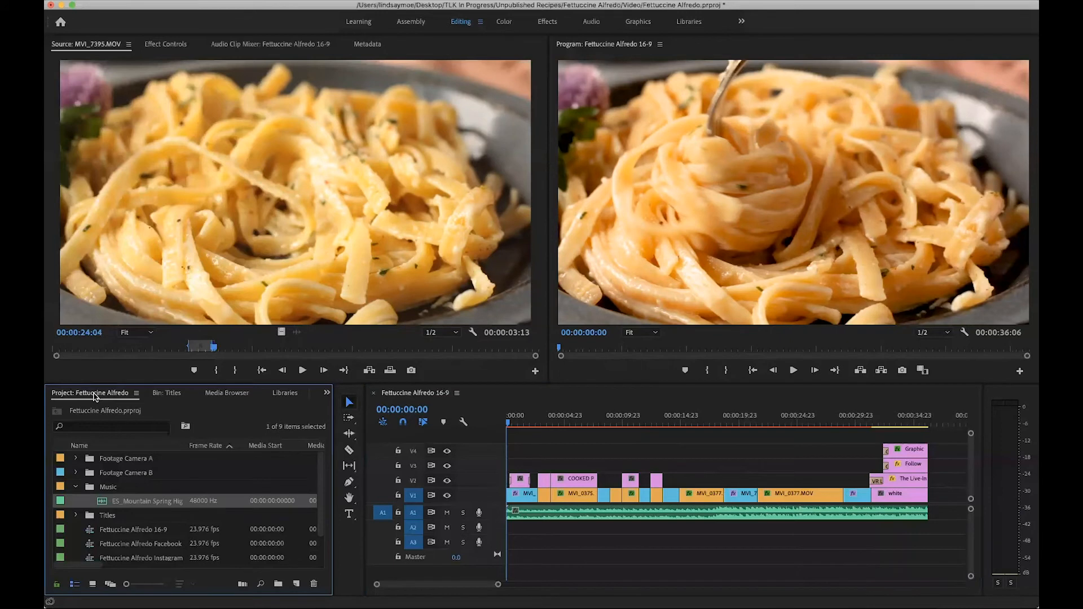
{"action": "key", "text": "shift+7"}
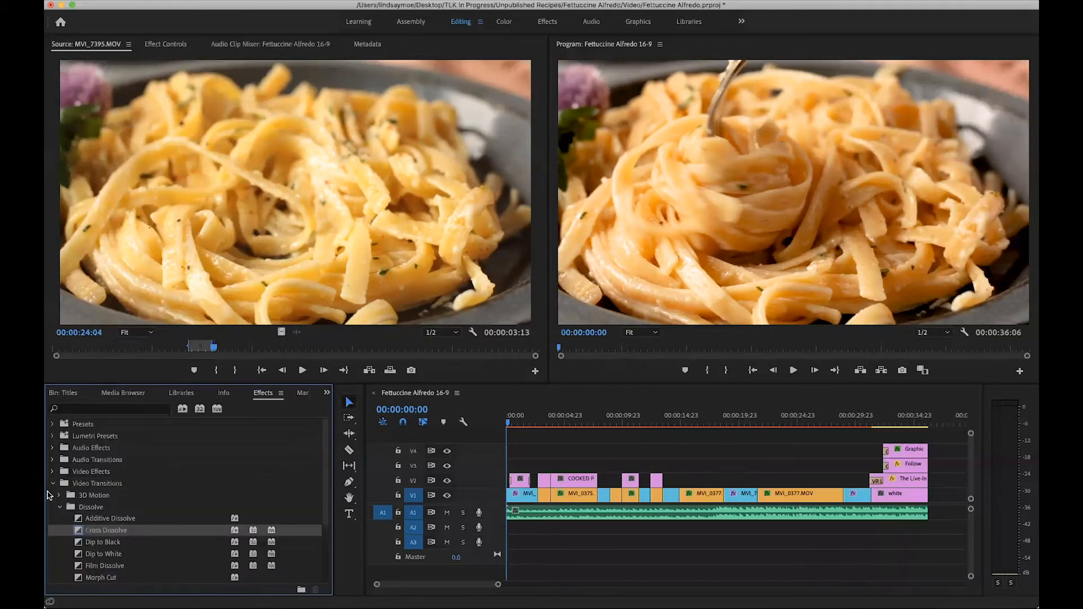
{"action": "left_click", "coordinate": [51, 484]}
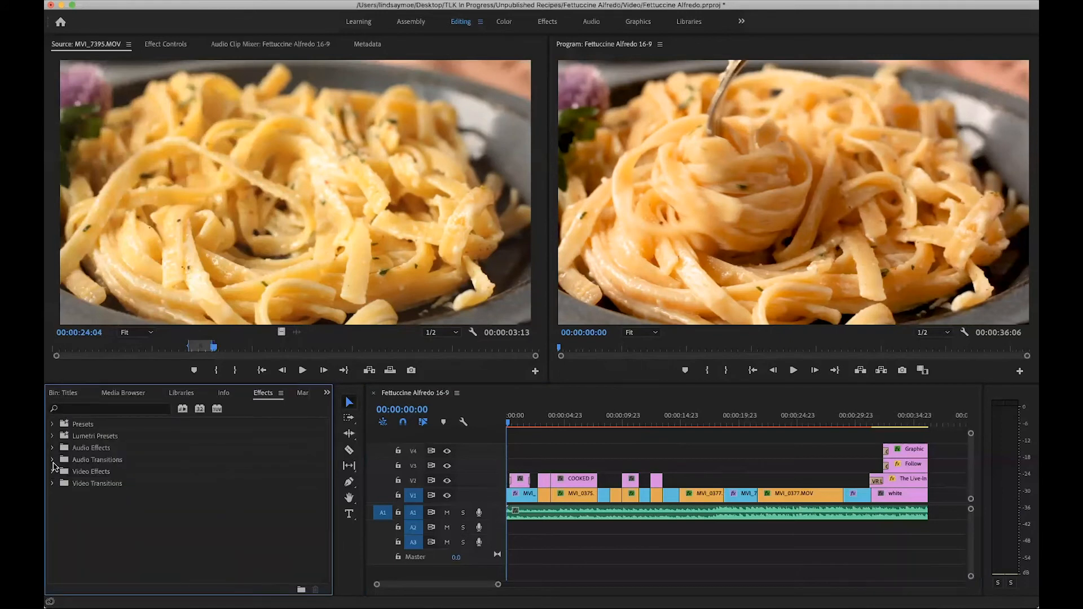
{"action": "left_click", "coordinate": [53, 461]}
{"action": "left_click", "coordinate": [60, 472]}
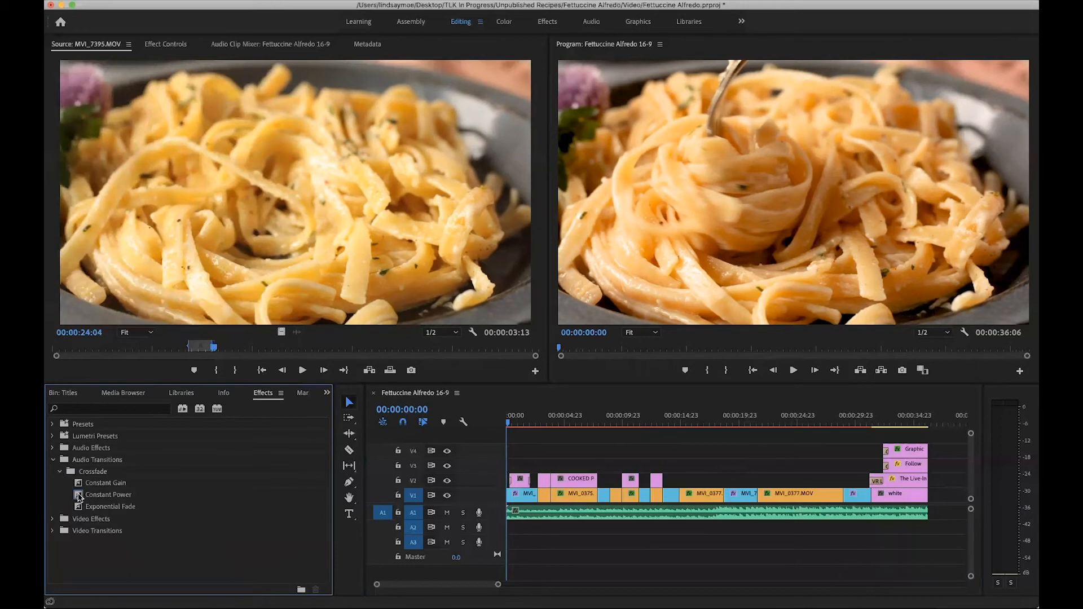
{"action": "left_click_drag", "start_coordinate": [78, 496], "coordinate": [928, 516]}
{"action": "scroll", "coordinate": [928, 518], "scroll_direction": "up", "scroll_amount": 10}
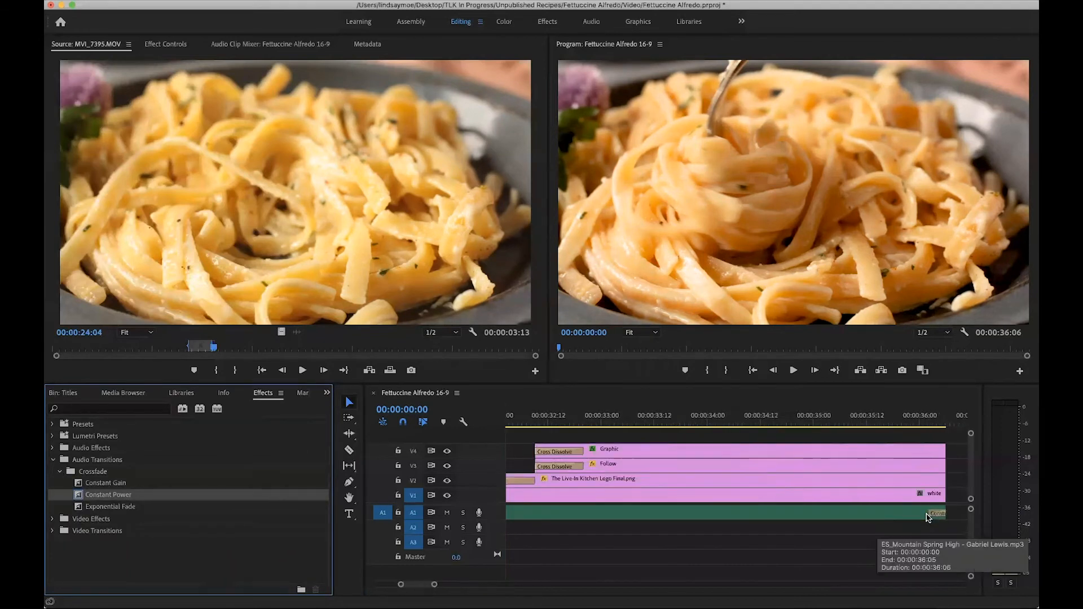
{"action": "scroll", "coordinate": [928, 517], "scroll_direction": "down", "scroll_amount": 10}
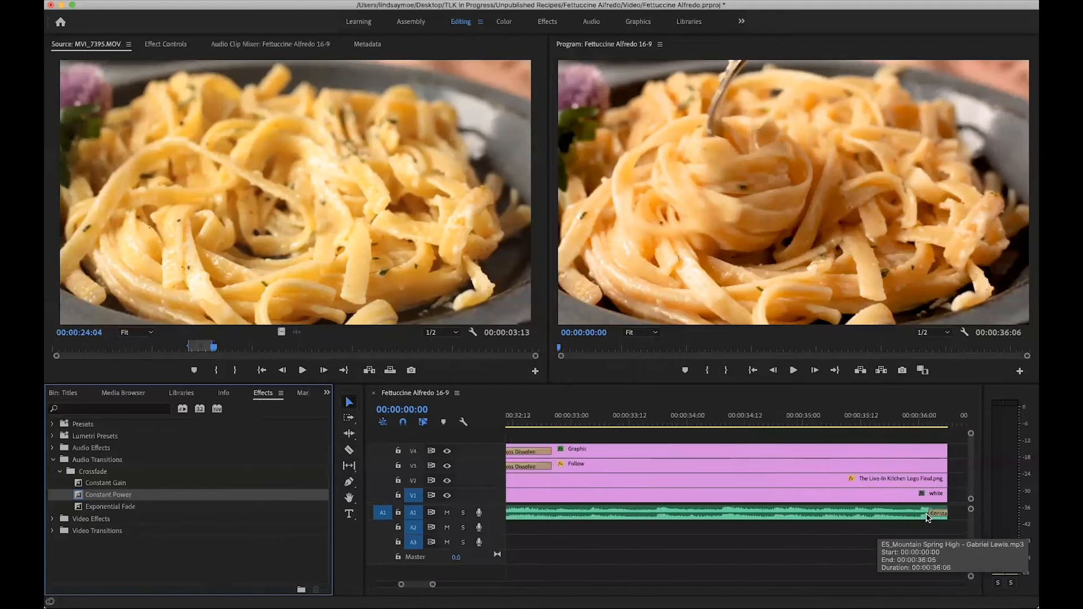
{"action": "scroll", "coordinate": [928, 517], "scroll_direction": "down", "scroll_amount": 5}
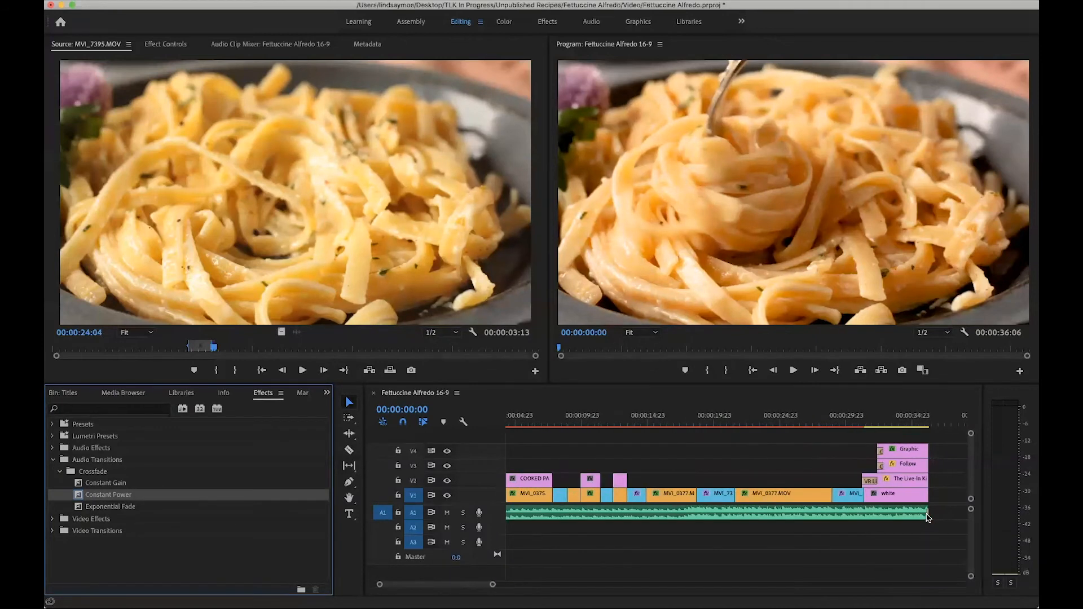
{"action": "scroll", "coordinate": [928, 517], "scroll_direction": "down", "scroll_amount": 2}
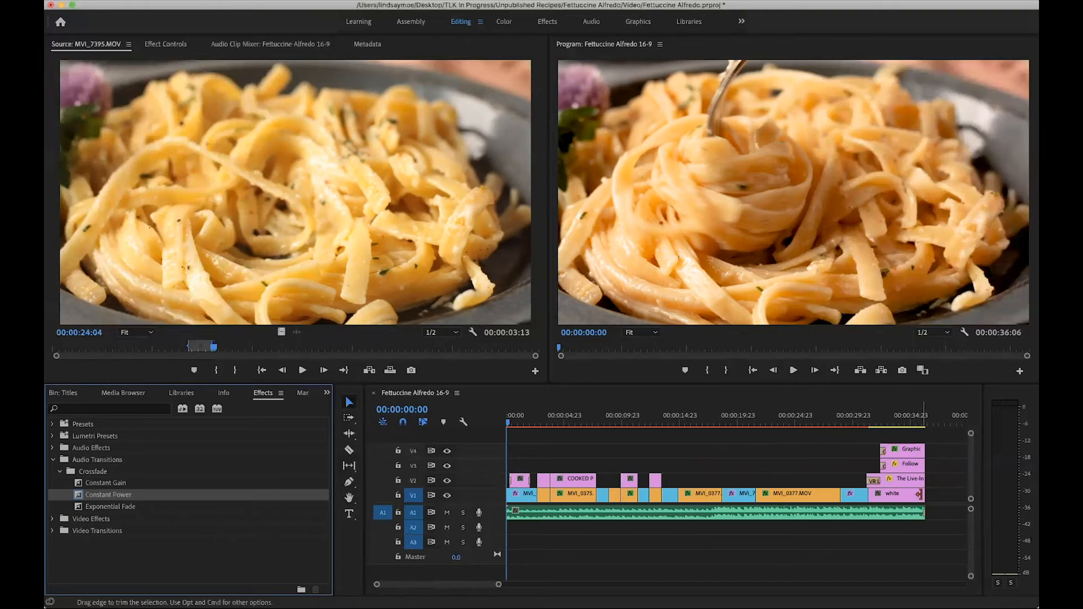
Step: Play the sequence from the start to check the music against the opening cuts and titles
{"action": "scroll", "coordinate": [915, 506], "scroll_direction": "up", "scroll_amount": 3, "text": "alt"}
{"action": "scroll", "coordinate": [916, 506], "scroll_direction": "down", "scroll_amount": 2}
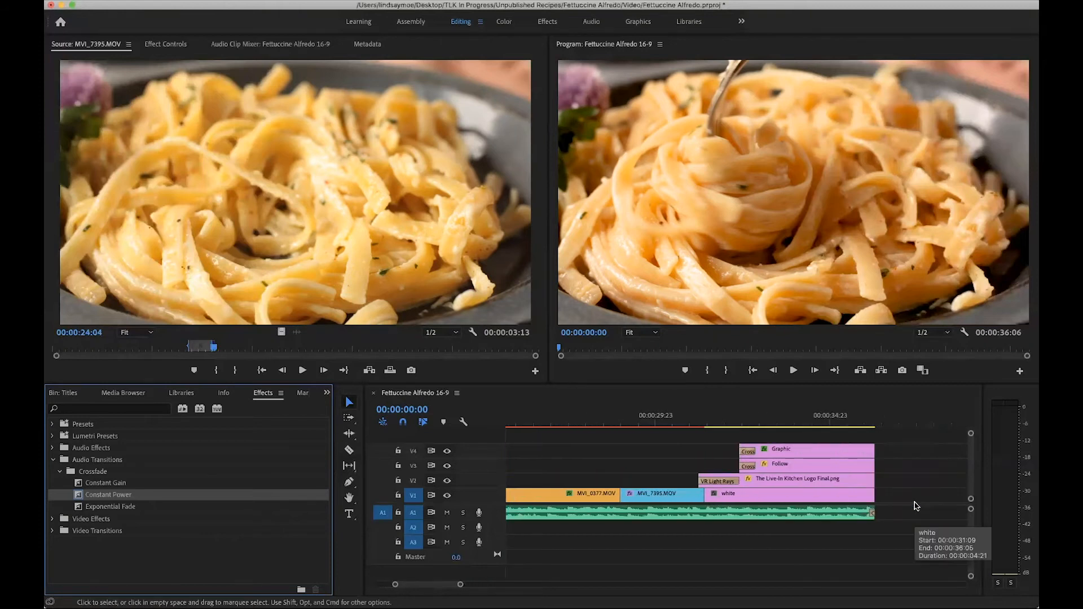
{"action": "scroll", "coordinate": [914, 507], "scroll_direction": "down", "scroll_amount": 5, "text": "alt"}
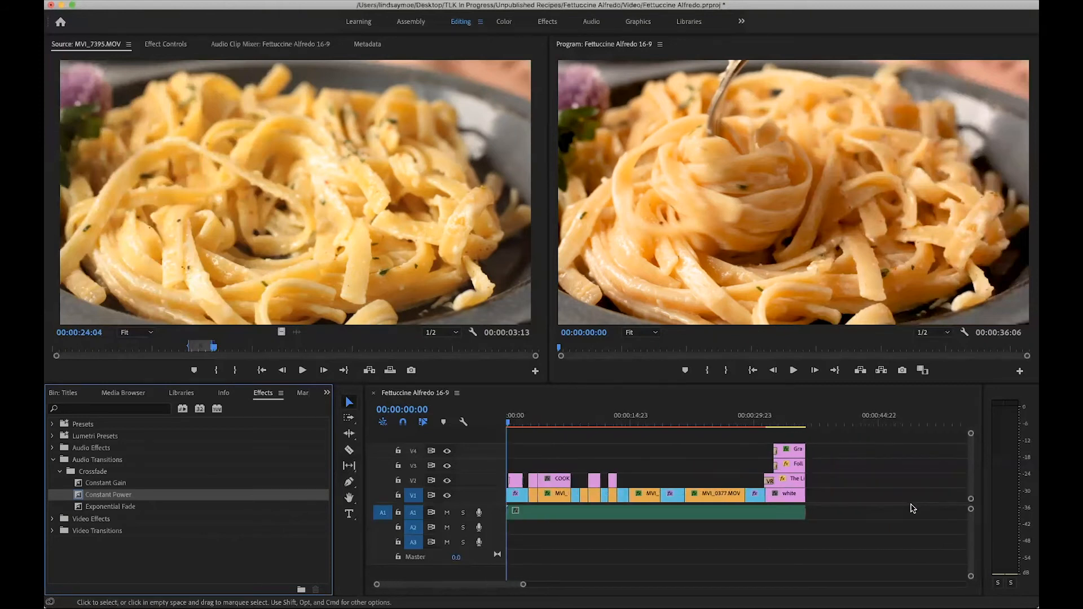
{"action": "scroll", "coordinate": [592, 476], "scroll_direction": "up", "scroll_amount": 1}
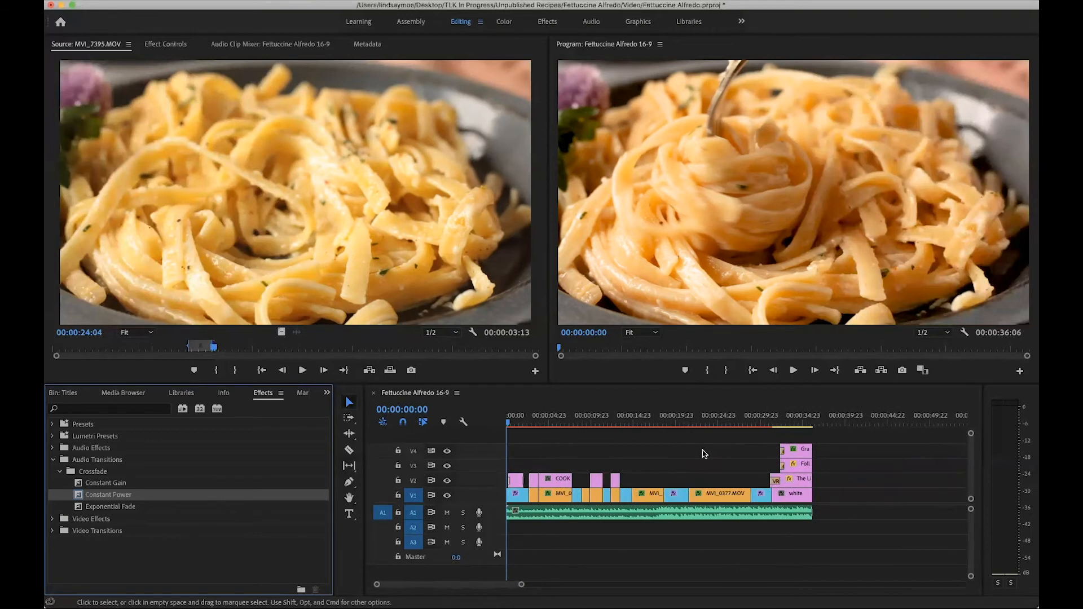
{"action": "left_click", "coordinate": [507, 421]}
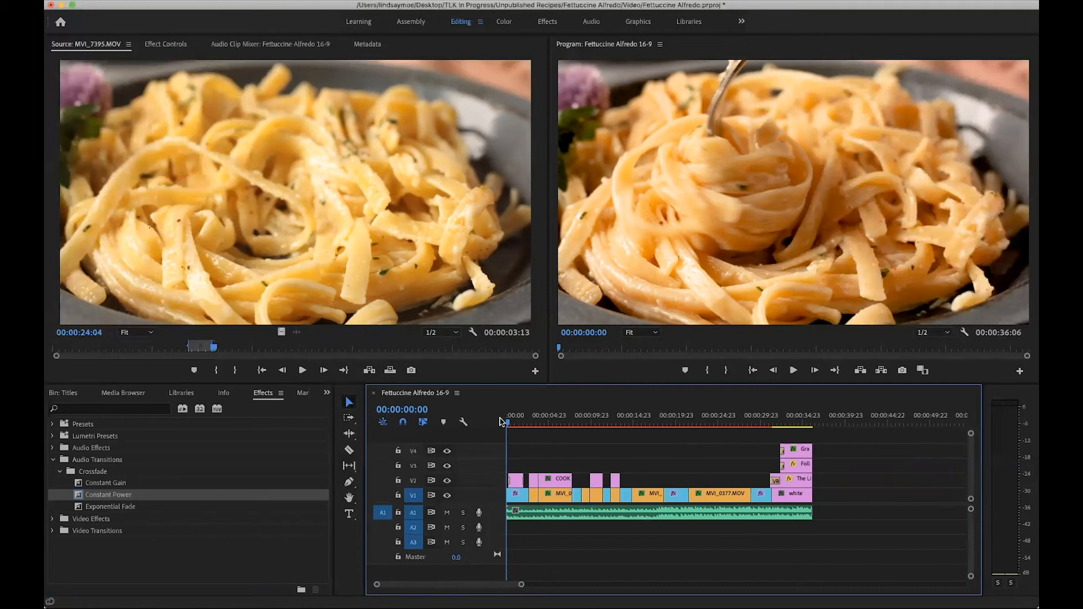
{"action": "key", "text": "space"}
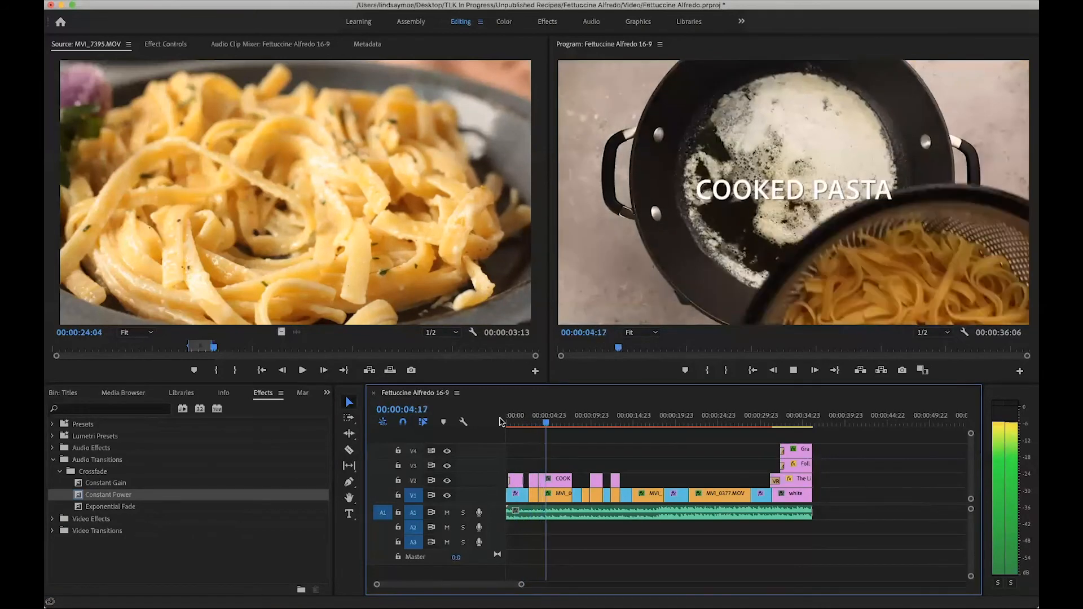
{"action": "key", "text": "space"}
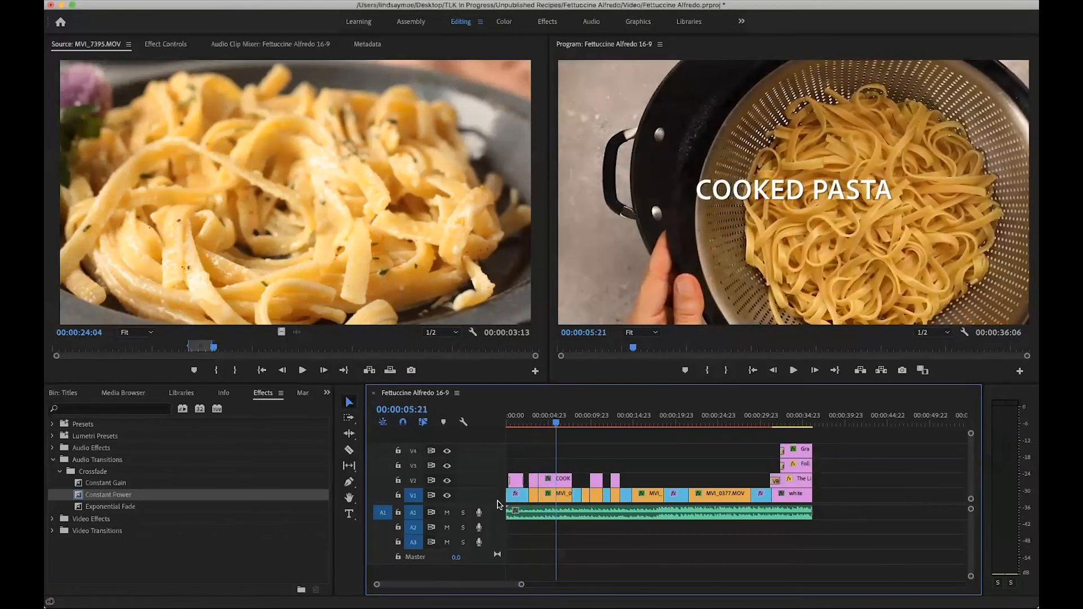
Step: Trim the starts of the COOKED PASTA title and its MVI_0375 clip to 00:00:04:12, then ripple delete the gap with A1 locked
{"action": "scroll", "coordinate": [546, 500], "scroll_direction": "up", "scroll_amount": 3}
{"action": "scroll", "coordinate": [546, 500], "scroll_direction": "up", "scroll_amount": 1}
{"action": "scroll", "coordinate": [547, 500], "scroll_direction": "left", "scroll_amount": 2}
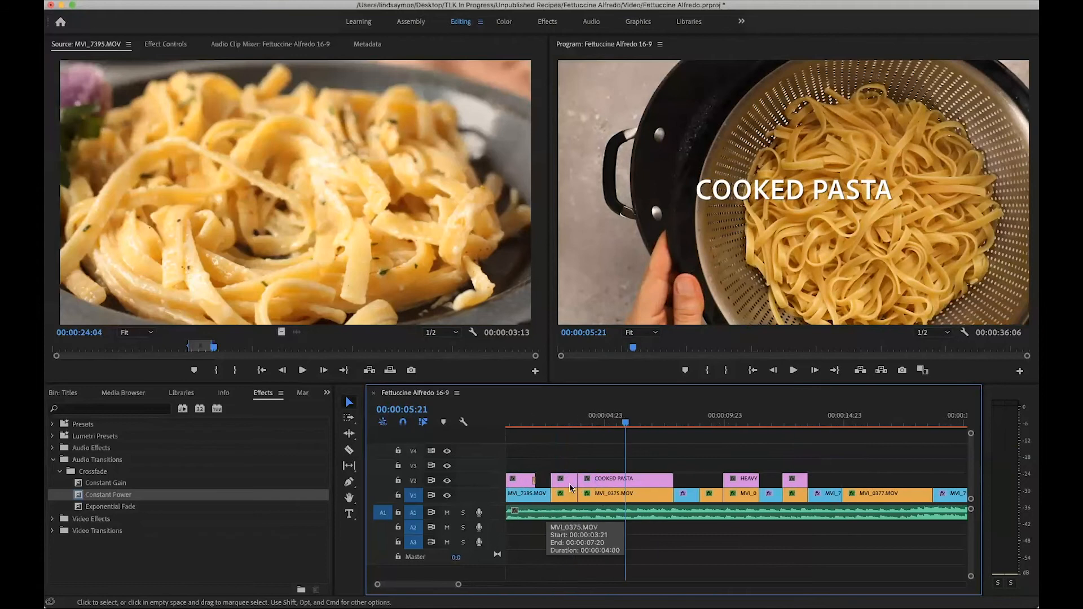
{"action": "left_click_drag", "start_coordinate": [591, 417], "coordinate": [593, 416]}
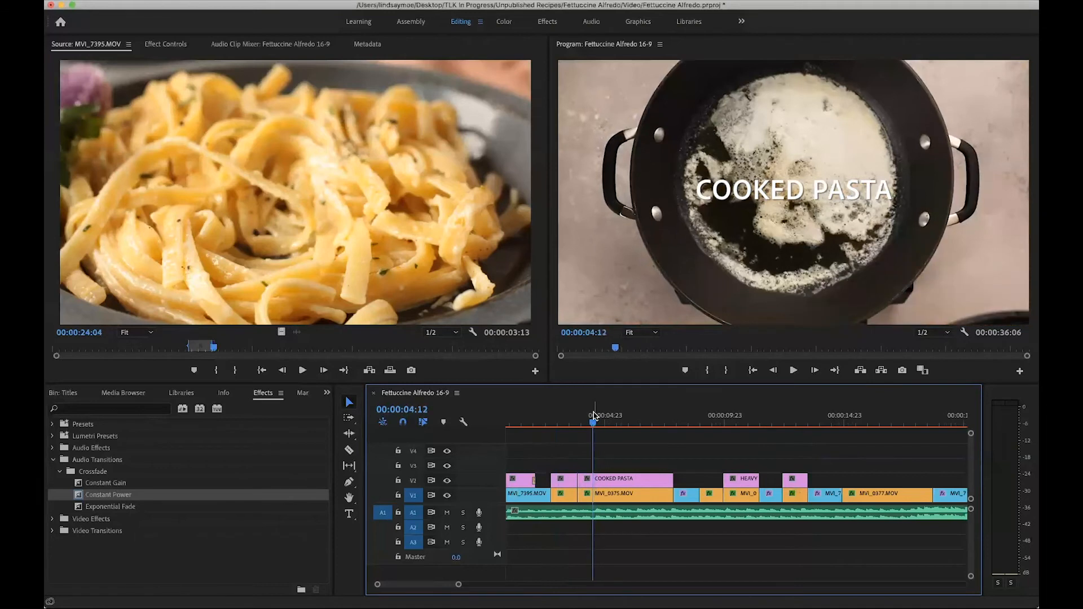
{"action": "mouse_move", "coordinate": [582, 497]}
{"action": "left_mouse_down"}
{"action": "mouse_move", "coordinate": [594, 497]}
{"action": "mouse_move", "coordinate": [594, 479]}
{"action": "left_mouse_up"}
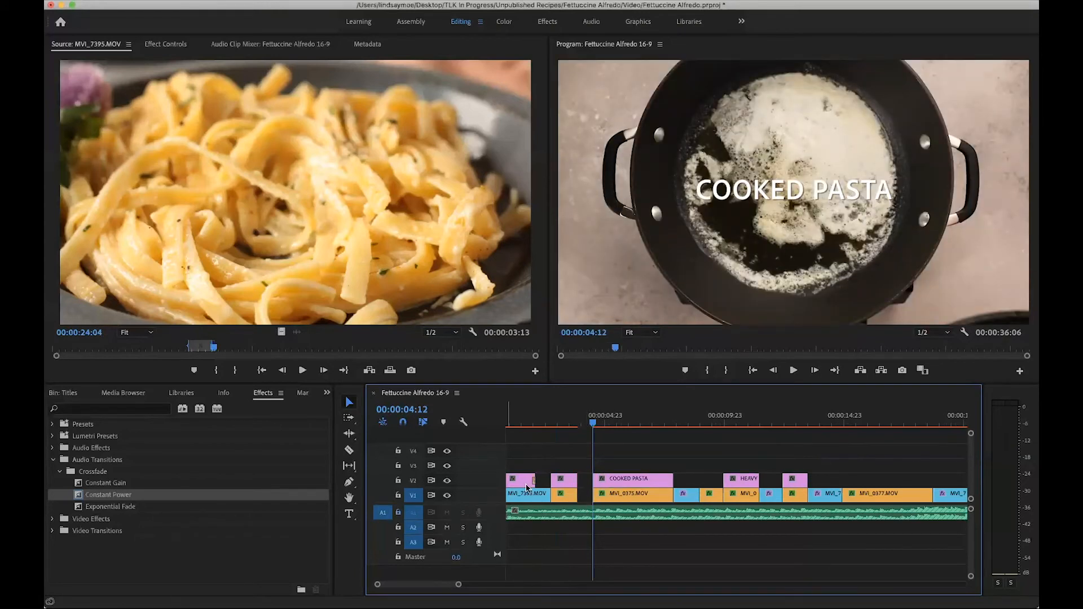
{"action": "right_click", "coordinate": [585, 499]}
{"action": "left_click", "coordinate": [615, 506]}
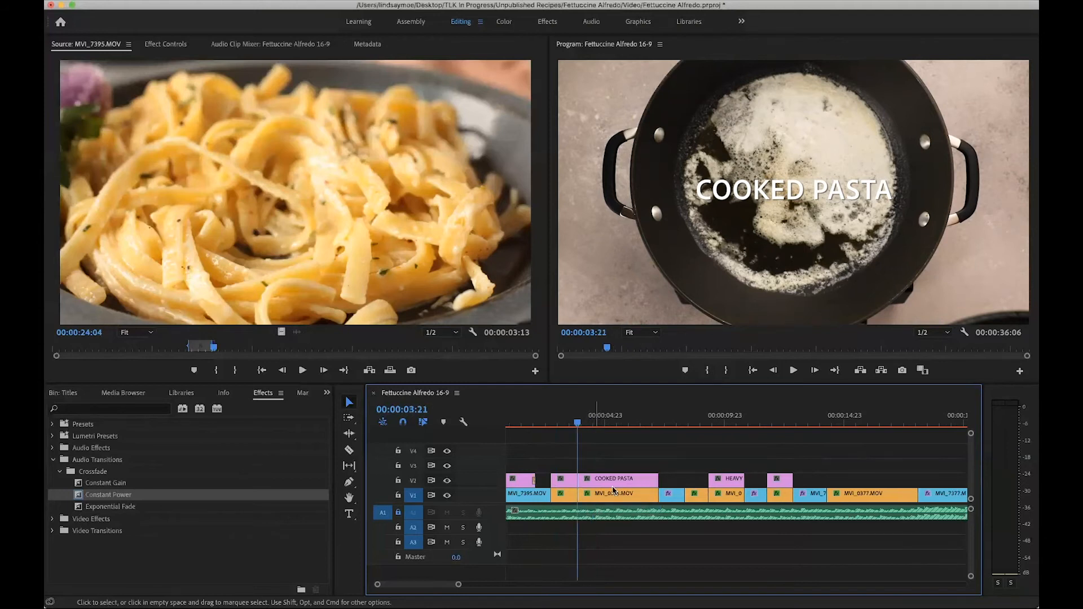
Step: Play from 00:00:03:07 through the COOKED PASTA cut to the PARMESAN title to check the timing
{"action": "left_click", "coordinate": [564, 424]}
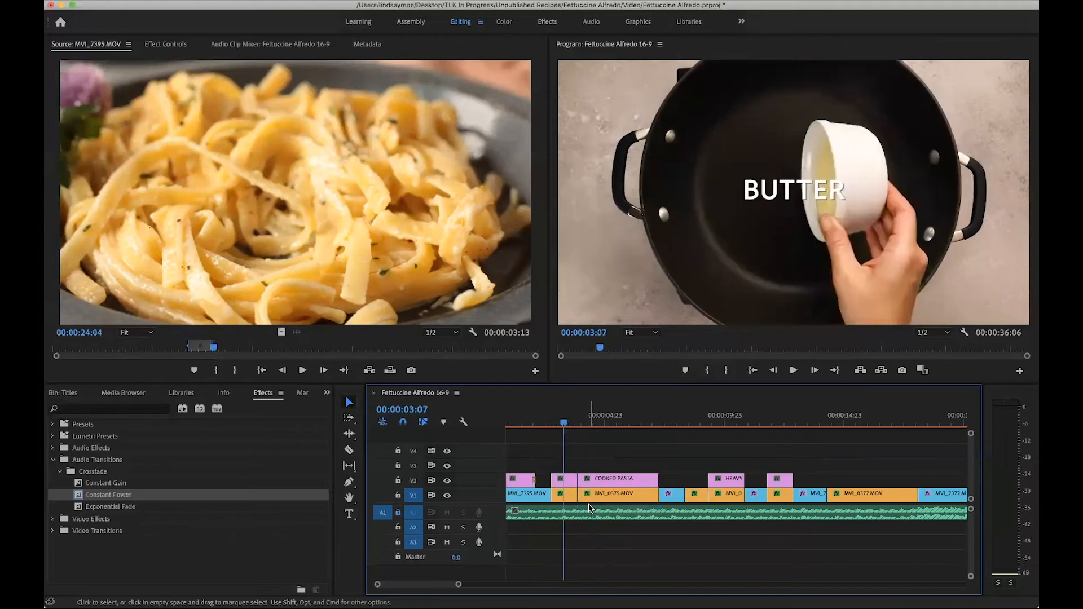
{"action": "key", "text": "space"}
{"action": "key", "text": "minus"}
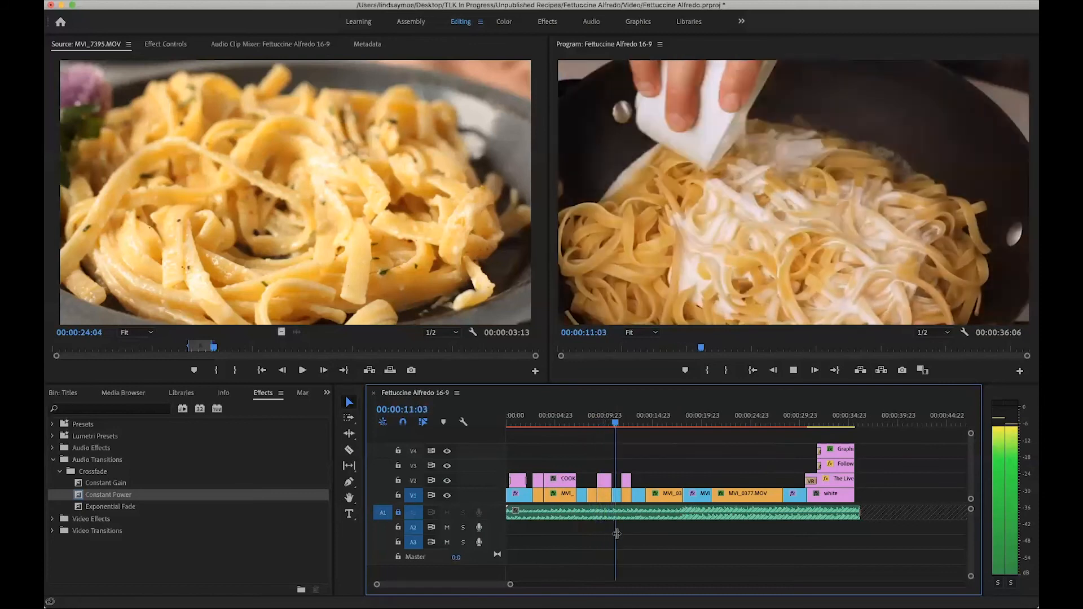
{"action": "key", "text": "space"}
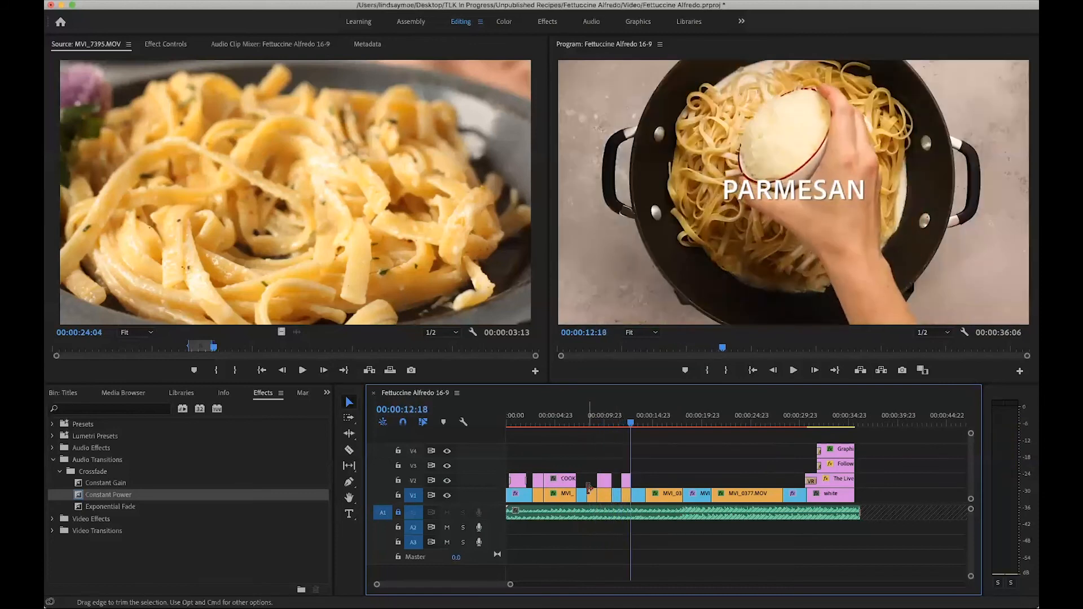
Step: Examine the cut into the HEAVY CREAM clip frame by frame around 00:00:09:07 and play across it
{"action": "key", "text": "="}
{"action": "key", "text": "="}
{"action": "left_click", "coordinate": [628, 416]}
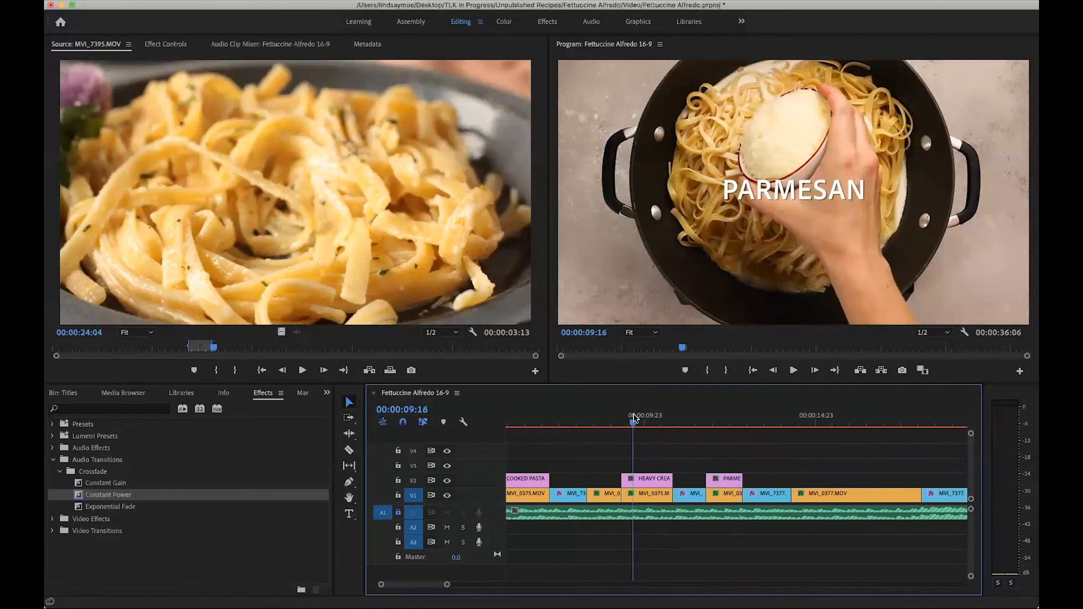
{"action": "key", "text": "Left"}
{"action": "key", "text": "Left"}
{"action": "key", "text": "Left"}
{"action": "key", "text": "Left"}
{"action": "key", "text": "Left"}
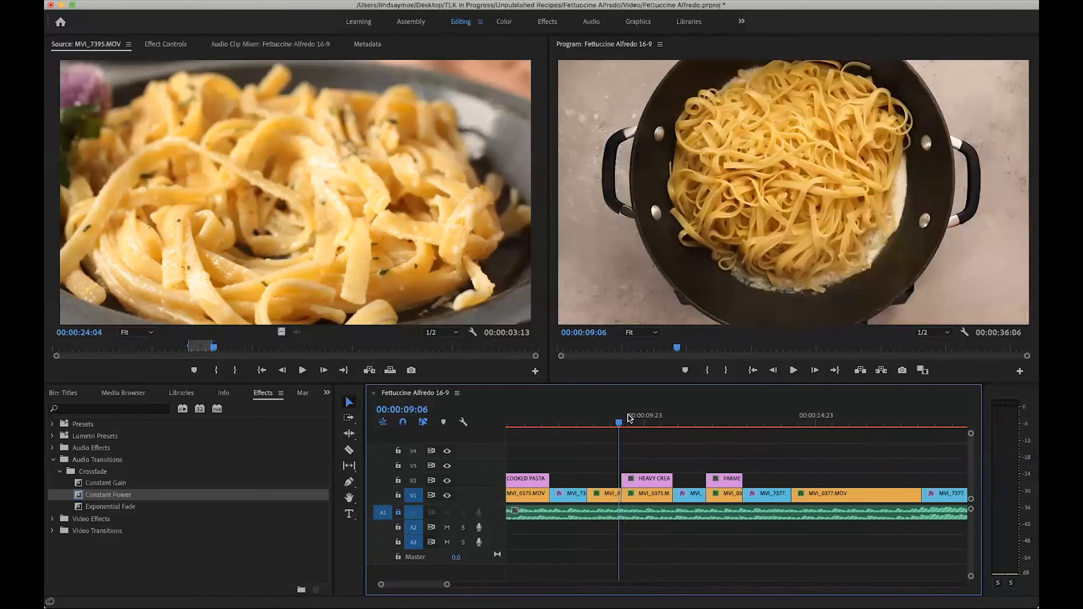
{"action": "key", "text": "Right"}
{"action": "key", "text": "Right"}
{"action": "key", "text": "Right"}
{"action": "key", "text": "Left"}
{"action": "key", "text": "Left"}
{"action": "key", "text": "Left"}
{"action": "key", "text": "Left"}
{"action": "key", "text": "Left"}
{"action": "key", "text": "Left"}
{"action": "key", "text": "Left"}
{"action": "key", "text": "Right"}
{"action": "key", "text": "Right"}
{"action": "key", "text": "Right"}
{"action": "key", "text": "Right"}
{"action": "key", "text": "Right"}
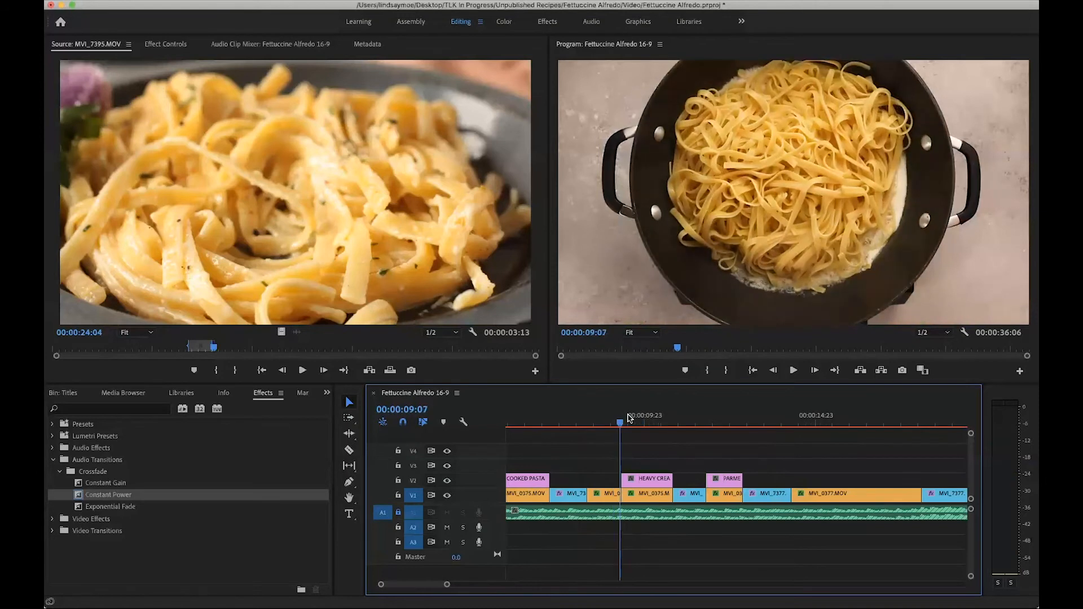
{"action": "key", "text": "Left"}
{"action": "key", "text": "Left"}
{"action": "key", "text": "Left"}
{"action": "key", "text": "Left"}
{"action": "key", "text": "Left"}
{"action": "key", "text": "Left"}
{"action": "key", "text": "Left"}
{"action": "key", "text": "Left"}
{"action": "key", "text": "Left"}
{"action": "key", "text": "Left"}
{"action": "key", "text": "Left"}
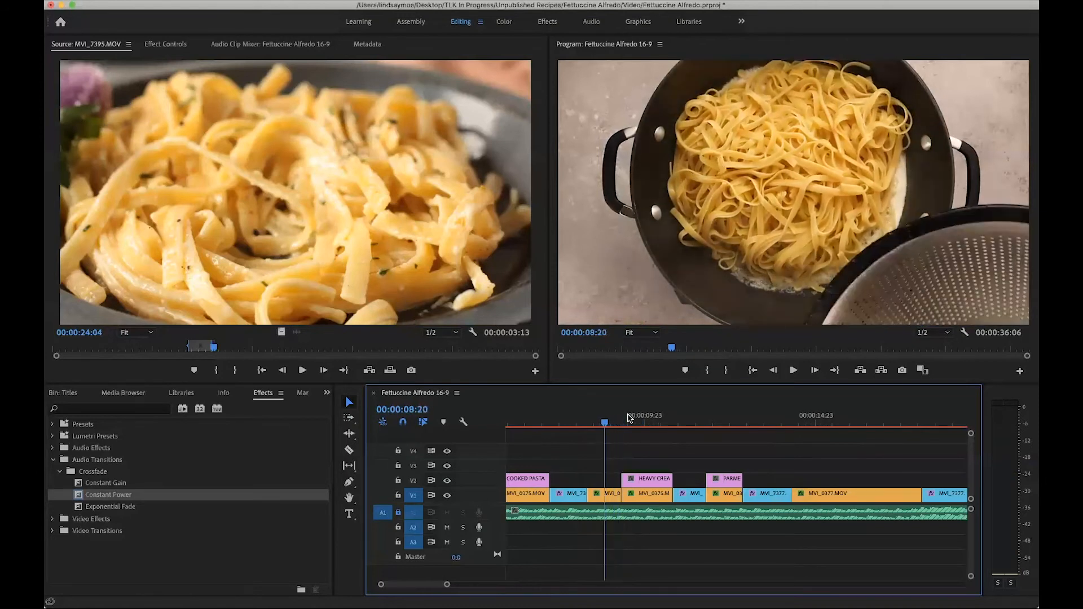
{"action": "key", "text": "space"}
{"action": "key", "text": "space"}
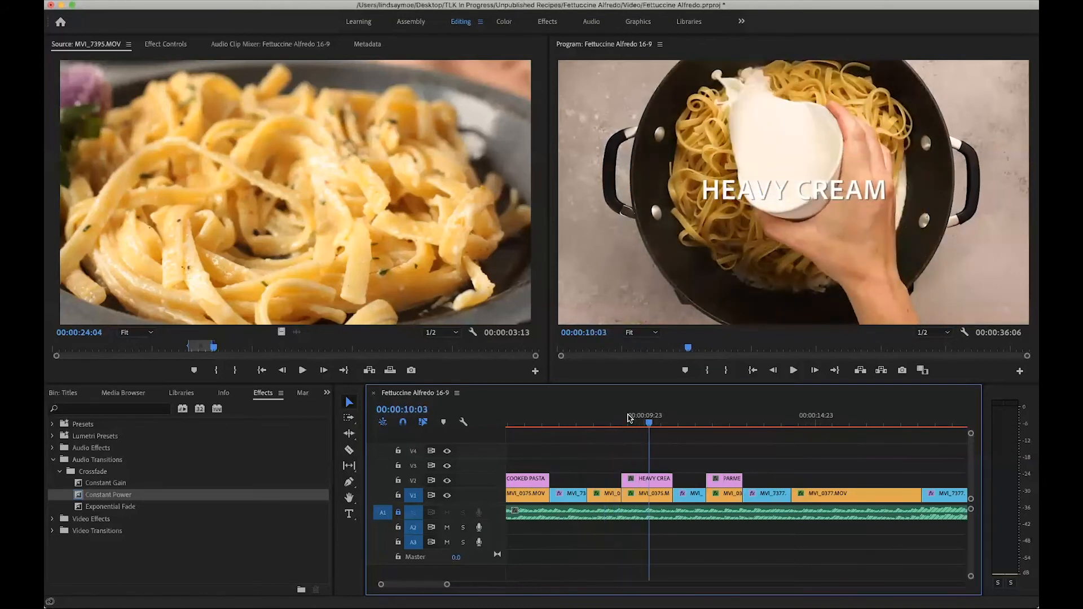
Step: Play the sequence from 00:00:10:03 through the stirring clips to check pacing and music level
{"action": "key", "text": "minus"}
{"action": "key", "text": "minus"}
{"action": "key", "text": "minus"}
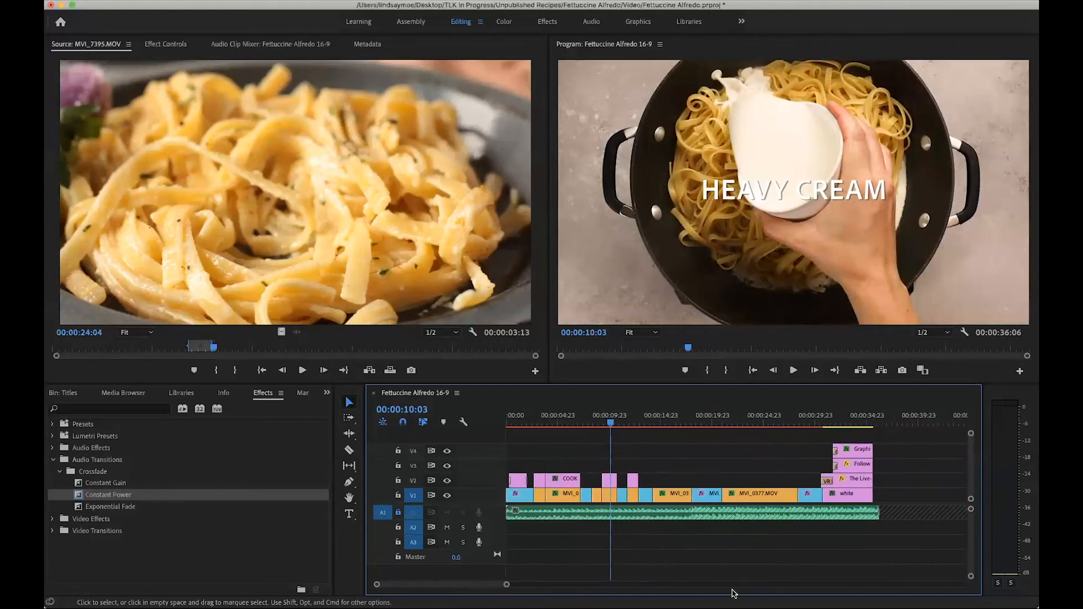
{"action": "key", "text": "space"}
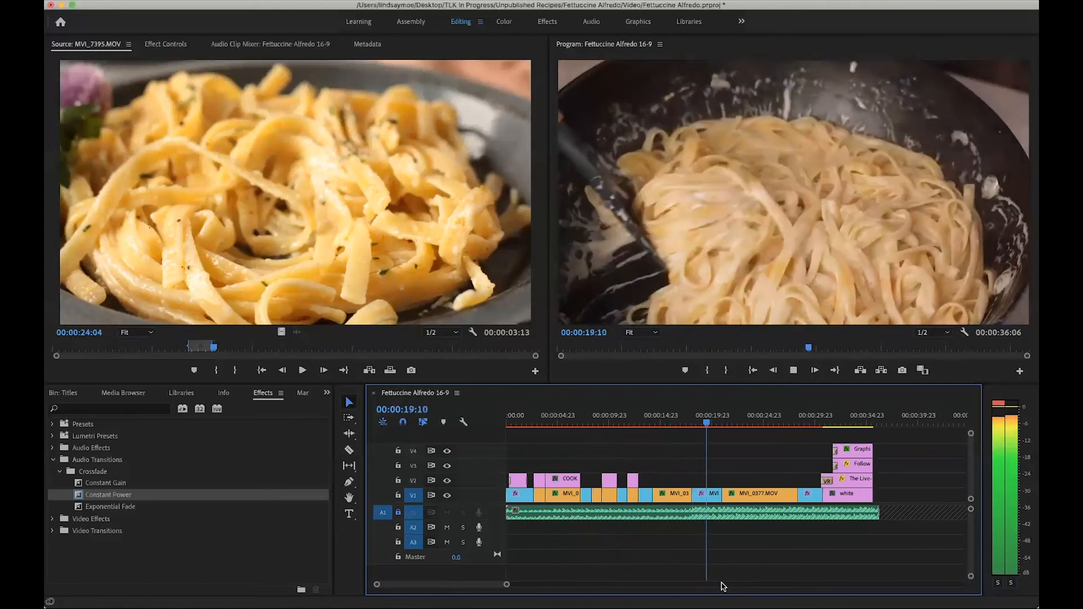
{"action": "key", "text": "space"}
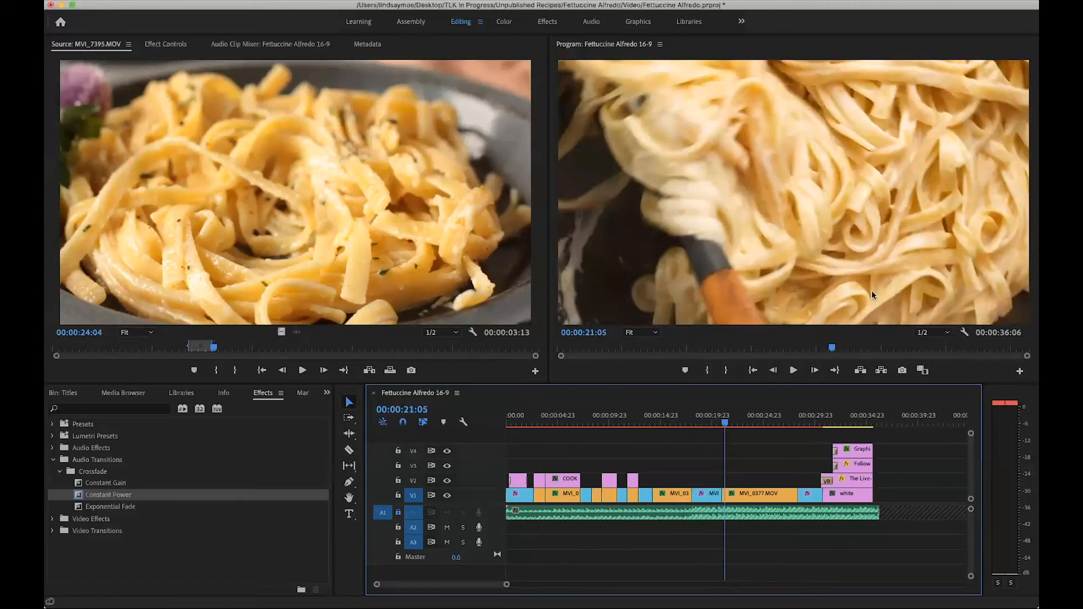
Step: Switch to the Audio workspace, unlock A1, lower the Audio 1 track volume to -2.8 dB, and play to check the level
{"action": "left_click", "coordinate": [591, 23]}
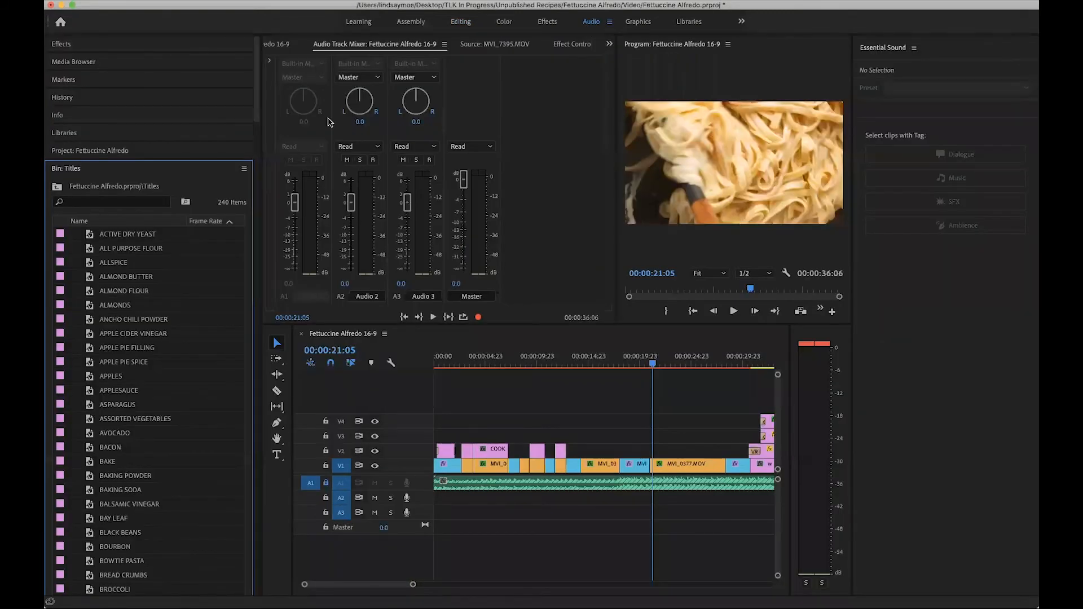
{"action": "left_click", "coordinate": [294, 209]}
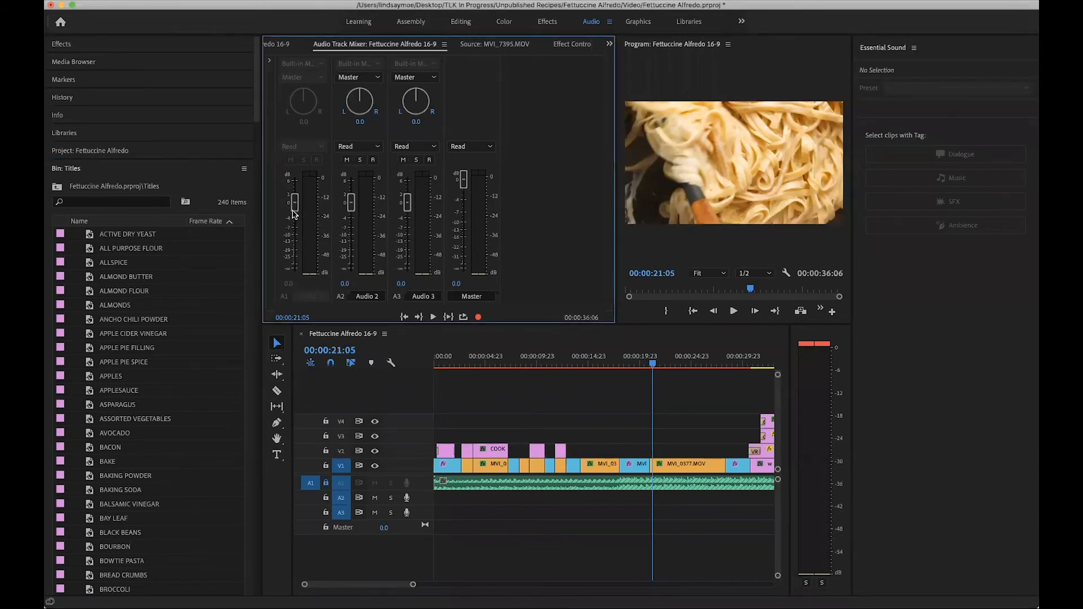
{"action": "left_click", "coordinate": [318, 486]}
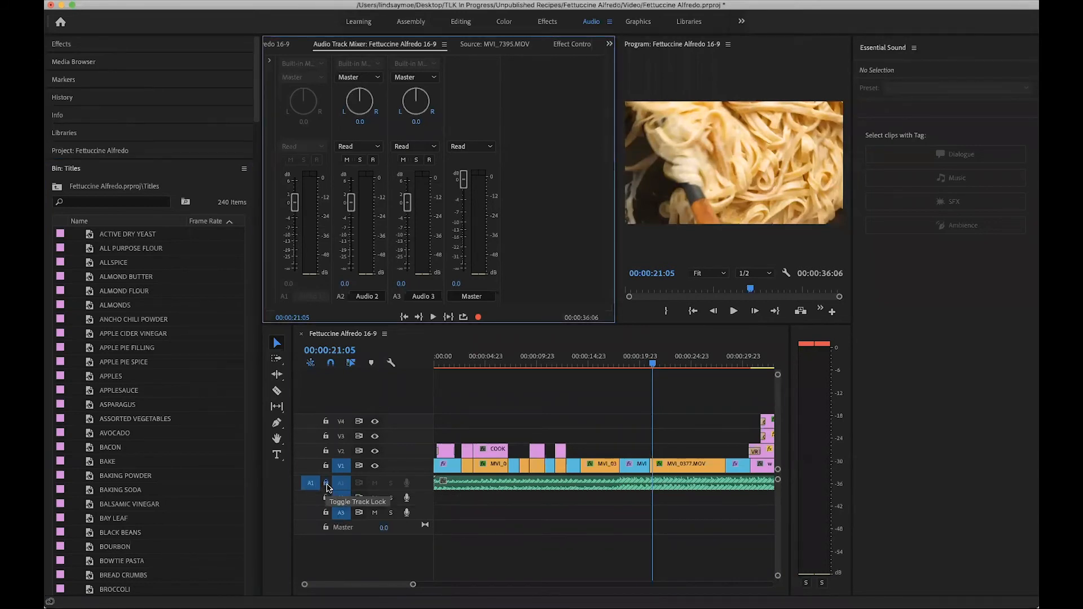
{"action": "left_click", "coordinate": [297, 212]}
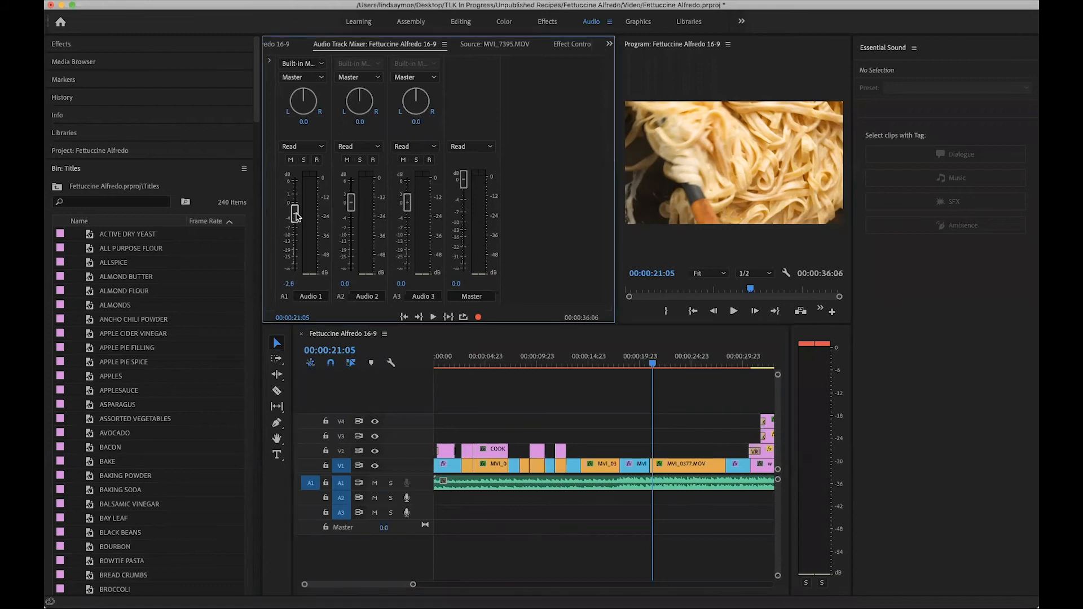
{"action": "key", "text": "space"}
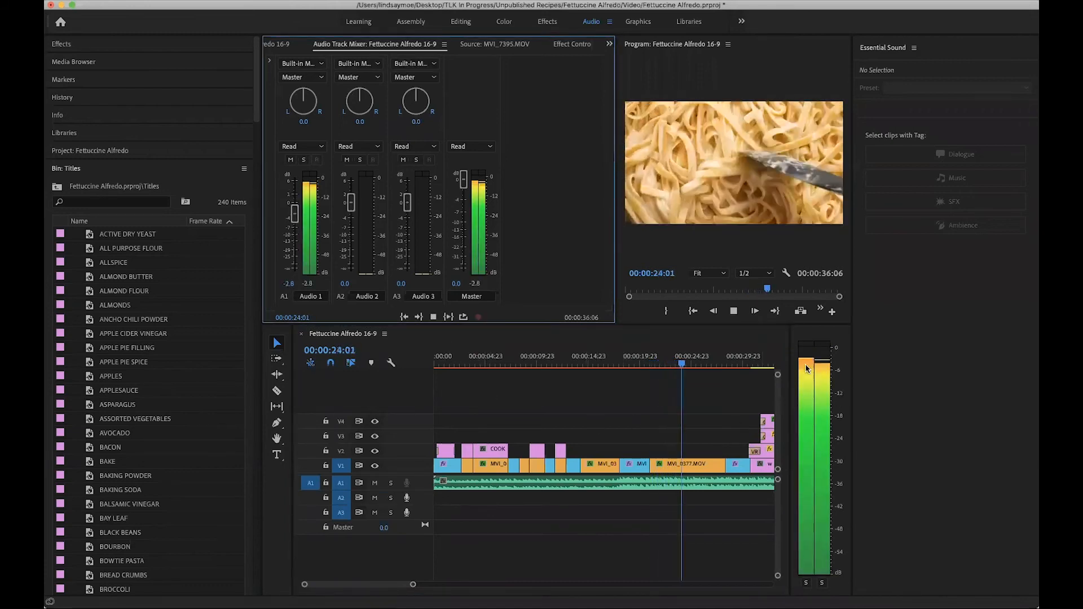
{"action": "key", "text": "space"}
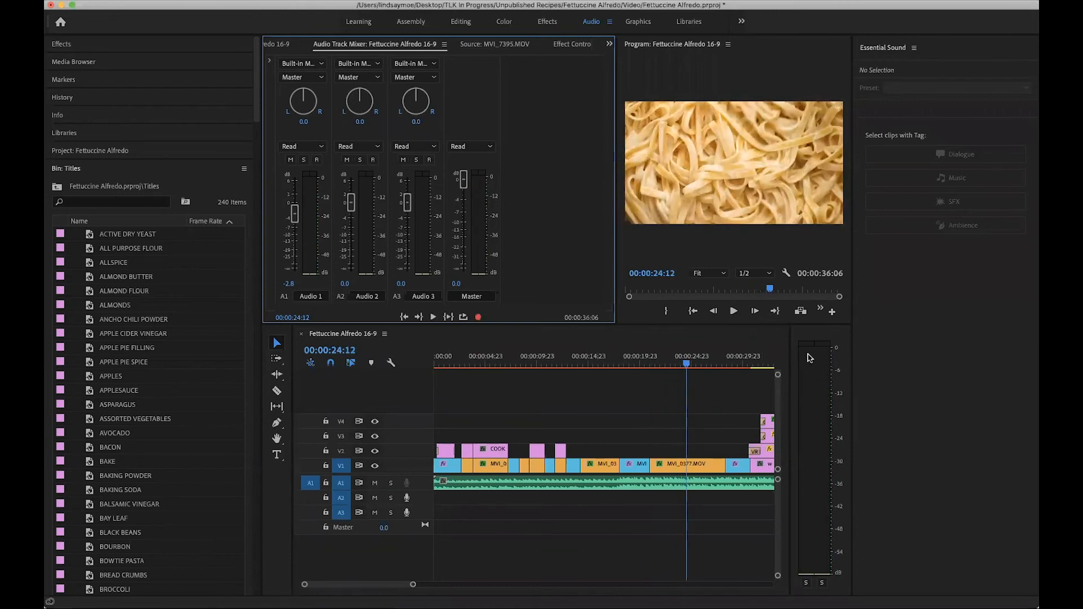
Step: Play from 00:00:19:07 to check the music level, lower the Audio 1 track volume to -4.0 dB, and play again to recheck
{"action": "left_click", "coordinate": [633, 366]}
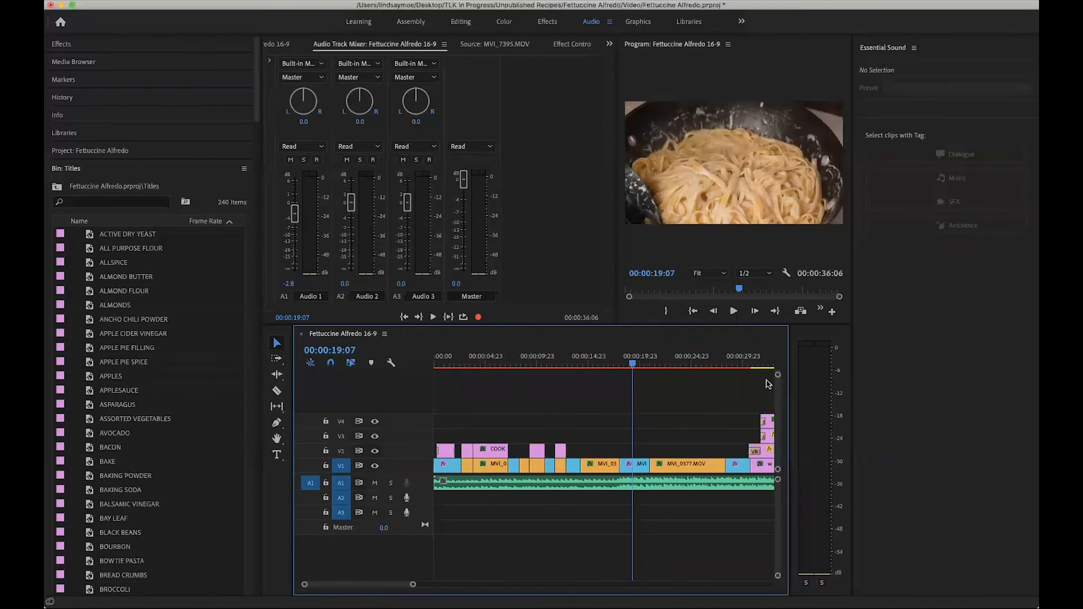
{"action": "key", "text": "space"}
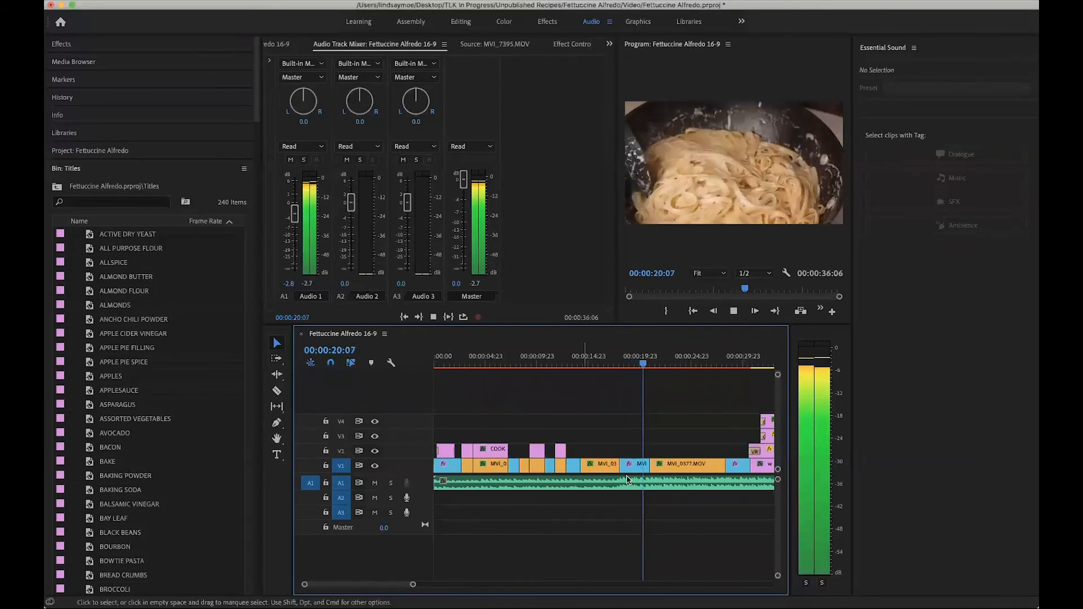
{"action": "key", "text": "space"}
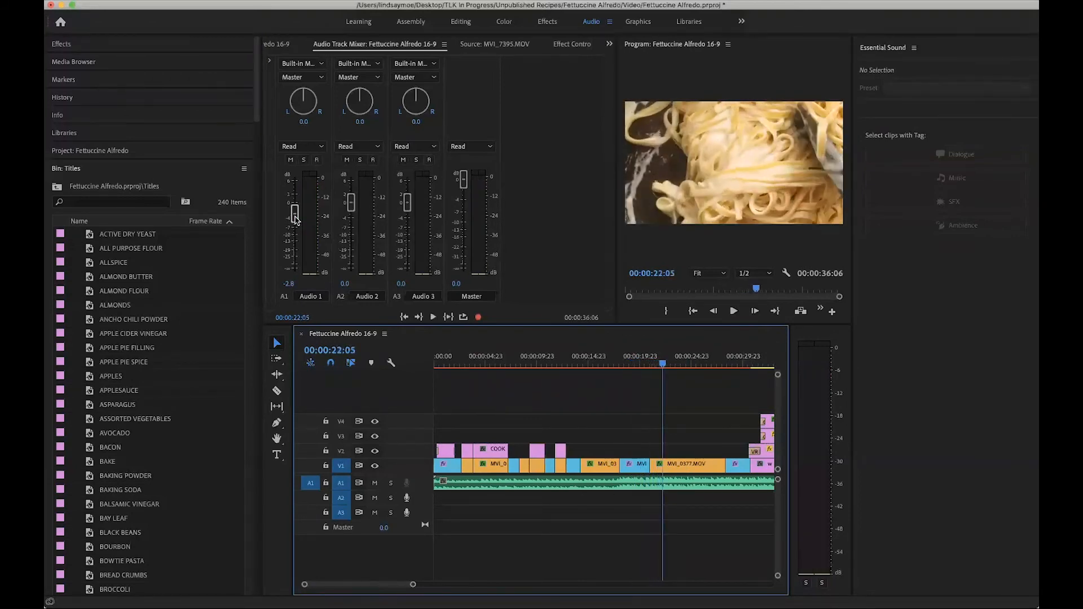
{"action": "left_click_drag", "start_coordinate": [294, 220], "coordinate": [294, 222]}
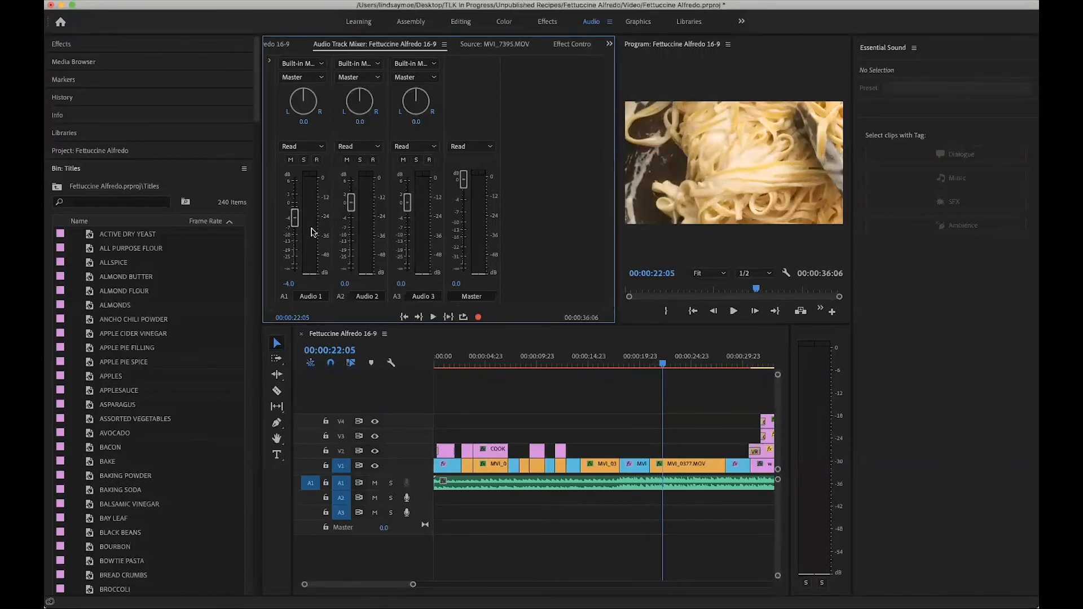
{"action": "left_click", "coordinate": [433, 317]}
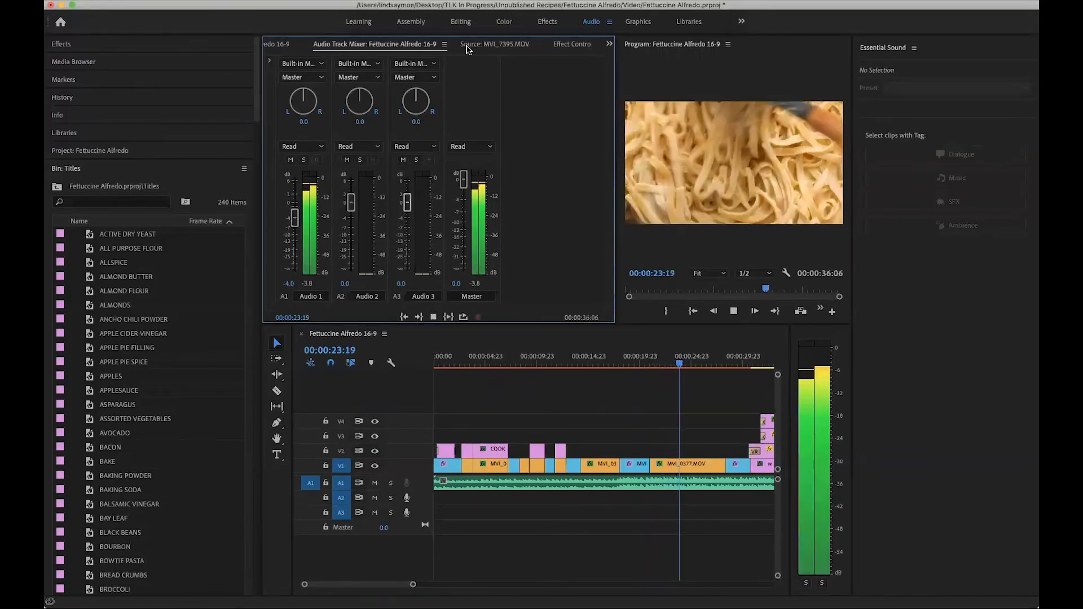
{"action": "key", "text": "space"}
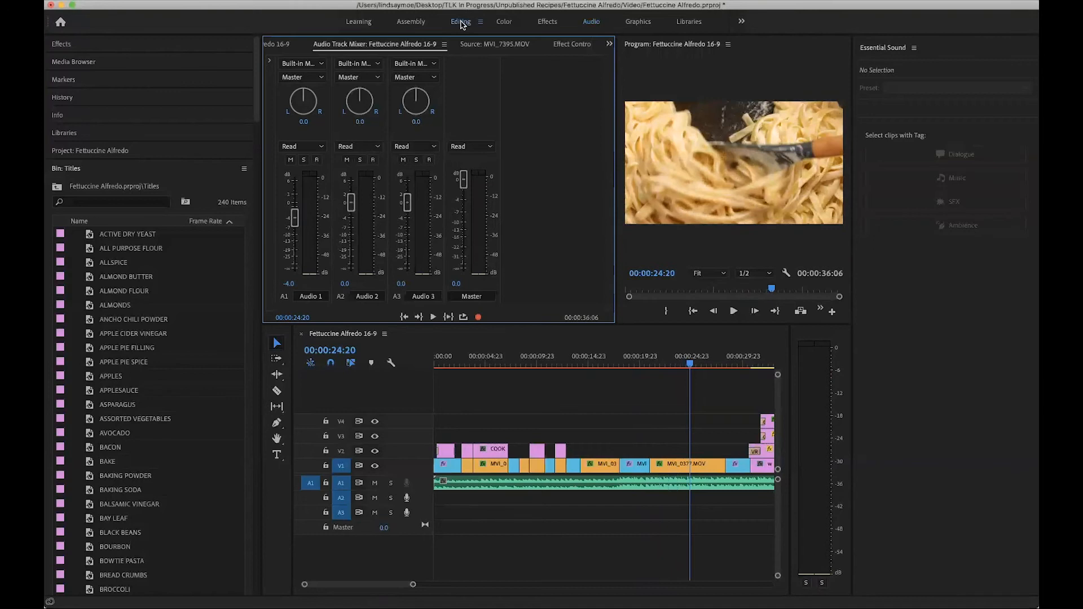
Step: Switch to the Editing workspace and play the stirring clips repeatedly to find where the MVI_0377 footage should end, stopping at 00:00:25:20
{"action": "left_click", "coordinate": [461, 23]}
{"action": "key", "text": "space"}
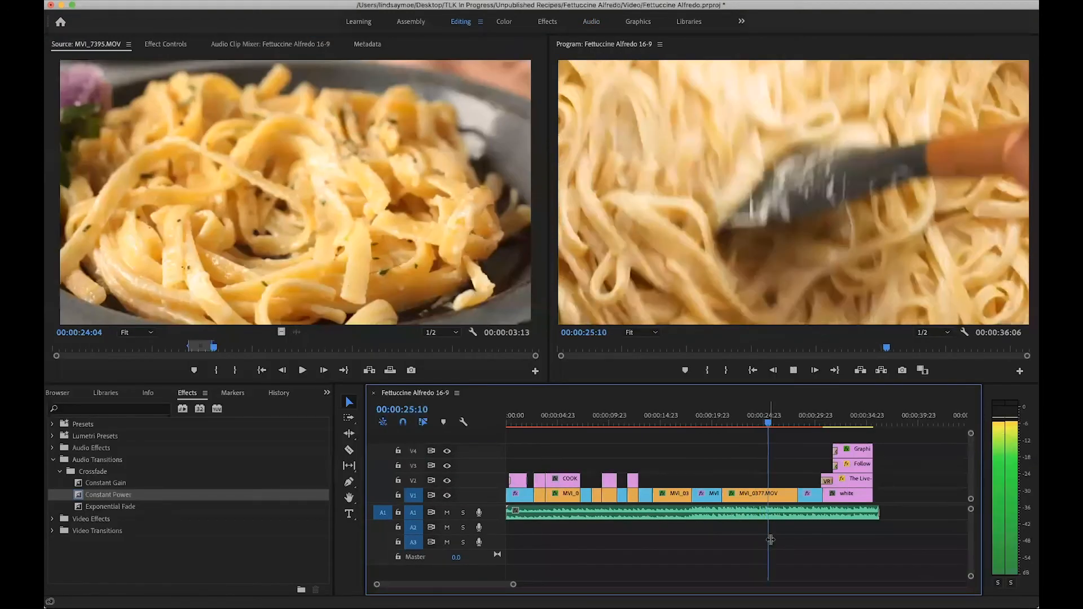
{"action": "key", "text": "space"}
{"action": "left_click", "coordinate": [699, 420]}
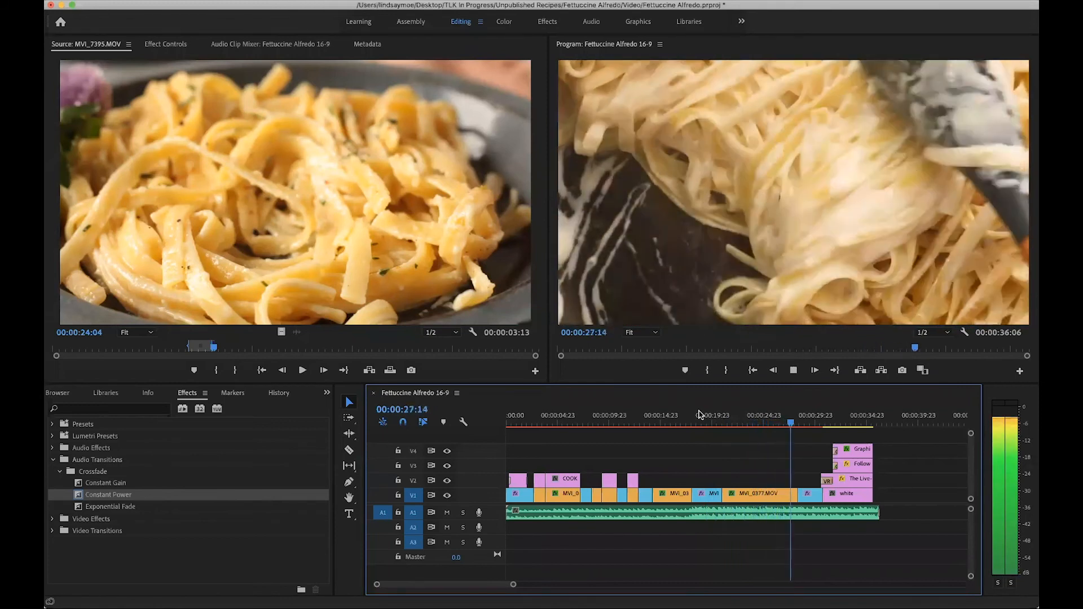
{"action": "key", "text": "space"}
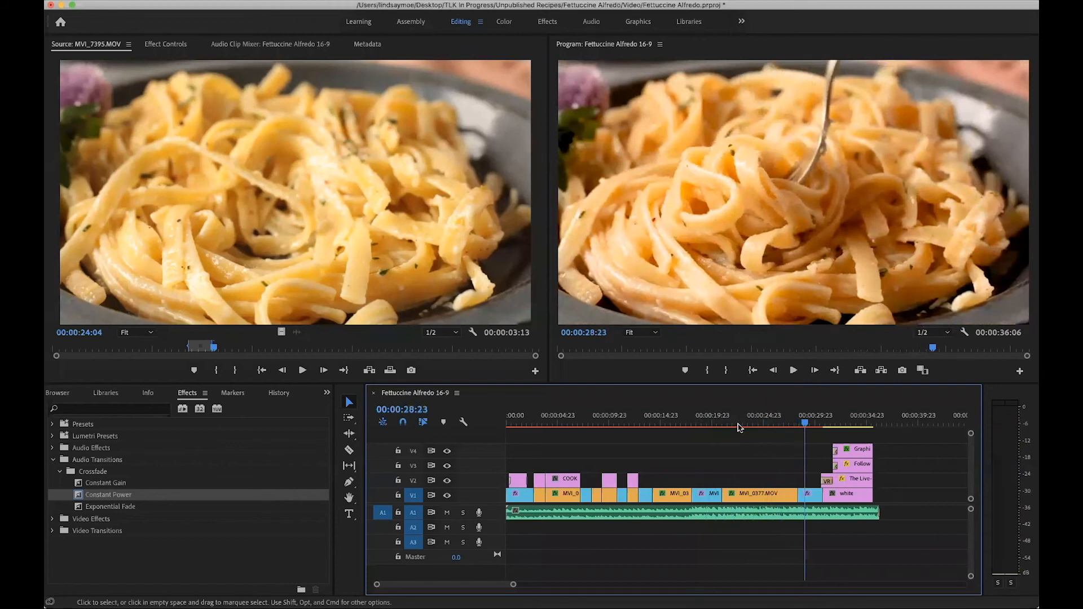
{"action": "left_click_drag", "start_coordinate": [738, 421], "coordinate": [720, 421]}
{"action": "key", "text": "space"}
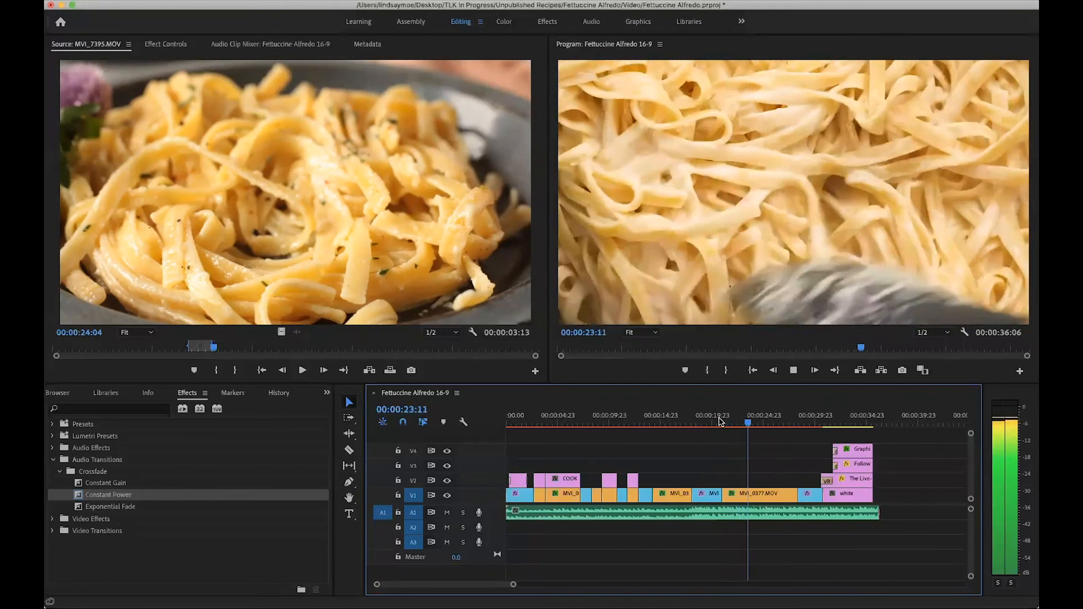
{"action": "key", "text": "space"}
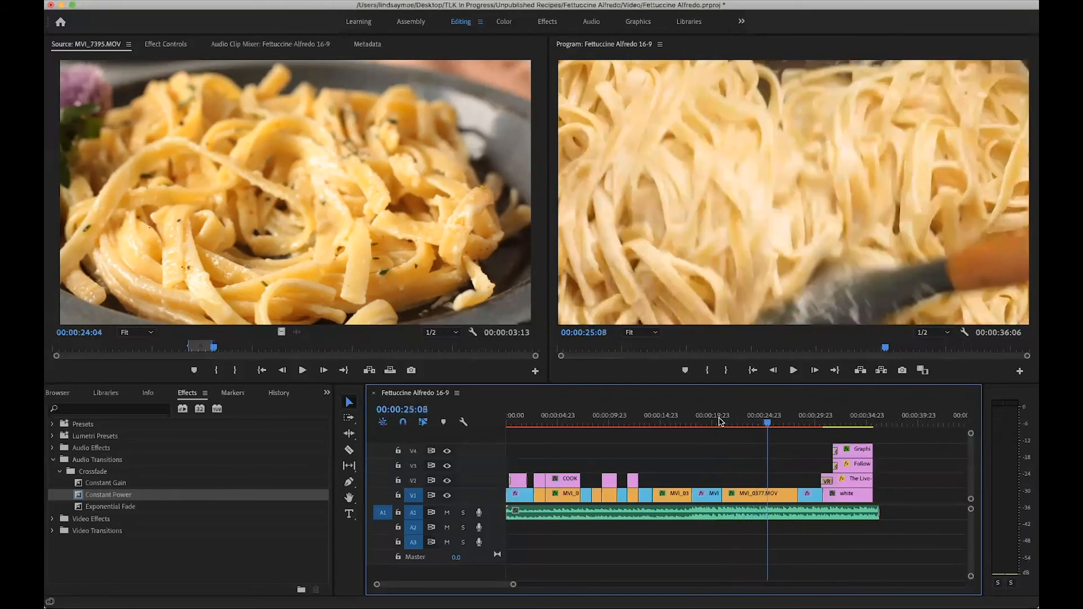
{"action": "key", "text": "space"}
{"action": "key", "text": "space"}
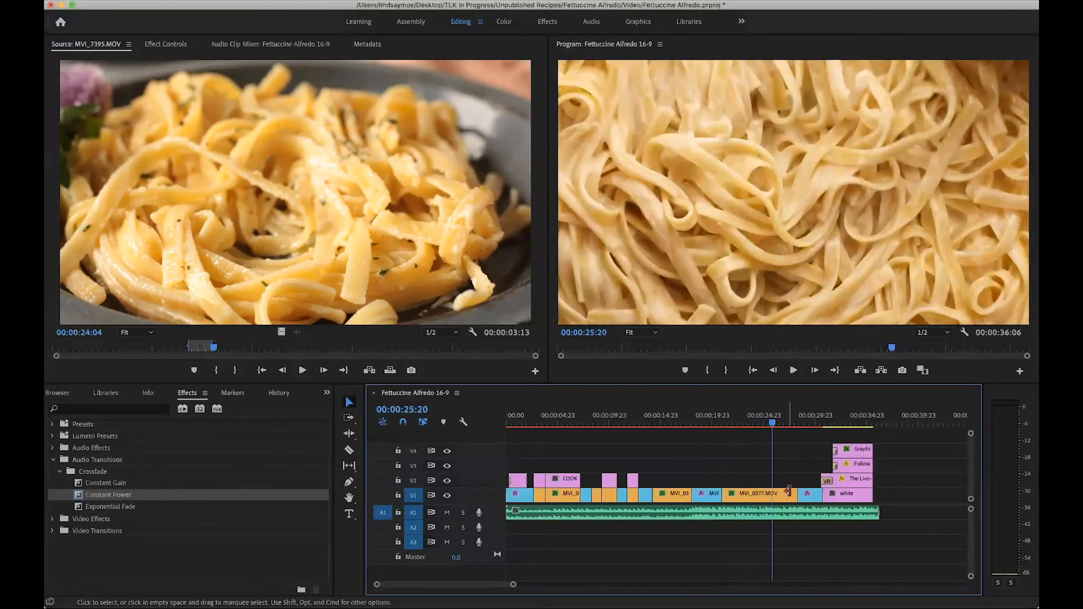
Step: Trim the end of the MVI_0377 footage back to 00:00:25:20, lock A1, and ripple delete the gap before the final clip
{"action": "left_click_drag", "start_coordinate": [791, 493], "coordinate": [772, 494]}
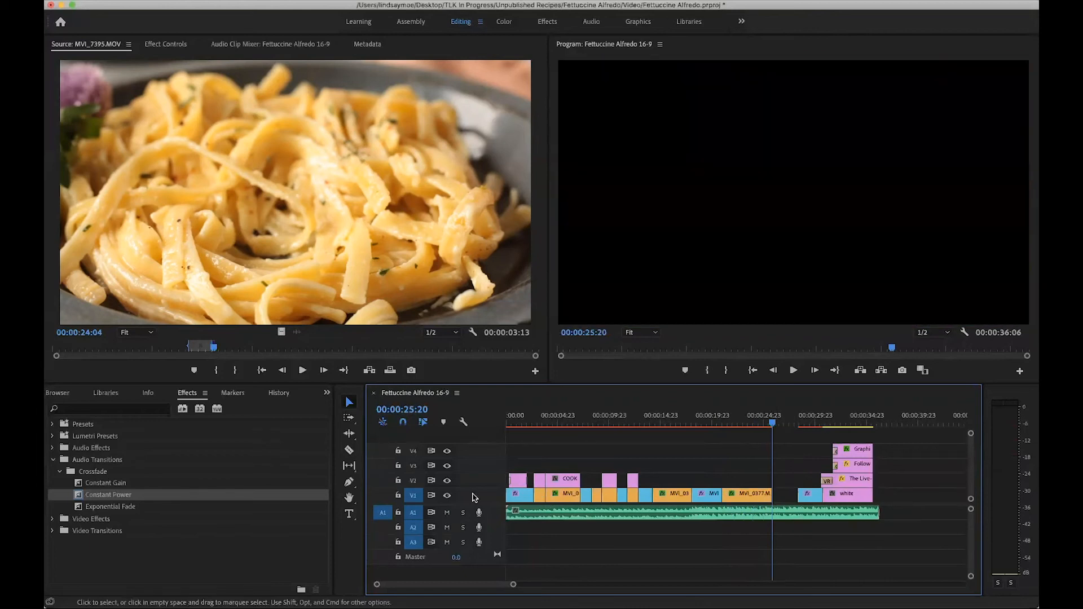
{"action": "left_click", "coordinate": [398, 514]}
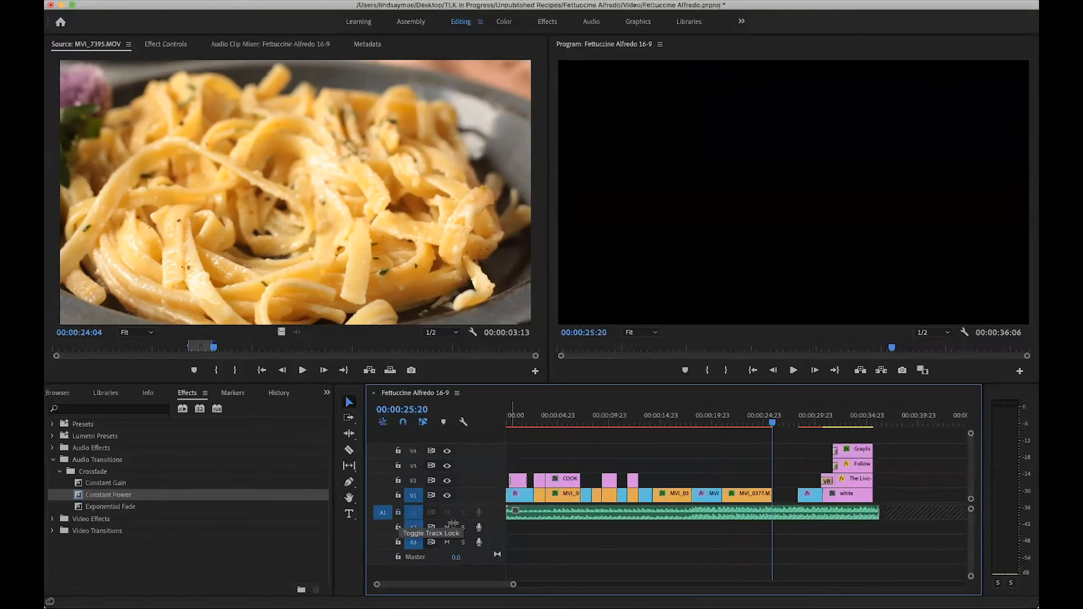
{"action": "right_click", "coordinate": [784, 499]}
{"action": "left_click", "coordinate": [813, 505]}
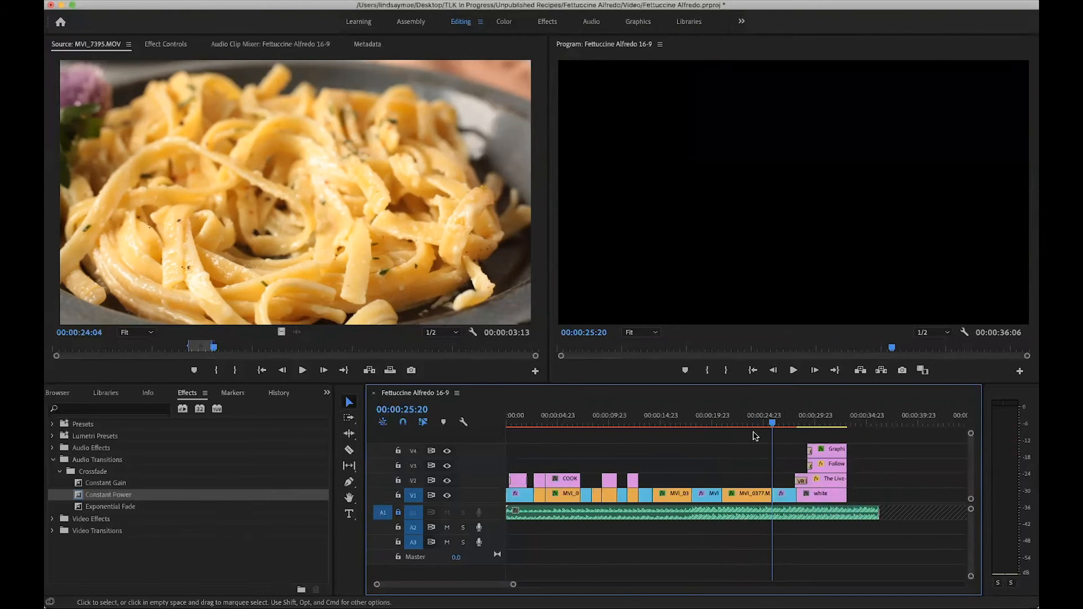
Step: Play from the stirring clips through to the closing logo card to check the tightened cut, and unlock A1
{"action": "left_click", "coordinate": [712, 423]}
{"action": "key", "text": "space"}
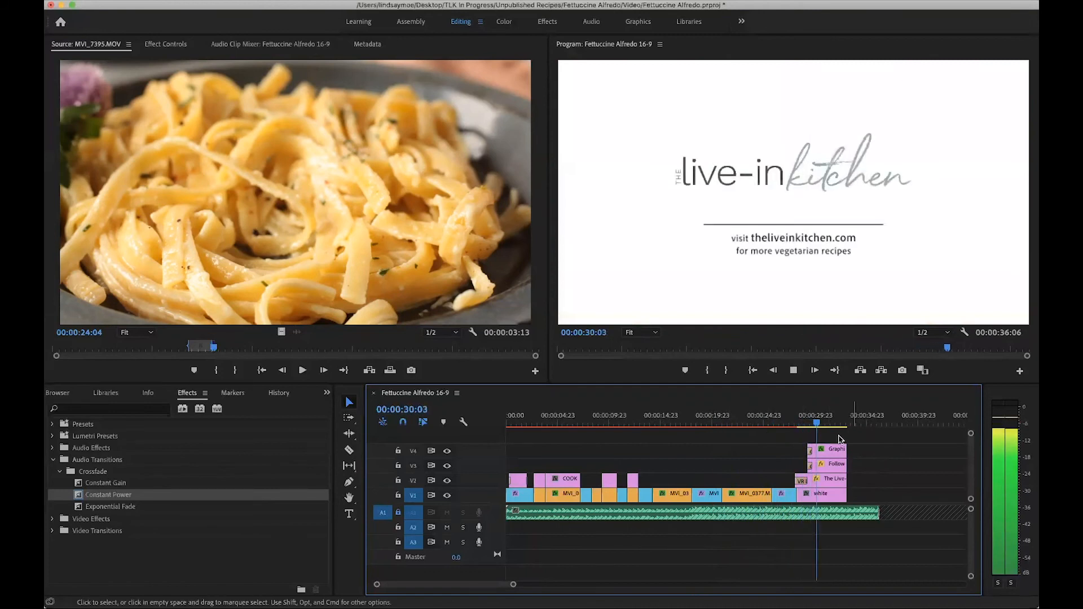
{"action": "key", "text": "space"}
{"action": "left_click", "coordinate": [398, 513]}
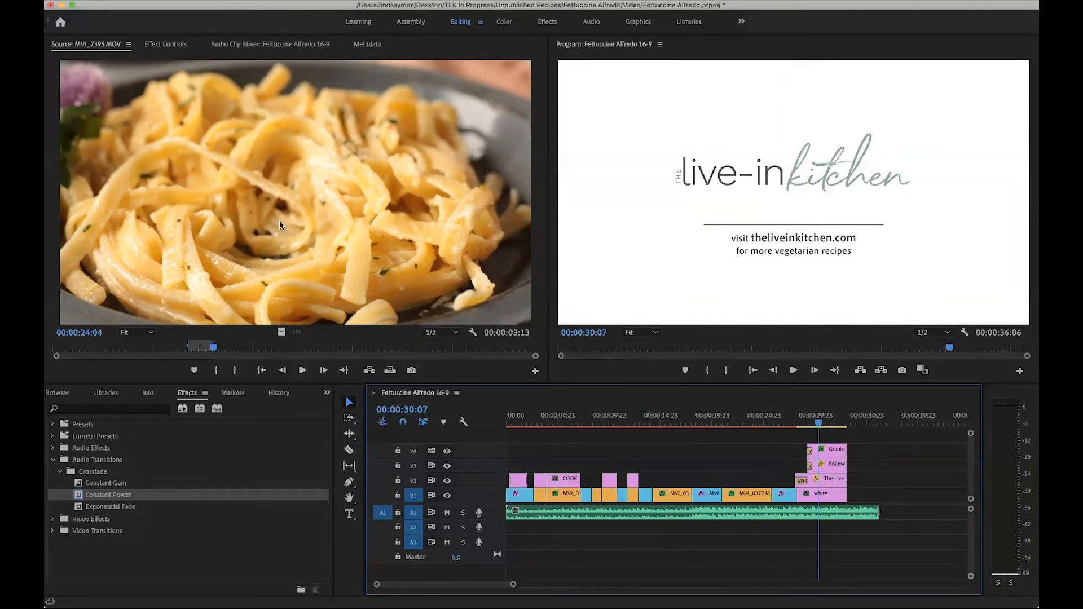
Step: Select the final MVI_7395 clip and, in the Color workspace, set its Lumetri temperature to -2.9 and tint to 0.0
{"action": "left_click", "coordinate": [767, 423]}
{"action": "left_click_drag", "start_coordinate": [769, 423], "coordinate": [777, 420]}
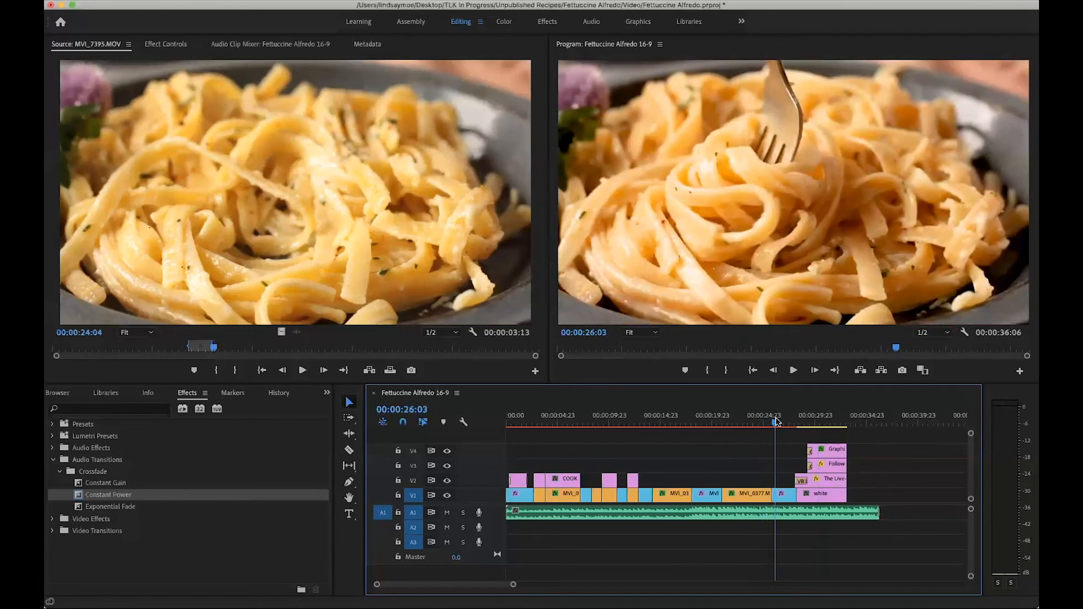
{"action": "left_click", "coordinate": [786, 496]}
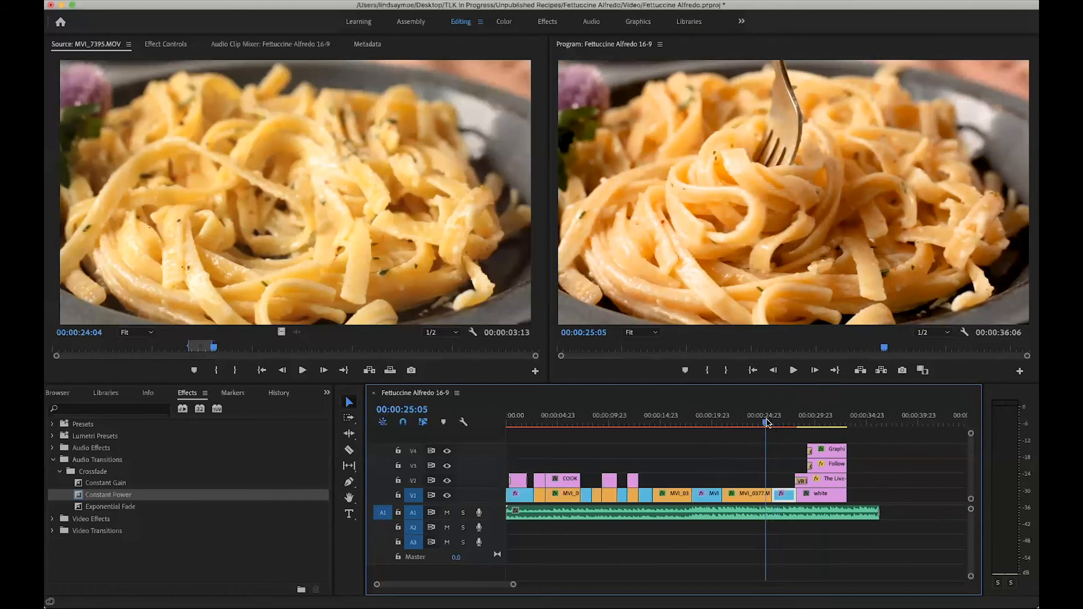
{"action": "mouse_move", "coordinate": [767, 422]}
{"action": "left_mouse_down"}
{"action": "mouse_move", "coordinate": [721, 422]}
{"action": "mouse_move", "coordinate": [783, 418]}
{"action": "left_mouse_up"}
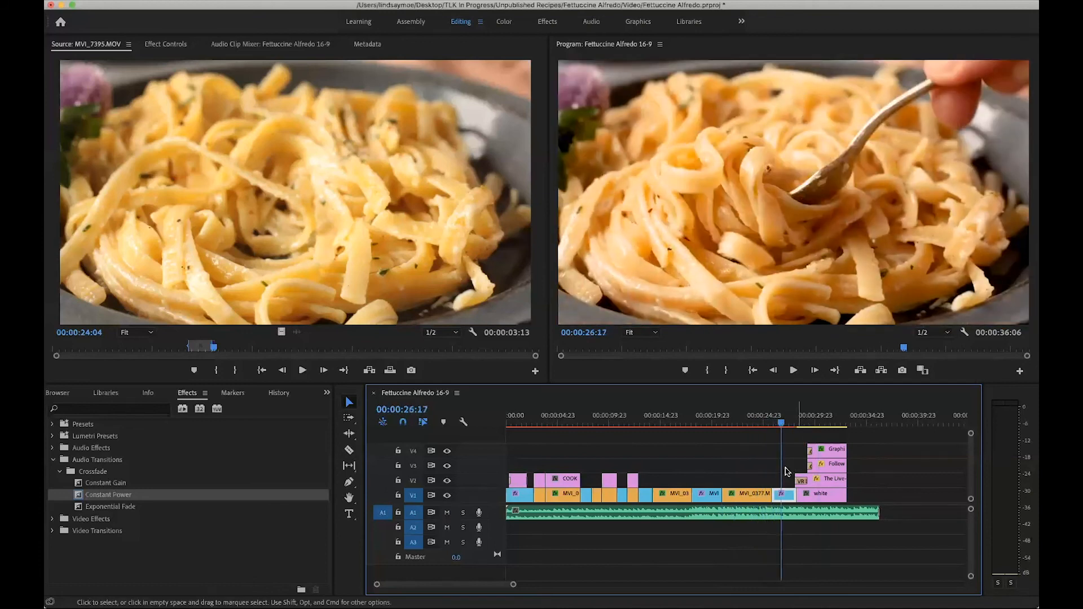
{"action": "left_click", "coordinate": [503, 22]}
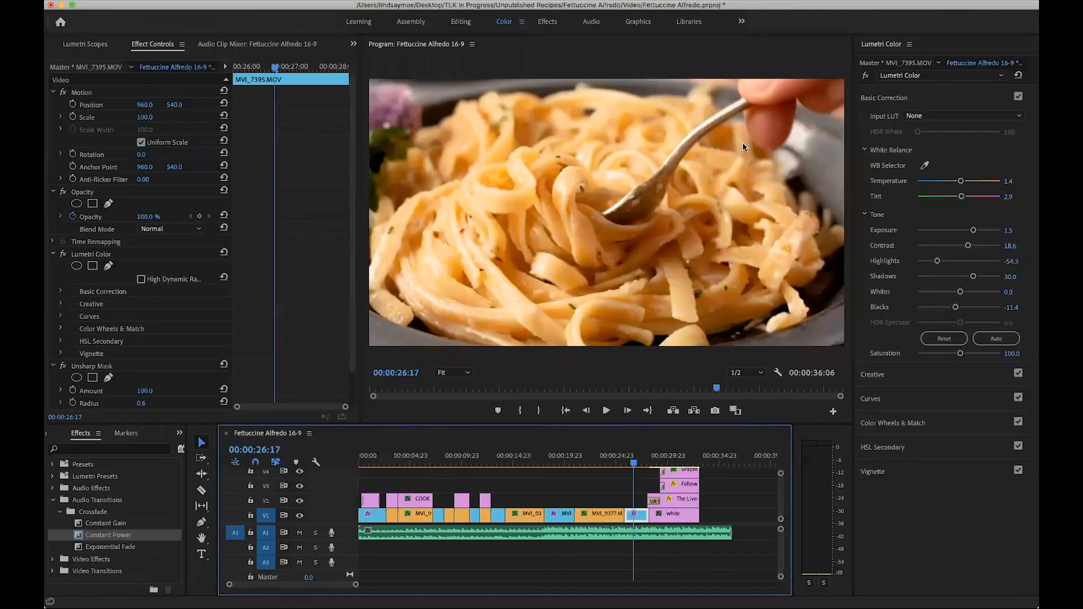
{"action": "left_click", "coordinate": [961, 182]}
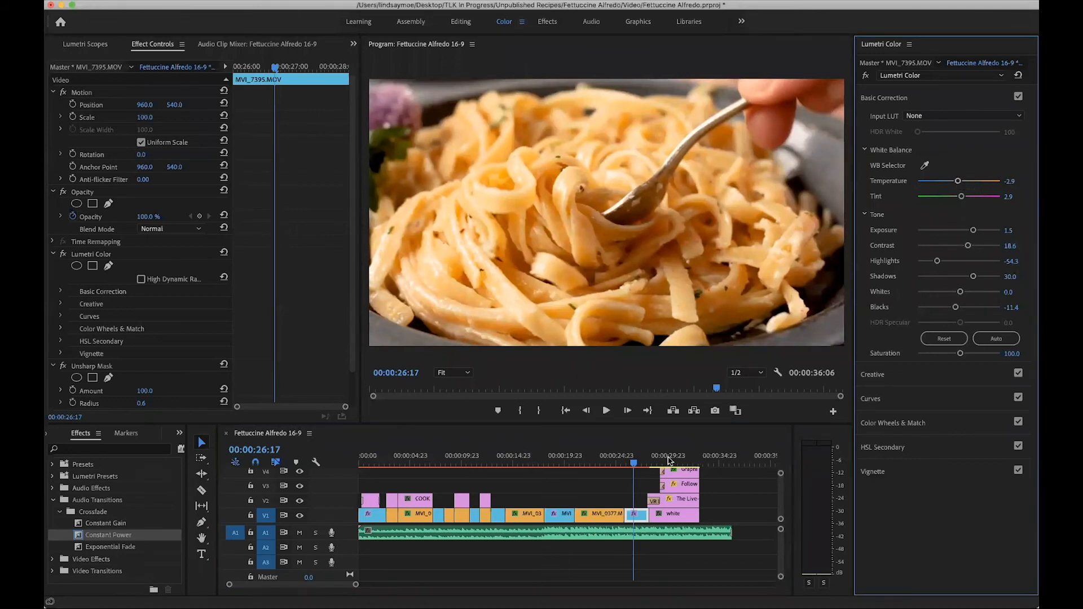
{"action": "left_click_drag", "start_coordinate": [632, 465], "coordinate": [631, 463]}
{"action": "left_click", "coordinate": [962, 197]}
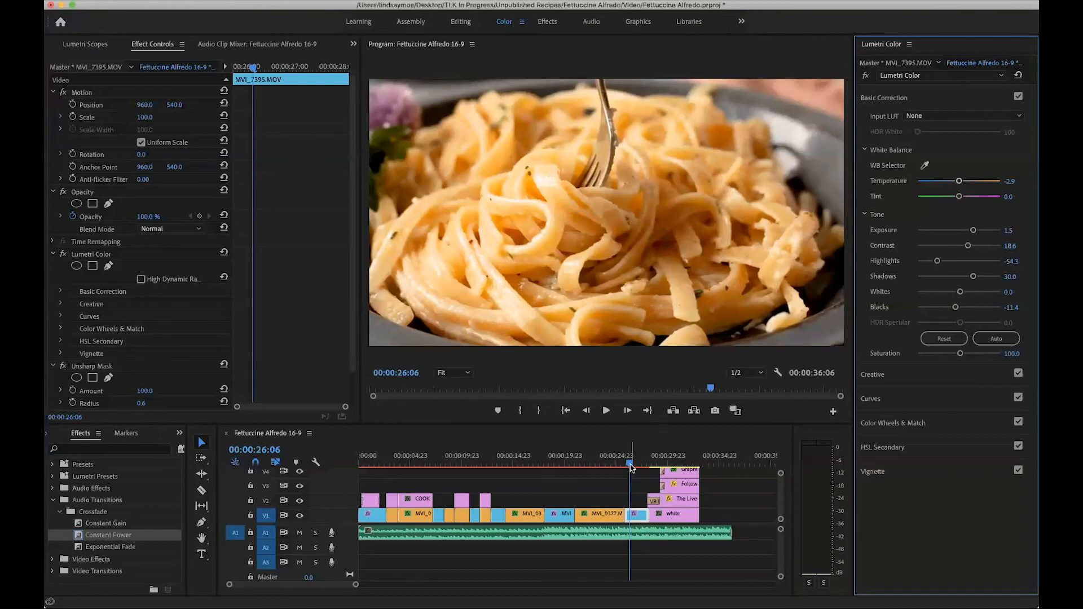
Step: Set the final MVI_7395 clip's highlights to -50.0 and exposure to 1.3, checking the clip near its end
{"action": "mouse_move", "coordinate": [630, 466]}
{"action": "left_mouse_down"}
{"action": "mouse_move", "coordinate": [617, 466]}
{"action": "mouse_move", "coordinate": [650, 464]}
{"action": "left_mouse_up"}
{"action": "left_click_drag", "start_coordinate": [938, 262], "coordinate": [939, 262]}
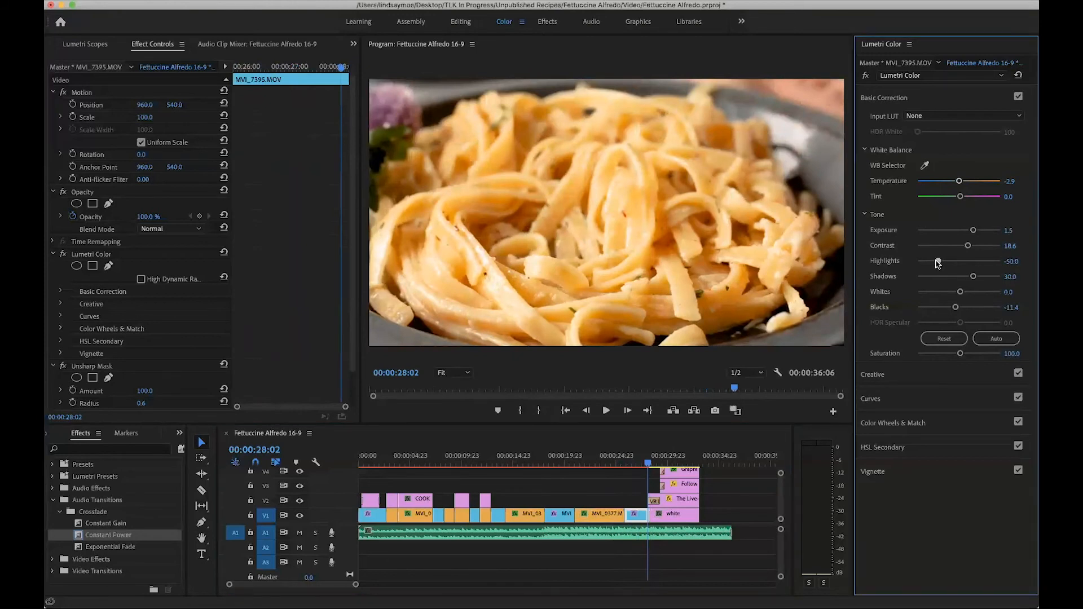
{"action": "left_click_drag", "start_coordinate": [972, 231], "coordinate": [973, 231]}
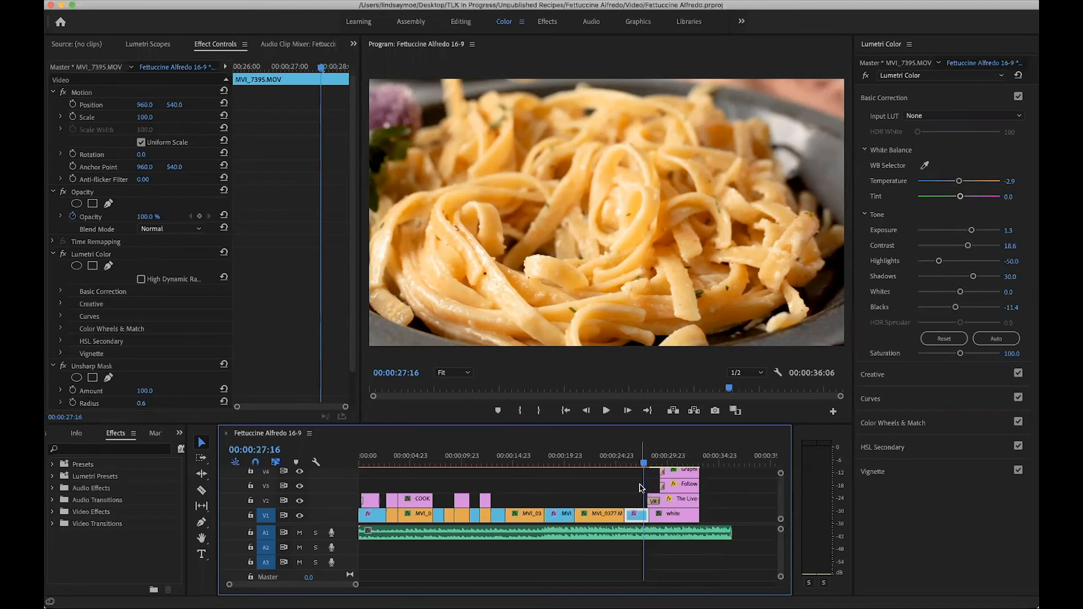
Step: Remove the Lumetri Color and Unsharp Mask effects from the opening MVI_7395 clip under the FETTUCCINE ALFREDO title
{"action": "left_click", "coordinate": [367, 464]}
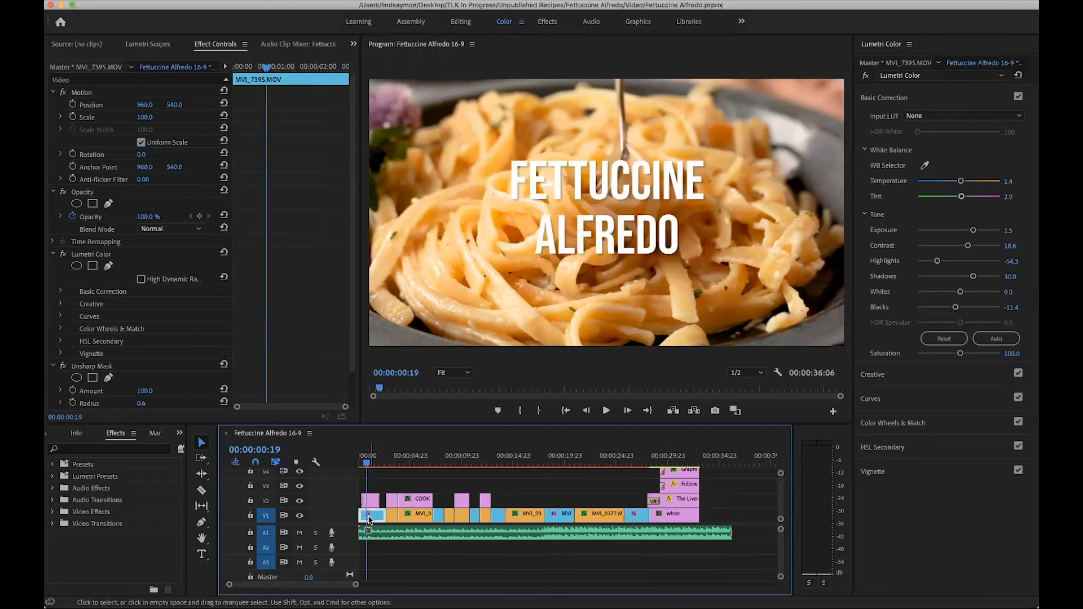
{"action": "left_click", "coordinate": [94, 255]}
{"action": "key", "text": "Delete"}
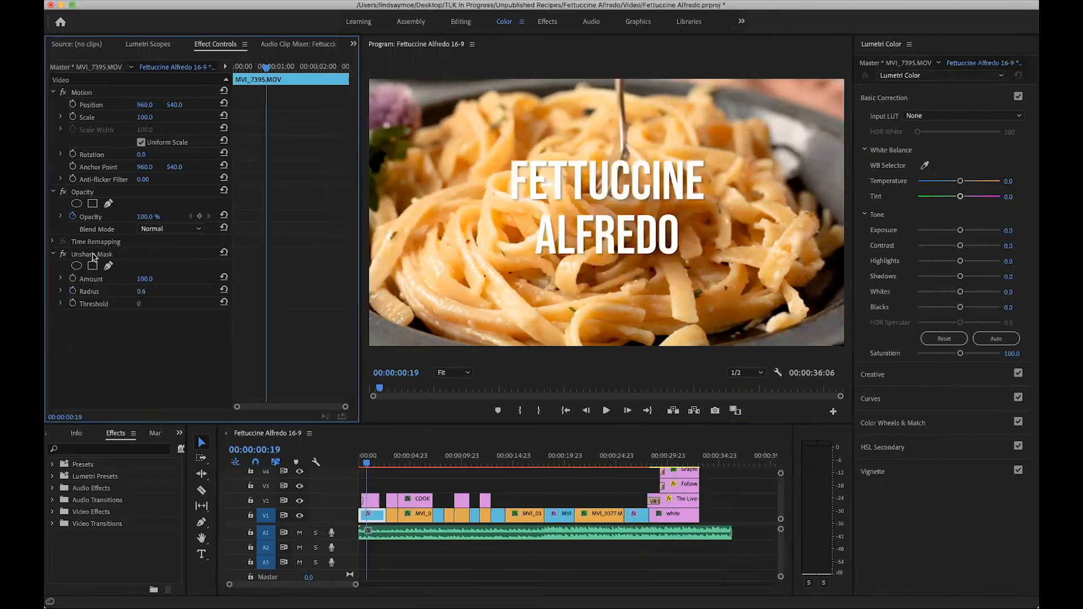
{"action": "key", "text": "Delete"}
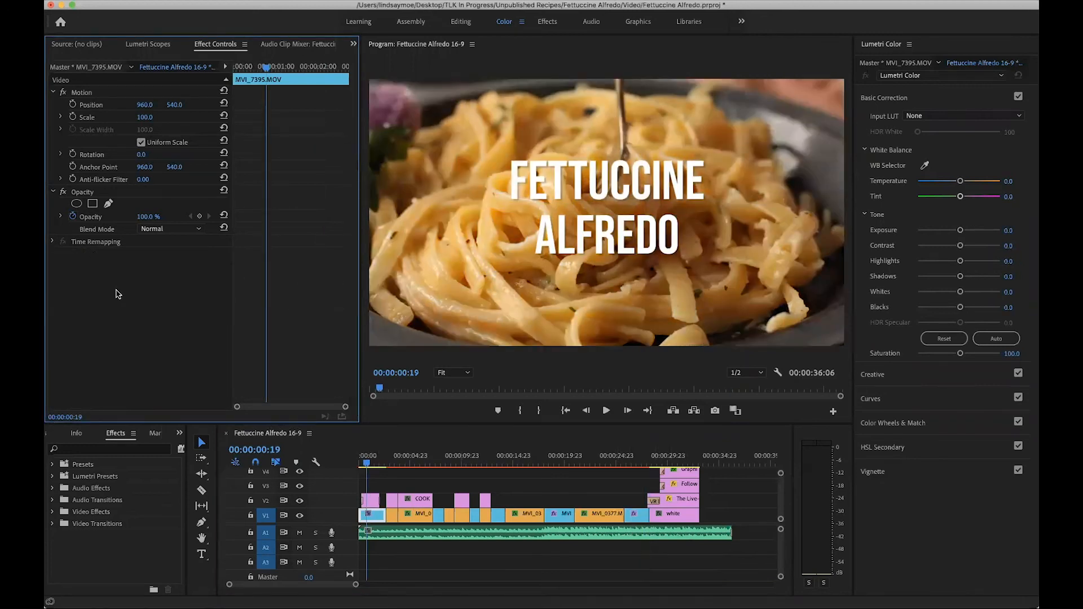
{"action": "right_click", "coordinate": [117, 294]}
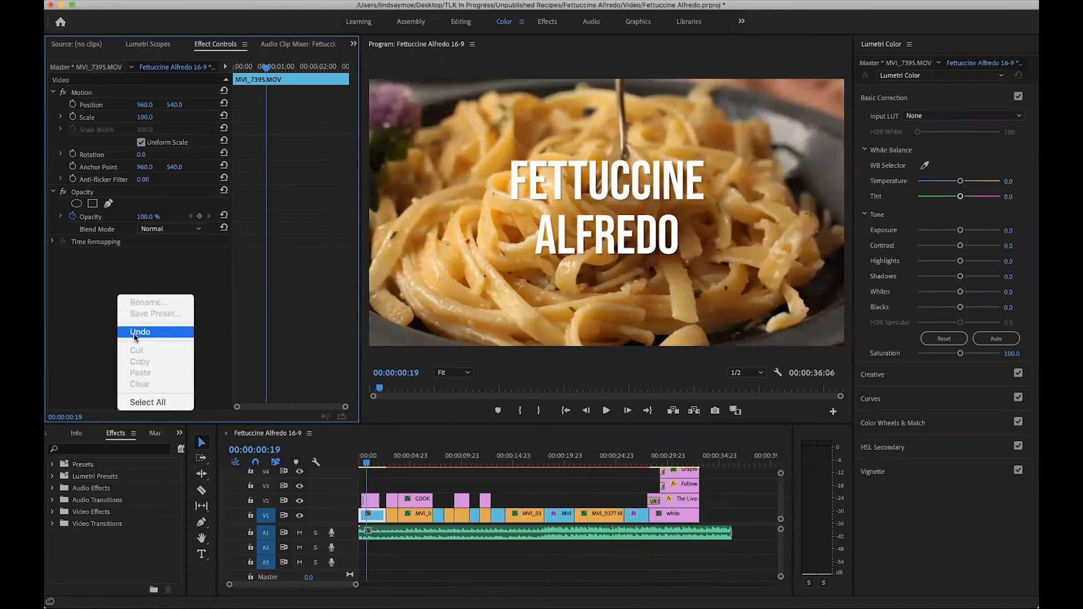
{"action": "left_click", "coordinate": [72, 304]}
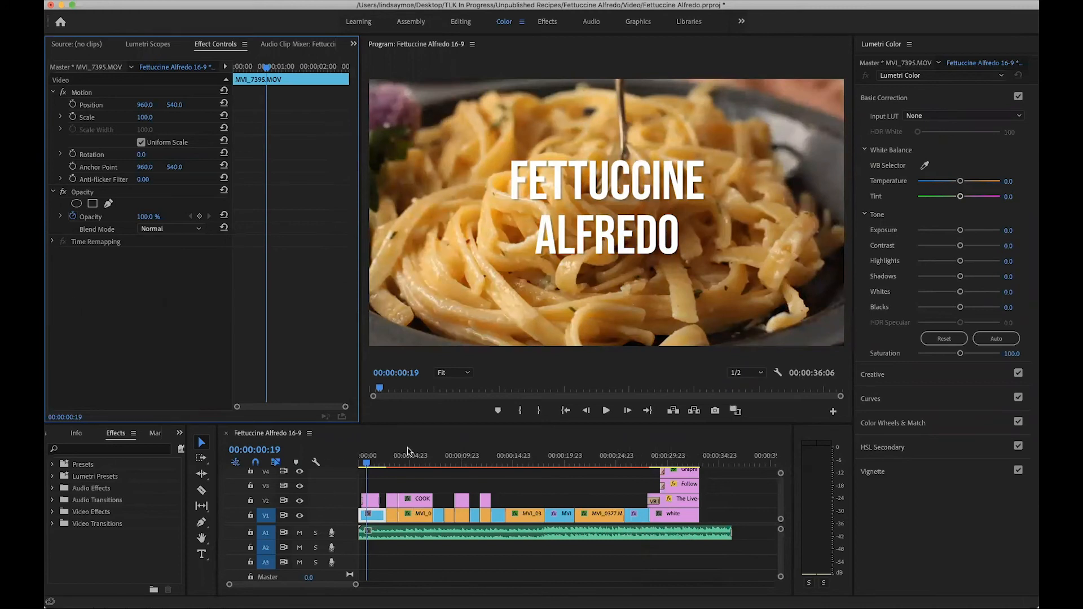
Step: Paste the final clip's Lumetri Color and Unsharp Mask attributes onto the opening MVI_7395 clip and check the result at 00:00:00:22
{"action": "left_click", "coordinate": [365, 468]}
{"action": "key", "text": "super+alt+v"}
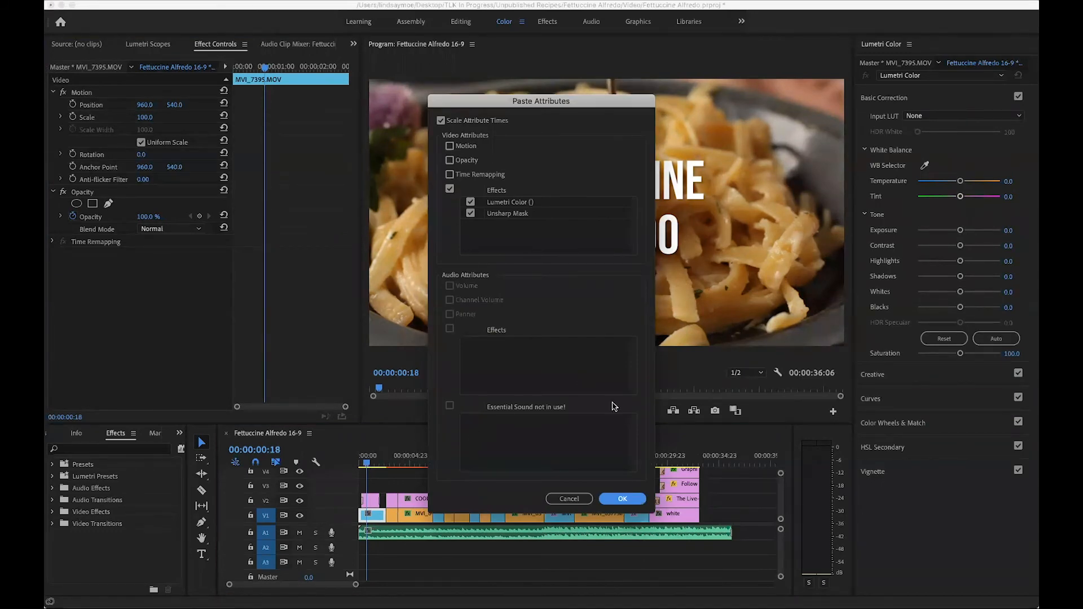
{"action": "left_click", "coordinate": [623, 500]}
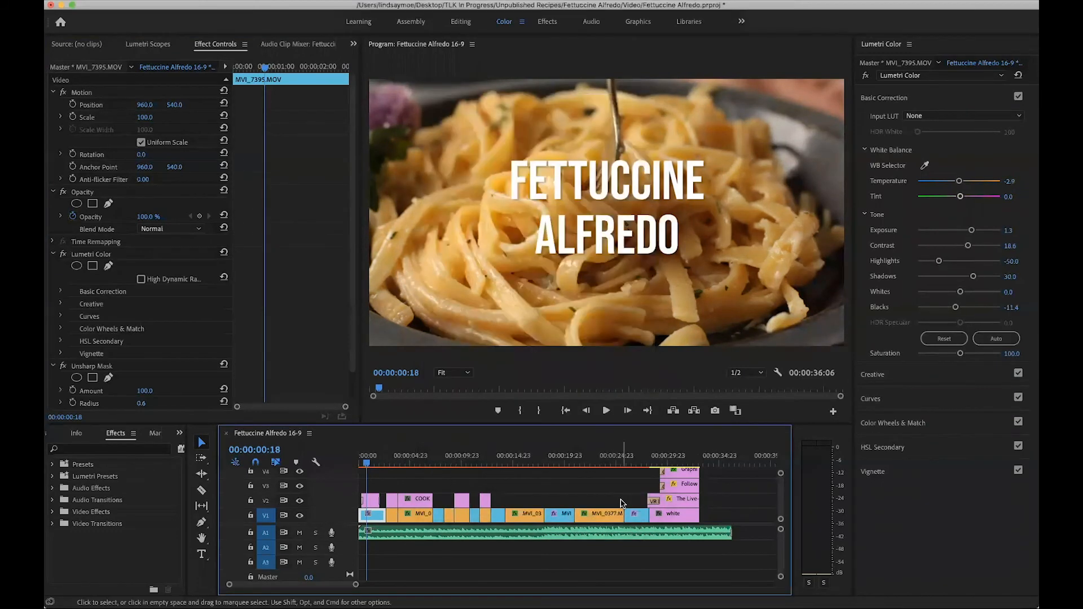
{"action": "left_click_drag", "start_coordinate": [367, 463], "coordinate": [368, 462]}
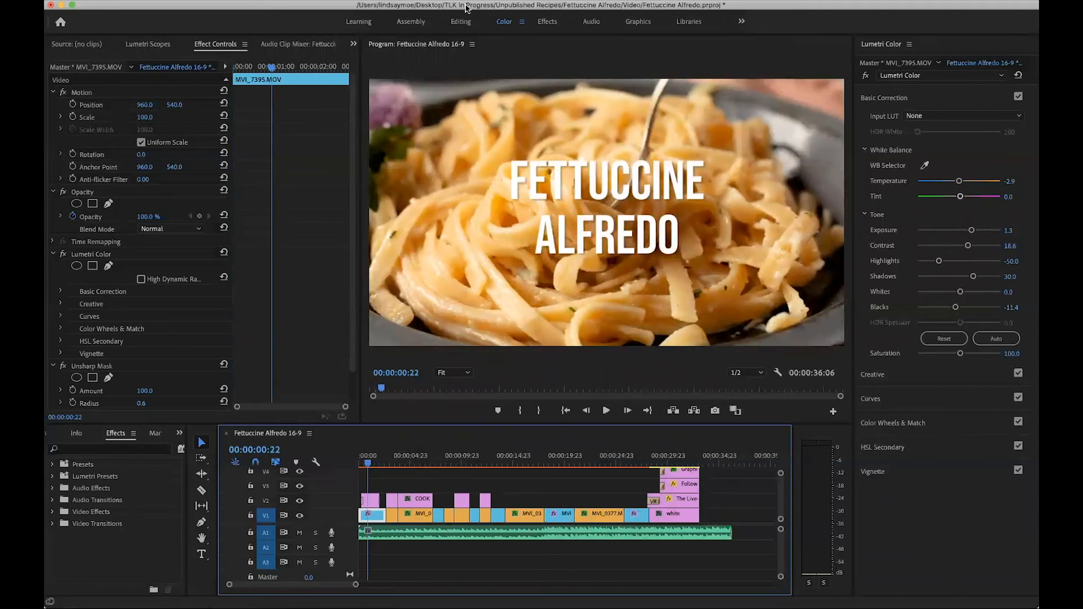
Step: In the Editing workspace, trim the end of the A1 music clip to finish with the white end card
{"action": "left_click", "coordinate": [461, 21]}
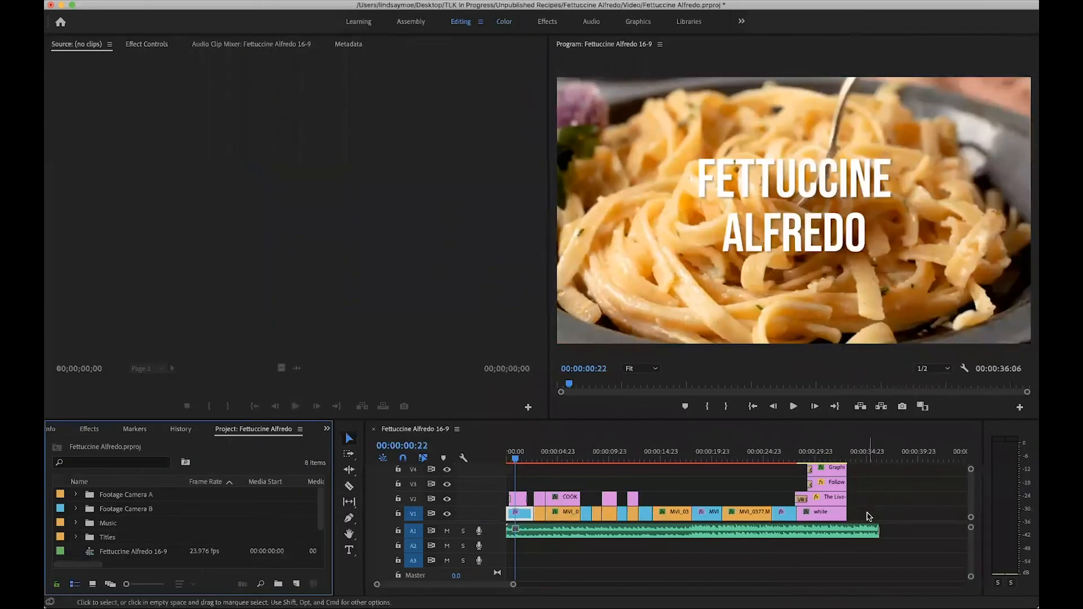
{"action": "scroll", "coordinate": [868, 515], "scroll_direction": "up", "scroll_amount": 5}
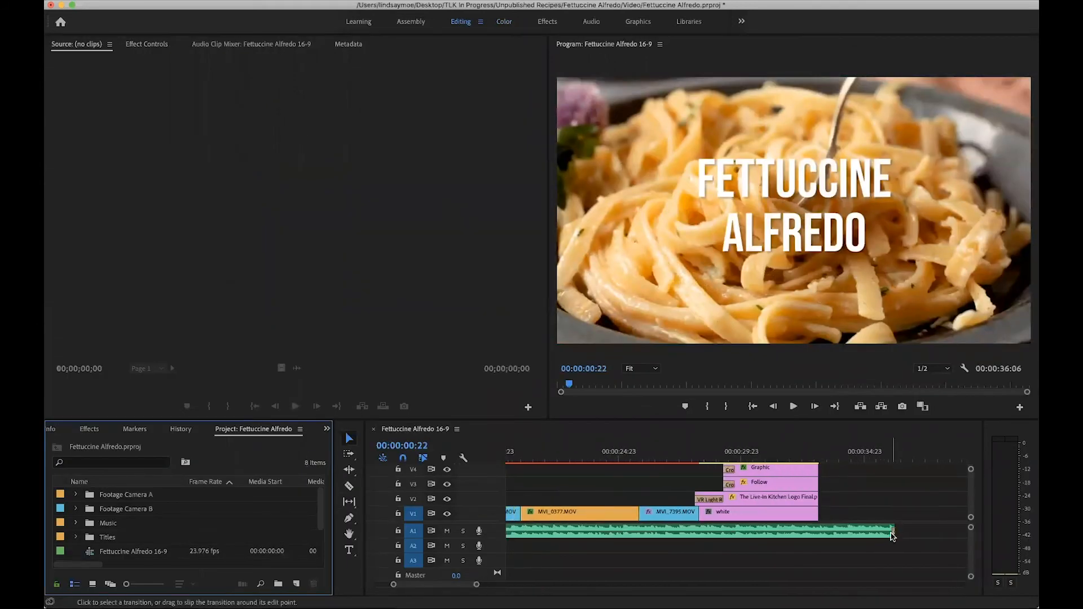
{"action": "left_click_drag", "start_coordinate": [894, 535], "coordinate": [818, 533]}
{"action": "scroll", "coordinate": [818, 534], "scroll_direction": "up", "scroll_amount": 5}
{"action": "scroll", "coordinate": [818, 535], "scroll_direction": "down", "scroll_amount": 4}
{"action": "scroll", "coordinate": [818, 534], "scroll_direction": "down", "scroll_amount": 5}
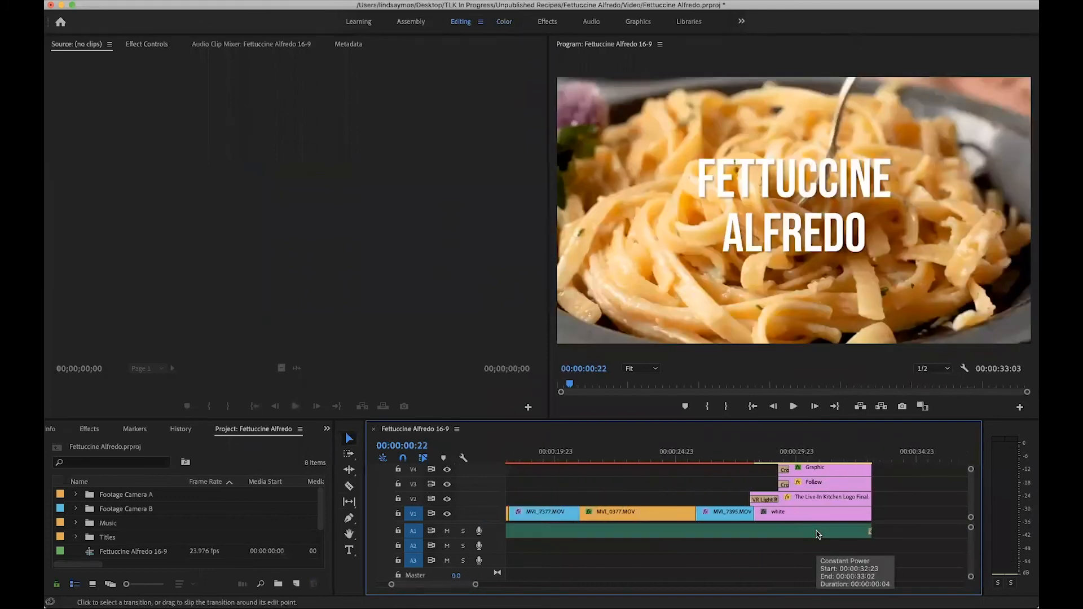
Step: Mark the 16-9 sequence's Out point on its last frame, 00:00:33:02, and select all its clips for copying
{"action": "left_click", "coordinate": [795, 451]}
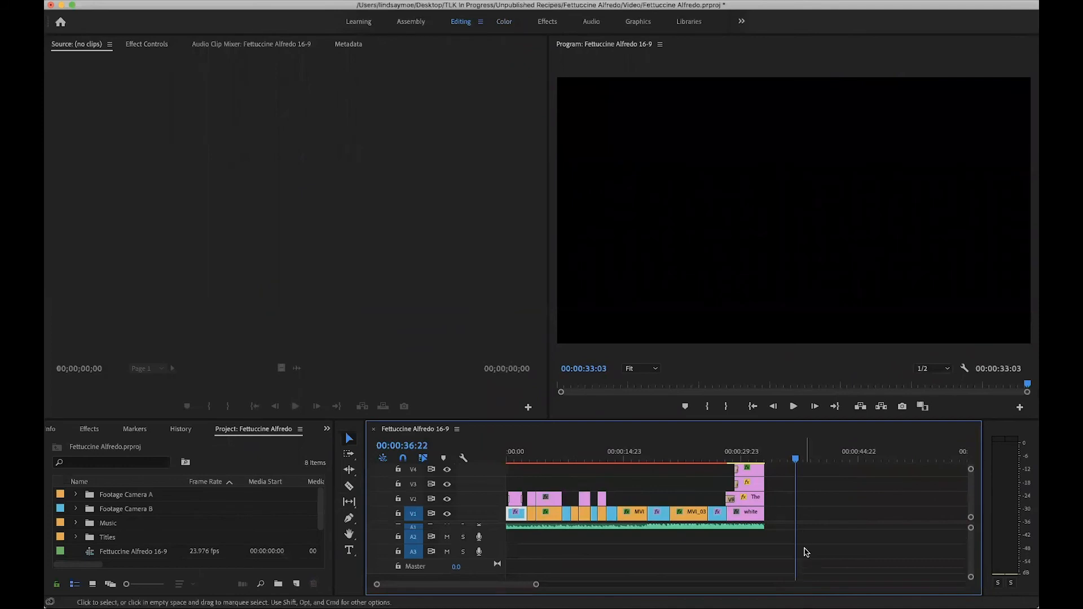
{"action": "scroll", "coordinate": [804, 552], "scroll_direction": "up", "scroll_amount": 1}
{"action": "left_click_drag", "start_coordinate": [795, 458], "coordinate": [782, 458]}
{"action": "key", "text": "Up"}
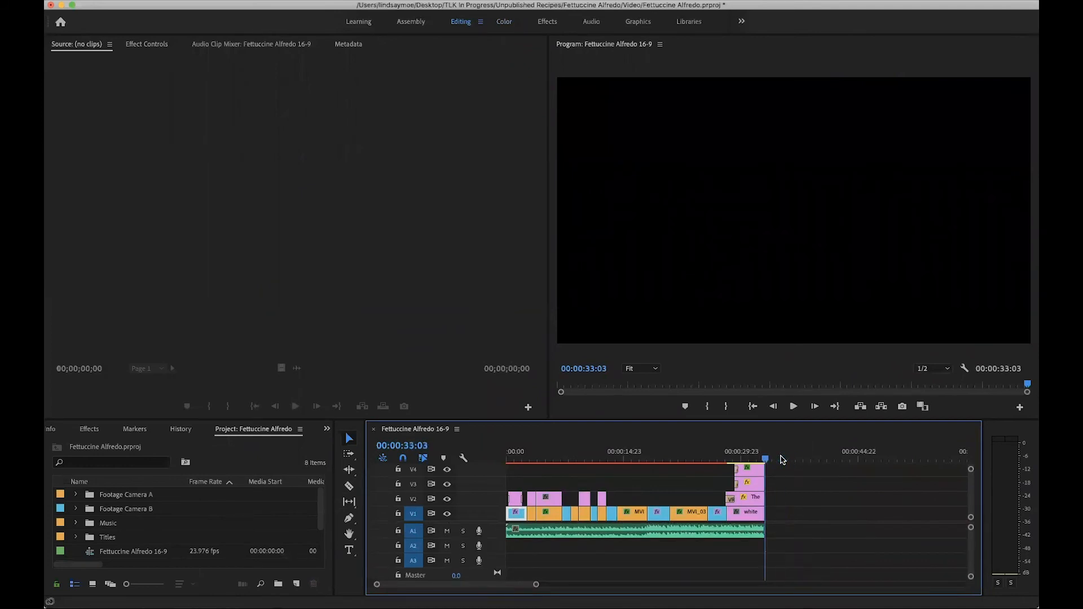
{"action": "key", "text": "Left"}
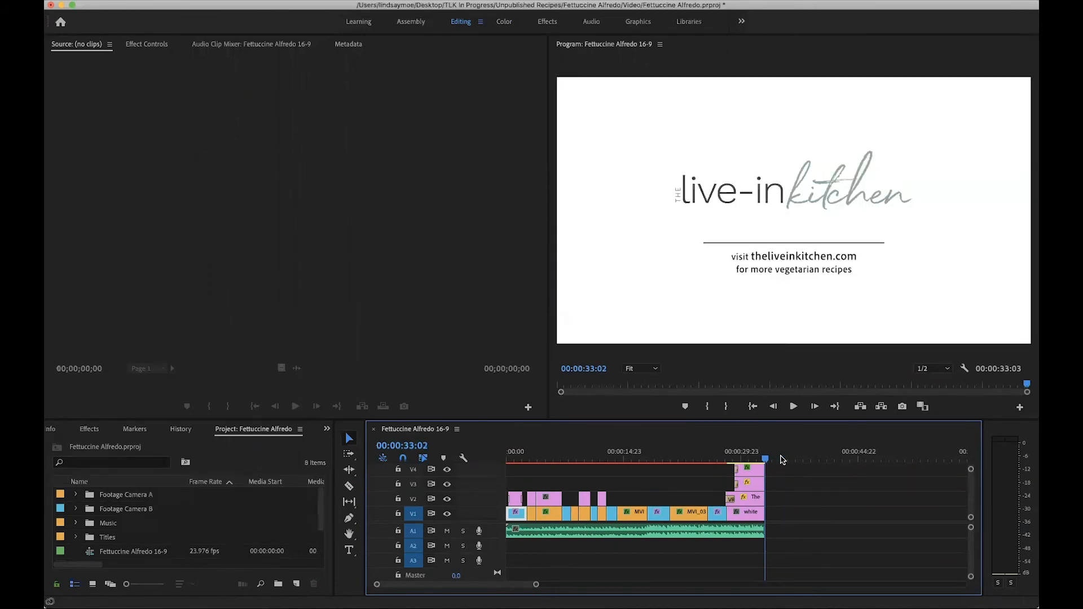
{"action": "key", "text": "o"}
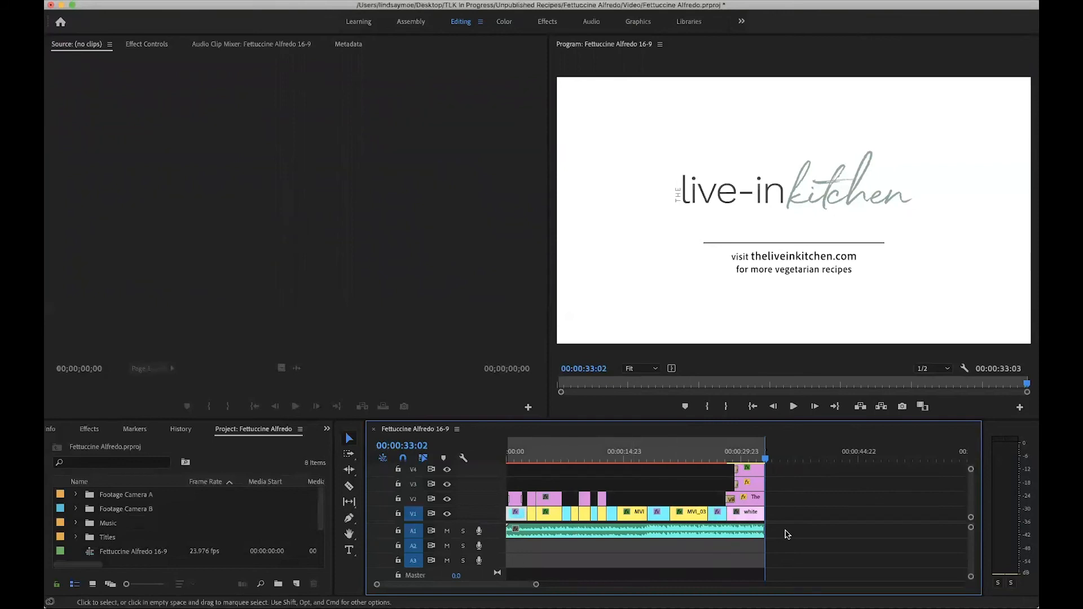
{"action": "left_click_drag", "start_coordinate": [720, 529], "coordinate": [476, 461]}
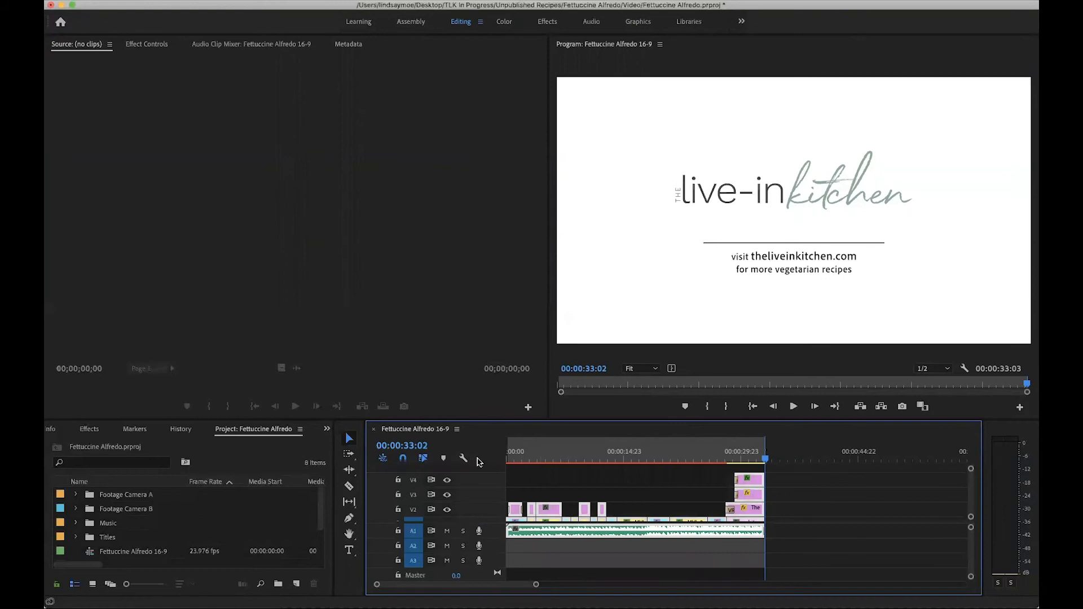
{"action": "scroll", "coordinate": [629, 512], "scroll_direction": "down", "scroll_amount": 1}
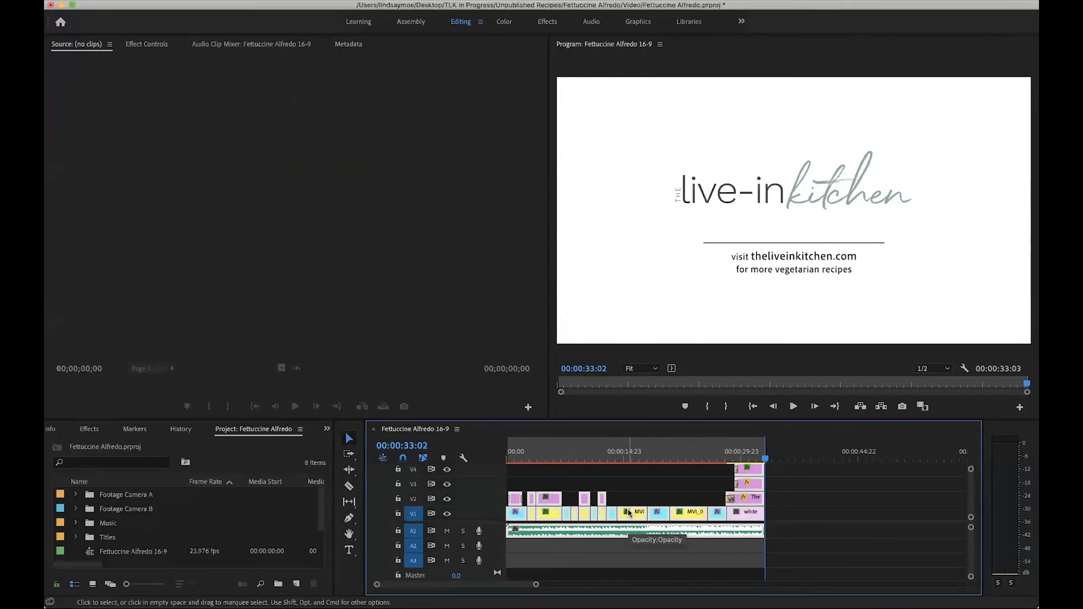
Step: Open the Fettuccine Alfredo Facebook sequence and delete all the old clips from its timeline
{"action": "scroll", "coordinate": [104, 524], "scroll_direction": "down", "scroll_amount": 3}
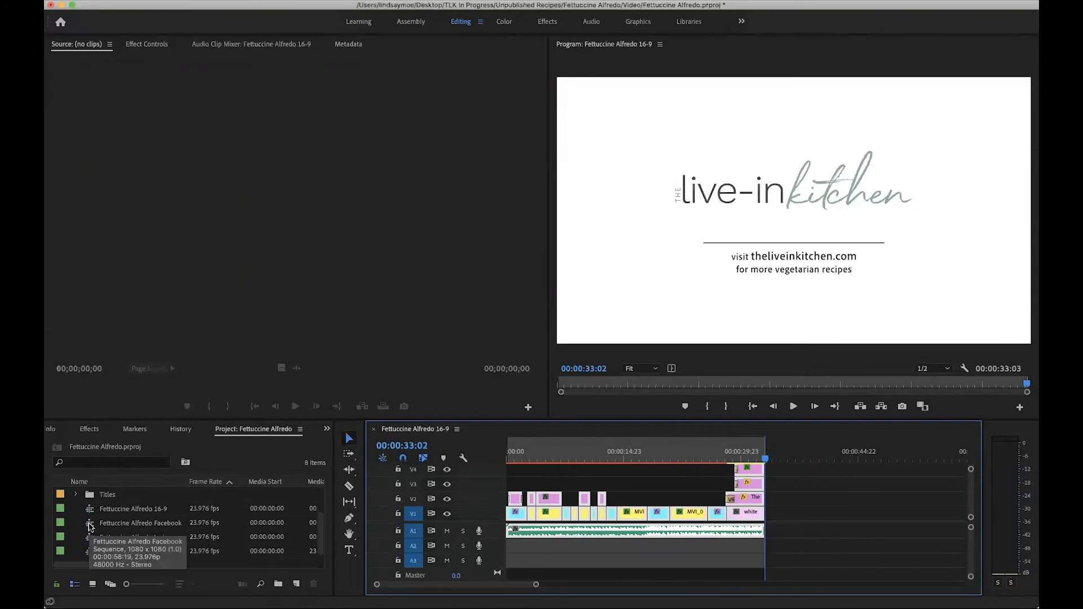
{"action": "double_click", "coordinate": [90, 526]}
{"action": "left_click_drag", "start_coordinate": [881, 533], "coordinate": [502, 485]}
{"action": "key", "text": "Delete"}
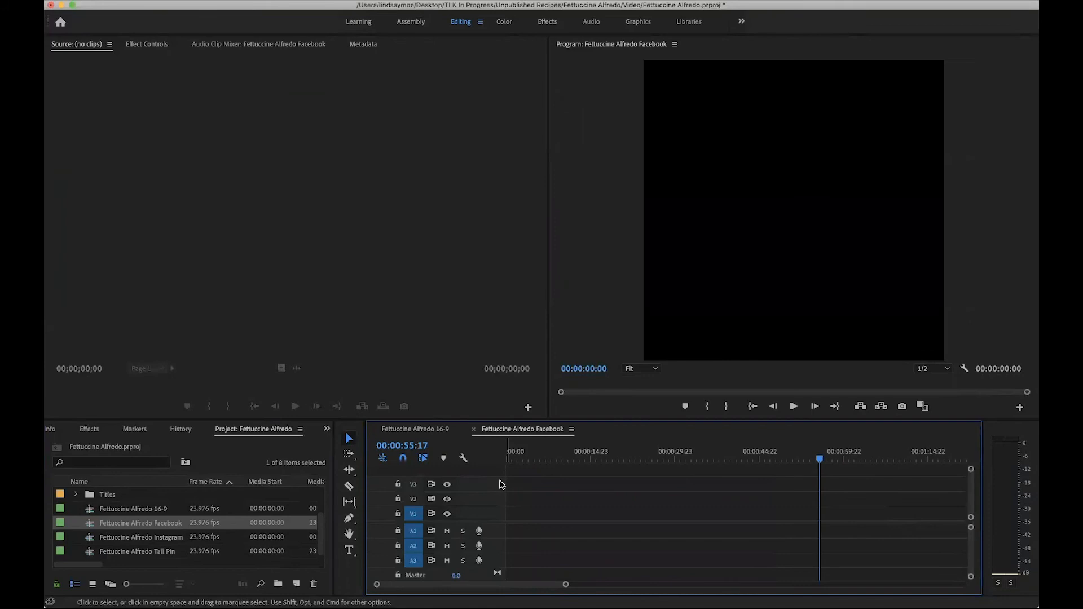
Step: Paste the 16-9 clips at the start of the Facebook sequence and check their square framing
{"action": "key", "text": "Home"}
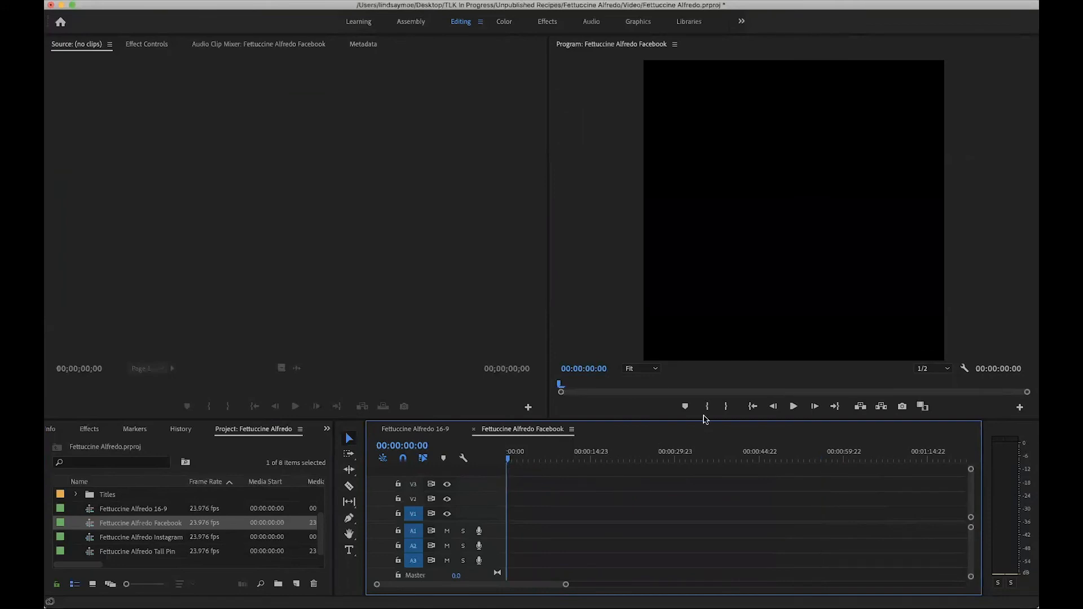
{"action": "key", "text": "super+v"}
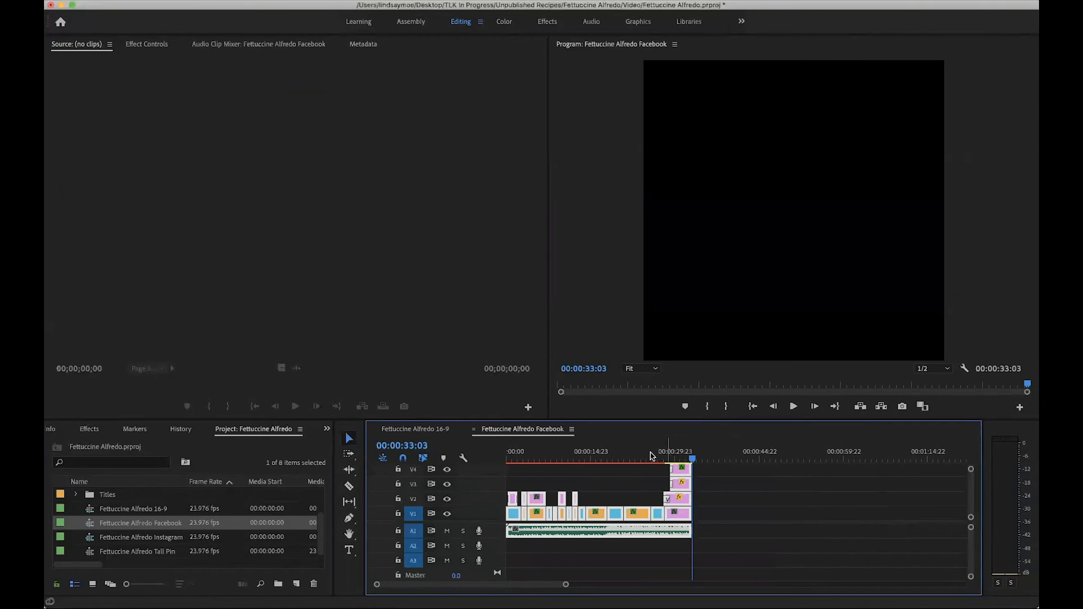
{"action": "left_click_drag", "start_coordinate": [651, 456], "coordinate": [575, 462]}
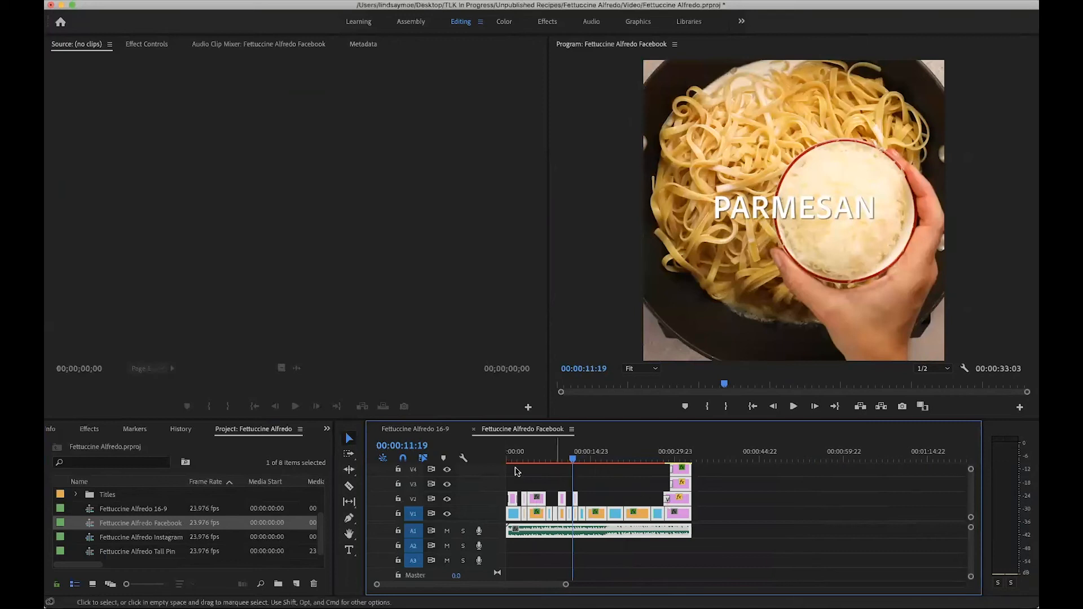
{"action": "left_click_drag", "start_coordinate": [533, 459], "coordinate": [505, 459]}
{"action": "left_click", "coordinate": [541, 473]}
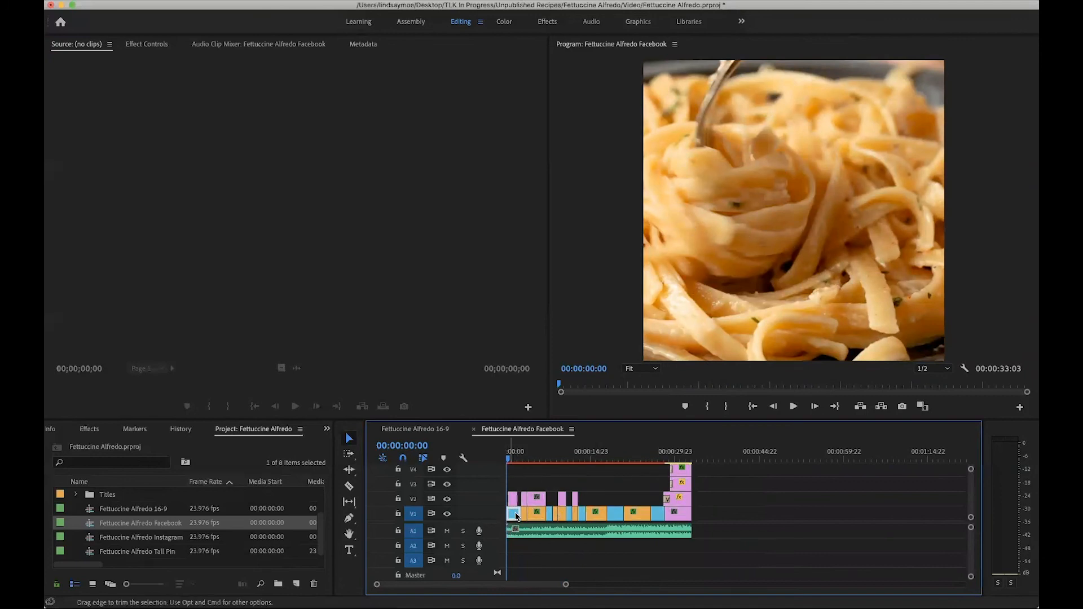
Step: In the Effects workspace, set the opening MVI_7395 clip's horizontal position to 749.0 and play back the opening
{"action": "left_click", "coordinate": [546, 22]}
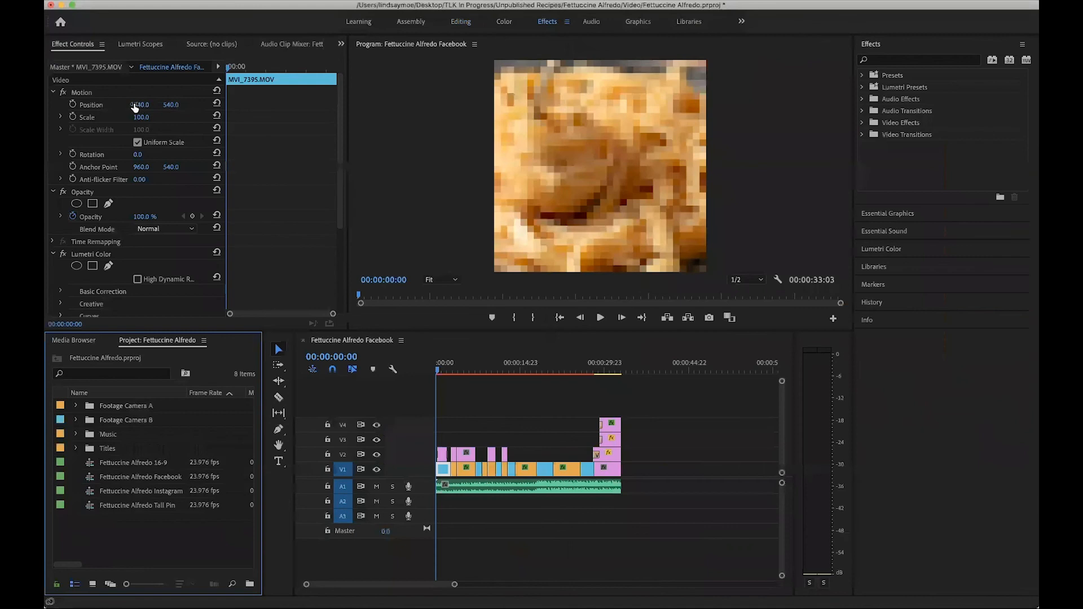
{"action": "left_click", "coordinate": [73, 44]}
{"action": "left_click_drag", "start_coordinate": [141, 105], "coordinate": [259, 105]}
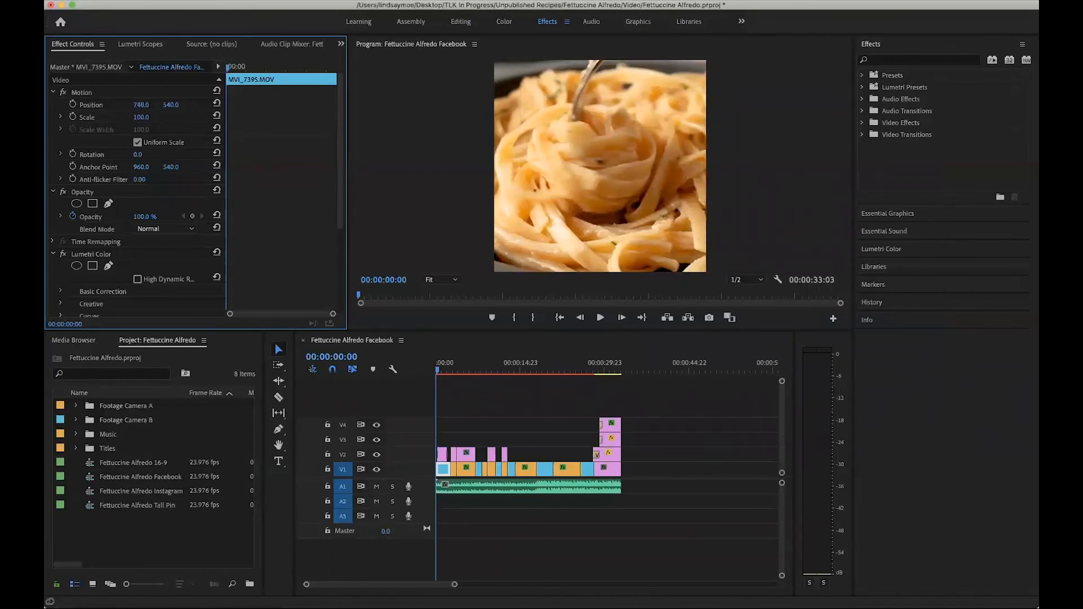
{"action": "left_click", "coordinate": [436, 372]}
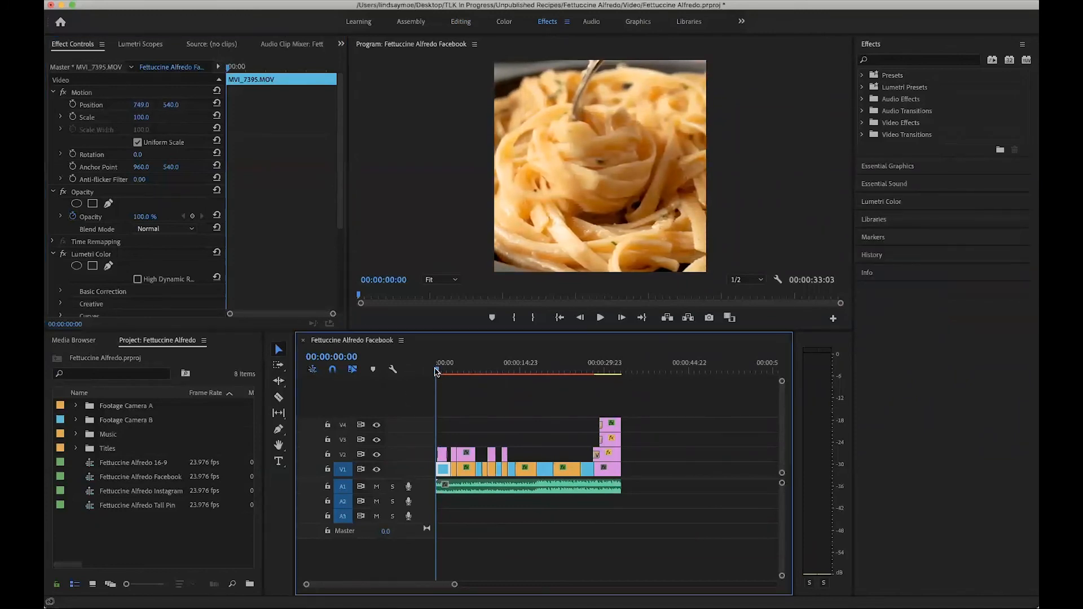
{"action": "key", "text": "space"}
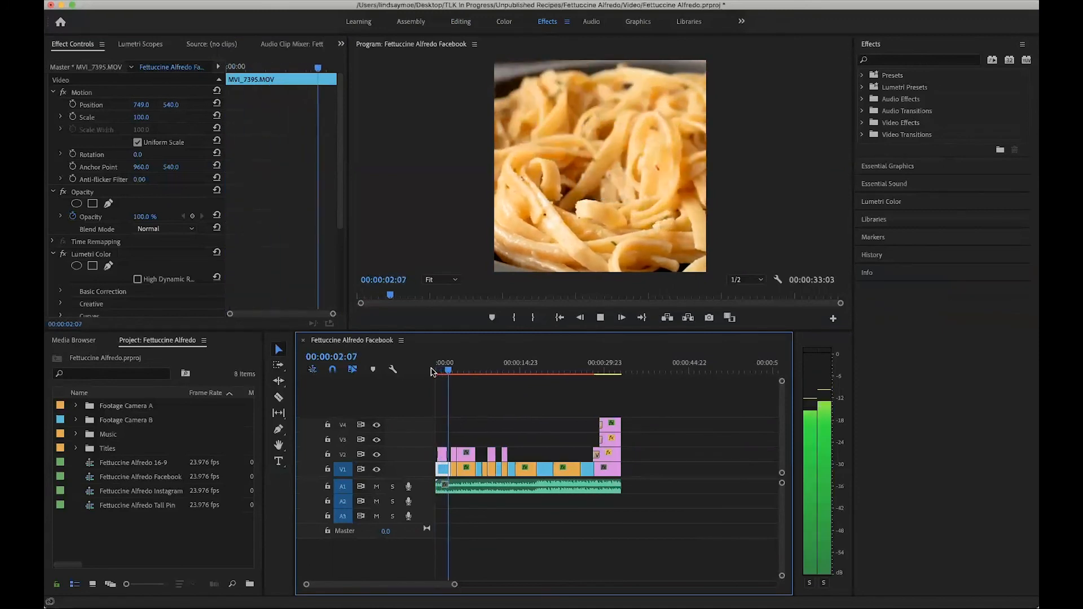
{"action": "key", "text": "space"}
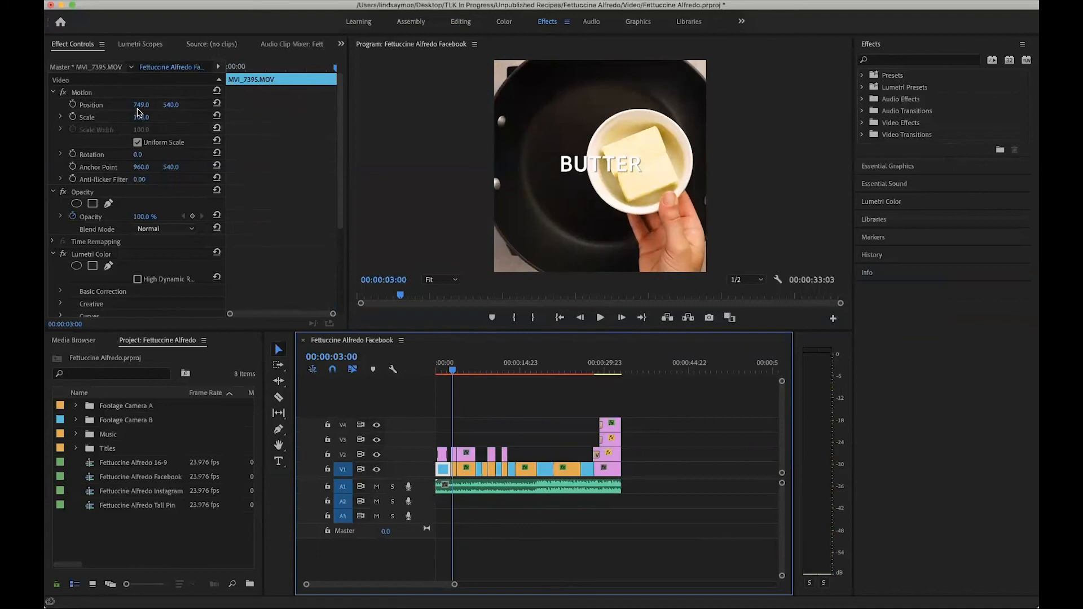
Step: Set the horizontal position of the final MVI_7395 clip, before the end card, to 749
{"action": "left_click", "coordinate": [588, 369]}
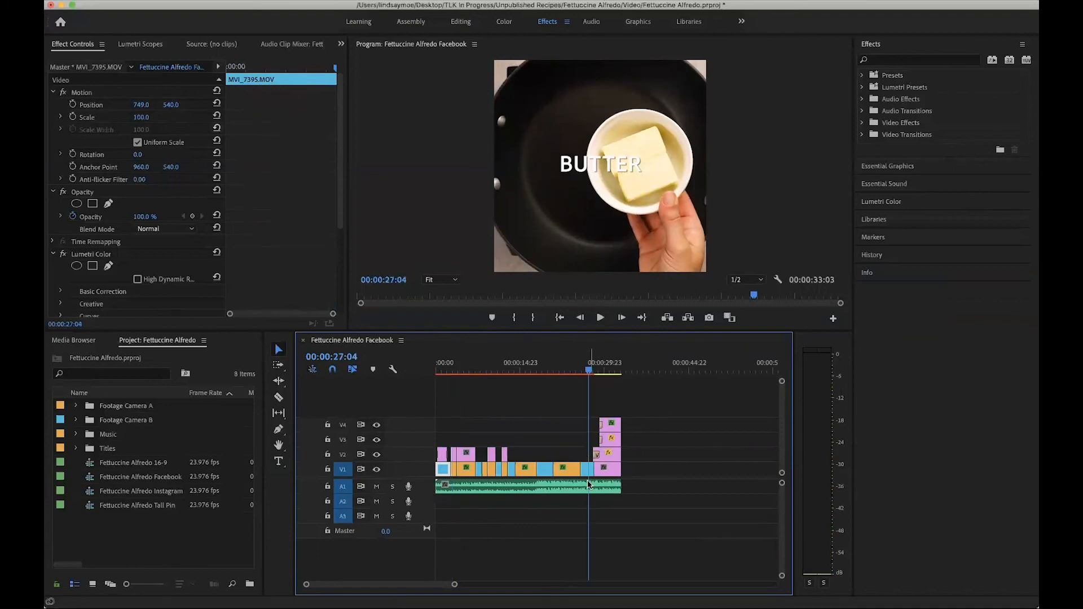
{"action": "left_click", "coordinate": [588, 475]}
{"action": "left_click", "coordinate": [146, 104]}
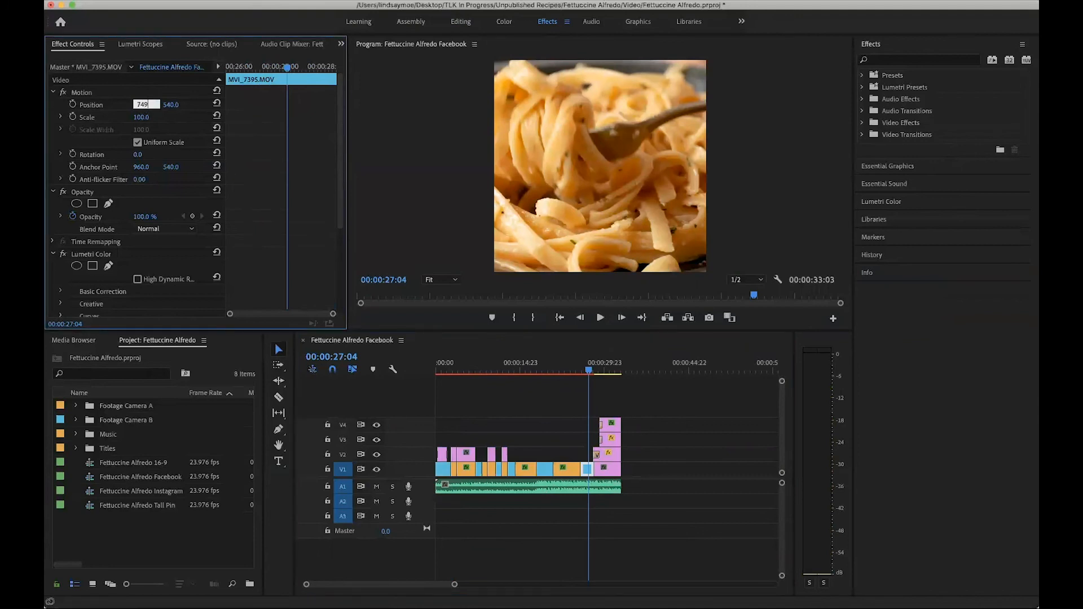
{"action": "key", "text": "Return"}
Step: Return to the Editing workspace and mark the Facebook sequence's Out point on its last frame, 00:00:33:02
{"action": "left_click", "coordinate": [460, 23]}
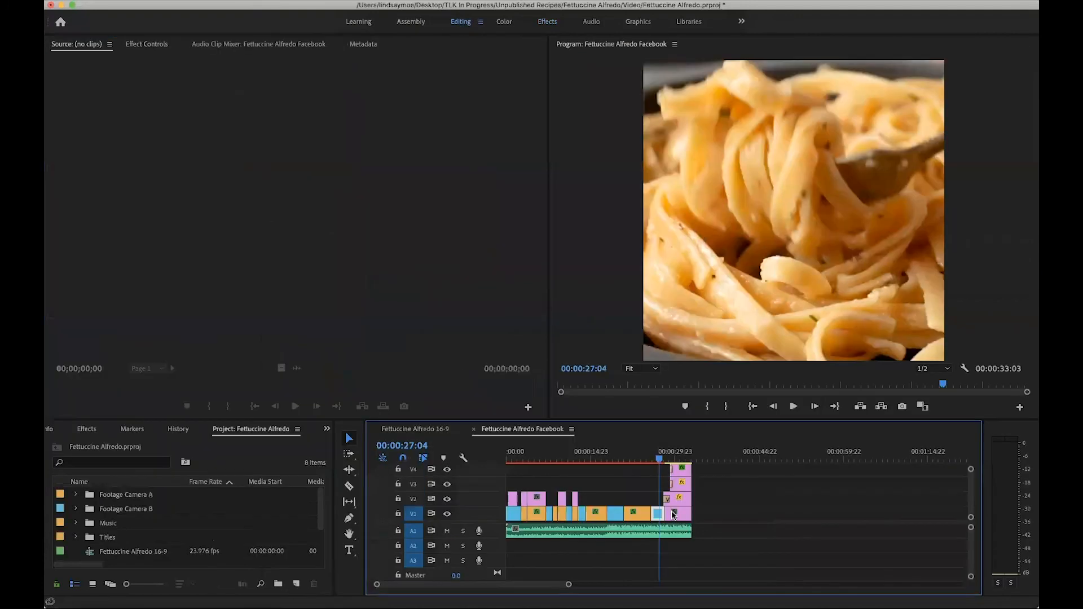
{"action": "left_click", "coordinate": [745, 457]}
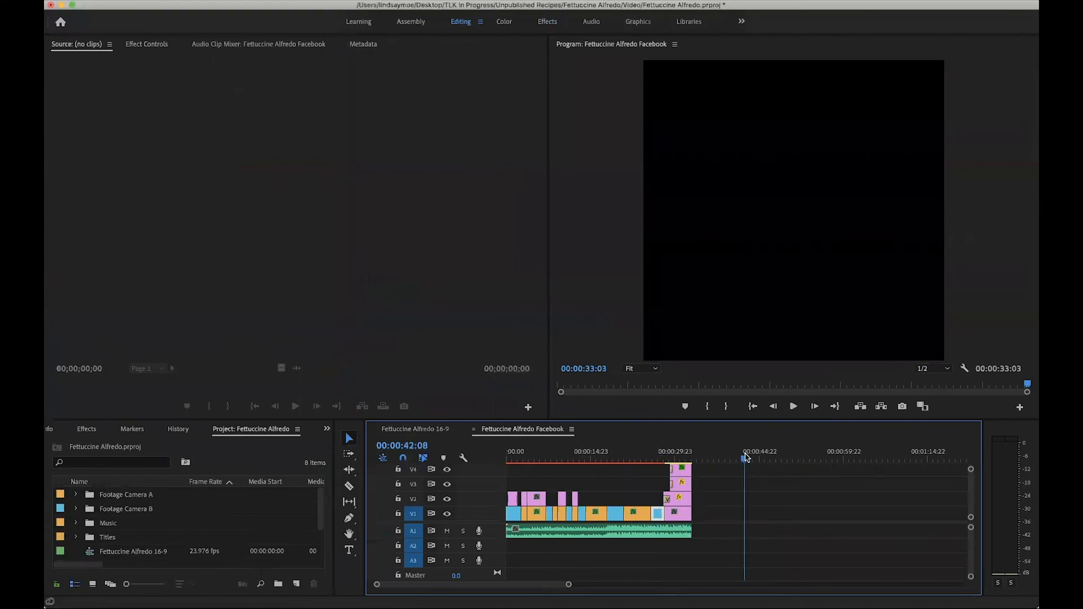
{"action": "key", "text": "Up"}
{"action": "key", "text": "Left"}
{"action": "key", "text": "o"}
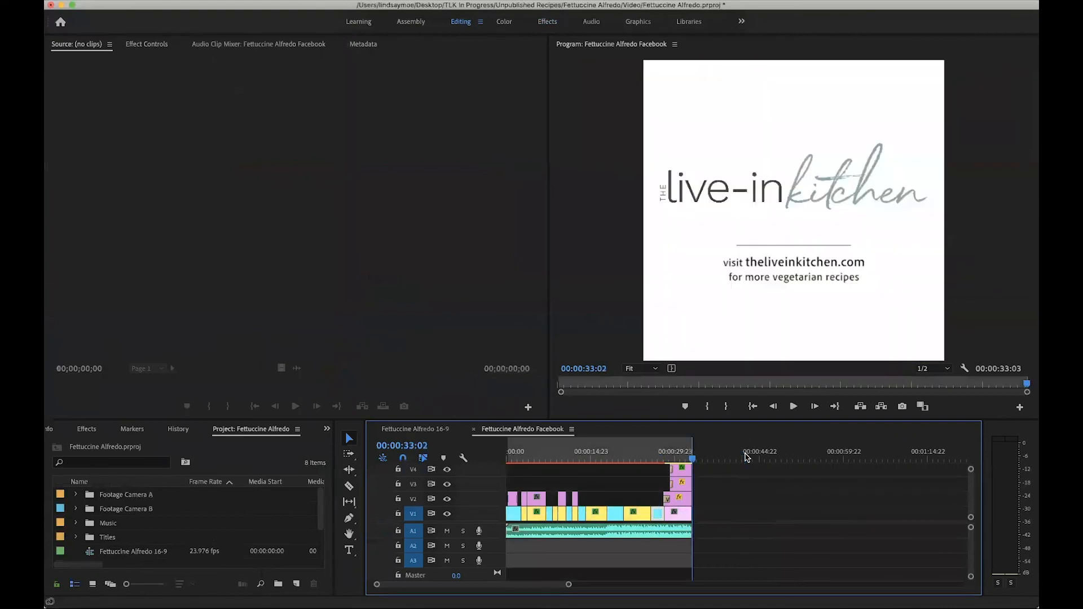
Step: Open the Fettuccine Alfredo Instagram sequence and delete the leftover CHEESE ENCHILADAS title and V1 clip
{"action": "scroll", "coordinate": [154, 523], "scroll_direction": "down", "scroll_amount": 3}
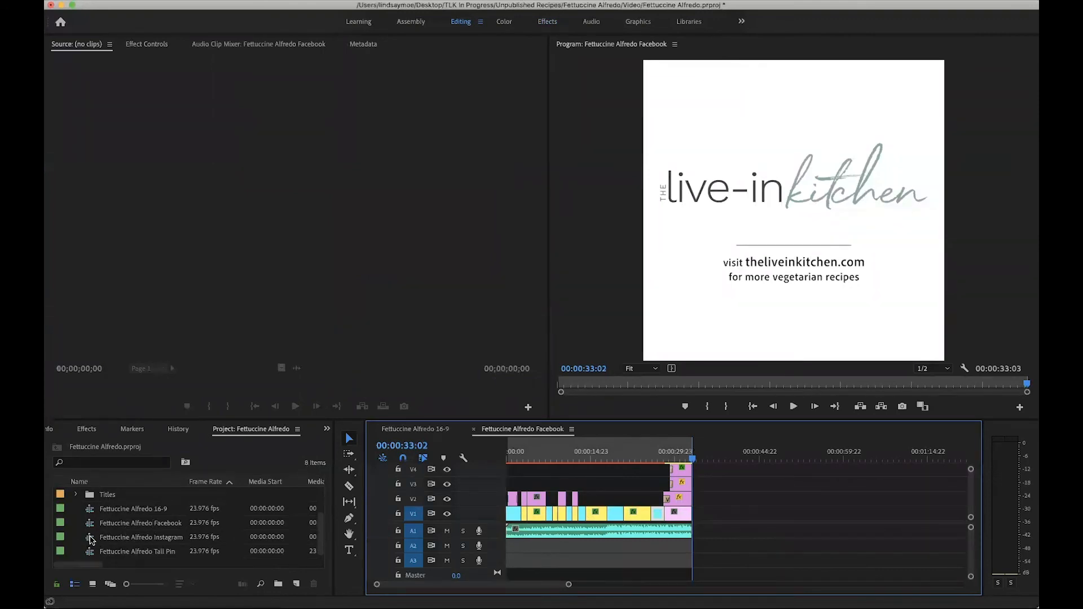
{"action": "double_click", "coordinate": [90, 540]}
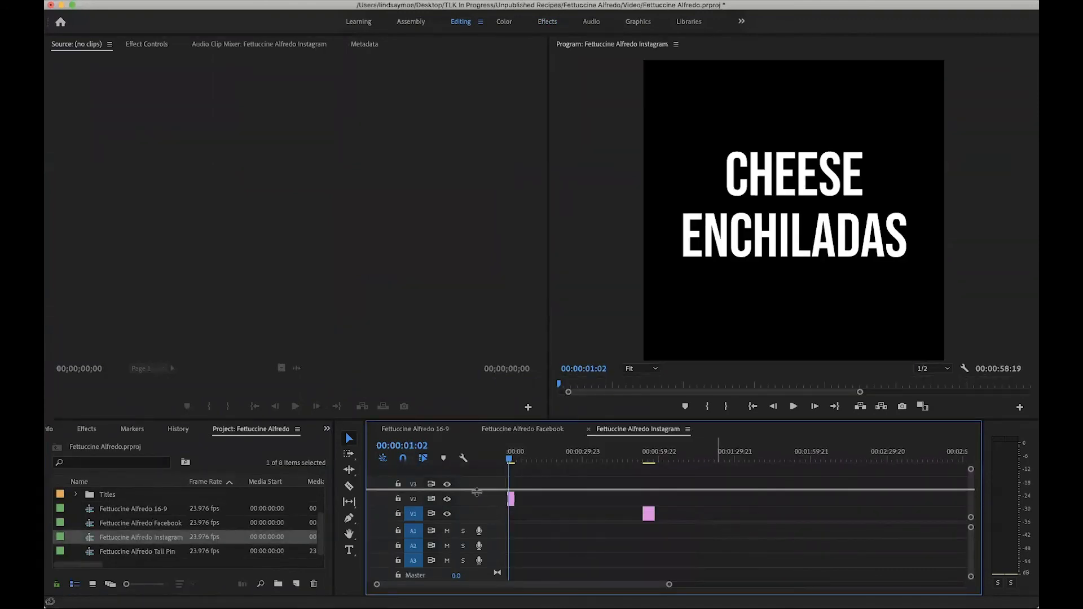
{"action": "scroll", "coordinate": [416, 498], "scroll_direction": "down", "scroll_amount": 2}
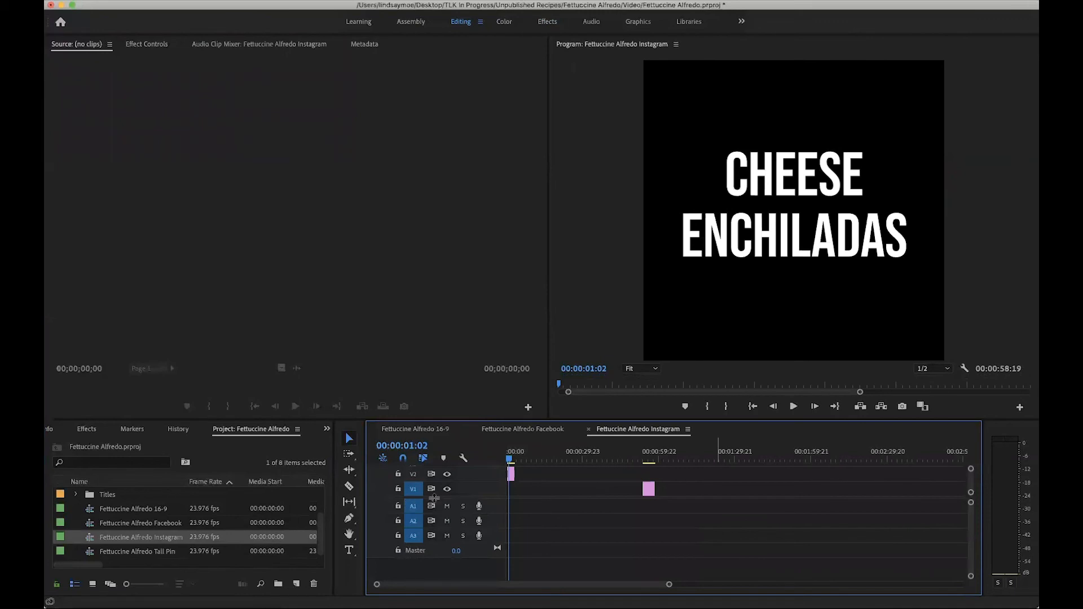
{"action": "scroll", "coordinate": [433, 511], "scroll_direction": "up", "scroll_amount": 1}
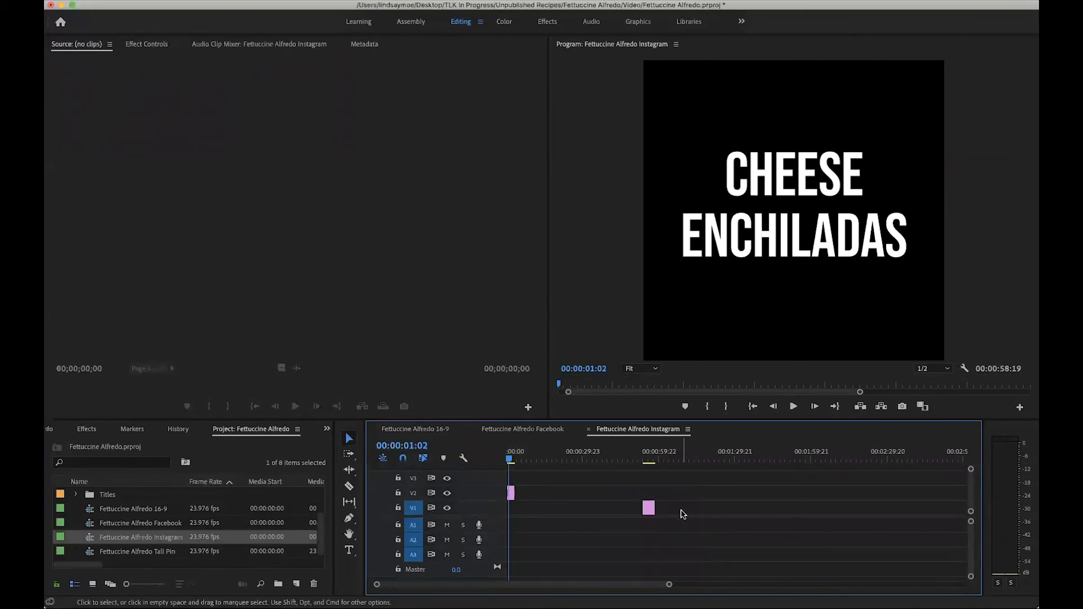
{"action": "left_click_drag", "start_coordinate": [684, 513], "coordinate": [486, 475]}
{"action": "key", "text": "Delete"}
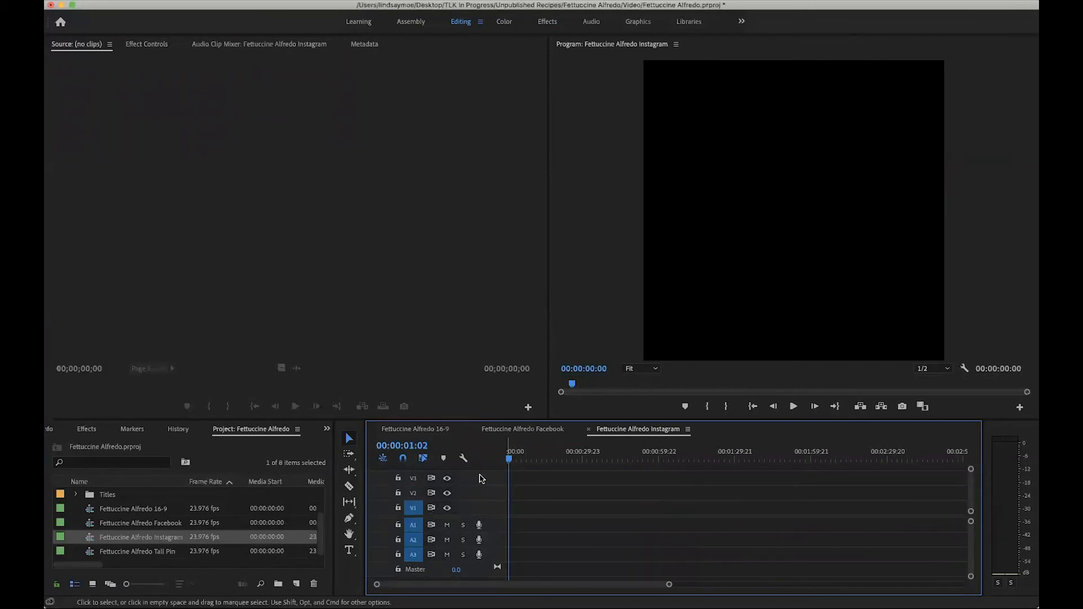
Step: Paste the copied clips at the start of the Instagram sequence and return the playhead to 00:00:00:00
{"action": "key", "text": "super+v"}
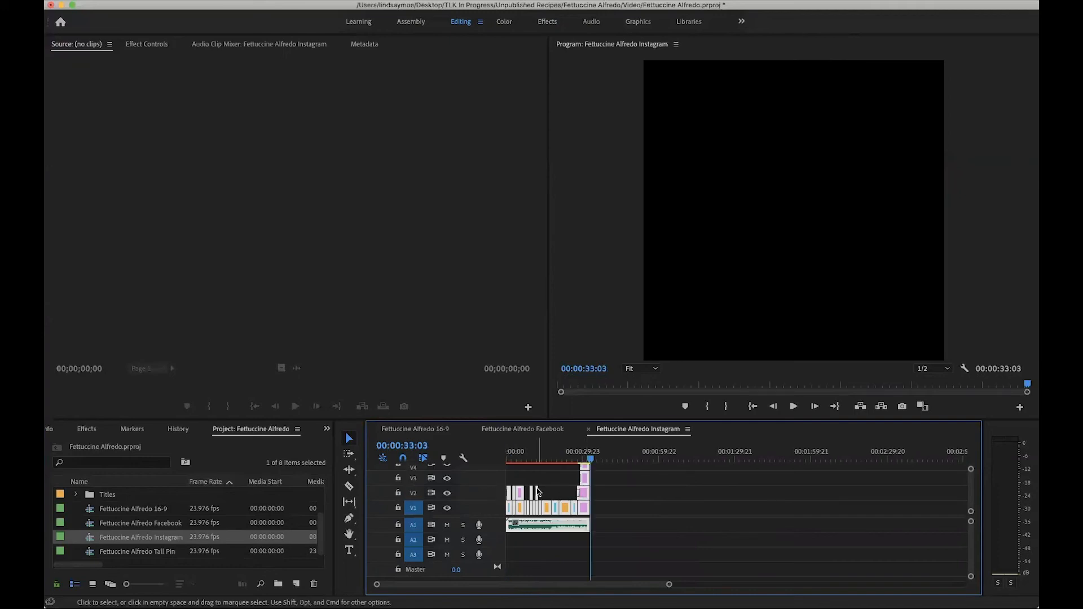
{"action": "key", "text": "equal"}
{"action": "key", "text": "equal"}
{"action": "key", "text": "equal"}
{"action": "key", "text": "equal"}
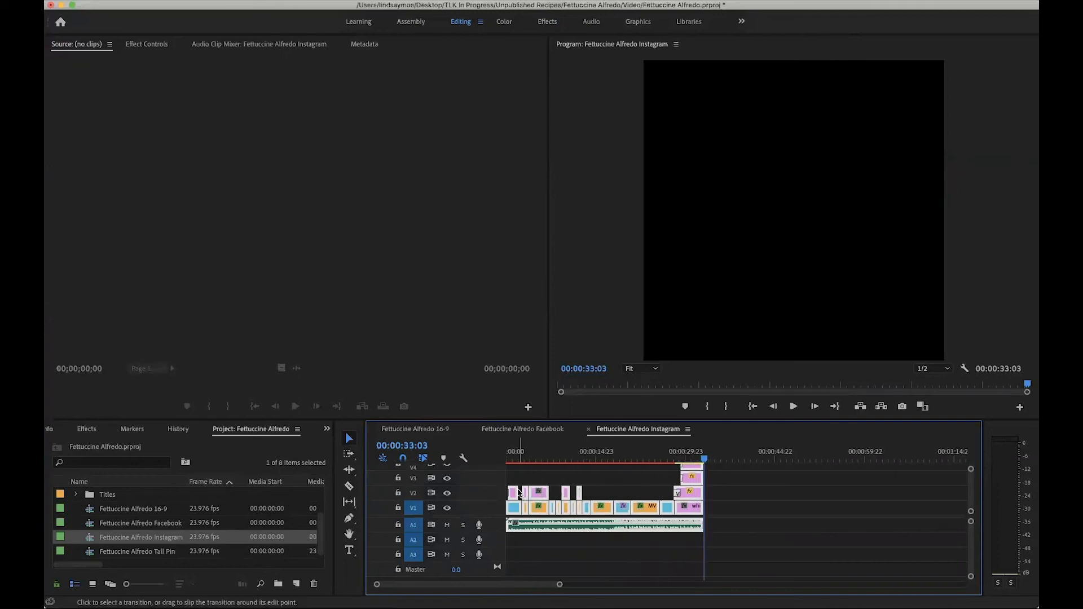
{"action": "key", "text": "equal"}
{"action": "key", "text": "equal"}
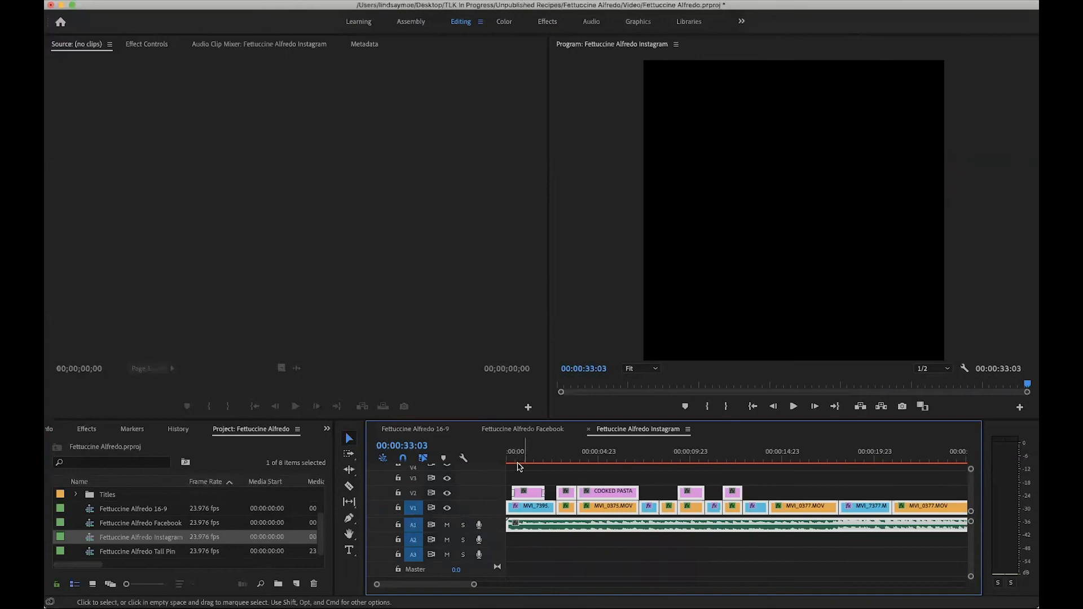
{"action": "left_click_drag", "start_coordinate": [520, 459], "coordinate": [481, 456]}
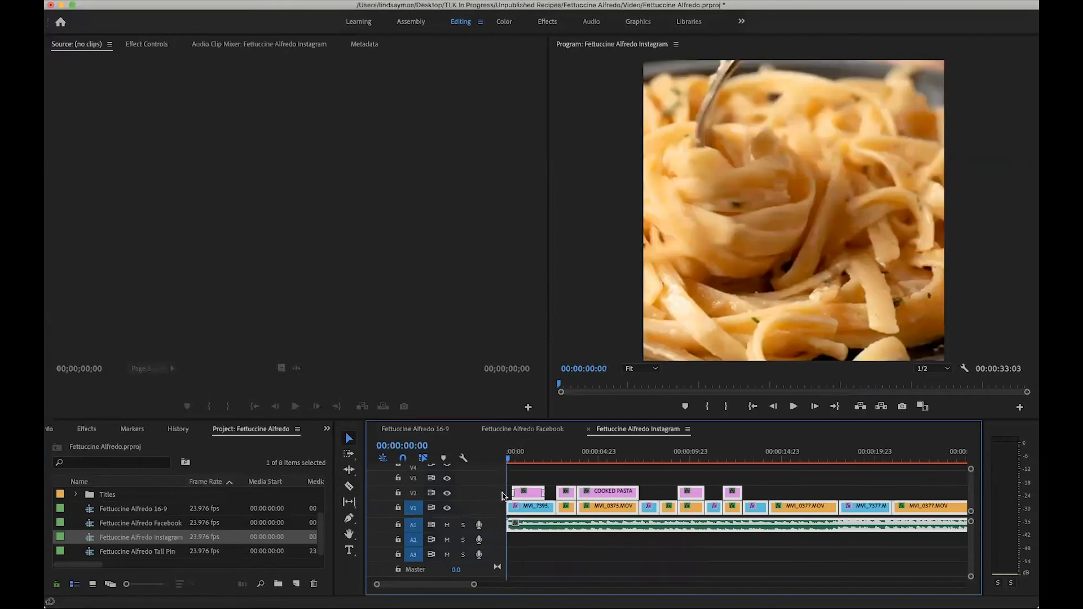
{"action": "key", "text": "equal"}
{"action": "key", "text": "equal"}
{"action": "key", "text": "equal"}
{"action": "key", "text": "equal"}
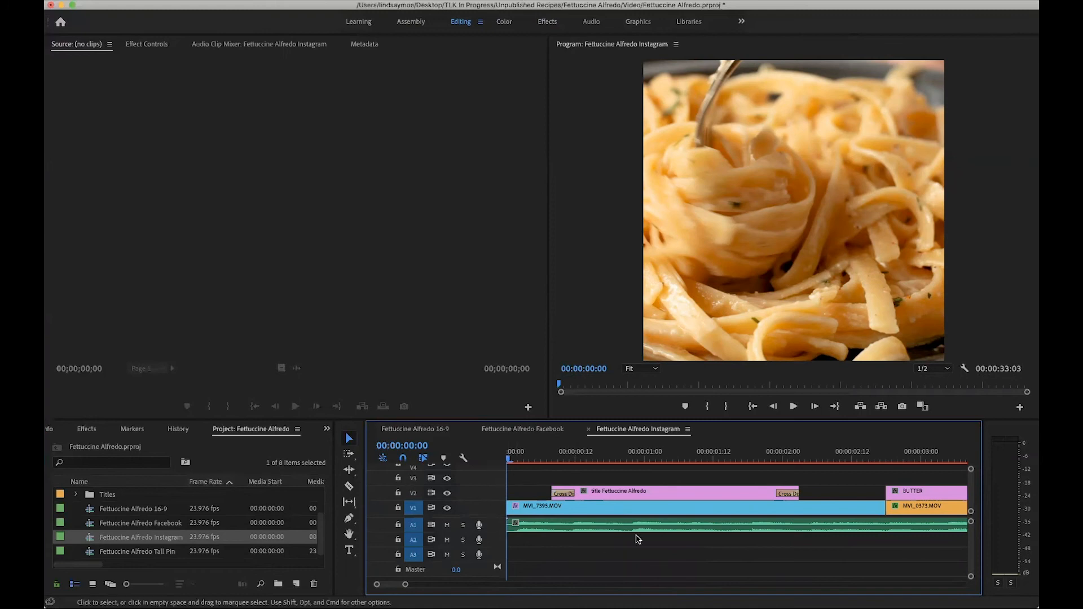
{"action": "left_click", "coordinate": [765, 453]}
{"action": "left_click_drag", "start_coordinate": [774, 453], "coordinate": [505, 458]}
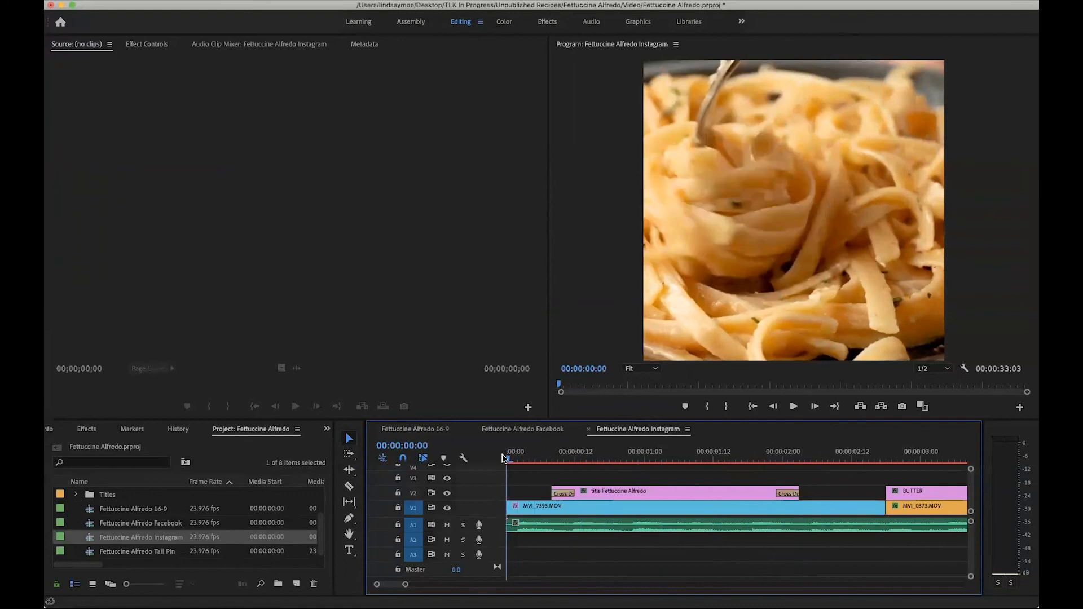
{"action": "key", "text": "="}
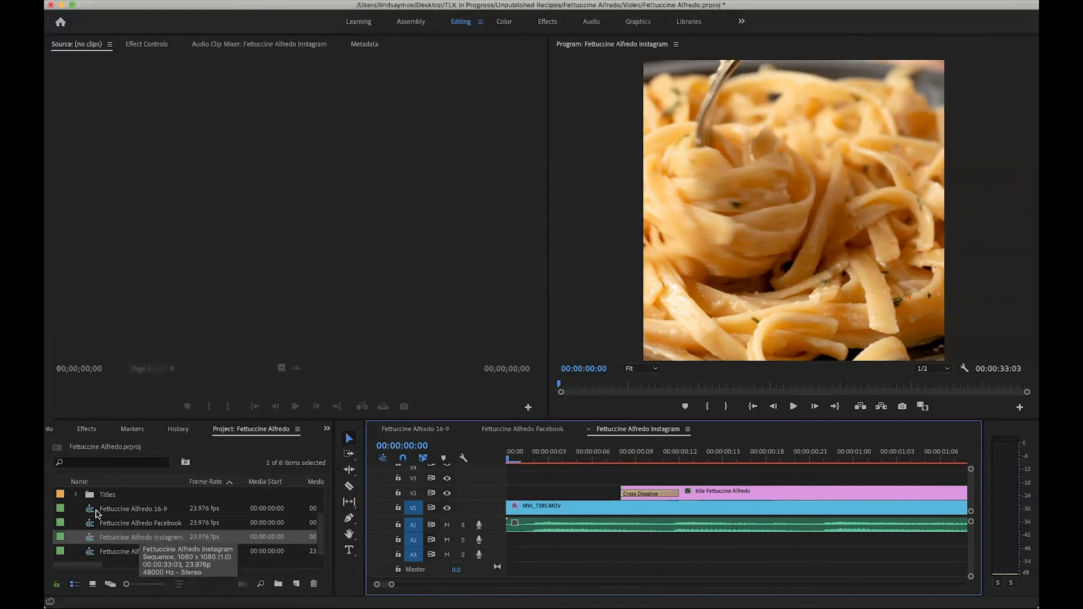
Step: Create a new bin named Photos in the project
{"action": "scroll", "coordinate": [90, 513], "scroll_direction": "up", "scroll_amount": 3}
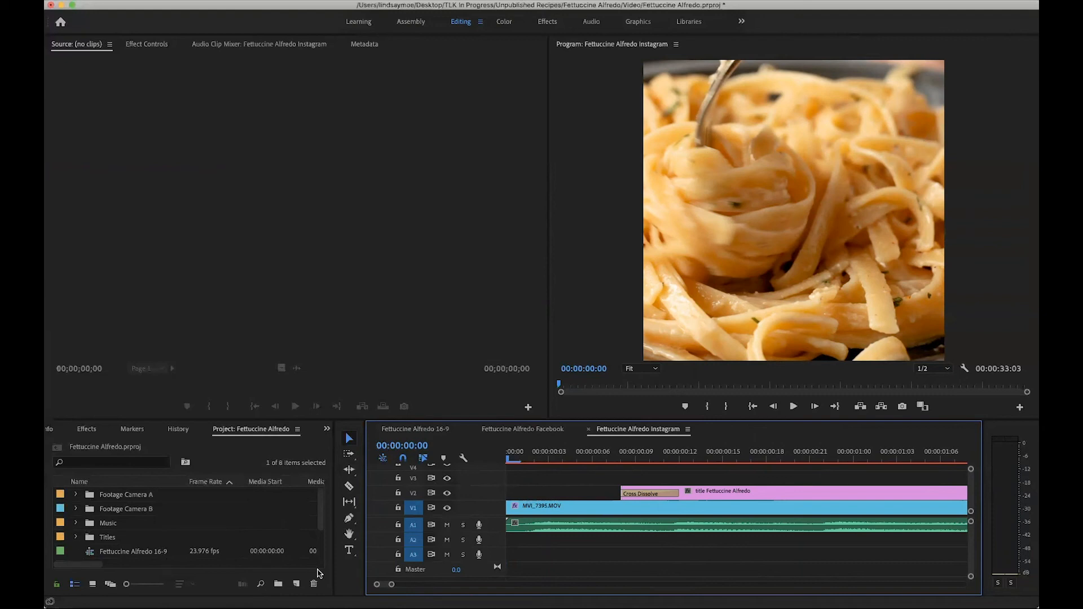
{"action": "left_click", "coordinate": [279, 584]}
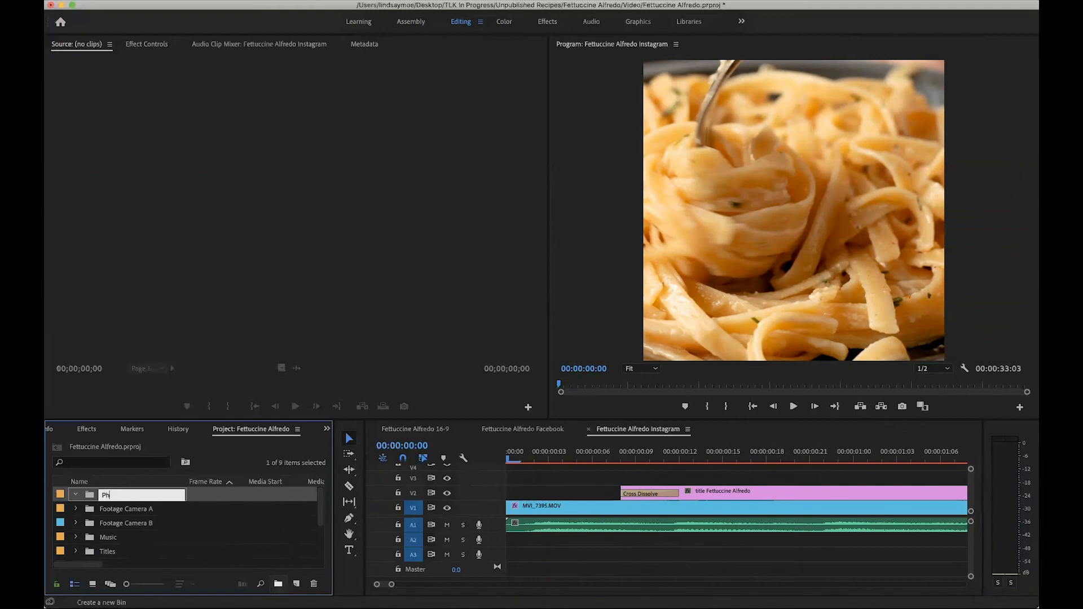
{"action": "key", "text": "Tab"}
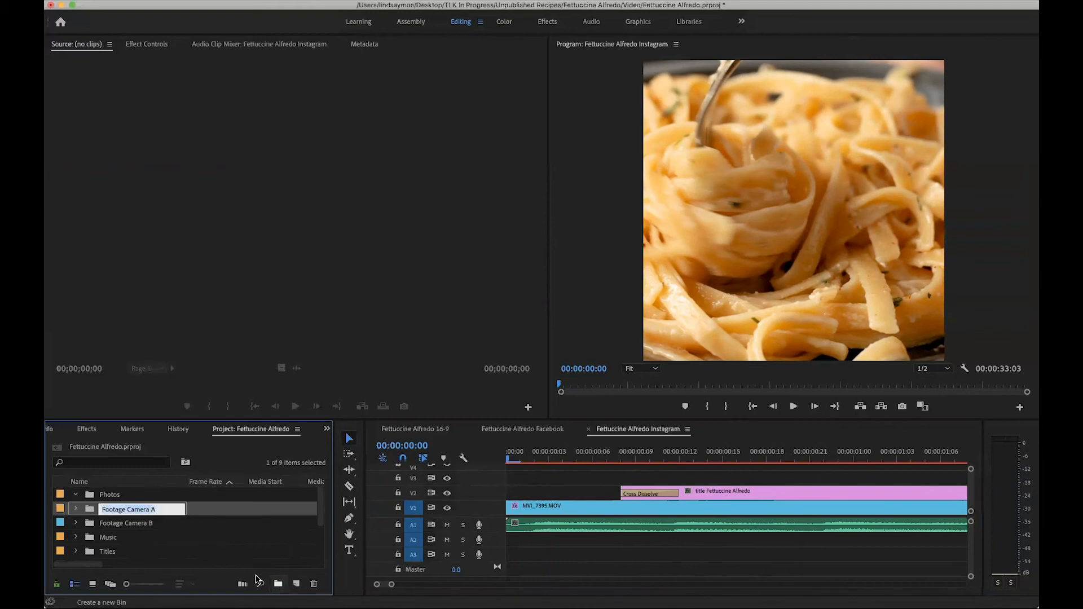
Step: Import the Fettuccine-Alfredo-The-Live-In-Kitchen.jpg photo from the Unpublished Recipes > Fettuccine Alfredo folder into the Photos bin
{"action": "left_click", "coordinate": [88, 496]}
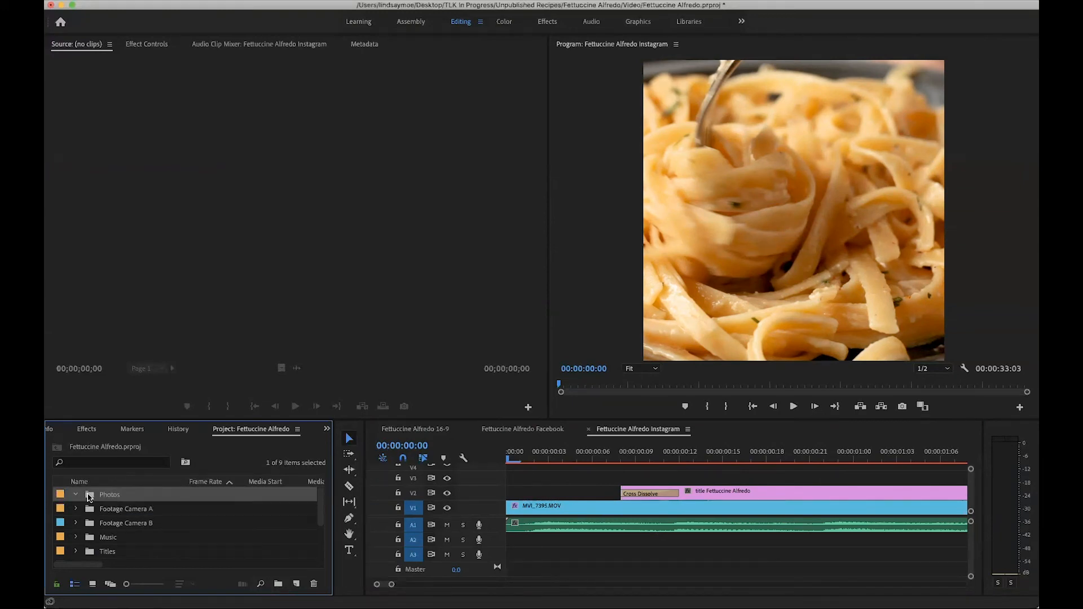
{"action": "key", "text": "super+i"}
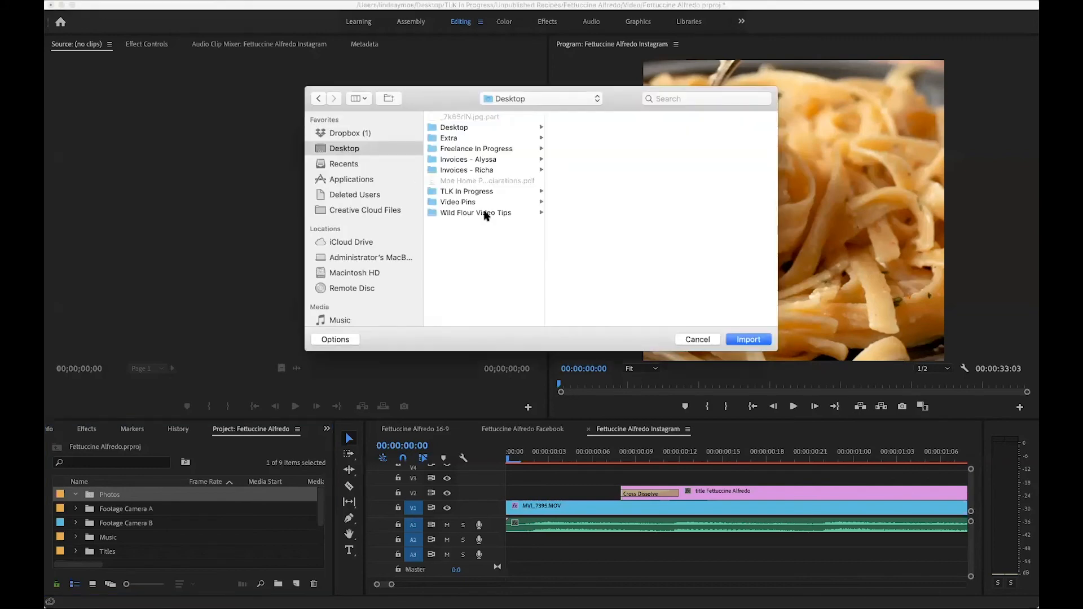
{"action": "left_click", "coordinate": [479, 191]}
{"action": "left_click", "coordinate": [608, 224]}
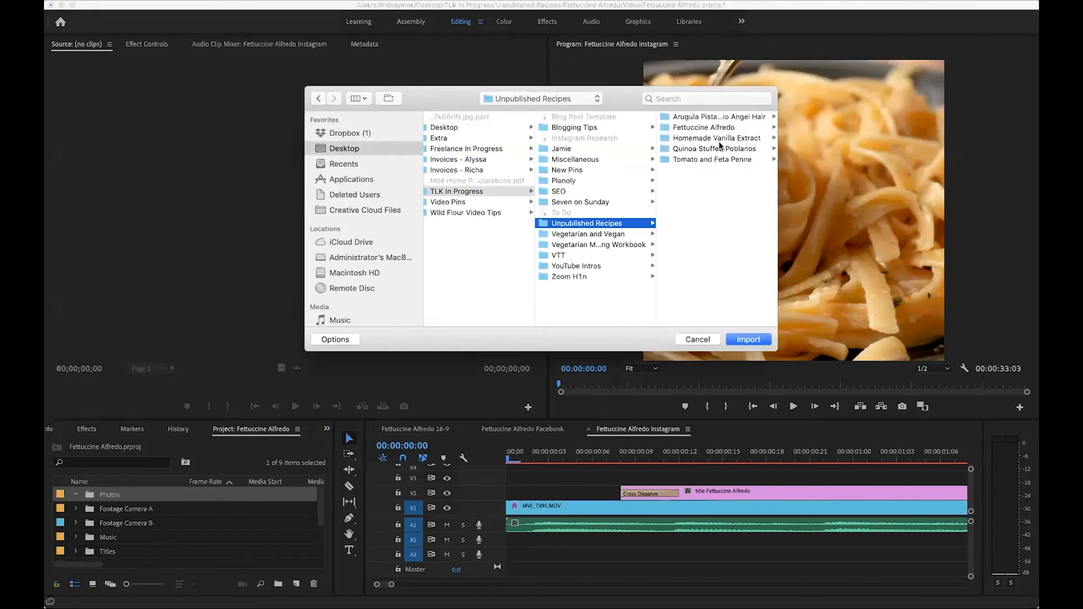
{"action": "left_click", "coordinate": [699, 127]}
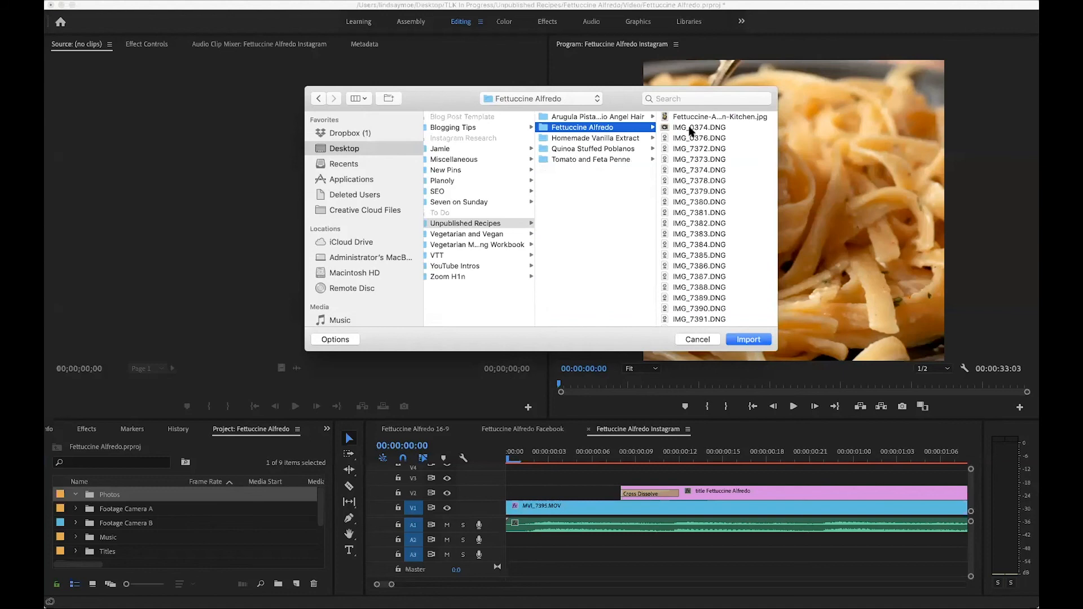
{"action": "left_click", "coordinate": [690, 117]}
{"action": "key", "text": "Return"}
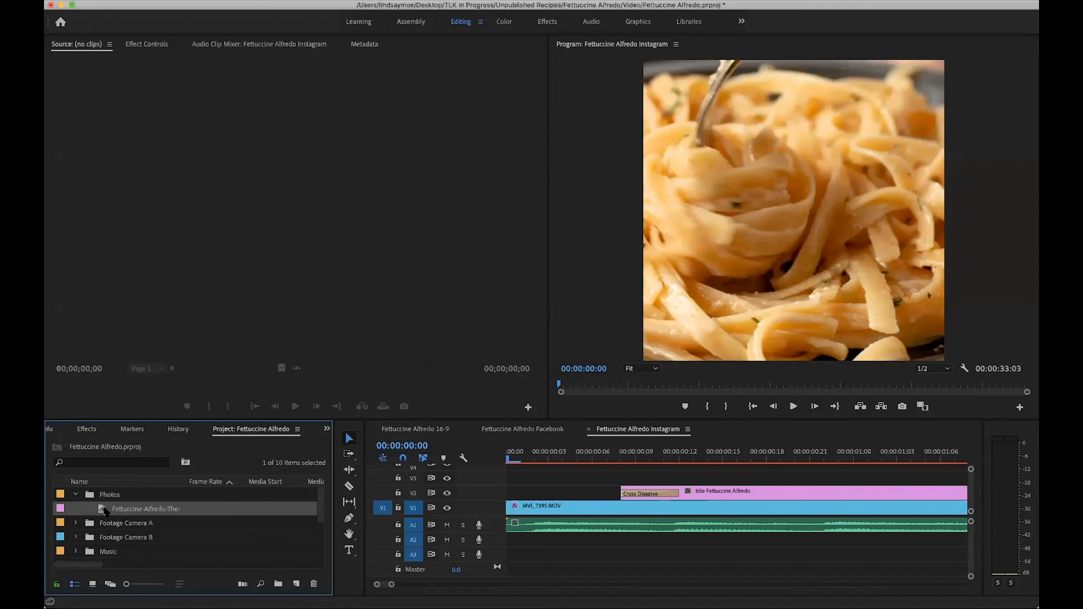
Step: Place the imported photo on V3 at the start of the Instagram sequence and trim it to four frames
{"action": "left_click_drag", "start_coordinate": [104, 511], "coordinate": [502, 478]}
{"action": "key", "text": "minus"}
{"action": "key", "text": "minus"}
{"action": "key", "text": "minus"}
{"action": "key", "text": "minus"}
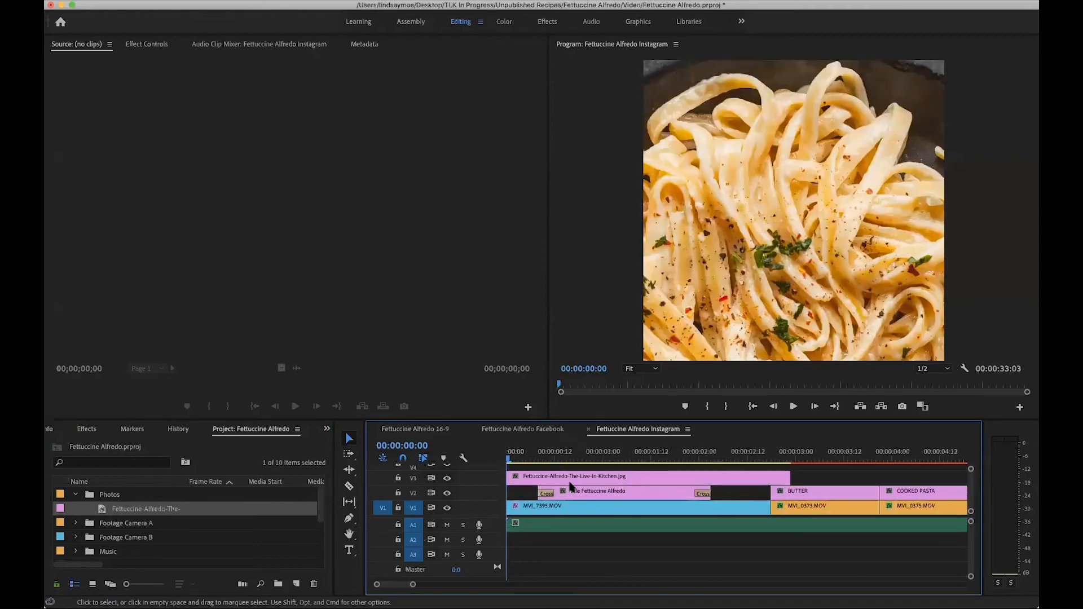
{"action": "left_click_drag", "start_coordinate": [690, 479], "coordinate": [511, 480]}
{"action": "scroll", "coordinate": [512, 480], "scroll_direction": "up", "scroll_amount": 2}
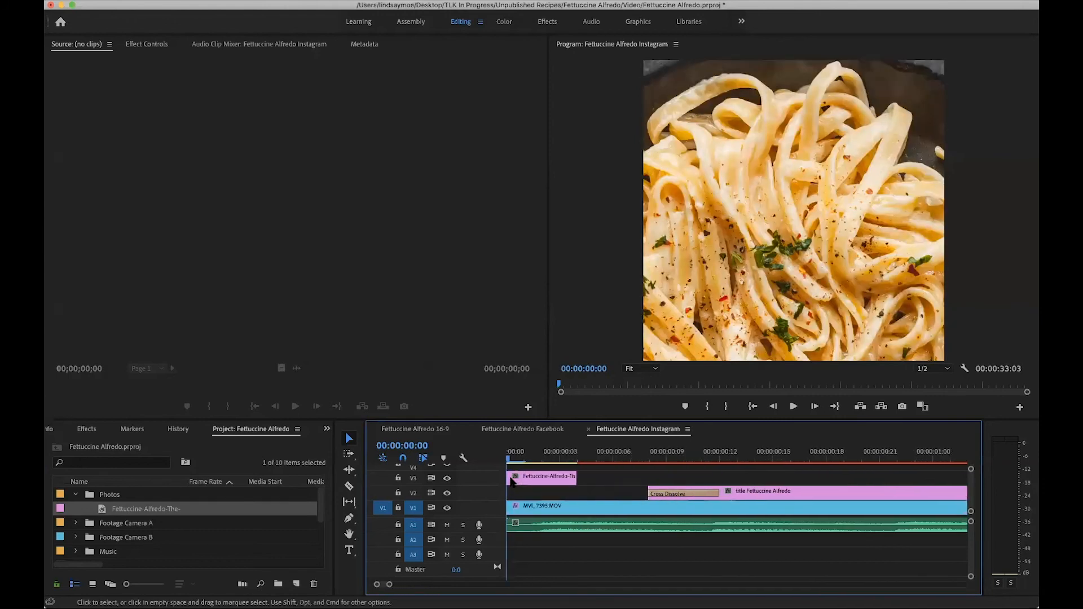
Step: Set the duration of the photo clip on V3 to a single frame
{"action": "right_click", "coordinate": [560, 484]}
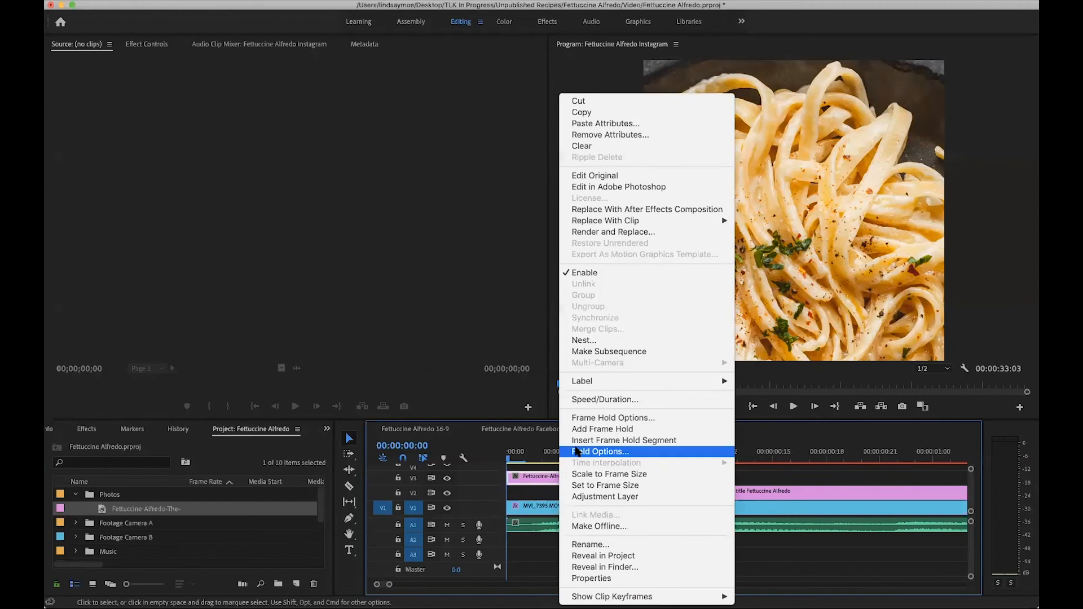
{"action": "left_click", "coordinate": [599, 401]}
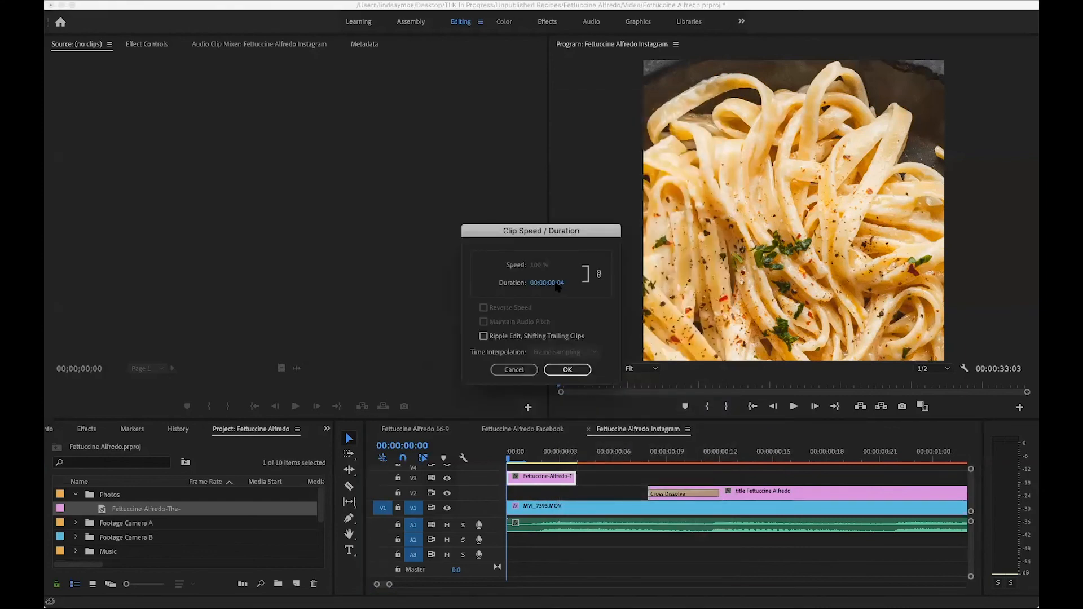
{"action": "left_click", "coordinate": [557, 286]}
{"action": "left_click", "coordinate": [571, 283]}
{"action": "left_click", "coordinate": [566, 370]}
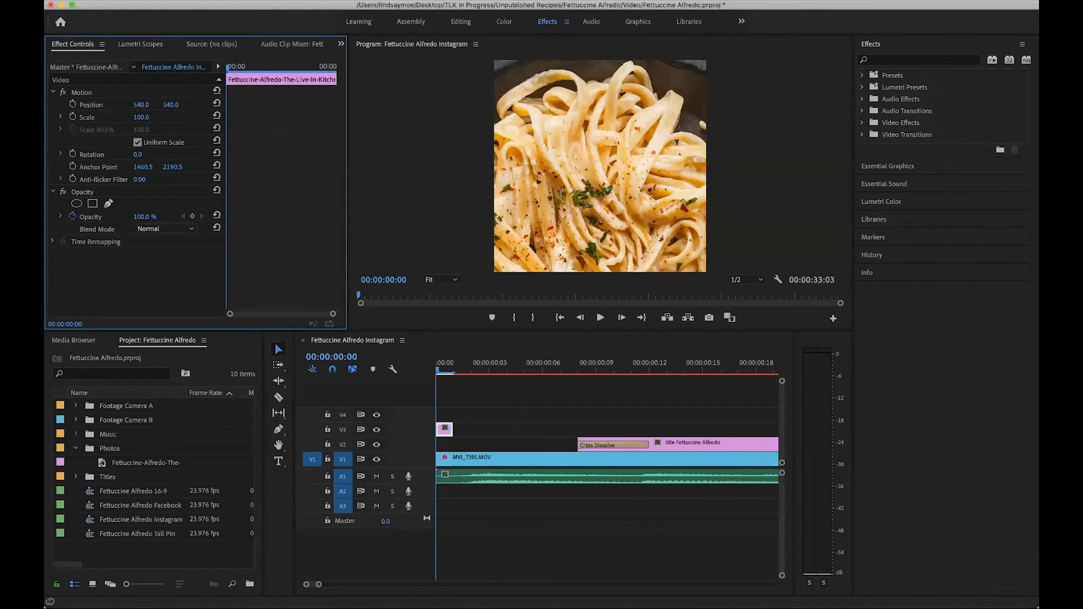
Step: Reframe the V3 photo with scale 38 and vertical position 330, and play the opening back in the Editing workspace
{"action": "left_click_drag", "start_coordinate": [141, 117], "coordinate": [106, 117]}
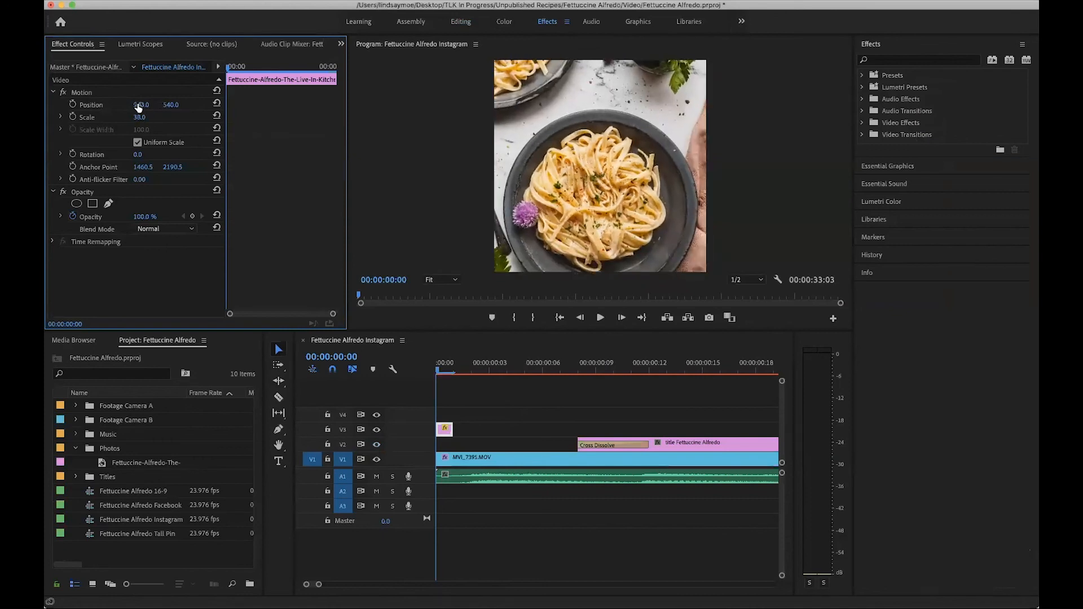
{"action": "left_click_drag", "start_coordinate": [171, 105], "coordinate": [141, 105]}
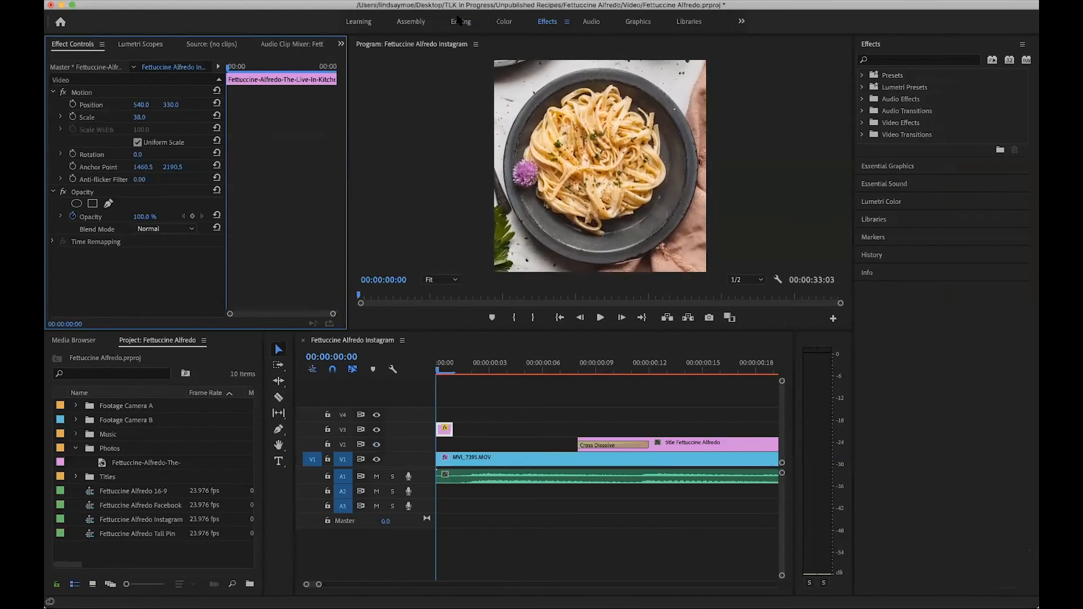
{"action": "left_click", "coordinate": [461, 22]}
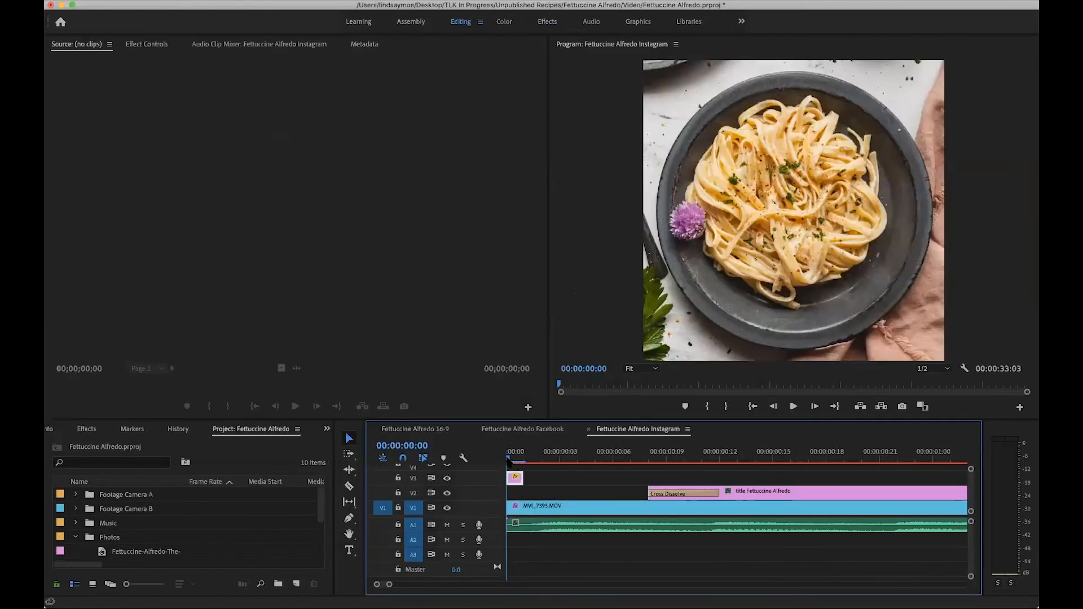
{"action": "key", "text": "space"}
{"action": "key", "text": "space"}
{"action": "left_click_drag", "start_coordinate": [565, 458], "coordinate": [479, 456]}
Step: Mark the Instagram sequence's Out point on its last frame, 00:00:33:02
{"action": "key", "text": "minus"}
{"action": "key", "text": "minus"}
{"action": "key", "text": "minus"}
{"action": "key", "text": "minus"}
{"action": "key", "text": "minus"}
{"action": "key", "text": "minus"}
{"action": "key", "text": "minus"}
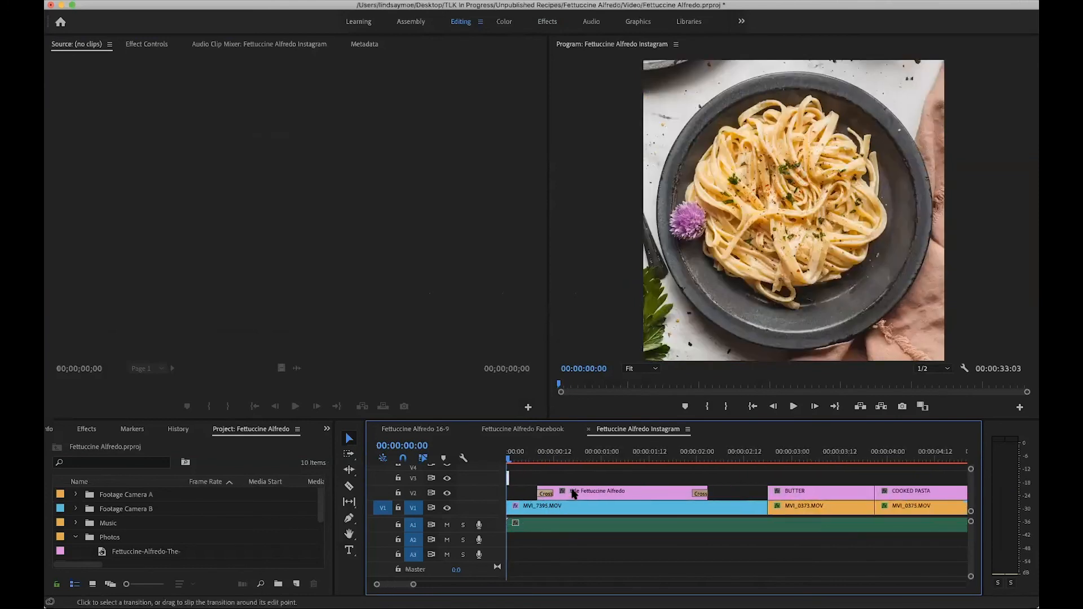
{"action": "key", "text": "minus"}
{"action": "key", "text": "minus"}
{"action": "key", "text": "minus"}
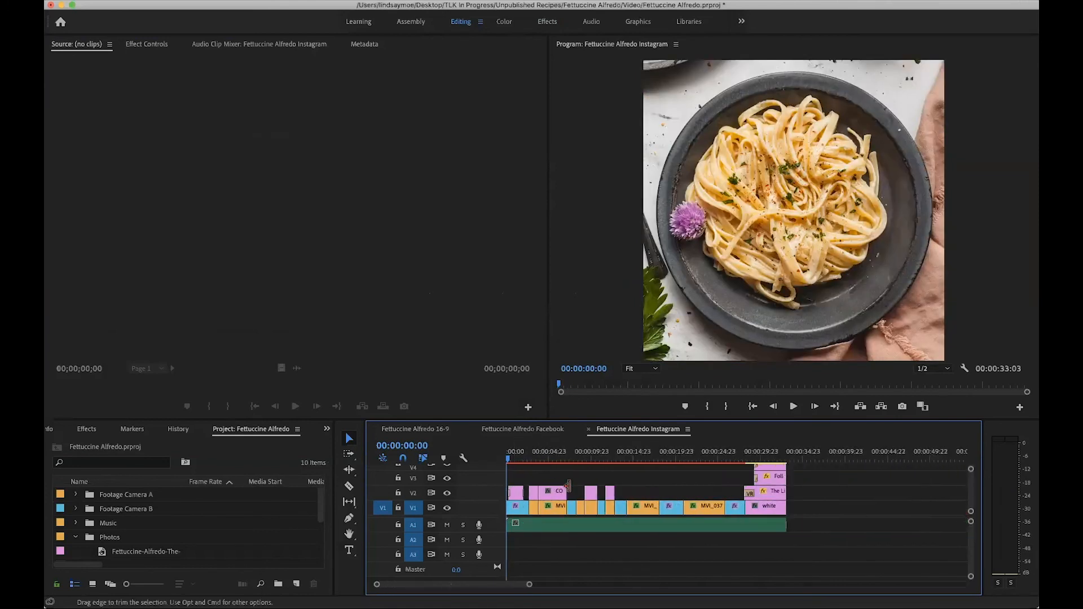
{"action": "left_click", "coordinate": [813, 459]}
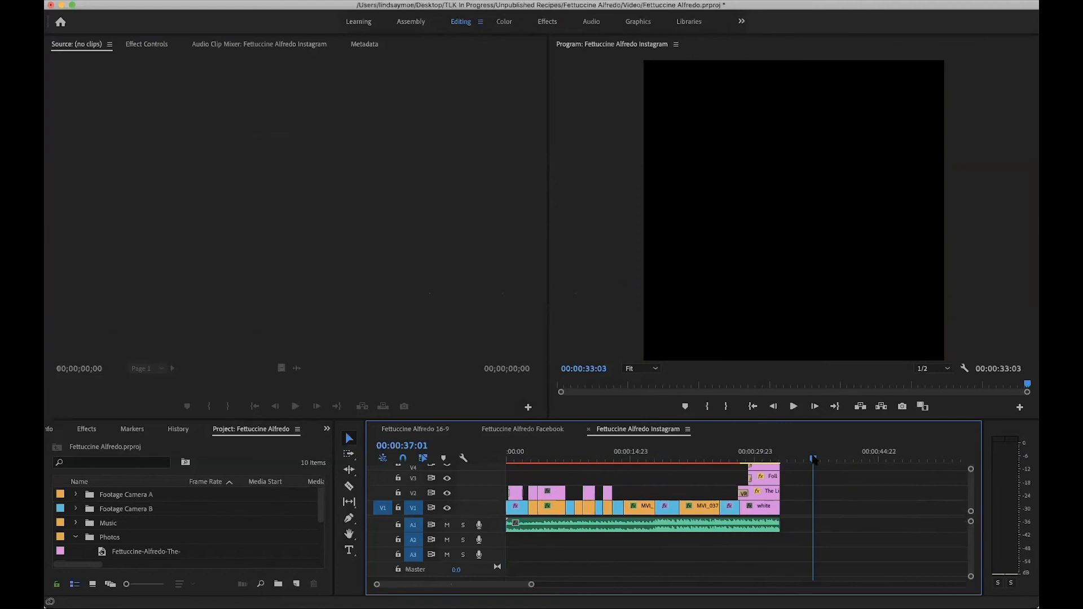
{"action": "key", "text": "End"}
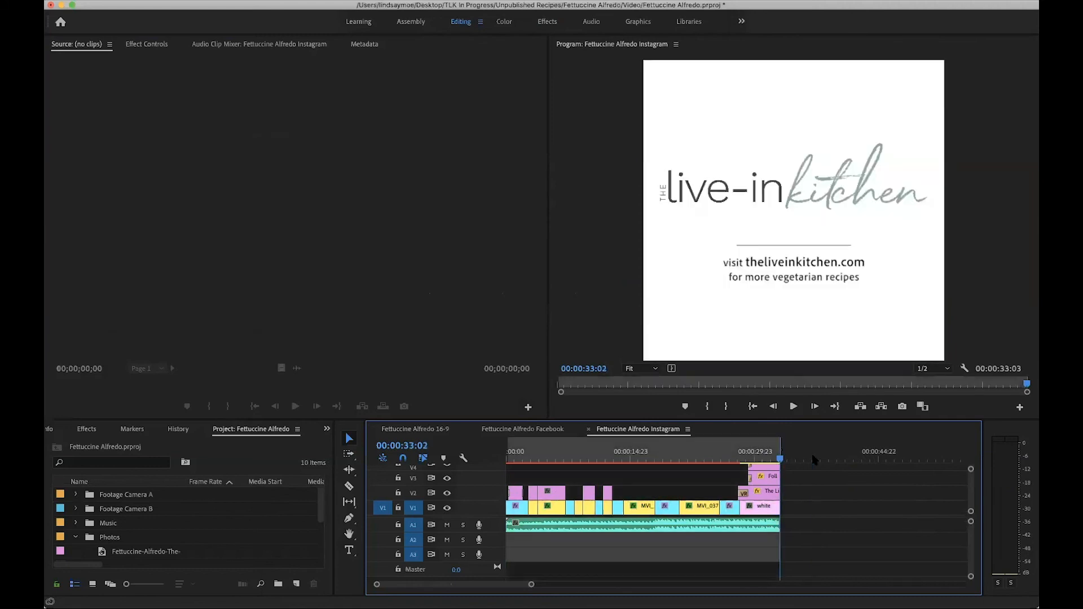
Step: Queue the Fettuccine Alfredo 16-9 sequence for export as H.264 with the Match Source - High bitrate preset
{"action": "left_click", "coordinate": [76, 537]}
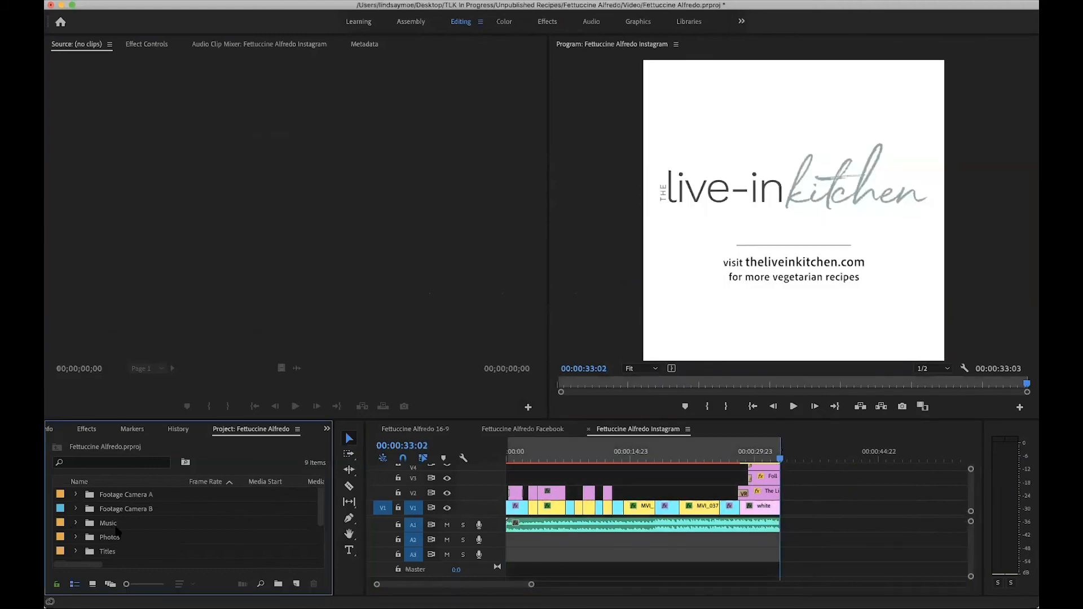
{"action": "scroll", "coordinate": [120, 530], "scroll_direction": "down", "scroll_amount": 3}
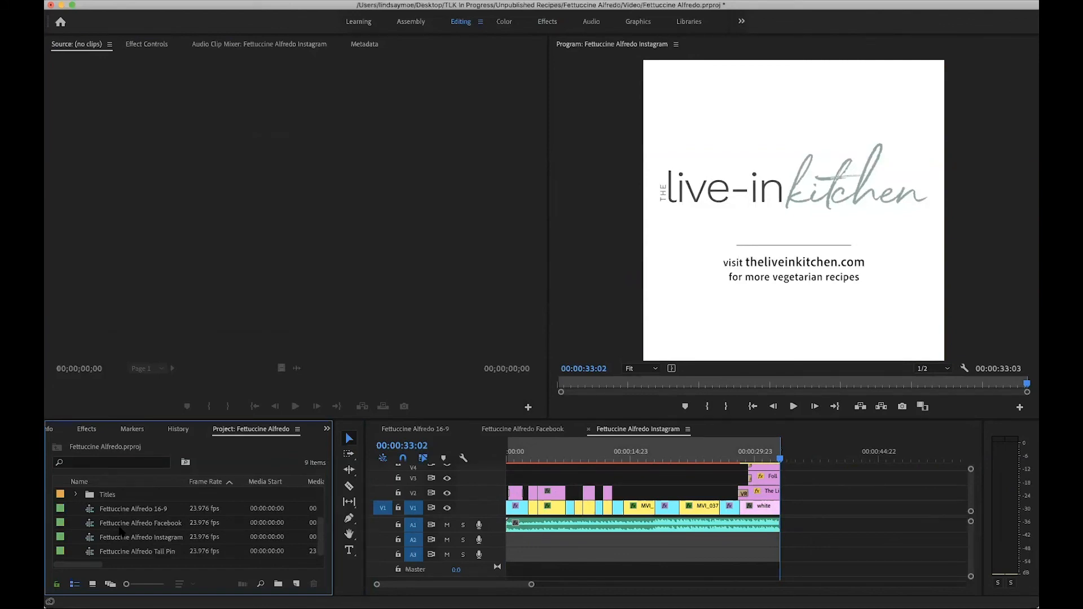
{"action": "left_click", "coordinate": [129, 511]}
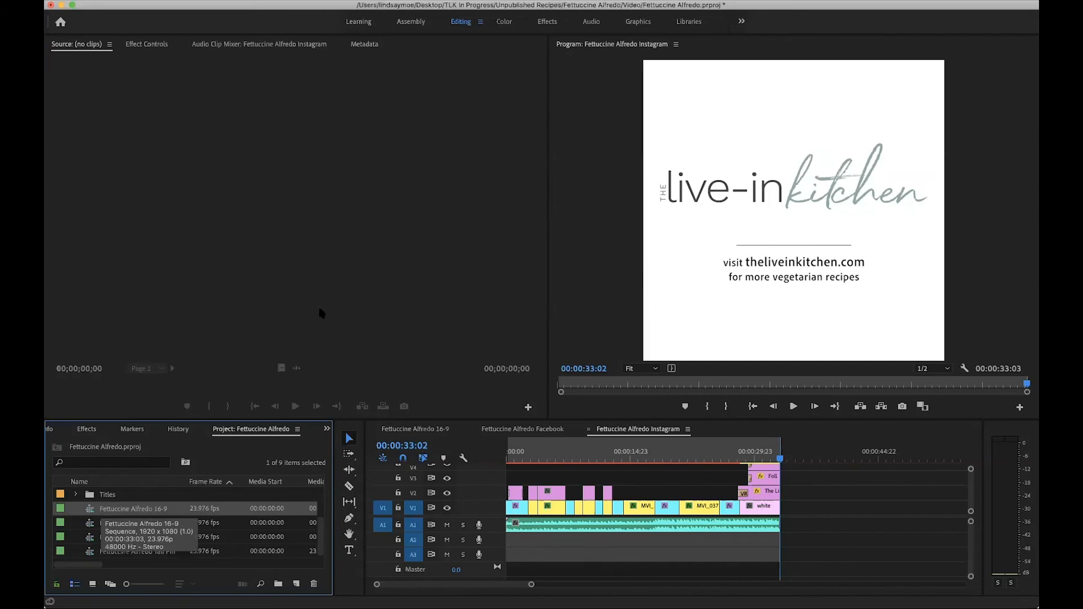
{"action": "key", "text": "super+m"}
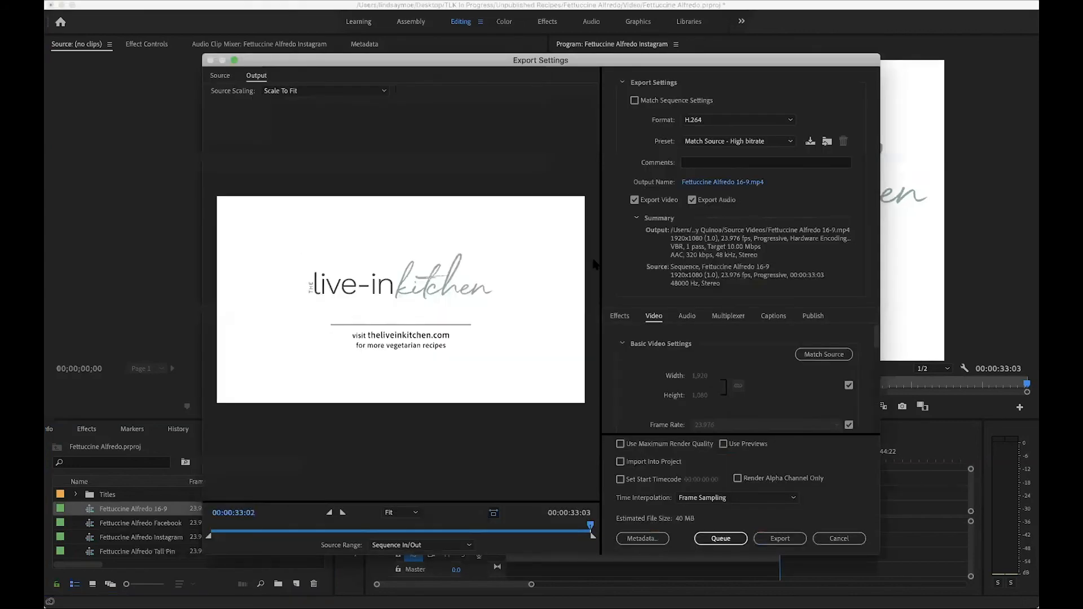
{"action": "left_click", "coordinate": [726, 543]}
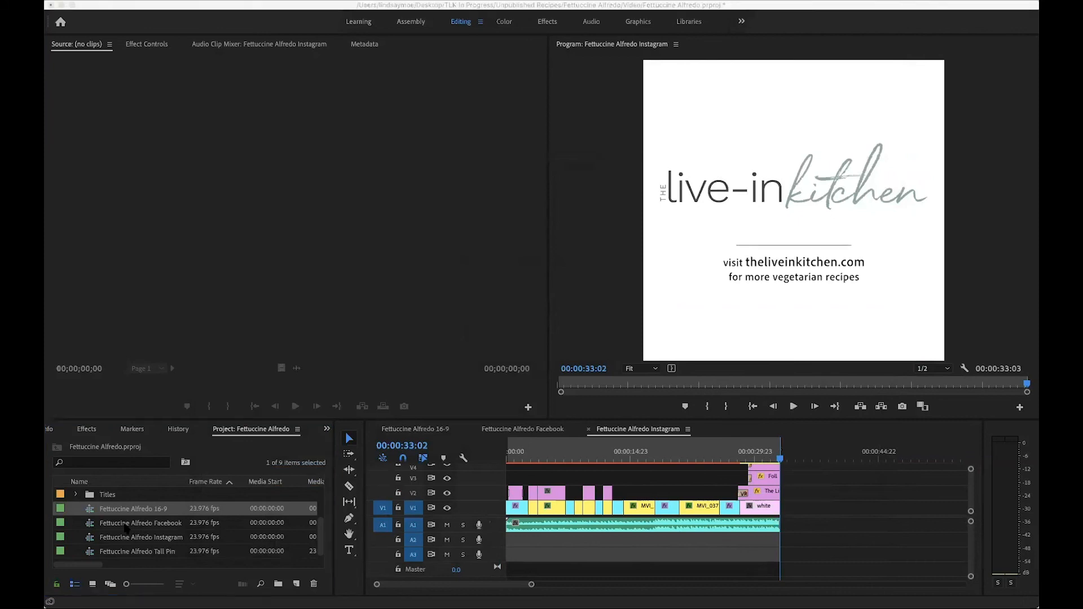
{"action": "left_click", "coordinate": [88, 507]}
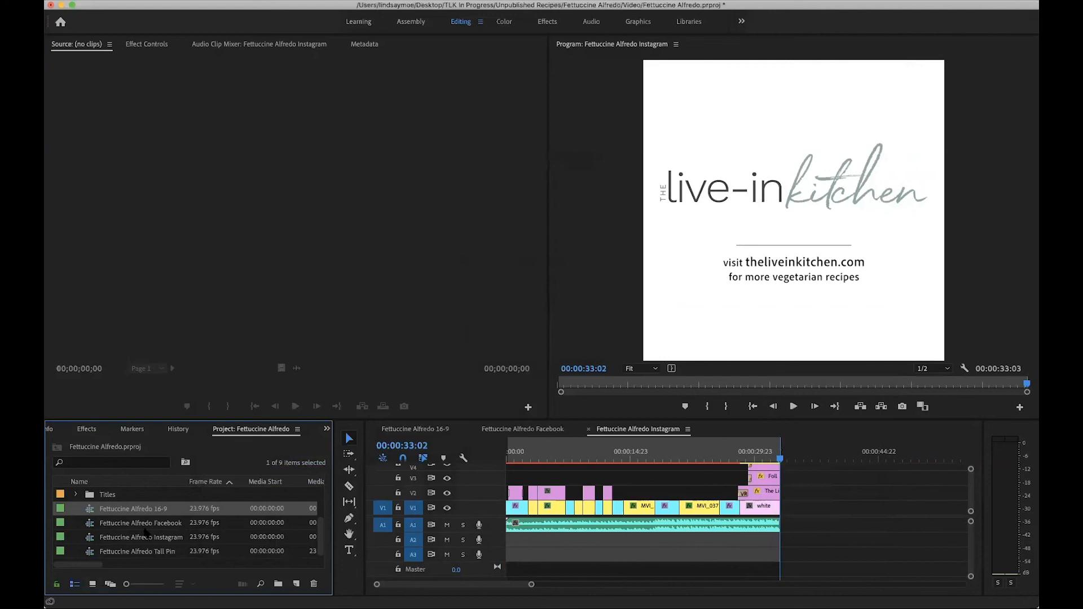
{"action": "left_click", "coordinate": [146, 0]}
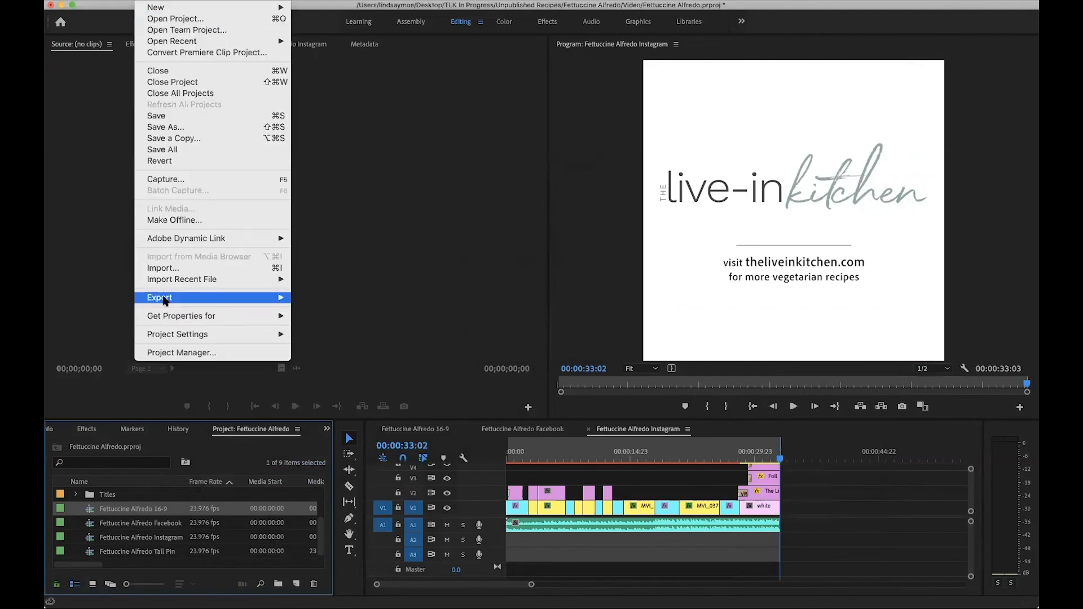
{"action": "mouse_move", "coordinate": [172, 299]}
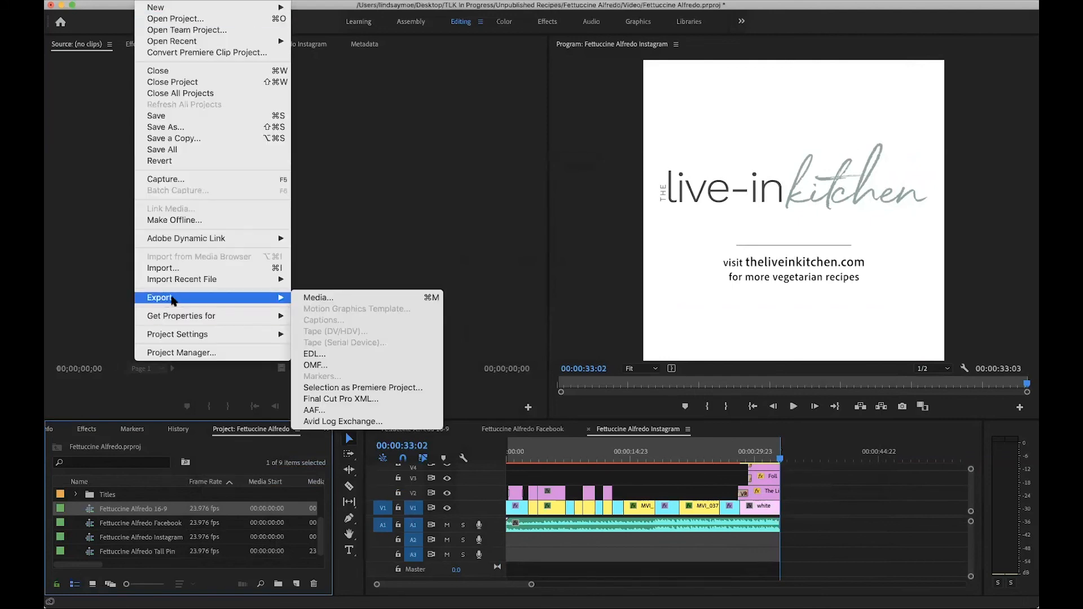
{"action": "left_click", "coordinate": [527, 309]}
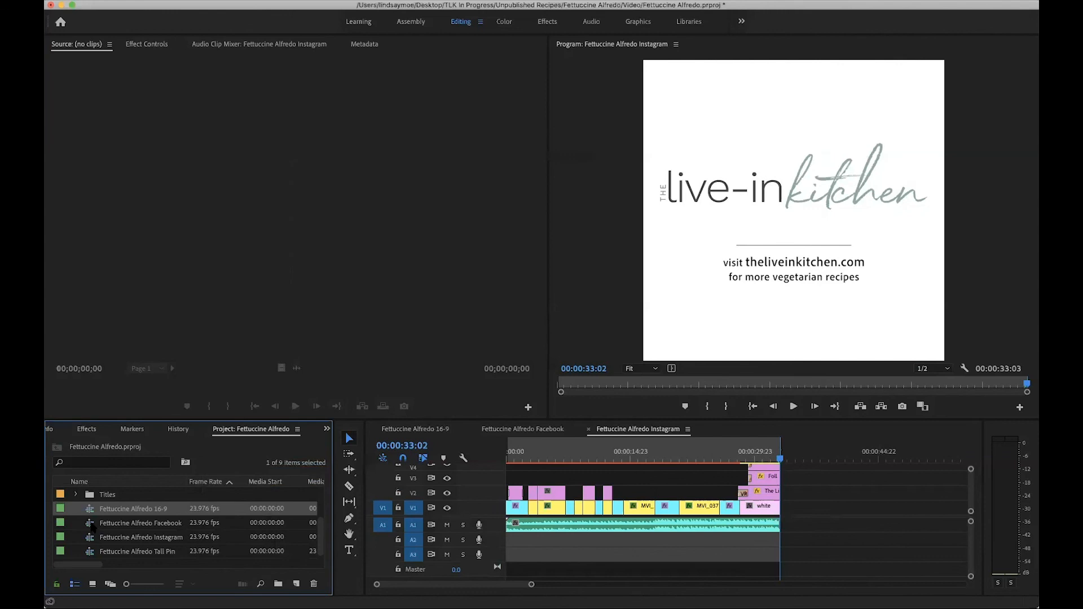
Step: Queue the Fettuccine Alfredo Facebook and Instagram sequences for export as H.264 with the Match Source - High bitrate preset
{"action": "left_click", "coordinate": [92, 527]}
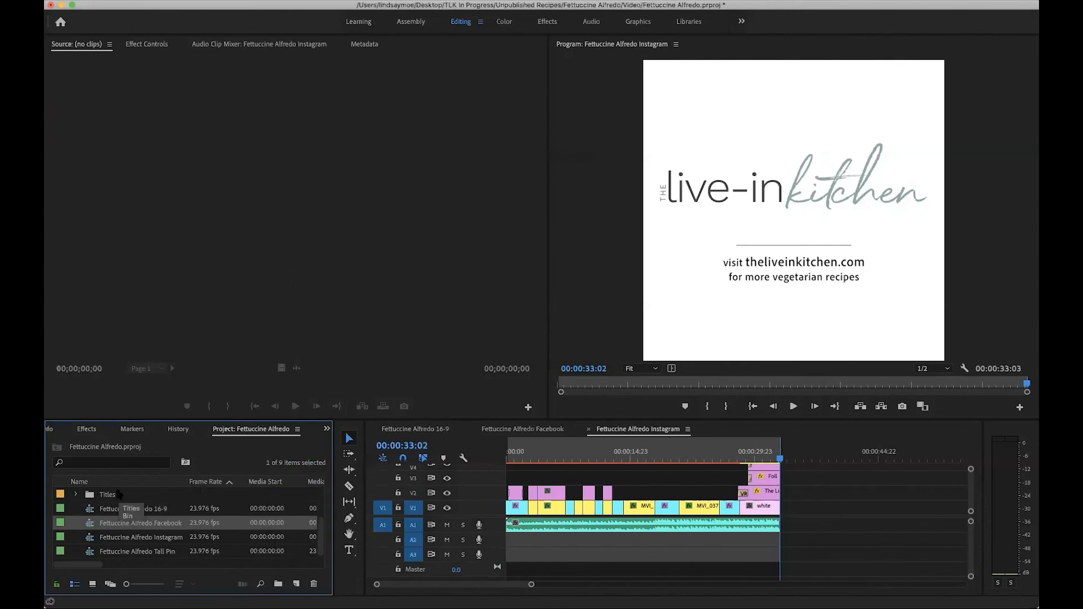
{"action": "key", "text": "super+m"}
{"action": "key", "text": "Return"}
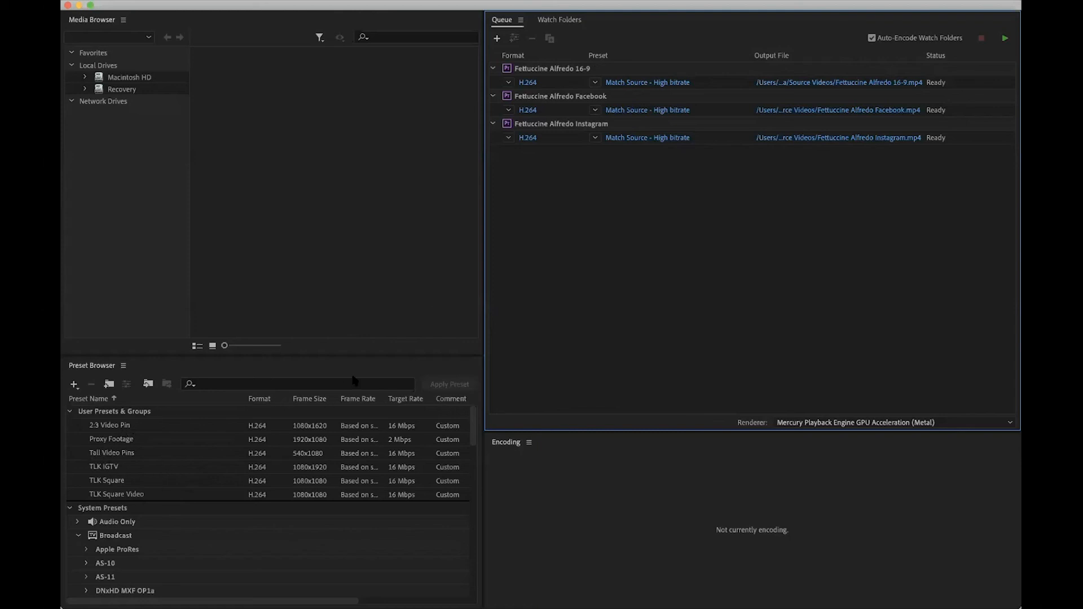
Step: In Adobe Media Encoder, apply the YouTube 1080p Full HD preset to the queued Fettuccine Alfredo 16-9 output
{"action": "scroll", "coordinate": [130, 469], "scroll_direction": "down", "scroll_amount": 20}
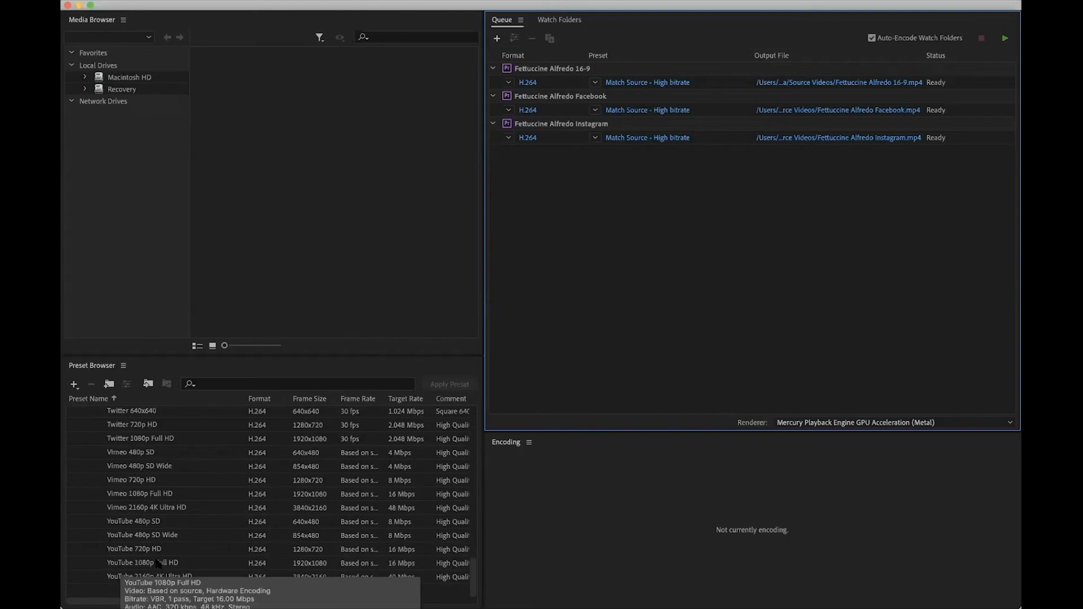
{"action": "left_click_drag", "start_coordinate": [117, 567], "coordinate": [629, 83]}
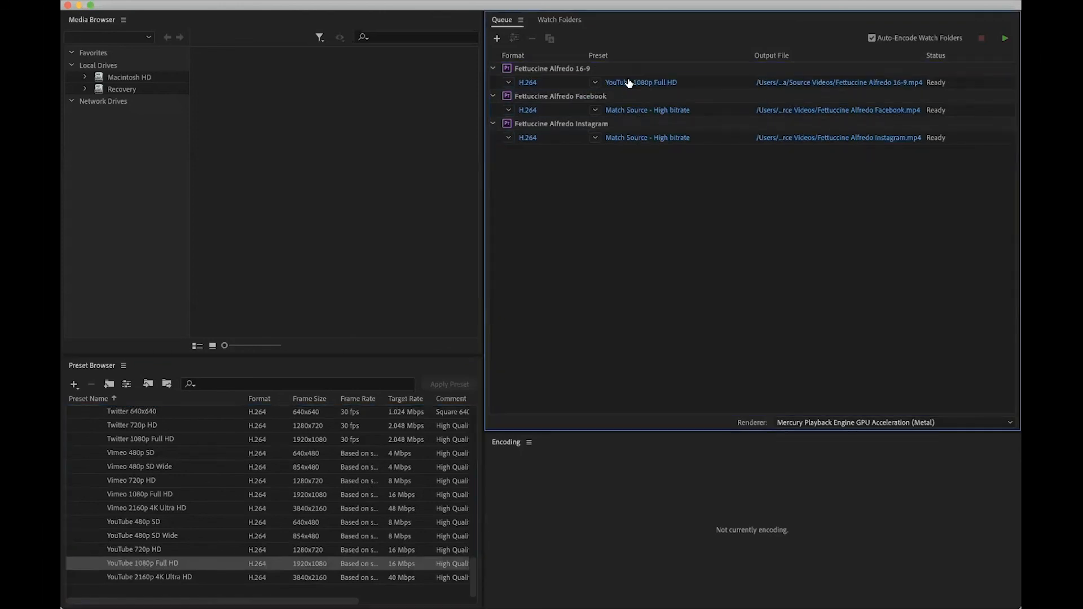
Step: Save the 16-9 output into a new "Finished Videos" folder inside TLK In Progress > Unpublished Recipes > Fettuccine Alfredo
{"action": "left_click", "coordinate": [804, 83]}
{"action": "left_click", "coordinate": [395, 263]}
{"action": "left_click", "coordinate": [508, 296]}
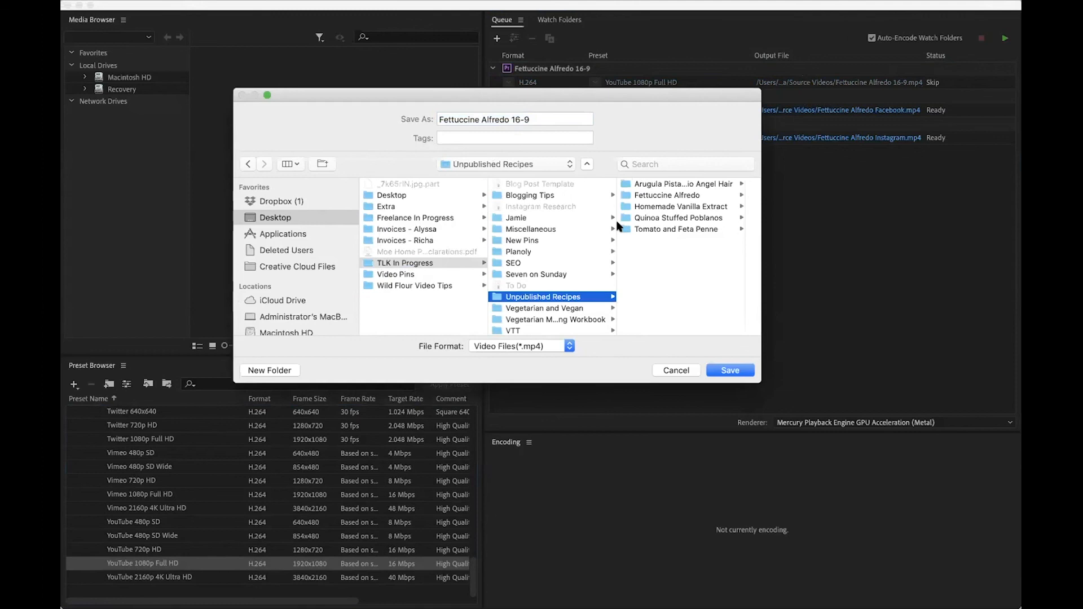
{"action": "left_click", "coordinate": [668, 195]}
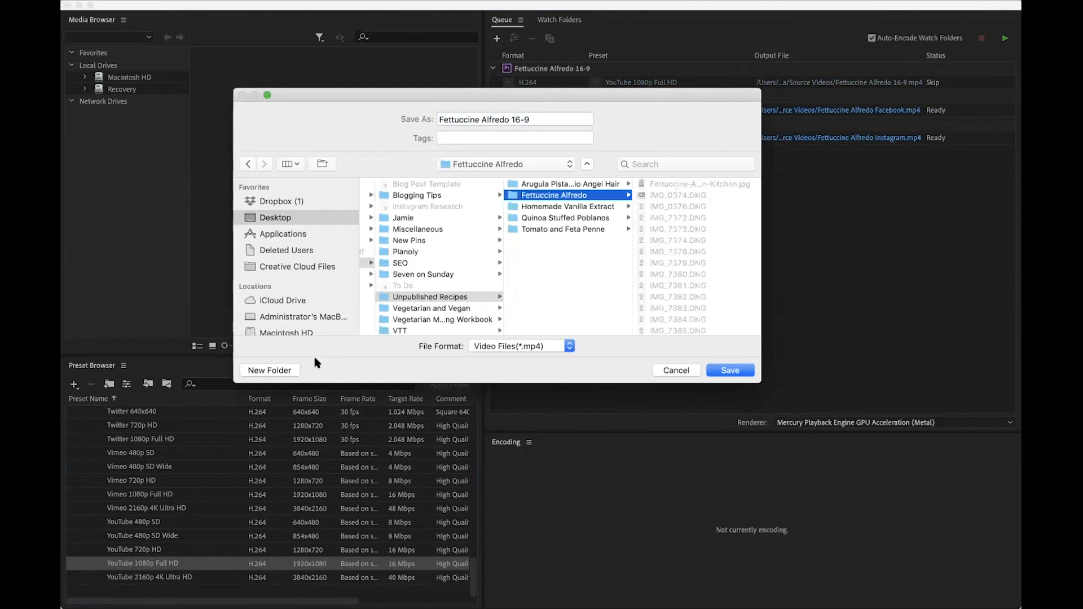
{"action": "left_click", "coordinate": [270, 370]}
{"action": "type", "text": "Flnished Videos"}
{"action": "key", "text": "Return"}
{"action": "left_click", "coordinate": [737, 372]}
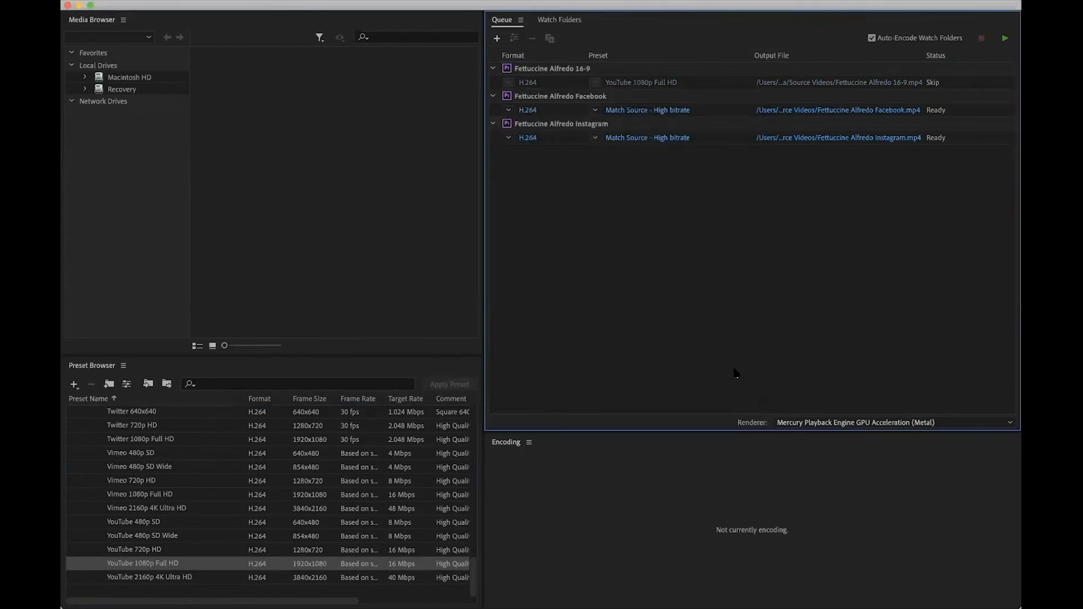
Step: Apply the TLK Square preset to the Fettuccine Alfredo Facebook output and review the Facebook and 16-9 export settings
{"action": "scroll", "coordinate": [147, 506], "scroll_direction": "up", "scroll_amount": 10}
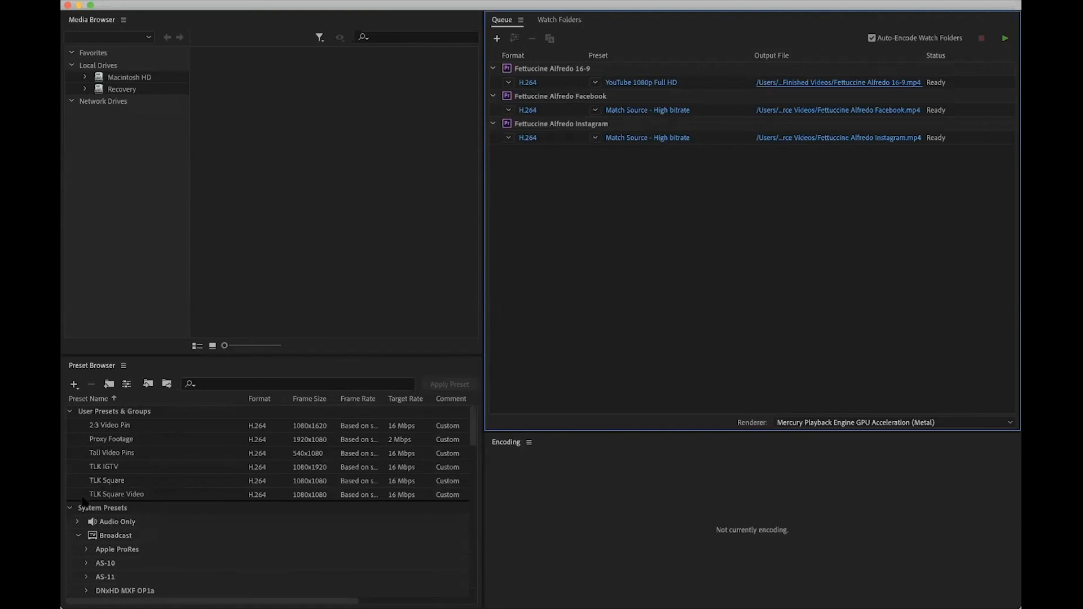
{"action": "left_click_drag", "start_coordinate": [101, 482], "coordinate": [631, 111]}
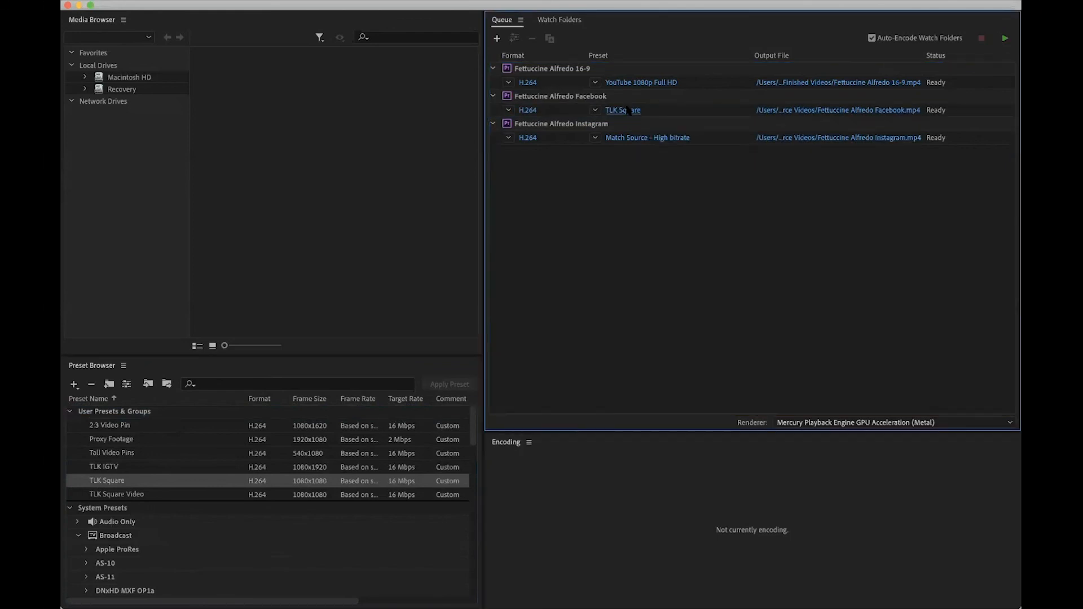
{"action": "left_click", "coordinate": [625, 110]}
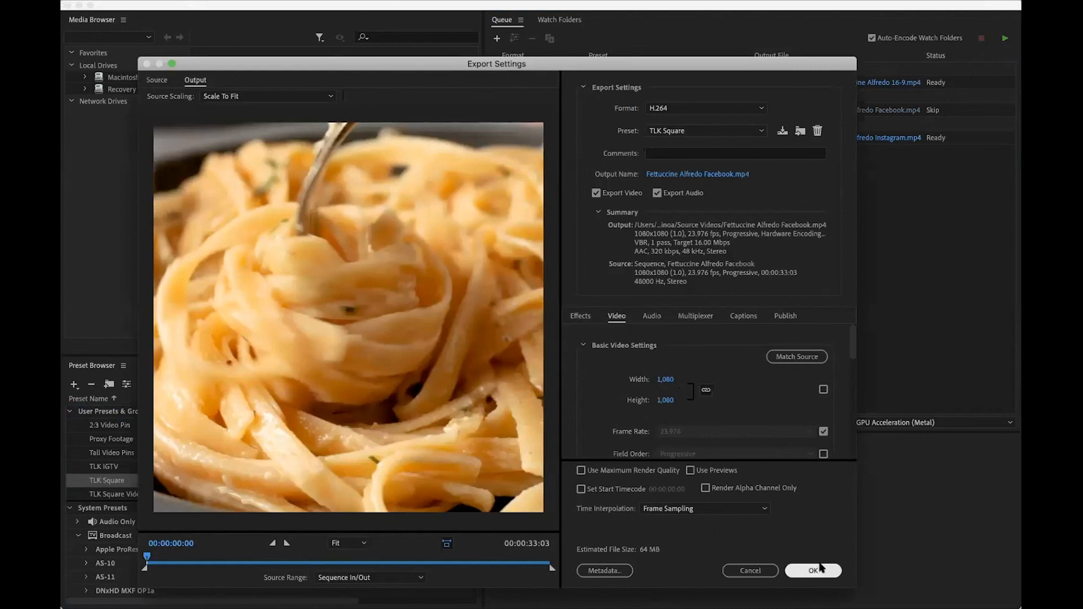
{"action": "left_click", "coordinate": [813, 570]}
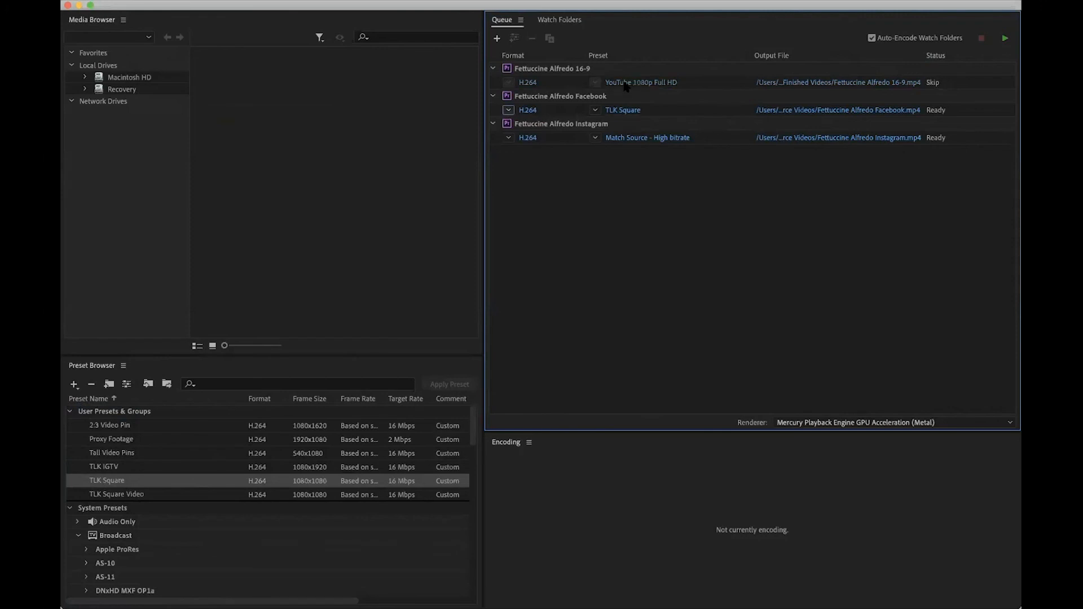
{"action": "left_click", "coordinate": [621, 83]}
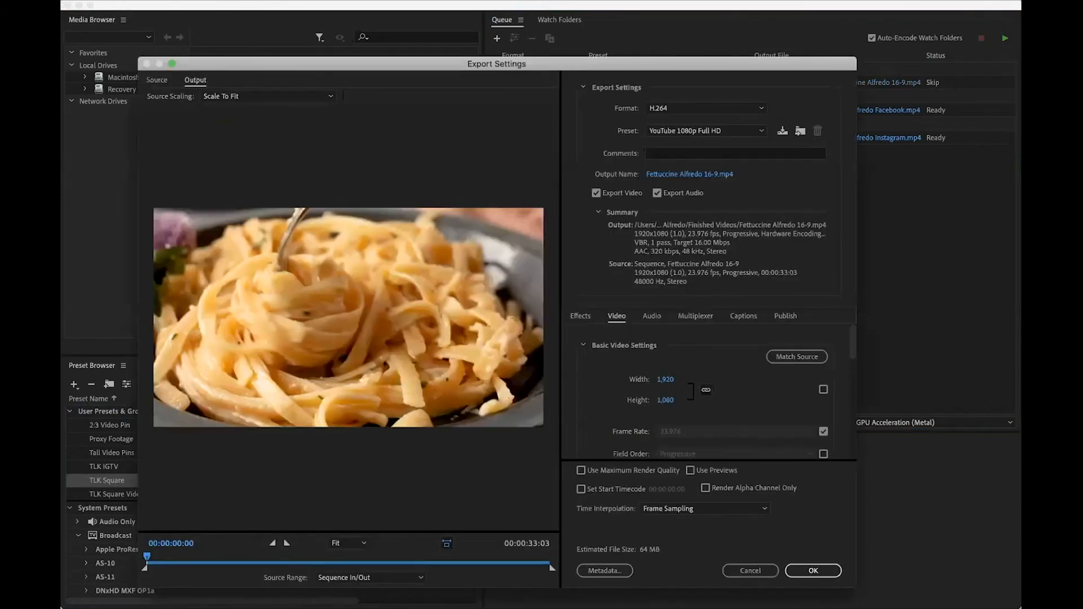
{"action": "left_click", "coordinate": [746, 570]}
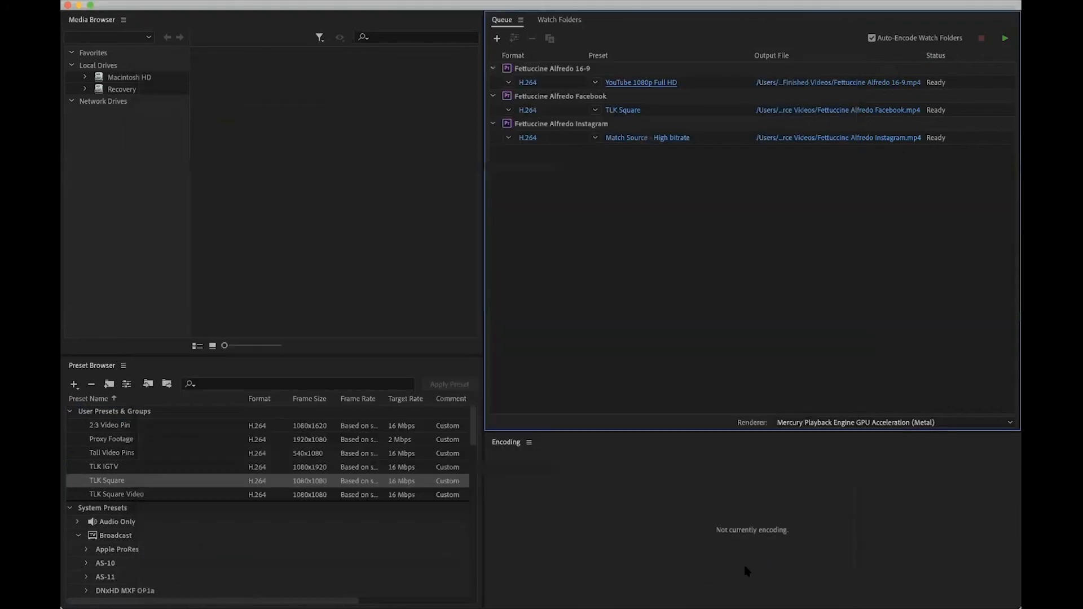
Step: Set the Fettuccine Alfredo Facebook output to save in Unpublished Recipes > Fettuccine Alfredo > Finished Videos
{"action": "left_click", "coordinate": [770, 110]}
{"action": "left_click", "coordinate": [560, 297]}
{"action": "left_click", "coordinate": [669, 196]}
{"action": "left_click", "coordinate": [691, 196]}
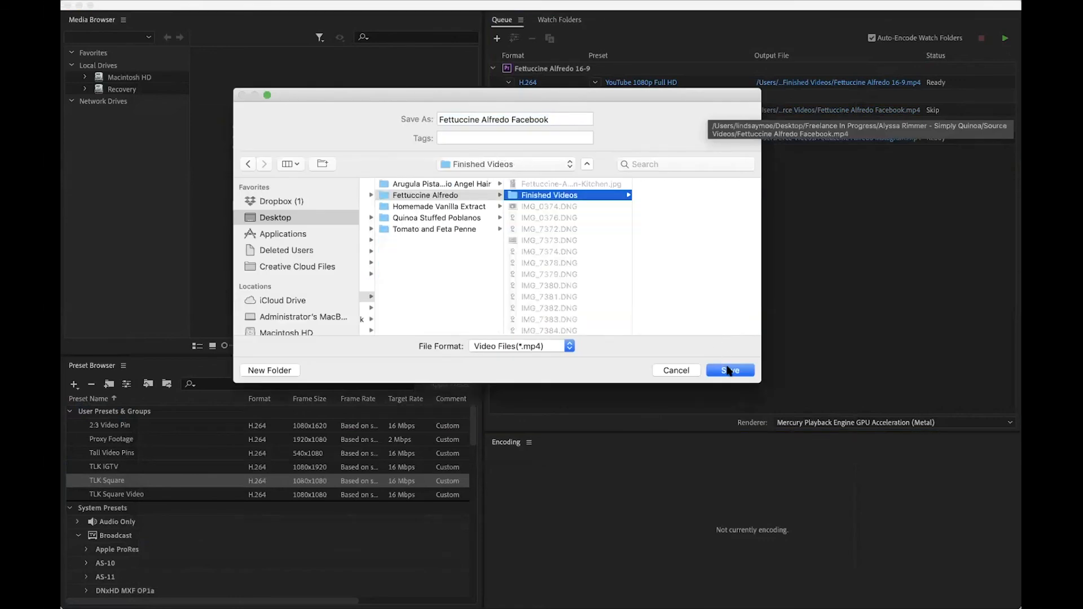
{"action": "left_click", "coordinate": [728, 371]}
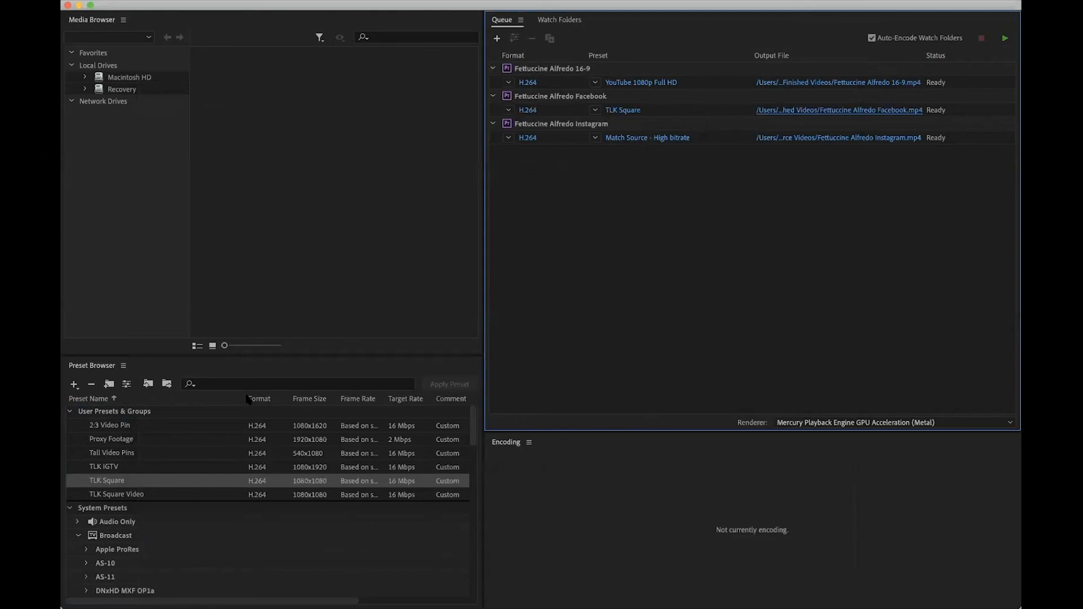
Step: Apply the TLK Square preset to the Fettuccine Alfredo Instagram output and save it in the Finished Videos folder
{"action": "left_click_drag", "start_coordinate": [110, 481], "coordinate": [655, 141]}
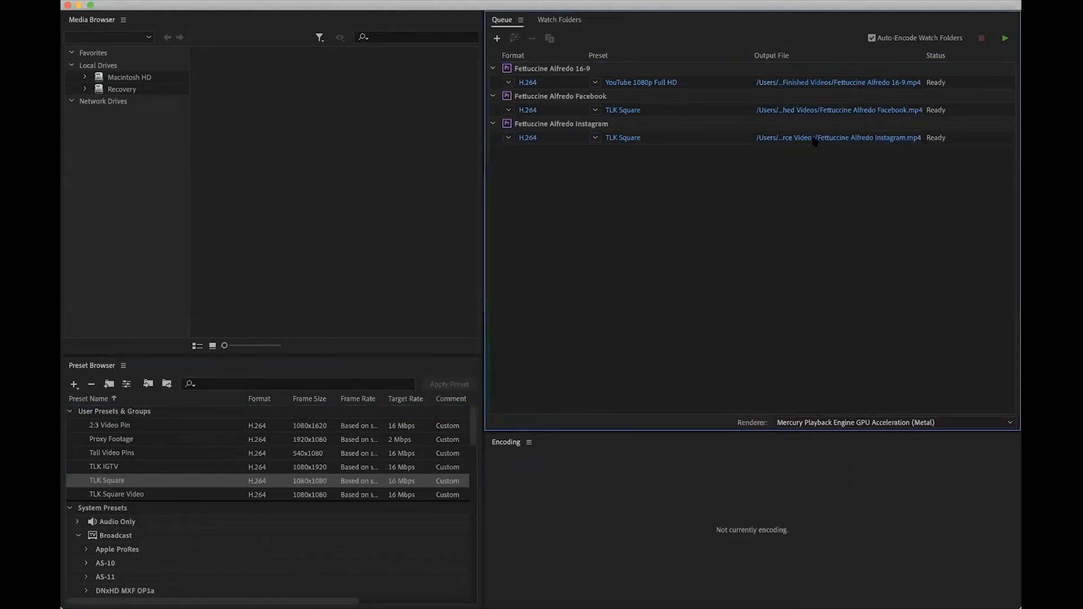
{"action": "left_click", "coordinate": [814, 139]}
{"action": "left_click", "coordinate": [538, 298]}
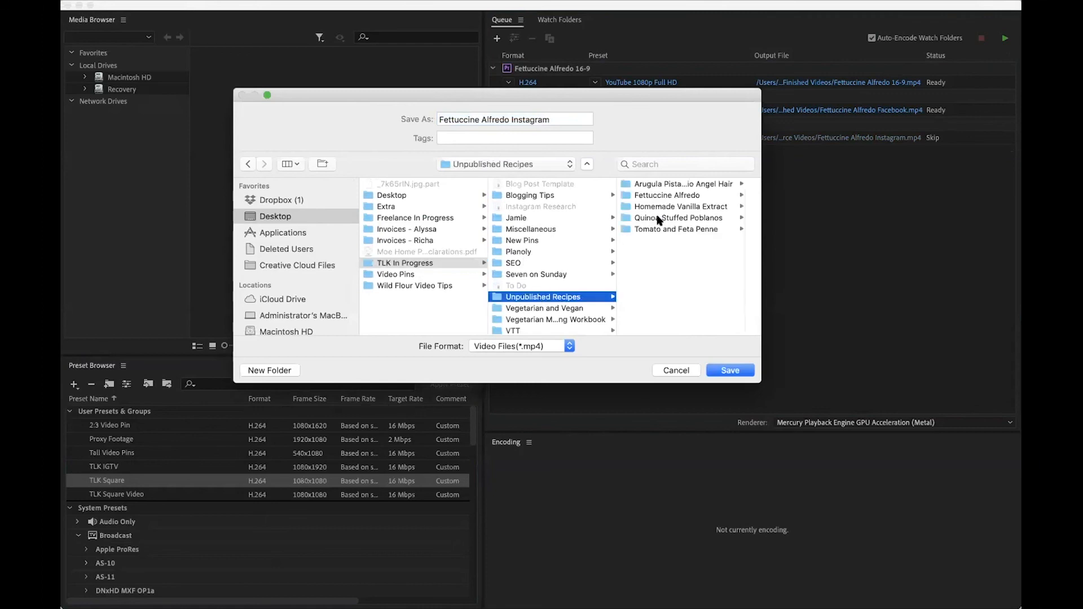
{"action": "left_click", "coordinate": [679, 193]}
{"action": "left_click", "coordinate": [700, 195]}
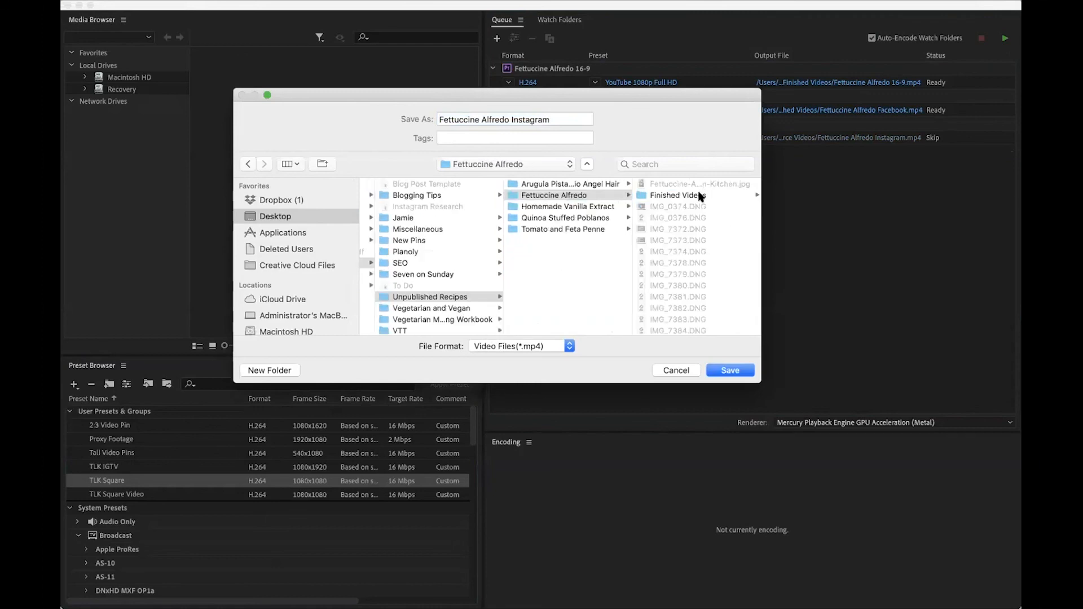
{"action": "left_click", "coordinate": [724, 369]}
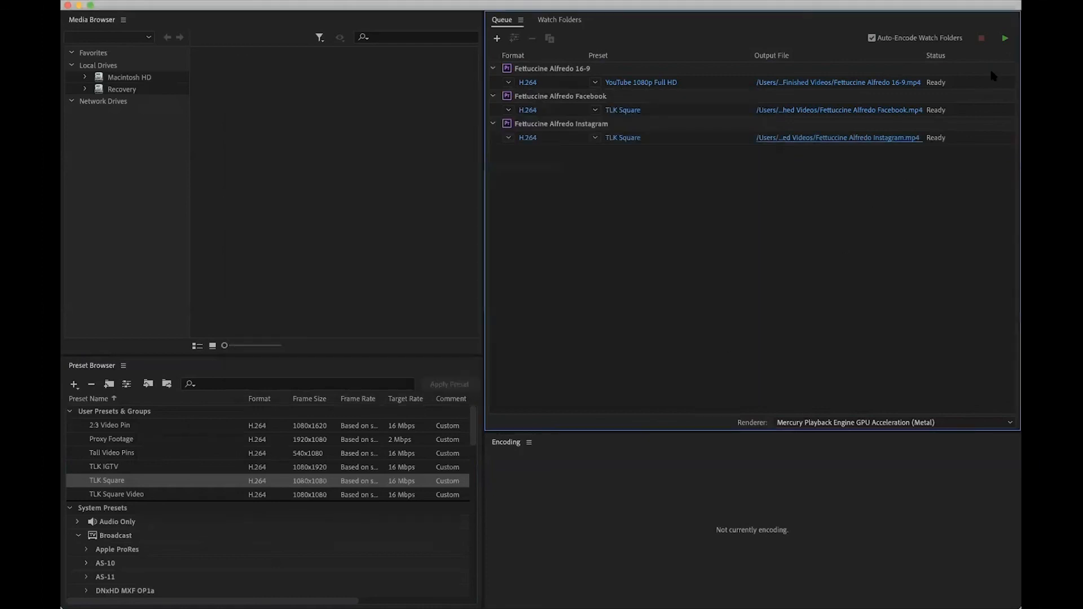
Step: Start encoding the queue with the 16-9, Facebook and Instagram outputs
{"action": "left_click", "coordinate": [1004, 39]}
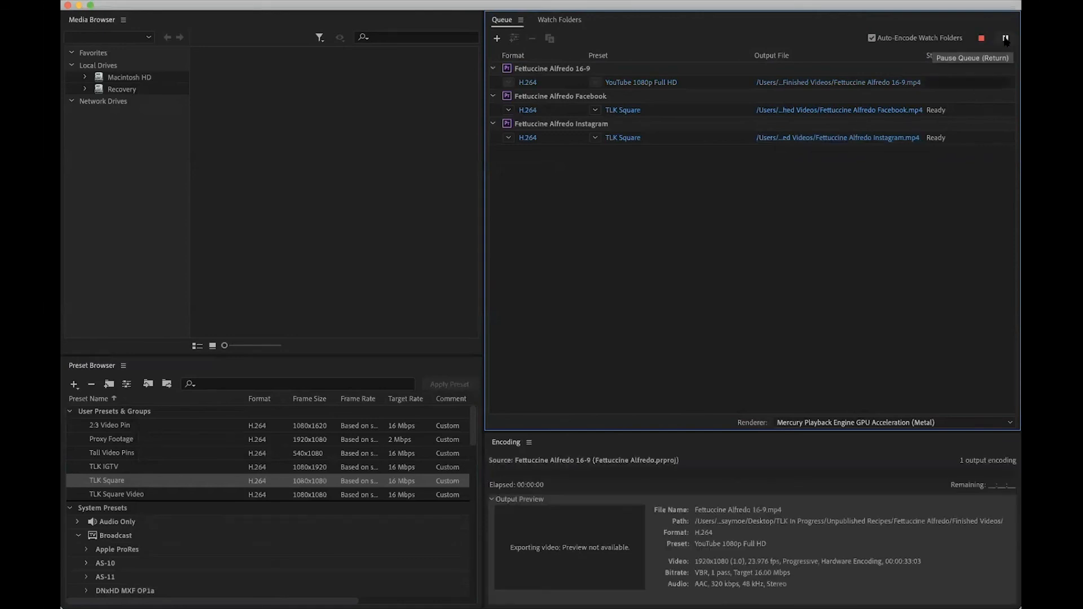
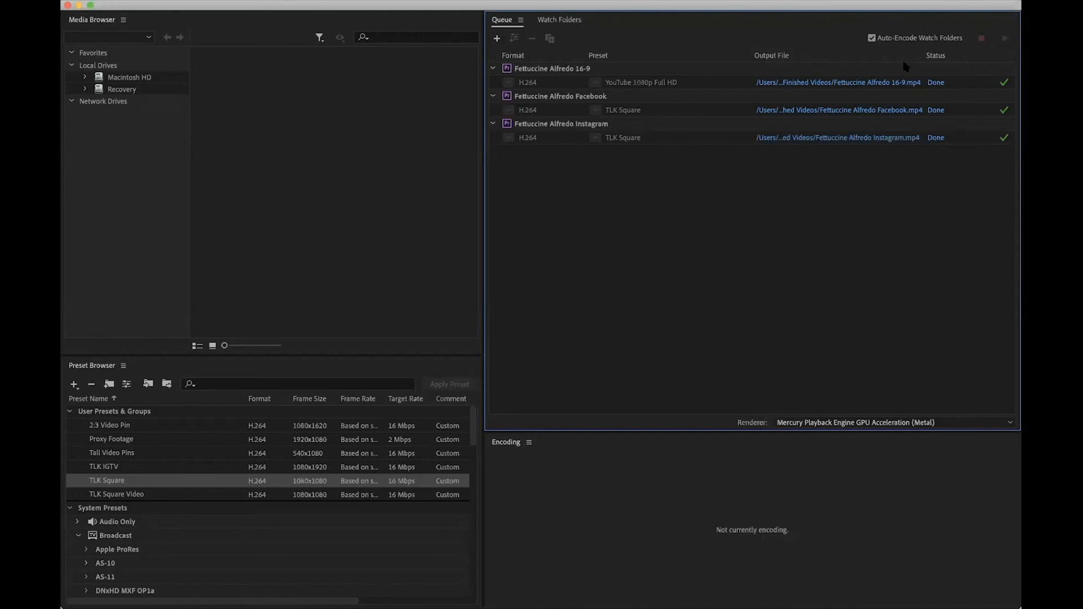
Step: Switch to Premiere Pro and create a project bin named "Exported Video"
{"action": "key", "text": "super+Tab"}
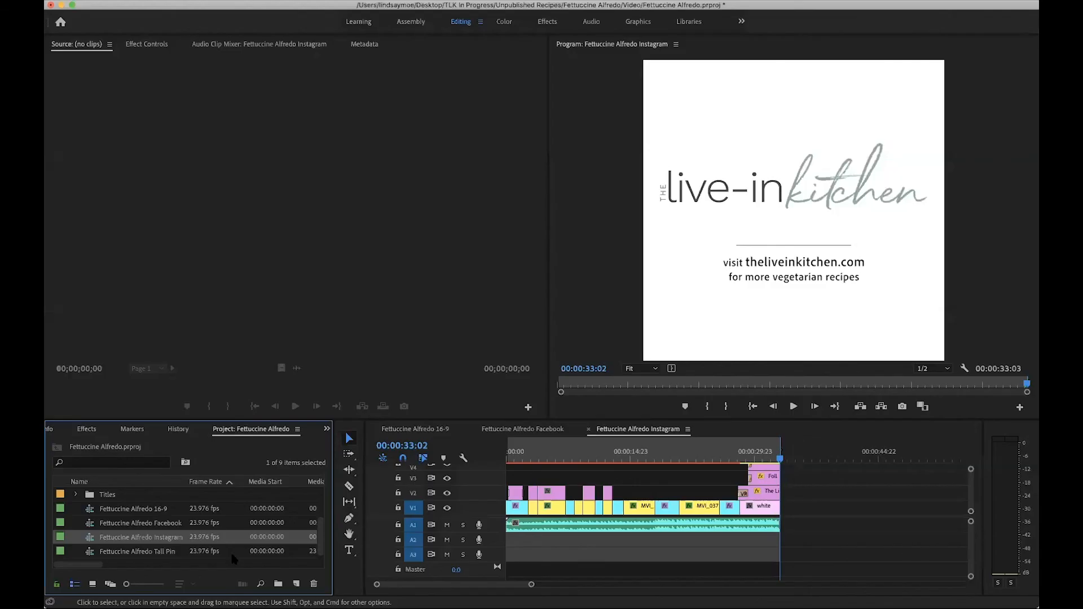
{"action": "scroll", "coordinate": [112, 528], "scroll_direction": "up", "scroll_amount": 2}
{"action": "scroll", "coordinate": [112, 529], "scroll_direction": "up", "scroll_amount": 2}
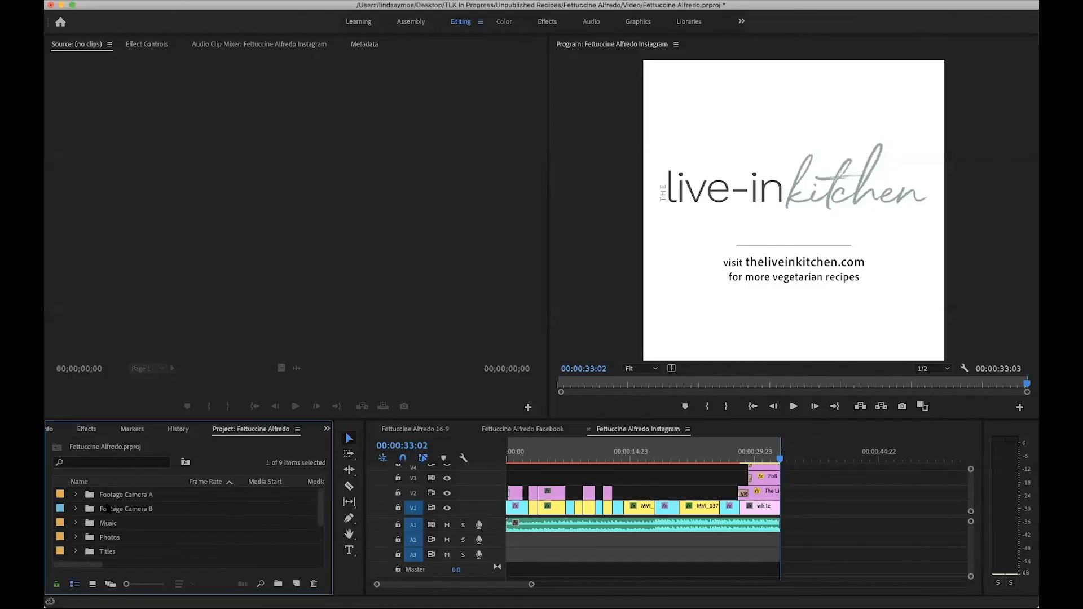
{"action": "left_click", "coordinate": [279, 584]}
{"action": "type", "text": "Exported Video"}
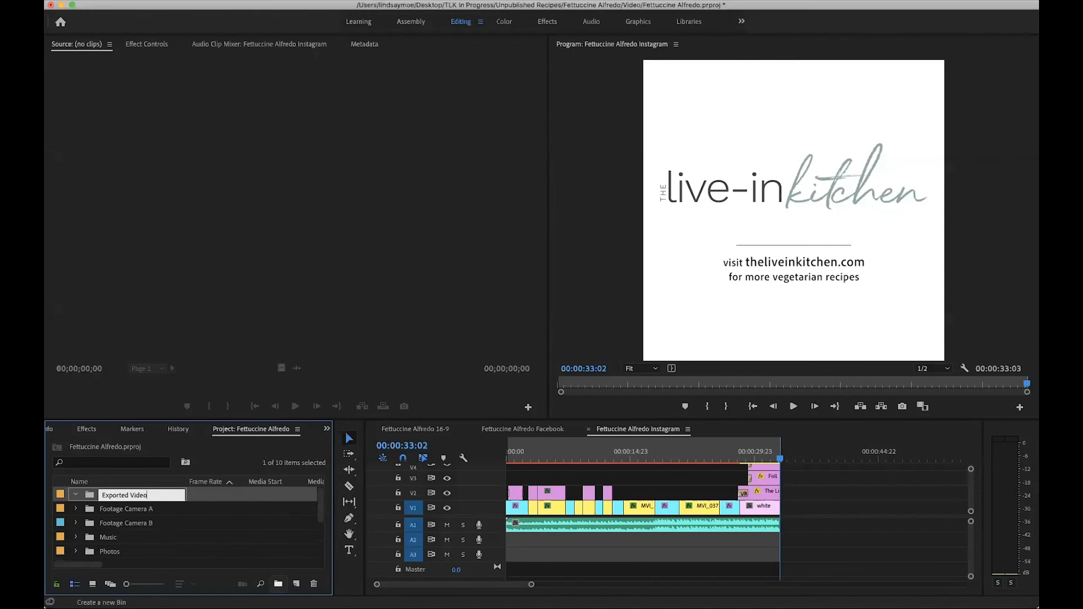
{"action": "key", "text": "Tab"}
Step: Import Fettuccine Alfredo Facebook.mp4 from the Finished Videos folder into the Exported Video bin
{"action": "left_click", "coordinate": [84, 496]}
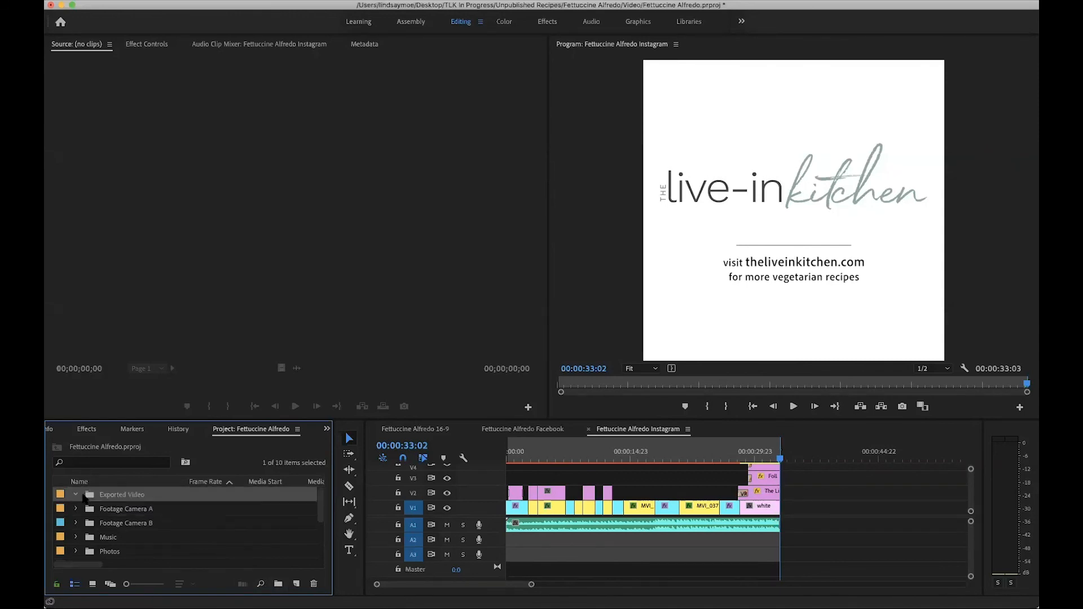
{"action": "key", "text": "super+i"}
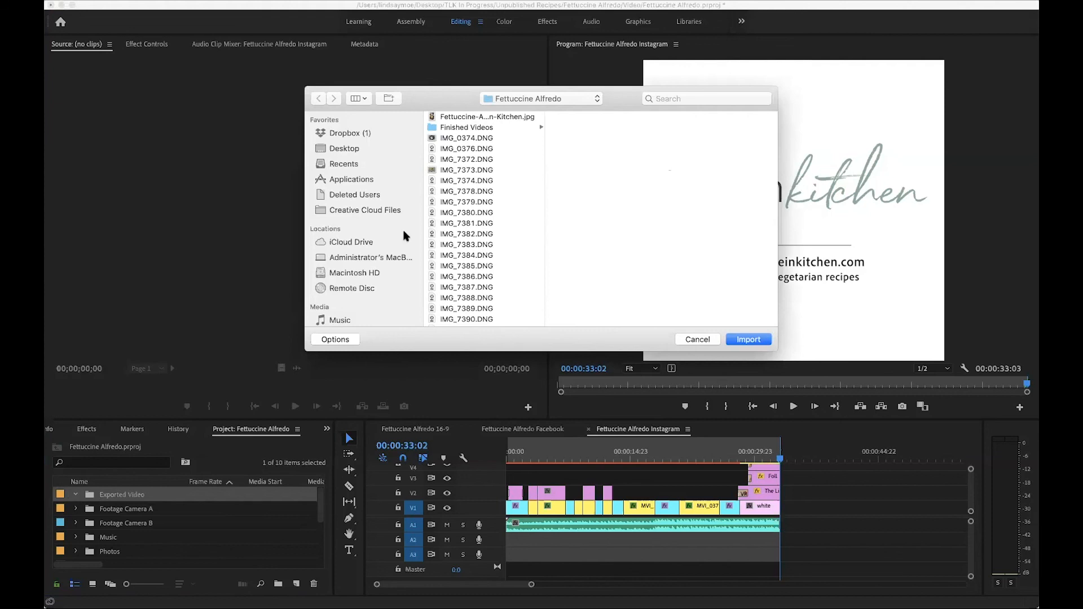
{"action": "left_click", "coordinate": [477, 126]}
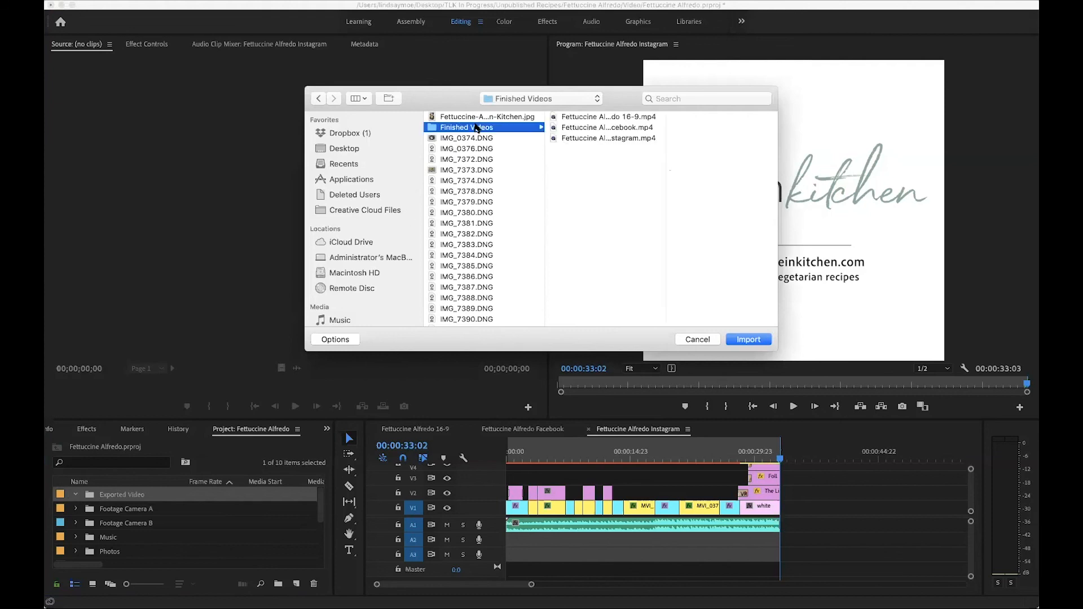
{"action": "double_click", "coordinate": [610, 127]}
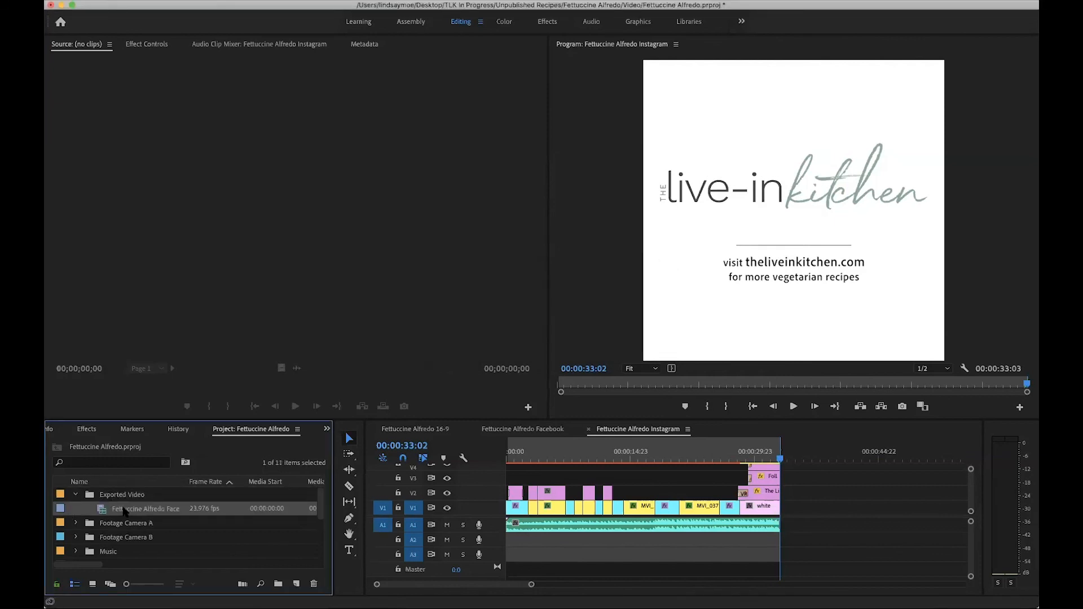
Step: Open the Fettuccine Alfredo Tall Pin sequence and place the exported Facebook video at its start, keeping the existing sequence settings
{"action": "scroll", "coordinate": [124, 510], "scroll_direction": "down", "scroll_amount": 5}
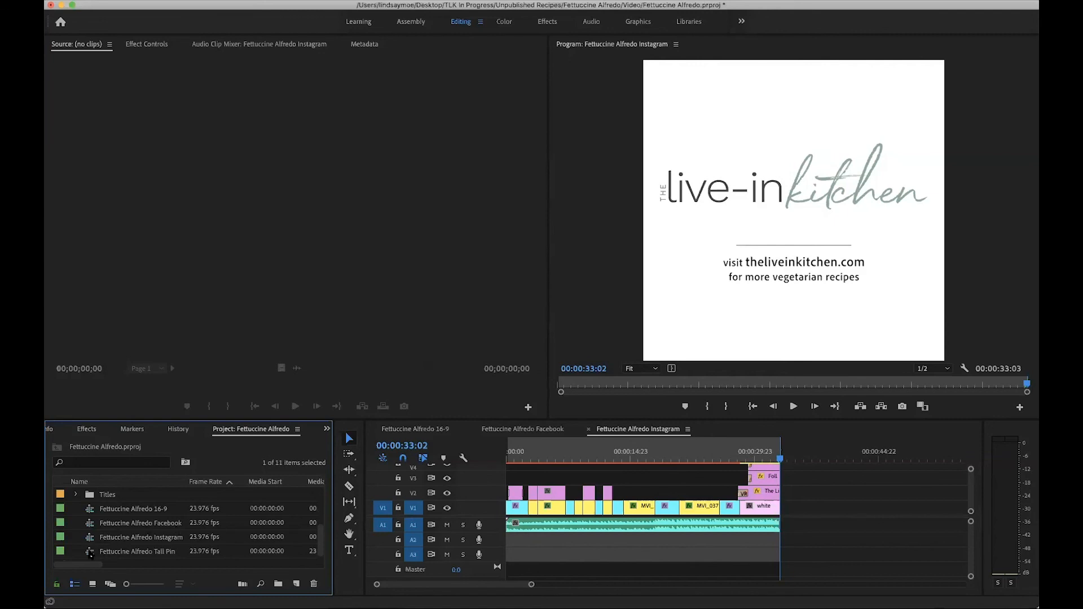
{"action": "double_click", "coordinate": [91, 553]}
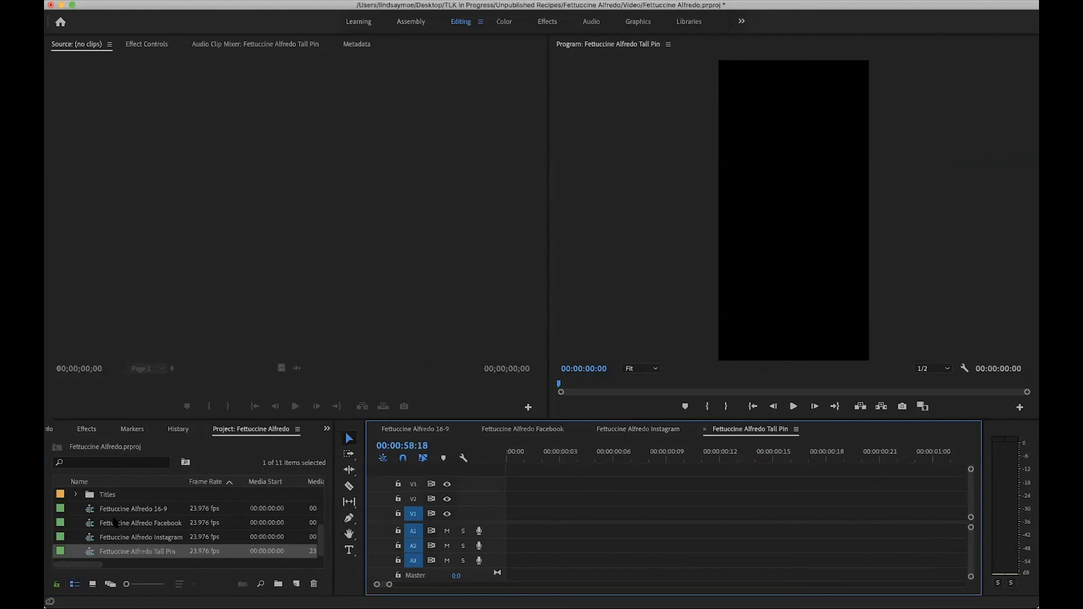
{"action": "scroll", "coordinate": [97, 529], "scroll_direction": "up", "scroll_amount": 5}
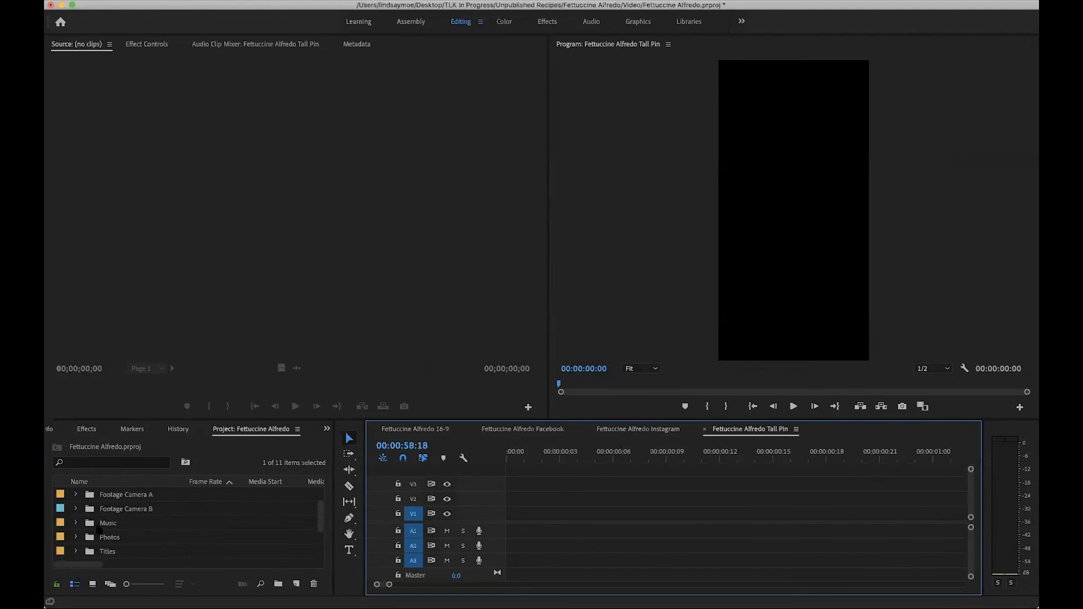
{"action": "left_click_drag", "start_coordinate": [102, 510], "coordinate": [530, 505]}
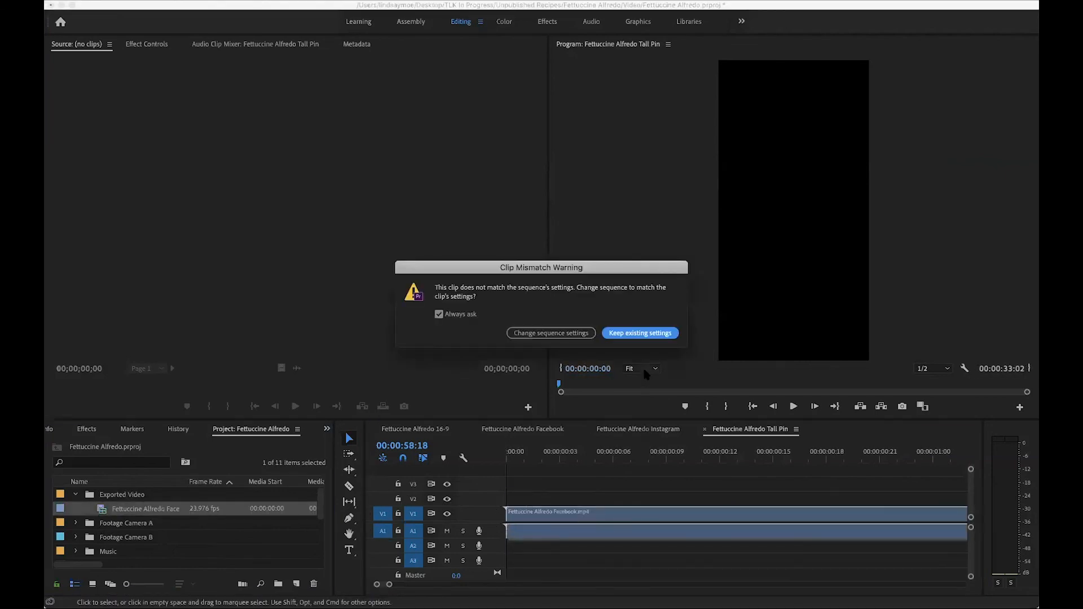
{"action": "left_click", "coordinate": [649, 333]}
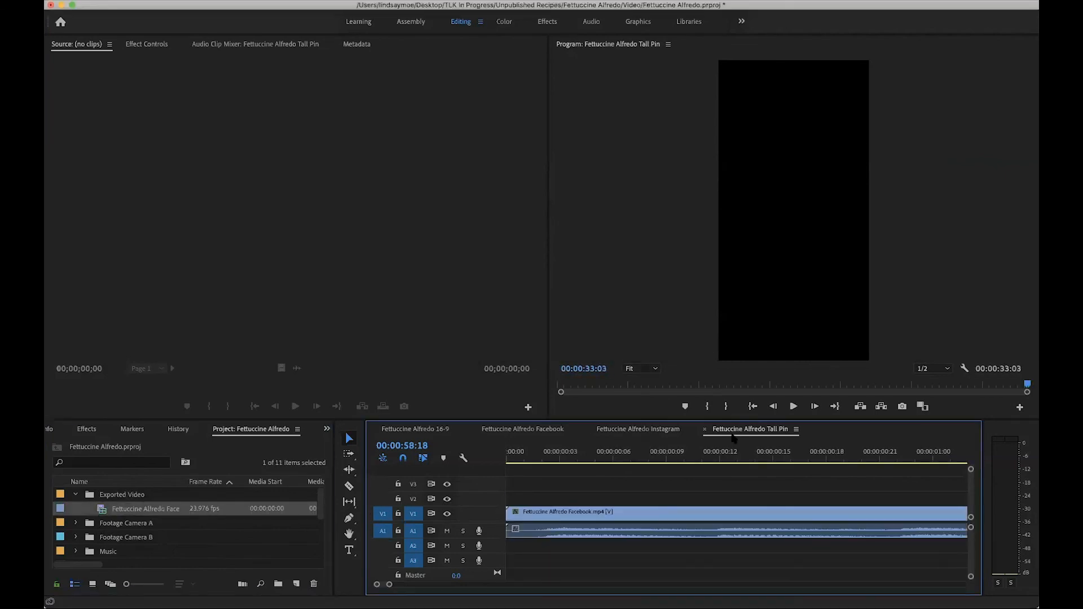
Step: Unlink the Facebook clip's audio and video in the Tall Pin sequence and move the video up to track V2
{"action": "key", "text": "minus"}
{"action": "key", "text": "minus"}
{"action": "key", "text": "minus"}
{"action": "key", "text": "minus"}
{"action": "key", "text": "minus"}
{"action": "key", "text": "minus"}
{"action": "key", "text": "minus"}
{"action": "key", "text": "minus"}
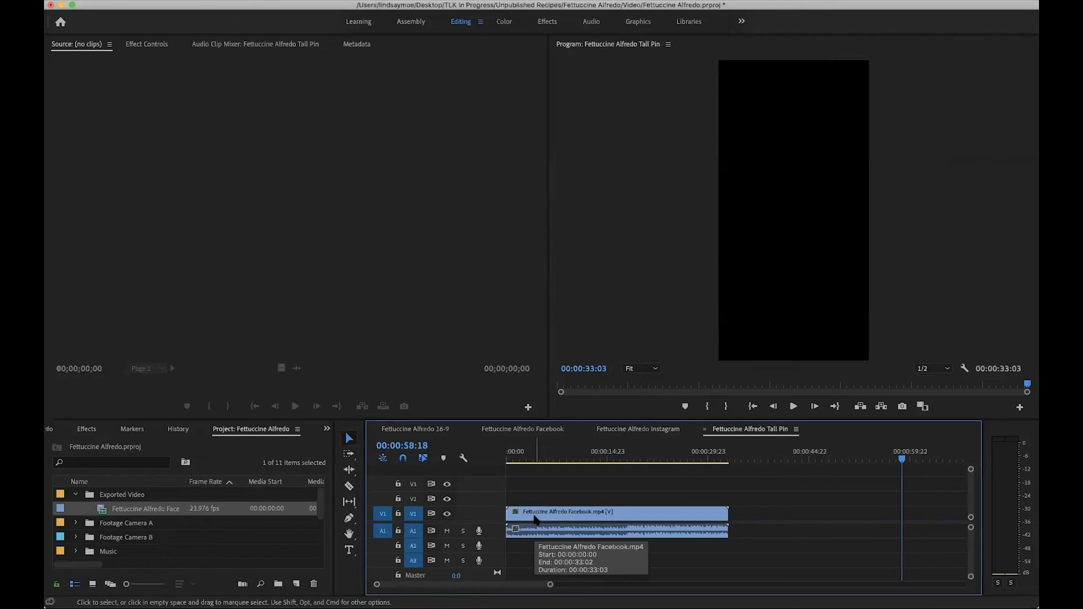
{"action": "right_click", "coordinate": [536, 519]}
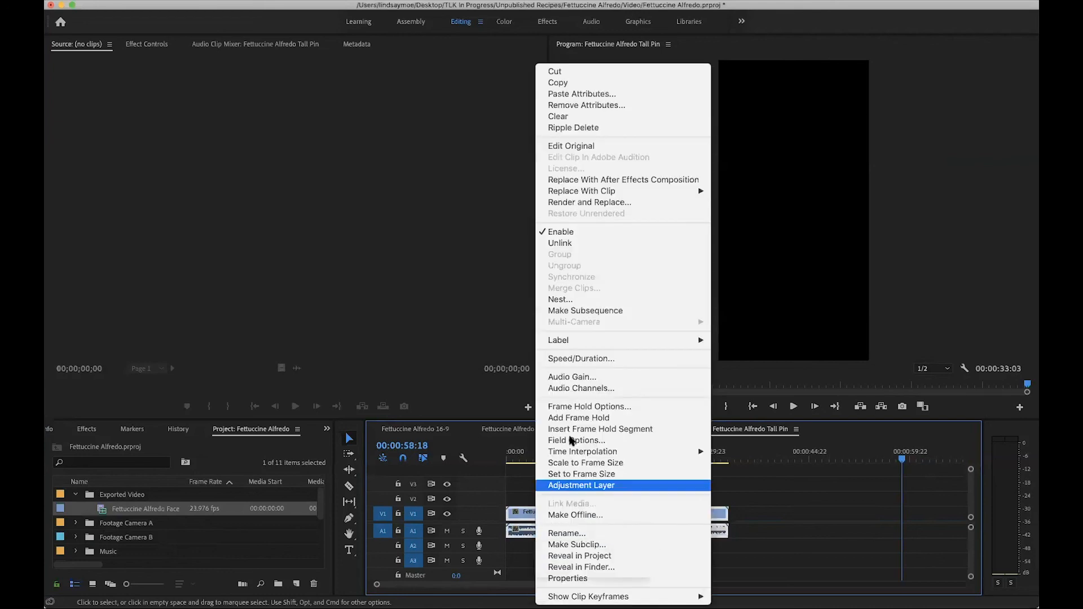
{"action": "left_click", "coordinate": [584, 243]}
{"action": "left_click_drag", "start_coordinate": [537, 514], "coordinate": [537, 498]}
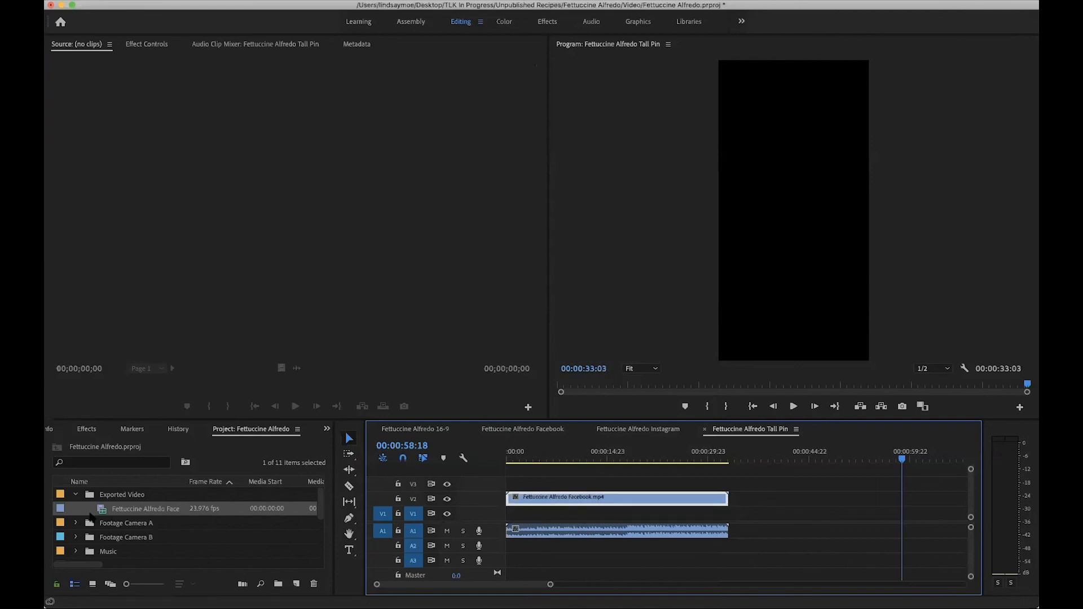
Step: Place the Fettuccine Alfredo photo on V1 beneath the Facebook video, spanning its full length, and move the playhead to 00:00:13:19
{"action": "scroll", "coordinate": [91, 516], "scroll_direction": "down", "scroll_amount": 1}
{"action": "left_click", "coordinate": [76, 552]}
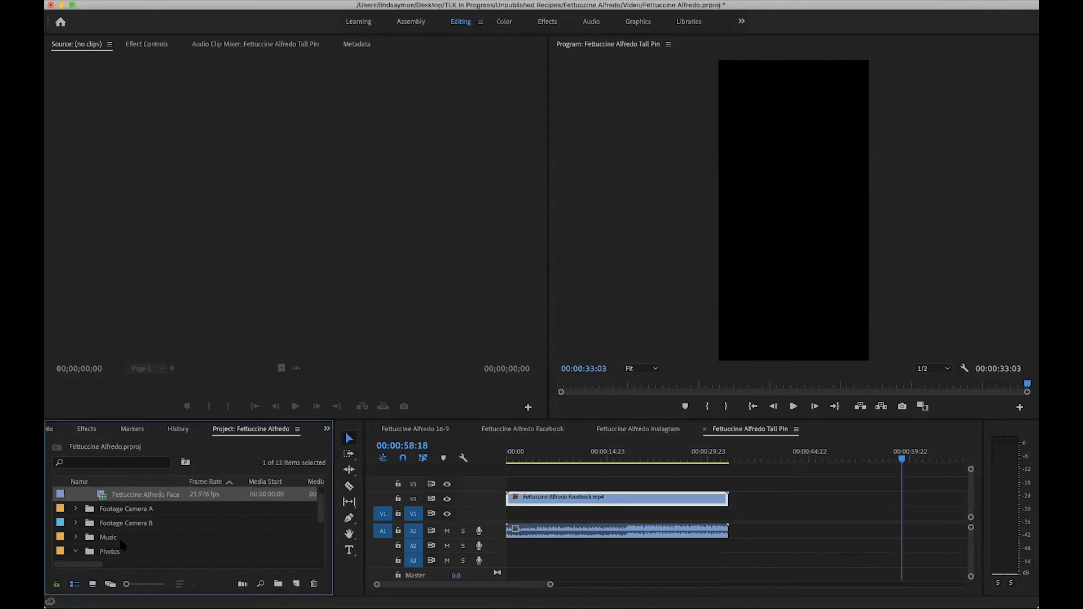
{"action": "scroll", "coordinate": [113, 550], "scroll_direction": "down", "scroll_amount": 1}
{"action": "left_click_drag", "start_coordinate": [104, 553], "coordinate": [726, 535]}
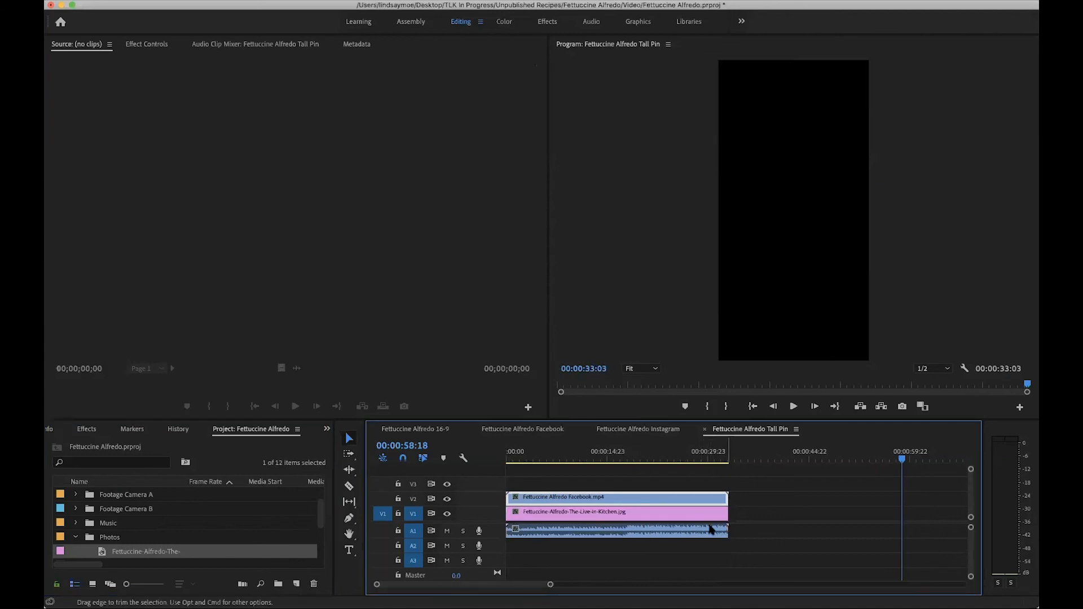
{"action": "left_click", "coordinate": [599, 458]}
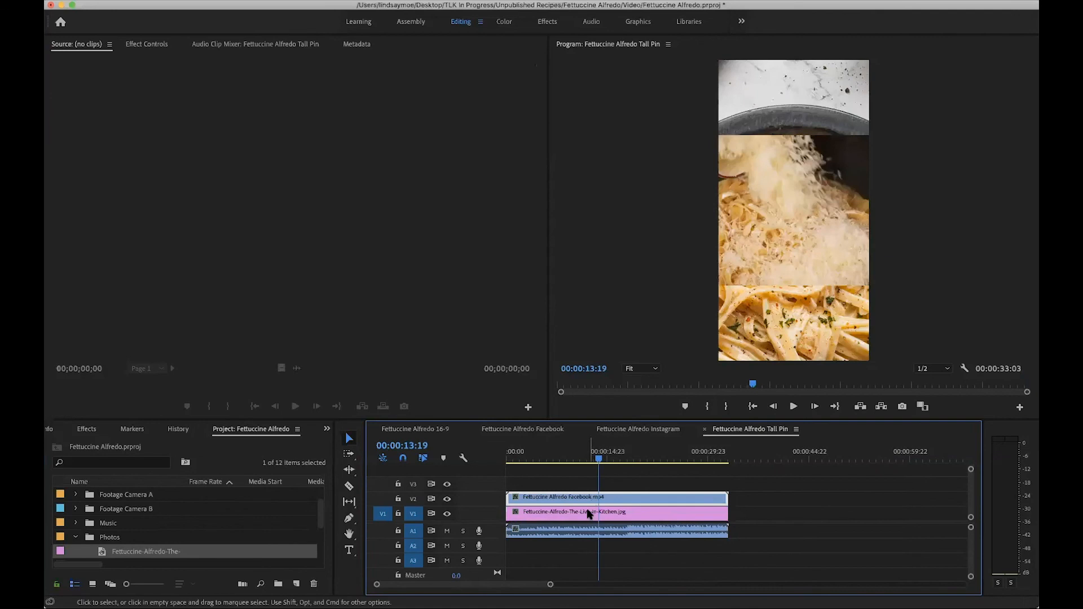
Step: Set the vertical position of the Fettuccine Alfredo Facebook clip on V2 to 540 so it fills the upper half of the frame
{"action": "left_click", "coordinate": [548, 22]}
{"action": "left_click", "coordinate": [503, 452]}
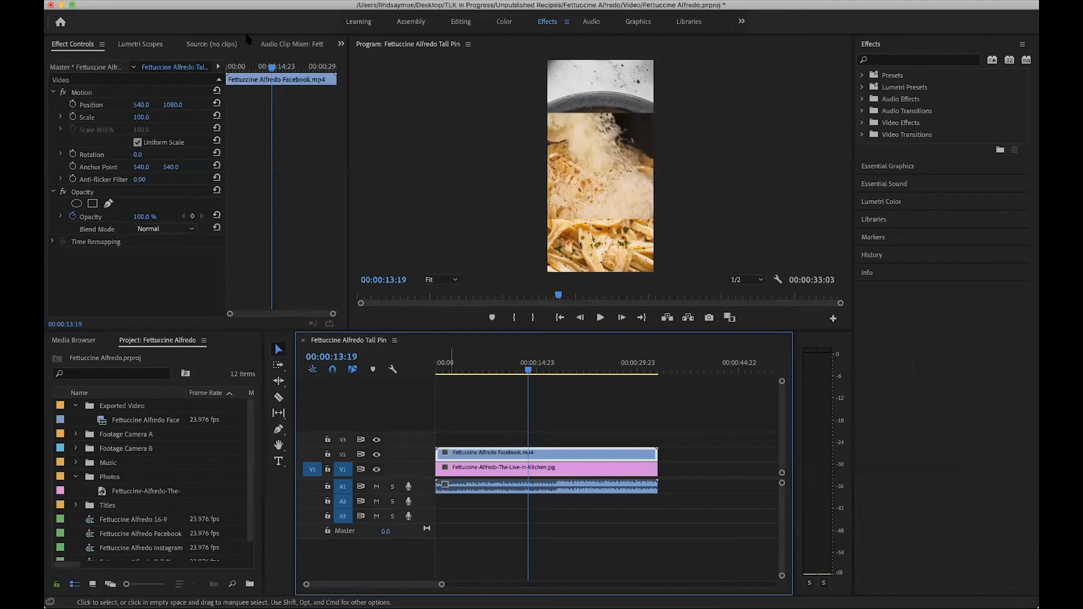
{"action": "left_click", "coordinate": [176, 102]}
{"action": "left_click", "coordinate": [175, 105]}
{"action": "type", "text": "540"}
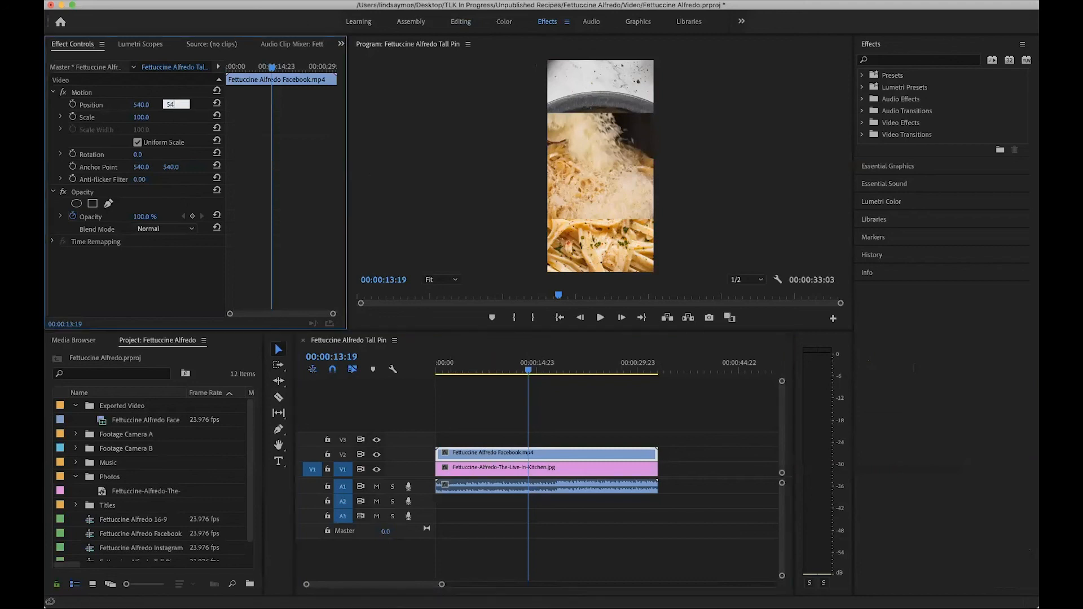
{"action": "key", "text": "Return"}
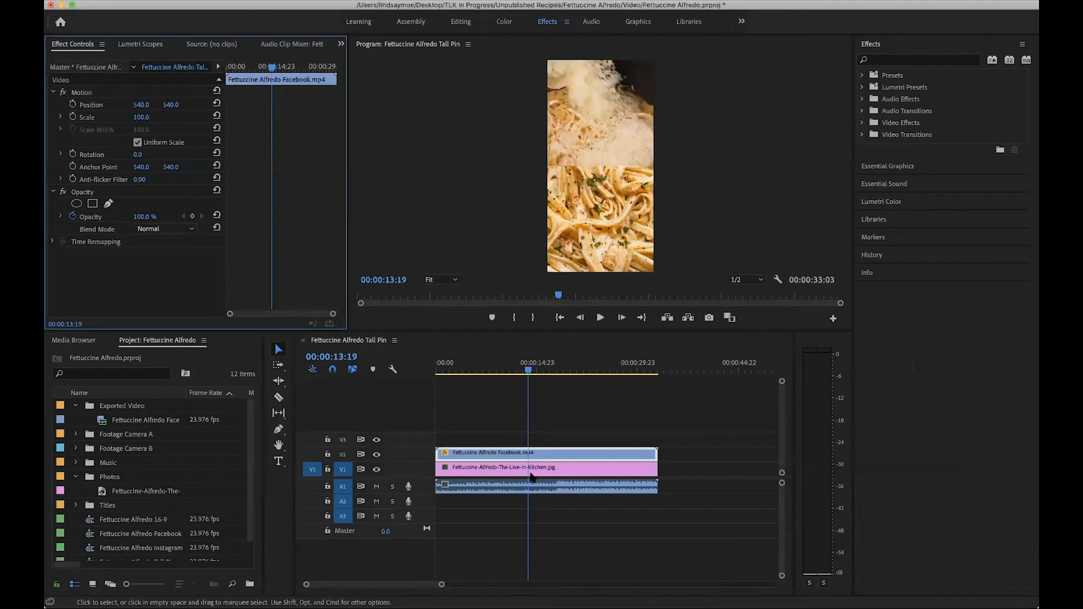
Step: Scale the Fettuccine Alfredo photo on V1 to 38 and lower its vertical position to about 1406 to fill the lower half
{"action": "left_click", "coordinate": [532, 469]}
{"action": "left_click_drag", "start_coordinate": [141, 119], "coordinate": [98, 119]}
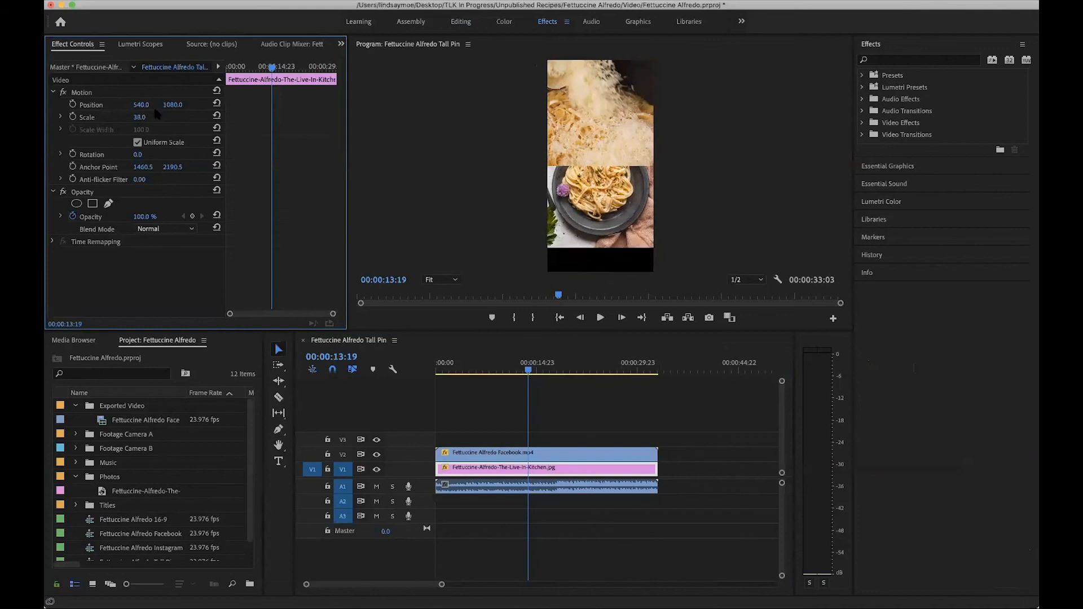
{"action": "mouse_move", "coordinate": [173, 104]}
{"action": "left_mouse_down"}
{"action": "mouse_move", "coordinate": [220, 105]}
{"action": "mouse_move", "coordinate": [176, 104]}
{"action": "left_mouse_up"}
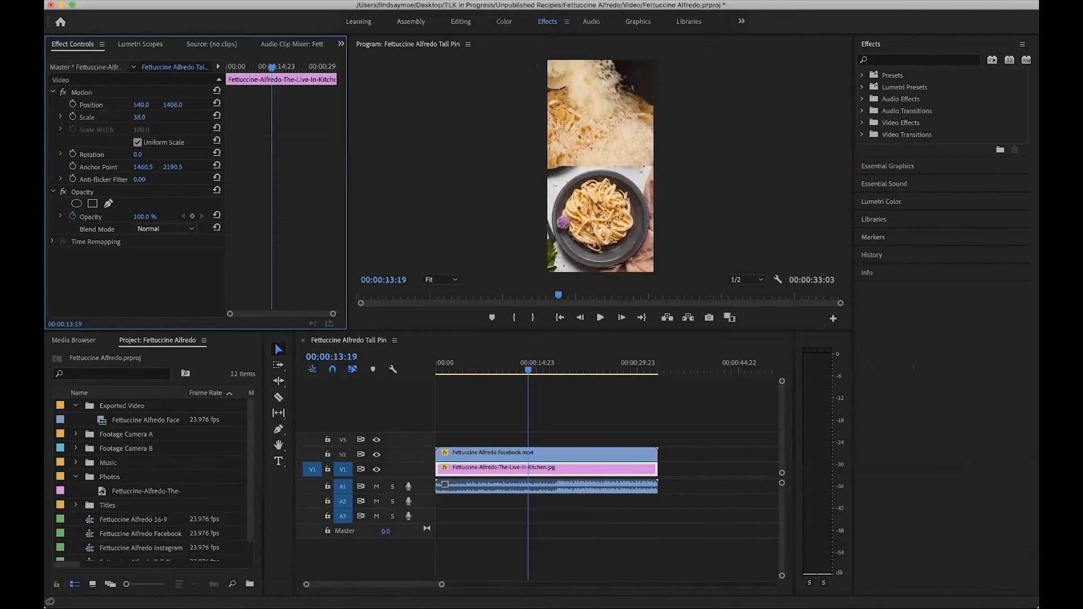
Step: Move the playhead to the Tall Pin sequence's last frame at 00:00:33:02 and mark the out point there
{"action": "left_click_drag", "start_coordinate": [505, 366], "coordinate": [663, 364]}
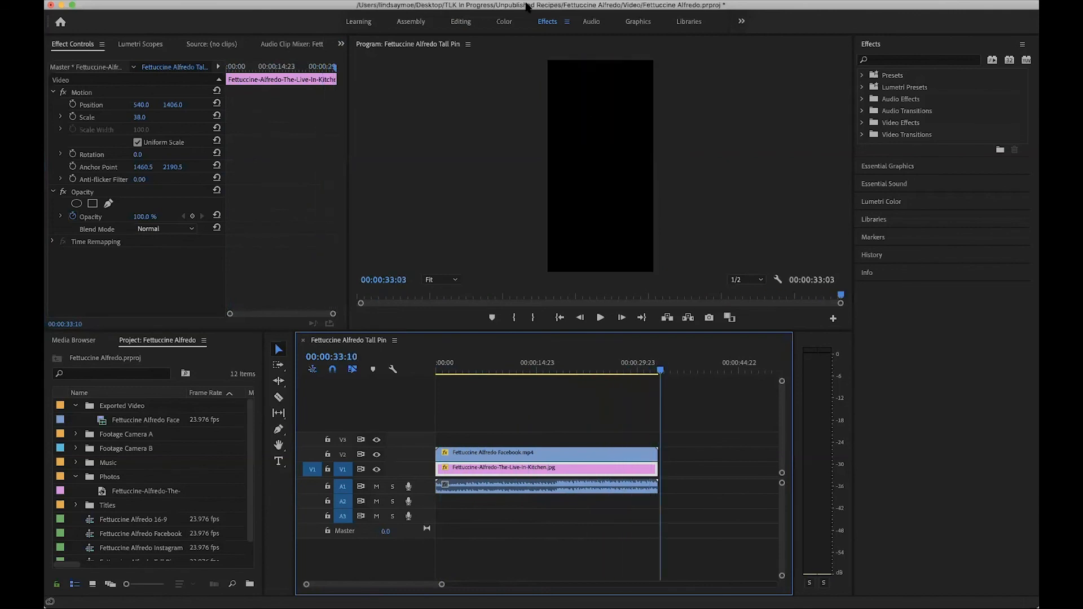
{"action": "left_click", "coordinate": [459, 21]}
{"action": "left_click", "coordinate": [757, 460]}
{"action": "key", "text": "Up"}
{"action": "key", "text": "Left"}
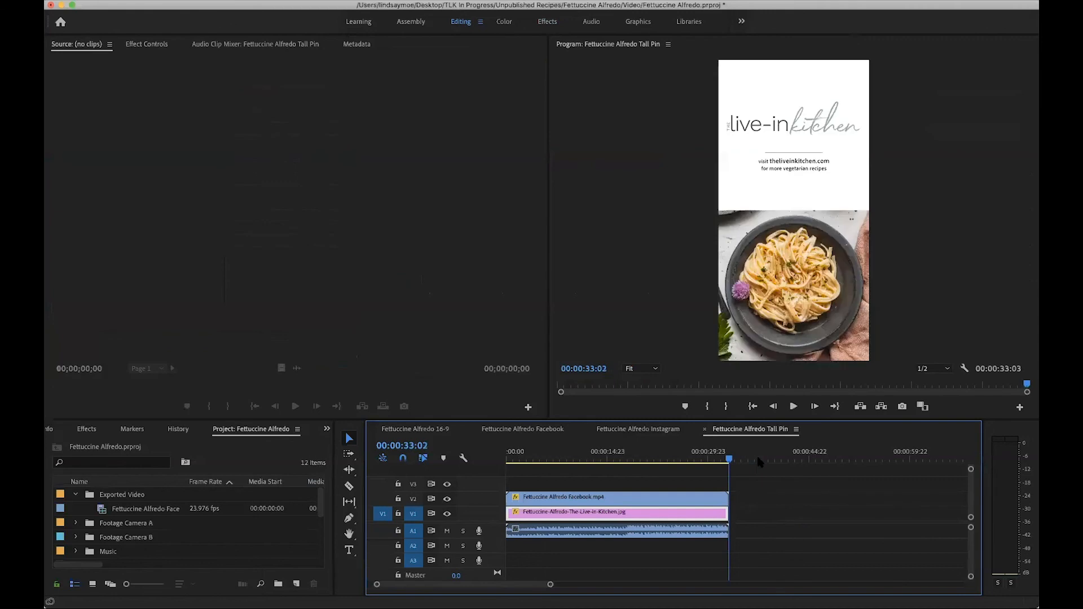
{"action": "key", "text": "o"}
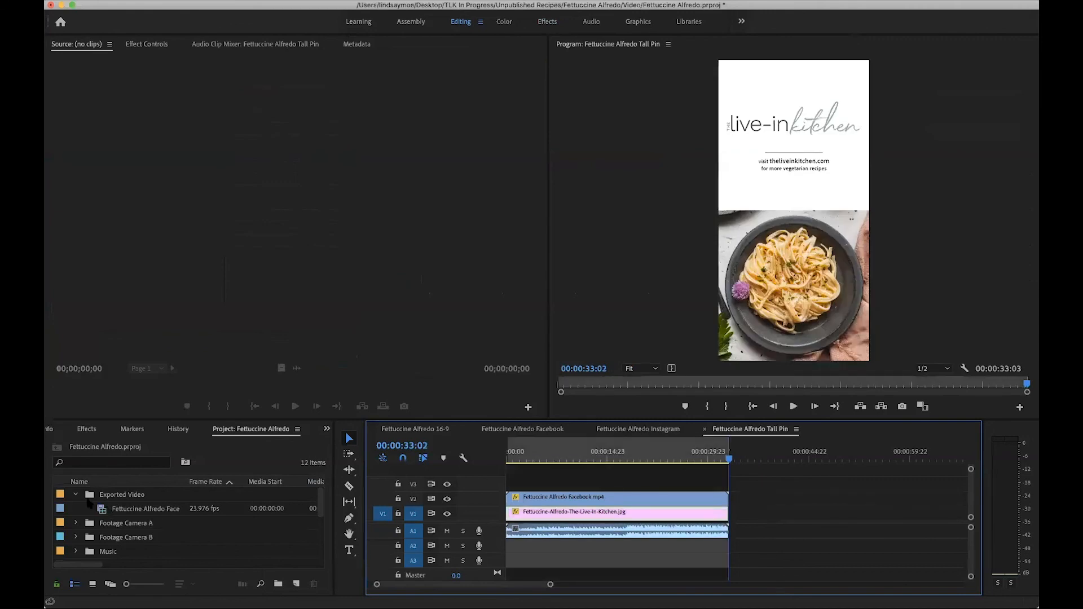
Step: Send the Fettuccine Alfredo Tall Pin sequence to the Adobe Media Encoder queue and apply the Tall Video Pins preset to it
{"action": "left_click", "coordinate": [76, 494]}
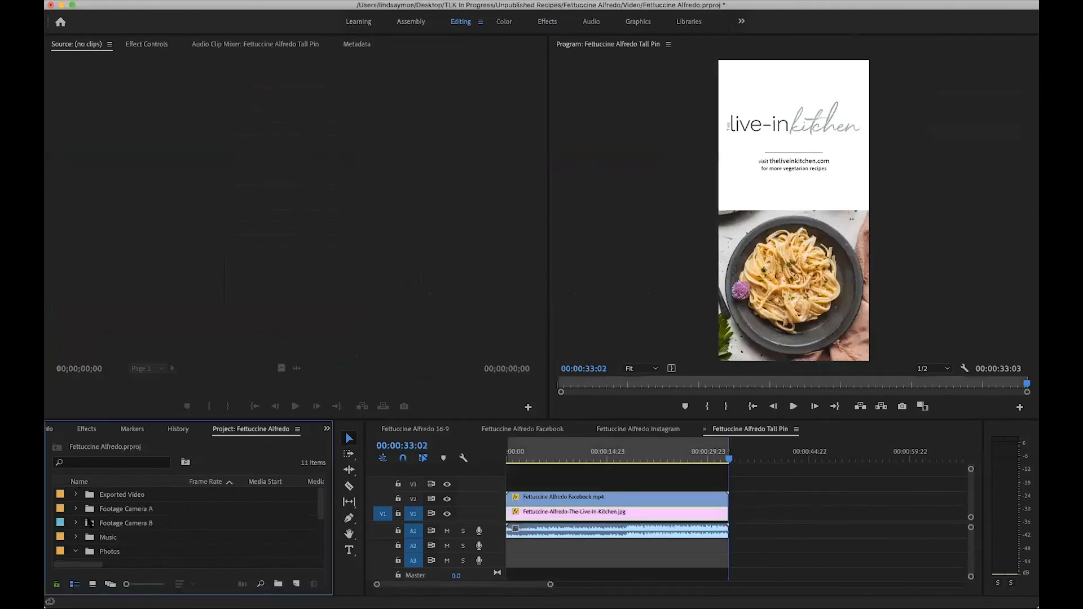
{"action": "left_click", "coordinate": [75, 551]}
{"action": "scroll", "coordinate": [77, 553], "scroll_direction": "down", "scroll_amount": 3}
{"action": "left_click", "coordinate": [87, 552]}
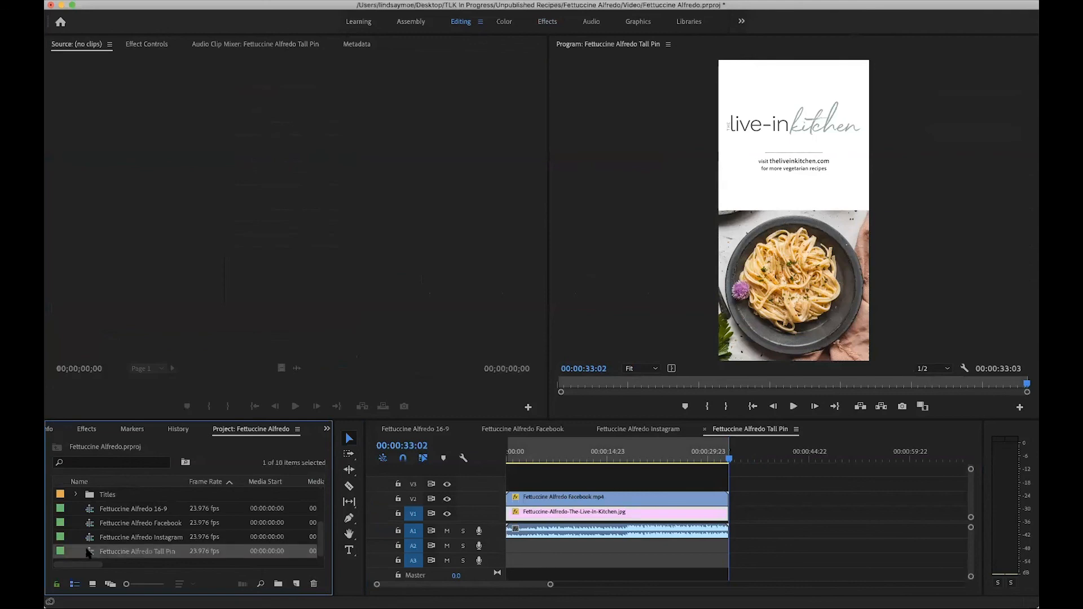
{"action": "key", "text": "super+m"}
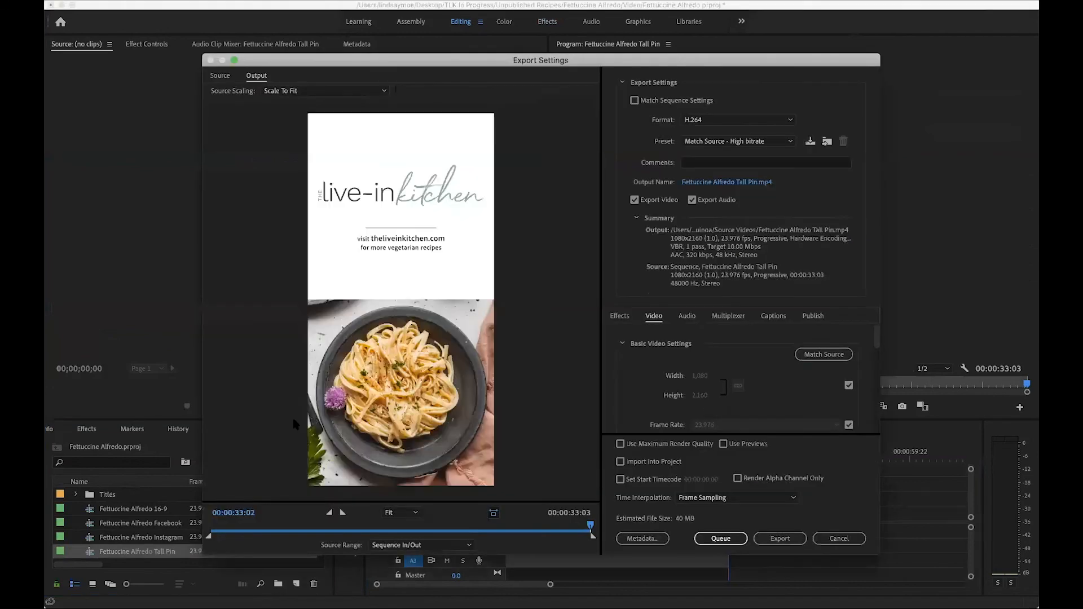
{"action": "key", "text": "Escape"}
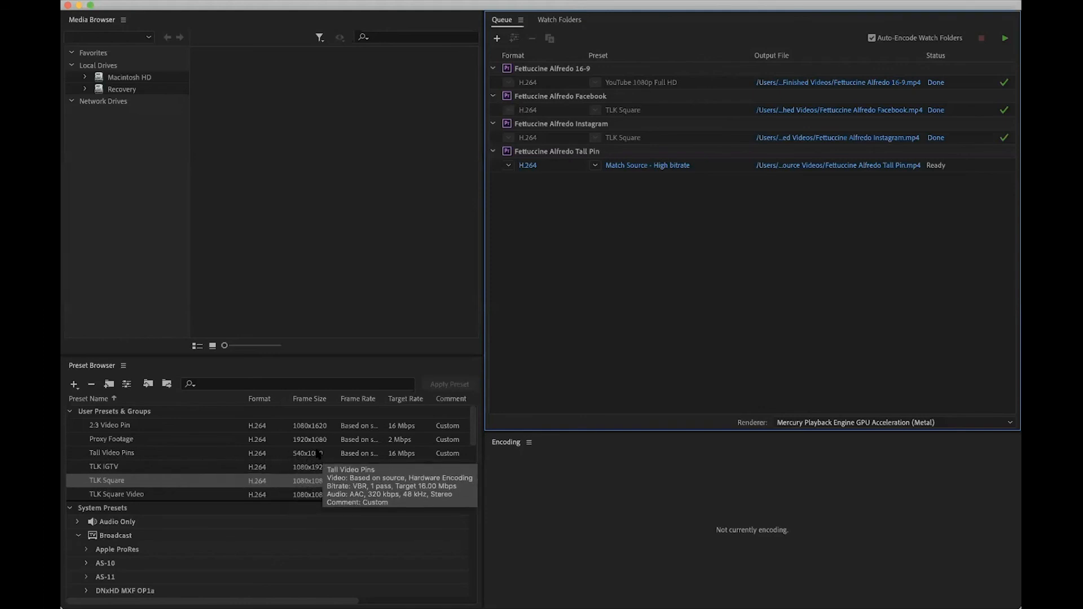
{"action": "left_click_drag", "start_coordinate": [97, 455], "coordinate": [631, 168]}
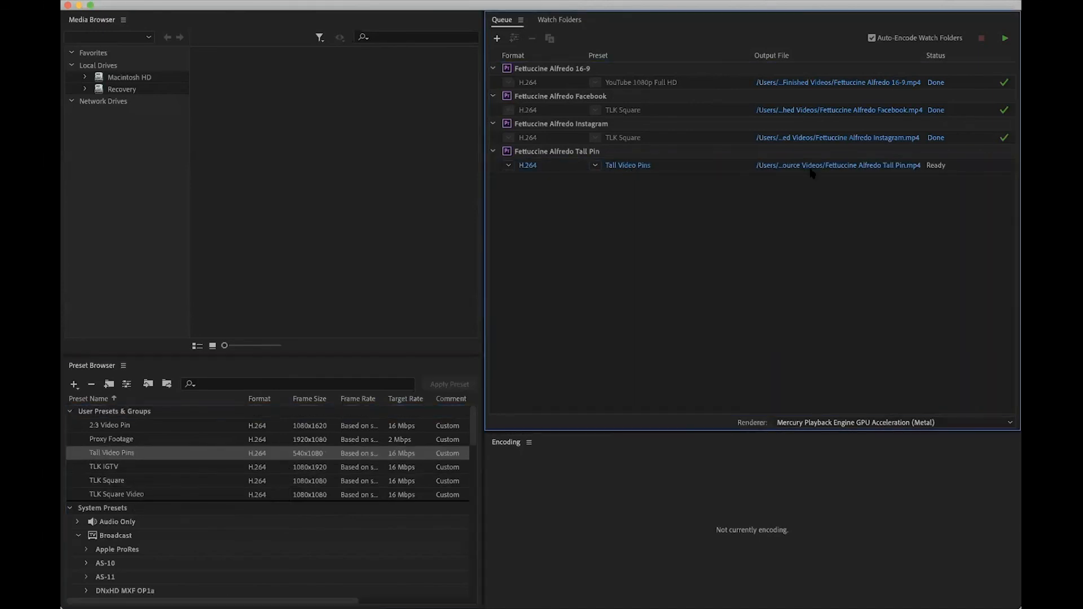
Step: Set the Tall Pin output location to the Finished Videos folder inside Unpublished Recipes > Fettuccine Alfredo and start encoding the queue
{"action": "left_click", "coordinate": [856, 164]}
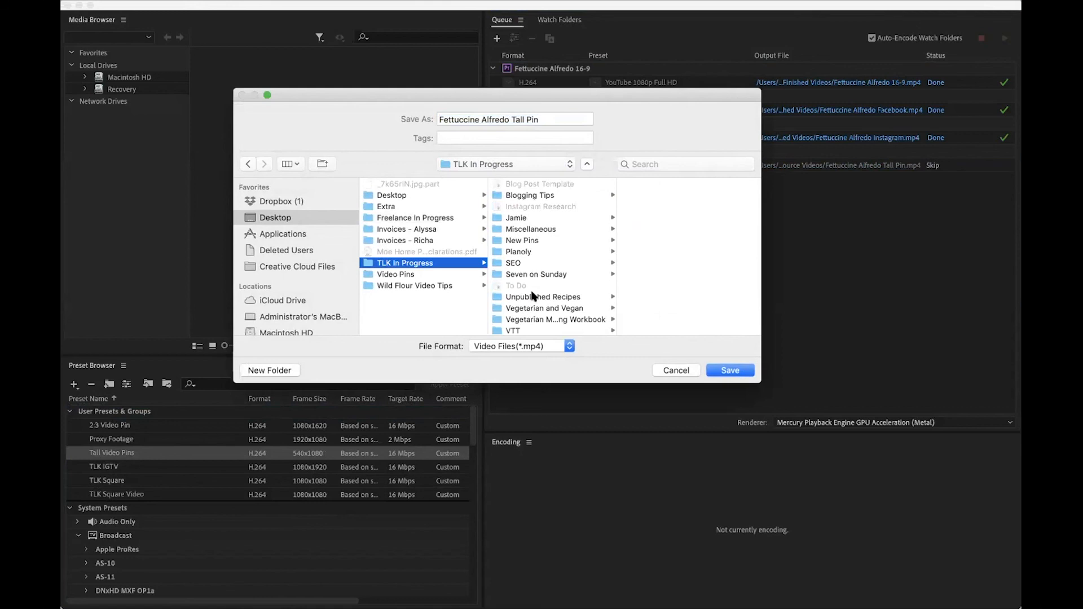
{"action": "left_click", "coordinate": [532, 296]}
{"action": "left_click", "coordinate": [677, 195]}
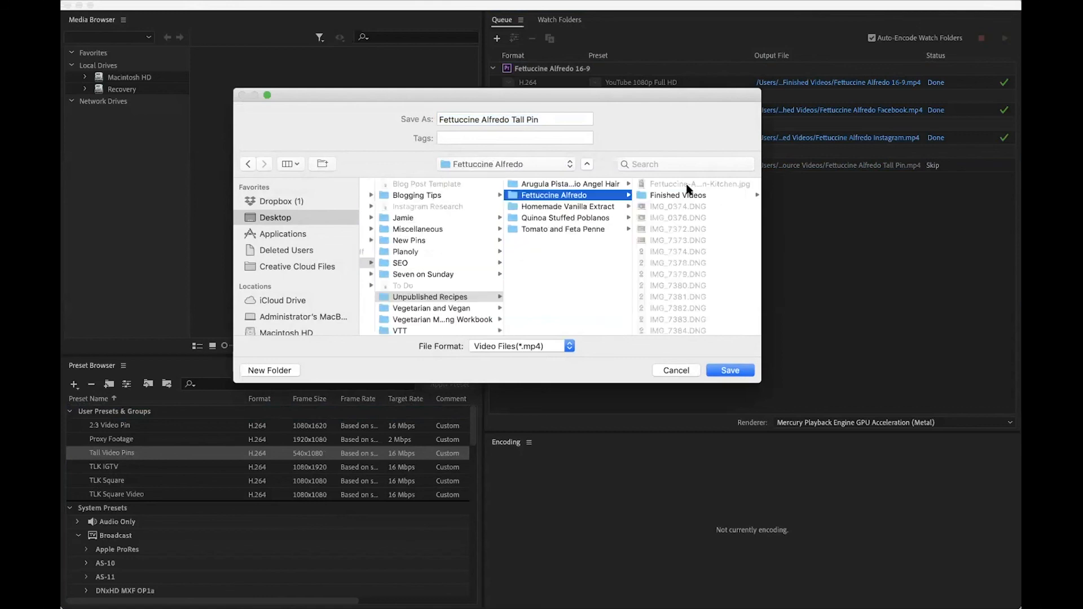
{"action": "left_click", "coordinate": [686, 195]}
{"action": "left_click", "coordinate": [731, 371]}
{"action": "left_click", "coordinate": [1005, 38]}
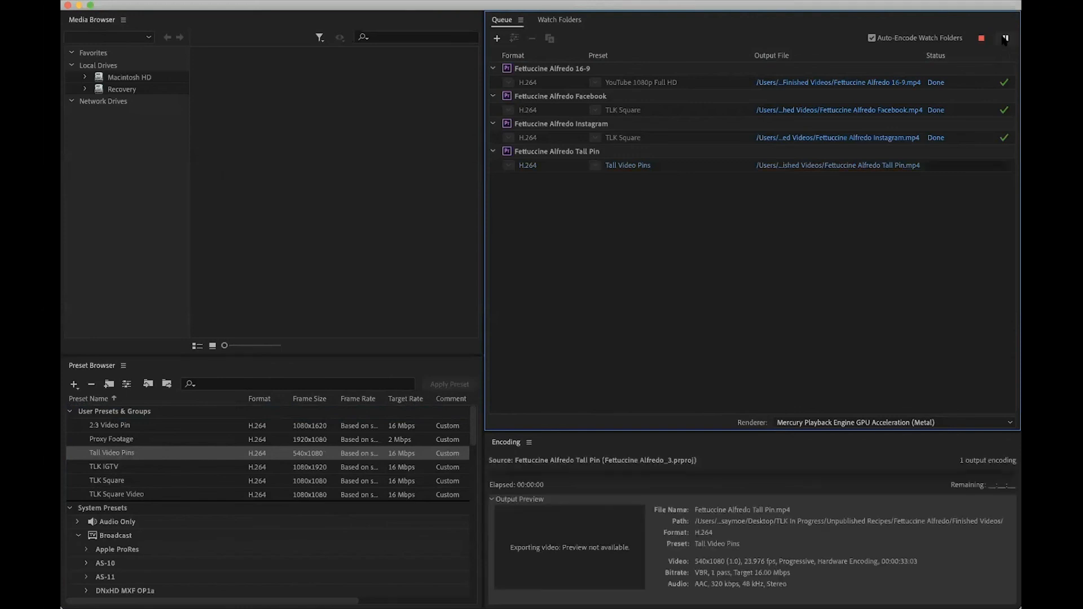